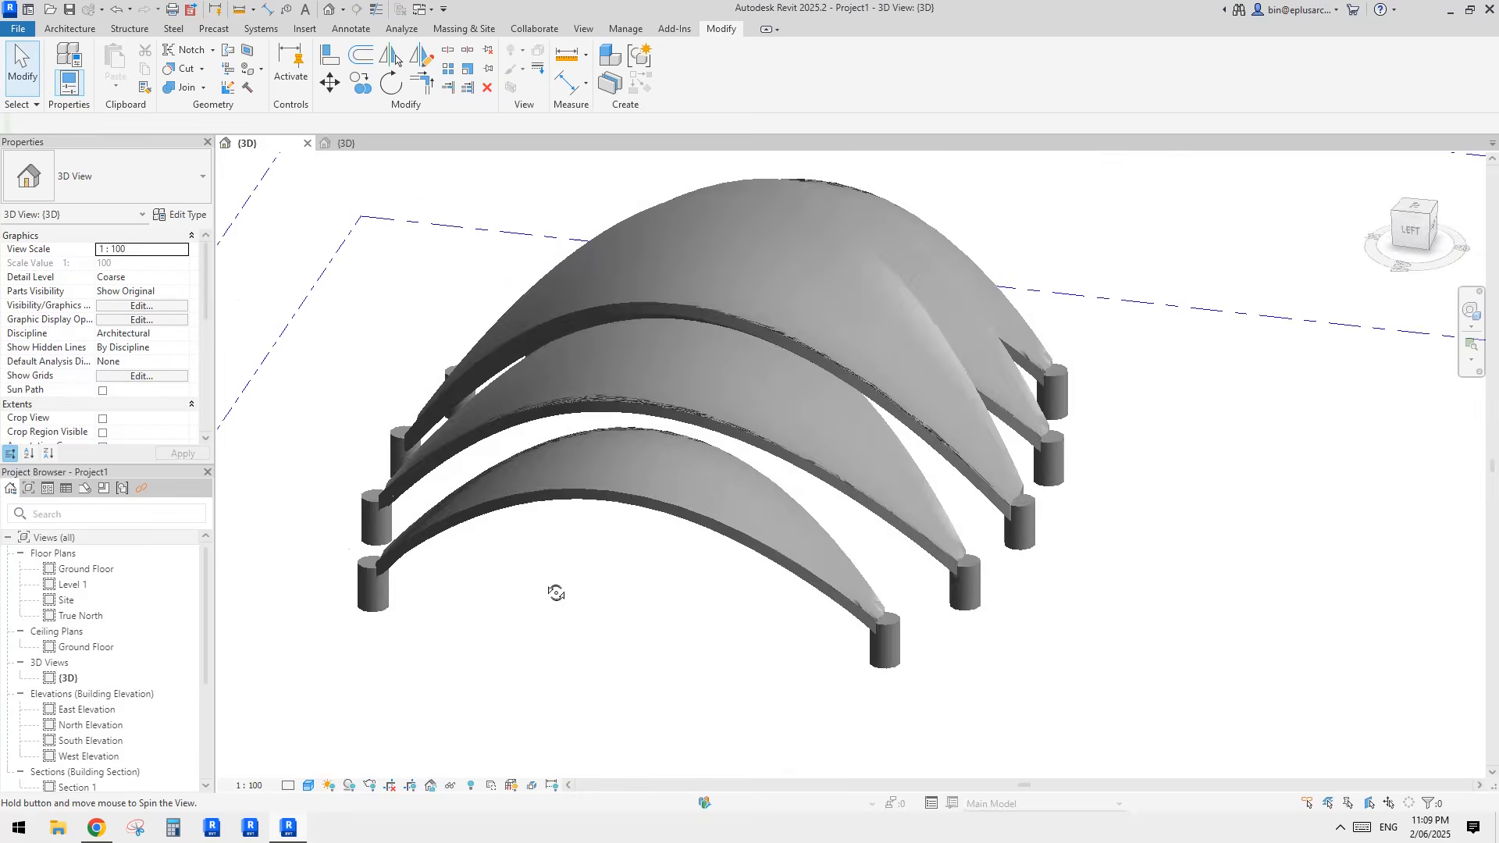
Step: Inspect the five-shell roof model and compare it with the reference photo in Chrome, returning to Revit
{"action": "left_click", "coordinate": [841, 392]}
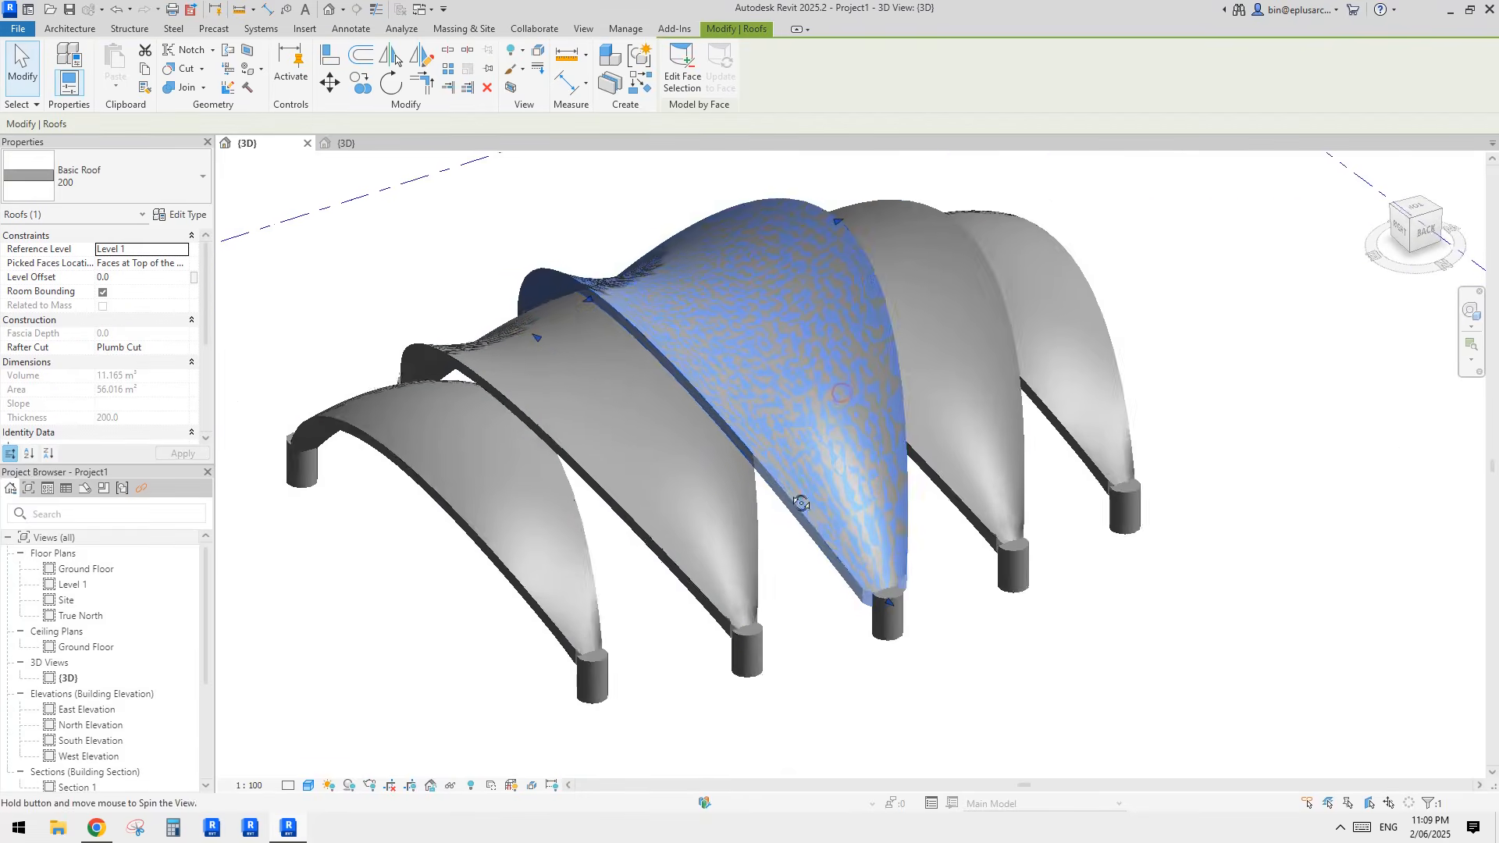
{"action": "key", "text": "Escape"}
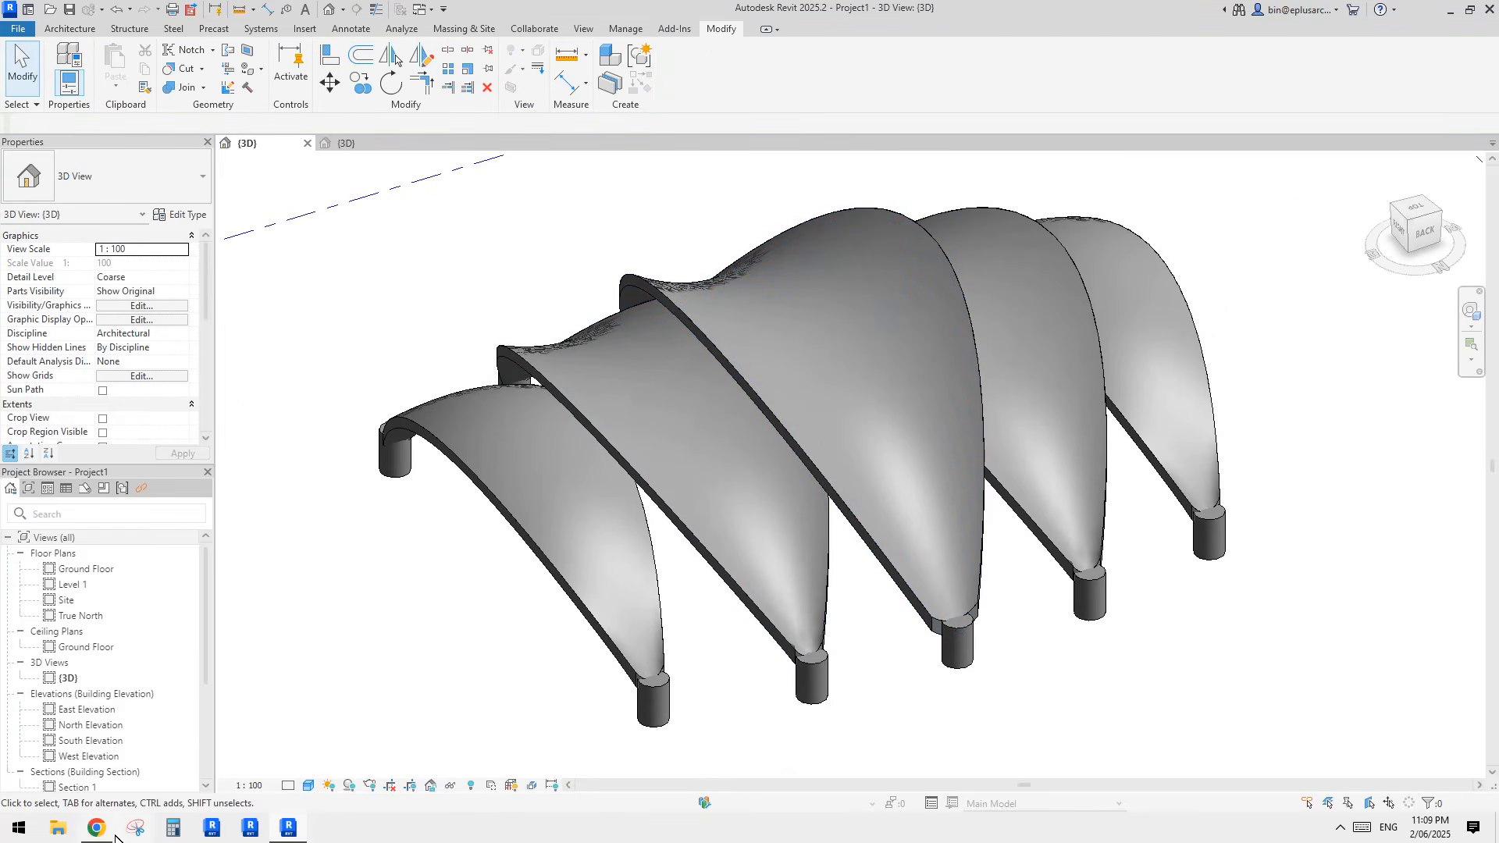
{"action": "left_click", "coordinate": [92, 830]}
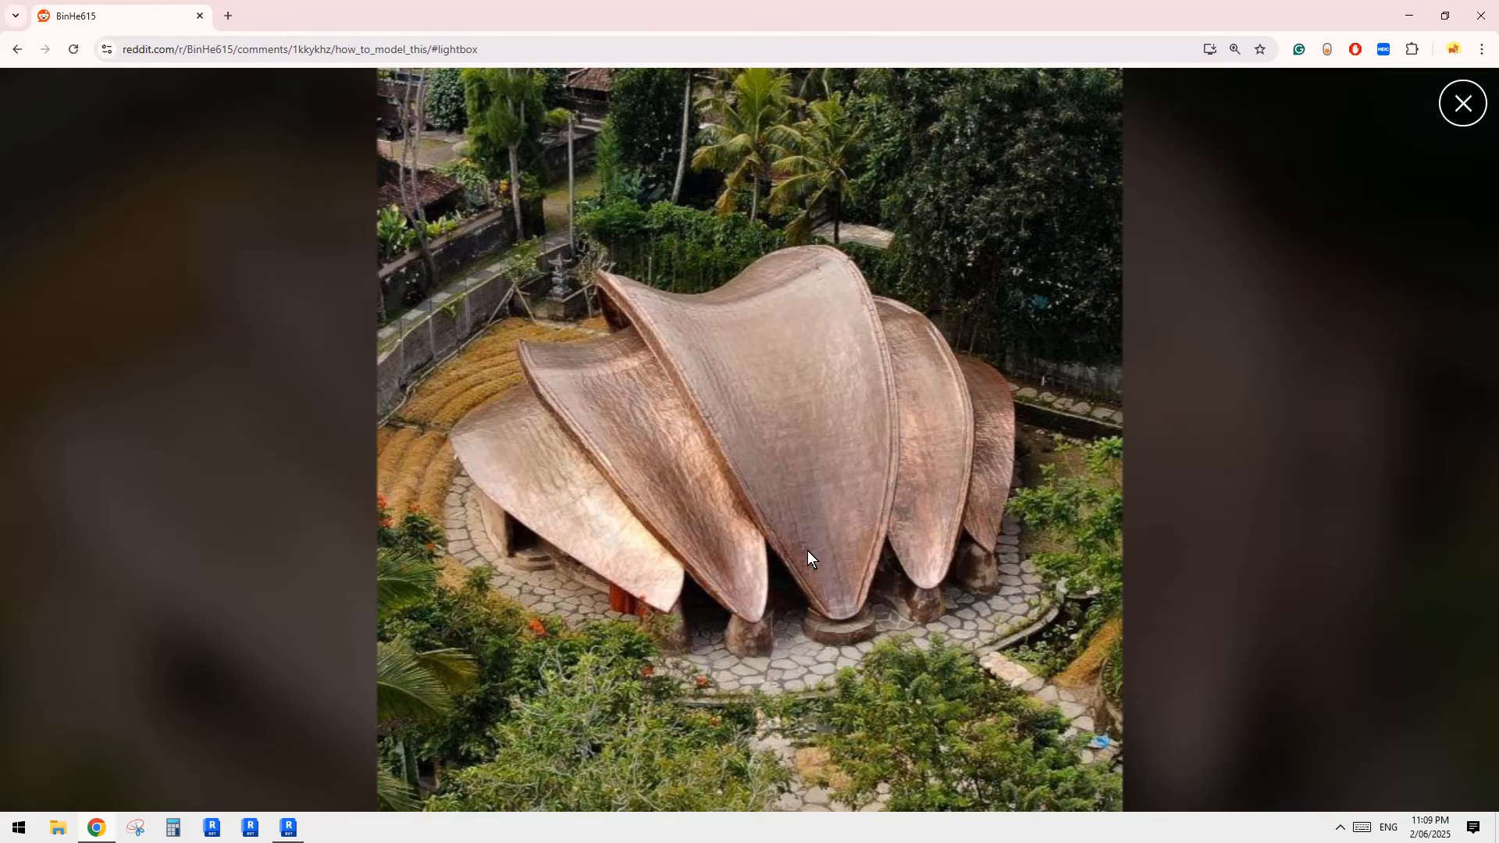
{"action": "left_click", "coordinate": [288, 826]}
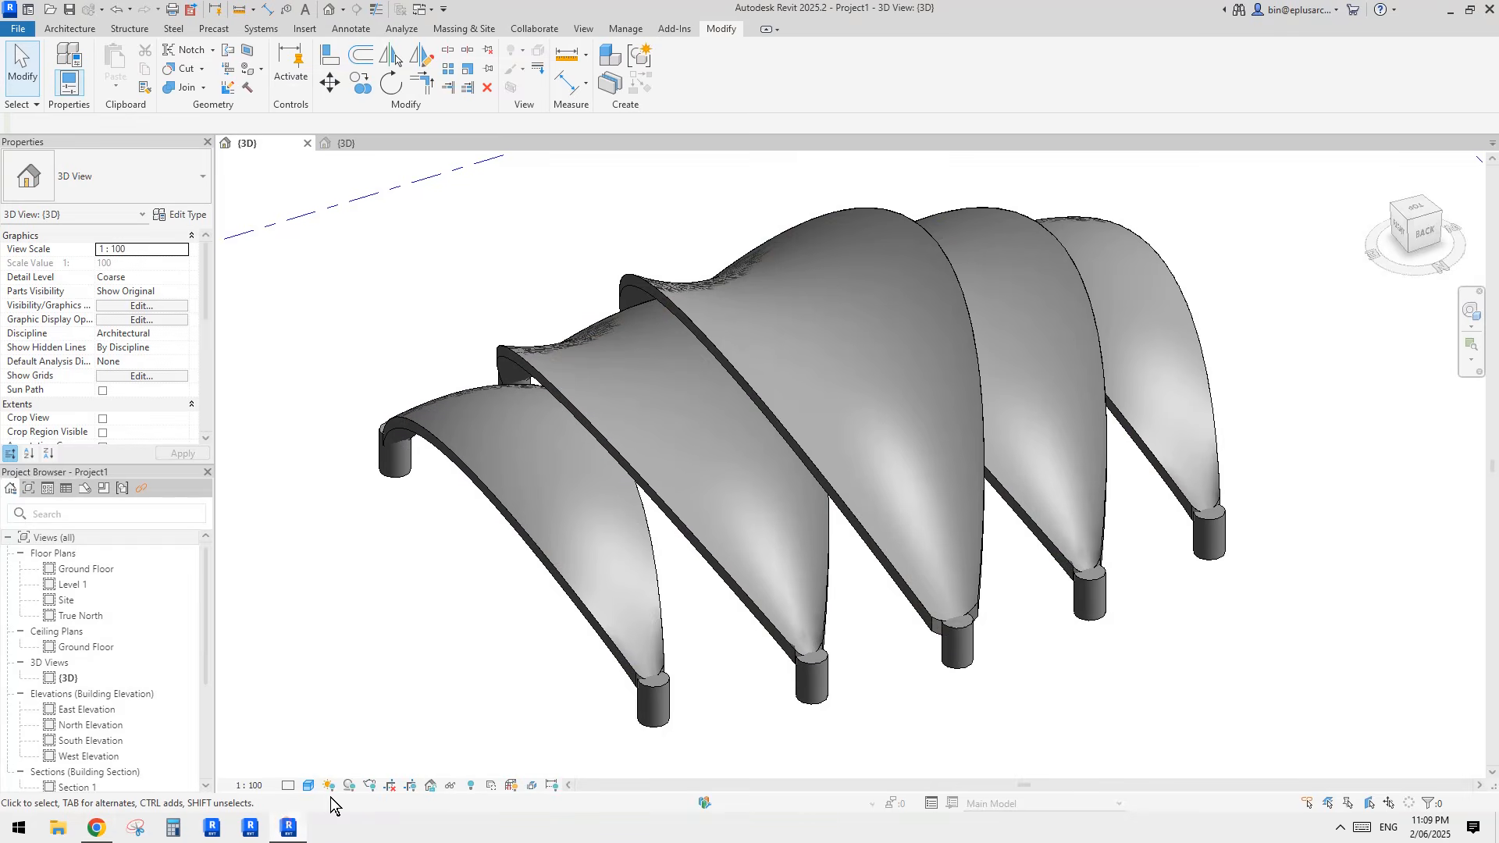
Step: Open the middle shell's family for editing, examine its adaptive points and curves, and return to the project view
{"action": "left_click", "coordinate": [870, 461]}
{"action": "left_click", "coordinate": [870, 461]}
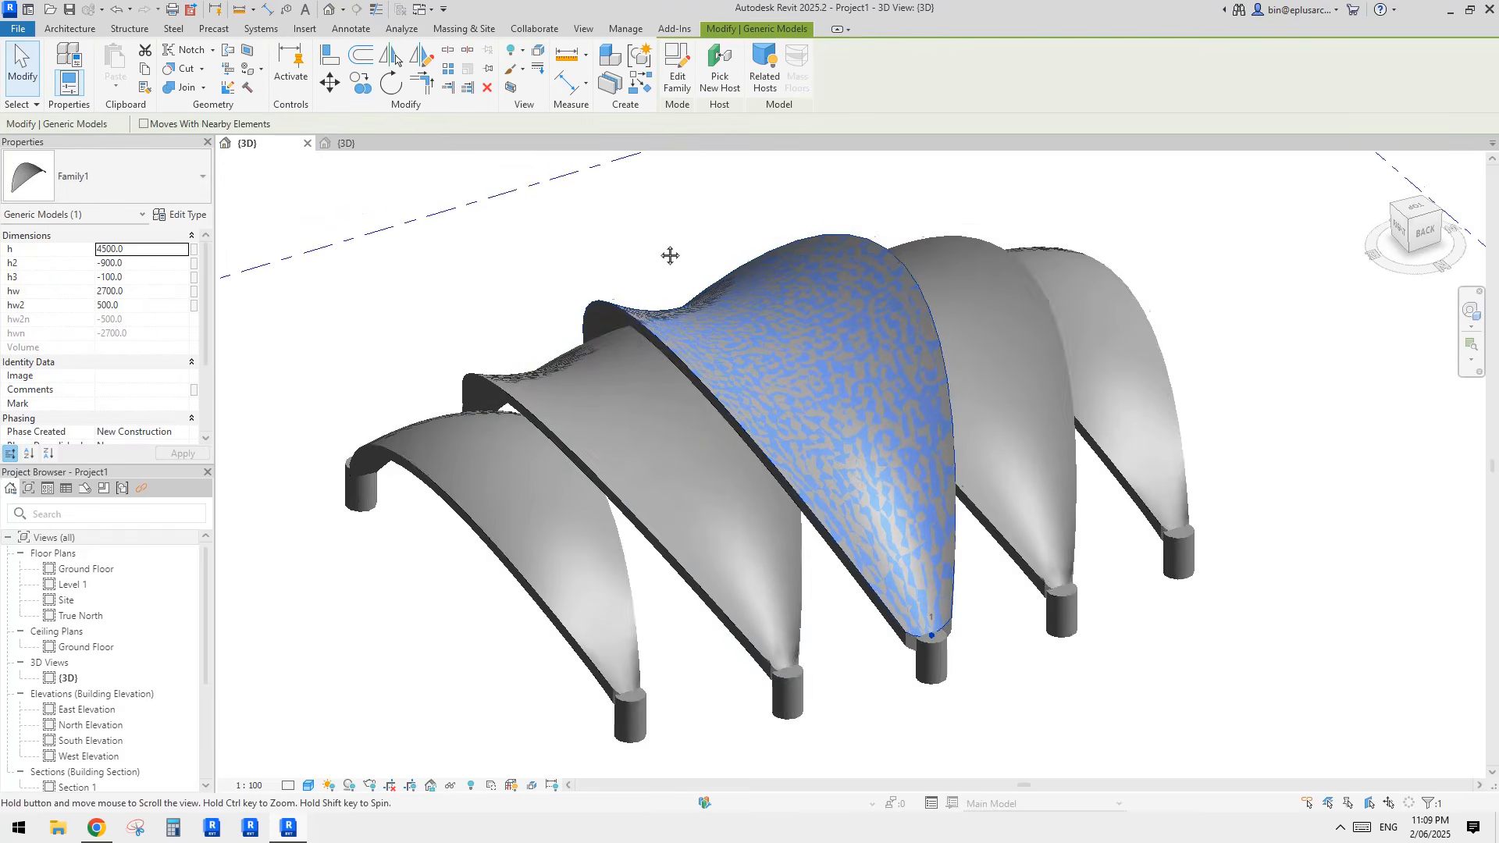
{"action": "left_click", "coordinate": [677, 72]}
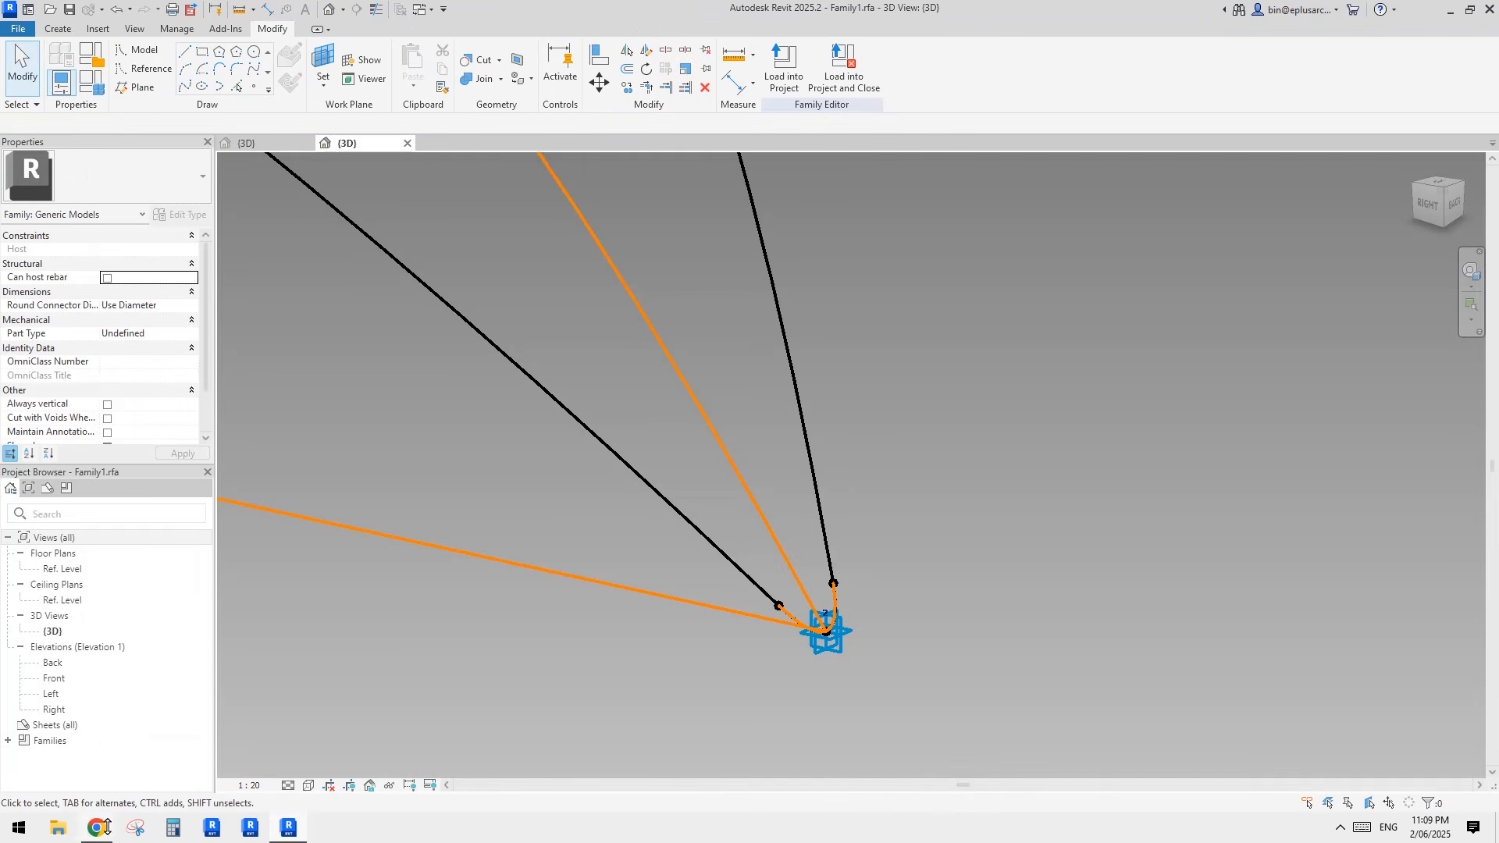
{"action": "scroll", "coordinate": [709, 583], "scroll_direction": "down", "scroll_amount": 6}
{"action": "middle_click_drag", "start_coordinate": [720, 601], "coordinate": [823, 620]}
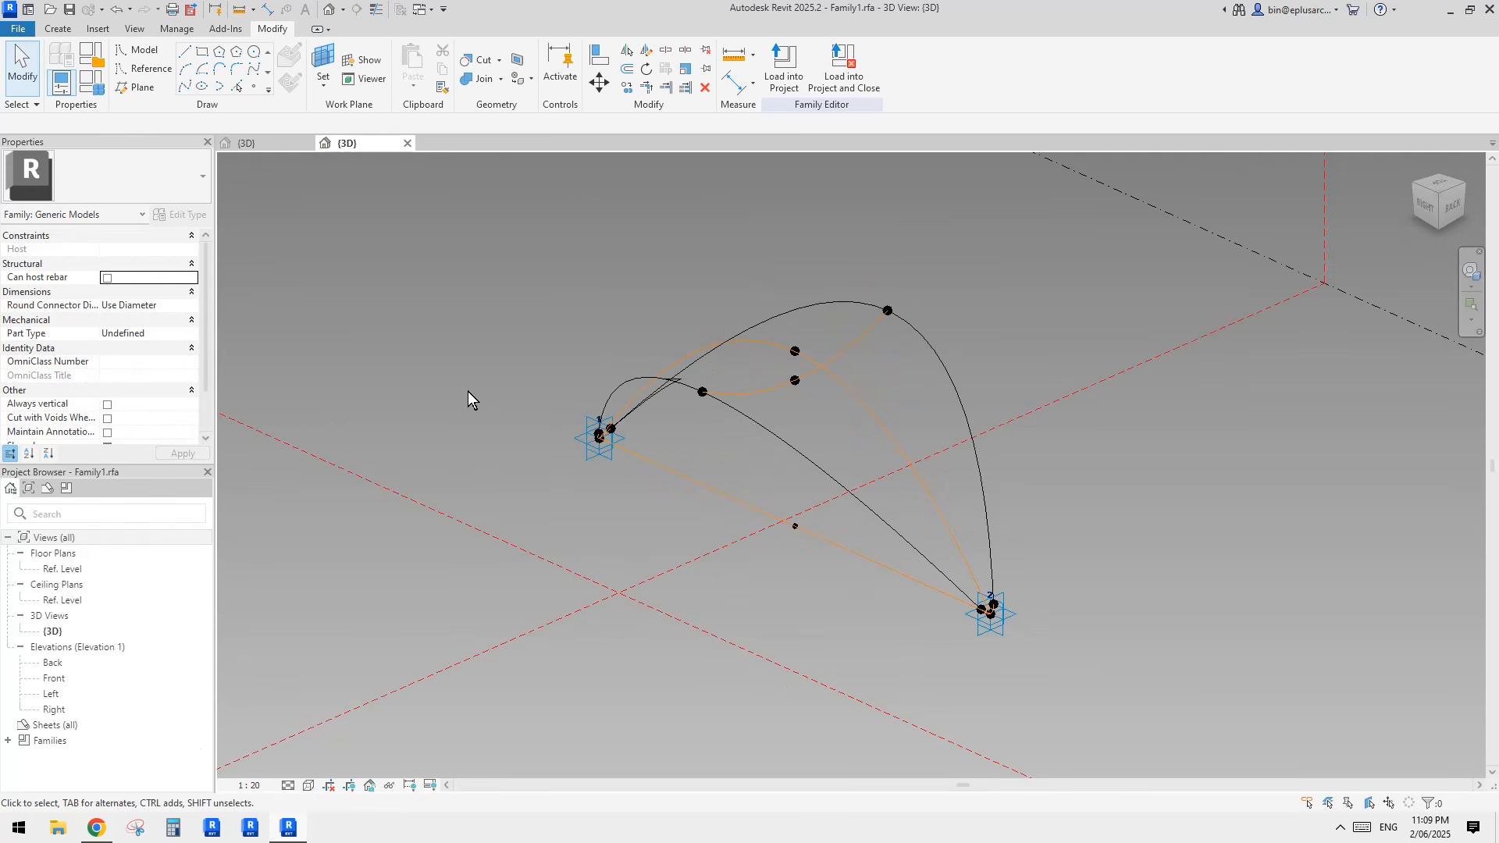
{"action": "left_click", "coordinate": [260, 144]}
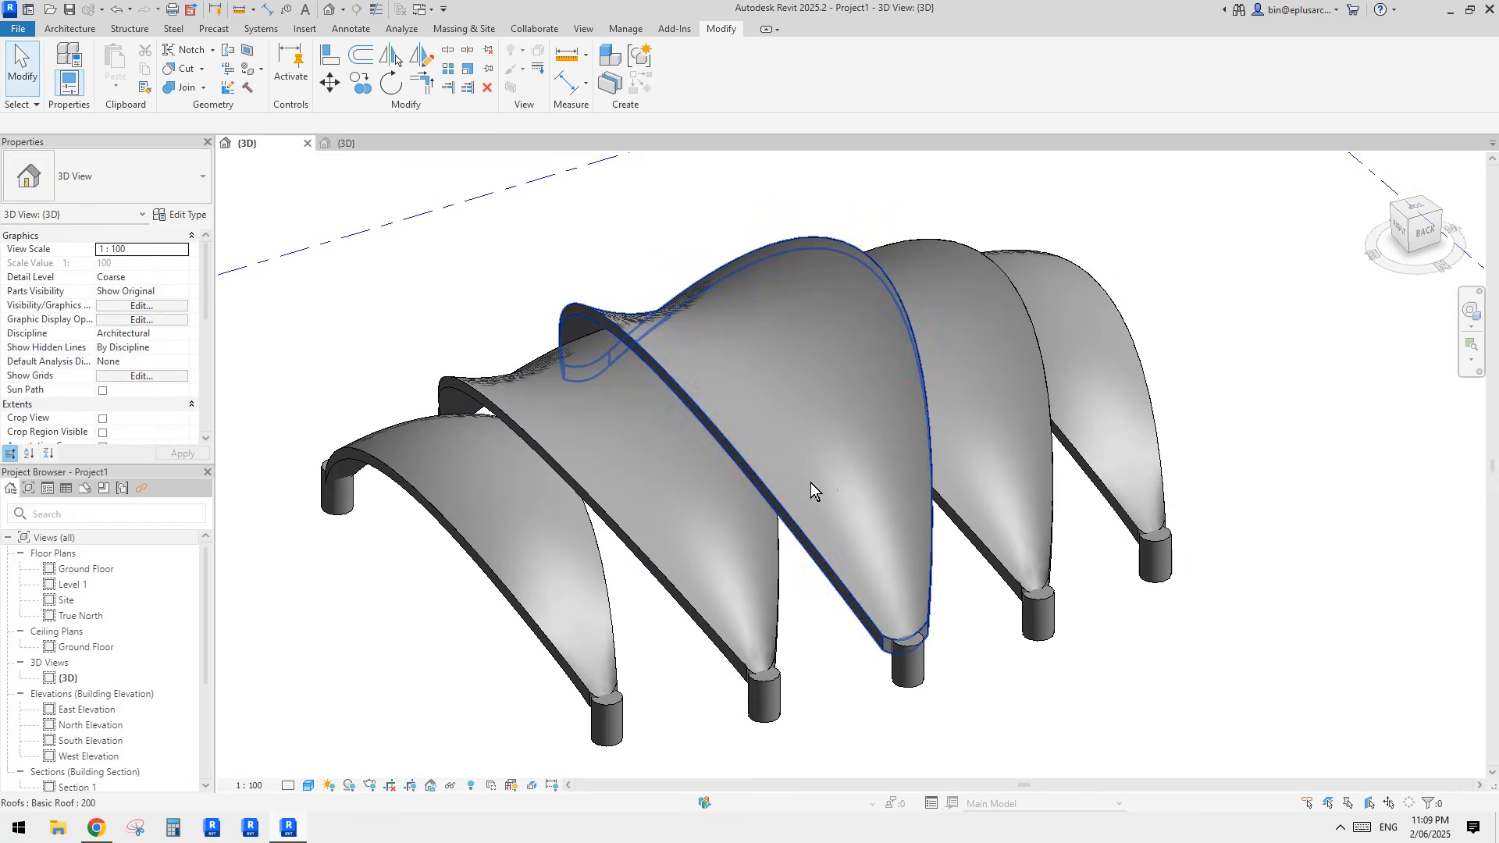
Step: Inspect the properties of the middle roof and the dimension parameters of the neighbouring shell family
{"action": "left_click", "coordinate": [823, 461]}
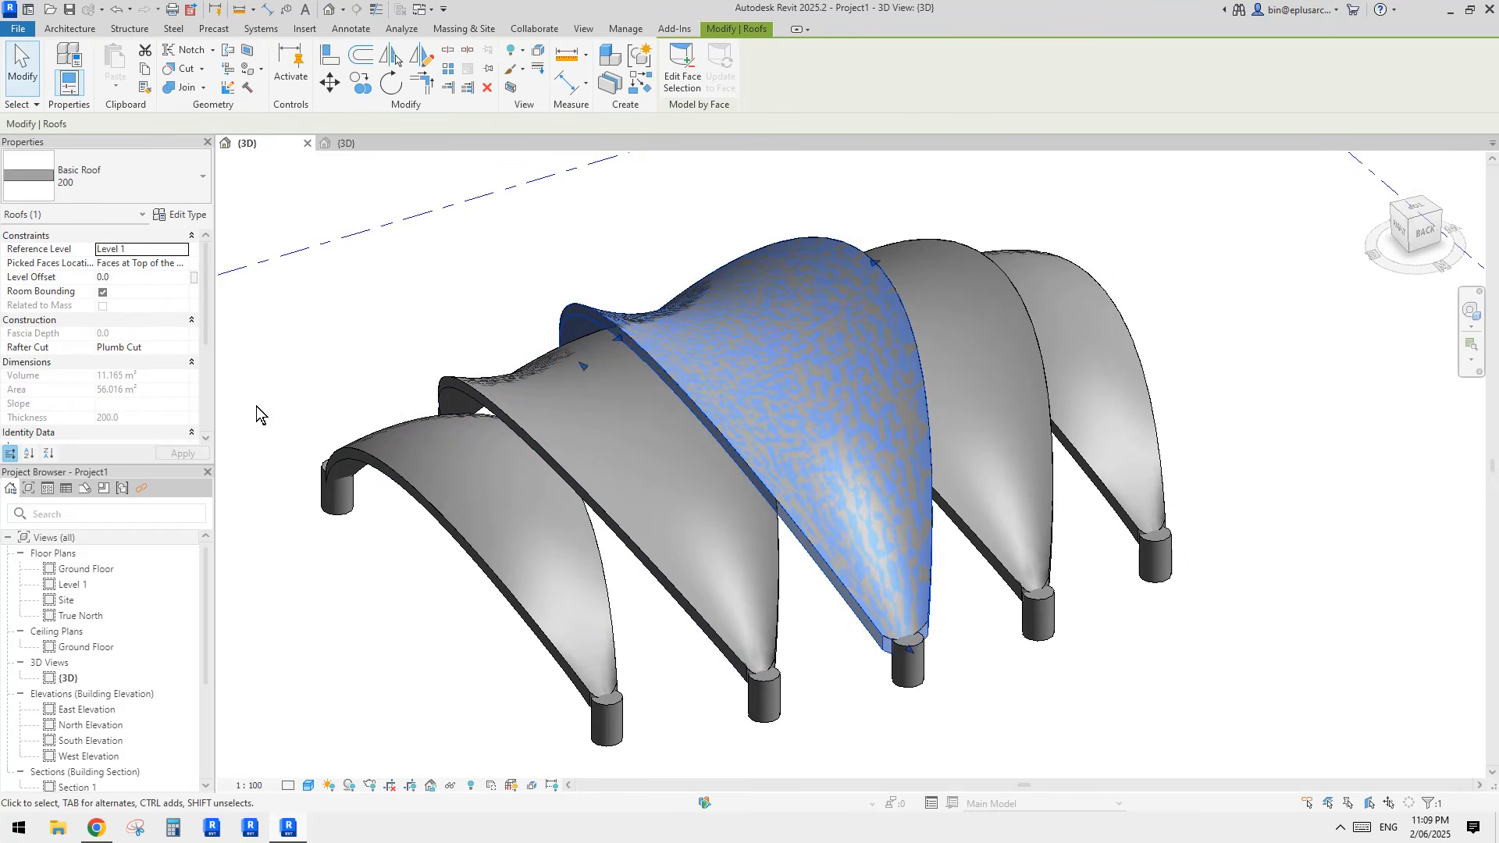
{"action": "left_click", "coordinate": [615, 443]}
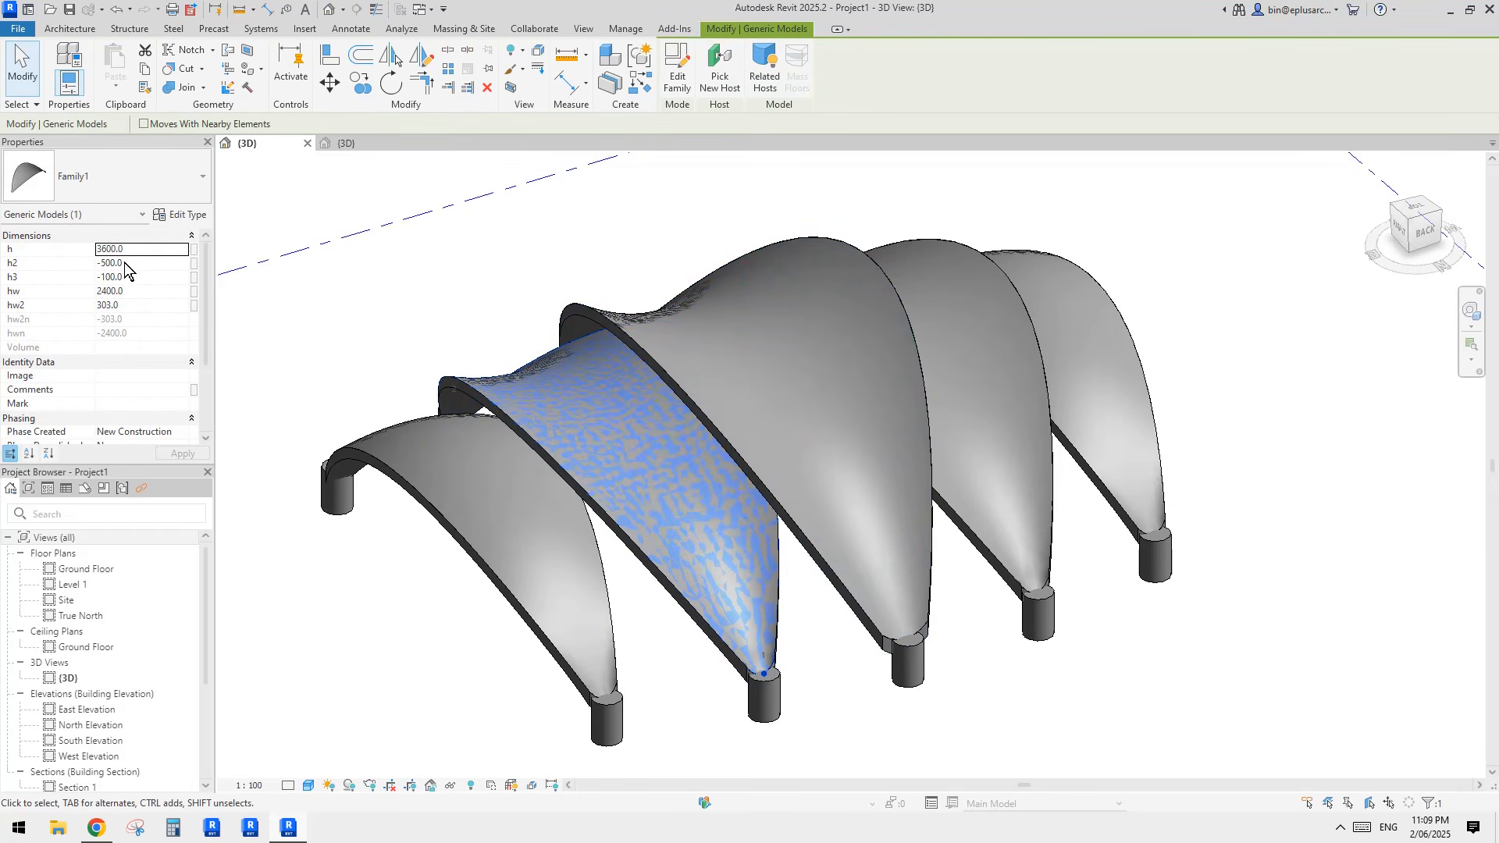
{"action": "middle_click_drag", "start_coordinate": [945, 390], "coordinate": [910, 424], "text": "shift"}
{"action": "key", "text": "Escape"}
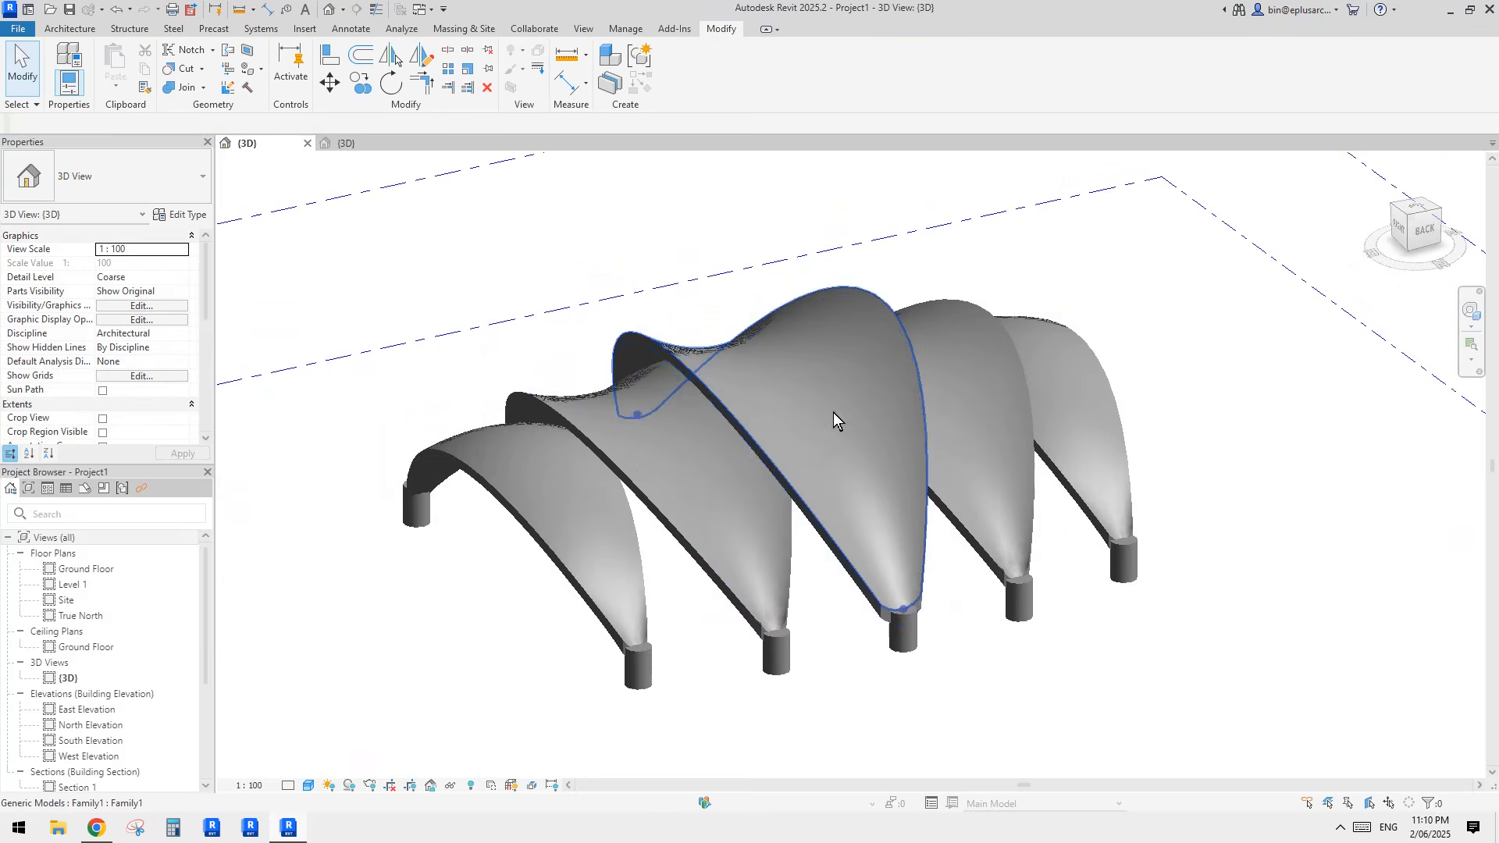
Step: Close the shell family and the finished project without saving changes
{"action": "double_click", "coordinate": [832, 412]}
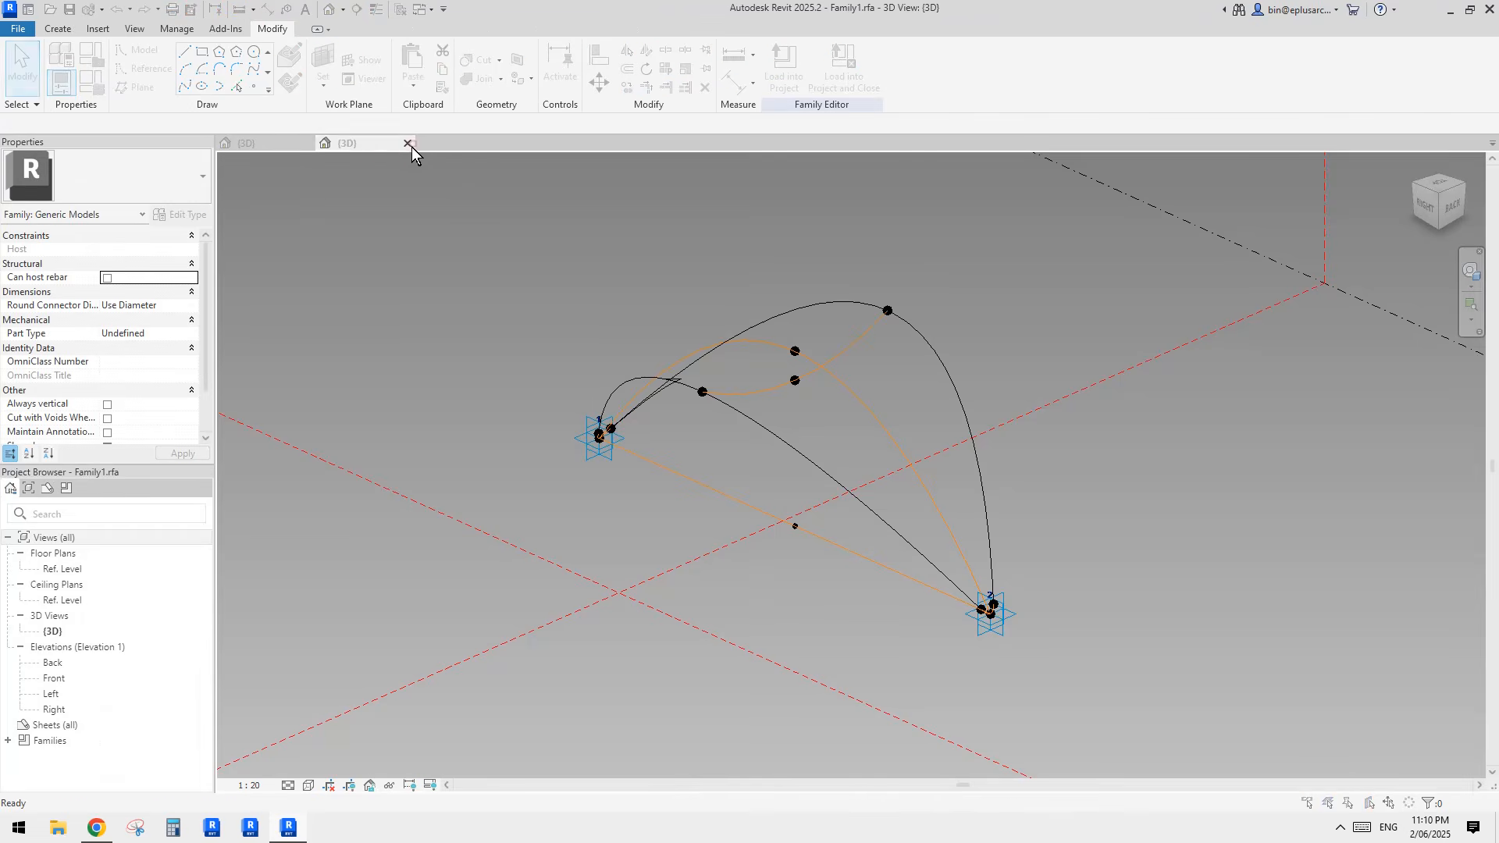
{"action": "left_click", "coordinate": [407, 144]}
{"action": "left_click", "coordinate": [779, 413]}
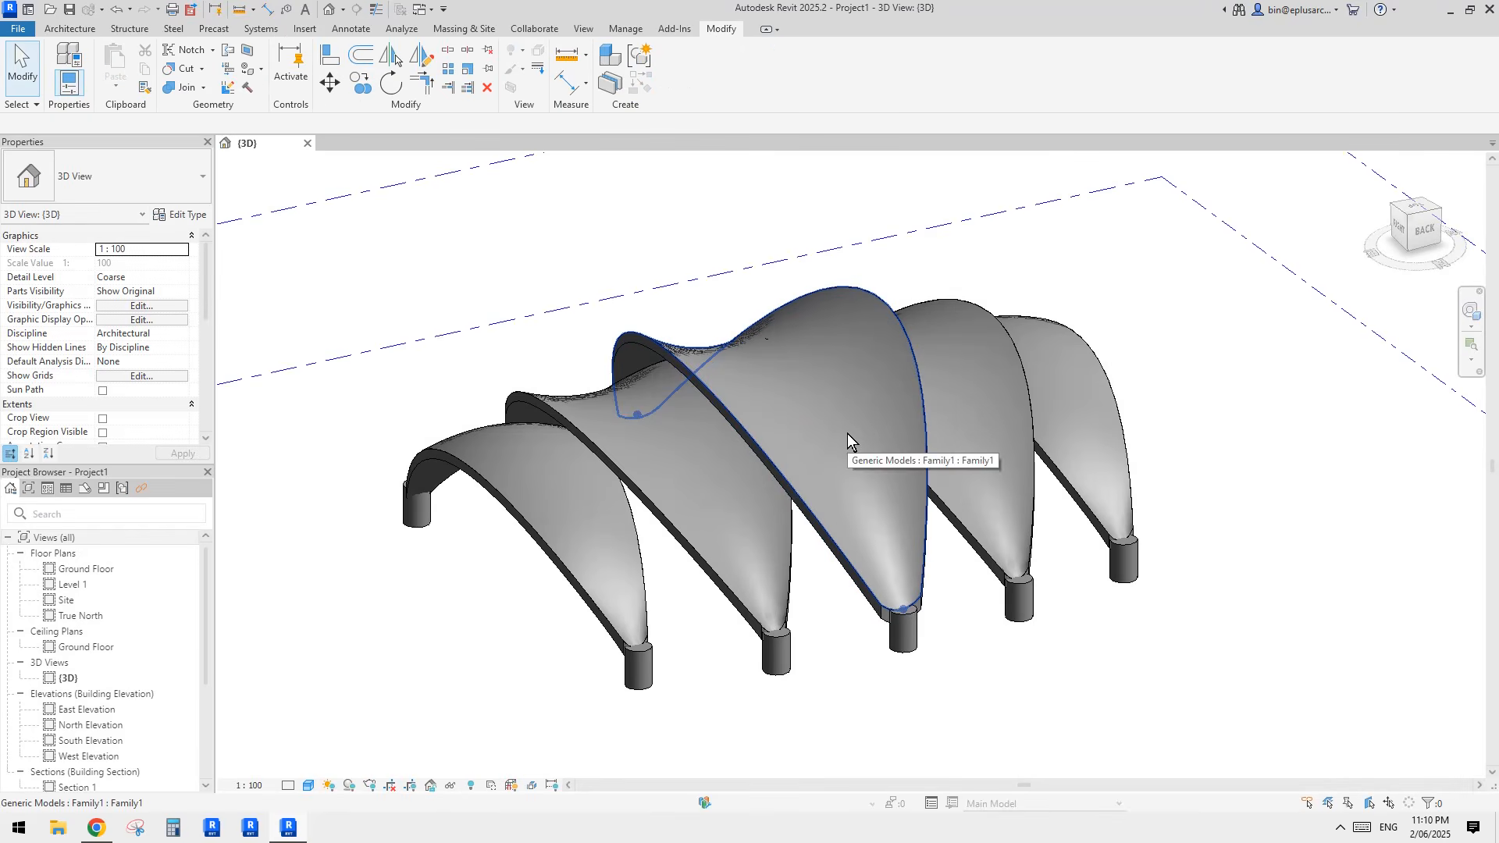
{"action": "left_click", "coordinate": [308, 144]}
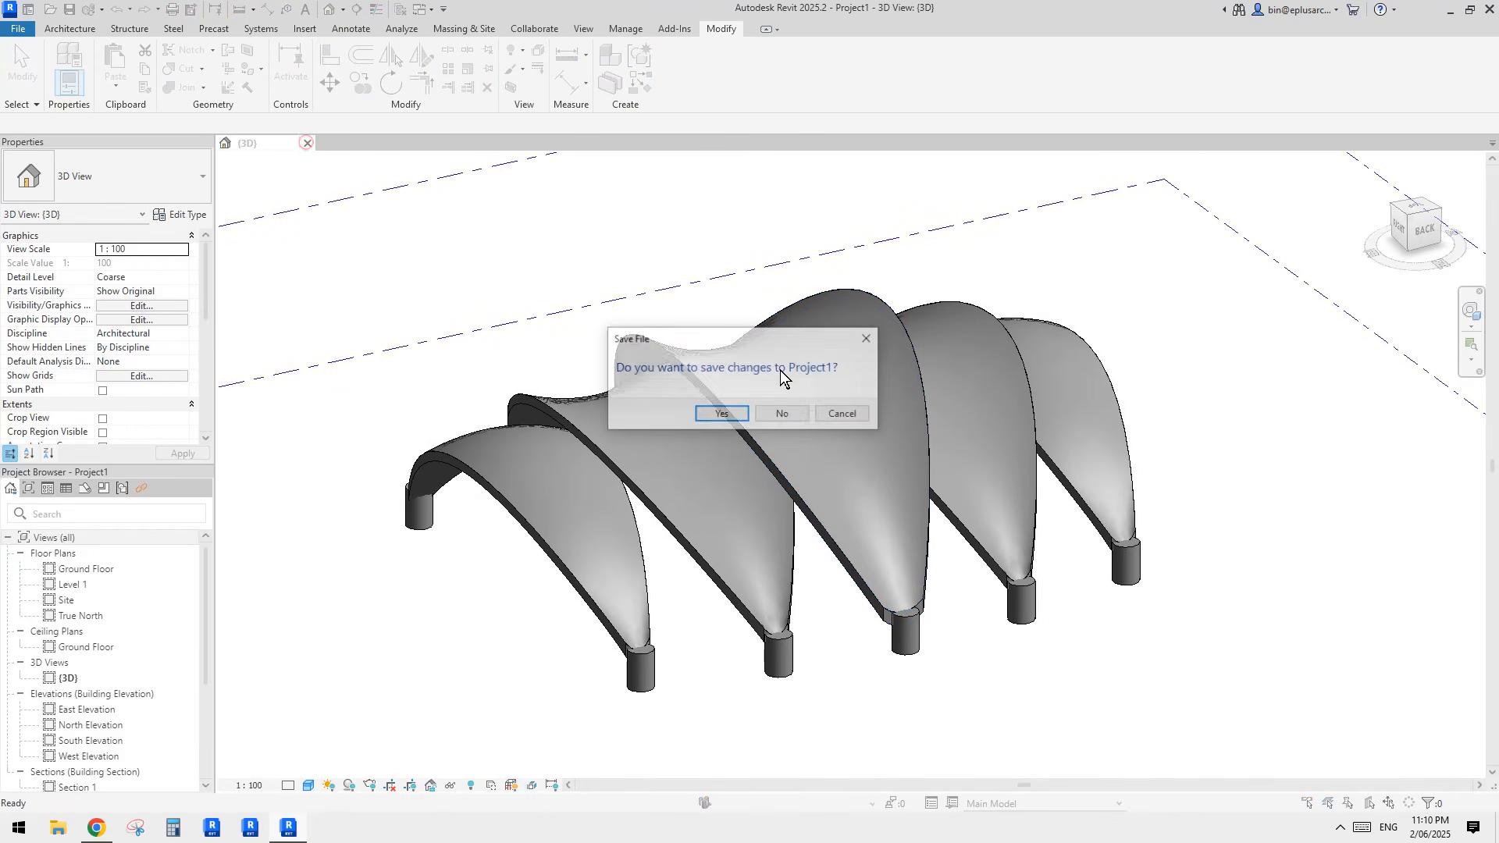
{"action": "left_click", "coordinate": [780, 415]}
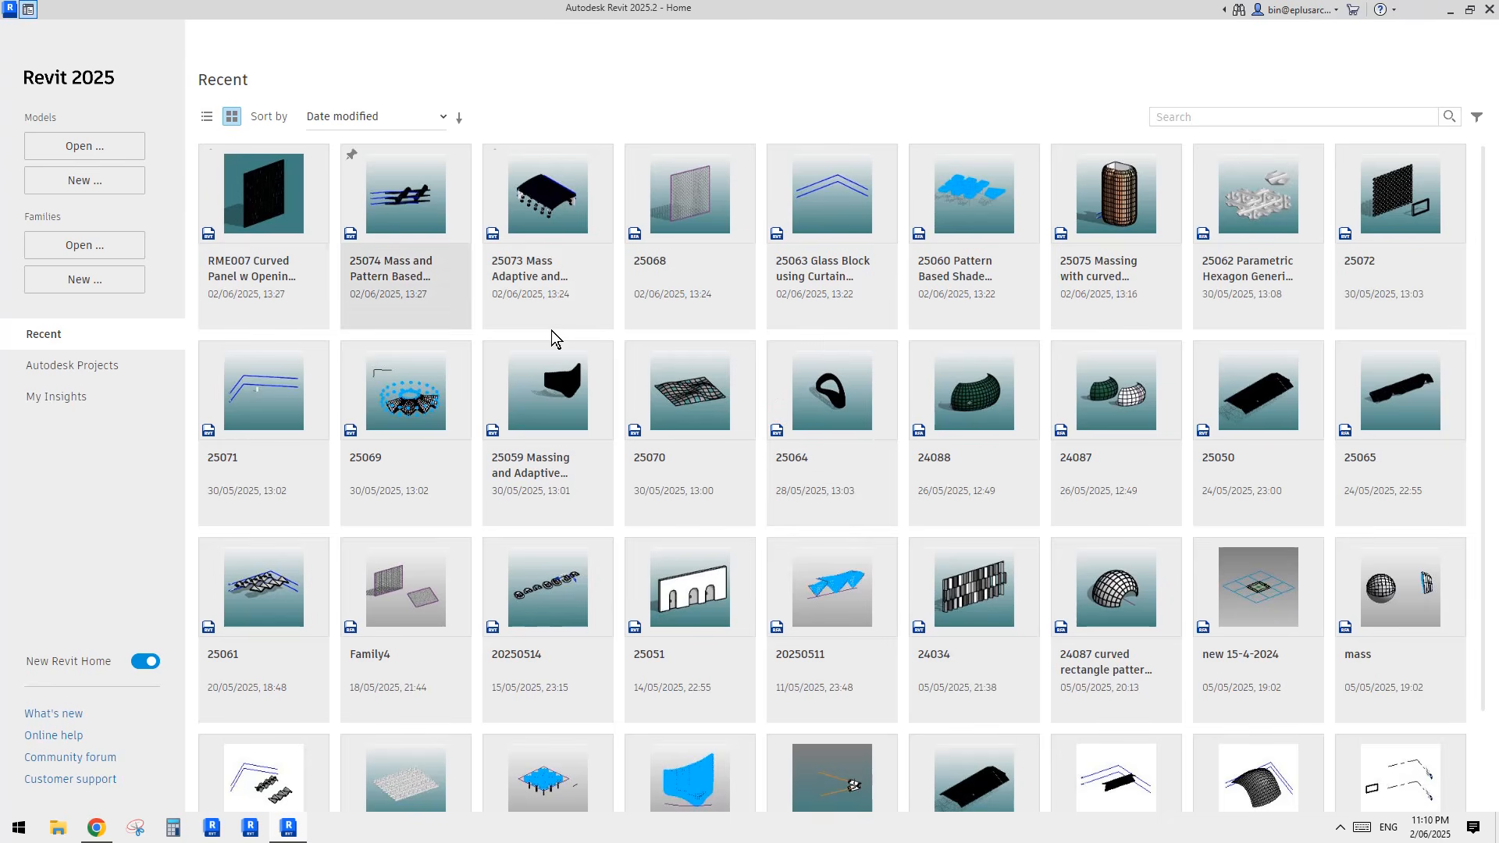
Step: Create a new family from the Metric Generic Model Adaptive template
{"action": "left_click", "coordinate": [104, 293]}
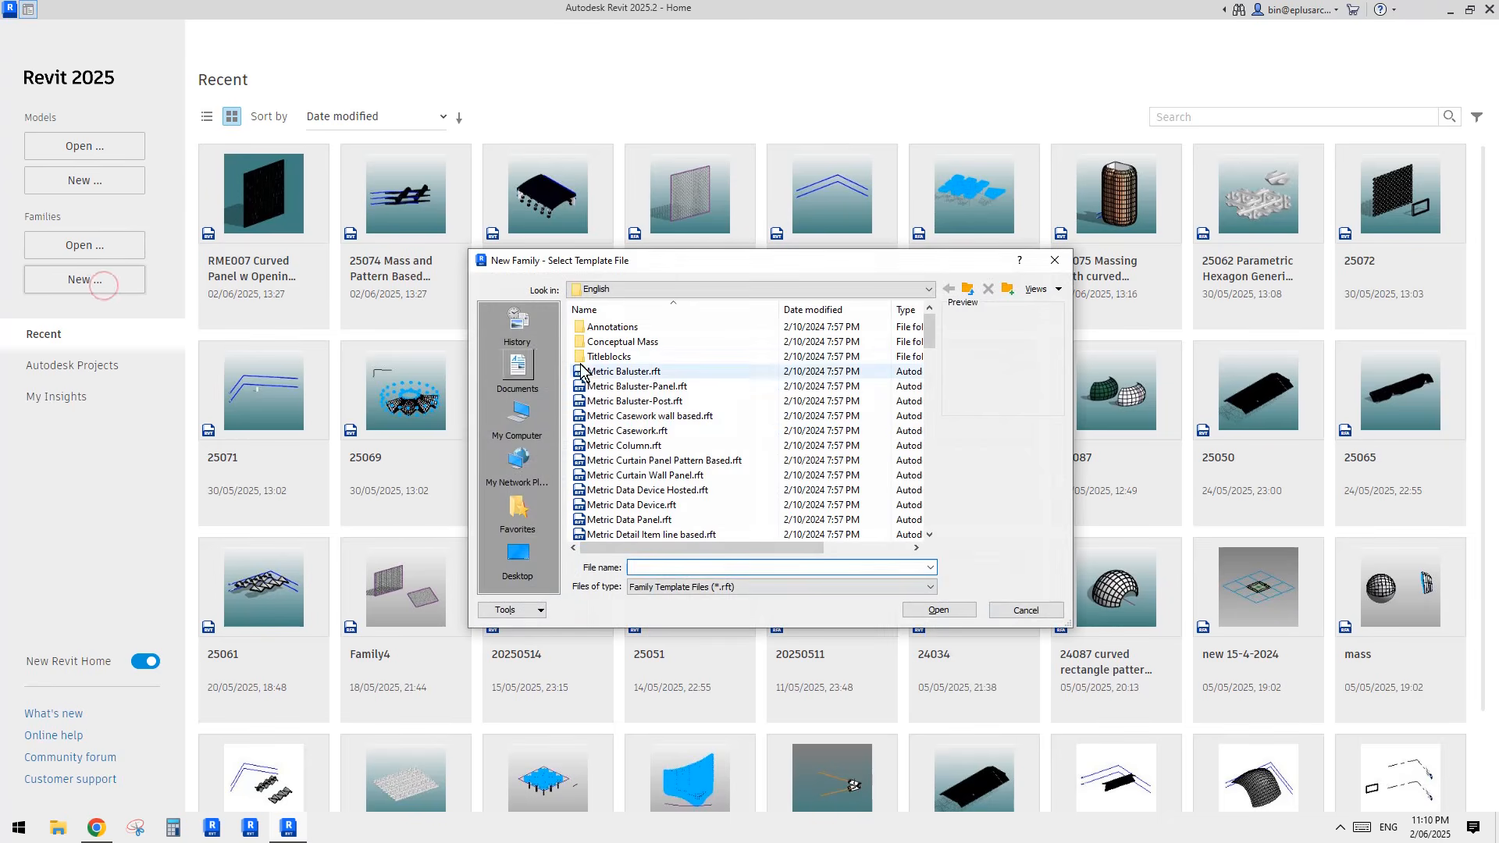
{"action": "scroll", "coordinate": [932, 388], "scroll_direction": "down", "scroll_amount": 7}
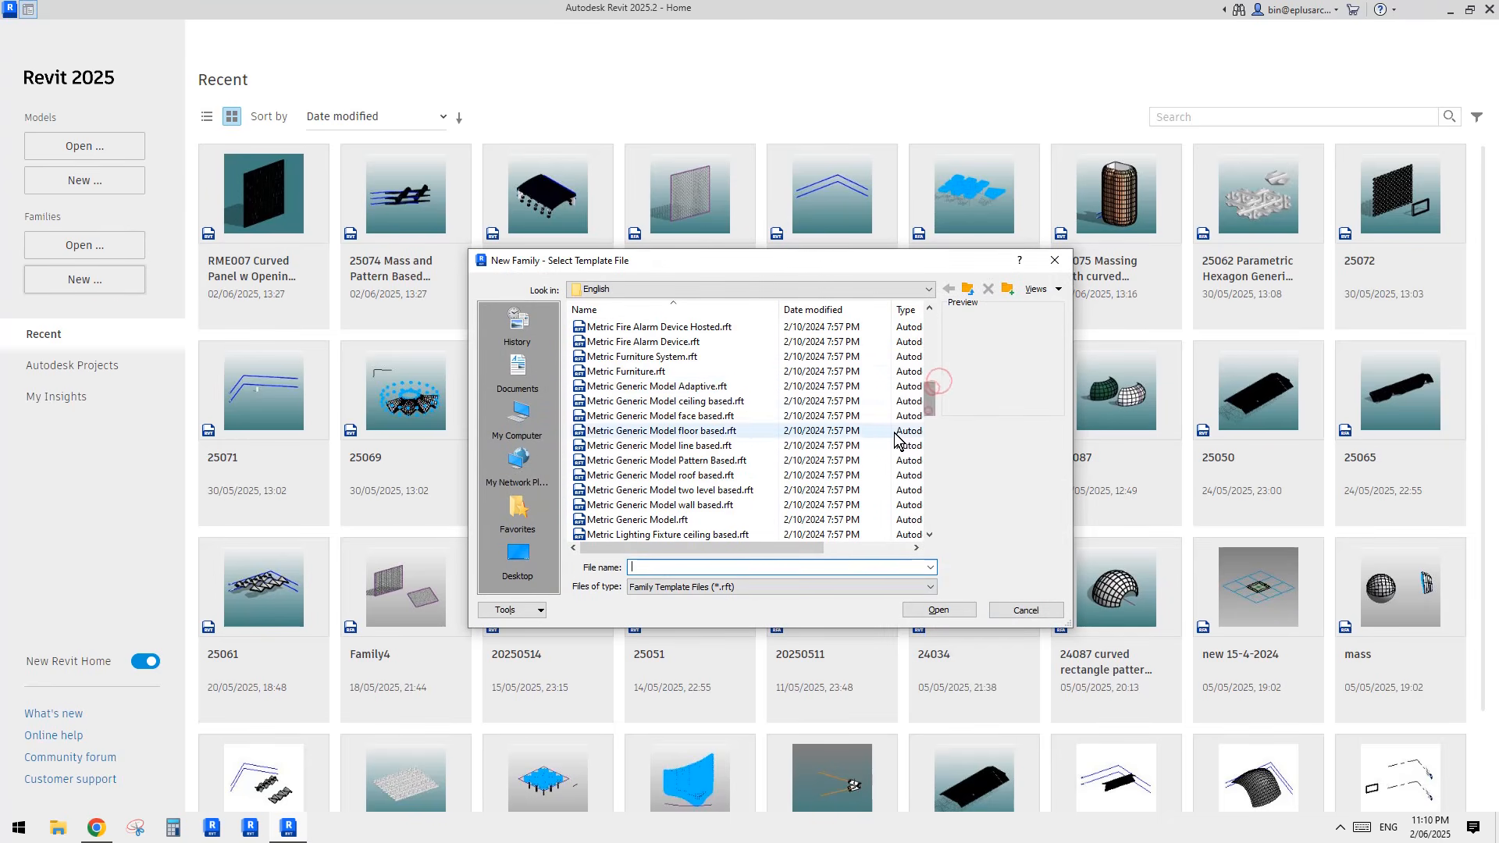
{"action": "left_click", "coordinate": [722, 387]}
{"action": "left_click", "coordinate": [963, 614]}
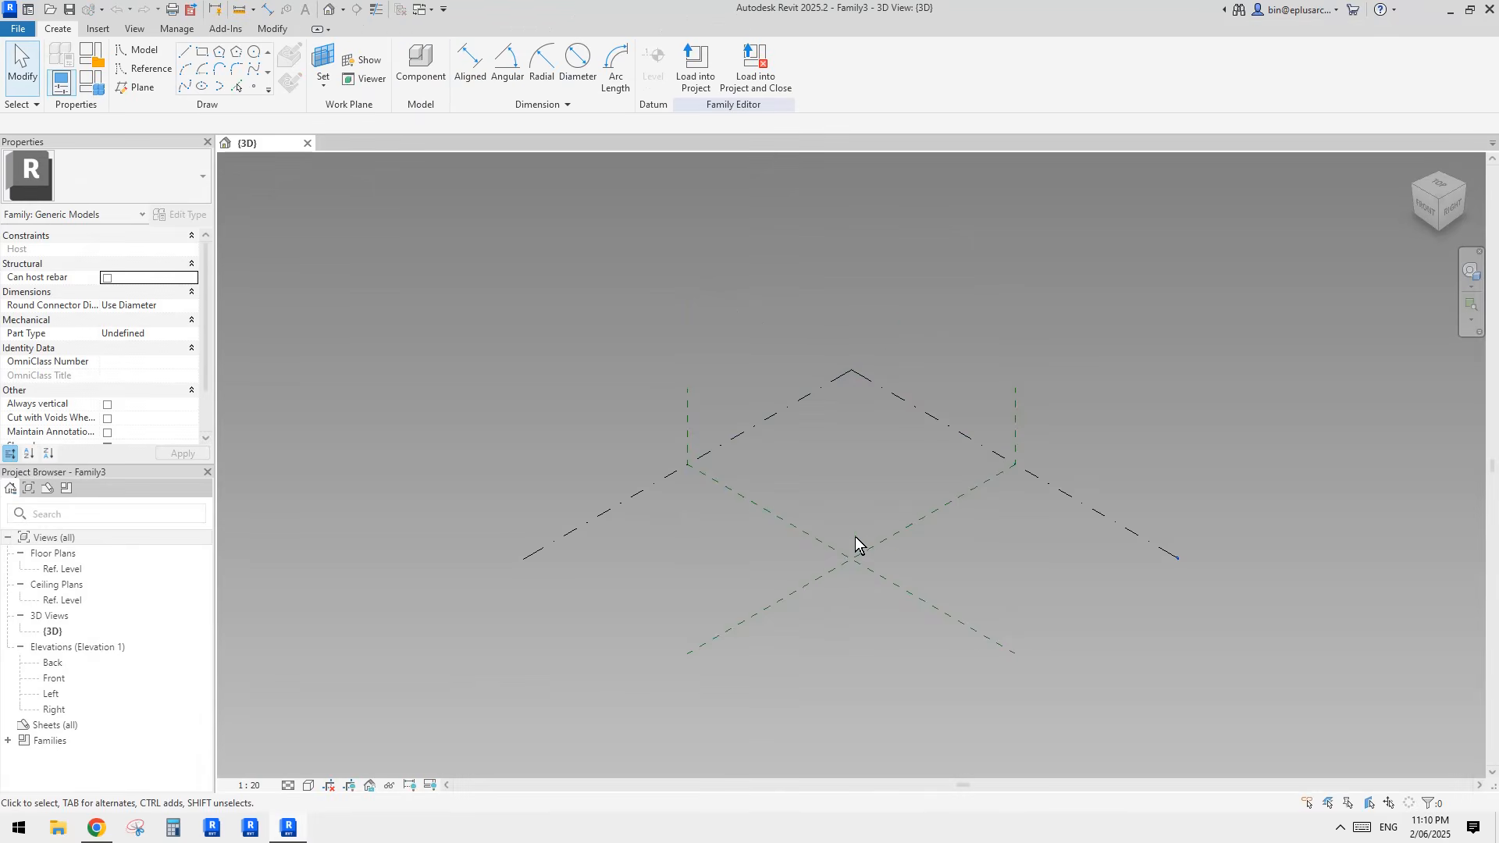
{"action": "middle_click_drag", "start_coordinate": [855, 537], "coordinate": [893, 598], "text": "shift"}
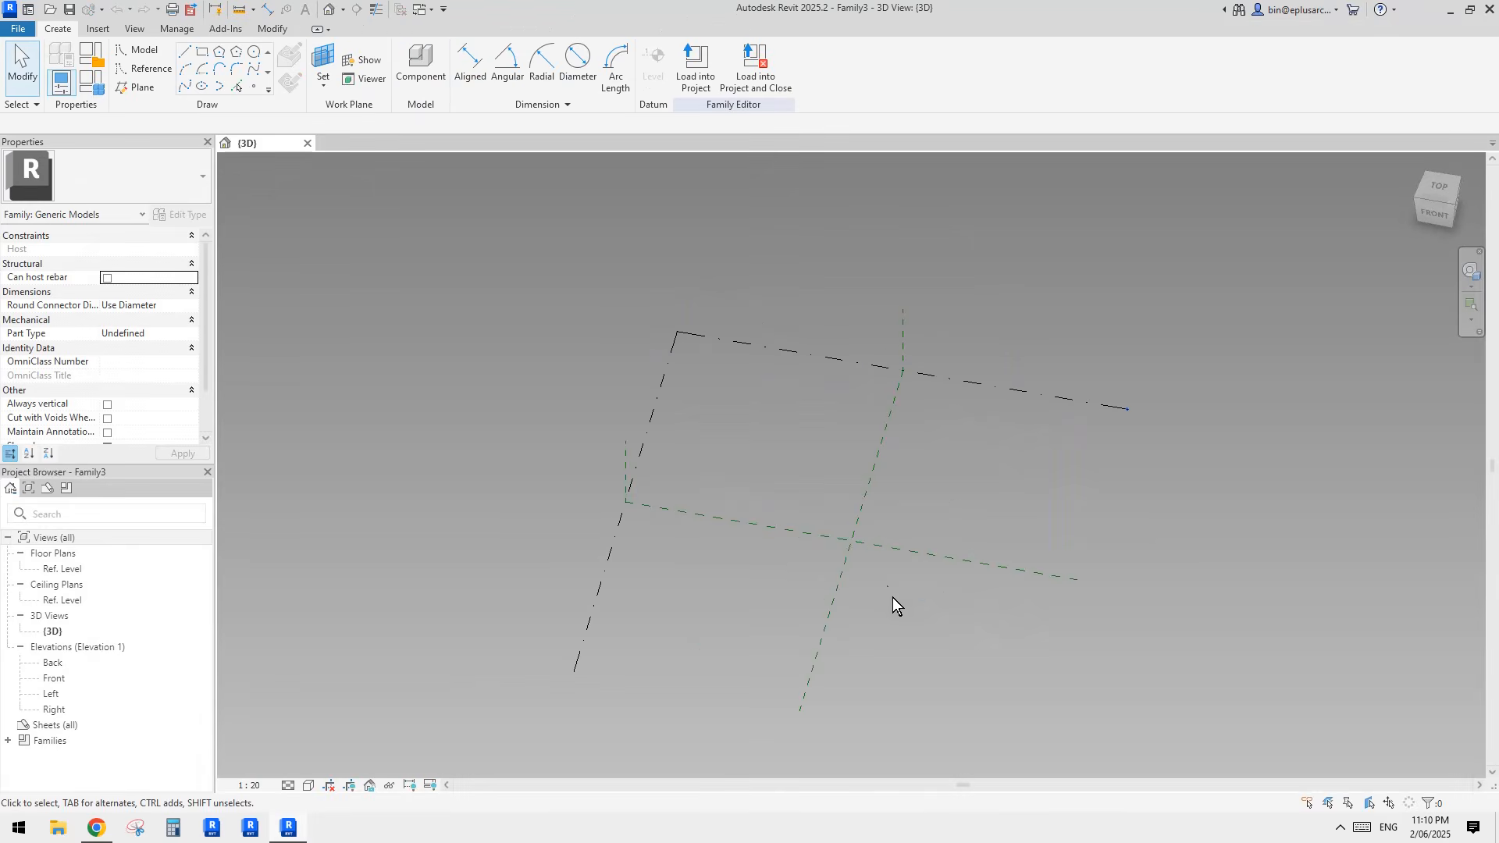
Step: Place two reference points on the reference level, one on each side of the Center (Left/Right) plane
{"action": "left_click", "coordinate": [254, 86]}
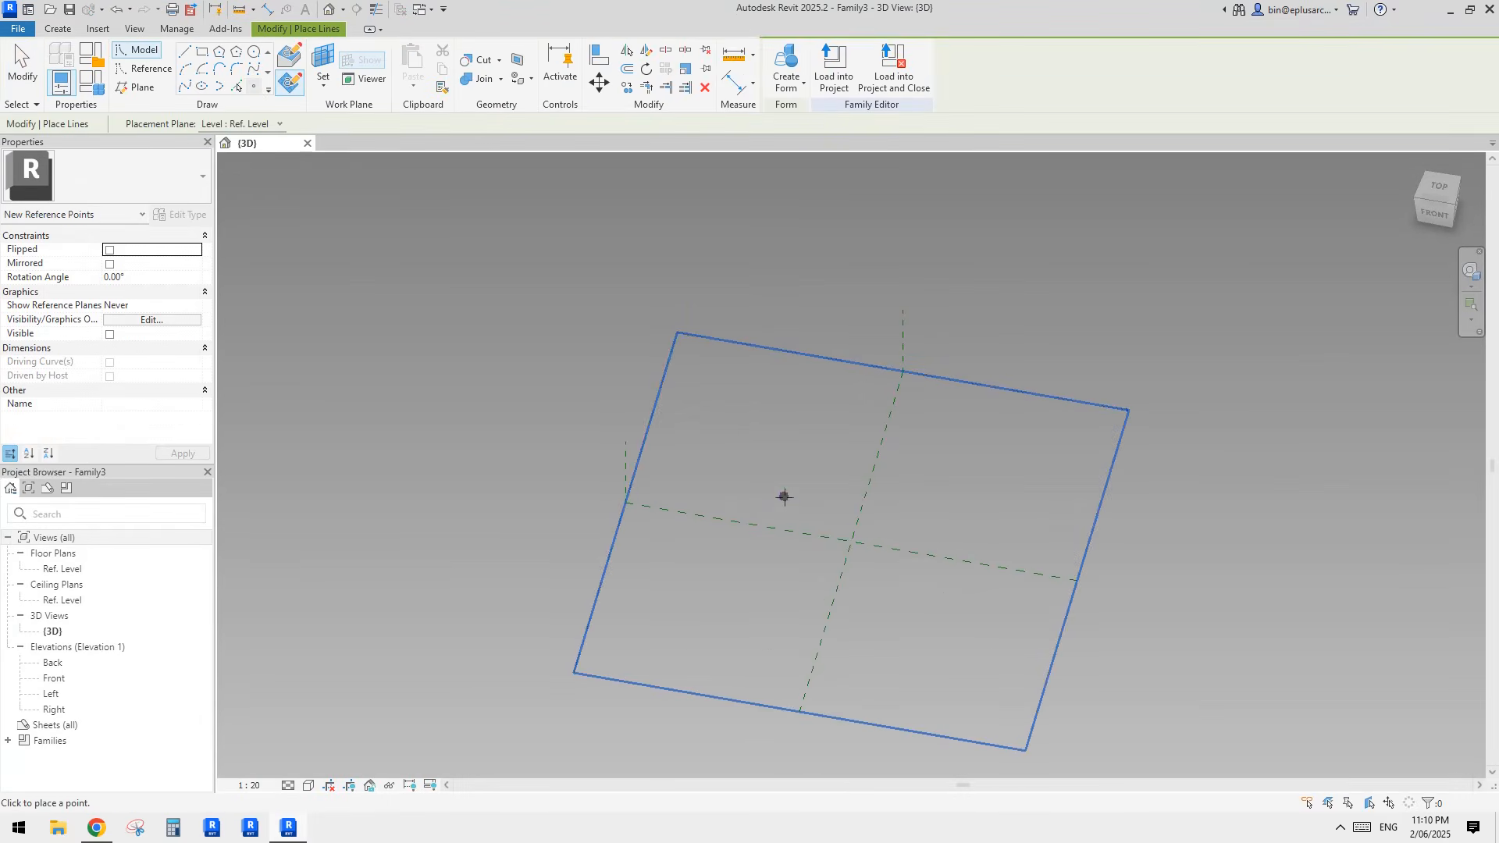
{"action": "left_click", "coordinate": [784, 496]}
{"action": "key", "text": "Escape"}
{"action": "key", "text": "Escape"}
{"action": "left_click", "coordinate": [783, 496]}
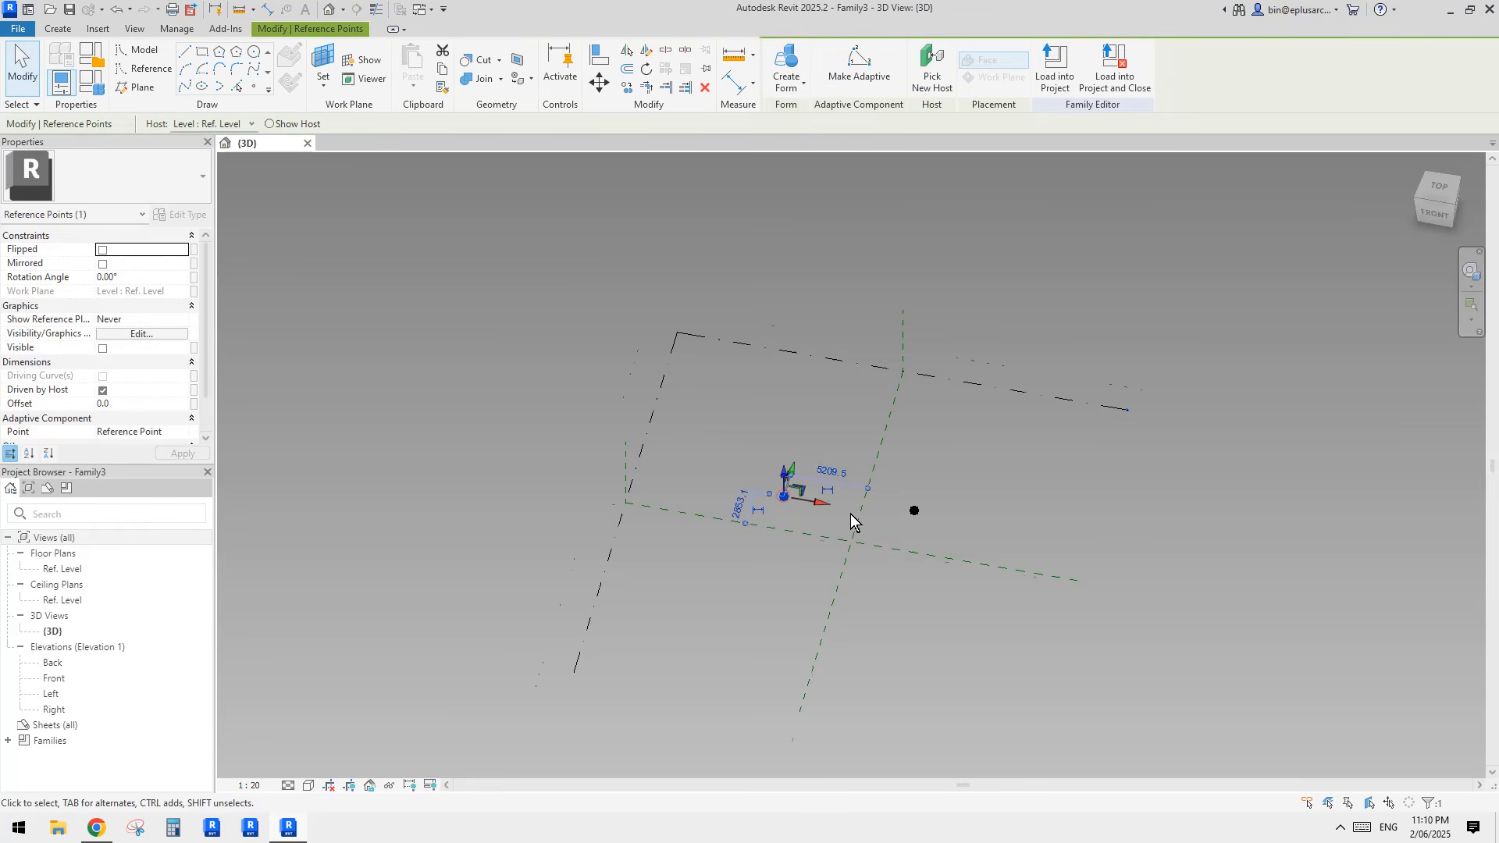
{"action": "mouse_move", "coordinate": [850, 515]}
{"action": "middle_mouse_down", "text": "shift"}
{"action": "mouse_move", "coordinate": [946, 523]}
{"action": "mouse_move", "coordinate": [938, 532]}
{"action": "middle_mouse_up", "text": "shift"}
Step: Make both reference points adaptive
{"action": "left_click", "coordinate": [892, 466]}
{"action": "middle_click_drag", "start_coordinate": [891, 467], "coordinate": [761, 495], "text": "shift"}
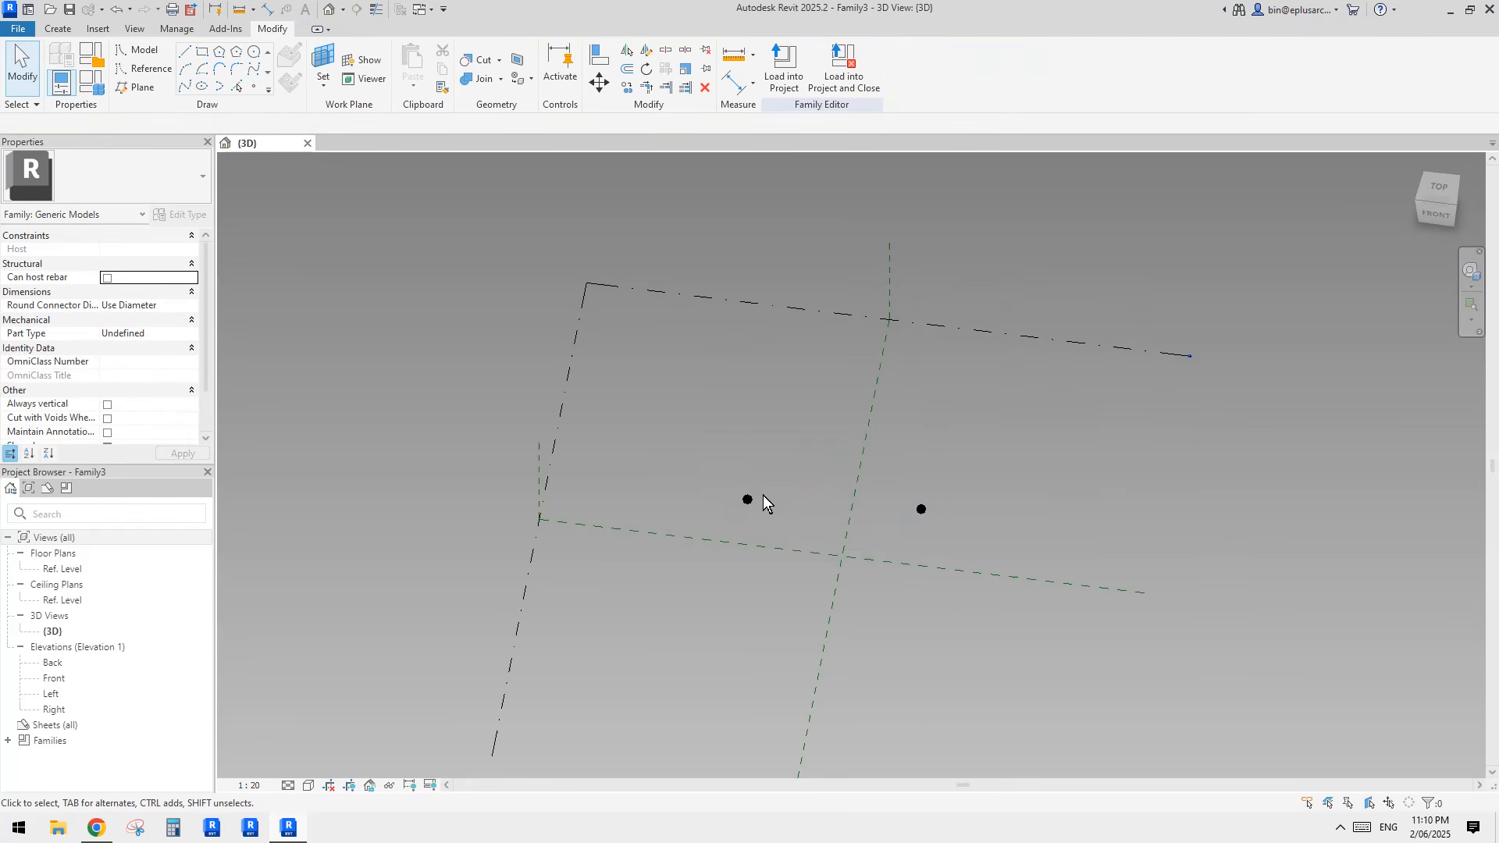
{"action": "left_click_drag", "start_coordinate": [651, 418], "coordinate": [1019, 559]}
{"action": "left_click", "coordinate": [859, 68]}
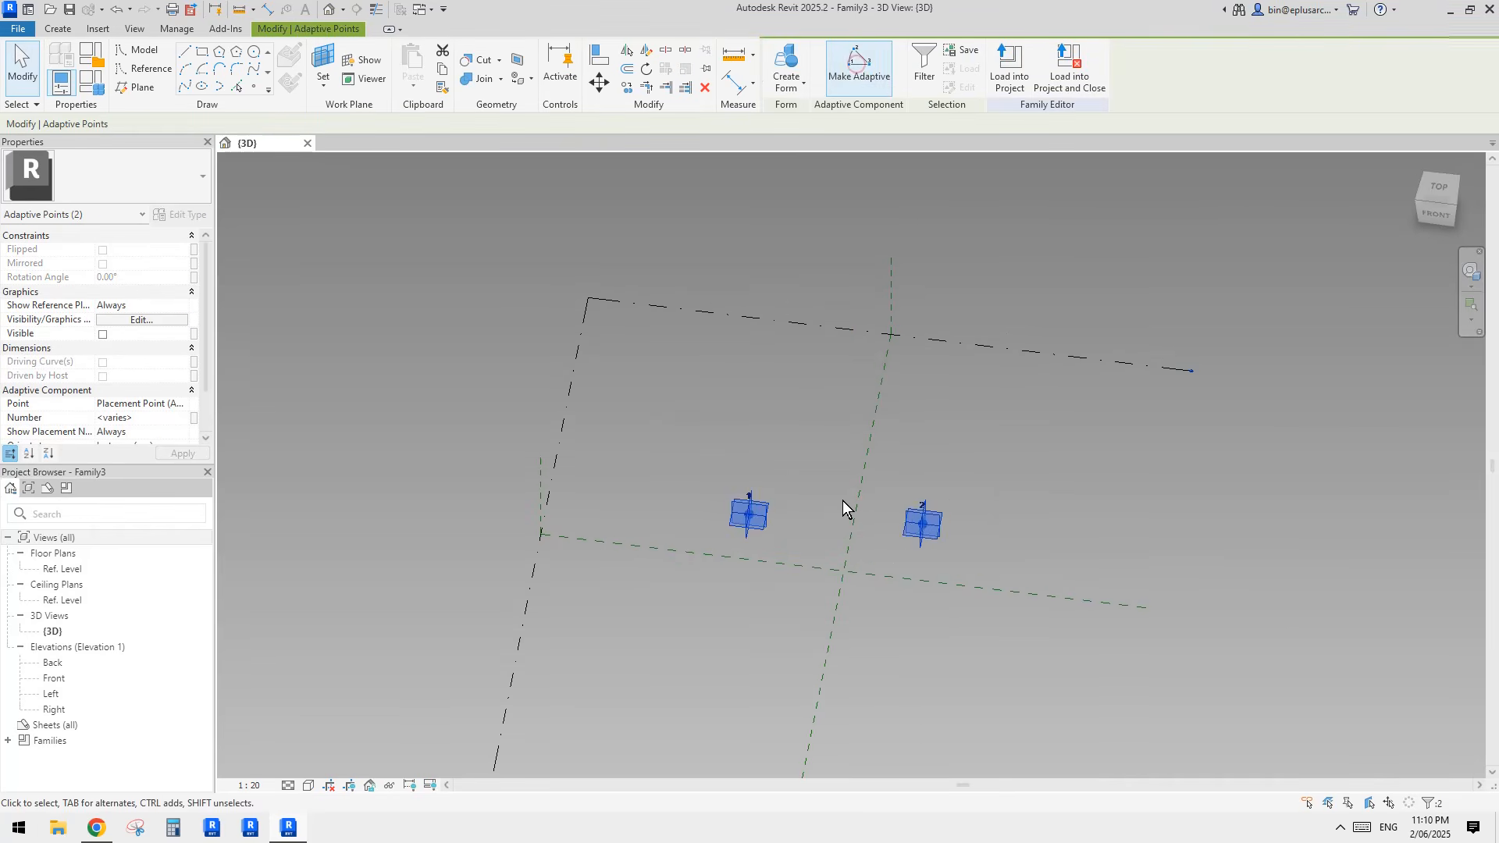
Step: Connect the two adaptive points with a spline through points and turn it into a reference line
{"action": "left_click", "coordinate": [185, 88]}
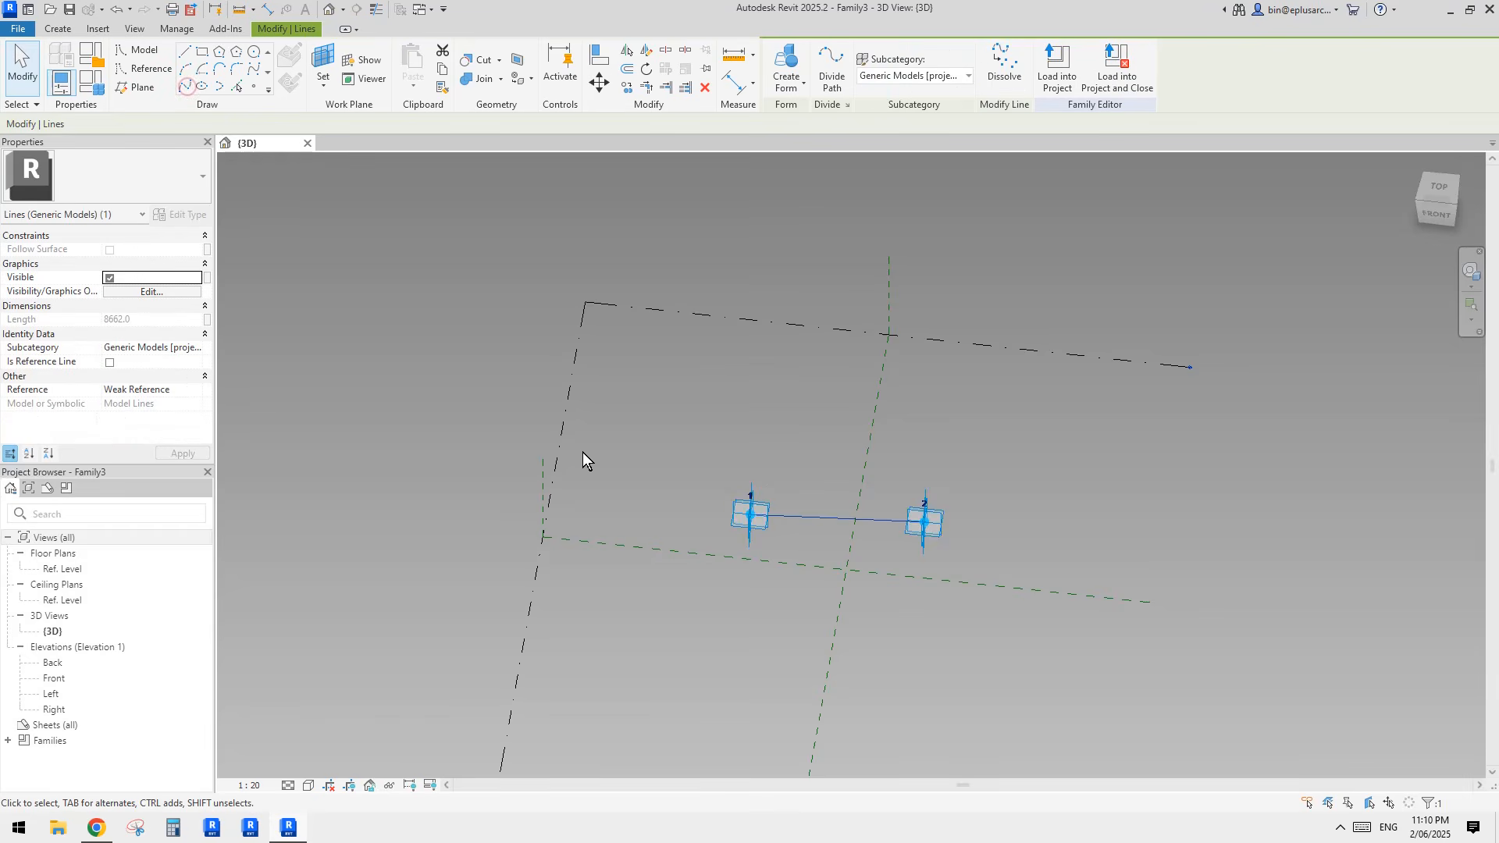
{"action": "scroll", "coordinate": [926, 528], "scroll_direction": "up", "scroll_amount": 2}
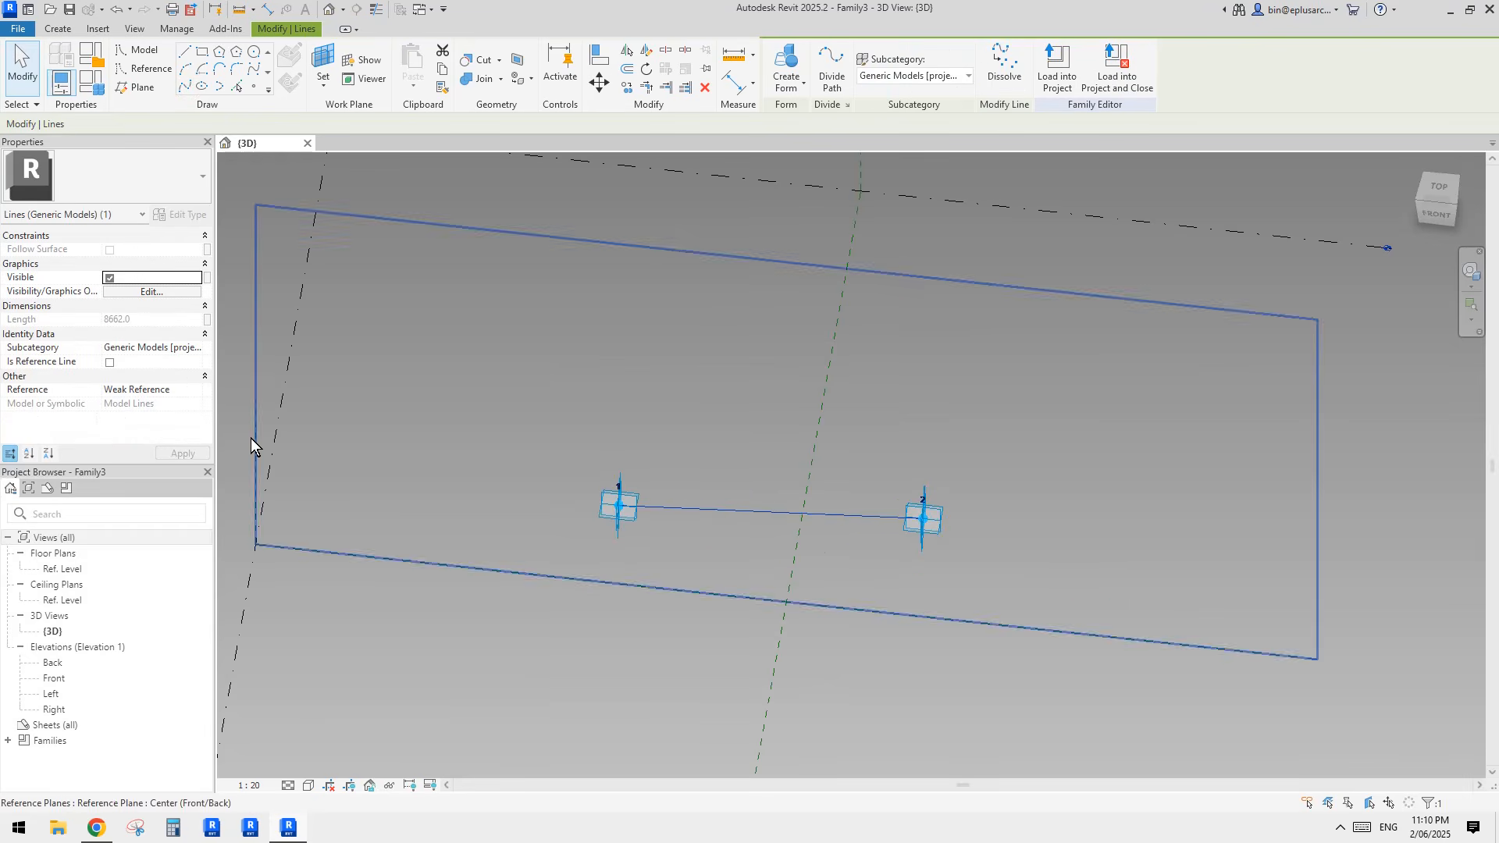
{"action": "left_click", "coordinate": [109, 362]}
{"action": "left_click", "coordinate": [894, 397]}
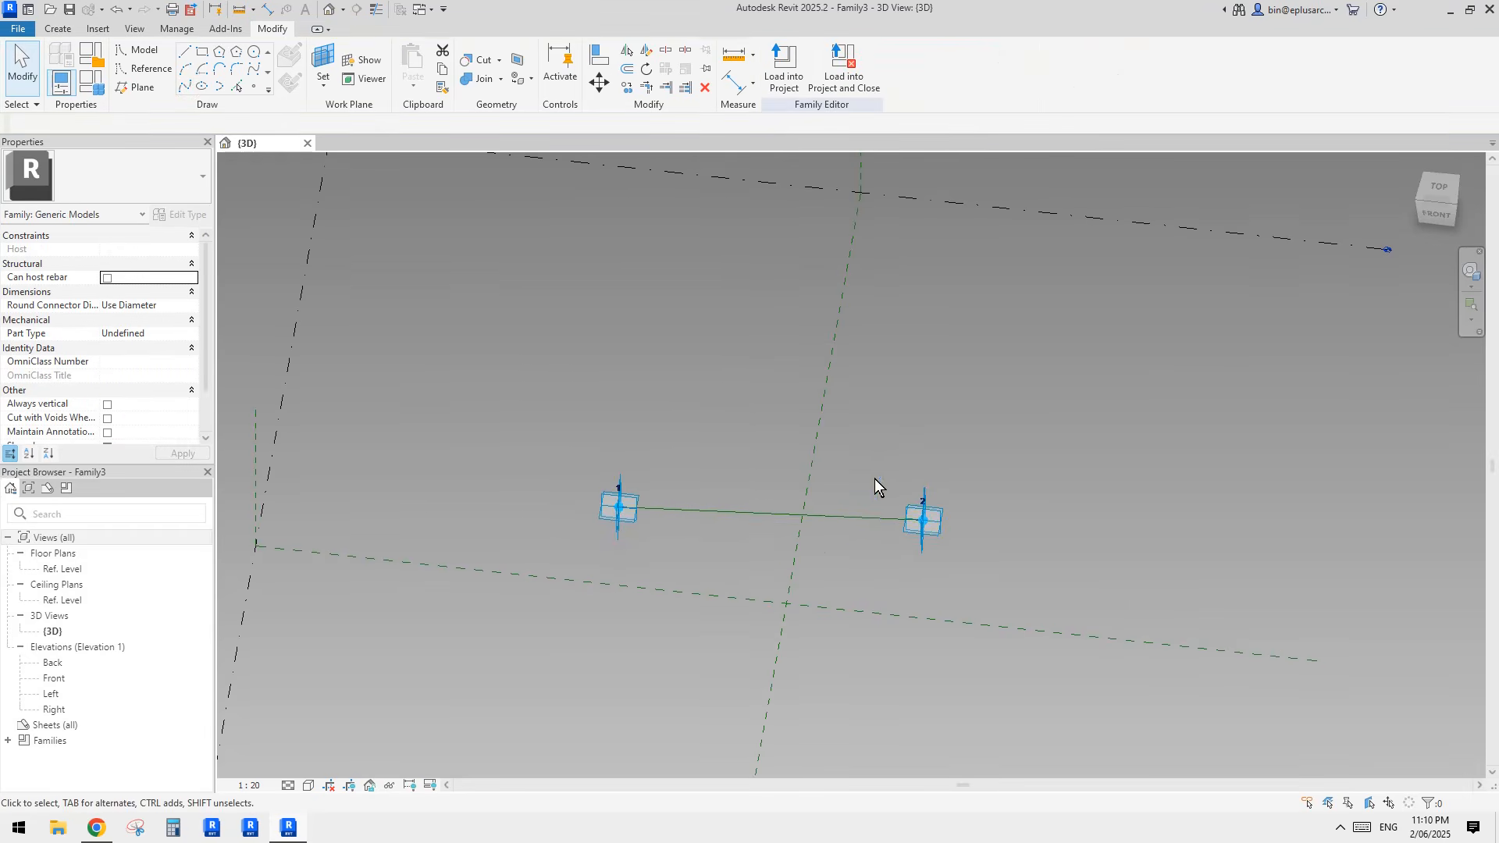
Step: Place a hosted reference point at the midpoint of the reference line between the adaptive points
{"action": "middle_click_drag", "start_coordinate": [874, 479], "coordinate": [702, 427], "text": "shift"}
{"action": "left_click", "coordinate": [254, 87]}
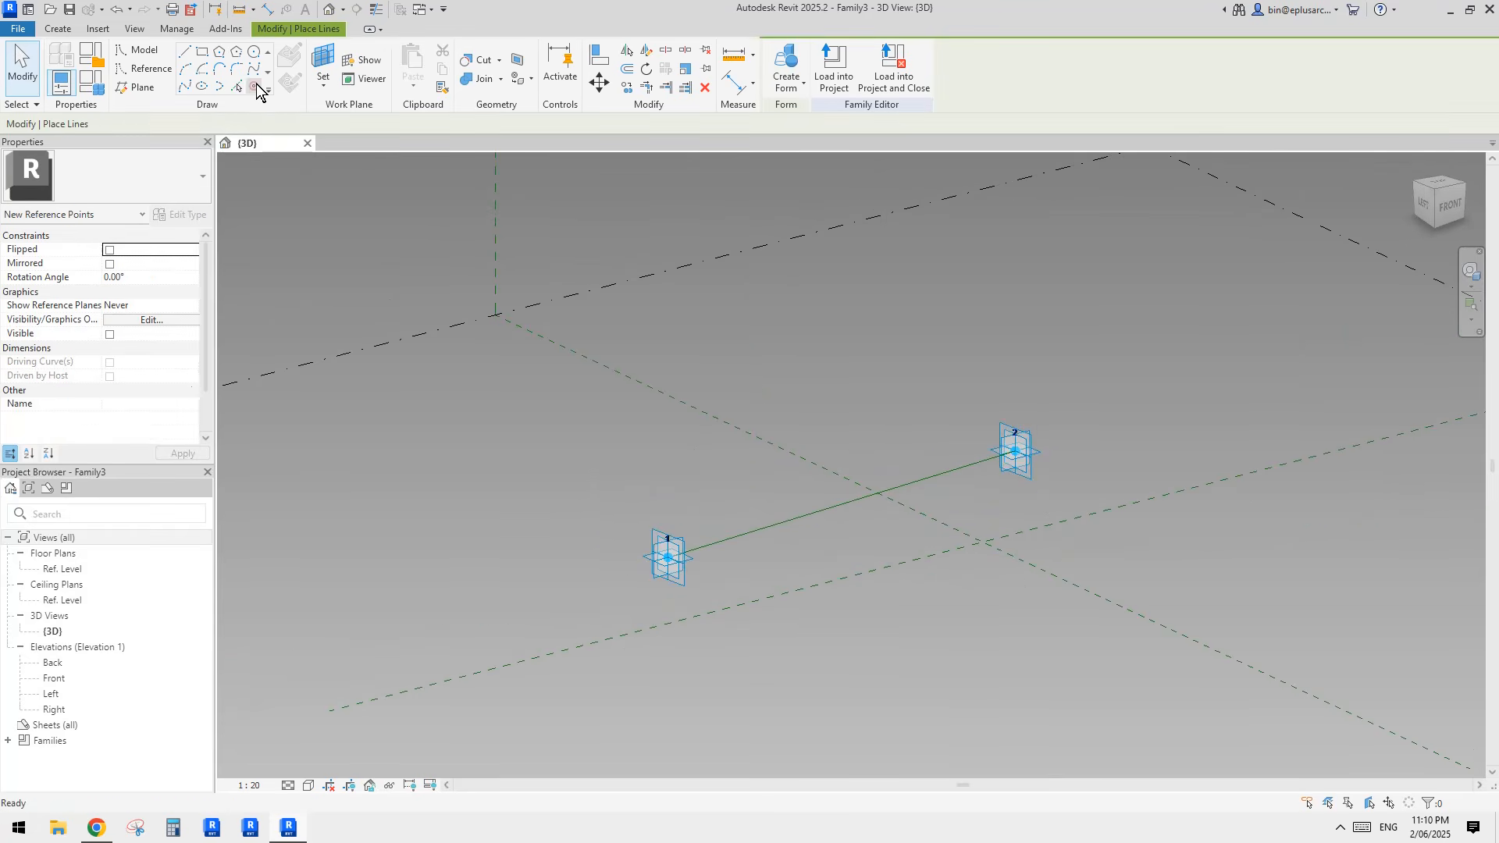
{"action": "left_click", "coordinate": [841, 503]}
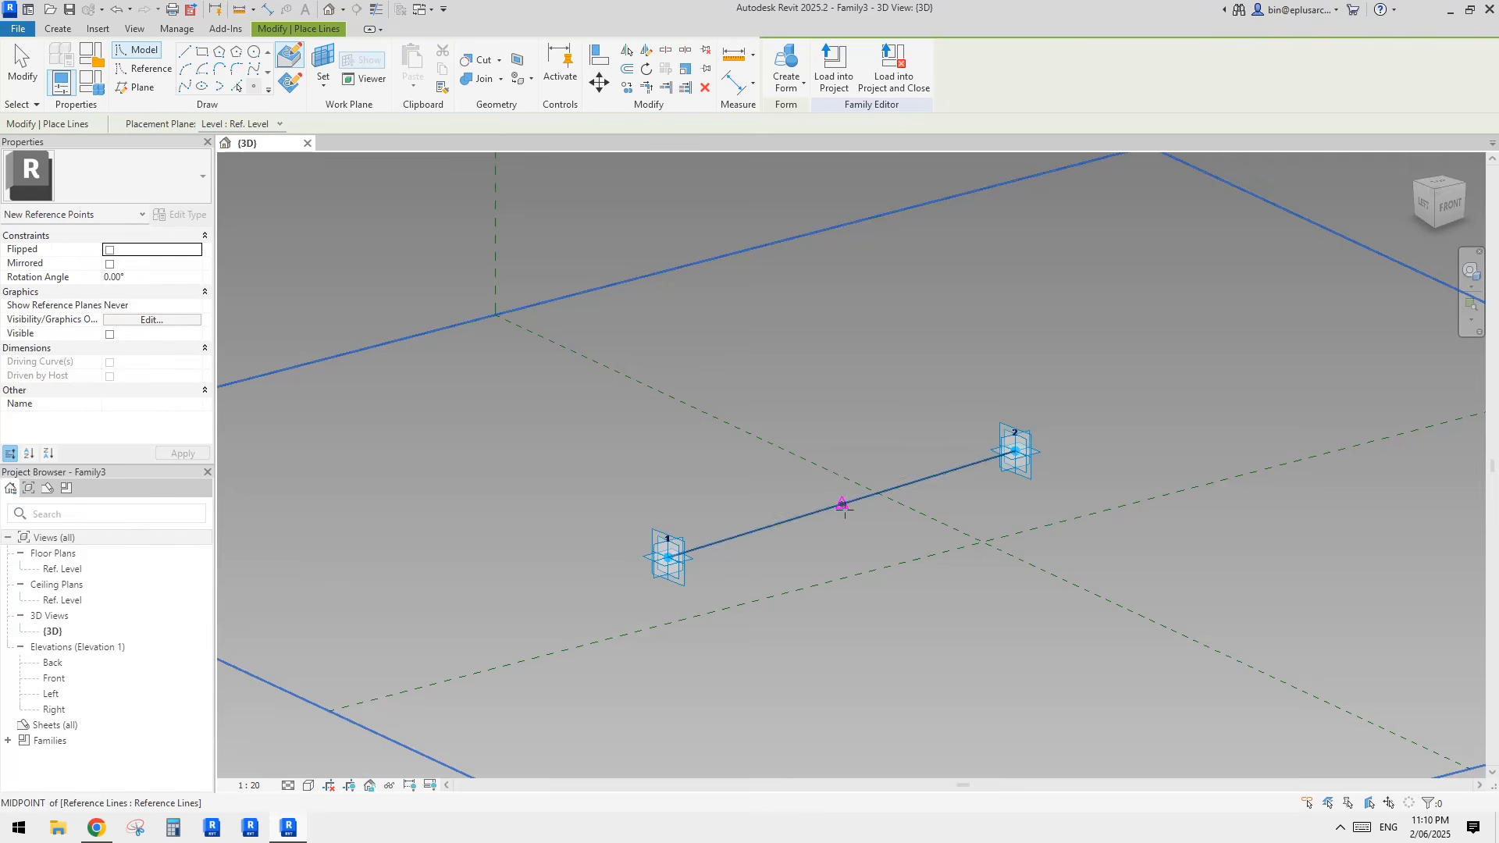
{"action": "left_click", "coordinate": [252, 86]}
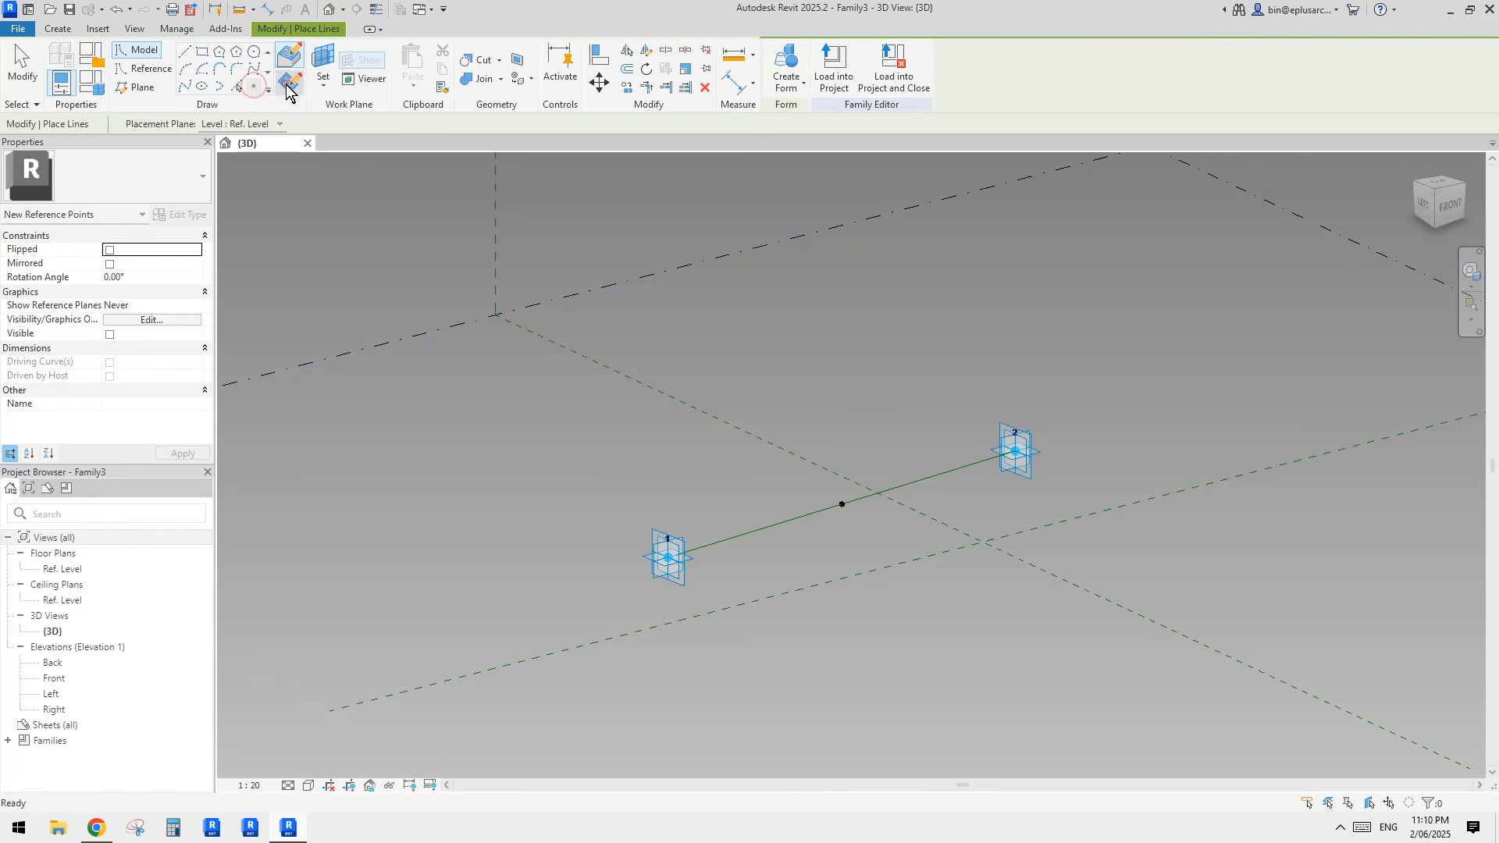
{"action": "key", "text": "Escape"}
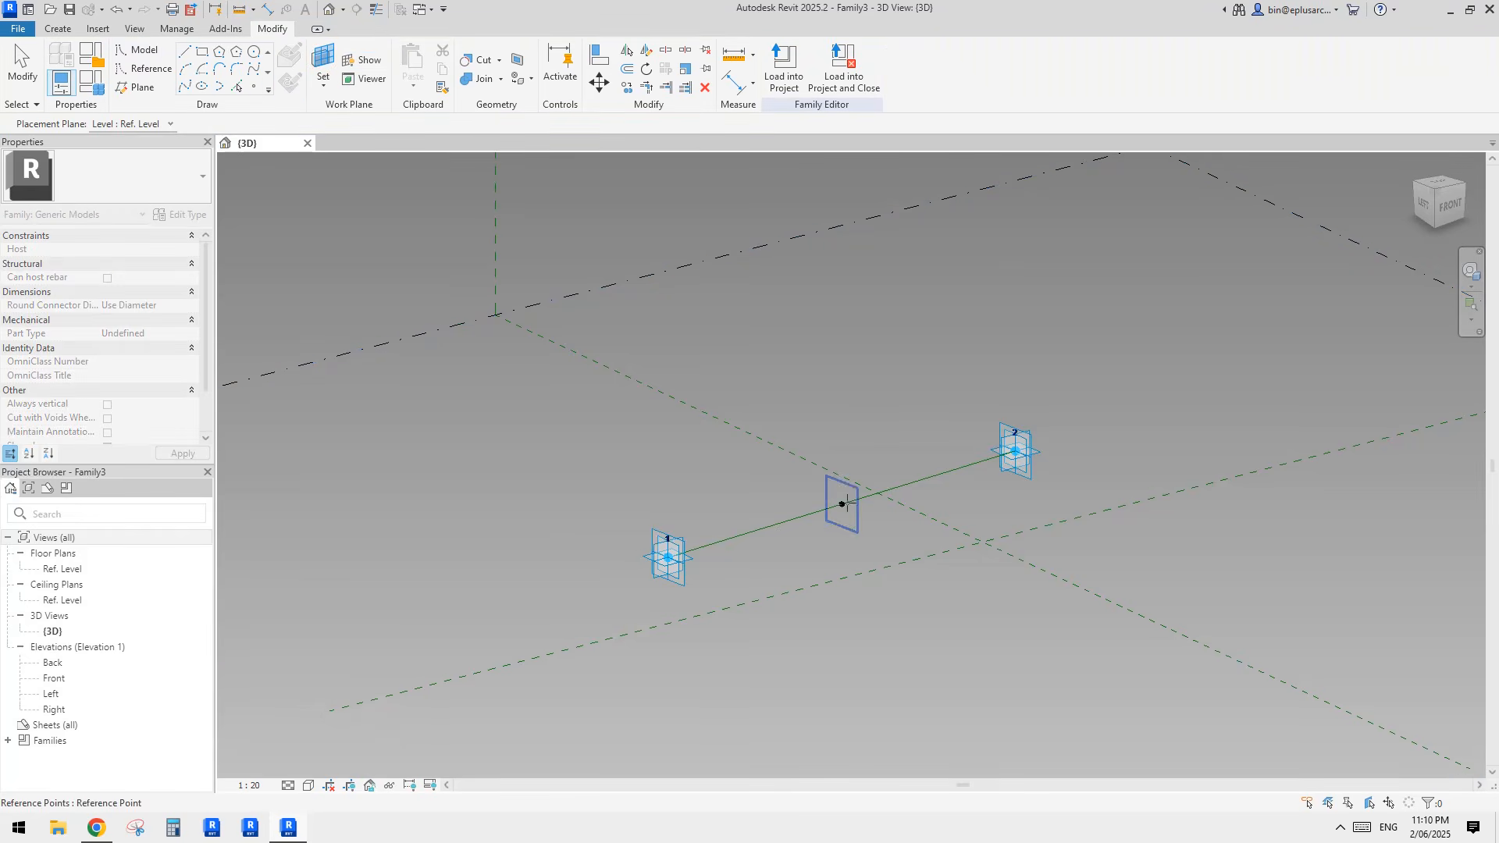
Step: Set the midpoint's horizontal plane as the work plane and place another reference point on it at the line's midpoint
{"action": "key", "text": "l"}
{"action": "key", "text": "i"}
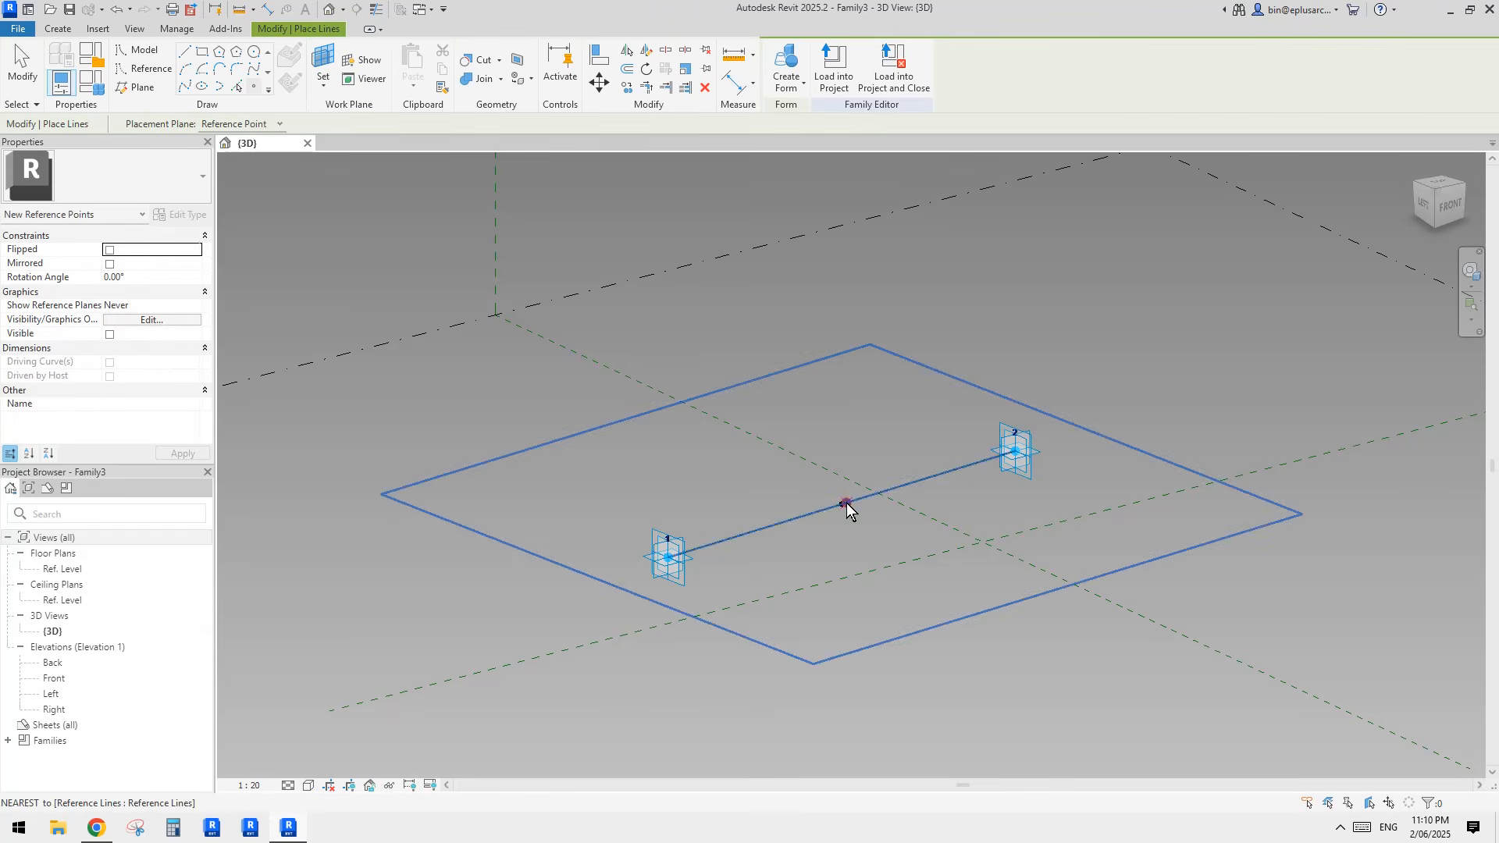
{"action": "scroll", "coordinate": [839, 505], "scroll_direction": "up", "scroll_amount": 2}
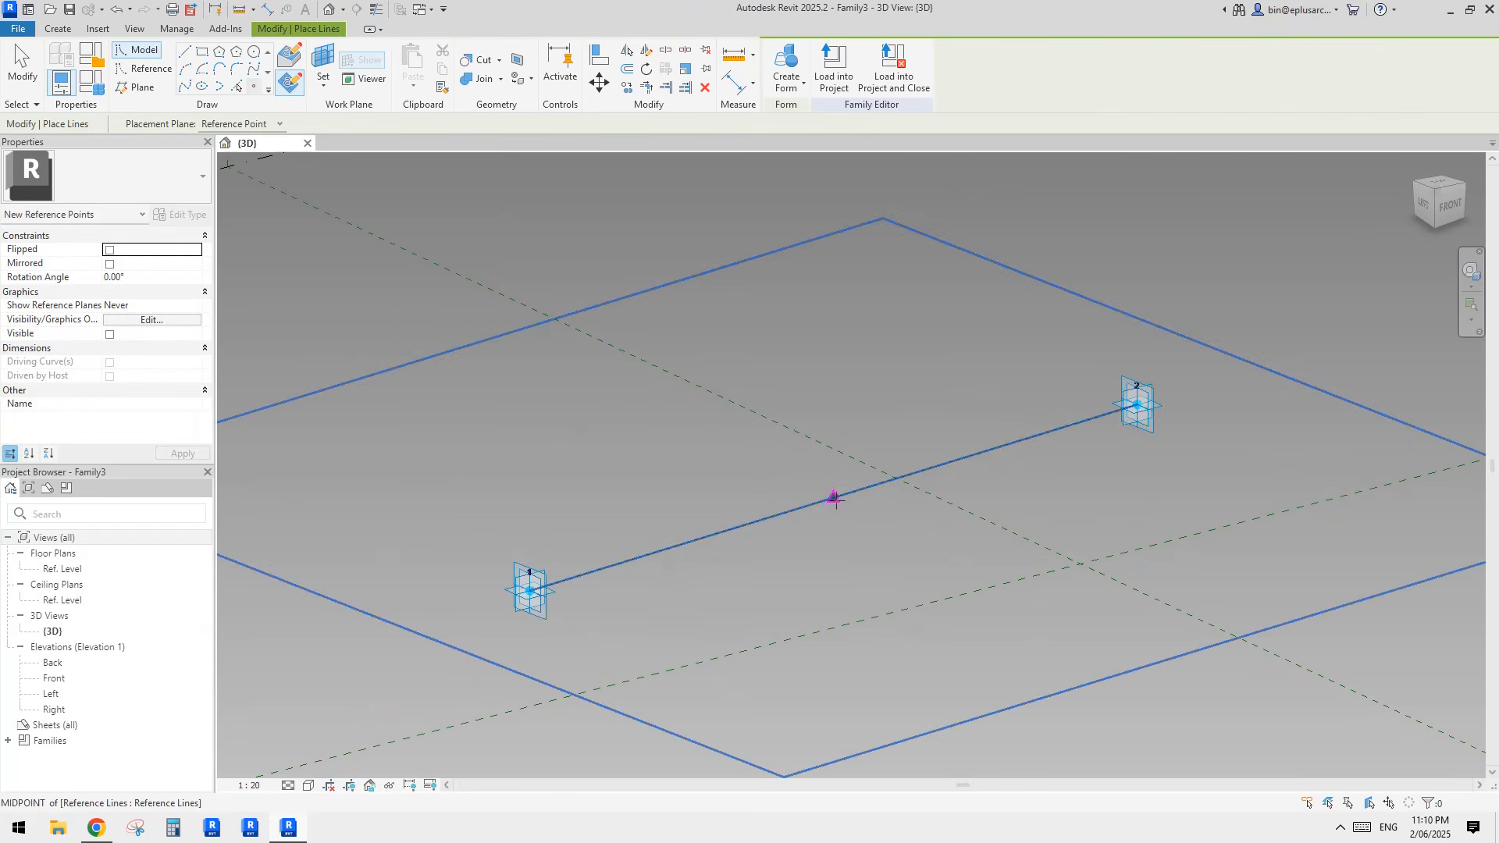
{"action": "left_click", "coordinate": [835, 498]}
{"action": "left_click", "coordinate": [813, 466]}
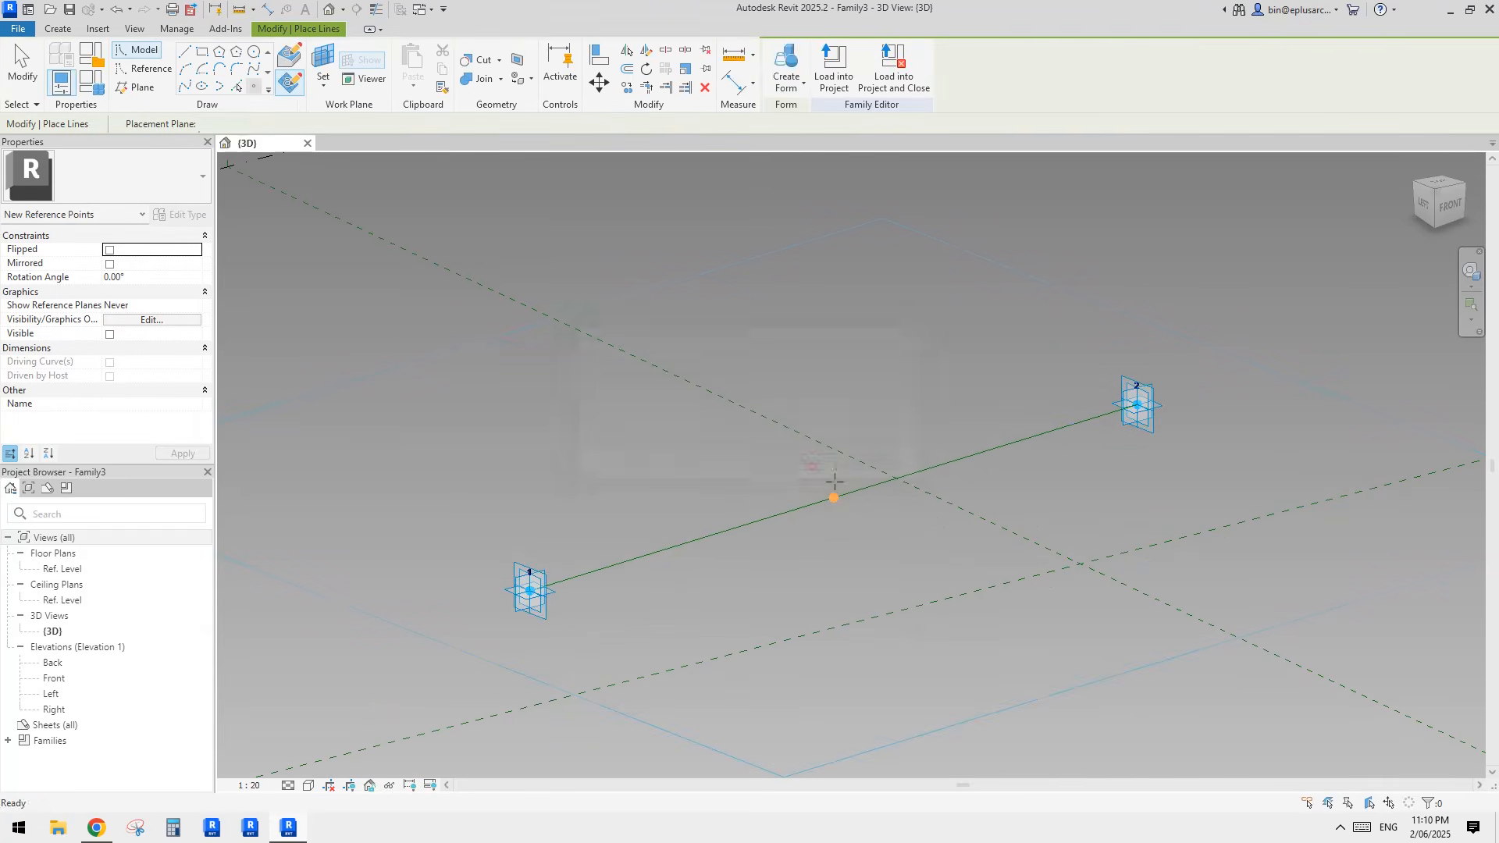
{"action": "key", "text": "Escape"}
{"action": "left_click", "coordinate": [832, 498]}
{"action": "key", "text": "Escape"}
{"action": "left_click", "coordinate": [835, 495]}
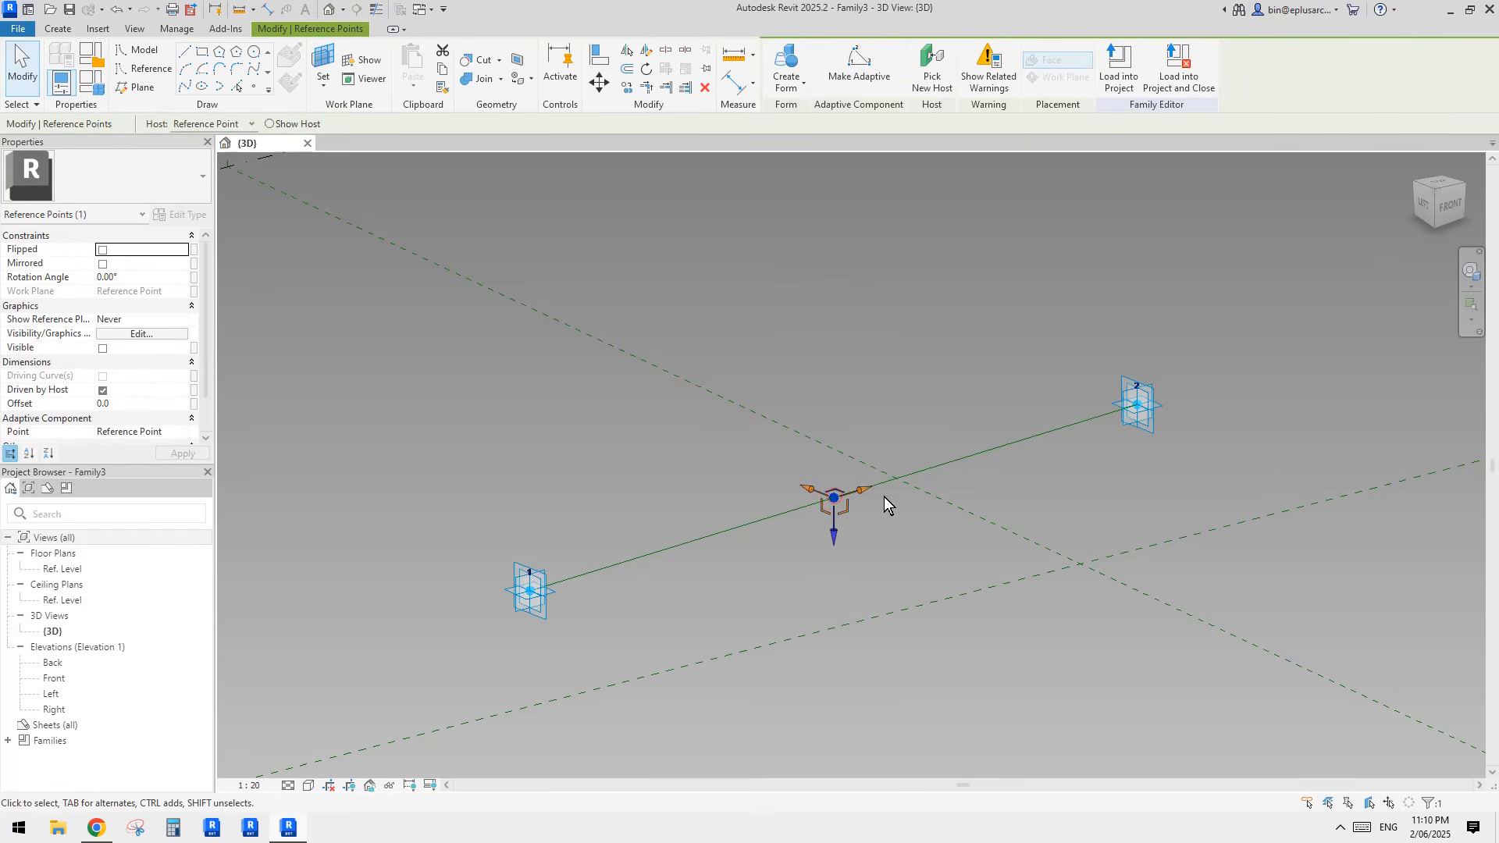
{"action": "key", "text": "Escape"}
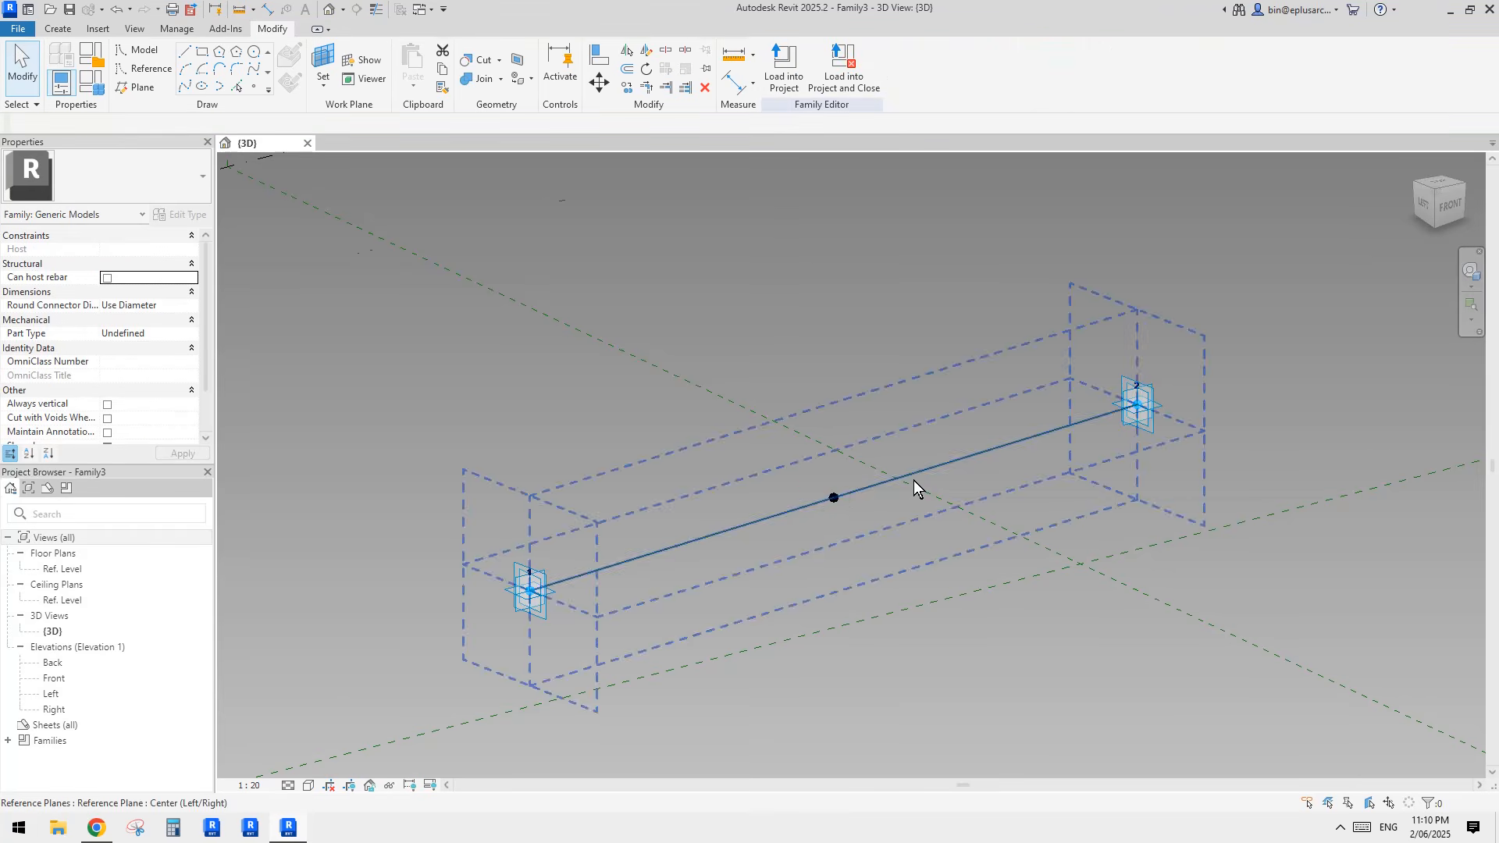
Step: Move adaptive point 2 to test how the reference line and its midpoint points follow
{"action": "middle_click_drag", "start_coordinate": [913, 480], "coordinate": [1093, 406], "text": "shift"}
{"action": "left_click", "coordinate": [1118, 423]}
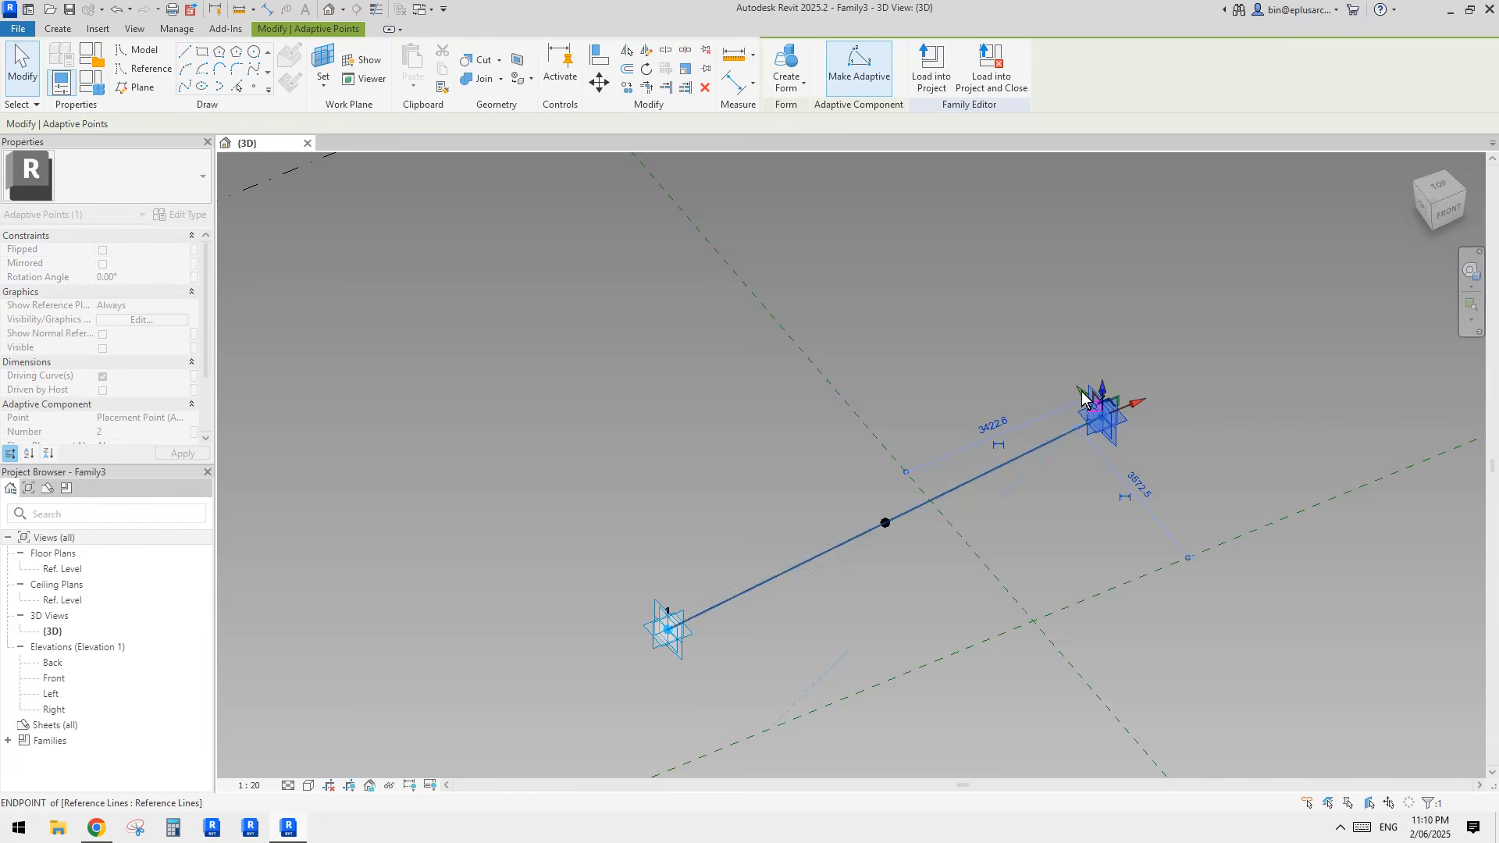
{"action": "left_click_drag", "start_coordinate": [1082, 400], "coordinate": [1108, 421]}
{"action": "middle_click_drag", "start_coordinate": [1139, 495], "coordinate": [950, 431], "text": "shift"}
Step: Offset the reference point hosted on the midpoint's horizontal plane away from the reference line
{"action": "left_click", "coordinate": [949, 471]}
{"action": "left_click", "coordinate": [910, 536]}
{"action": "middle_click_drag", "start_coordinate": [961, 545], "coordinate": [916, 477]}
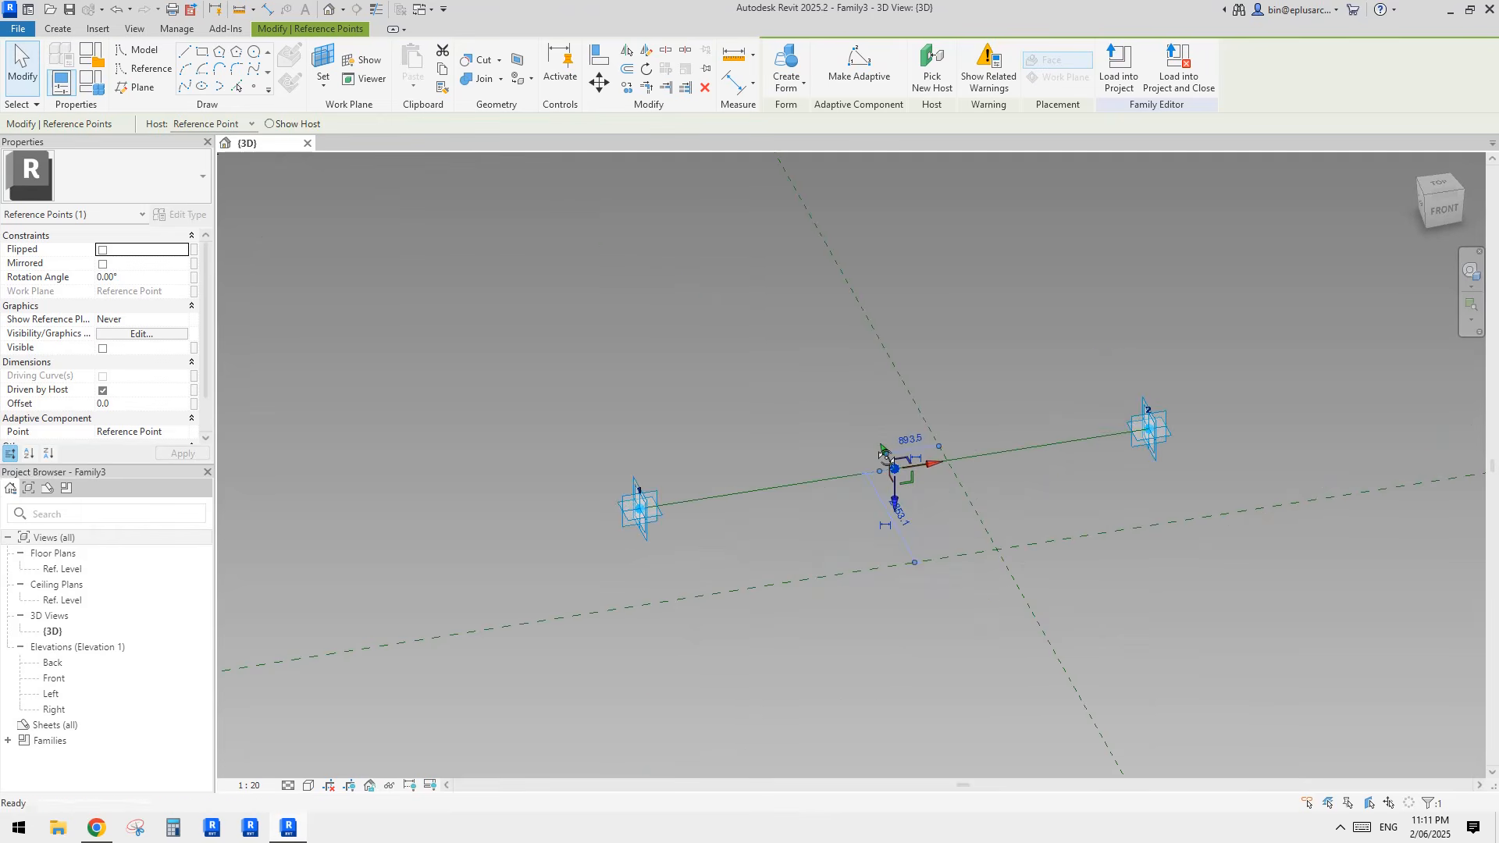
{"action": "left_click", "coordinate": [128, 404]}
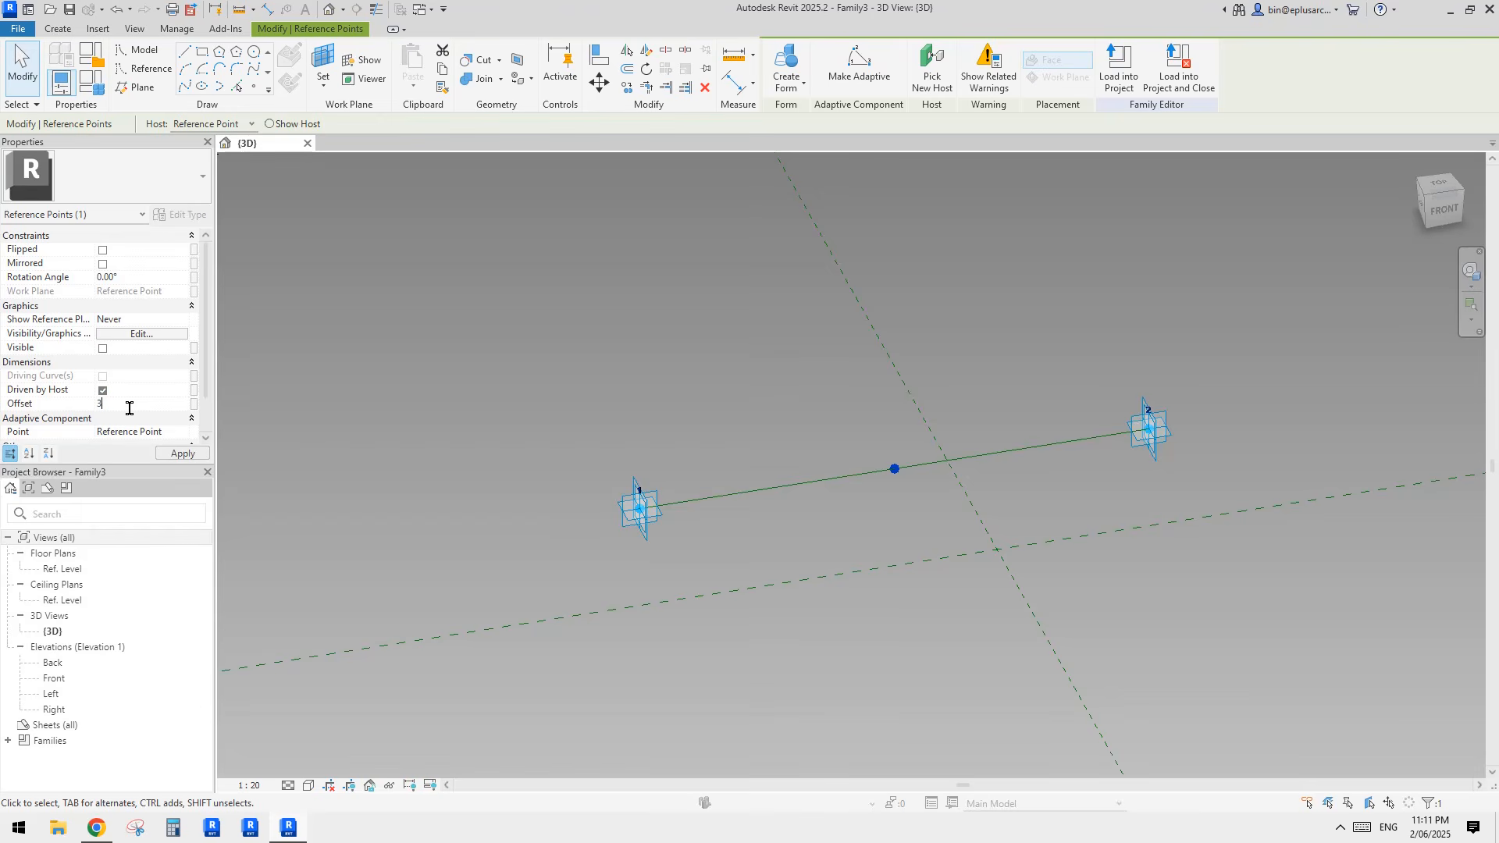
{"action": "left_click", "coordinate": [647, 304]}
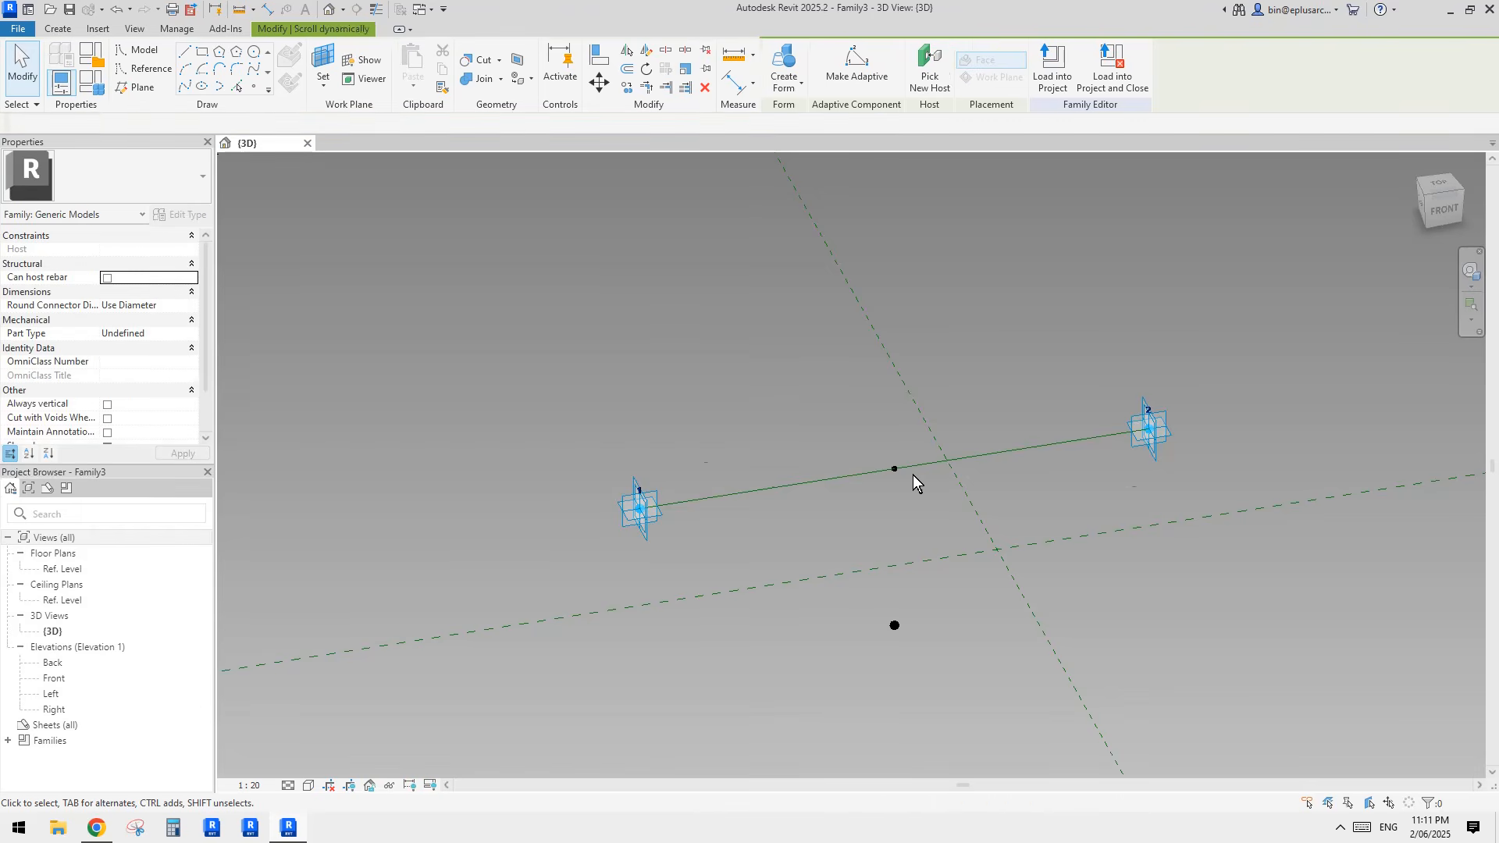
Step: Change the midpoint's rotation angle so that its hosted offset point sits above the reference line
{"action": "left_click", "coordinate": [895, 469]}
{"action": "middle_click_drag", "start_coordinate": [624, 447], "coordinate": [625, 444]}
{"action": "left_click", "coordinate": [149, 276]}
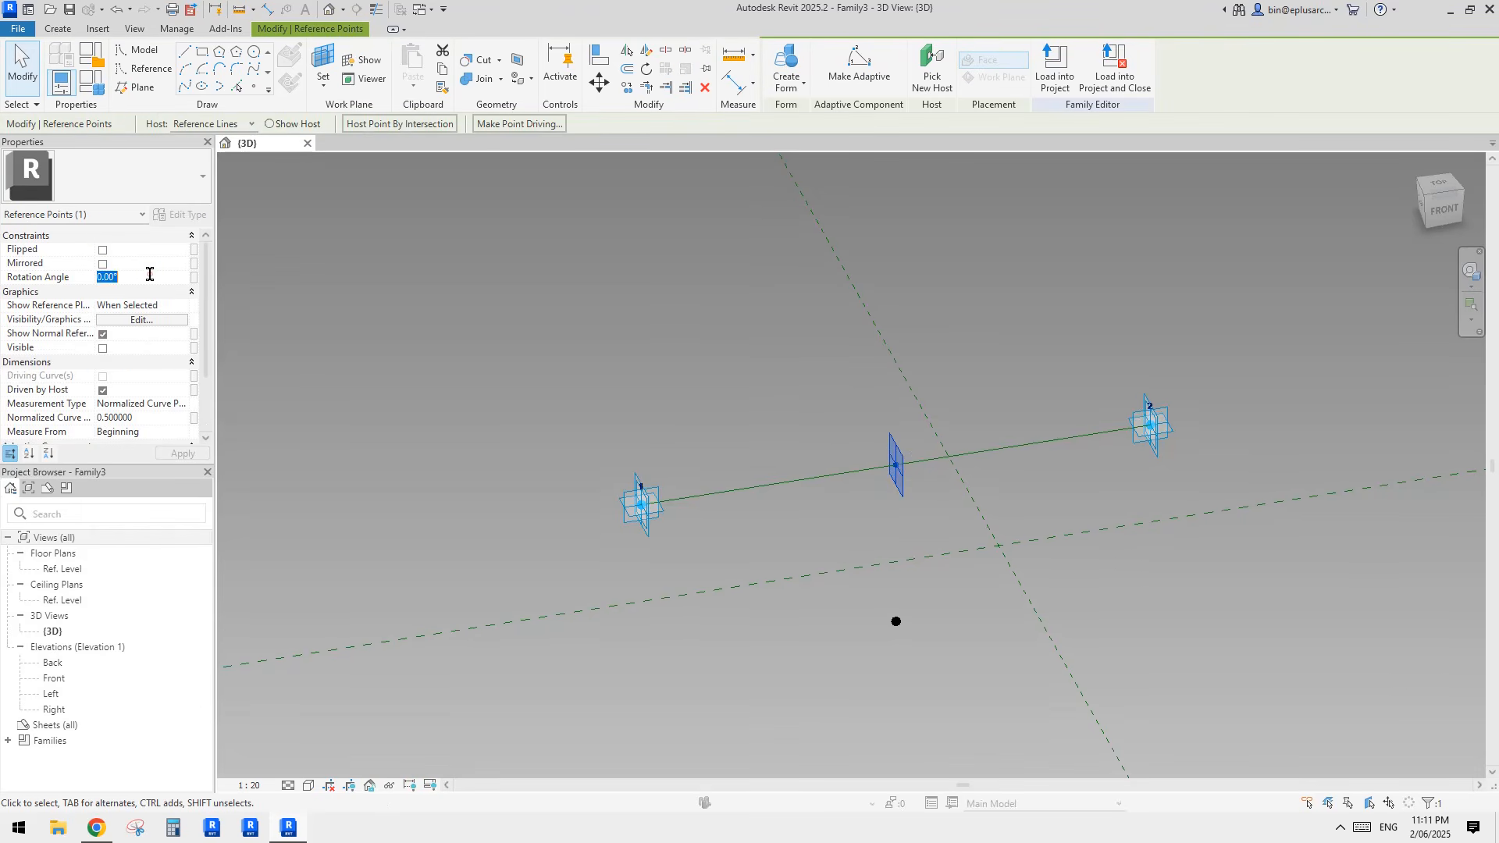
{"action": "left_click", "coordinate": [832, 443]}
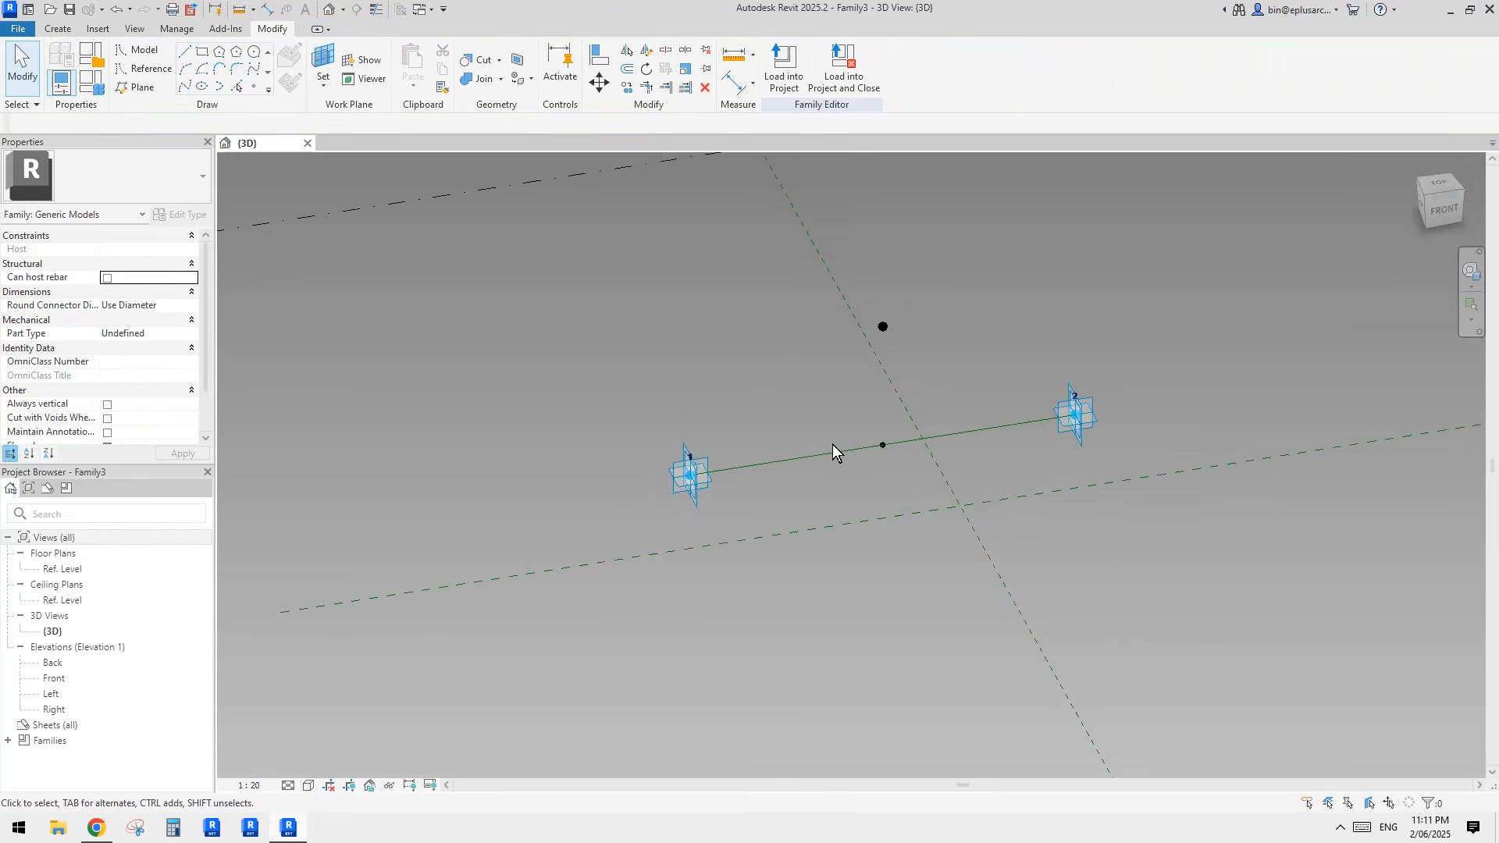
Step: Connect the two adaptive points and the raised point with a spline through points and turn the arch into a reference line
{"action": "middle_click_drag", "start_coordinate": [832, 444], "coordinate": [812, 405], "text": "shift"}
{"action": "left_click_drag", "start_coordinate": [599, 398], "coordinate": [729, 546]}
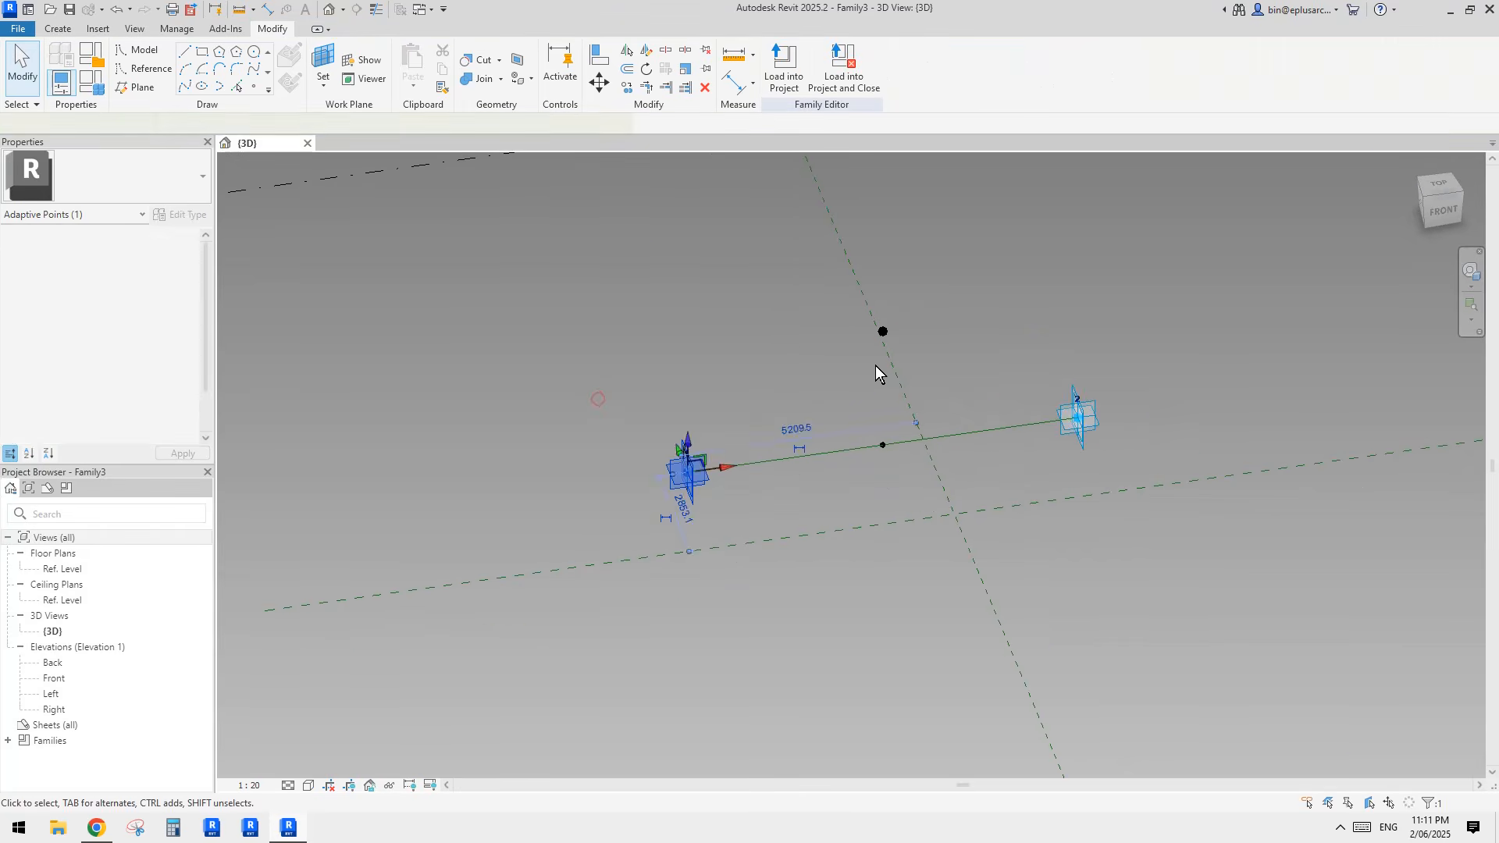
{"action": "left_click_drag", "start_coordinate": [804, 286], "coordinate": [935, 372], "text": "ctrl"}
{"action": "left_click_drag", "start_coordinate": [1028, 351], "coordinate": [1130, 492], "text": "ctrl"}
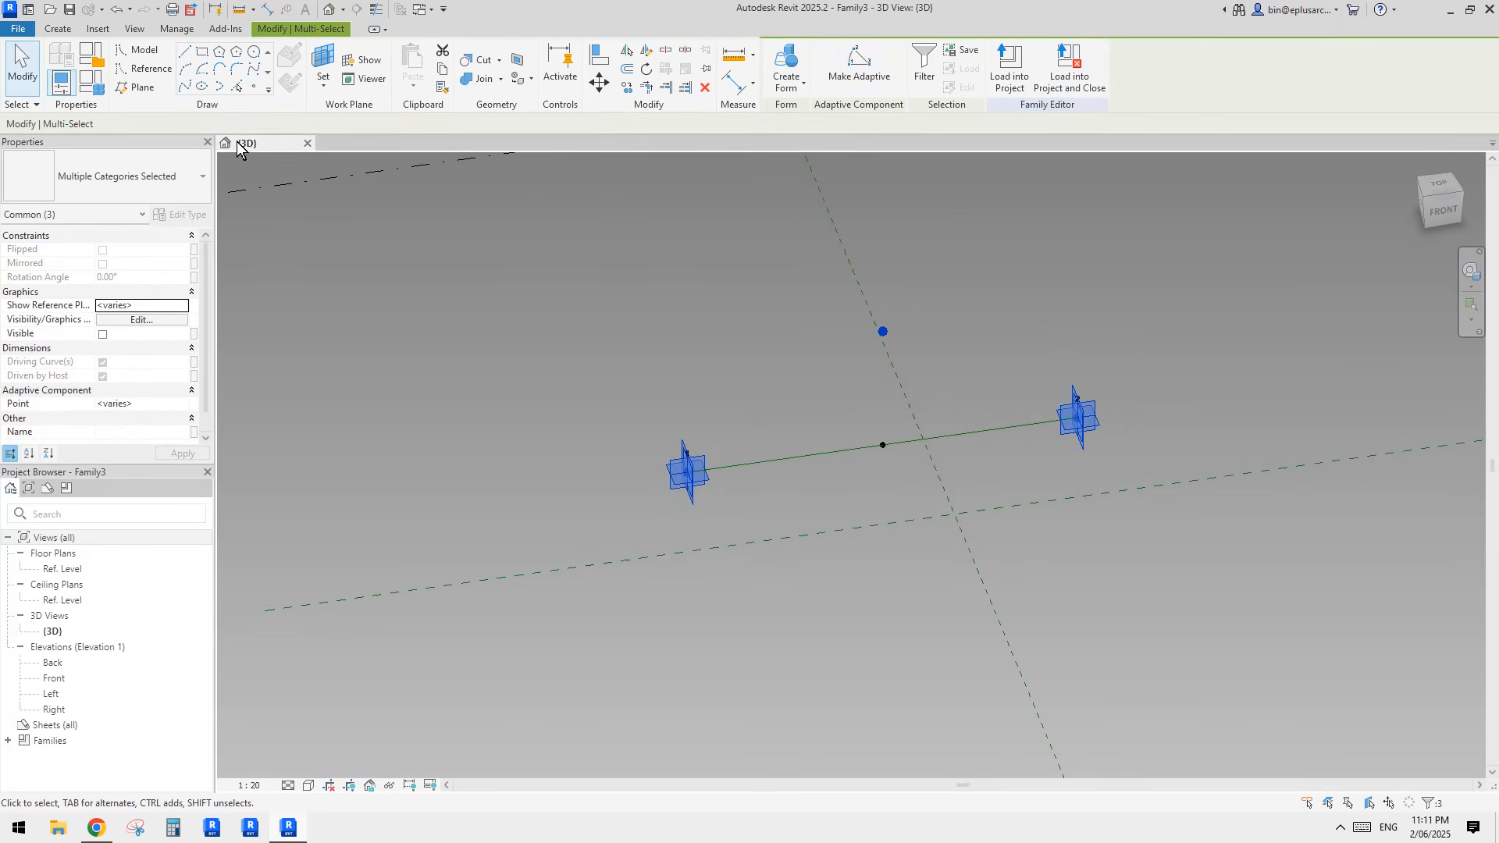
{"action": "left_click", "coordinate": [184, 89]}
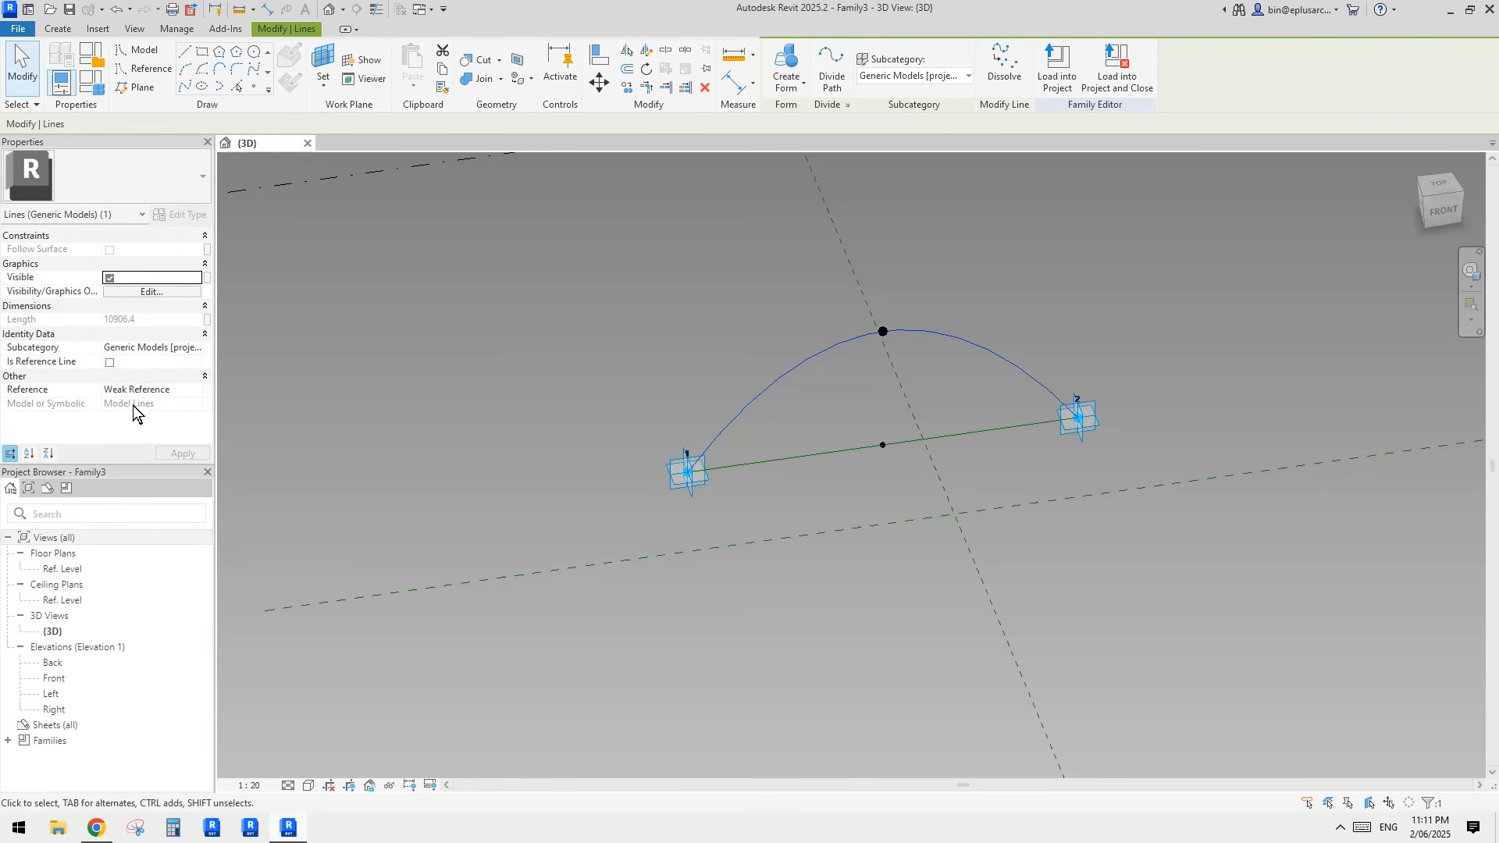
{"action": "left_click", "coordinate": [110, 362]}
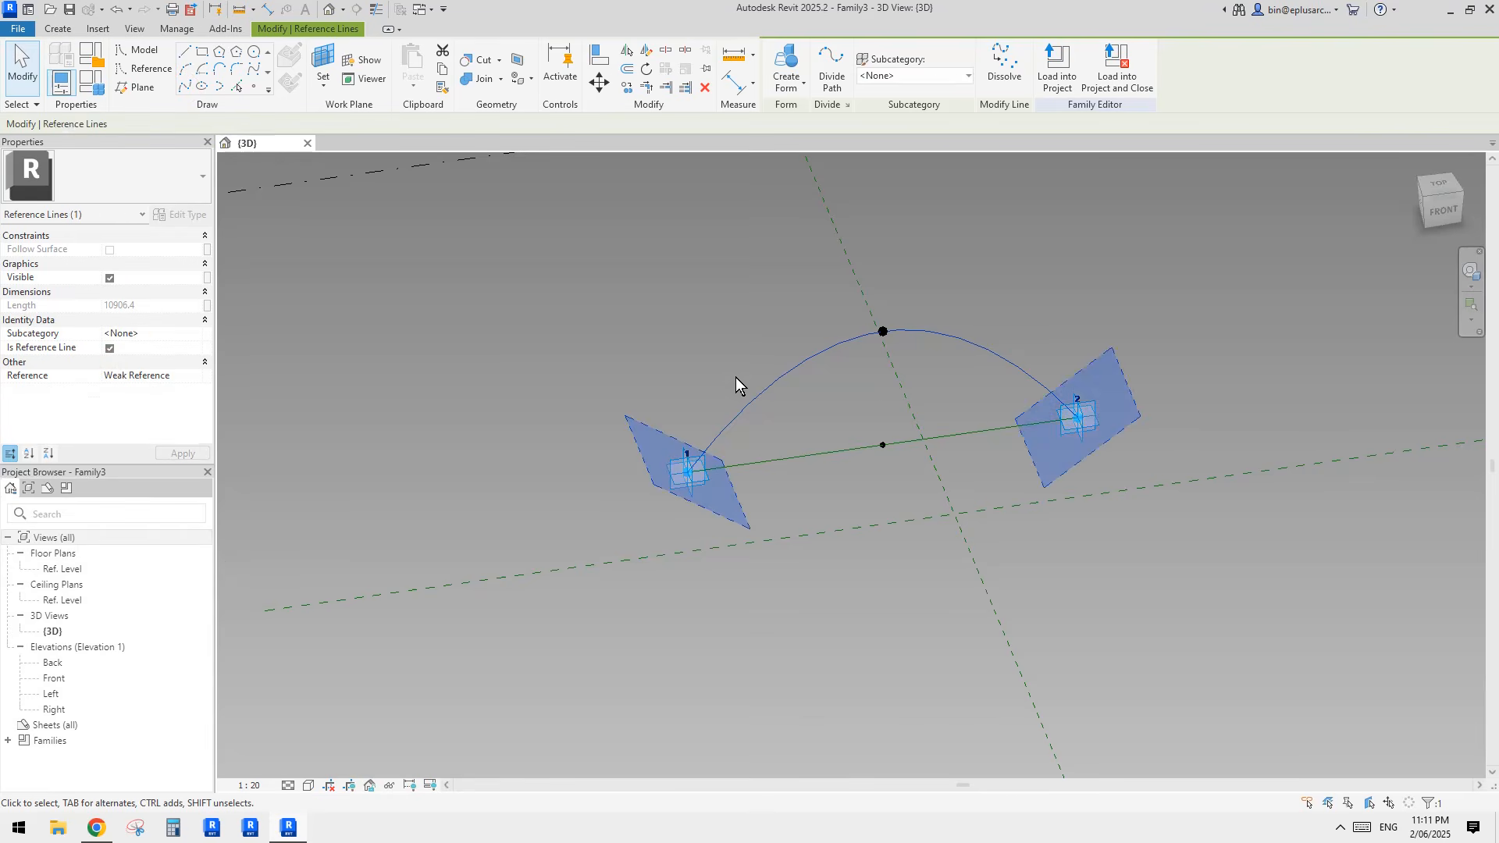
{"action": "left_click", "coordinate": [682, 367]}
Step: Inspect the arch in 3D, compare it with the pavilion's shell roofs in the Chrome reference photo, and return to Revit
{"action": "mouse_move", "coordinate": [729, 412]}
{"action": "middle_mouse_down", "text": "shift"}
{"action": "mouse_move", "coordinate": [803, 388]}
{"action": "mouse_move", "coordinate": [842, 405]}
{"action": "mouse_move", "coordinate": [737, 399]}
{"action": "middle_mouse_up", "text": "shift"}
{"action": "scroll", "coordinate": [784, 379], "scroll_direction": "up", "scroll_amount": 2}
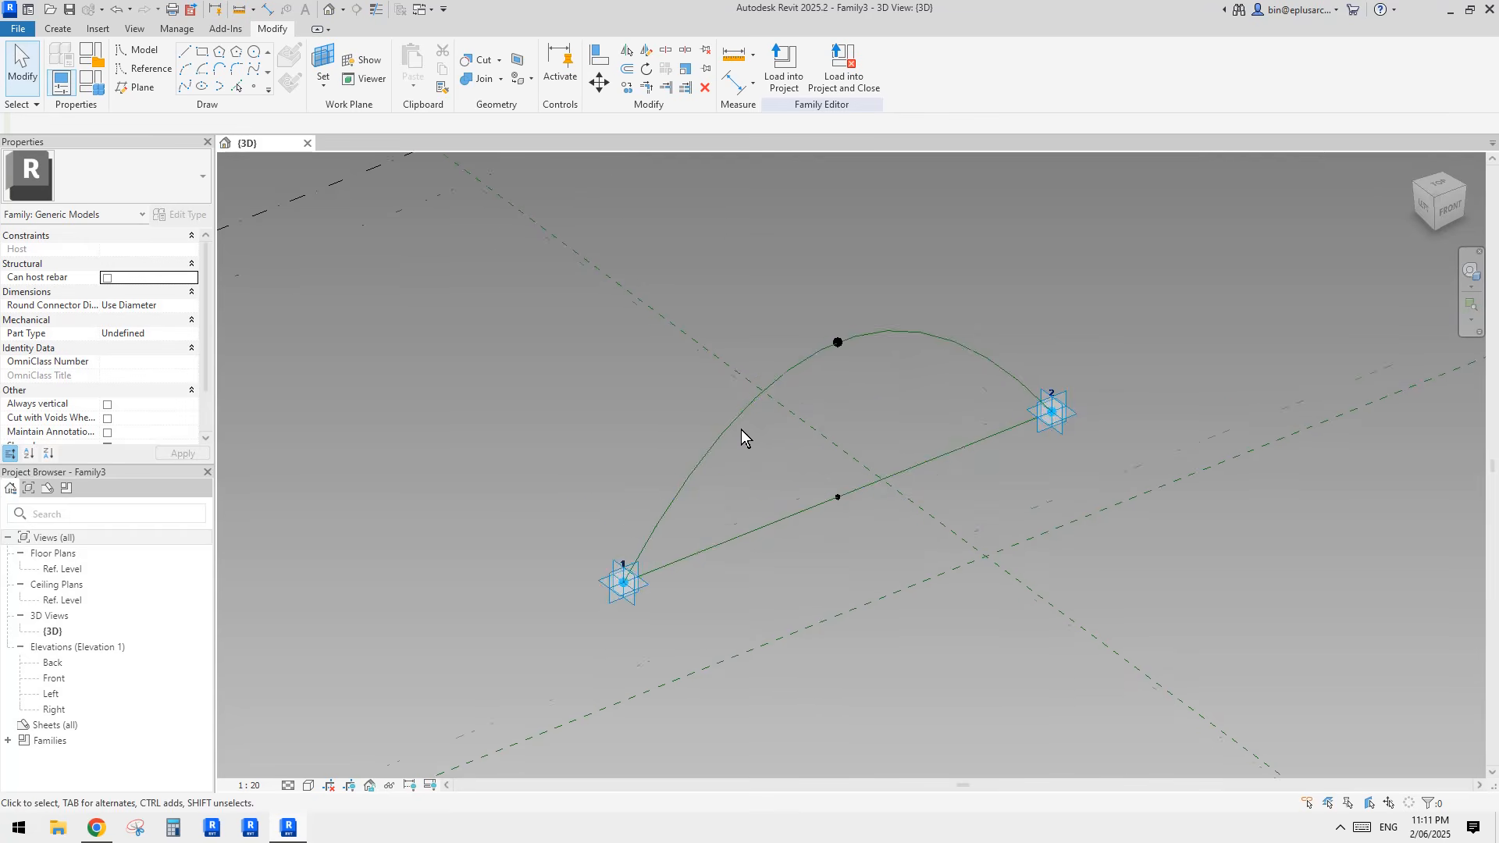
{"action": "middle_click_drag", "start_coordinate": [730, 414], "coordinate": [751, 451], "text": "shift"}
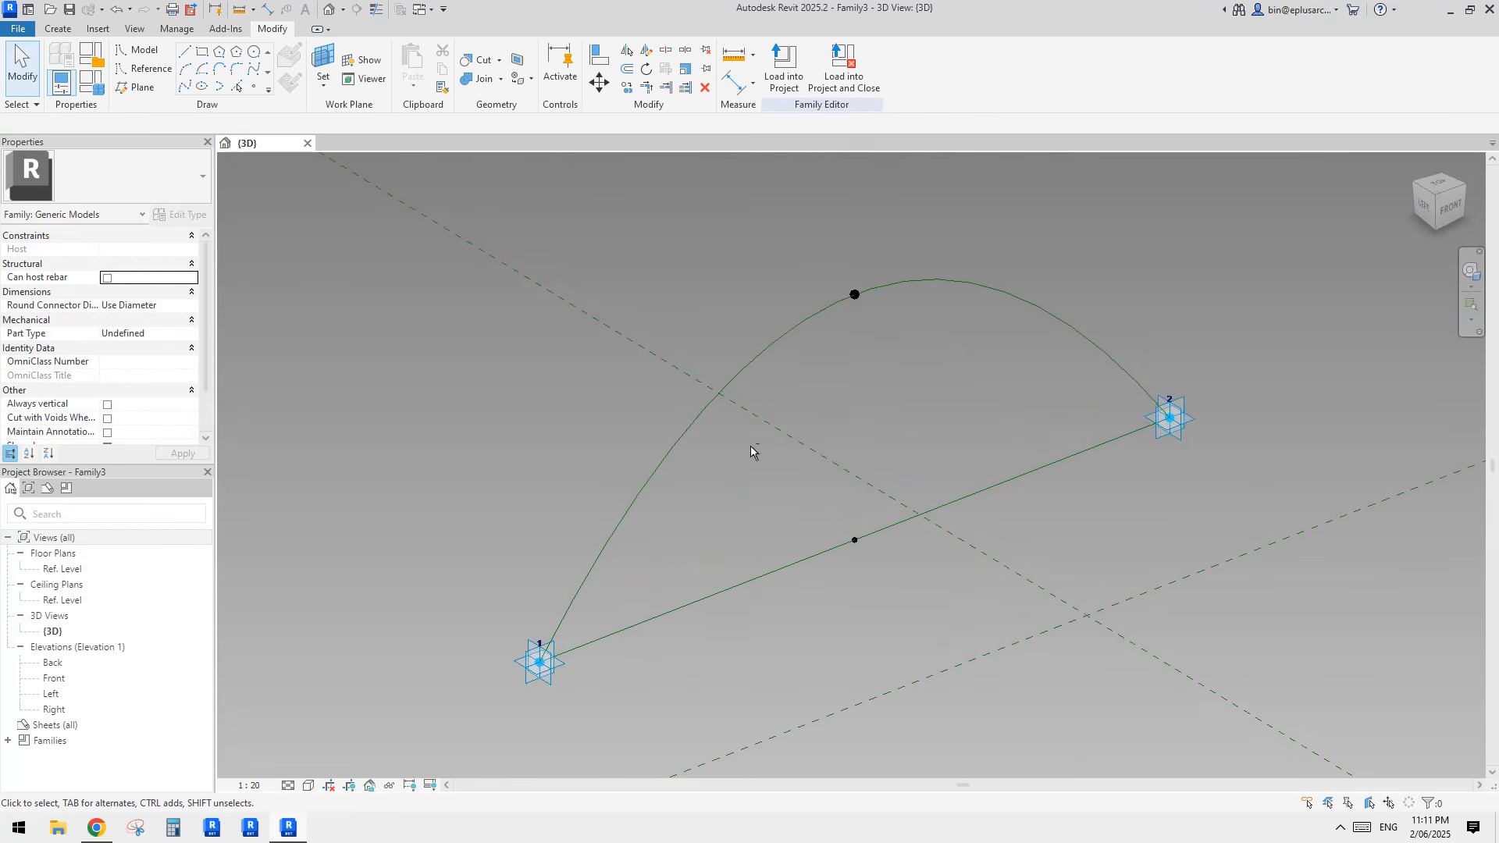
{"action": "left_click", "coordinate": [96, 829]}
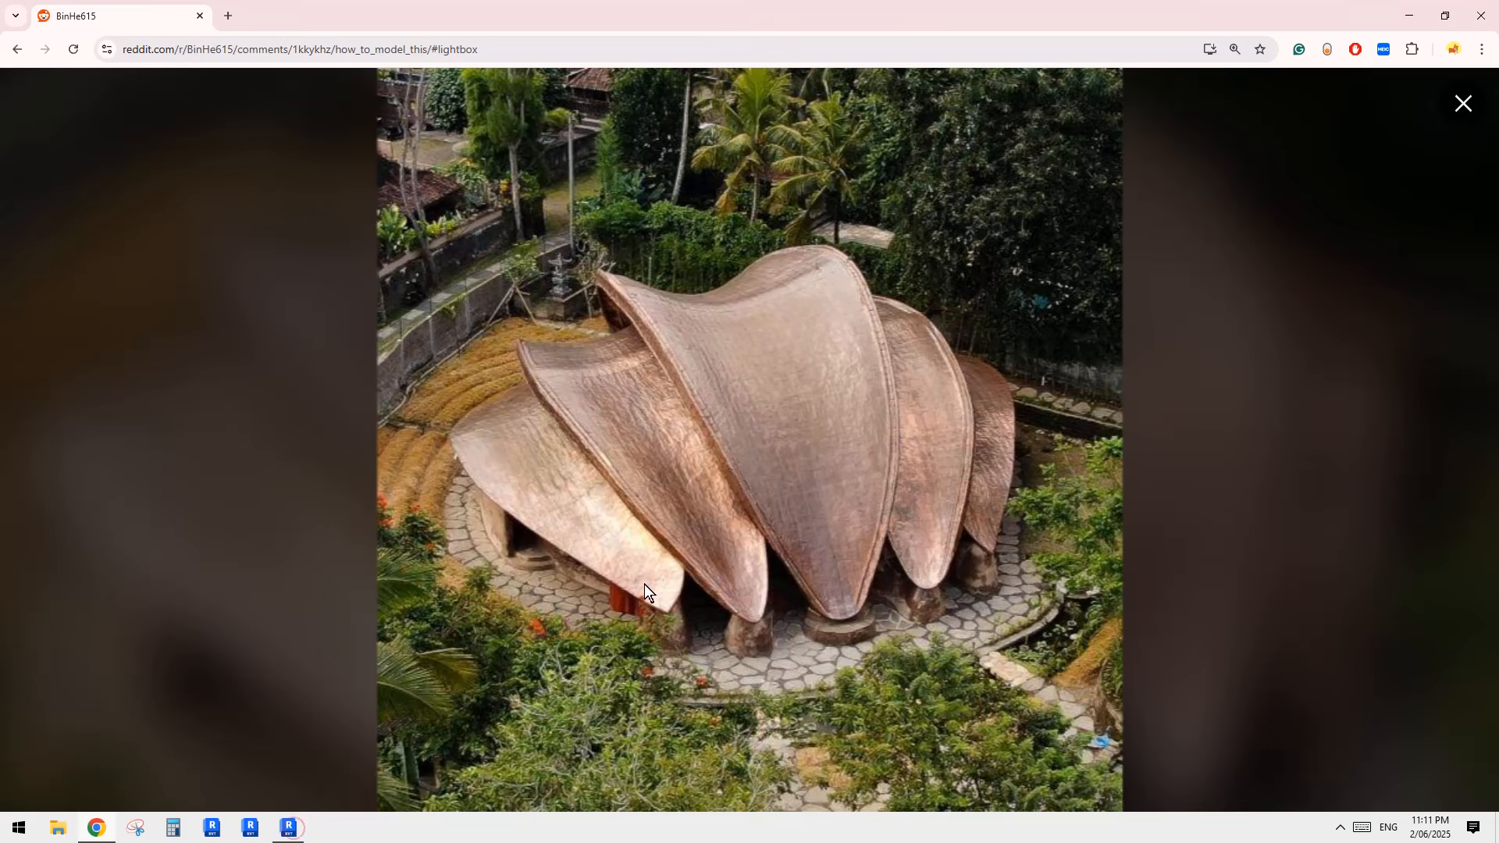
{"action": "left_click", "coordinate": [302, 822]}
{"action": "middle_click_drag", "start_coordinate": [719, 578], "coordinate": [859, 406], "text": "shift"}
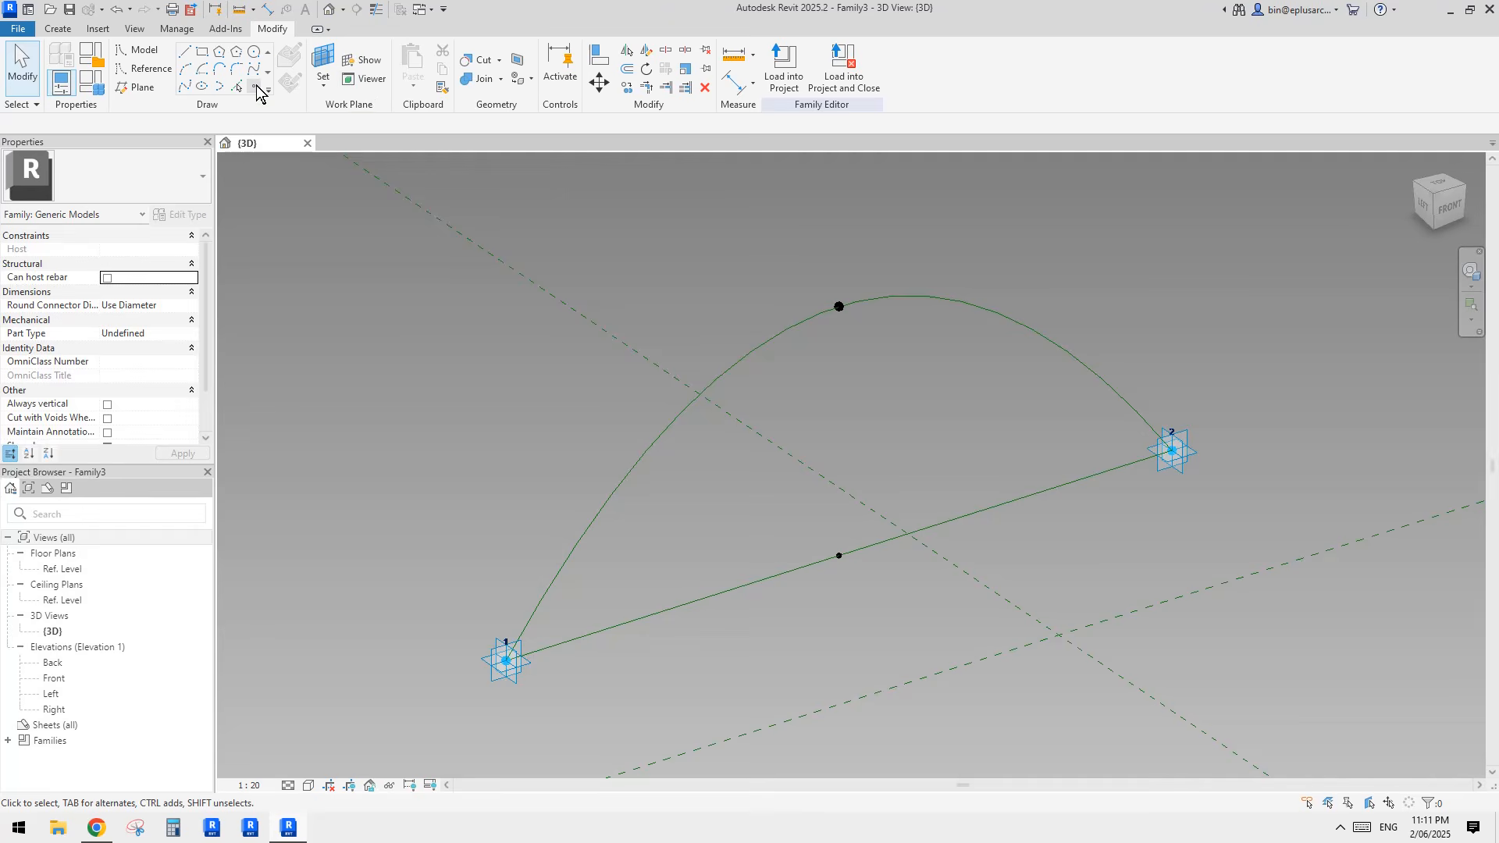
Step: Set the raised point's vertical plane parallel to the base line as the work plane and place a reference point at the raised point
{"action": "left_click", "coordinate": [254, 86]}
{"action": "middle_click_drag", "start_coordinate": [816, 325], "coordinate": [856, 360], "text": "shift"}
{"action": "left_click", "coordinate": [300, 84]}
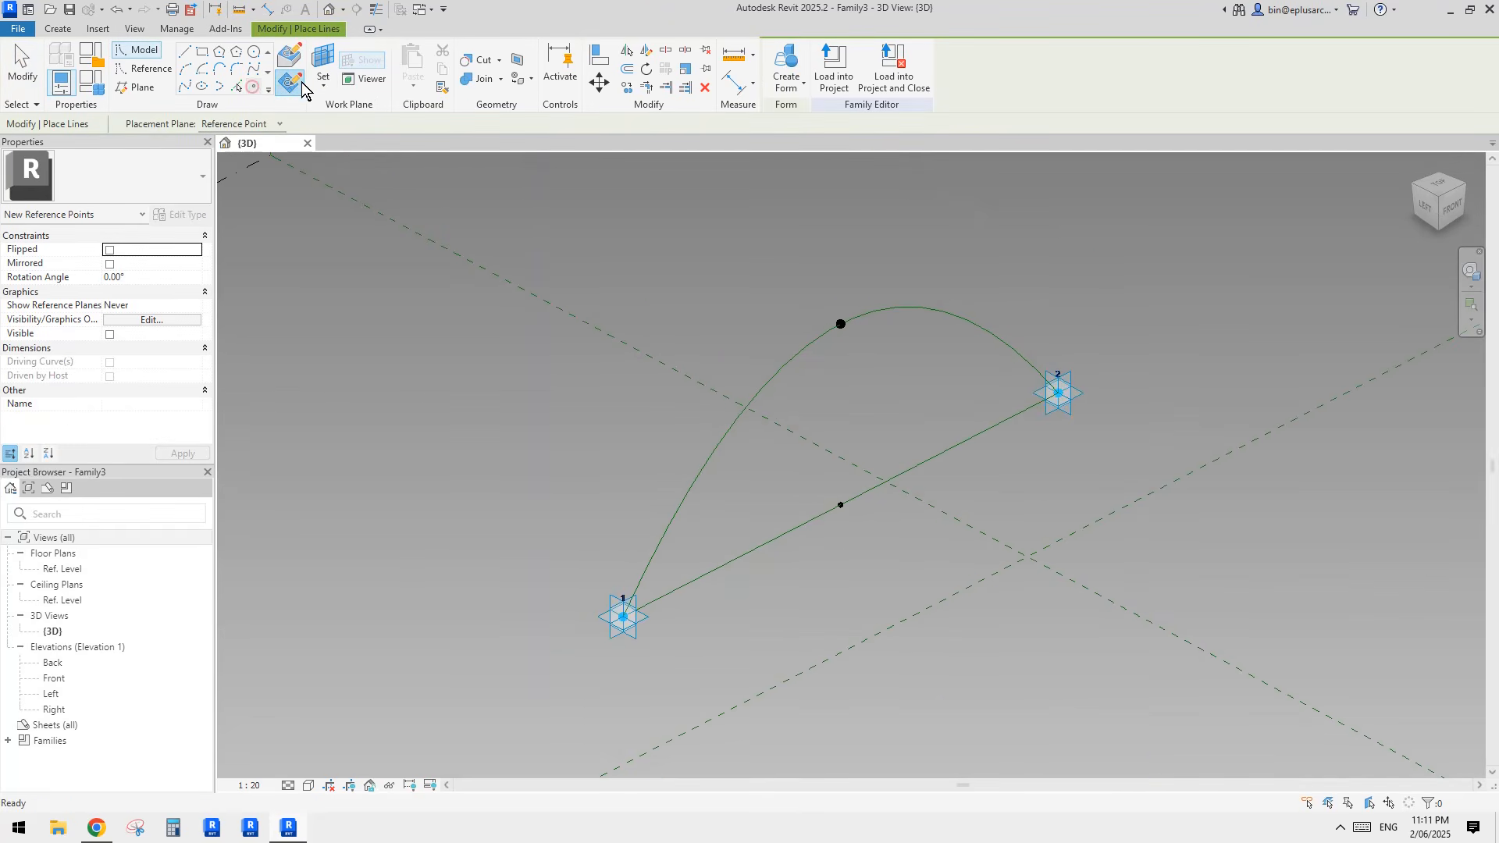
{"action": "left_click", "coordinate": [325, 62]}
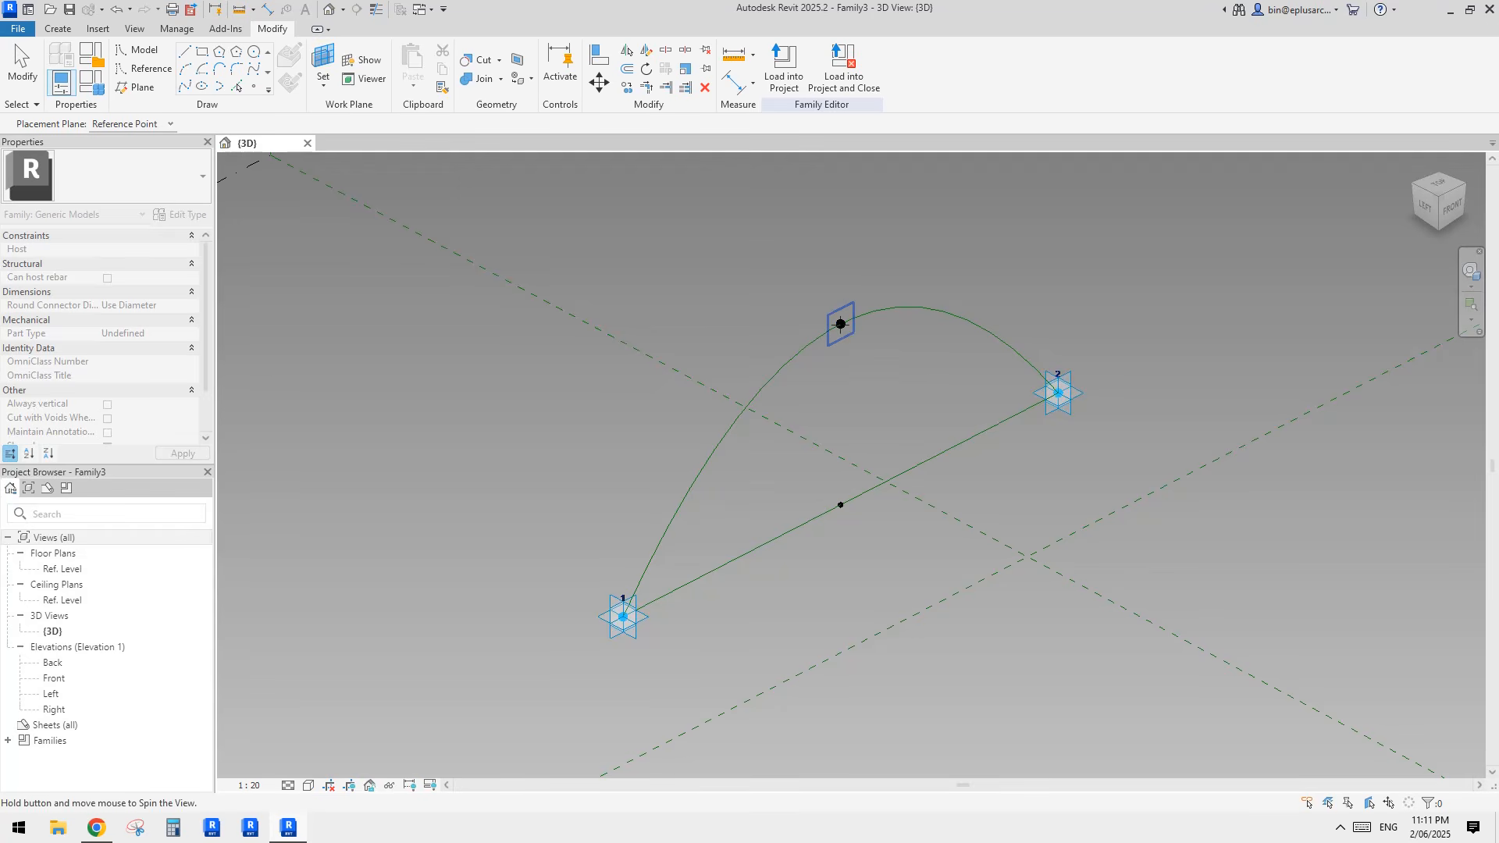
{"action": "middle_click_drag", "start_coordinate": [840, 324], "coordinate": [882, 350], "text": "shift"}
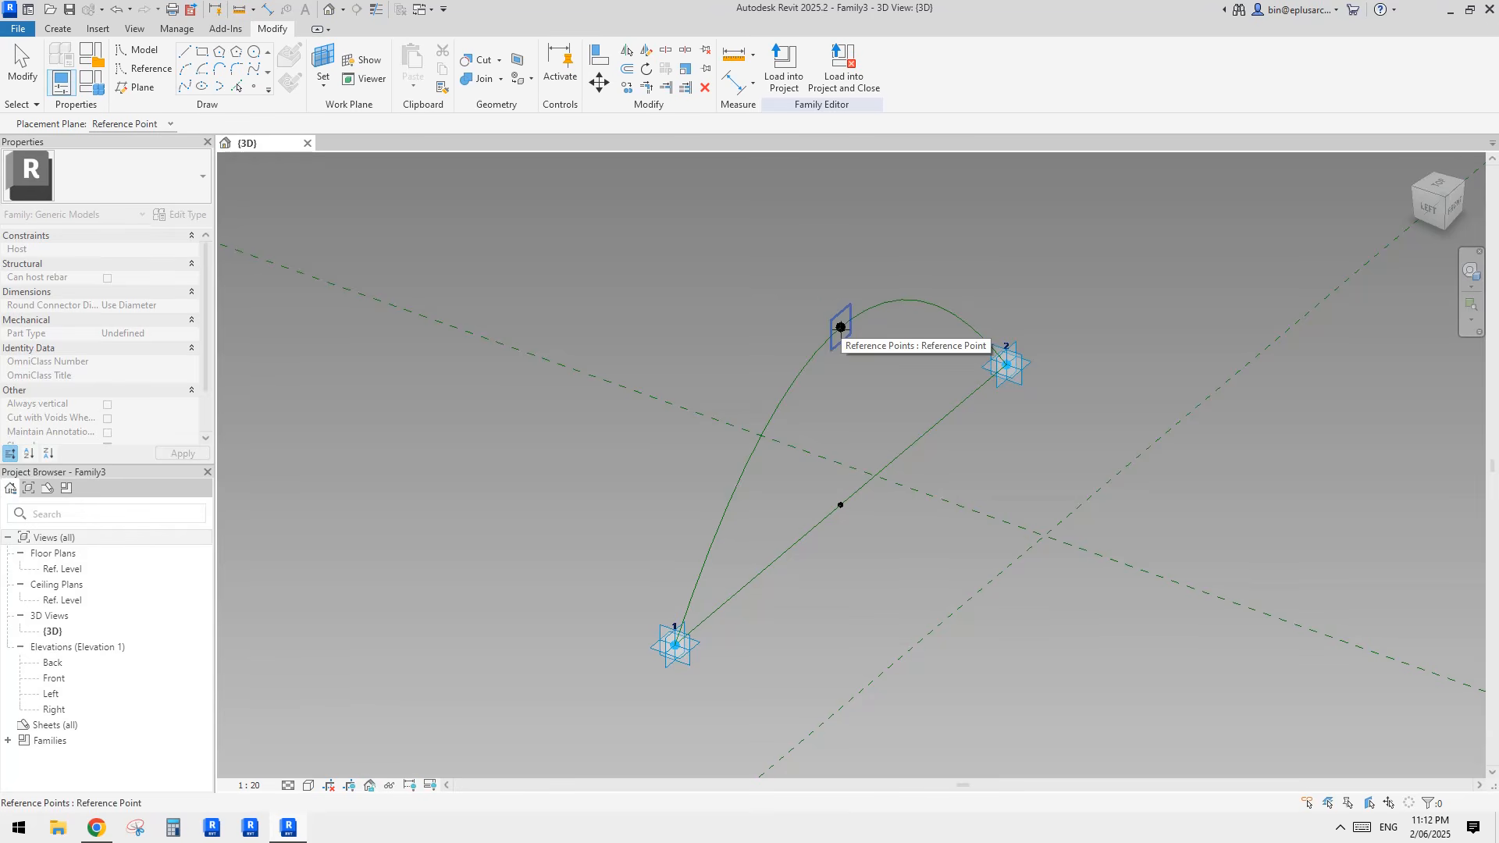
{"action": "left_click", "coordinate": [840, 328]}
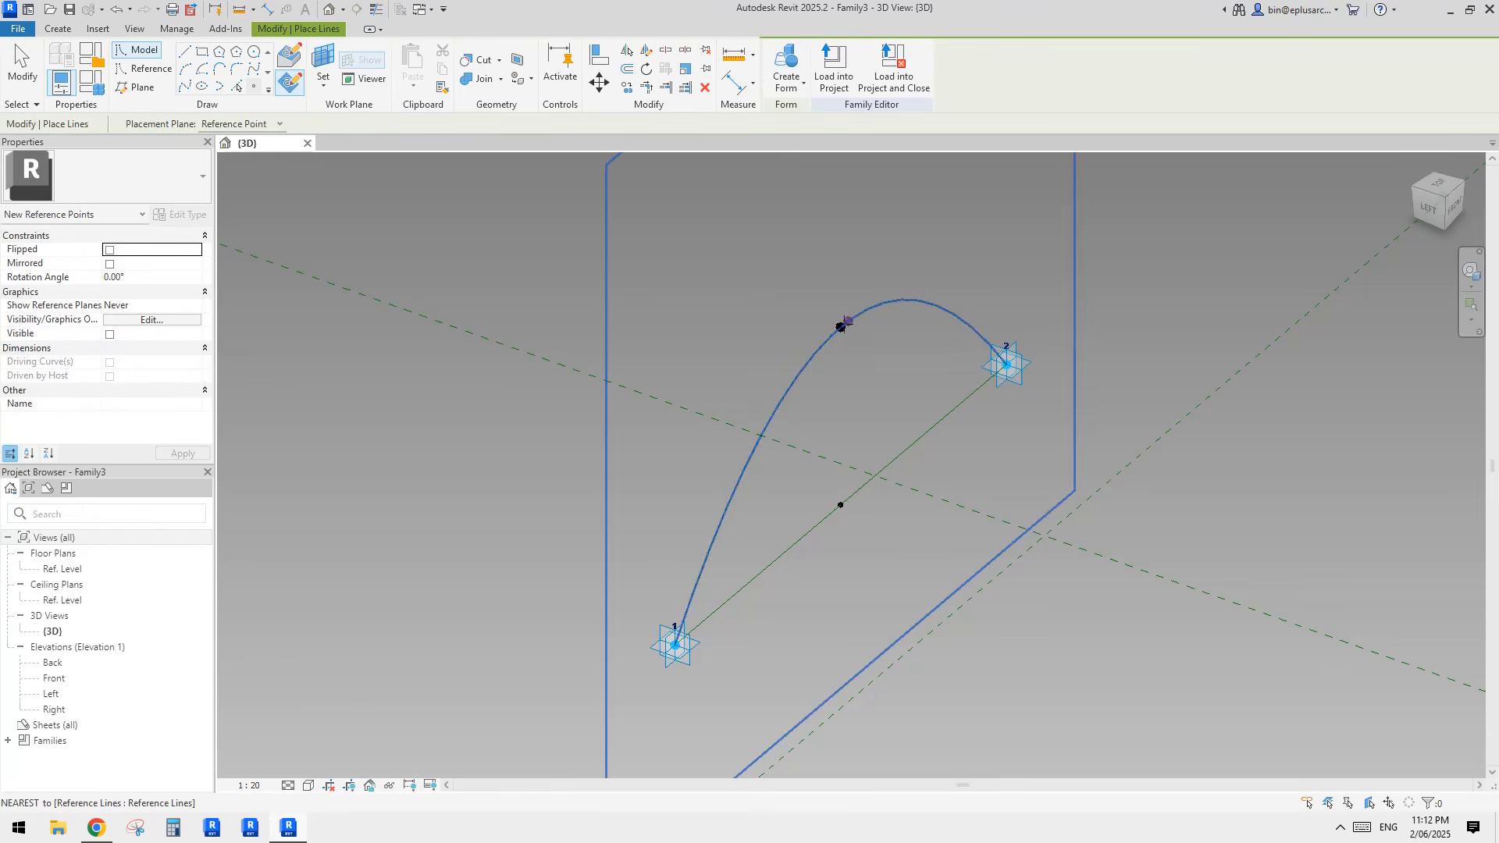
{"action": "left_click", "coordinate": [840, 328]}
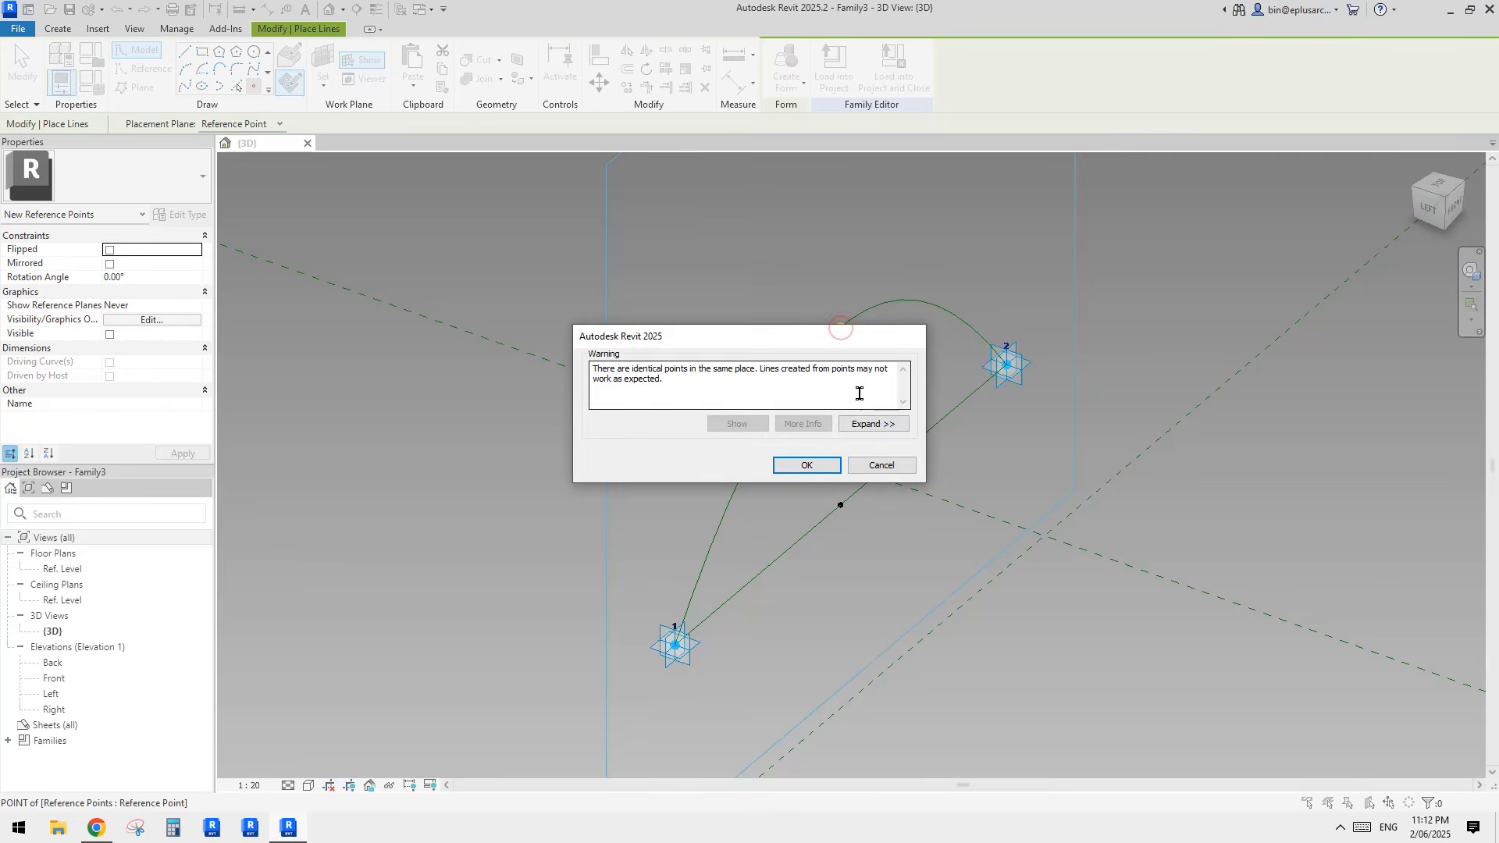
{"action": "left_click", "coordinate": [820, 462]}
{"action": "key", "text": "Escape"}
Step: Move the new reference point perpendicular to the arch plane to an offset of about 757
{"action": "left_click", "coordinate": [842, 328]}
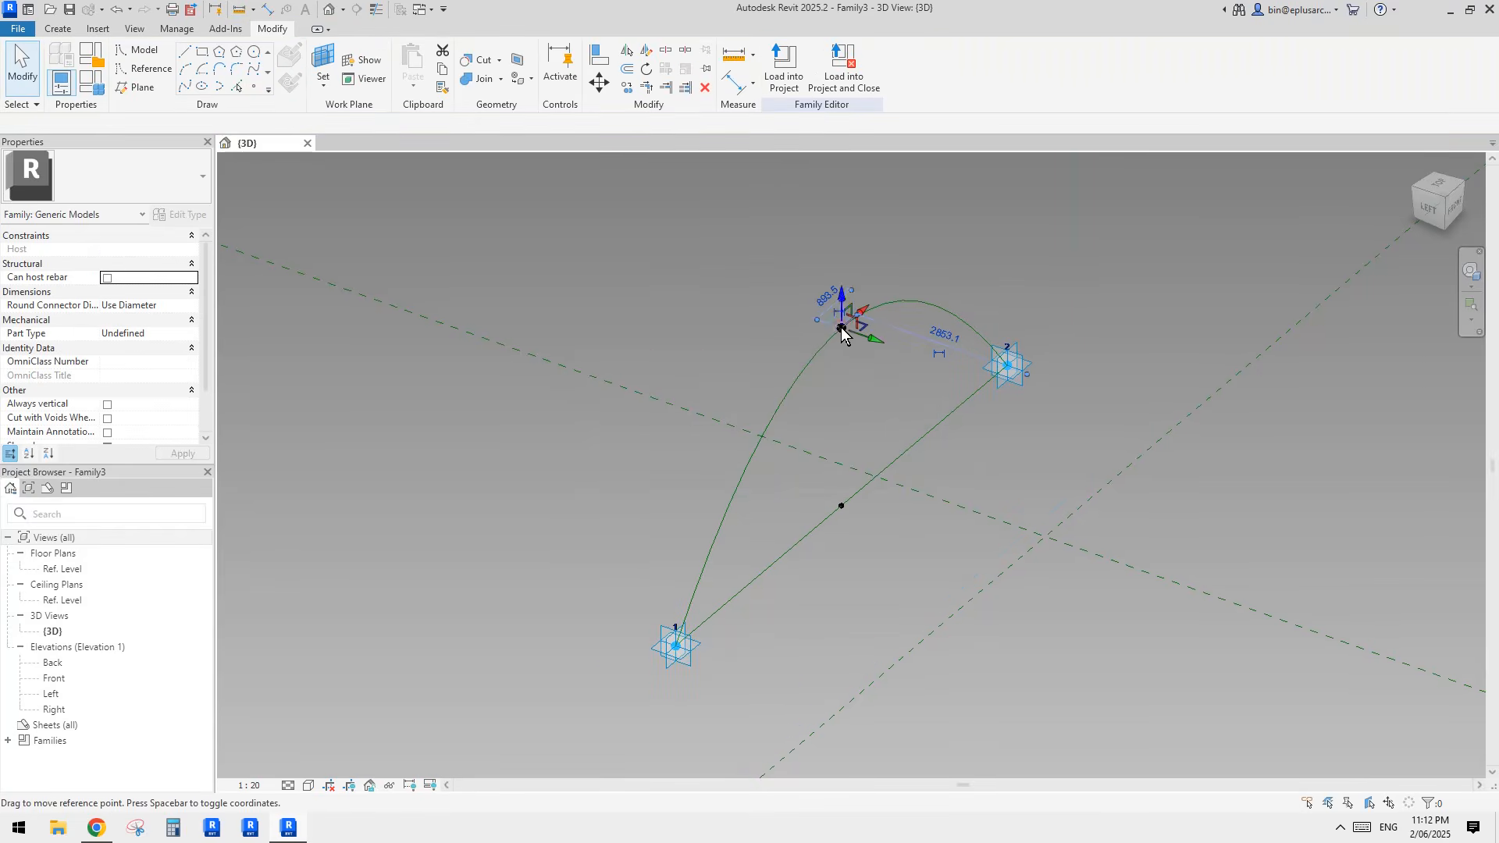
{"action": "left_click_drag", "start_coordinate": [877, 344], "coordinate": [924, 361]}
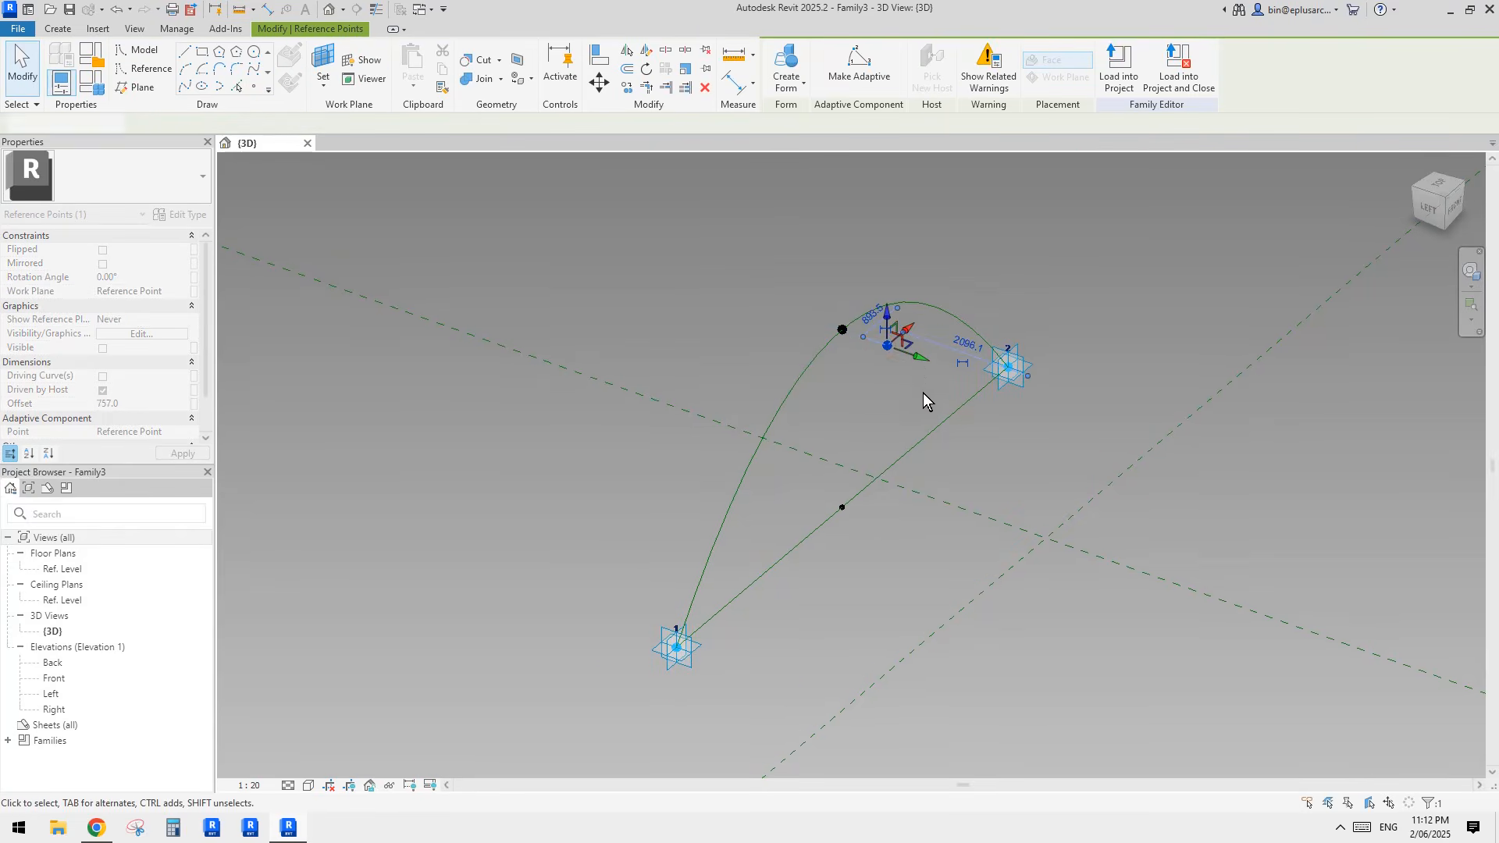
{"action": "scroll", "coordinate": [913, 367], "scroll_direction": "up", "scroll_amount": 2}
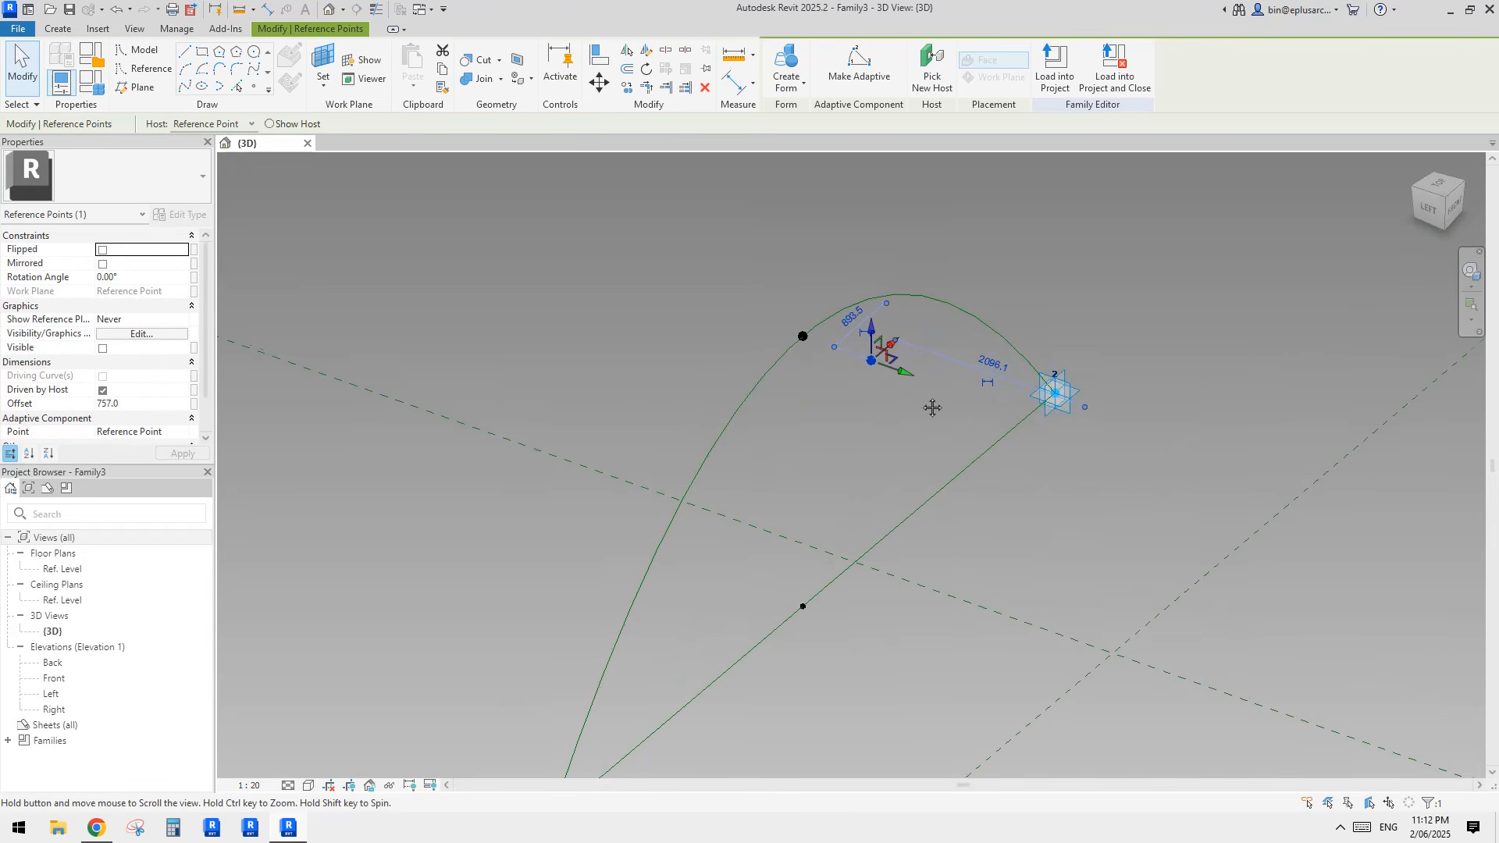
Step: Try to enter w1 directly as the new reference point's offset
{"action": "left_click", "coordinate": [175, 404]}
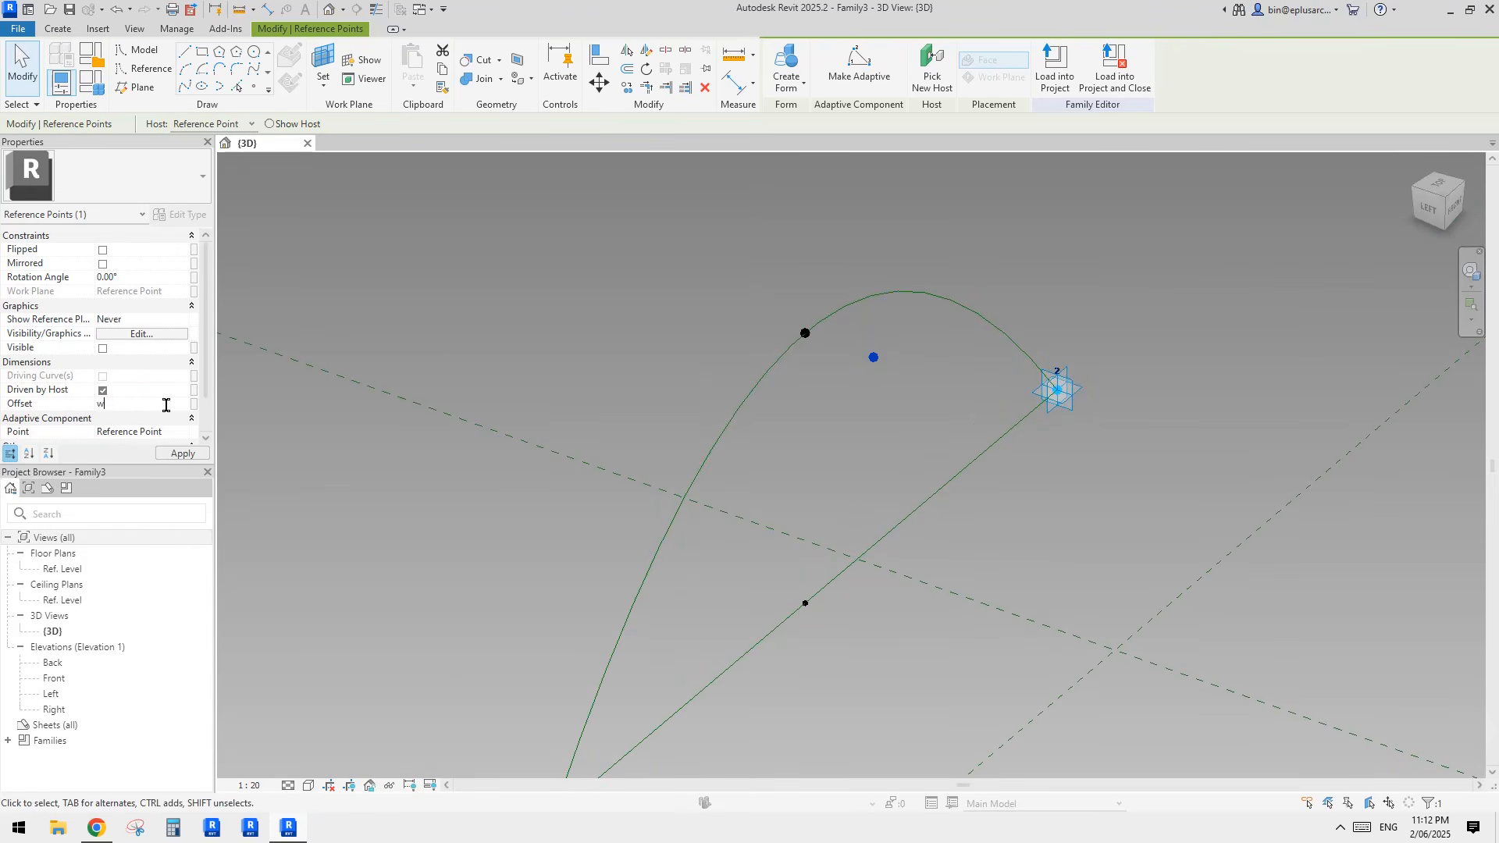
{"action": "key", "text": "Return"}
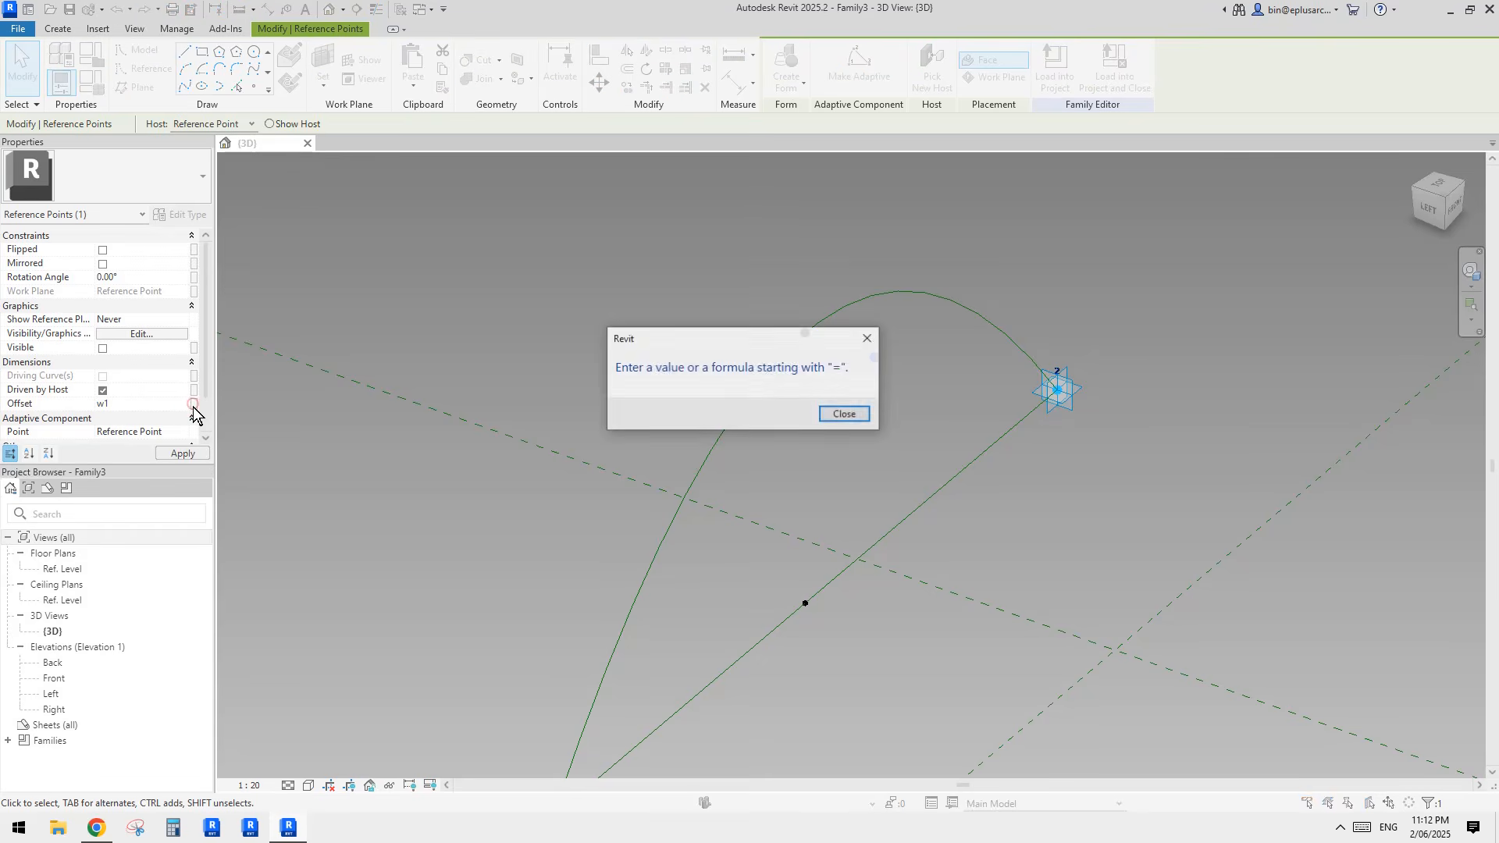
{"action": "key", "text": "Return"}
Step: Create an instance length parameter named w1 under Dimensions and associate it with the new point's offset
{"action": "left_click", "coordinate": [194, 403]}
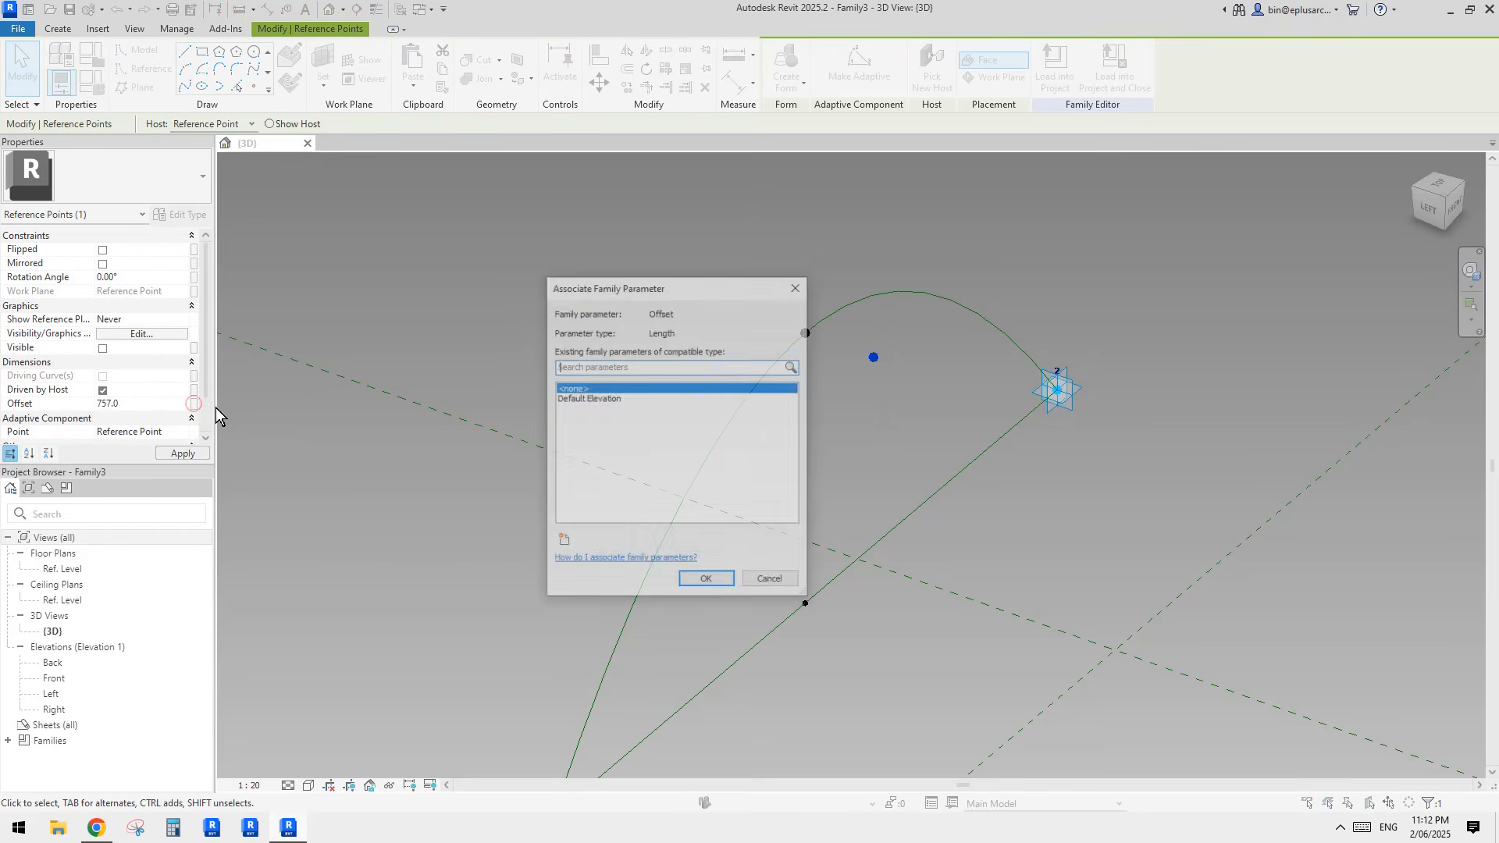
{"action": "left_click", "coordinate": [563, 542]}
{"action": "type", "text": "w1"}
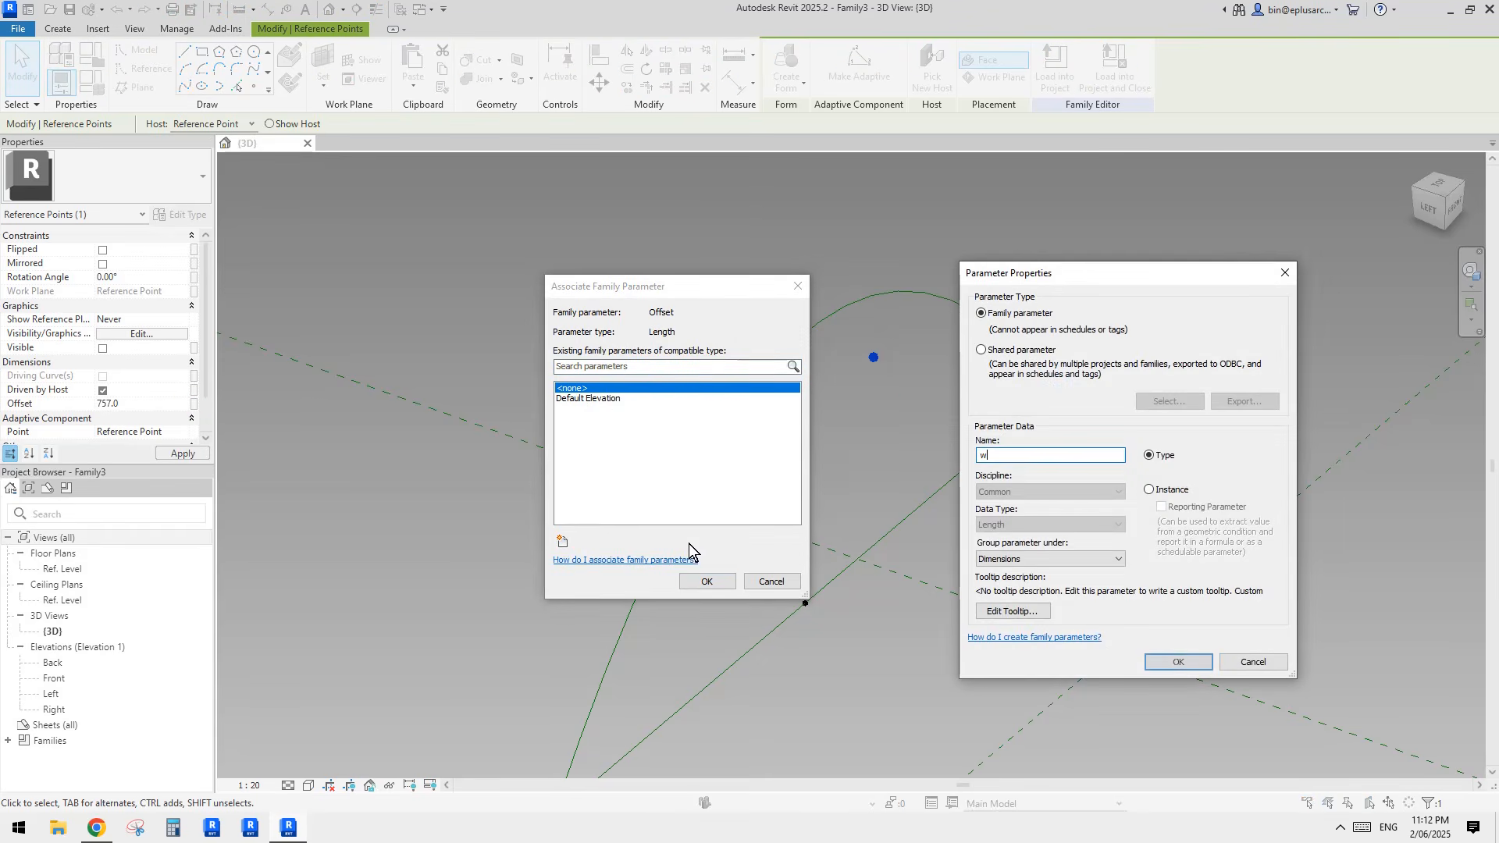
{"action": "left_click", "coordinate": [1177, 661]}
{"action": "left_click", "coordinate": [720, 581]}
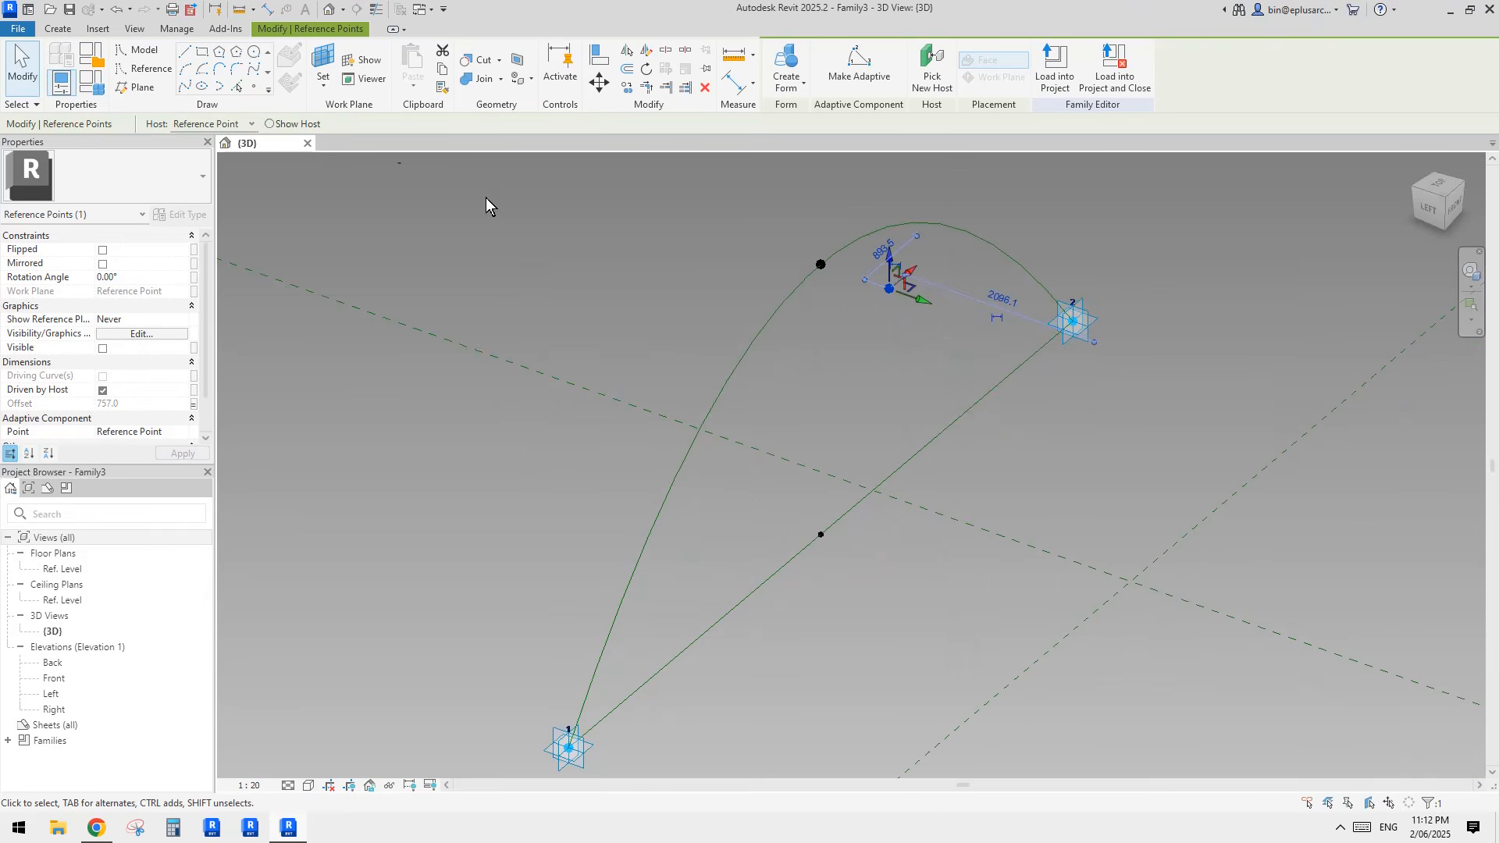
Step: Place a second reference point at the raised point, hosted on its vertical plane parallel to the base line
{"action": "left_click", "coordinate": [254, 88]}
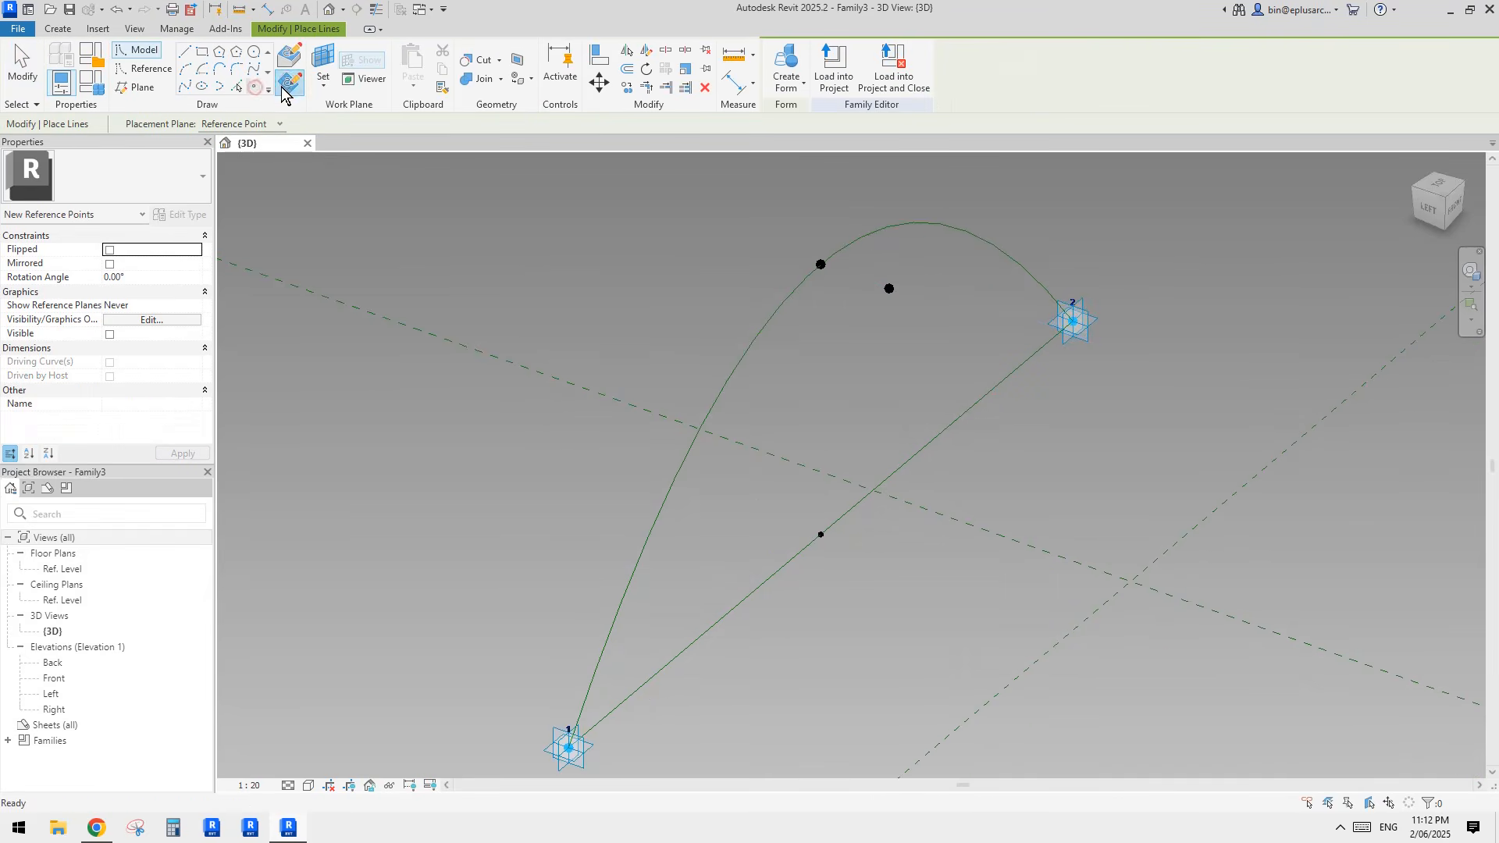
{"action": "left_click", "coordinate": [326, 67]}
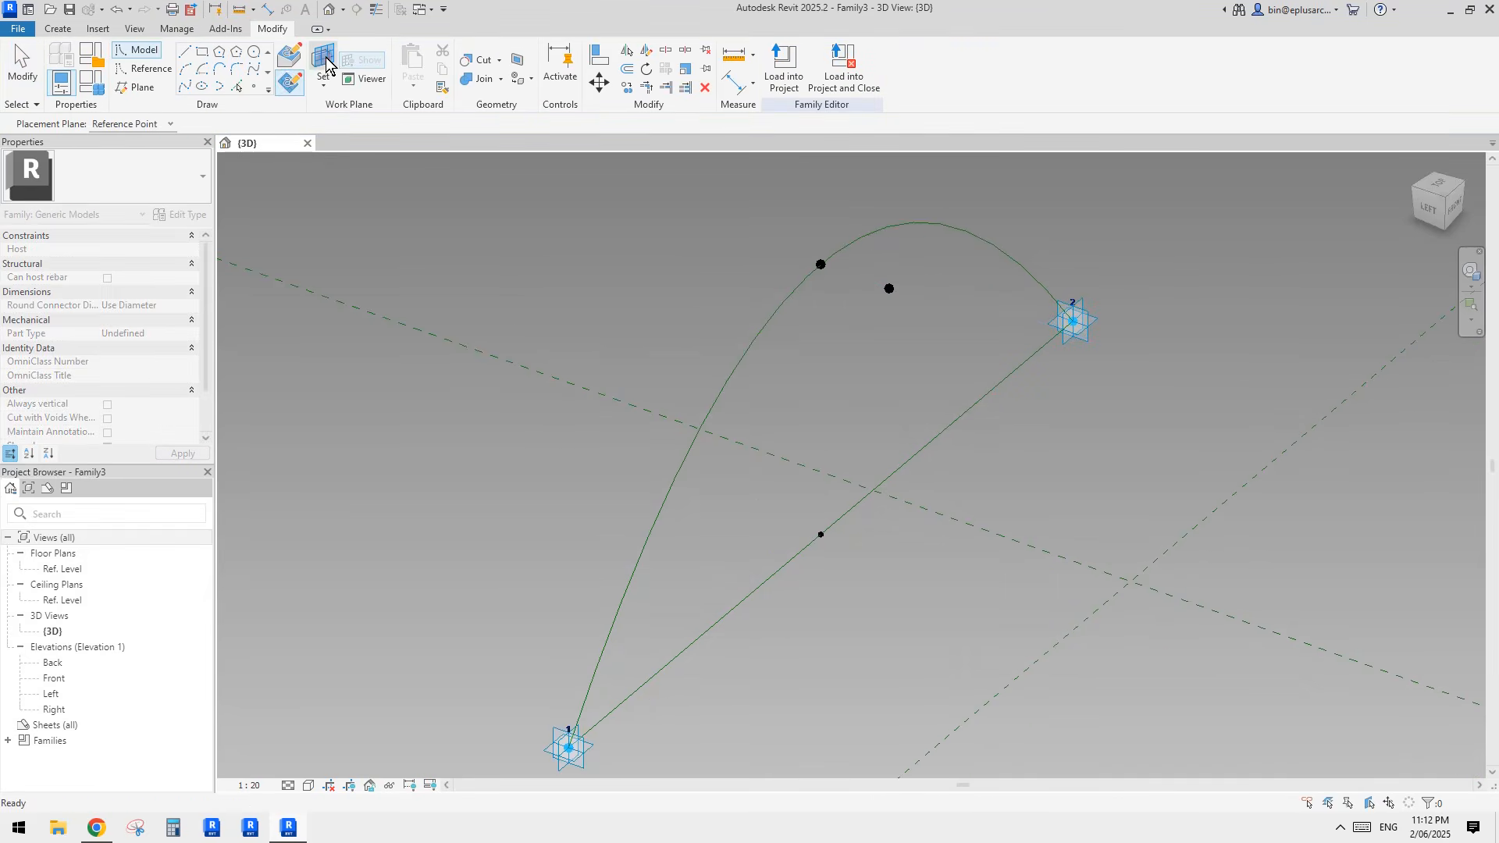
{"action": "key", "text": "Tab"}
{"action": "left_click", "coordinate": [820, 266]}
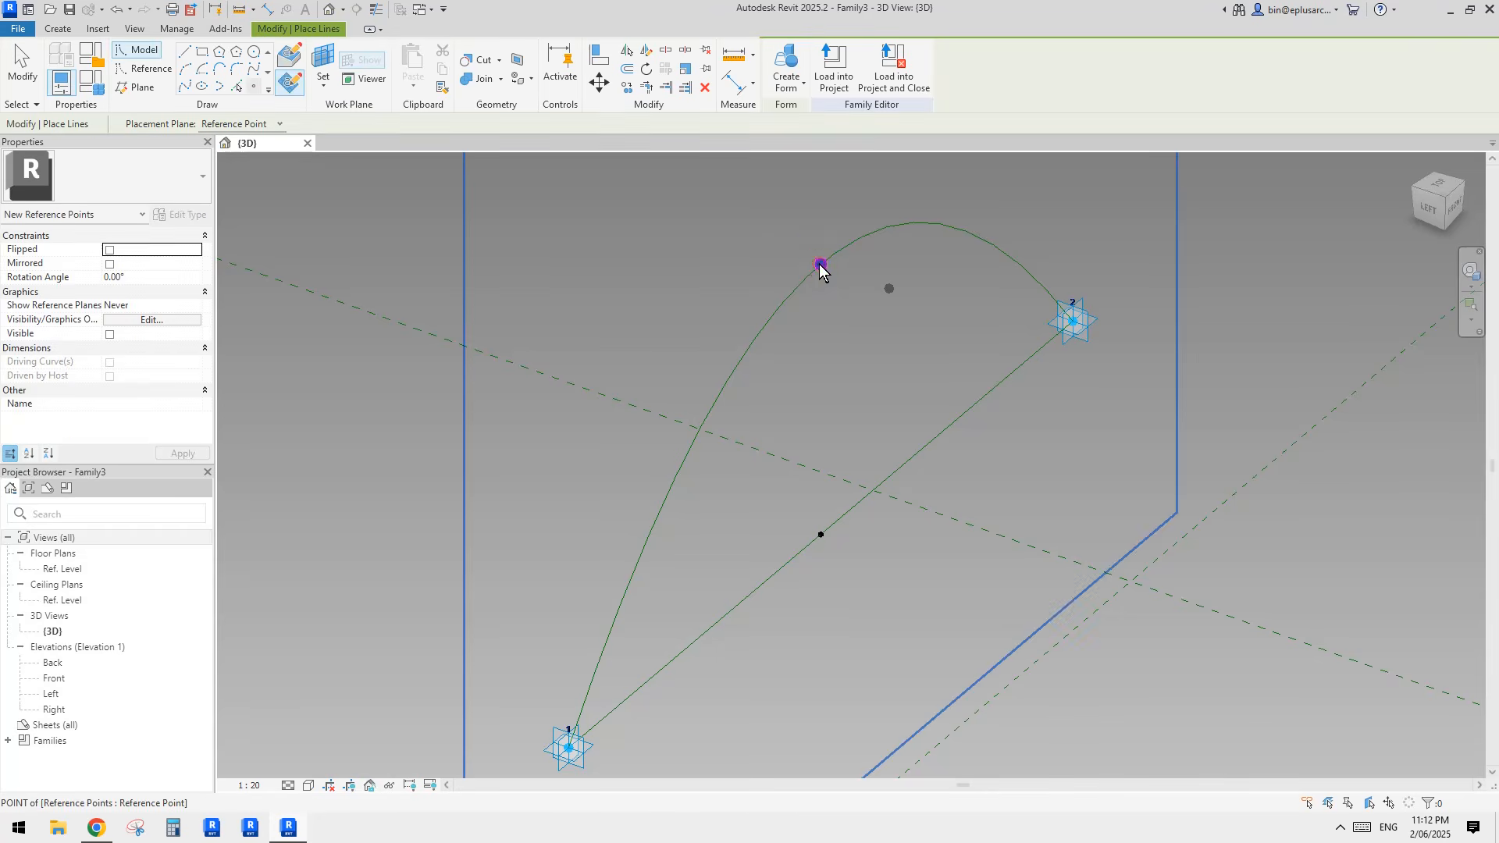
{"action": "left_click", "coordinate": [820, 265]}
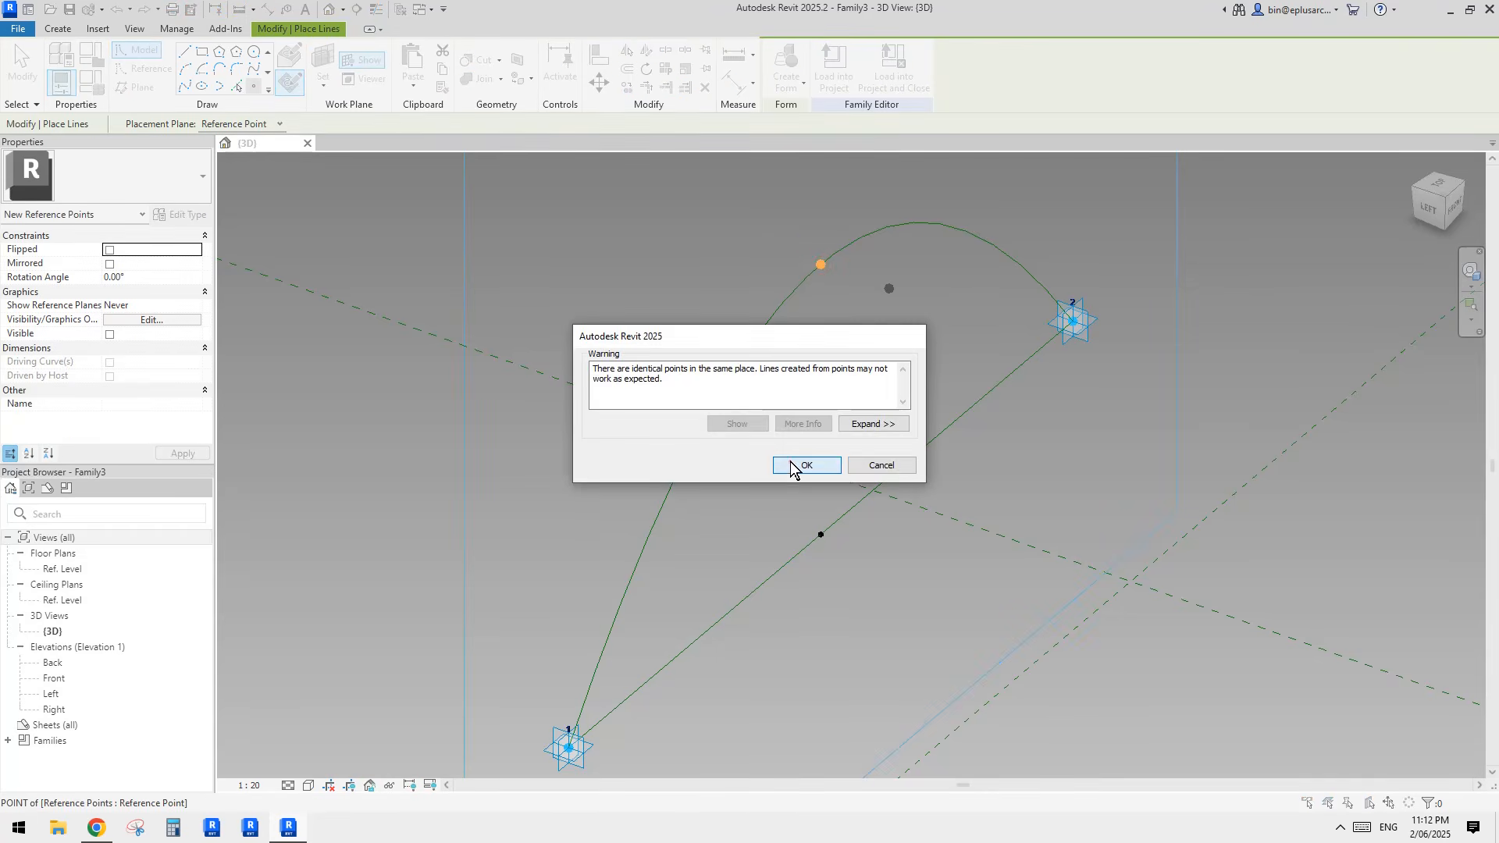
{"action": "left_click", "coordinate": [791, 465]}
{"action": "key", "text": "Escape"}
Step: Move the second hosted point to the opposite side of the arch, to an offset of about -773
{"action": "left_click", "coordinate": [820, 267]}
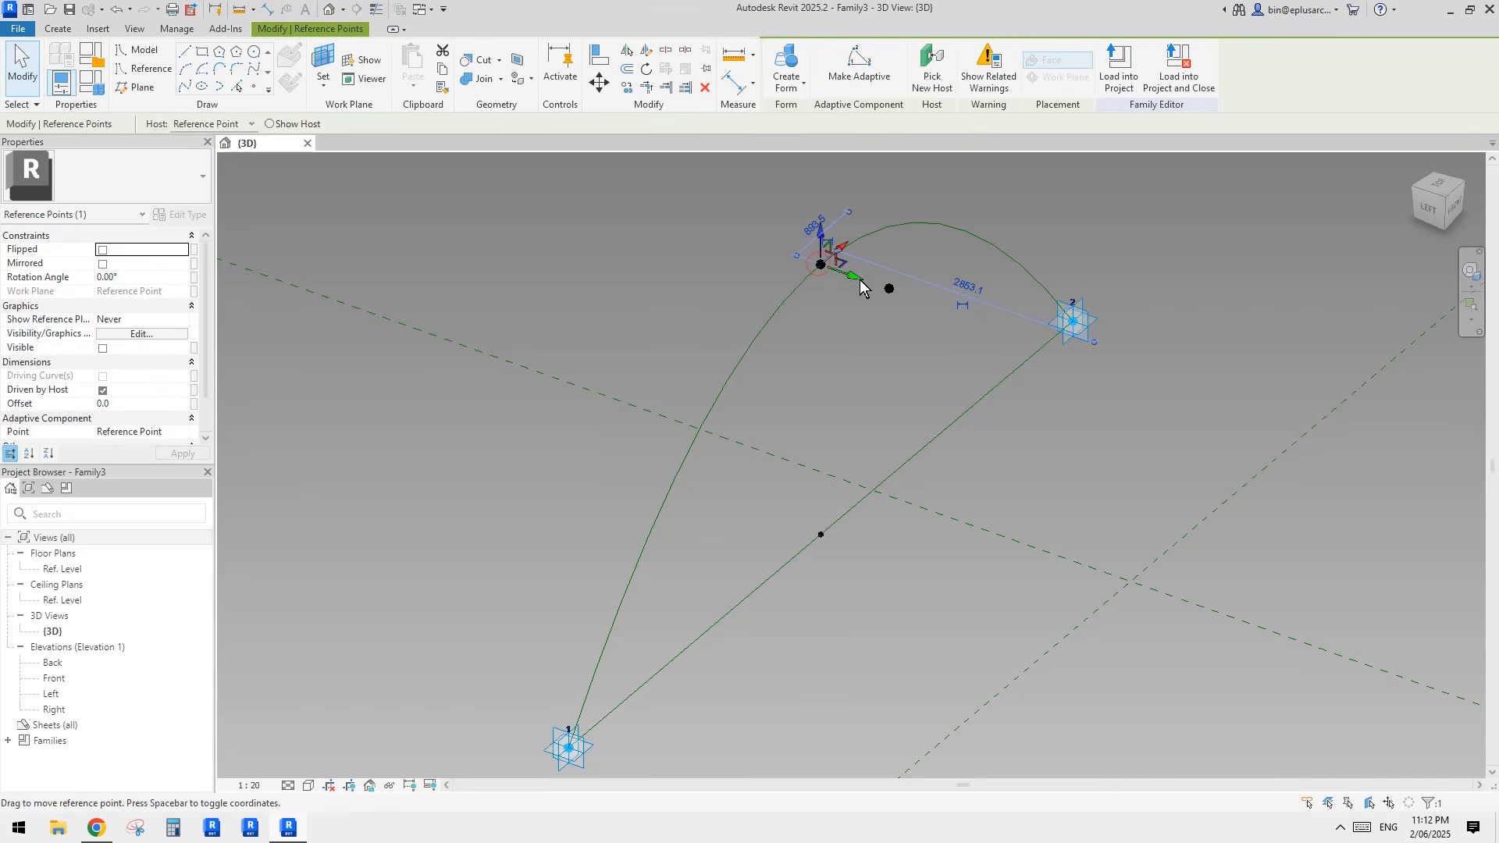
{"action": "left_click_drag", "start_coordinate": [861, 289], "coordinate": [752, 278]}
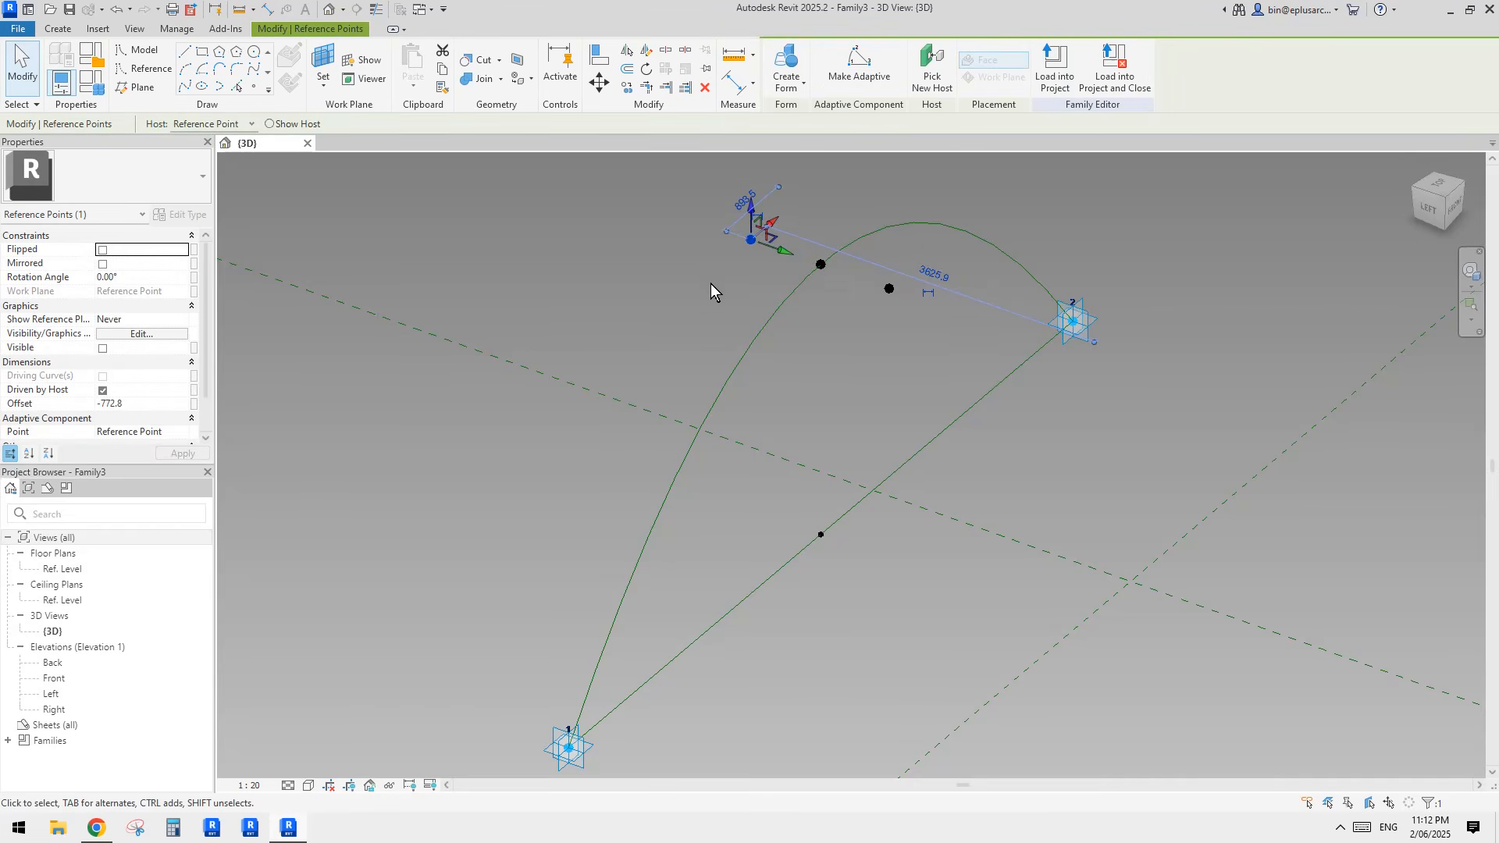
Step: Create an instance length parameter named w1n under Dimensions and associate it with the second width point's offset
{"action": "middle_click_drag", "start_coordinate": [711, 284], "coordinate": [700, 306]}
{"action": "left_click", "coordinate": [194, 405]}
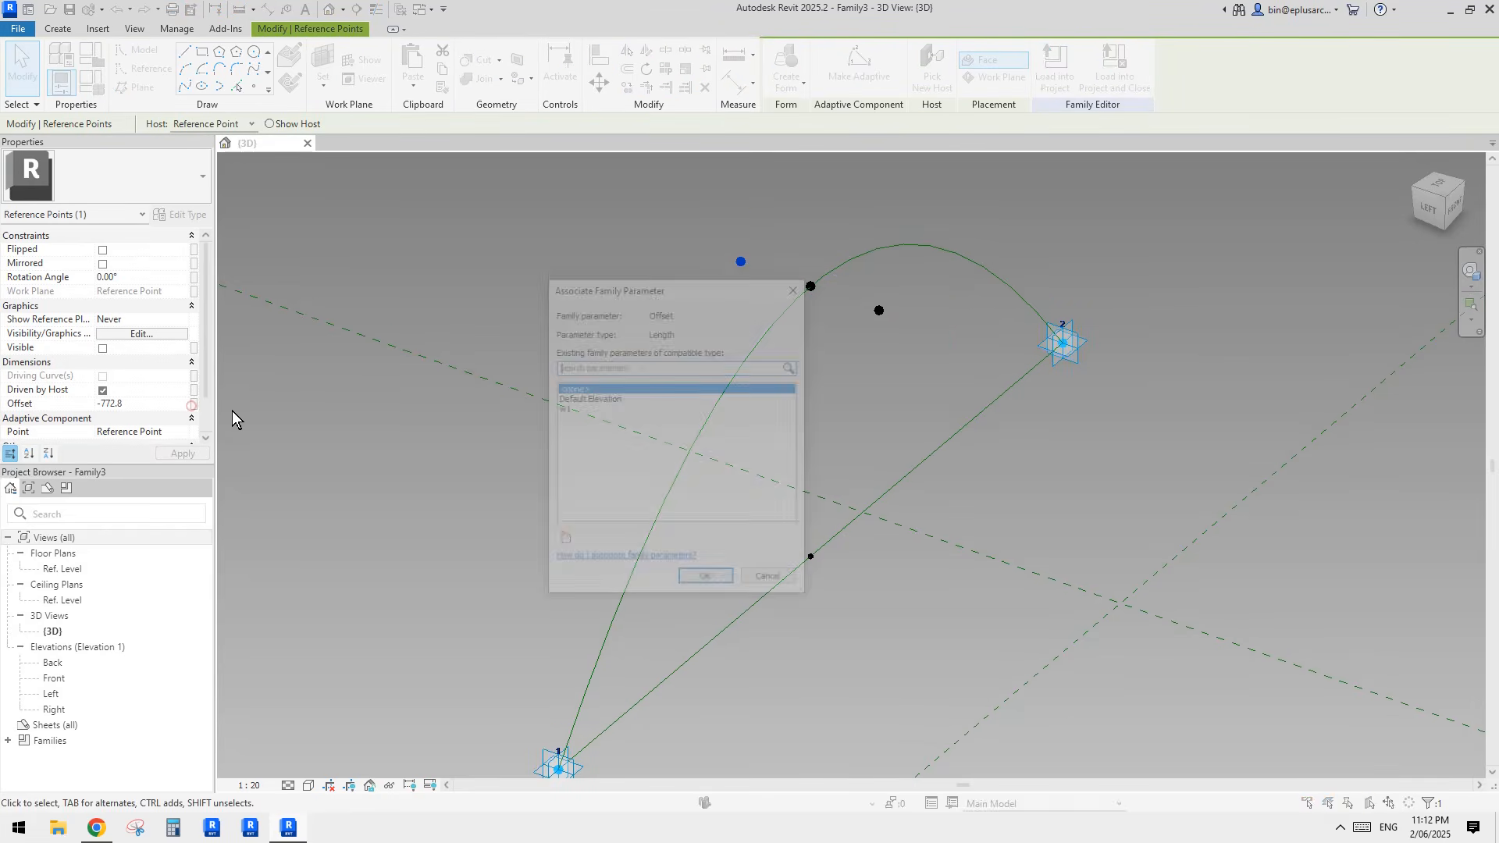
{"action": "left_click", "coordinate": [562, 541]}
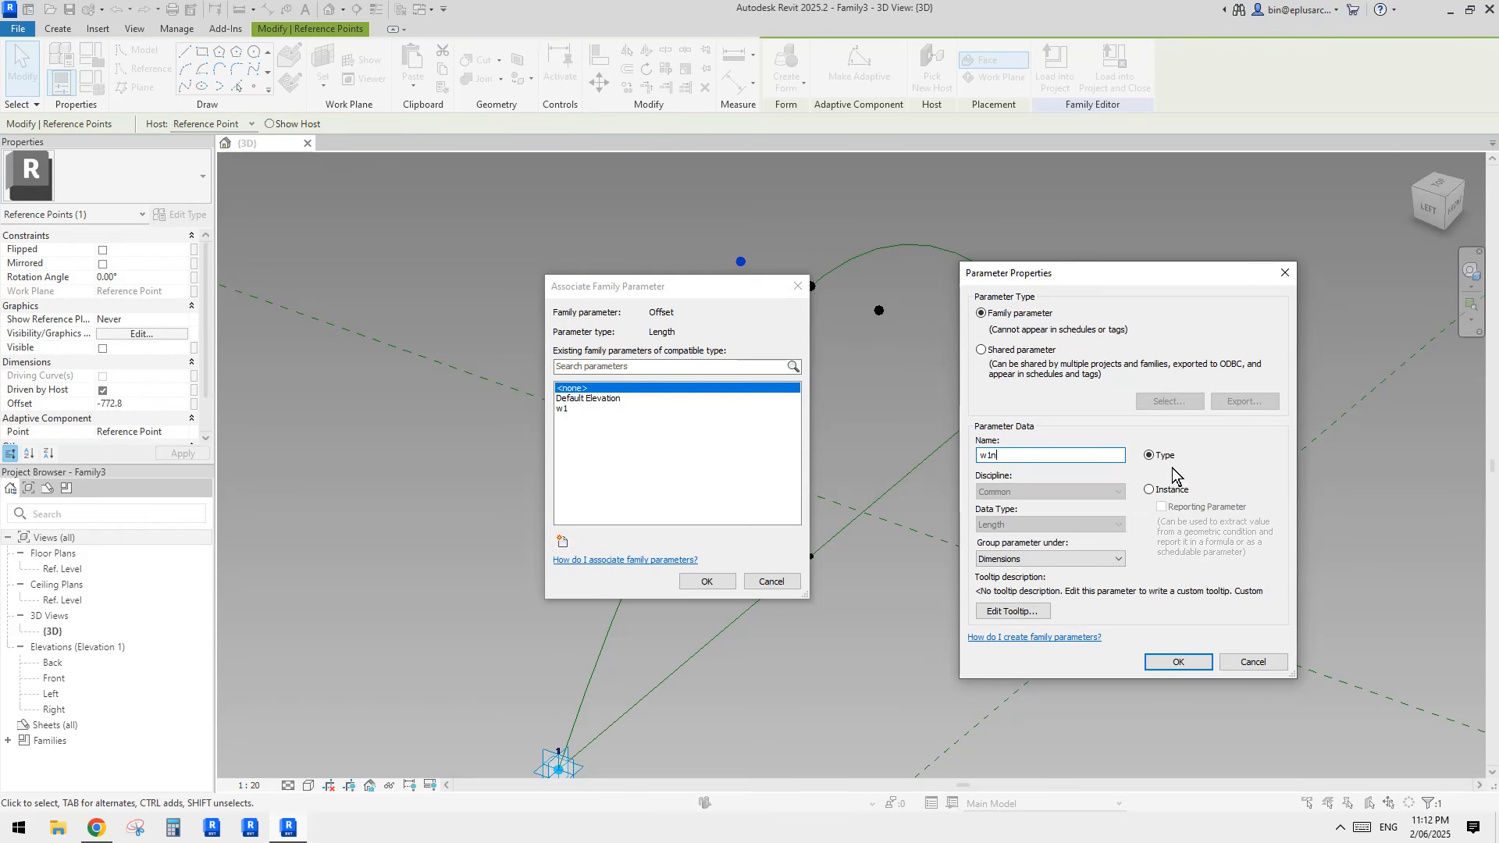
{"action": "left_click", "coordinate": [1178, 658]}
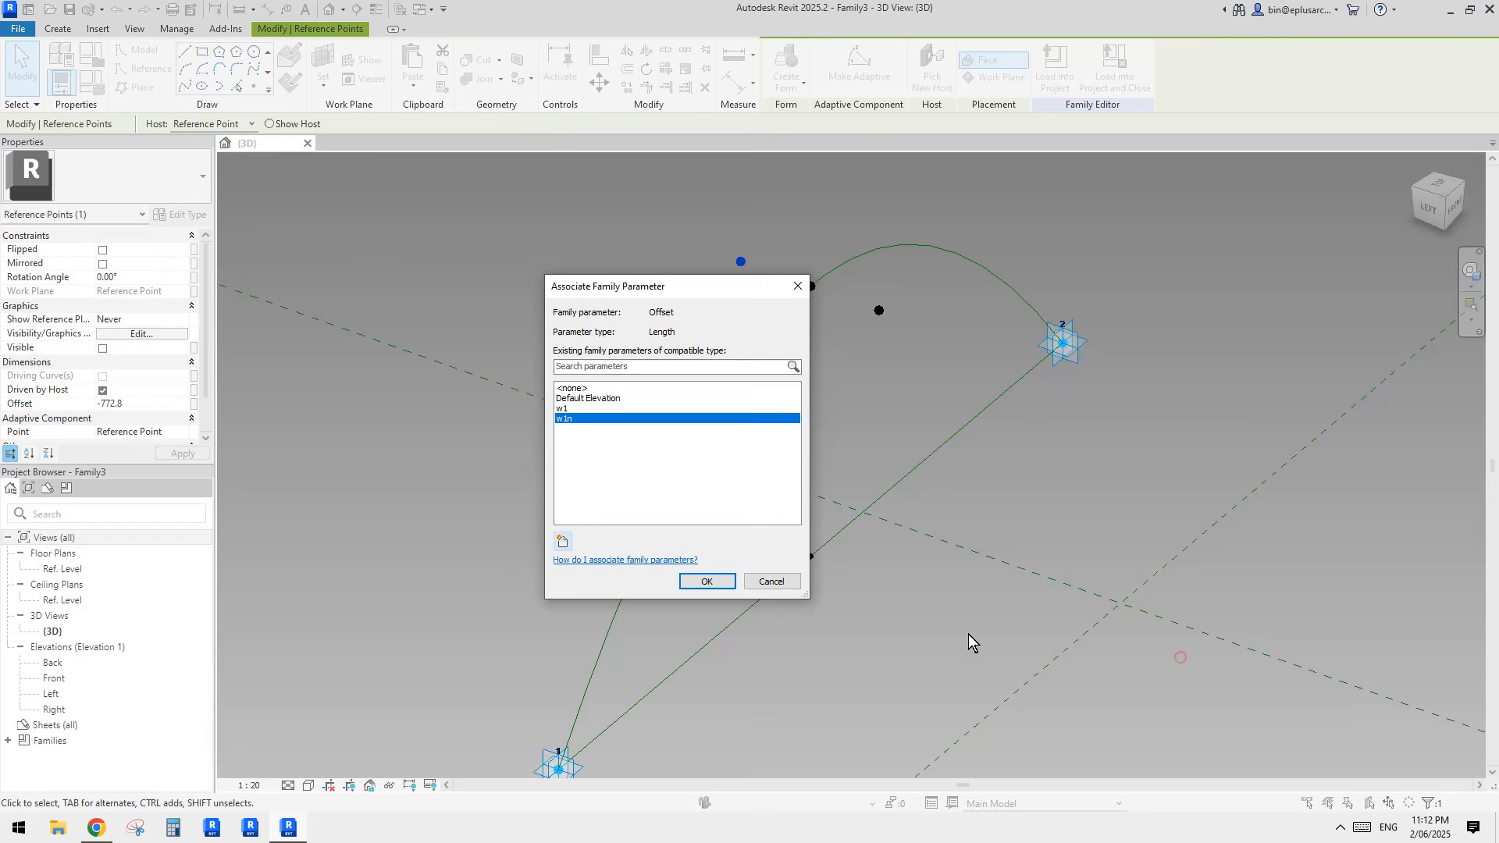
{"action": "left_click", "coordinate": [731, 587]}
Step: Set the formula of w1n to -w1 in the family types
{"action": "left_click", "coordinate": [88, 80]}
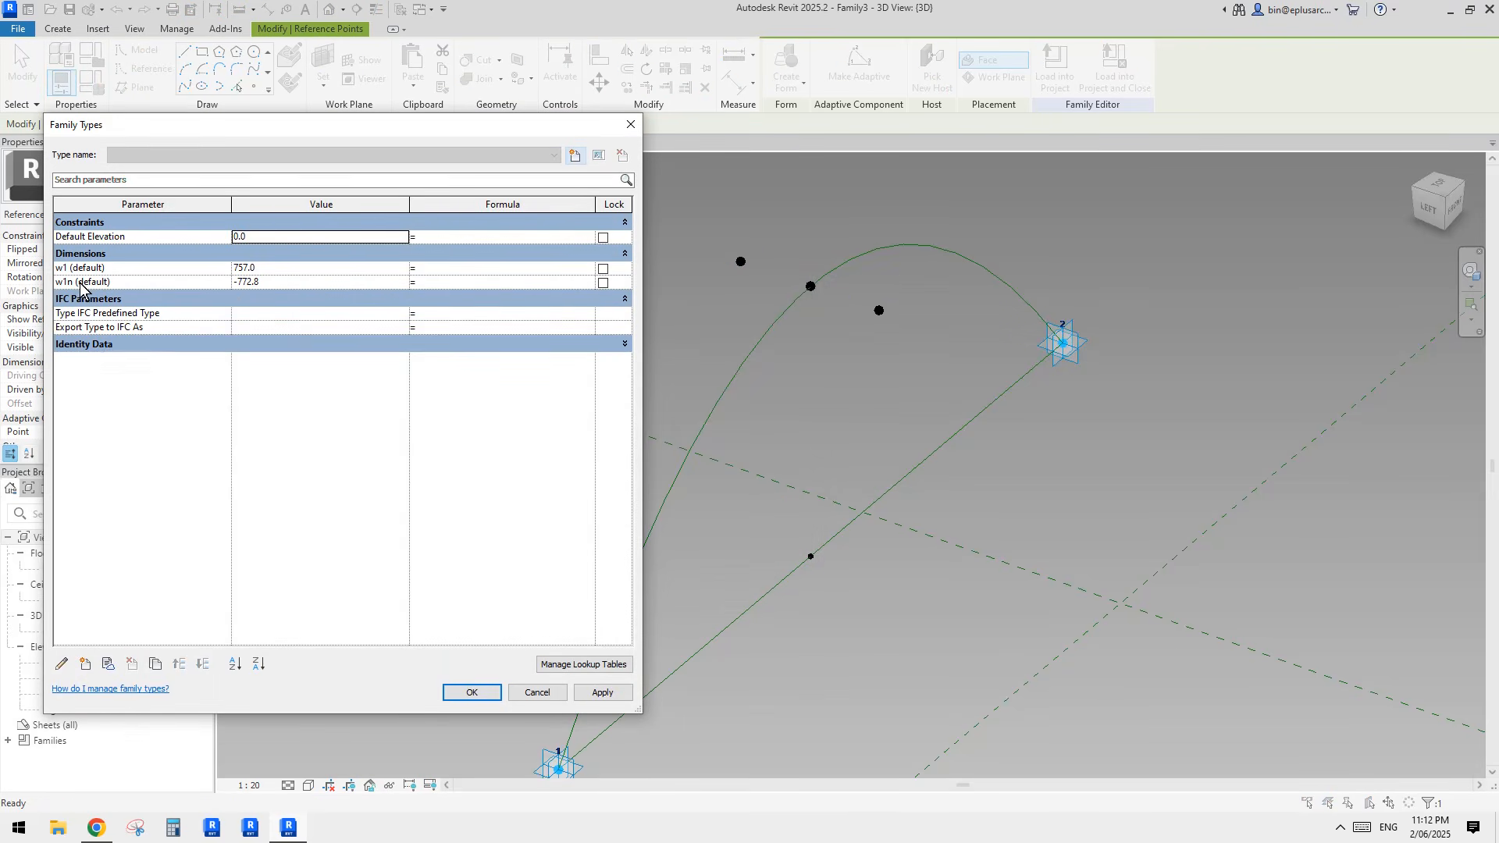
{"action": "left_click", "coordinate": [448, 284]}
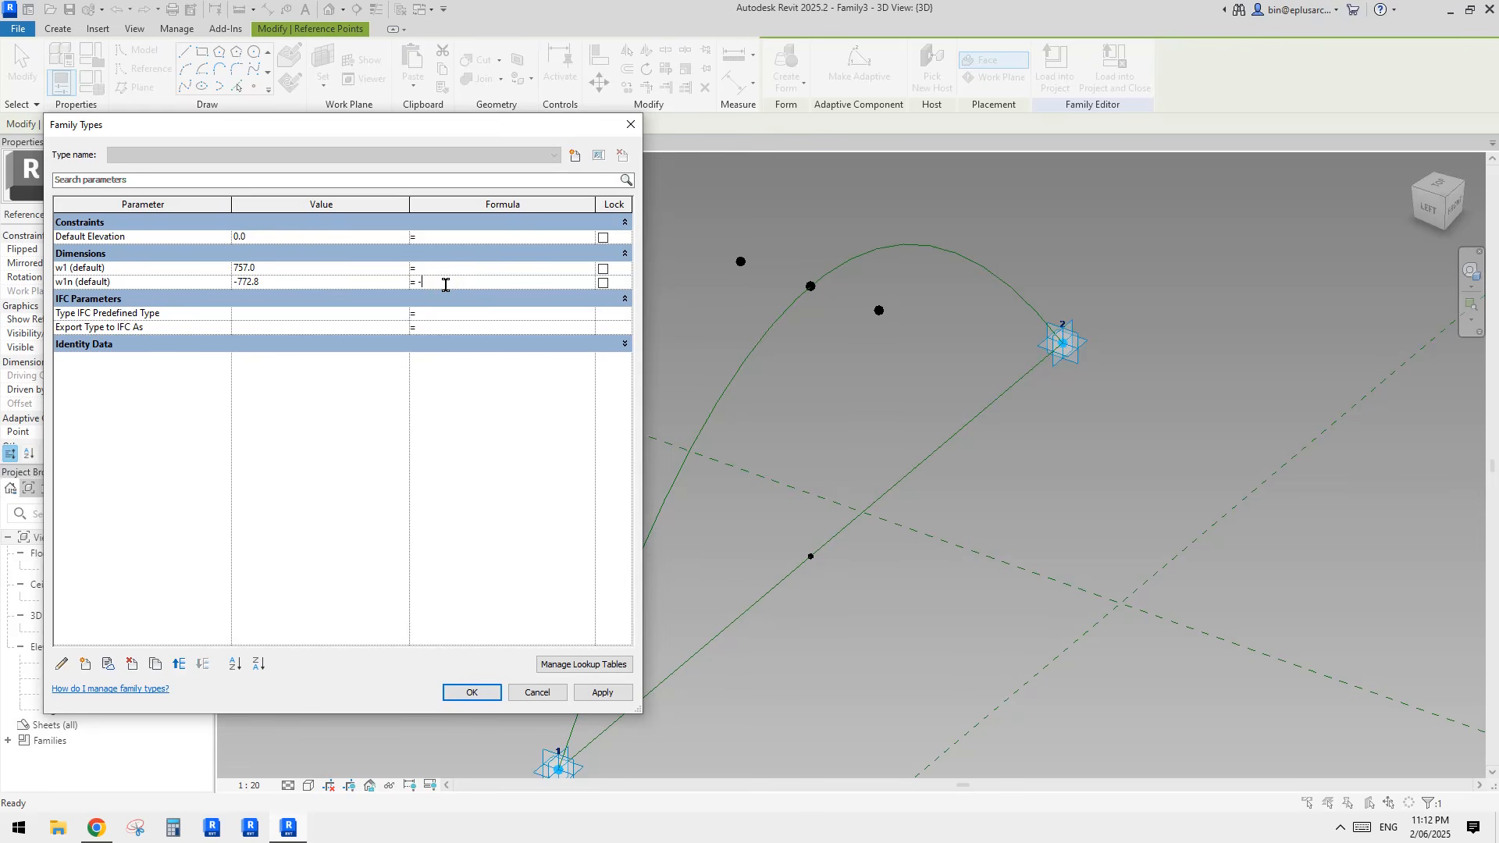
{"action": "left_click", "coordinate": [139, 284]}
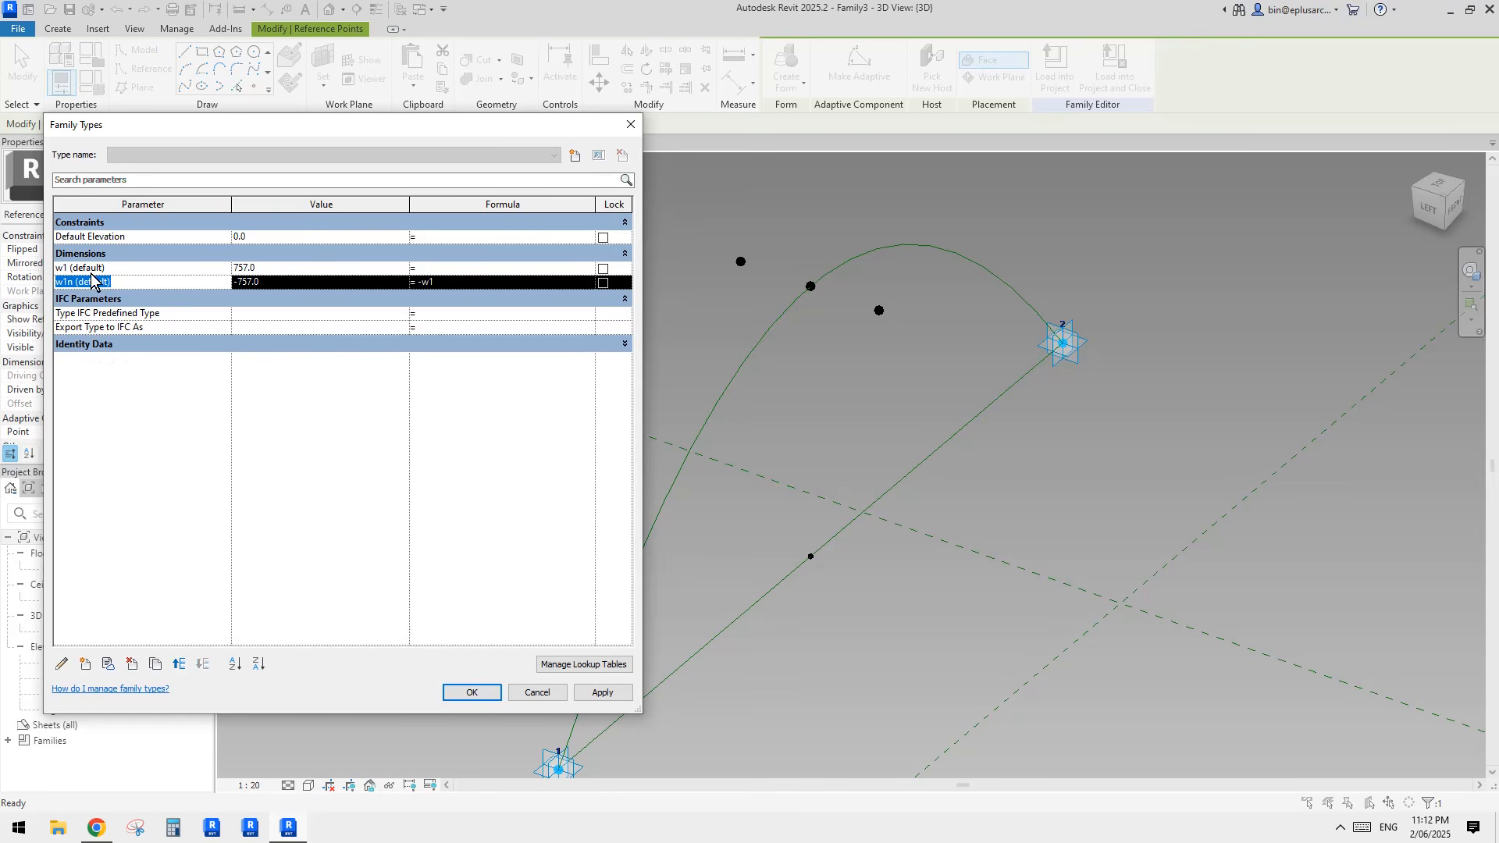
Step: Regroup the w1n parameter under Other, collapse that group and apply the family types
{"action": "left_click", "coordinate": [87, 666]}
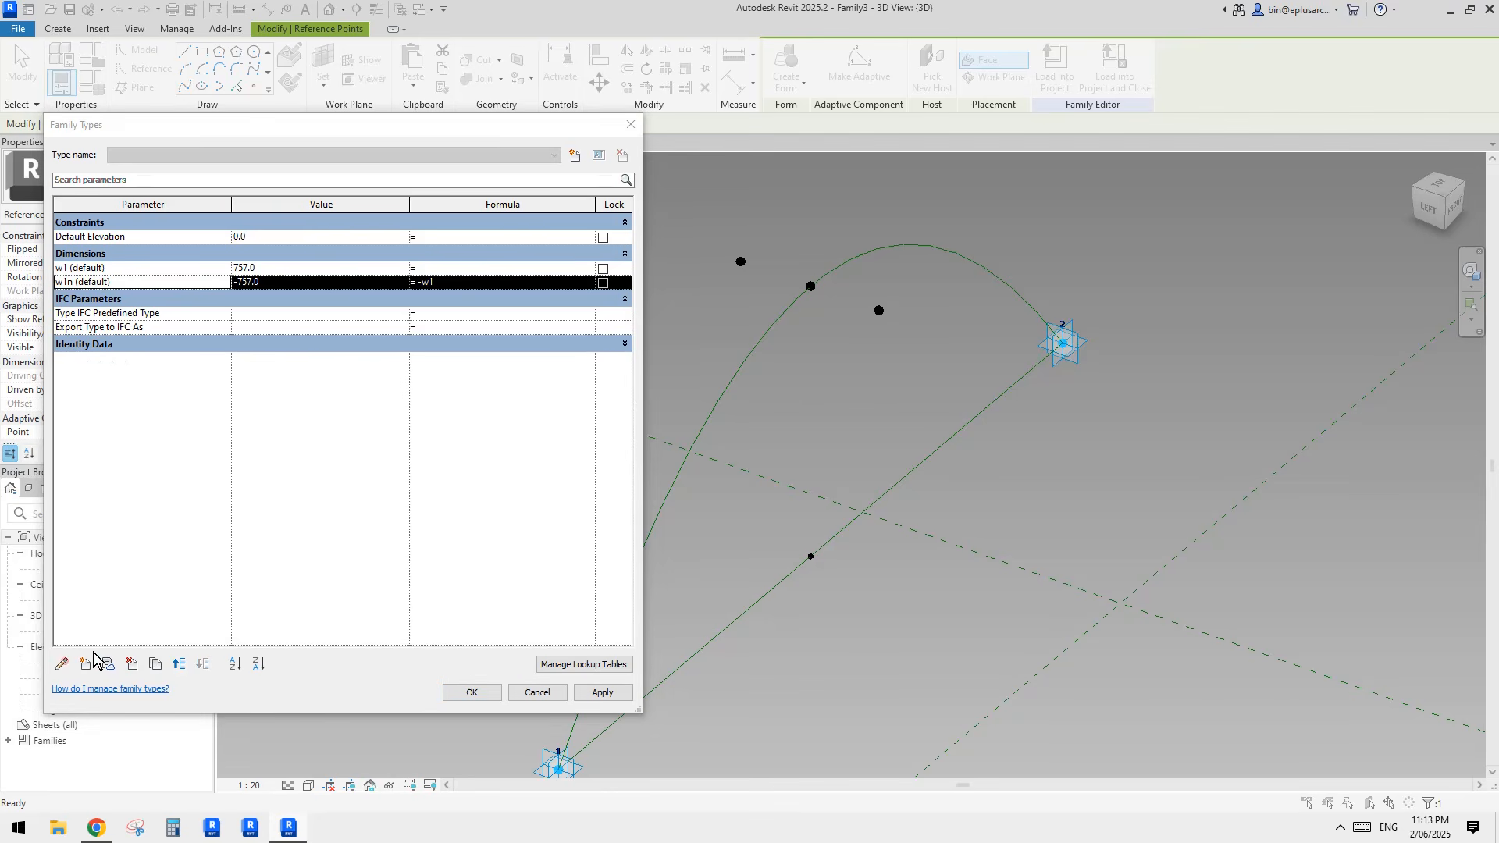
{"action": "left_click", "coordinate": [1057, 559]}
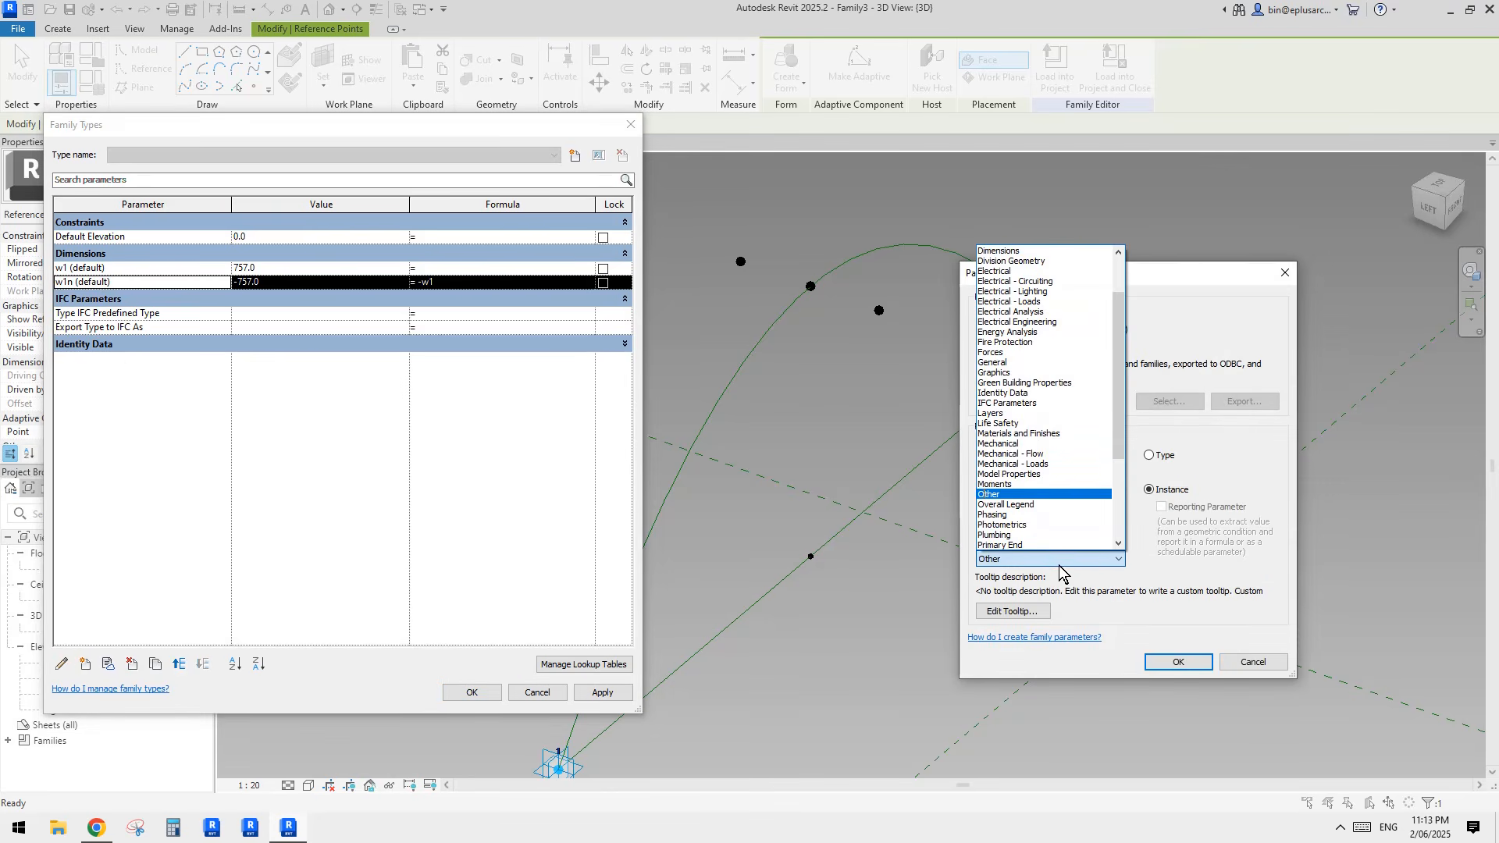
{"action": "left_click", "coordinate": [1006, 494]}
{"action": "left_click", "coordinate": [1178, 662]}
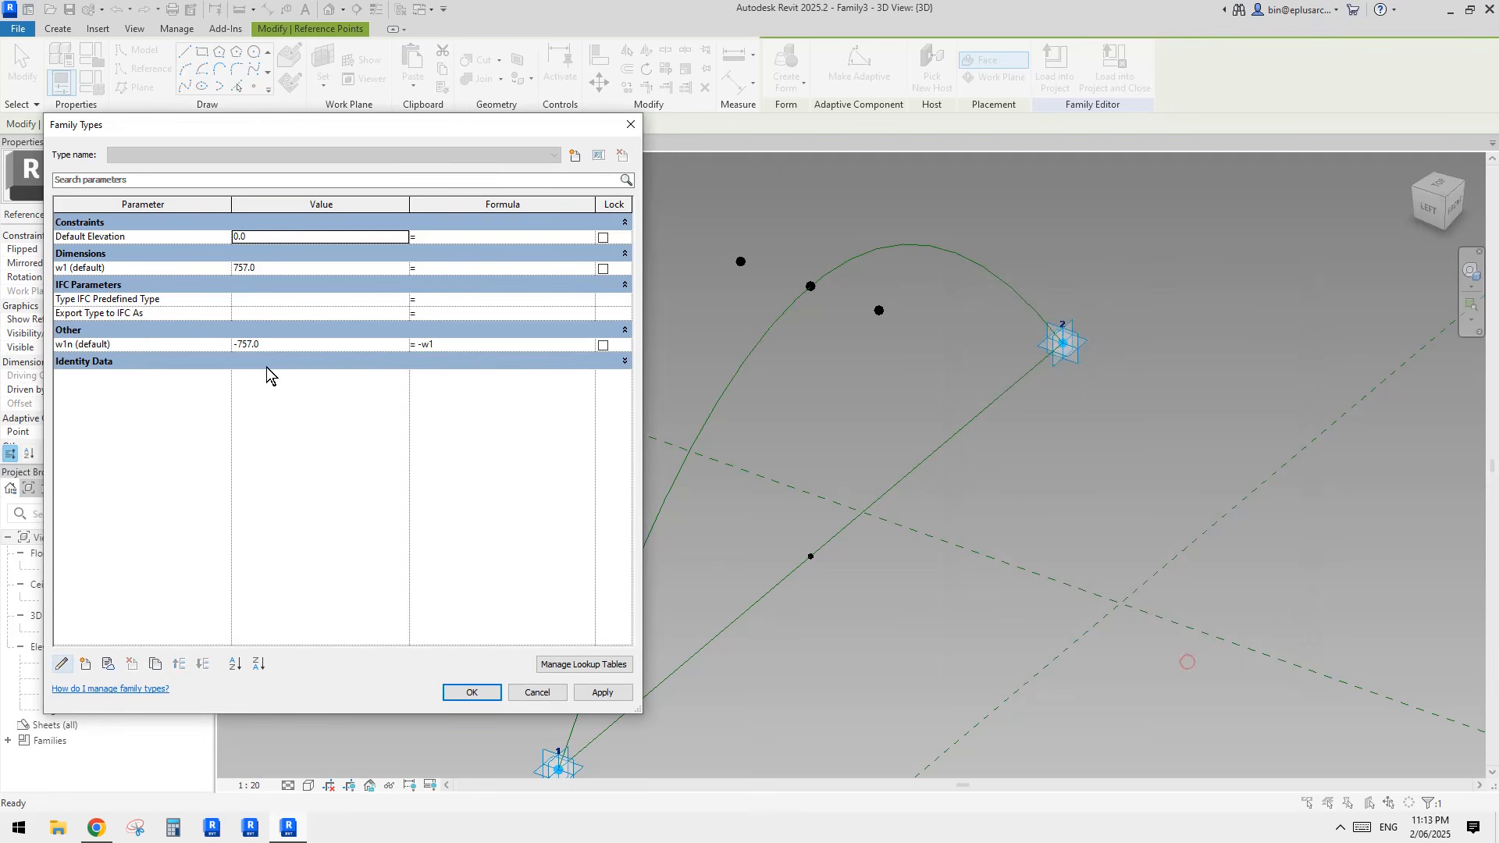
{"action": "left_click", "coordinate": [101, 331]}
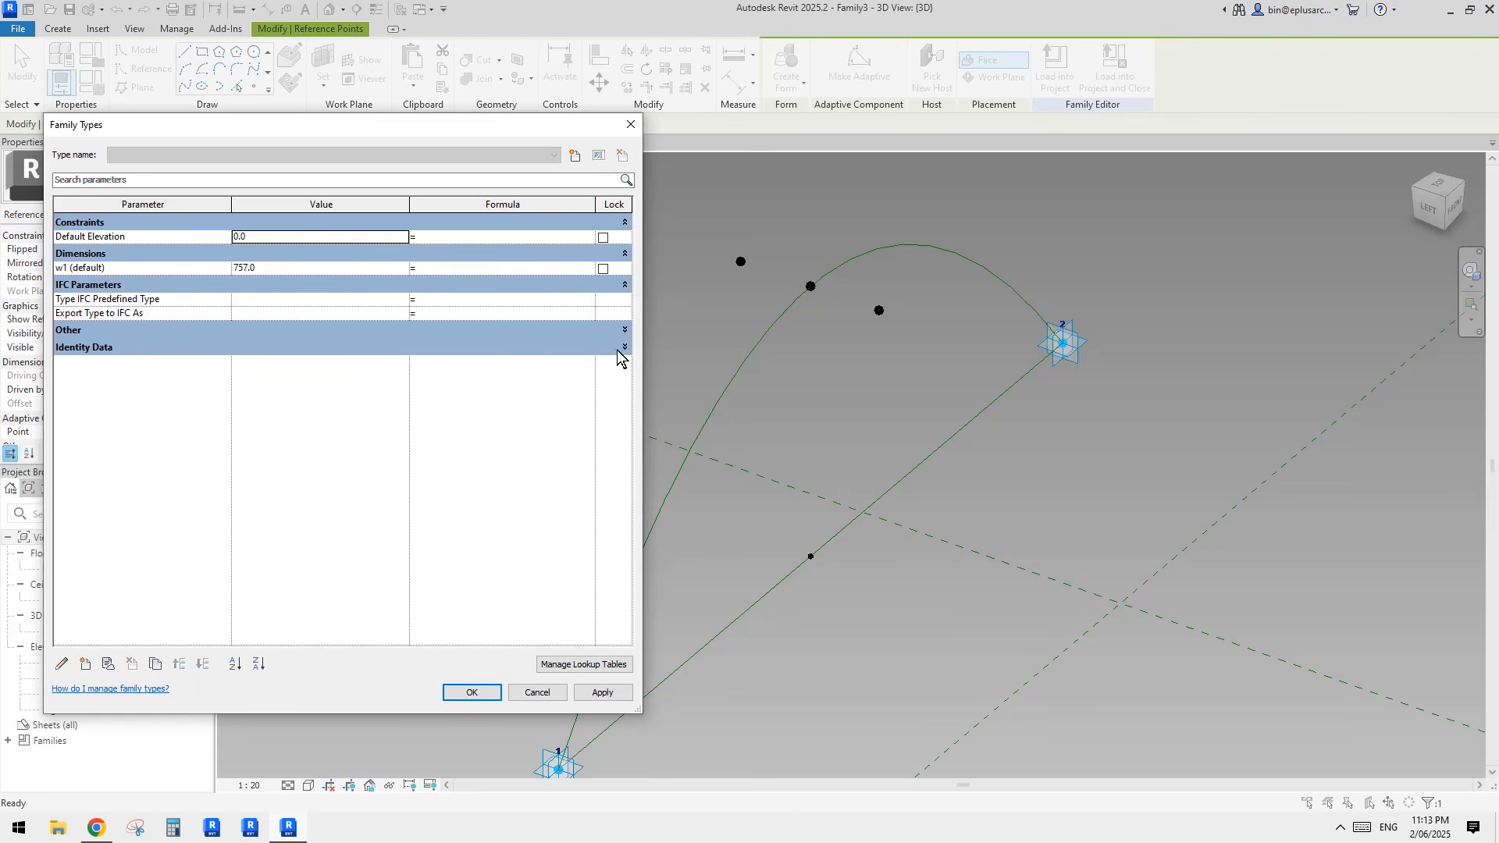
{"action": "left_click", "coordinate": [472, 690]}
Step: Flex the width by moving the w1-driven point outward to an offset of about 1124
{"action": "middle_click_drag", "start_coordinate": [891, 375], "coordinate": [879, 425], "text": "shift"}
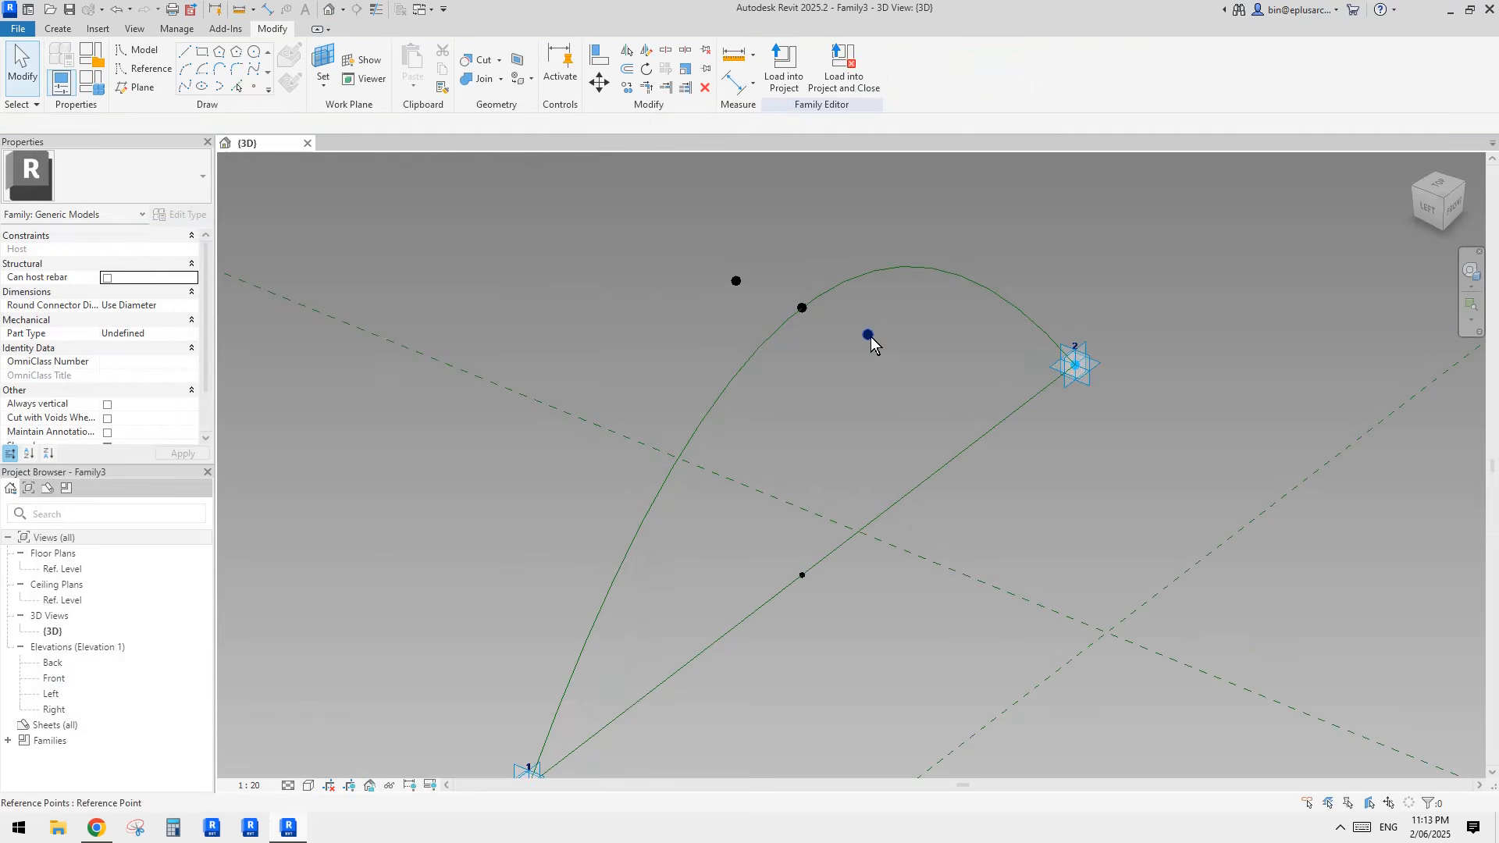
{"action": "left_click", "coordinate": [870, 336]}
{"action": "middle_click_drag", "start_coordinate": [878, 352], "coordinate": [913, 381], "text": "shift"}
{"action": "left_click_drag", "start_coordinate": [903, 346], "coordinate": [946, 367]}
{"action": "middle_click_drag", "start_coordinate": [945, 367], "coordinate": [994, 354], "text": "shift"}
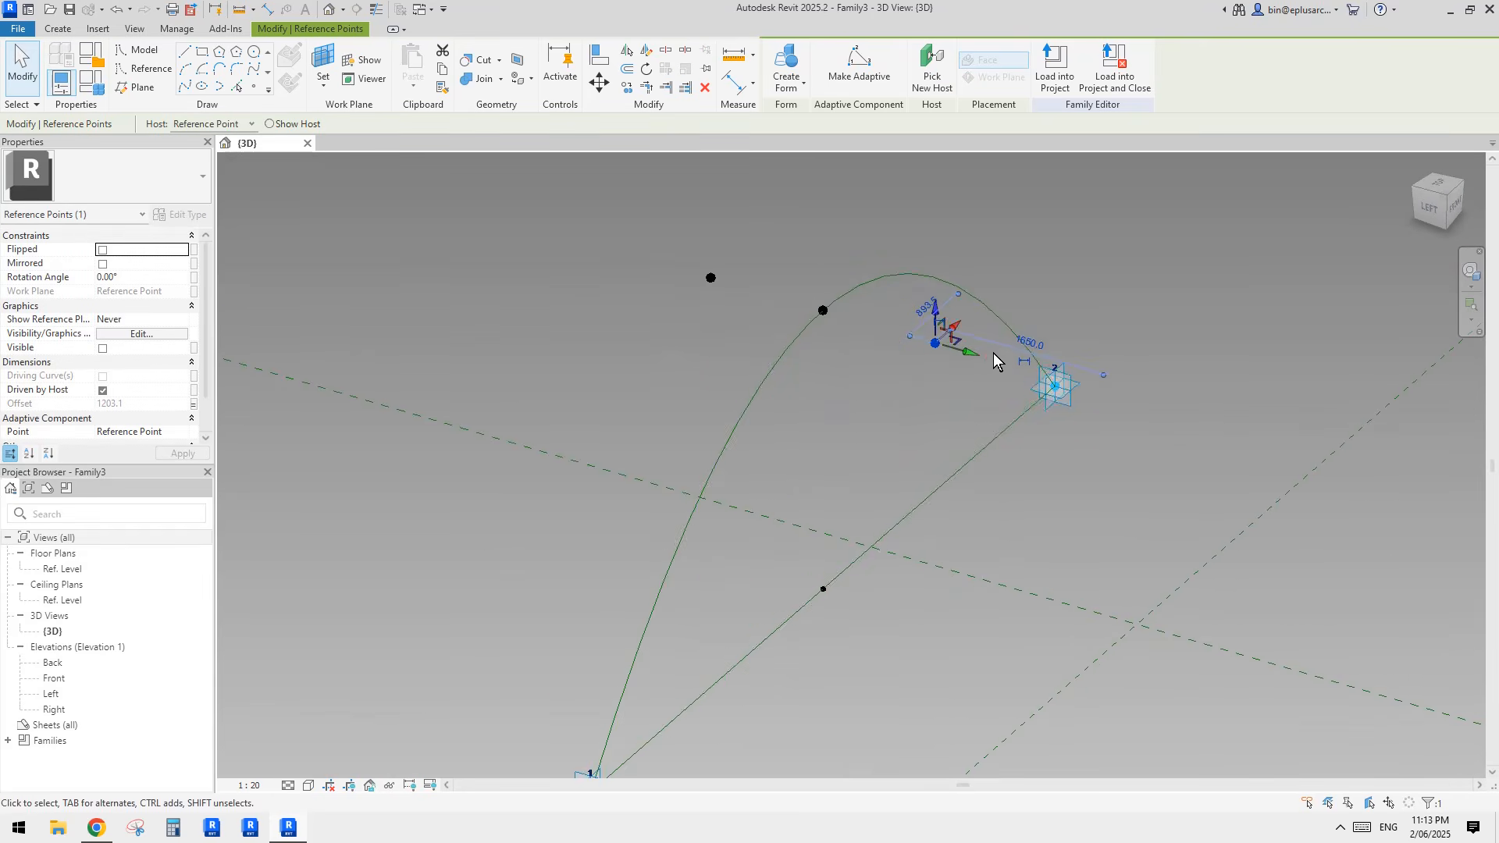
{"action": "left_click_drag", "start_coordinate": [979, 358], "coordinate": [957, 360]}
{"action": "middle_click_drag", "start_coordinate": [957, 361], "coordinate": [847, 418], "text": "shift"}
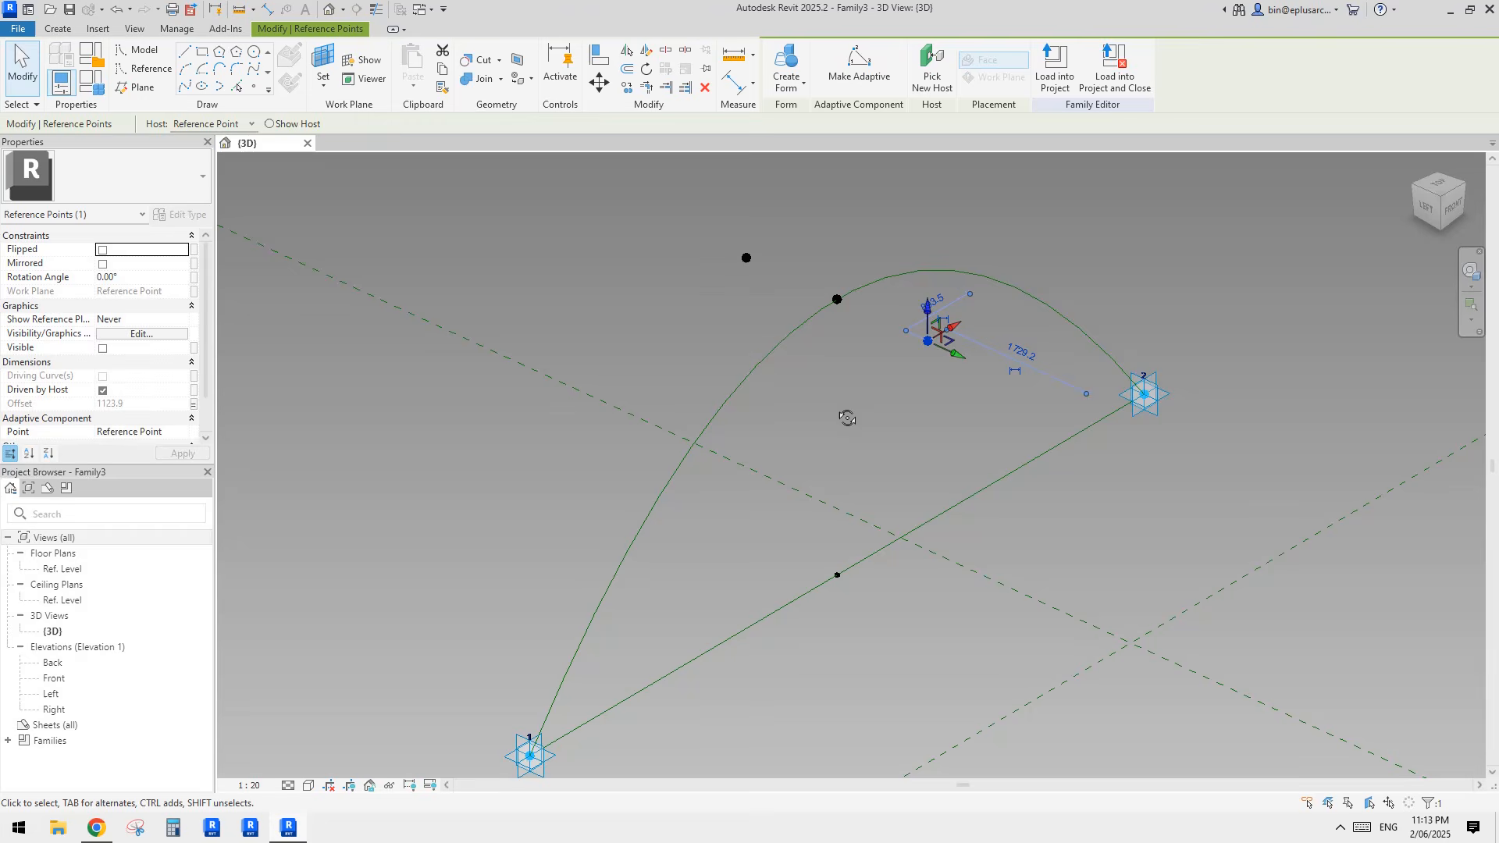
Step: Place a reference point at the arch's raised middle point, hosted on that point's horizontal plane
{"action": "left_click", "coordinate": [255, 87]}
{"action": "left_click", "coordinate": [290, 83]}
{"action": "left_click", "coordinate": [324, 61]}
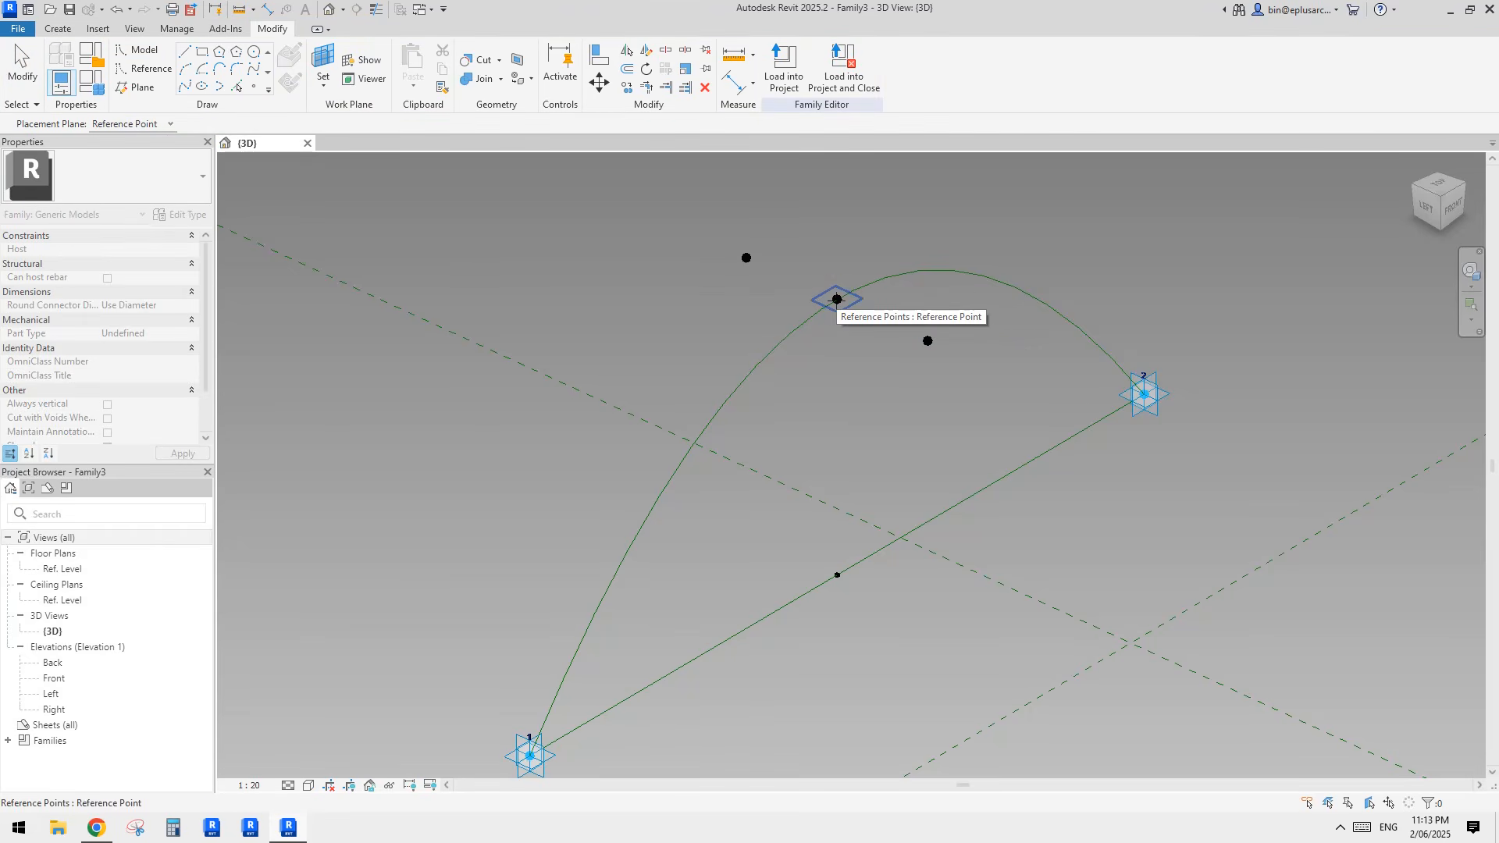
{"action": "mouse_move", "coordinate": [837, 299]}
{"action": "middle_mouse_down", "text": "shift"}
{"action": "mouse_move", "coordinate": [920, 177]}
{"action": "mouse_move", "coordinate": [822, 281]}
{"action": "middle_mouse_up", "text": "shift"}
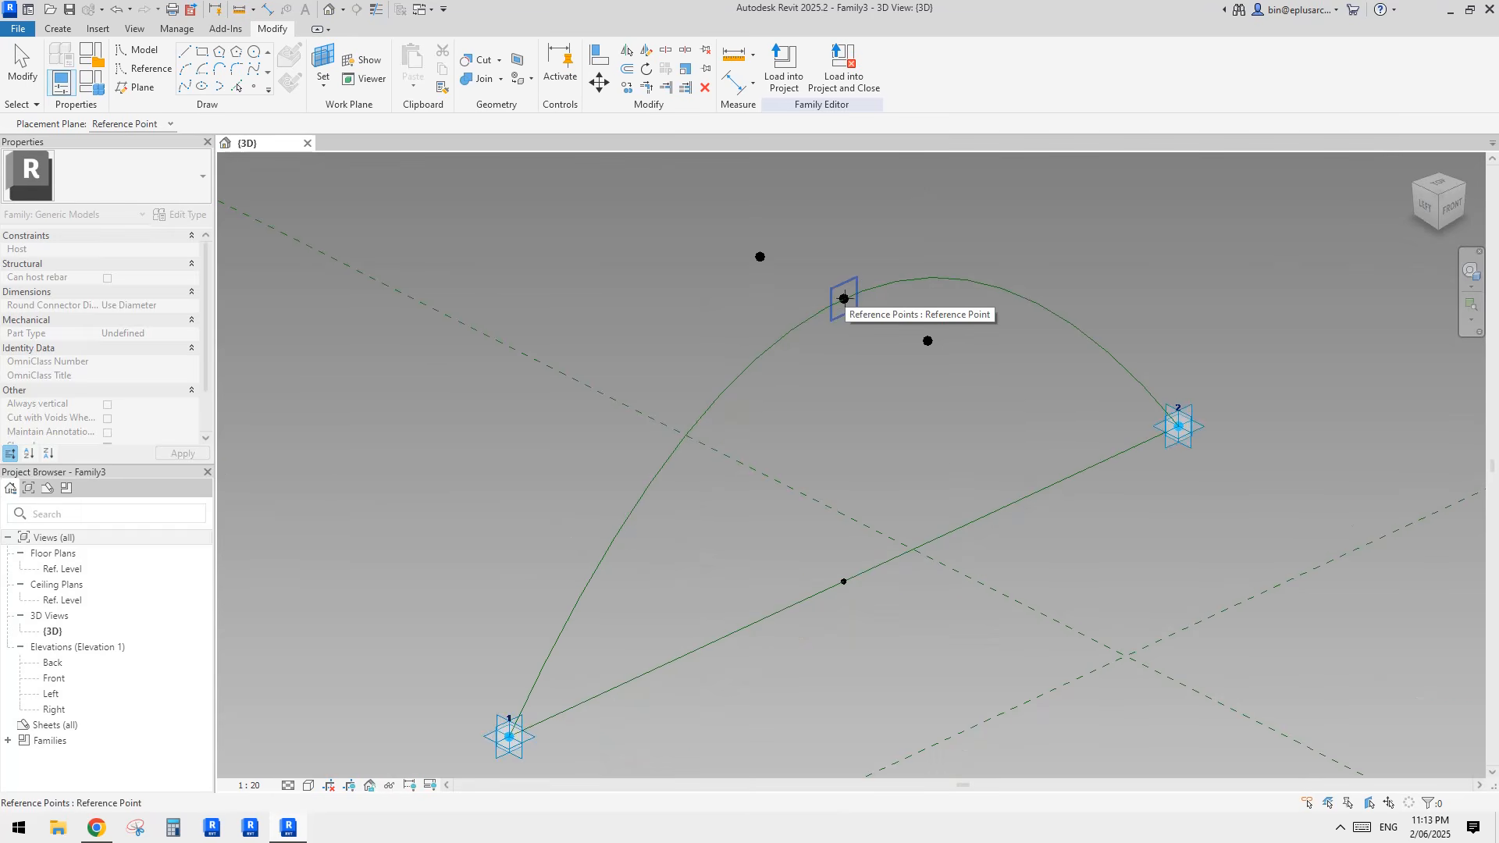
{"action": "key", "text": "Tab"}
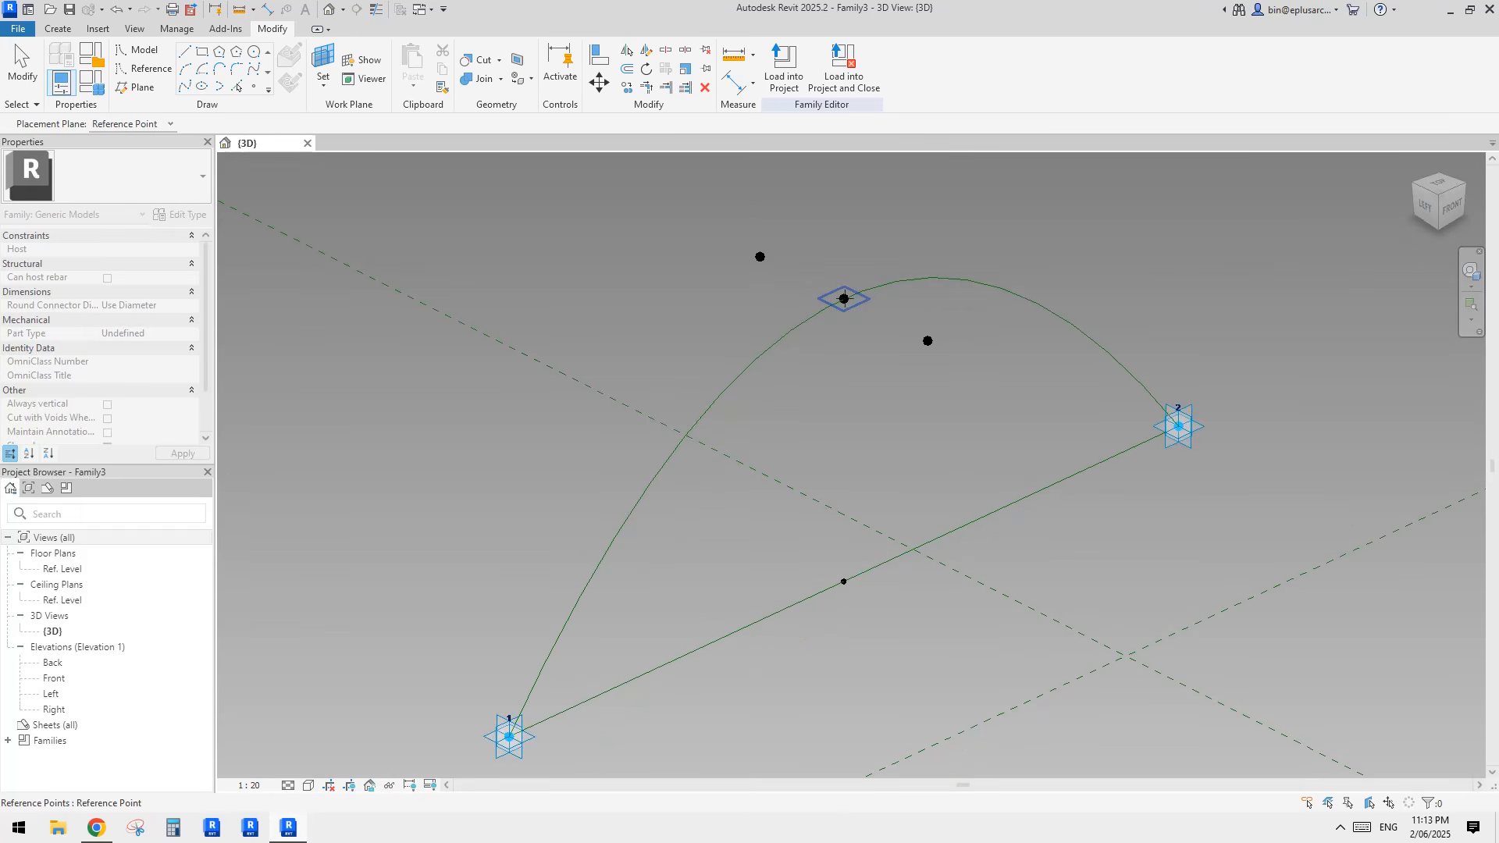
{"action": "left_click", "coordinate": [843, 299]}
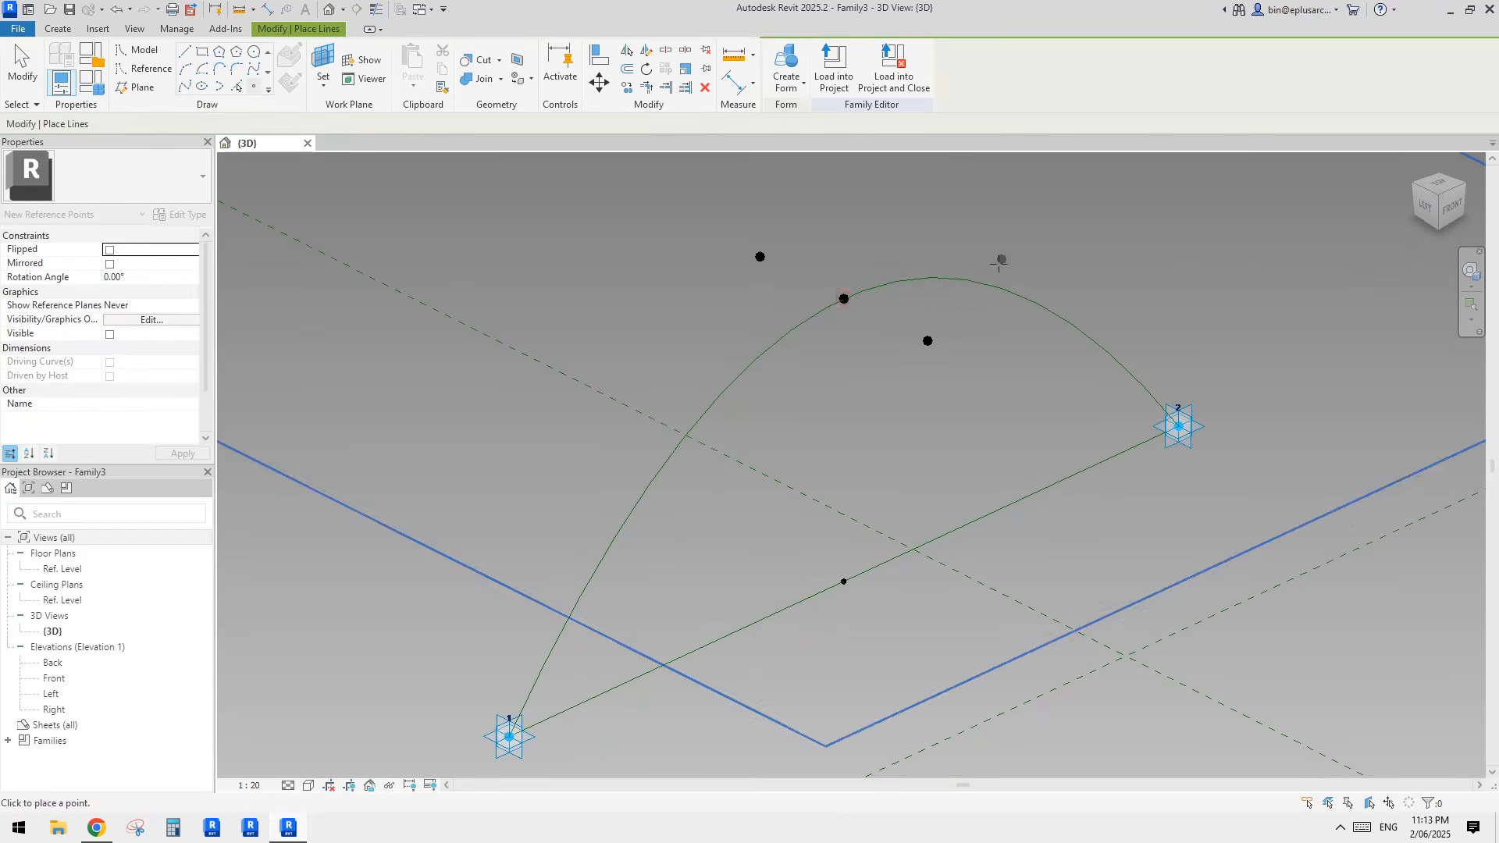
{"action": "left_click", "coordinate": [843, 299]}
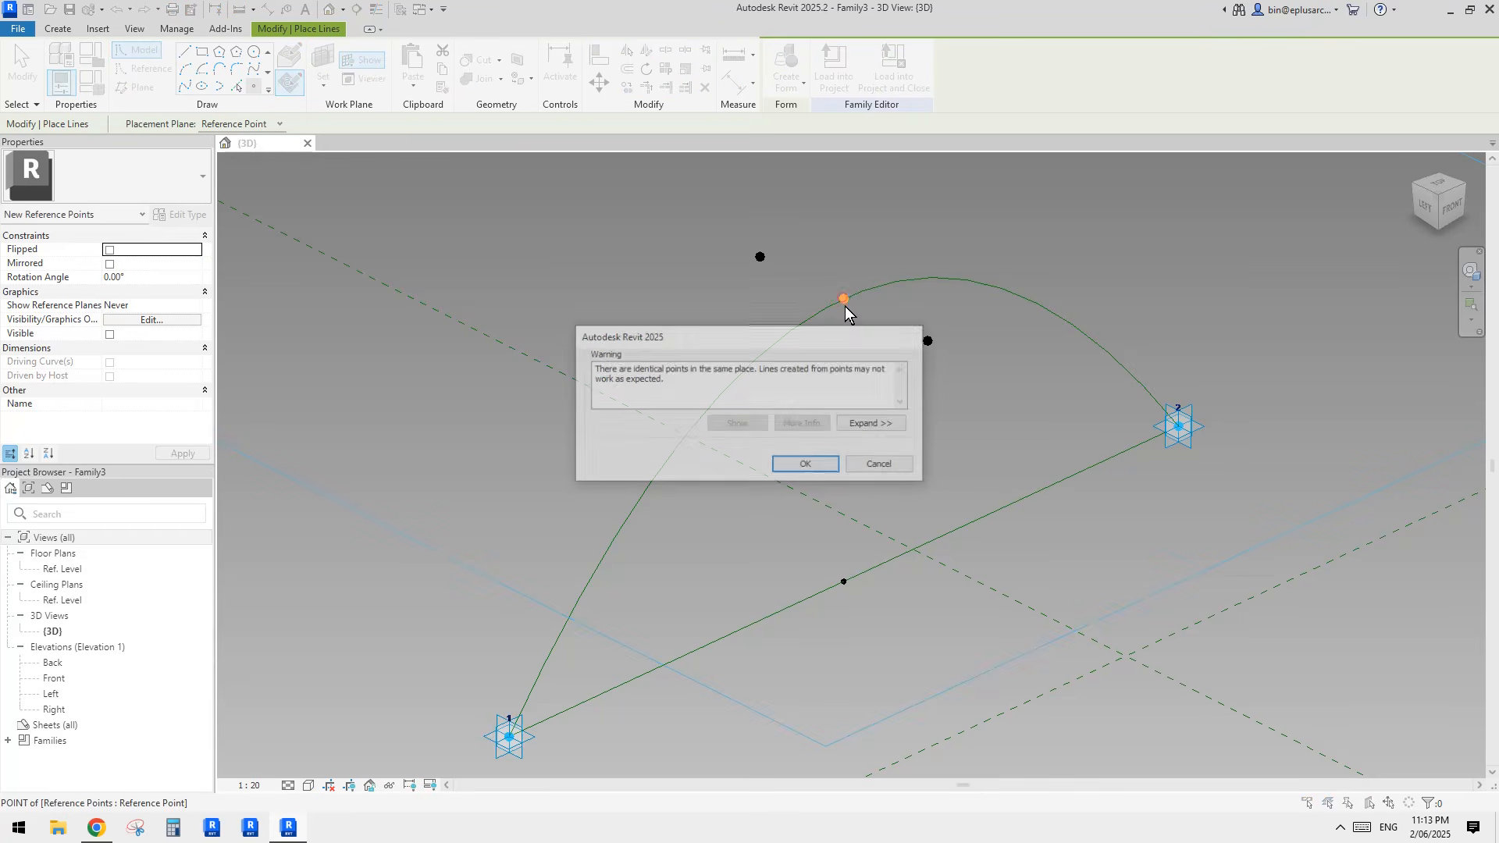
{"action": "left_click", "coordinate": [808, 463]}
{"action": "key", "text": "Escape"}
Step: Set the newly hosted point's offset to -500 so it sits below the raised point
{"action": "left_click", "coordinate": [846, 300]}
{"action": "mouse_move", "coordinate": [874, 349]}
{"action": "middle_mouse_down", "text": "shift"}
{"action": "mouse_move", "coordinate": [909, 355]}
{"action": "mouse_move", "coordinate": [863, 375]}
{"action": "middle_mouse_up", "text": "shift"}
{"action": "left_click", "coordinate": [129, 405]}
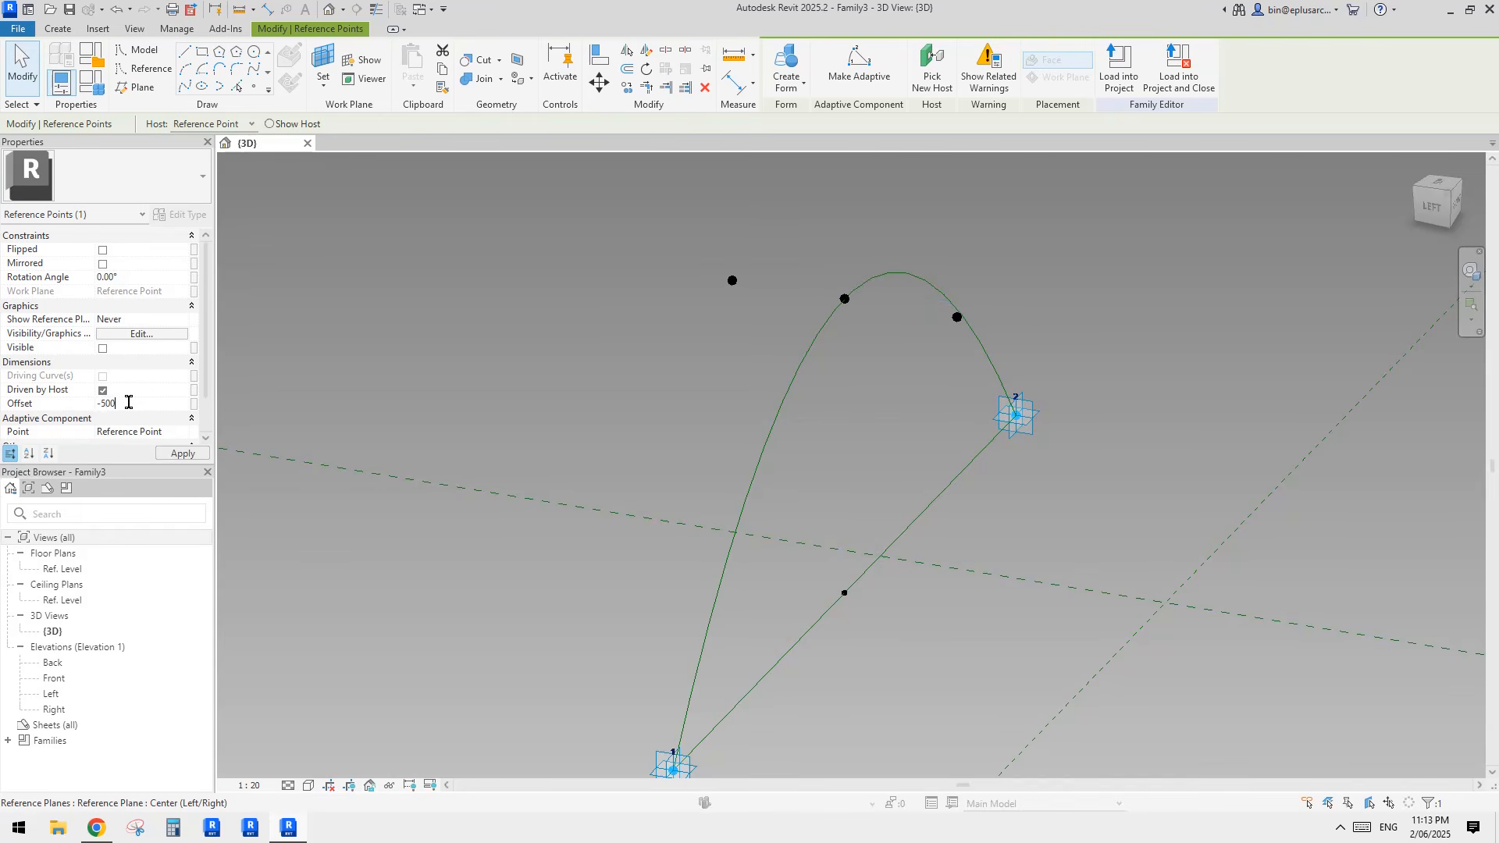
{"action": "middle_click_drag", "start_coordinate": [910, 353], "coordinate": [913, 316], "text": "shift"}
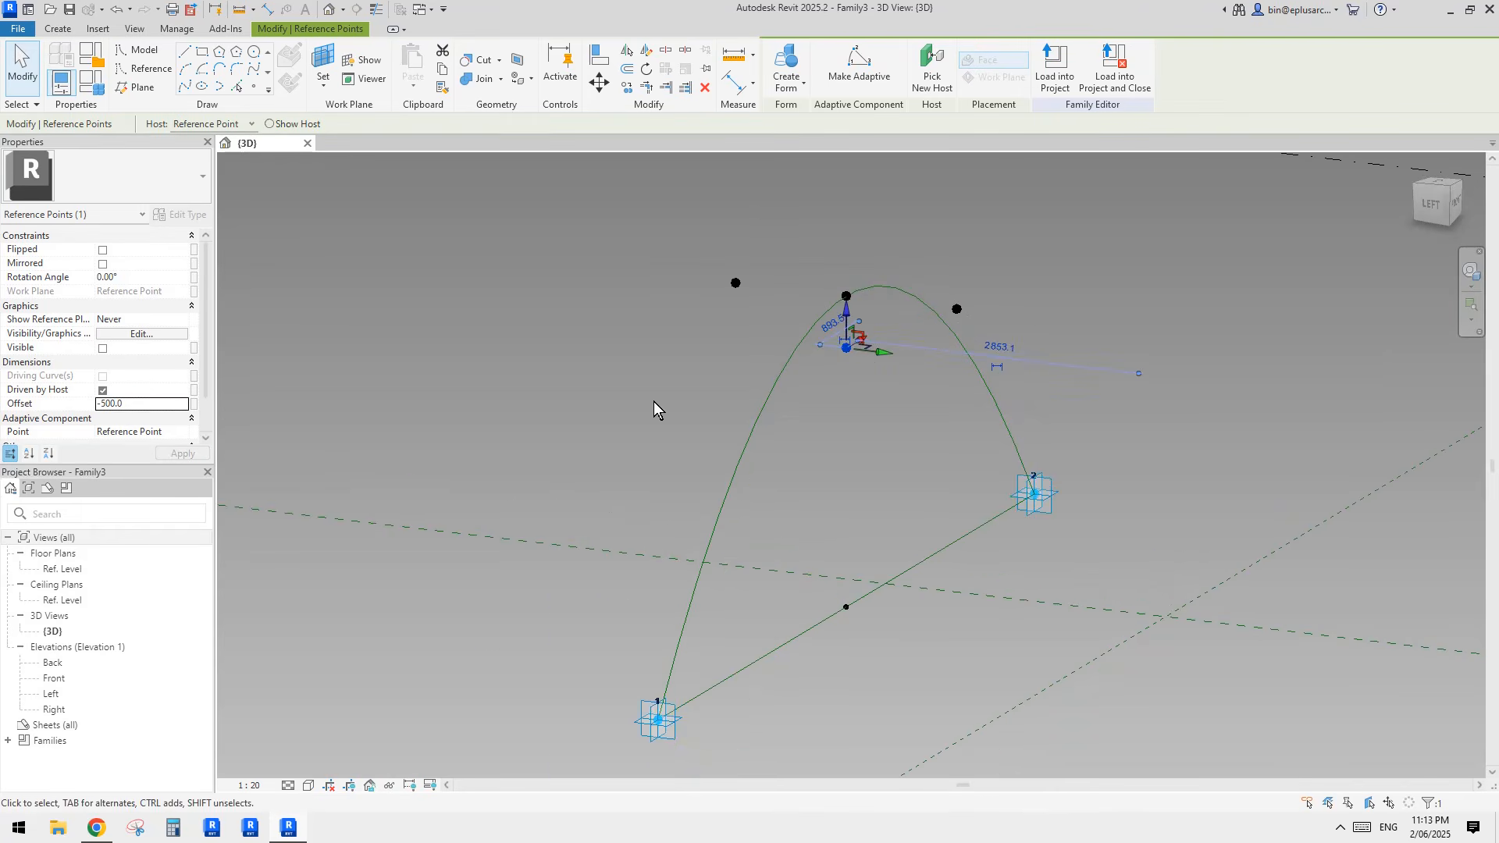
{"action": "left_click", "coordinate": [195, 404]}
{"action": "left_click", "coordinate": [565, 542]}
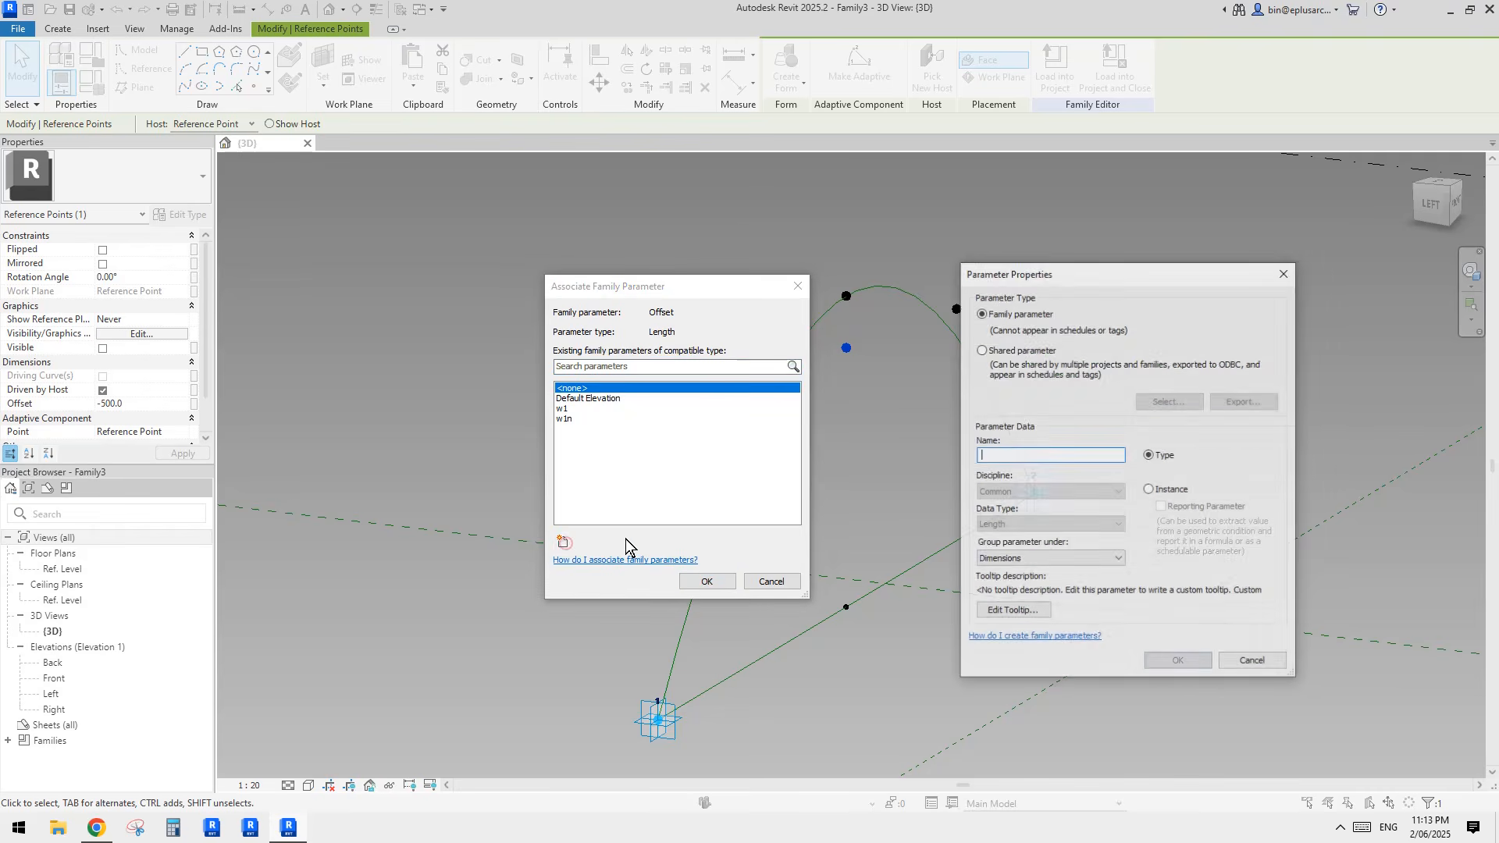
{"action": "key", "text": "Escape"}
{"action": "key", "text": "Escape"}
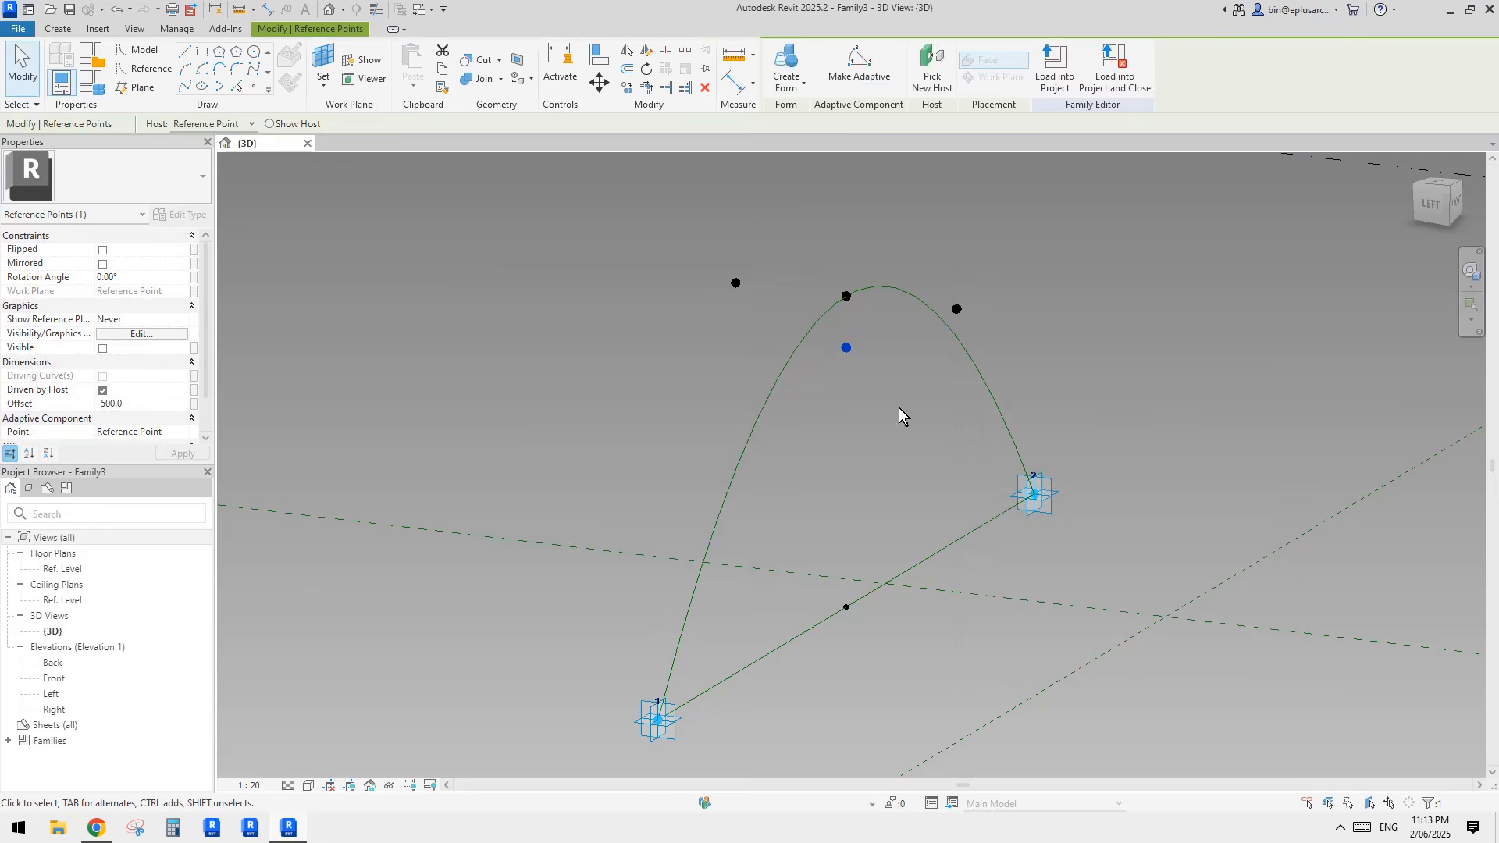
Step: Create a length parameter named h under Dimensions and associate it with the raised arch point's 3000 offset
{"action": "left_click", "coordinate": [856, 298]}
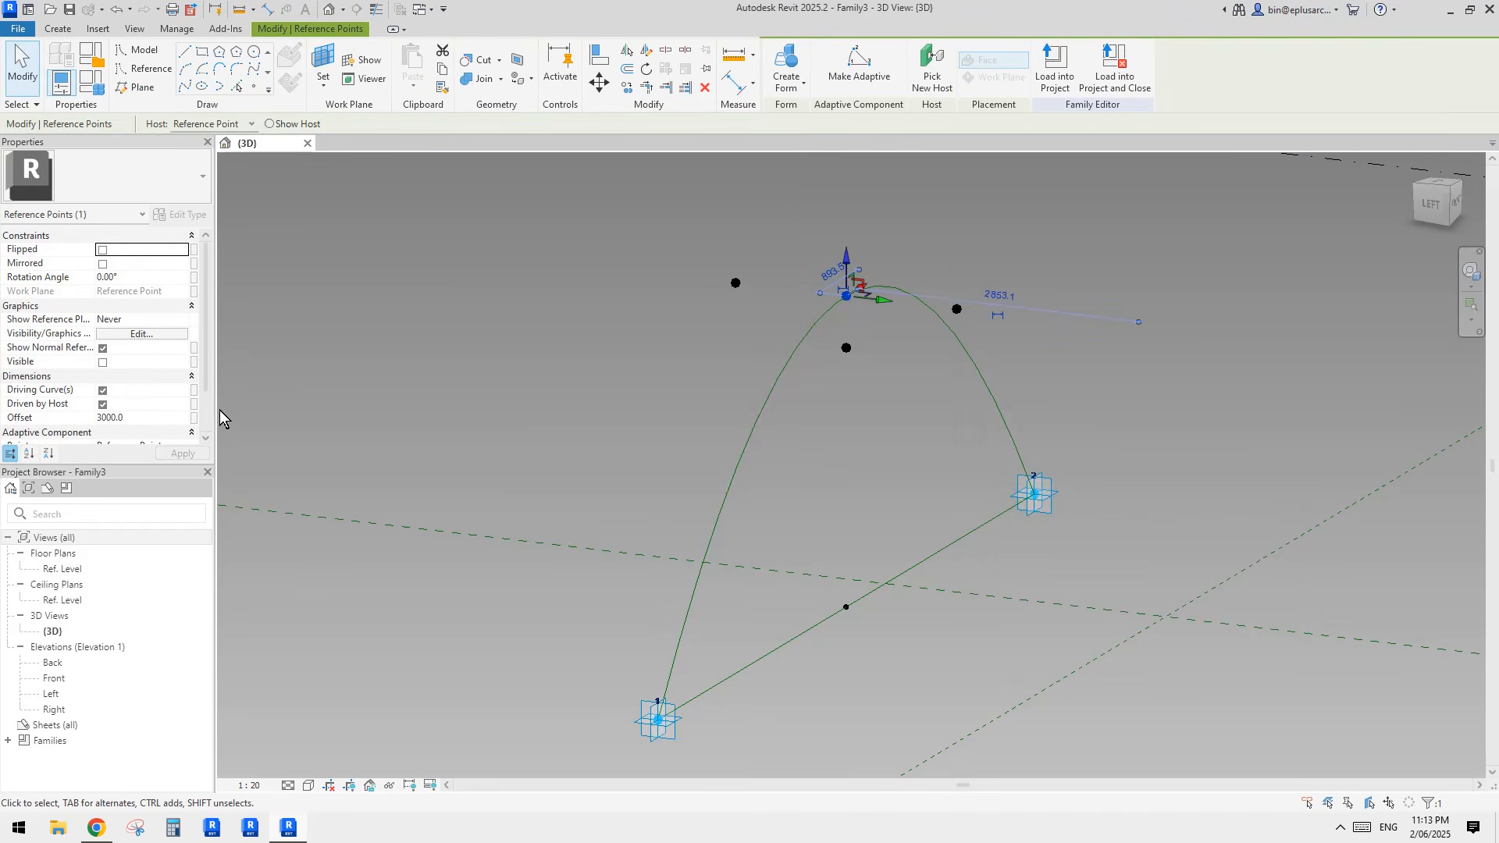
{"action": "left_click", "coordinate": [194, 418]}
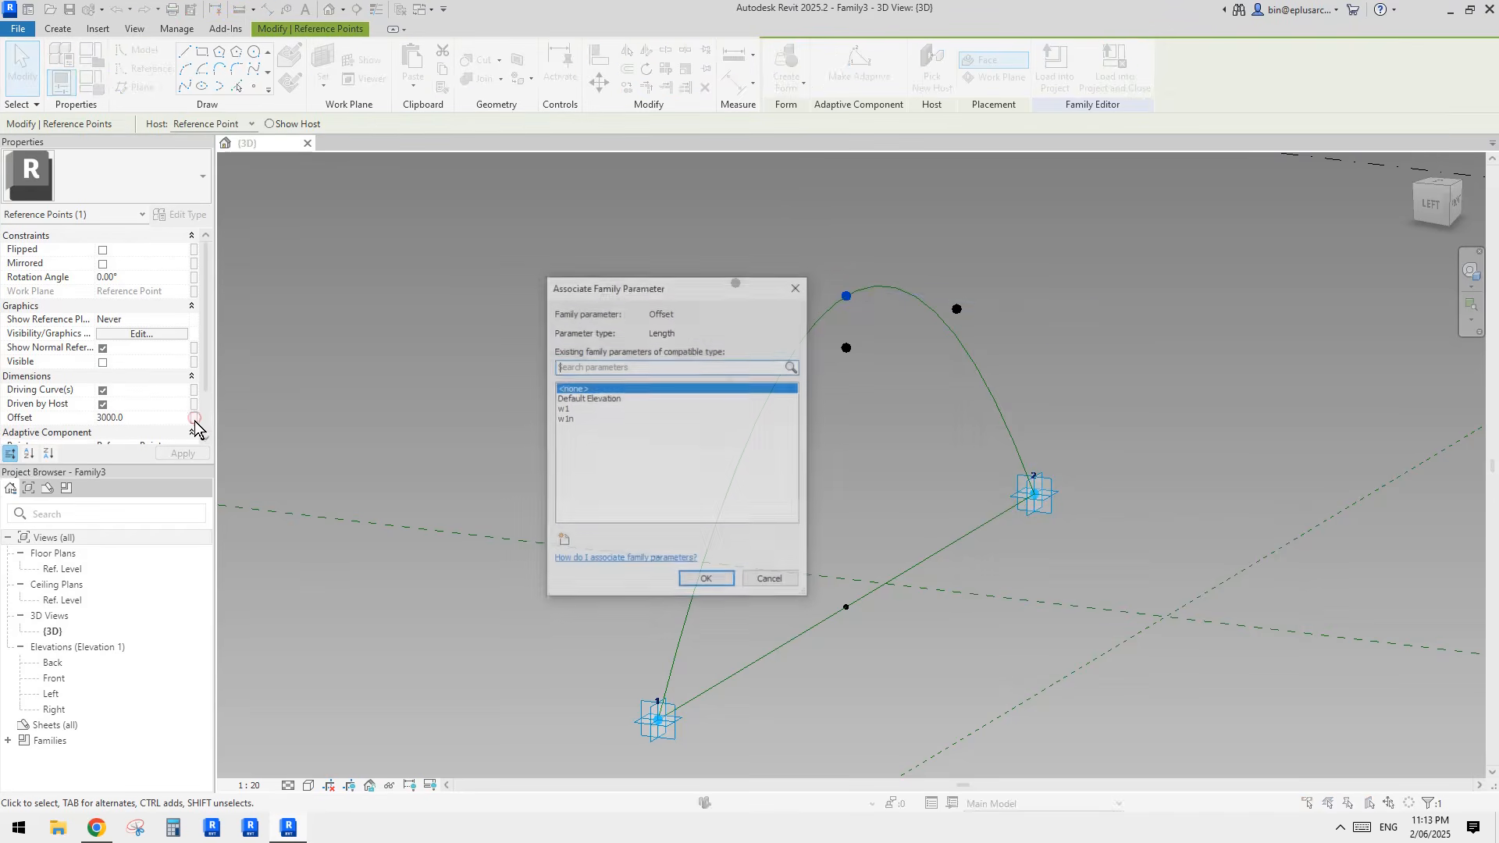
{"action": "left_click", "coordinate": [564, 544]}
{"action": "type", "text": "h"}
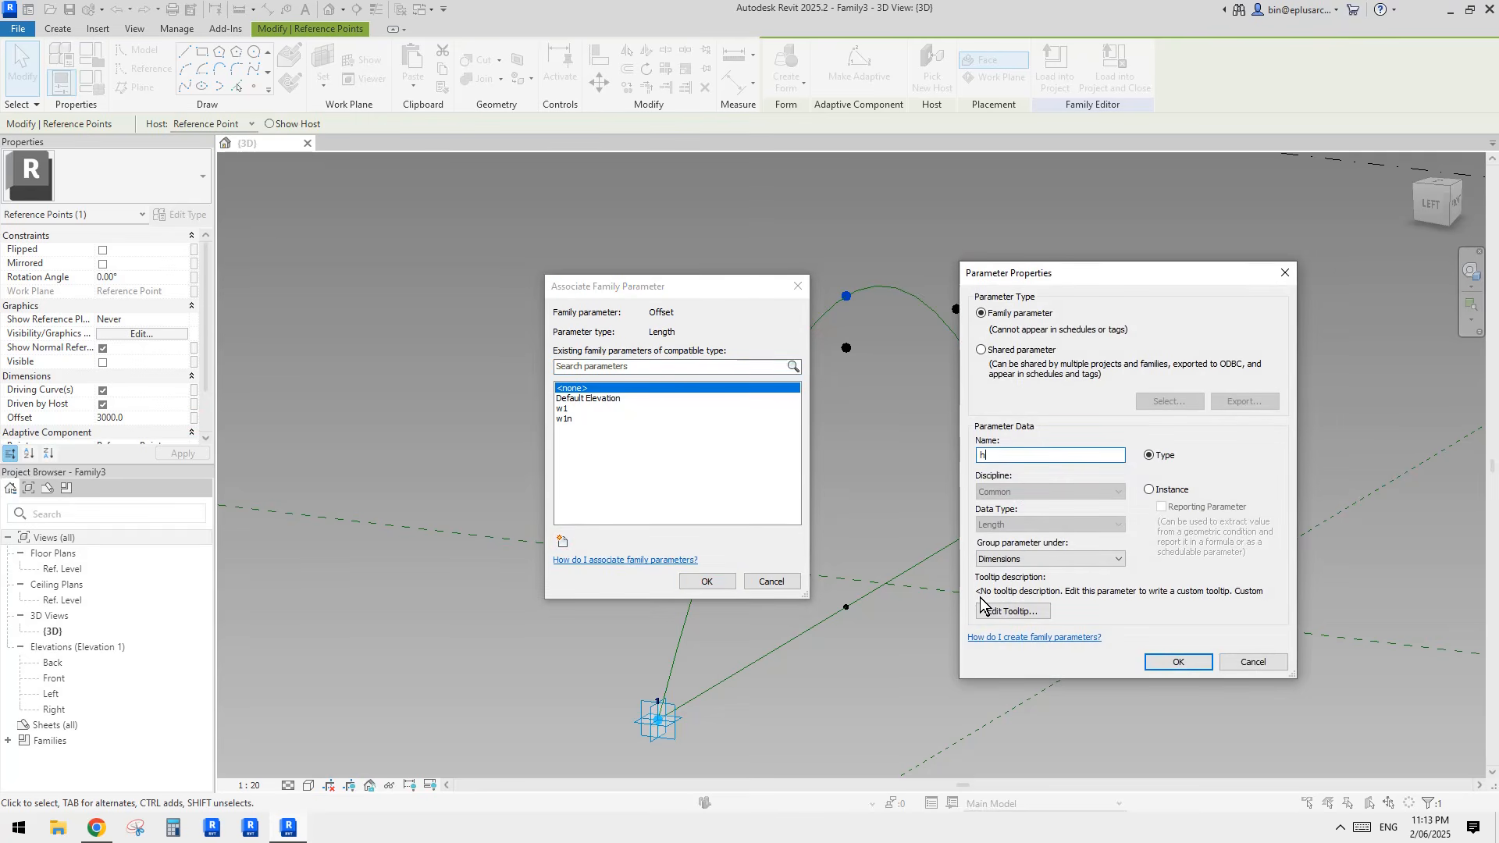
{"action": "left_click", "coordinate": [1175, 662]}
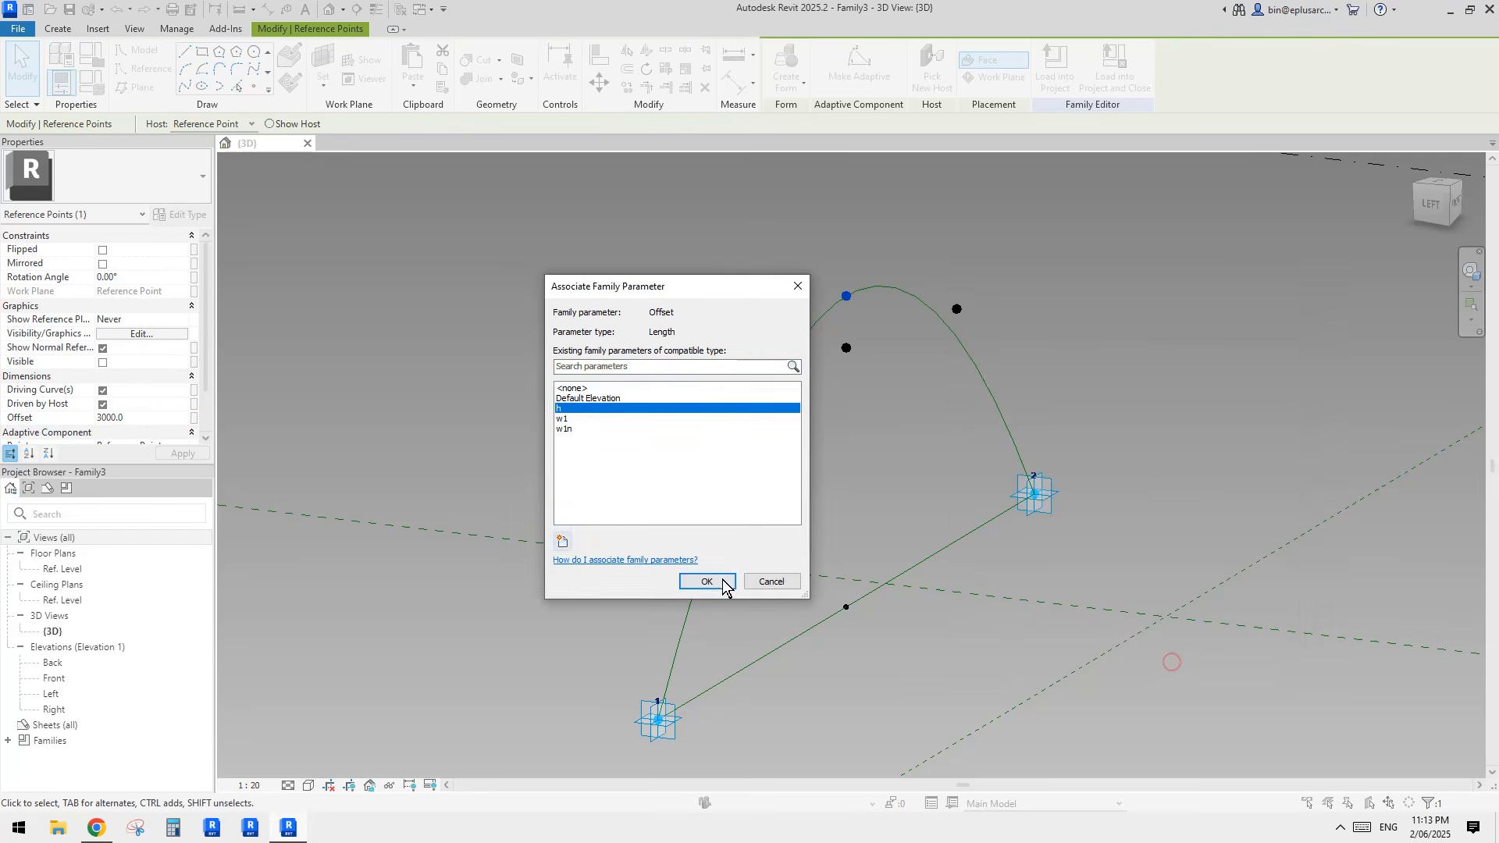
{"action": "left_click", "coordinate": [706, 582]}
Step: Create an instance length parameter named h1 under Dimensions and associate it with the lower hosted point's offset
{"action": "left_click", "coordinate": [828, 378]}
{"action": "left_click", "coordinate": [844, 348]}
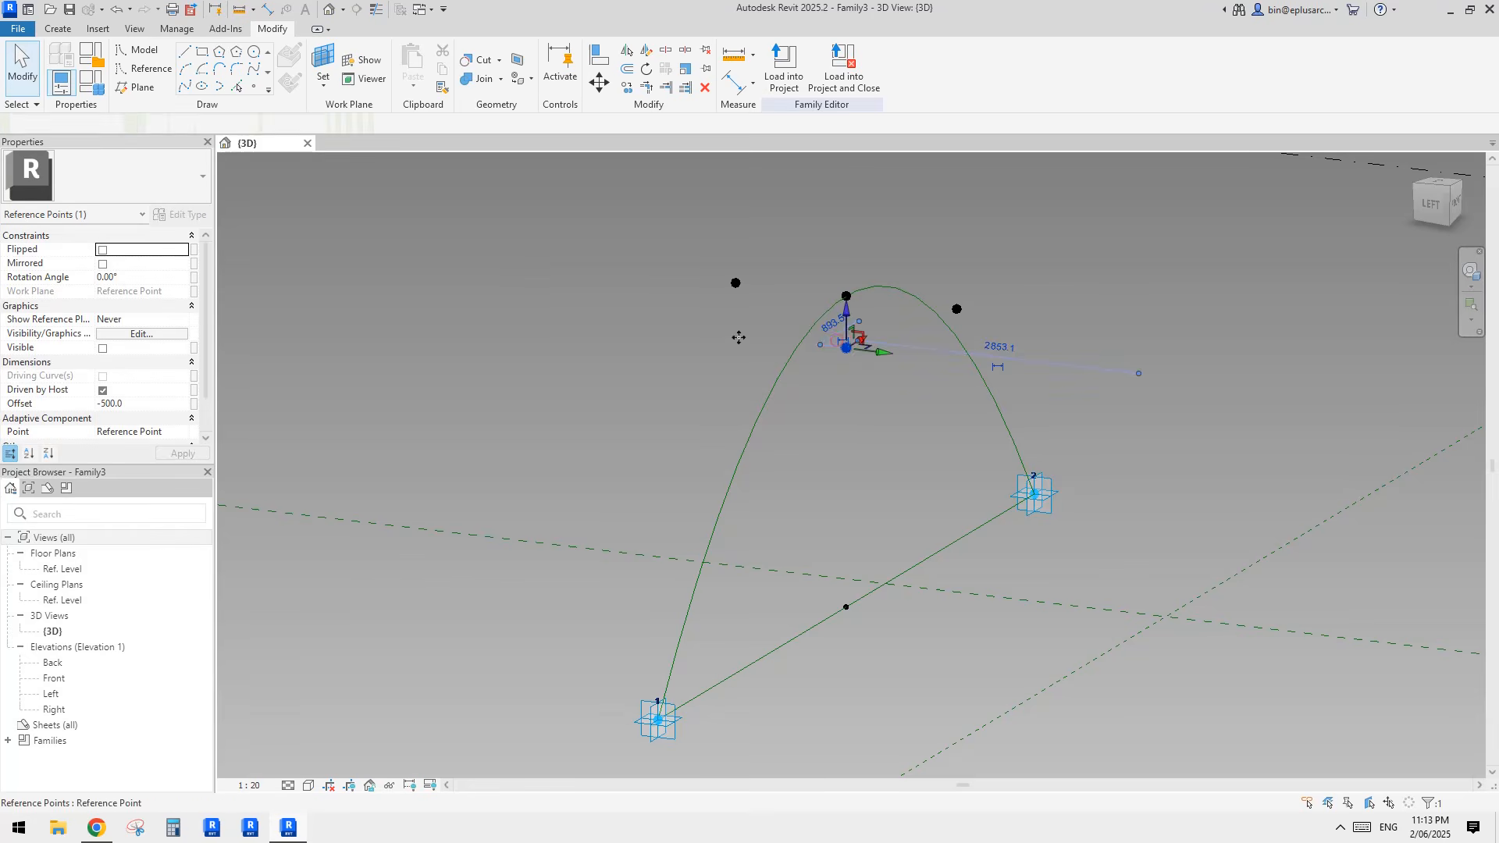
{"action": "left_click", "coordinate": [194, 406]}
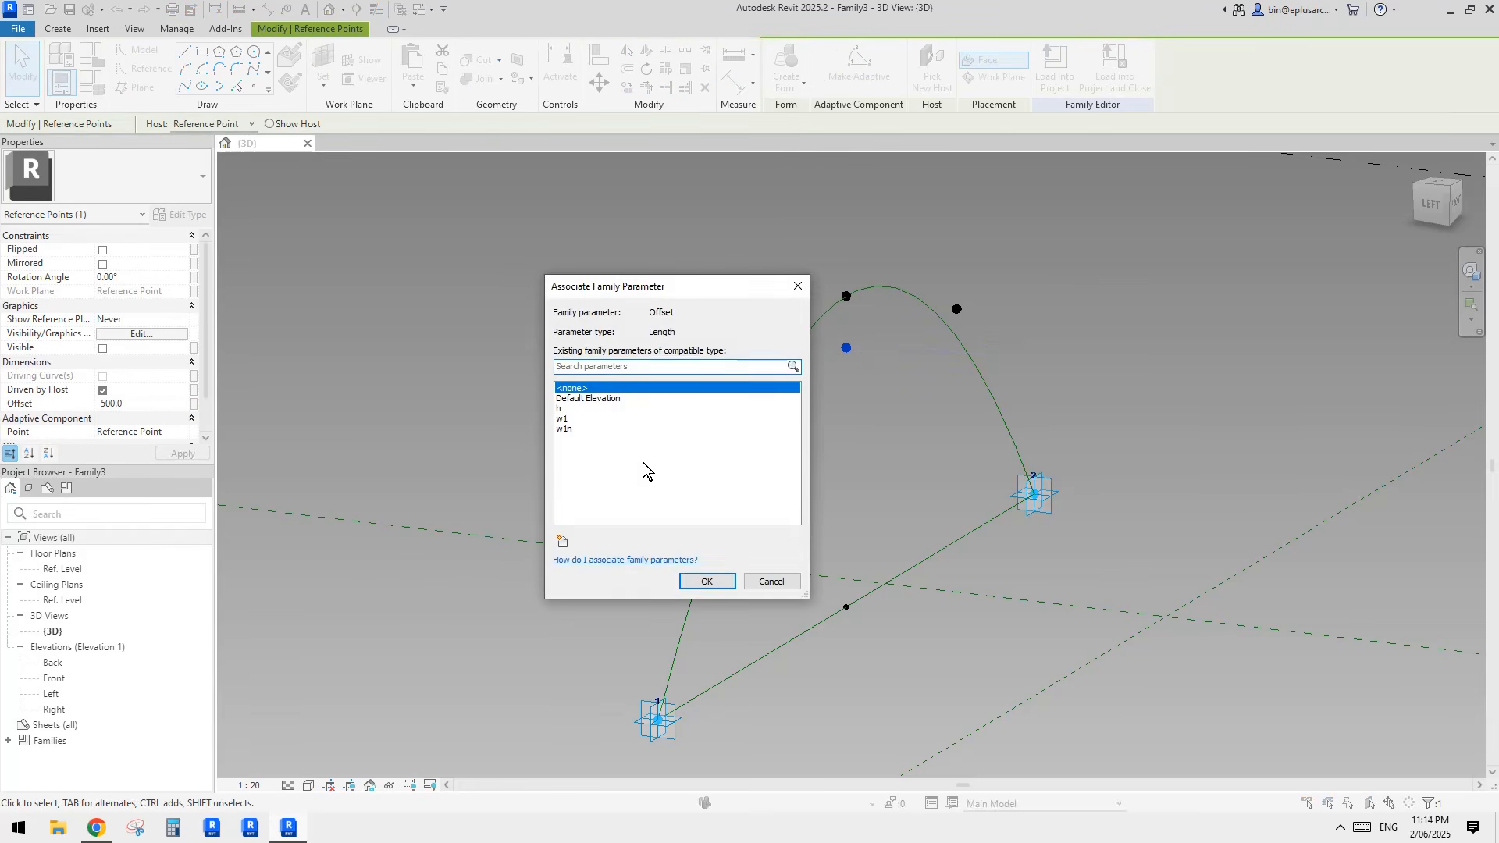
{"action": "left_click", "coordinate": [562, 541]}
{"action": "type", "text": "h1"}
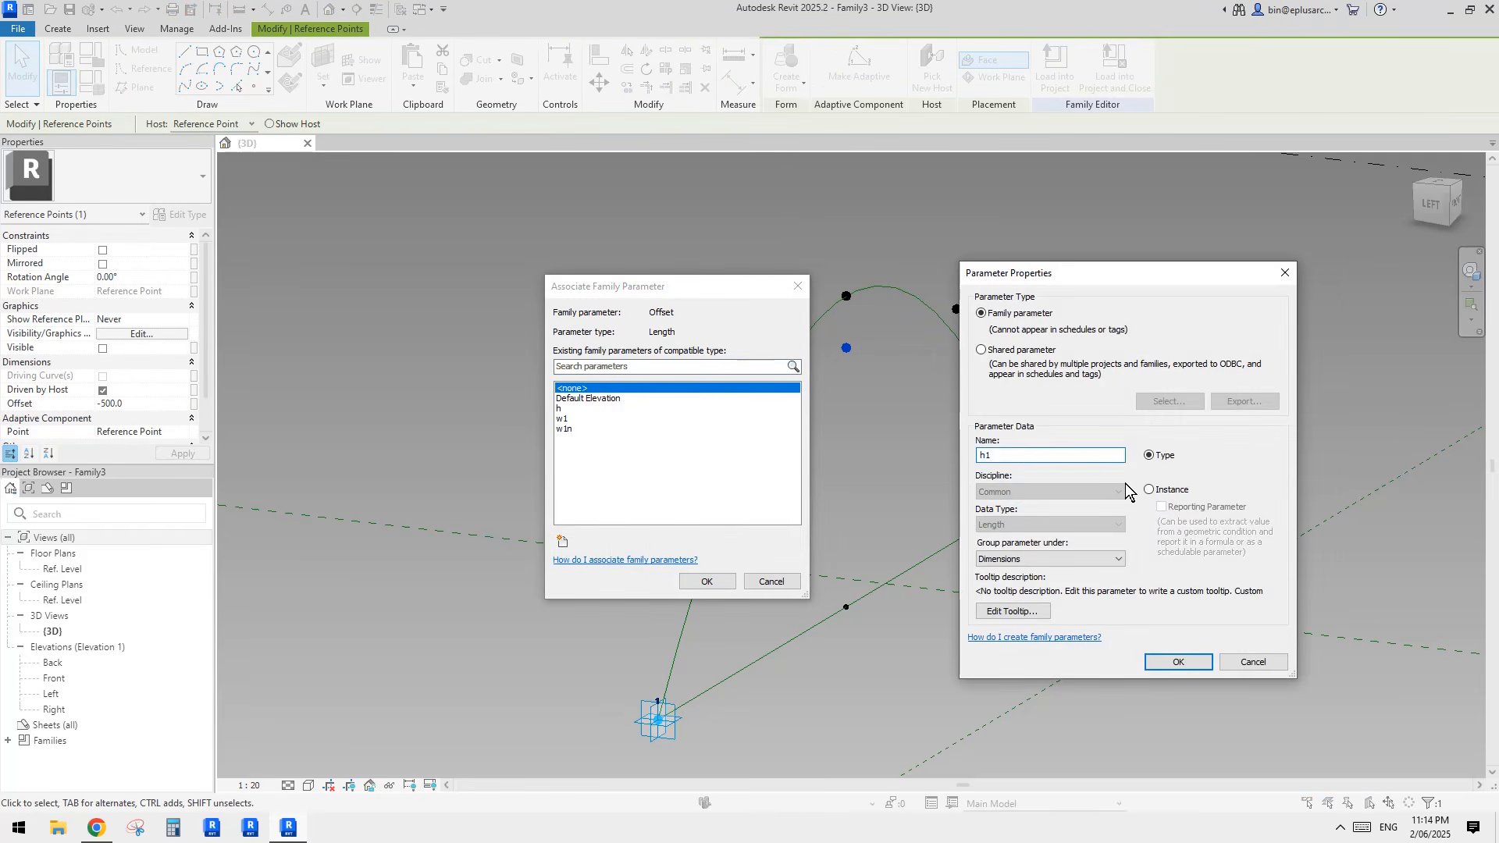
{"action": "left_click", "coordinate": [1166, 663]}
{"action": "left_click", "coordinate": [730, 578]}
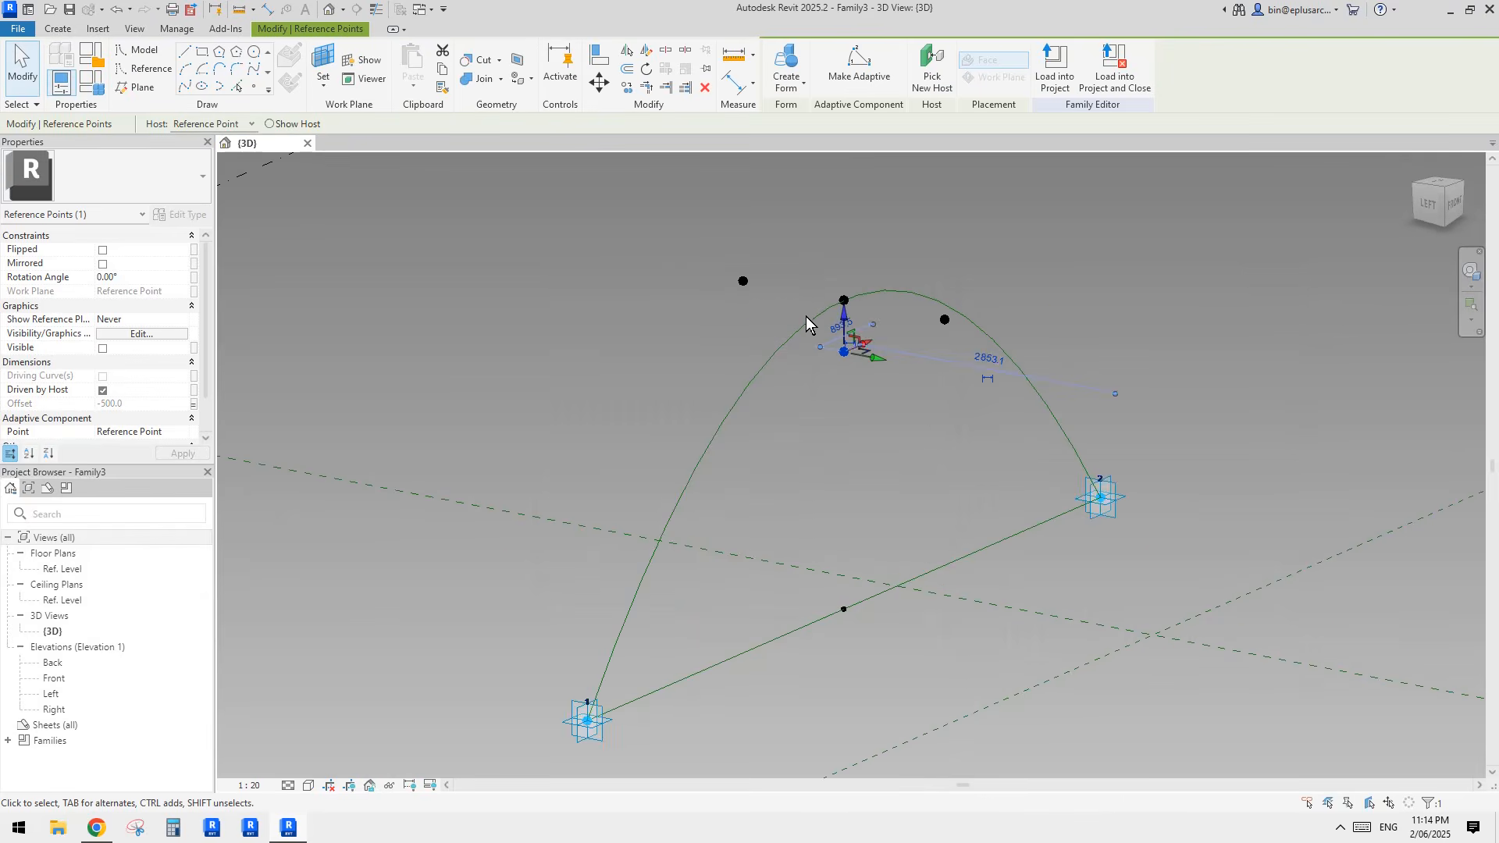
Step: Draw a spline through the two width points and the lower hosted point
{"action": "scroll", "coordinate": [806, 315], "scroll_direction": "up", "scroll_amount": 2}
{"action": "left_click", "coordinate": [831, 354]}
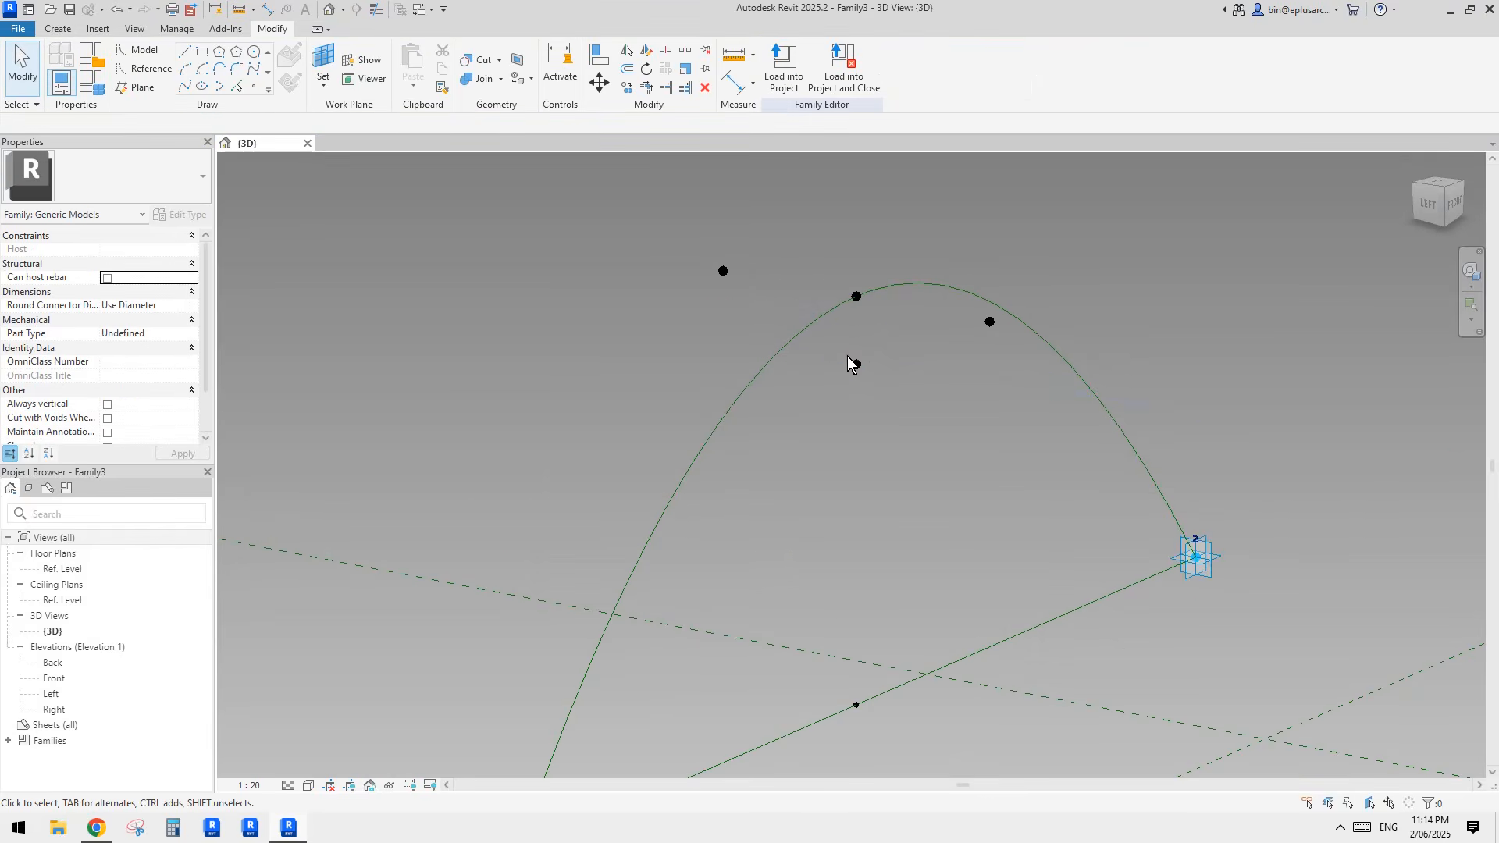
{"action": "left_click", "coordinate": [856, 364]}
{"action": "left_click_drag", "start_coordinate": [960, 260], "coordinate": [1013, 352], "text": "ctrl"}
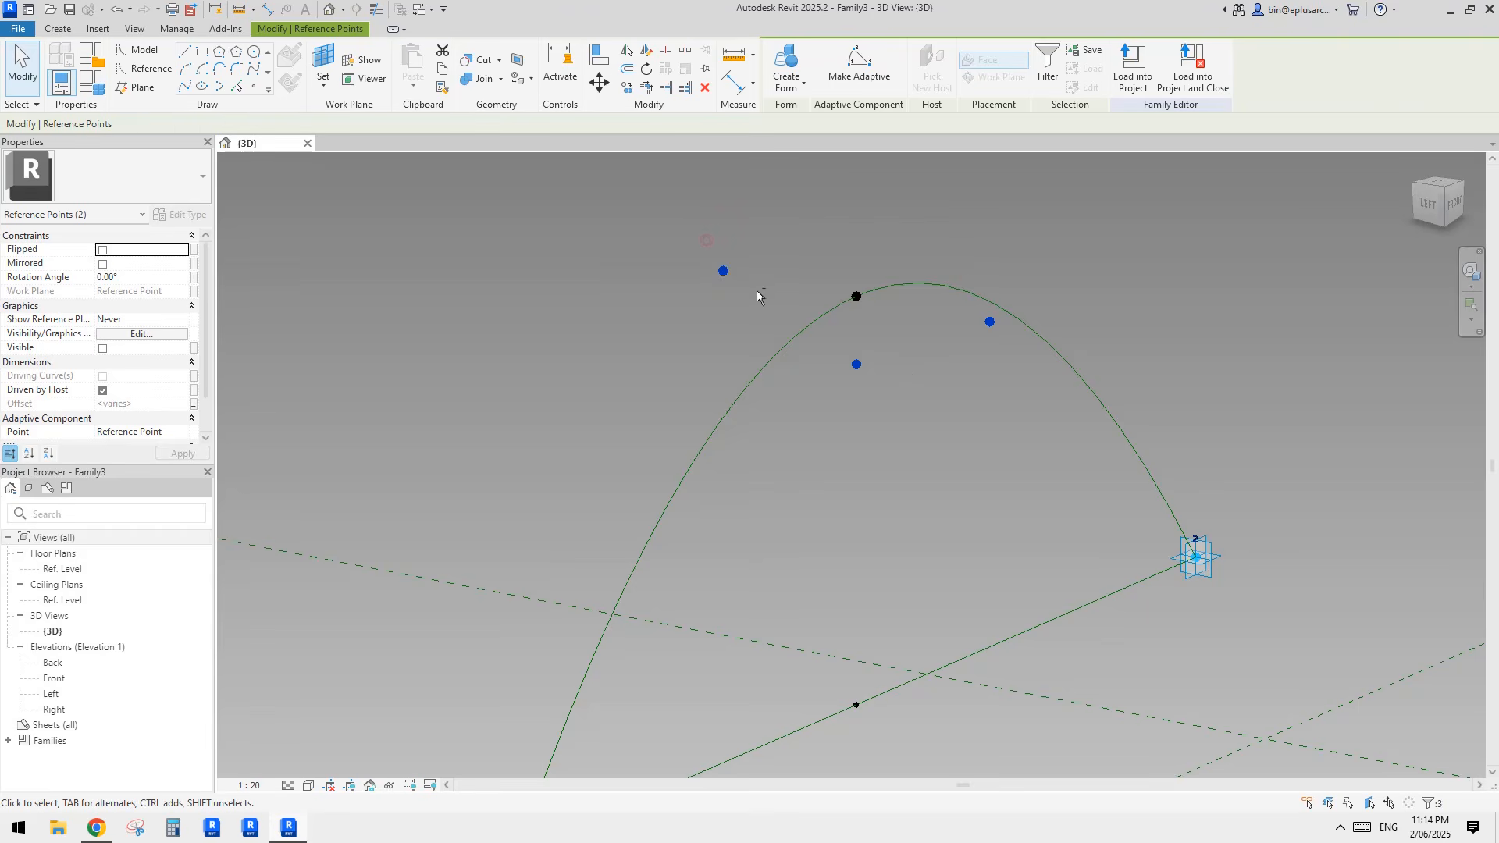
{"action": "mouse_move", "coordinate": [646, 289]}
{"action": "middle_mouse_down"}
{"action": "mouse_move", "coordinate": [649, 303]}
{"action": "mouse_move", "coordinate": [636, 281]}
{"action": "middle_mouse_up"}
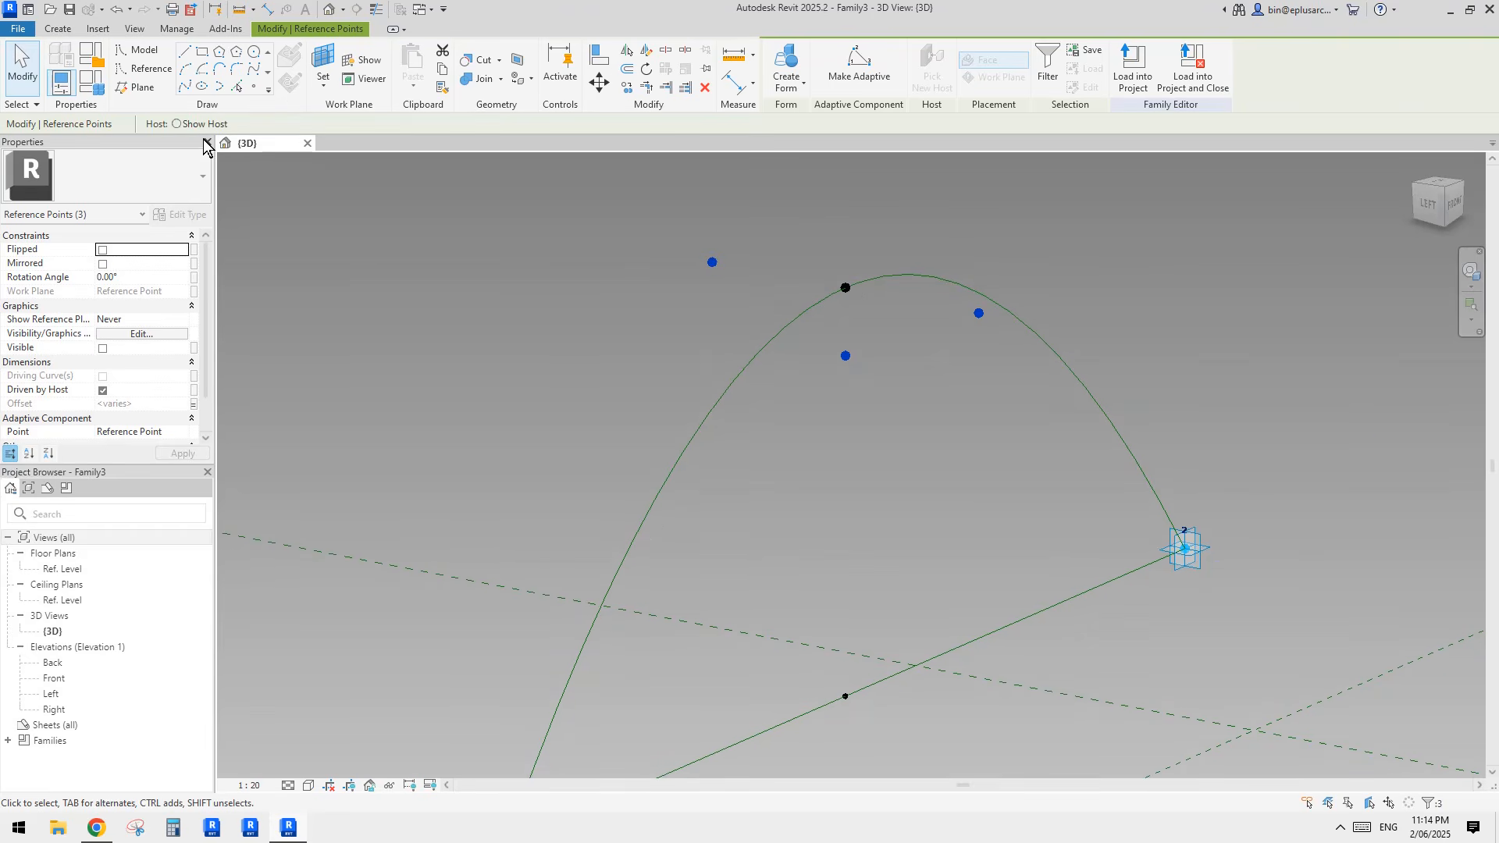
{"action": "left_click", "coordinate": [186, 89]}
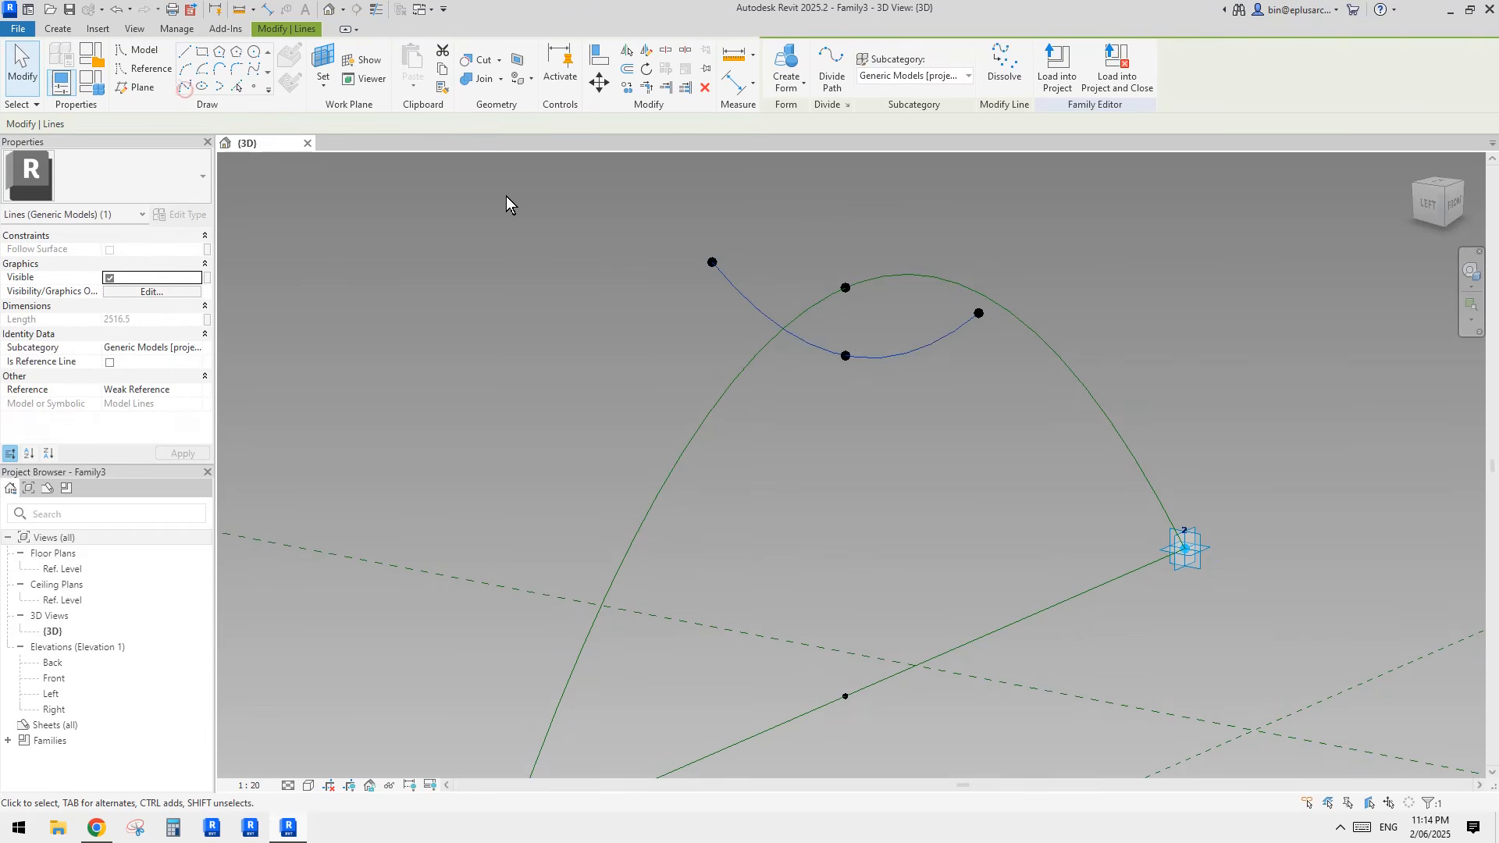
Step: Convert the new cross spline into a reference line
{"action": "left_click", "coordinate": [111, 362]}
{"action": "middle_click_drag", "start_coordinate": [676, 328], "coordinate": [824, 349]}
{"action": "left_click", "coordinate": [824, 351]}
{"action": "scroll", "coordinate": [912, 359], "scroll_direction": "down", "scroll_amount": 1}
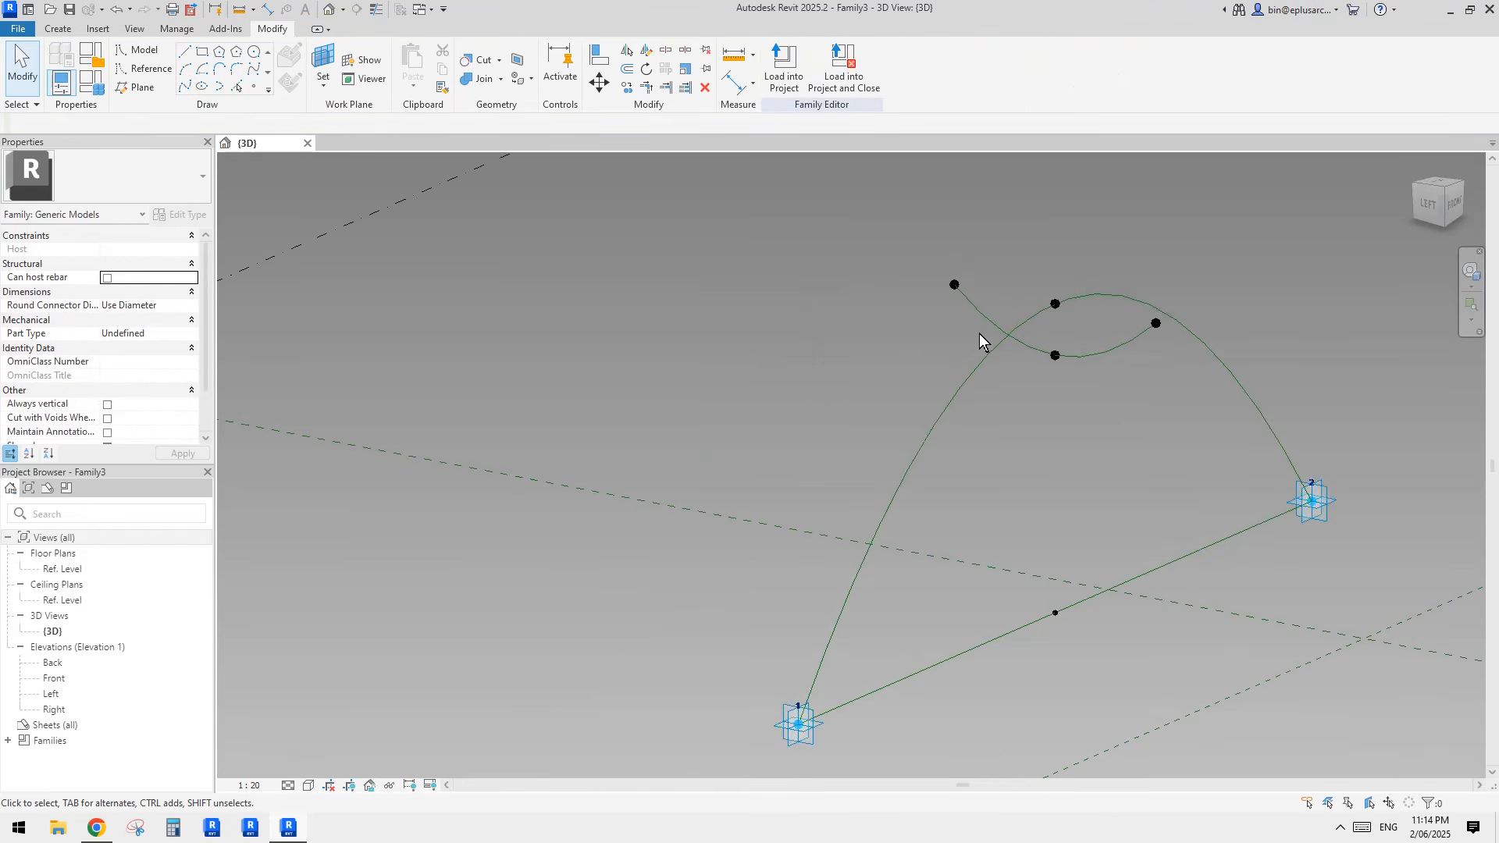
Step: Try creating a surface form from the arch and the cross spline
{"action": "mouse_move", "coordinate": [979, 334]}
{"action": "middle_mouse_down", "text": "shift"}
{"action": "mouse_move", "coordinate": [1106, 342]}
{"action": "mouse_move", "coordinate": [1110, 319]}
{"action": "mouse_move", "coordinate": [987, 325]}
{"action": "middle_mouse_up", "text": "shift"}
{"action": "middle_click_drag", "start_coordinate": [1141, 334], "coordinate": [967, 359], "text": "shift"}
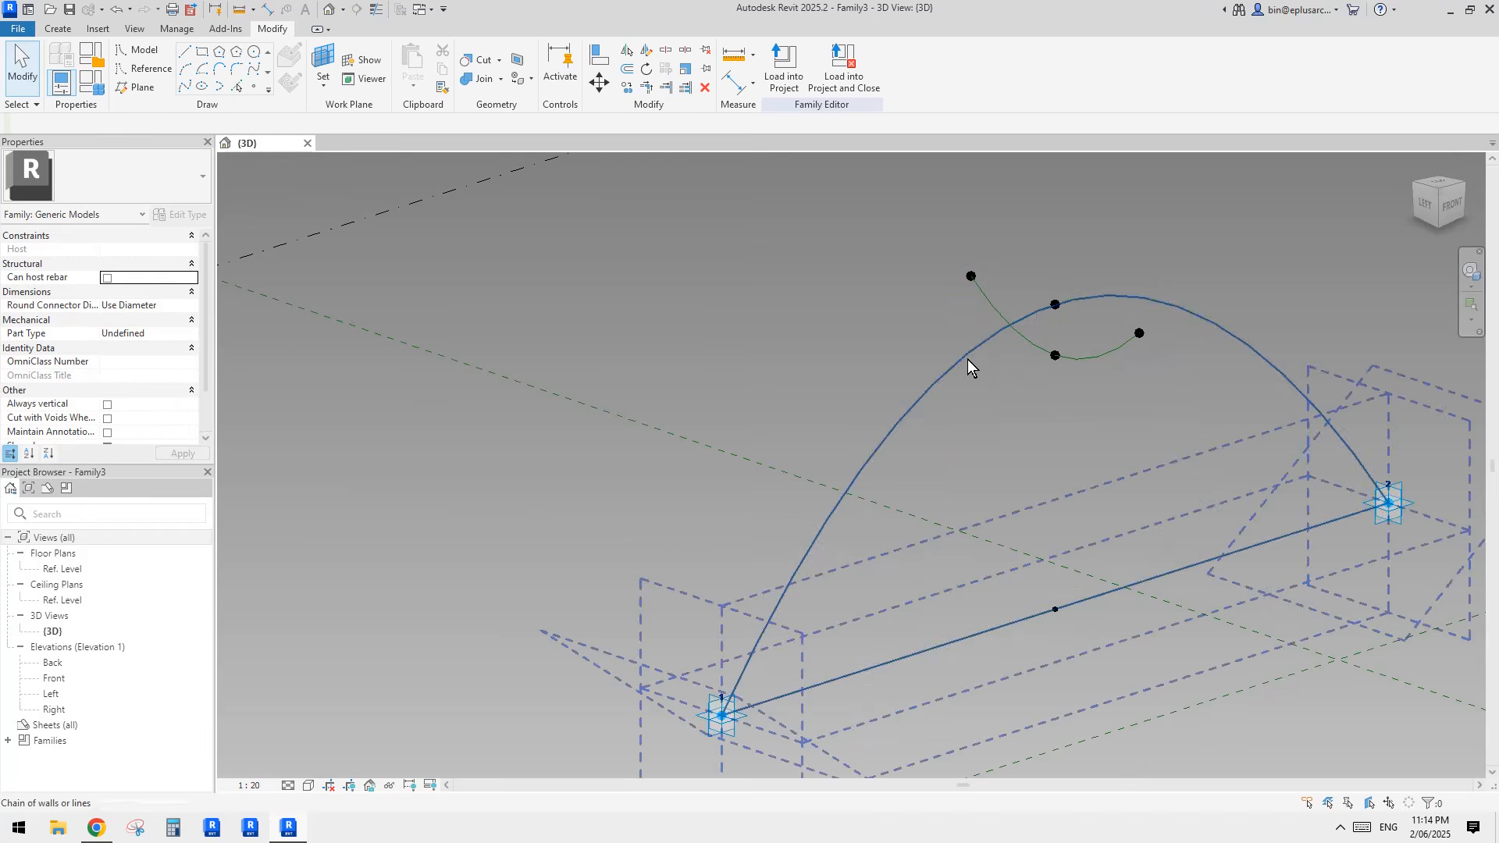
{"action": "left_click", "coordinate": [891, 387]}
{"action": "left_click", "coordinate": [1124, 352], "text": "ctrl"}
{"action": "left_click", "coordinate": [785, 69]}
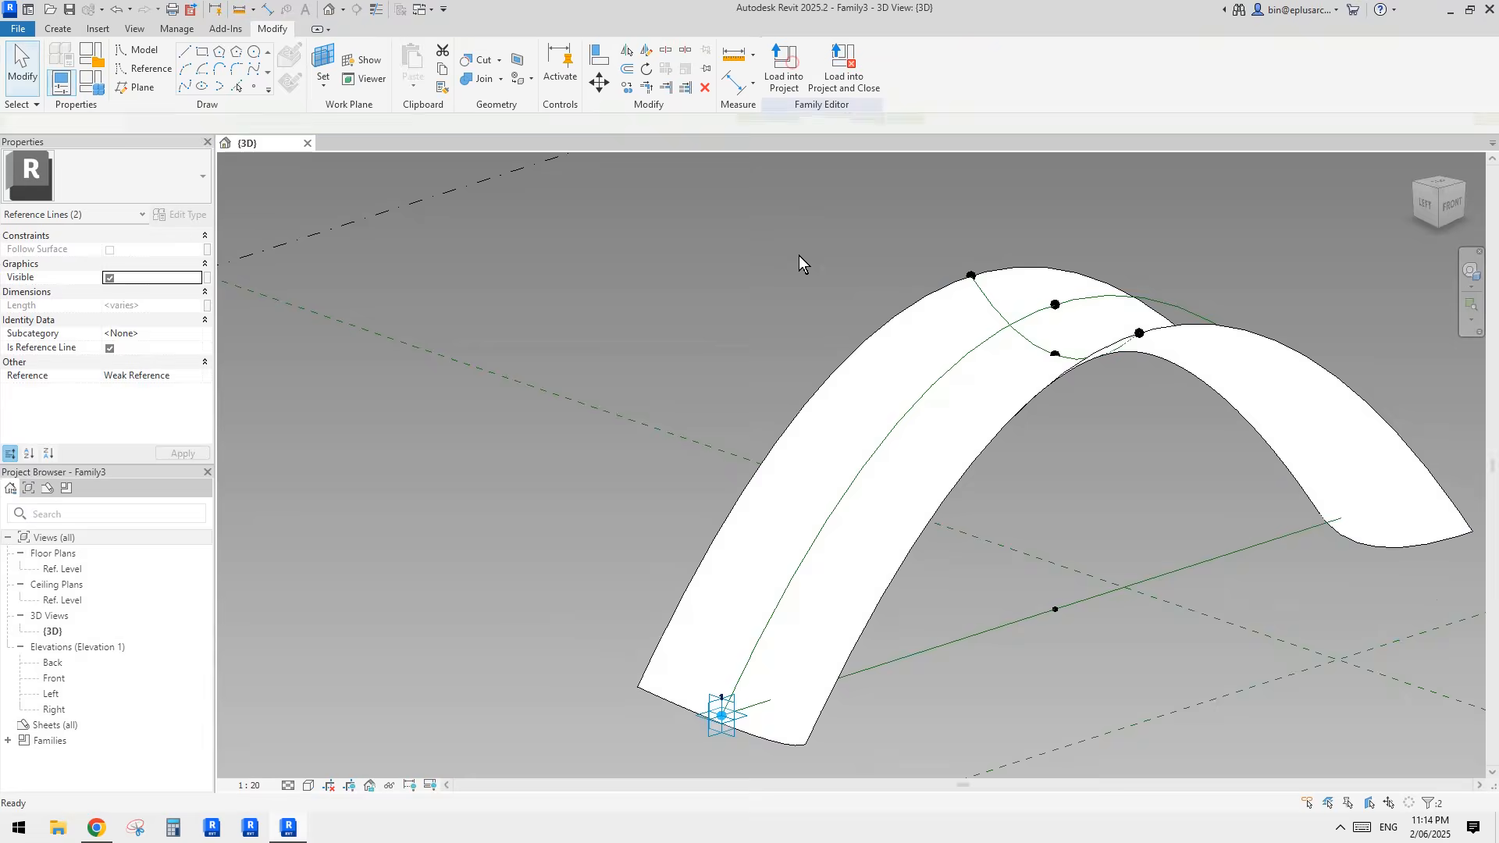
{"action": "scroll", "coordinate": [798, 255], "scroll_direction": "down", "scroll_amount": 1}
{"action": "middle_click_drag", "start_coordinate": [838, 343], "coordinate": [857, 354], "text": "shift"}
{"action": "middle_click_drag", "start_coordinate": [985, 335], "coordinate": [1119, 359], "text": "shift"}
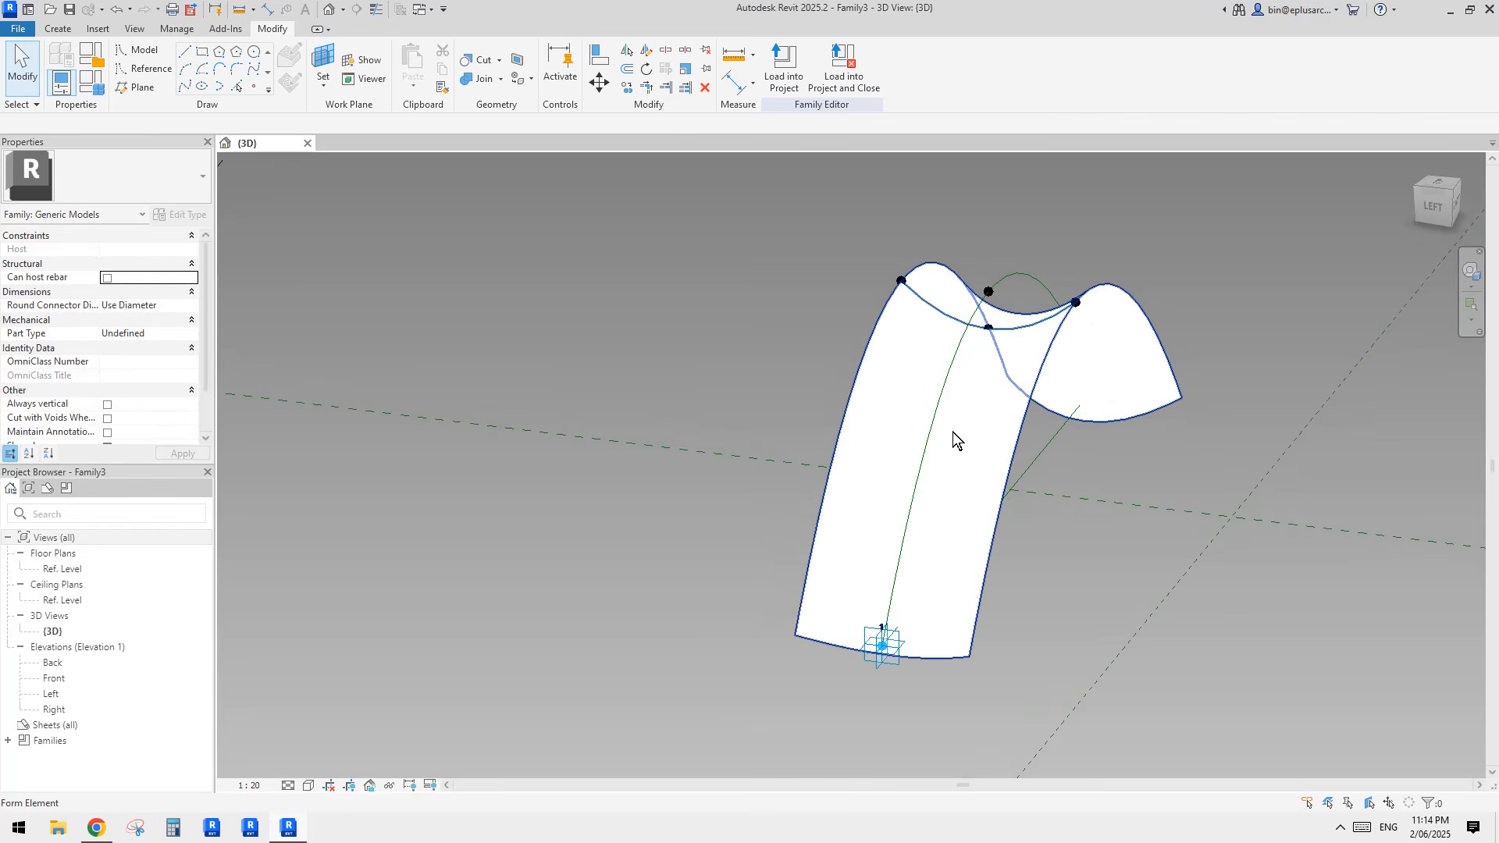
{"action": "middle_click_drag", "start_coordinate": [952, 432], "coordinate": [978, 401], "text": "shift"}
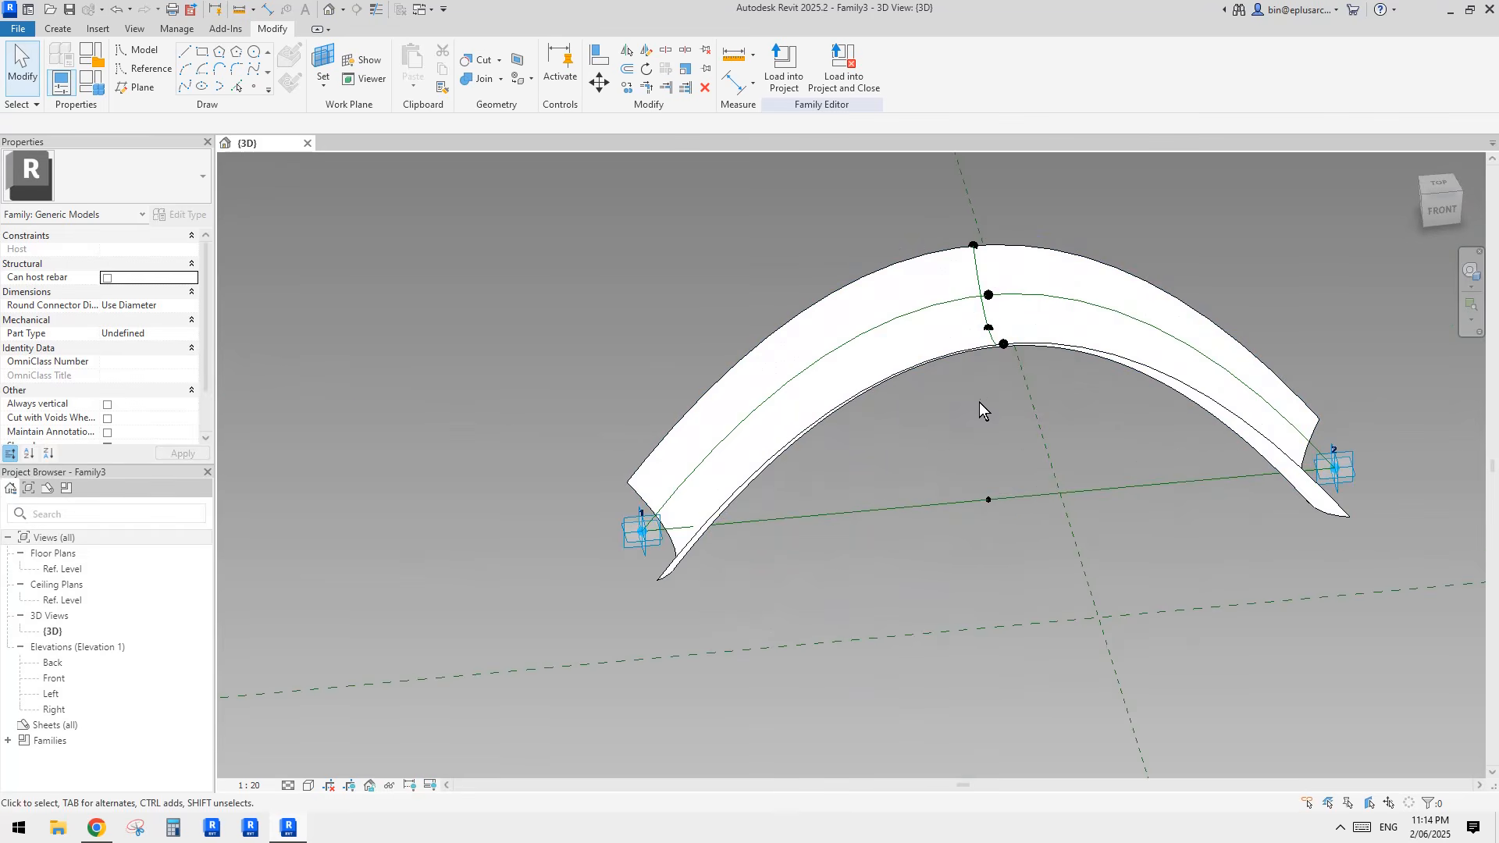
{"action": "middle_click_drag", "start_coordinate": [732, 527], "coordinate": [822, 573], "text": "shift"}
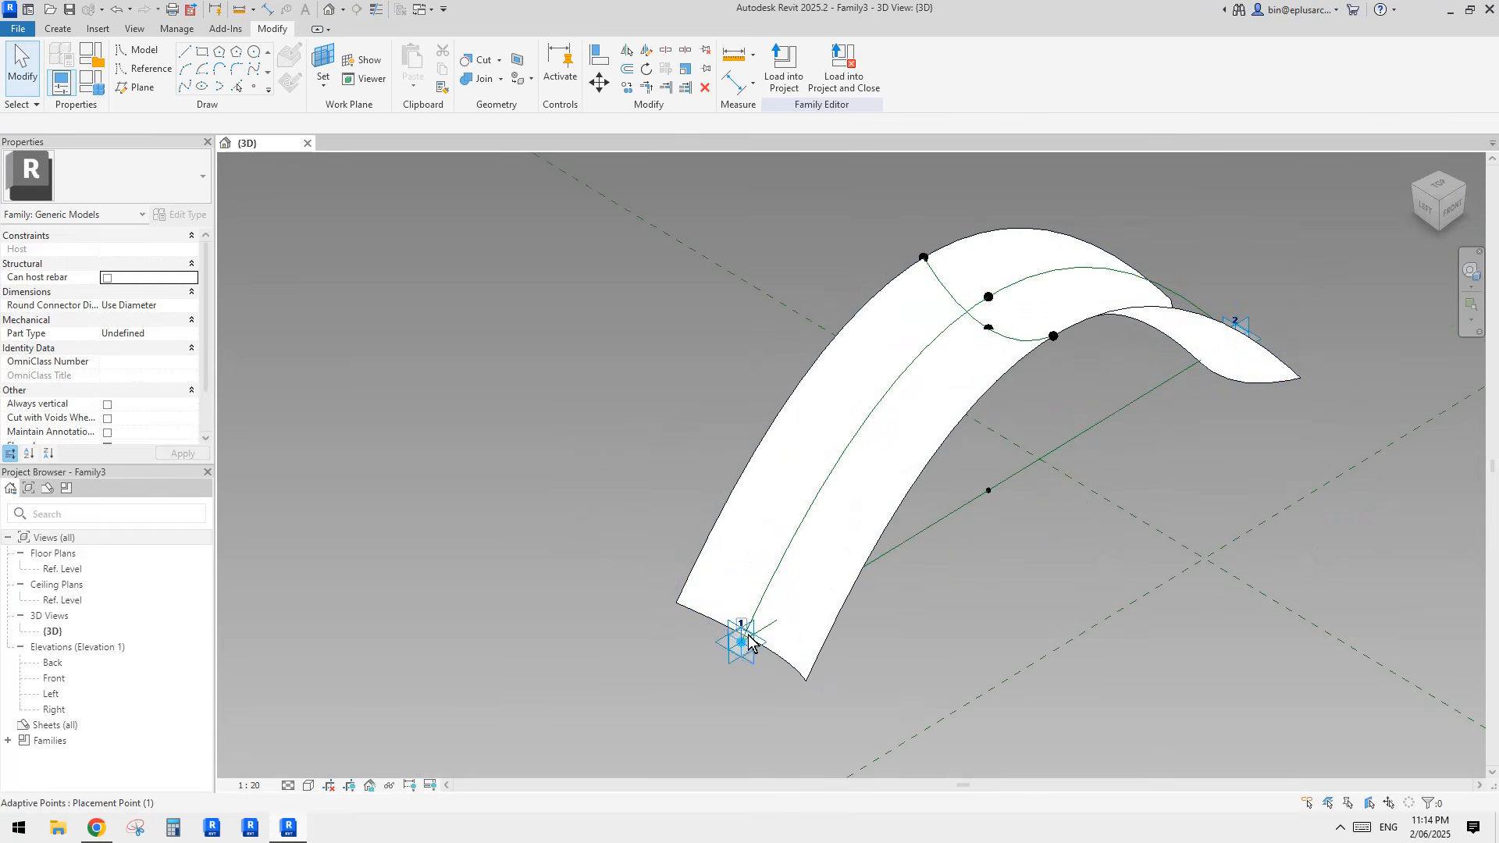
{"action": "middle_click_drag", "start_coordinate": [799, 638], "coordinate": [899, 601], "text": "shift"}
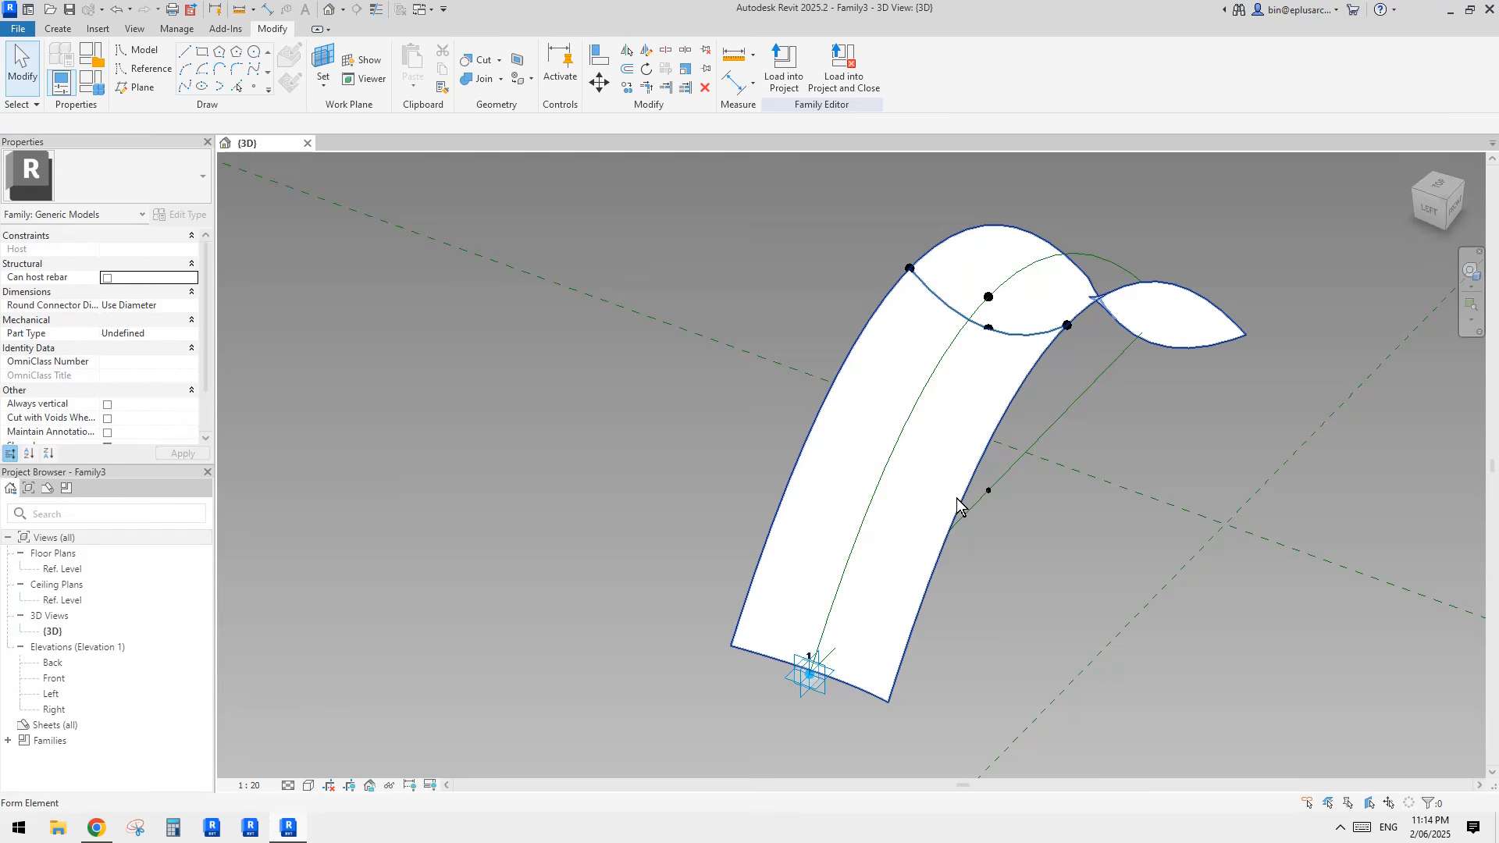
{"action": "key", "text": "ctrl+z"}
Step: Copy the cross spline and its four reference points to the open area beside the arch
{"action": "middle_click_drag", "start_coordinate": [955, 494], "coordinate": [984, 393], "text": "shift"}
{"action": "scroll", "coordinate": [976, 394], "scroll_direction": "down", "scroll_amount": 1}
{"action": "left_click_drag", "start_coordinate": [850, 231], "coordinate": [1056, 401]}
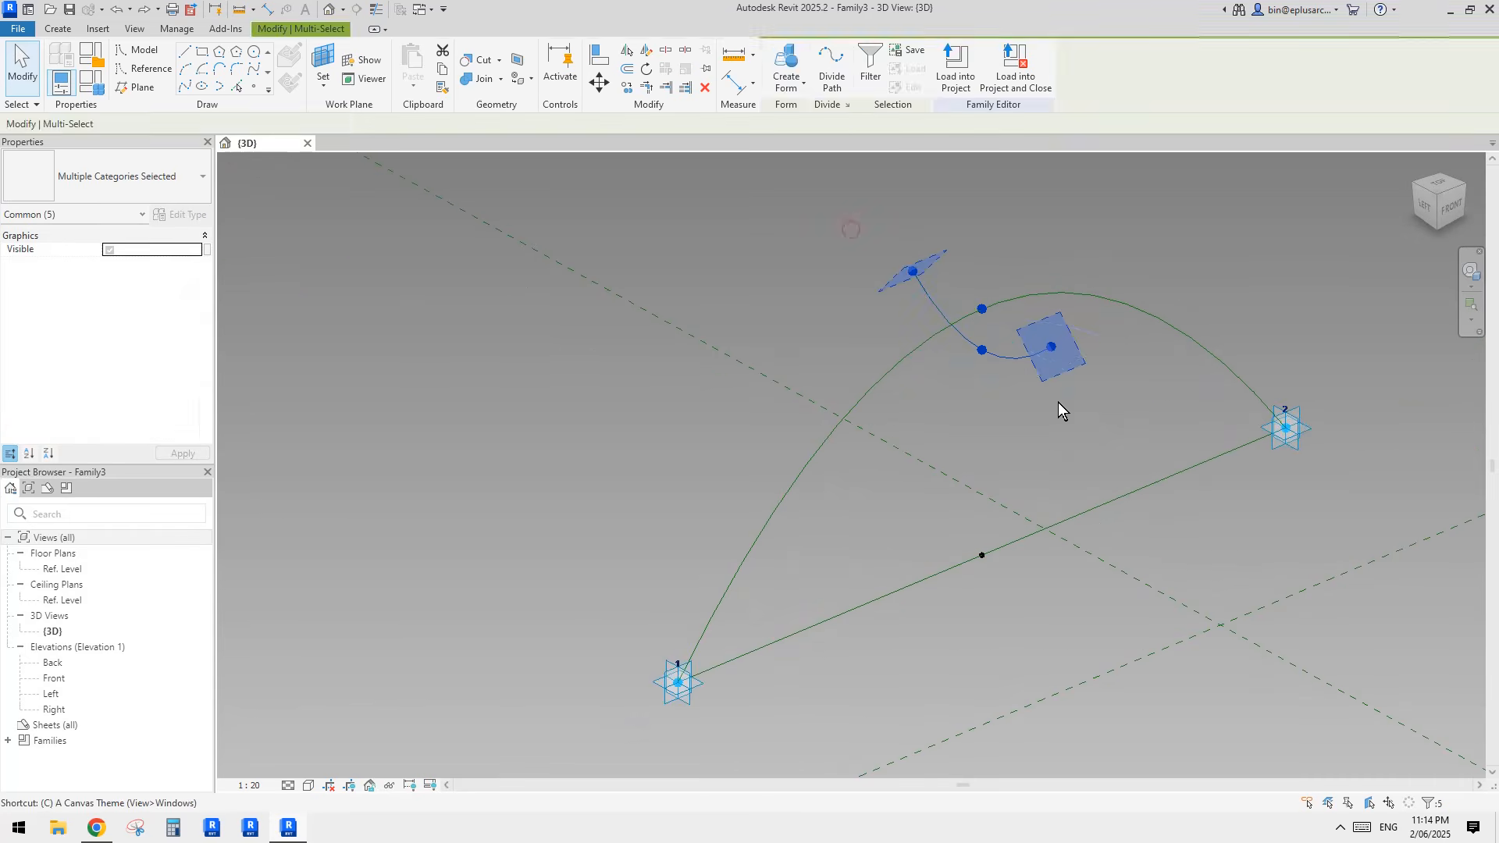
{"action": "key", "text": "c"}
{"action": "key", "text": "o"}
{"action": "left_click", "coordinate": [1006, 387]}
{"action": "left_click", "coordinate": [717, 373]}
Step: Try moving the copied raised point toward the arch, and undo both the move and the copy
{"action": "left_click", "coordinate": [694, 292]}
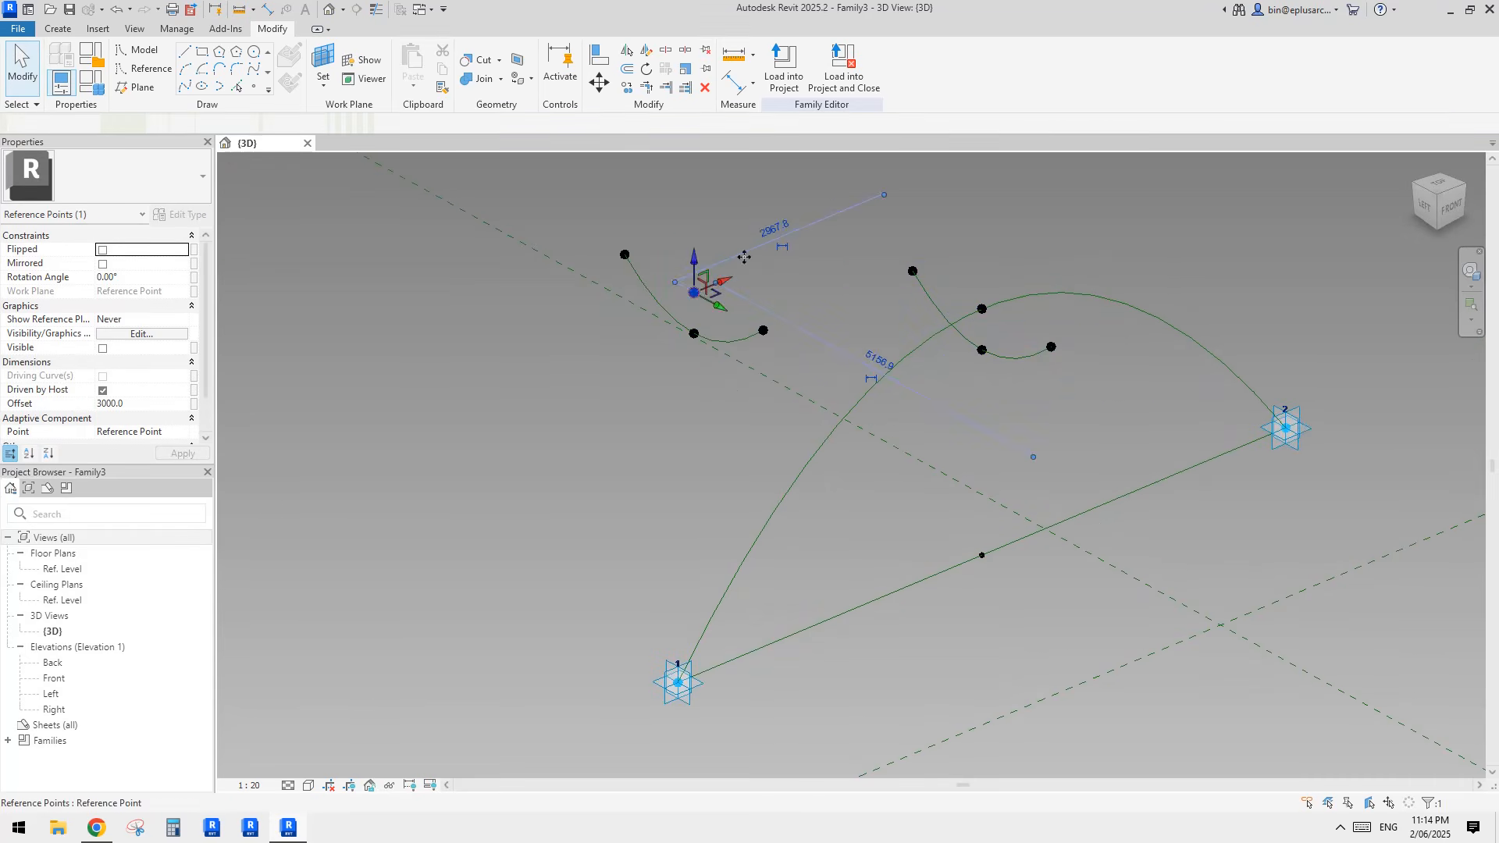
{"action": "left_click_drag", "start_coordinate": [694, 293], "coordinate": [795, 242]}
{"action": "middle_click_drag", "start_coordinate": [875, 302], "coordinate": [868, 350]}
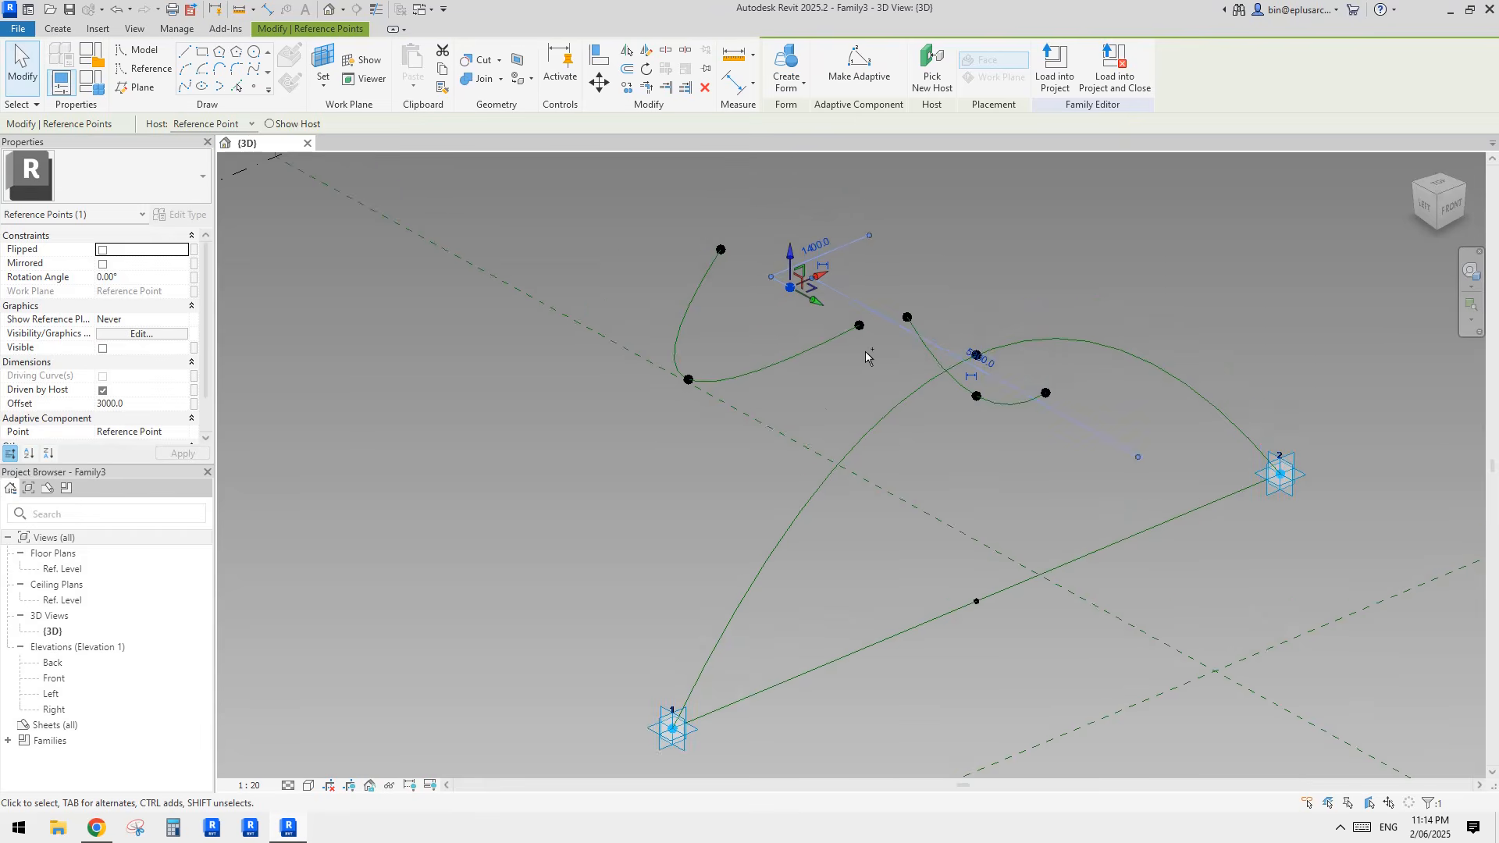
{"action": "key", "text": "ctrl+z"}
{"action": "key", "text": "ctrl+z"}
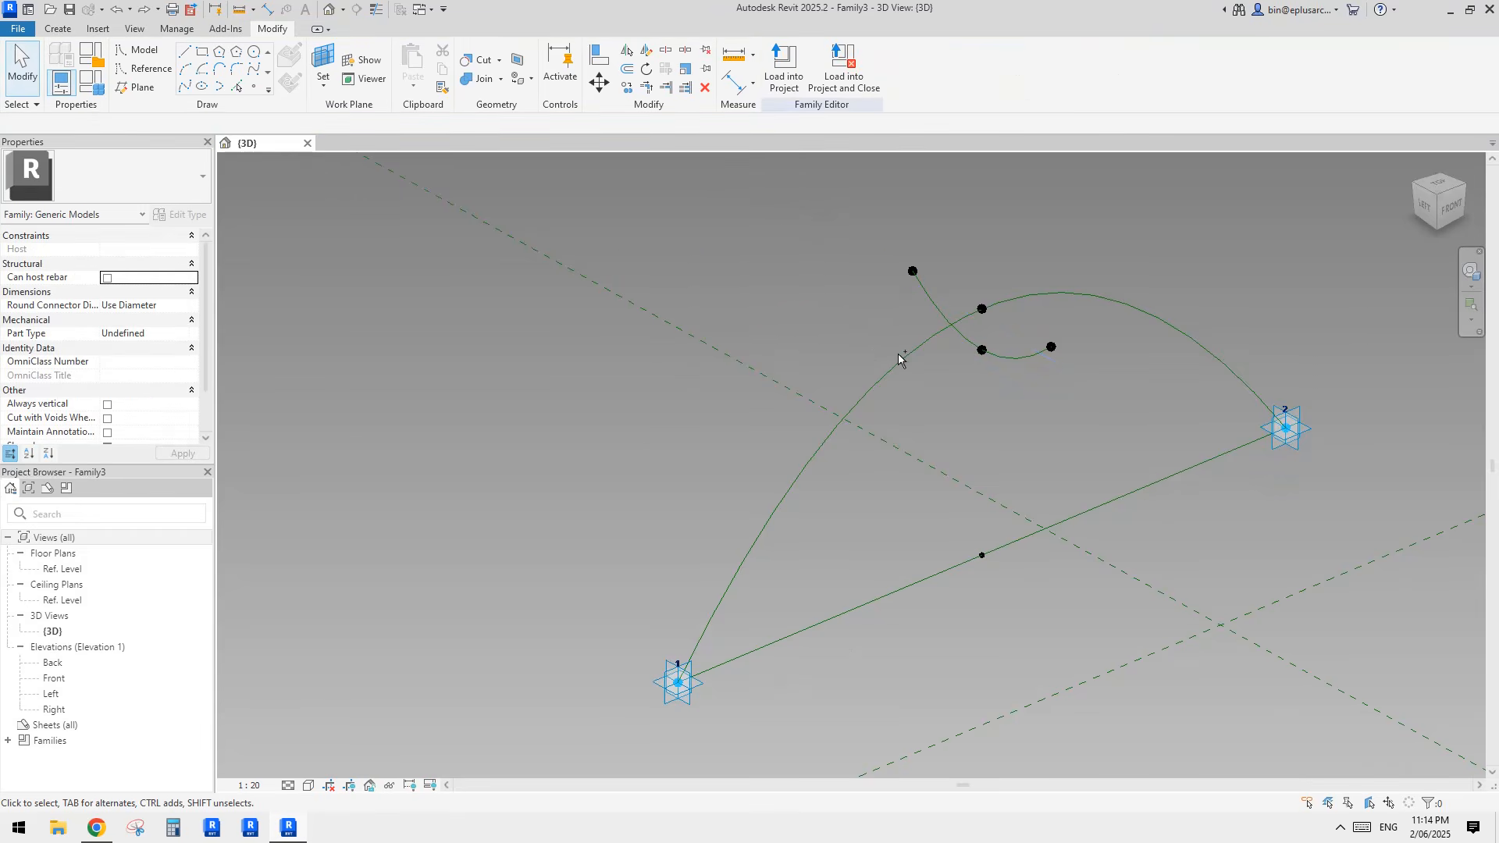
Step: Dissolve the cross reference spline so that only its reference points remain
{"action": "scroll", "coordinate": [1008, 351], "scroll_direction": "up", "scroll_amount": 1}
{"action": "left_click", "coordinate": [1018, 360]}
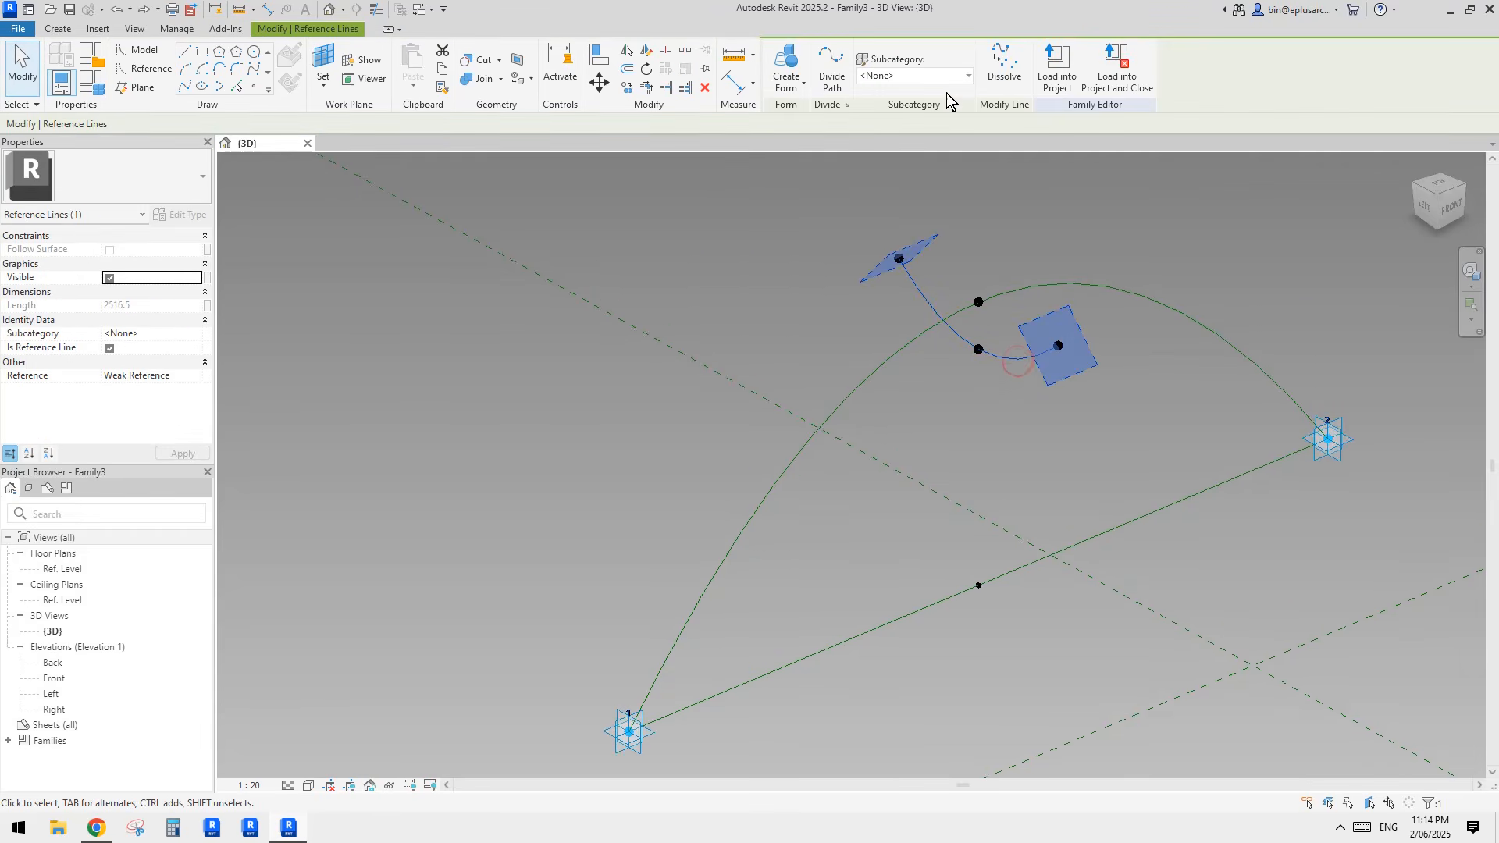
{"action": "left_click", "coordinate": [999, 72]}
Step: Copy the four reference points beside the arch without the spline and shift the copied raised point
{"action": "left_click_drag", "start_coordinate": [815, 221], "coordinate": [1137, 405]}
{"action": "key", "text": "c"}
{"action": "key", "text": "o"}
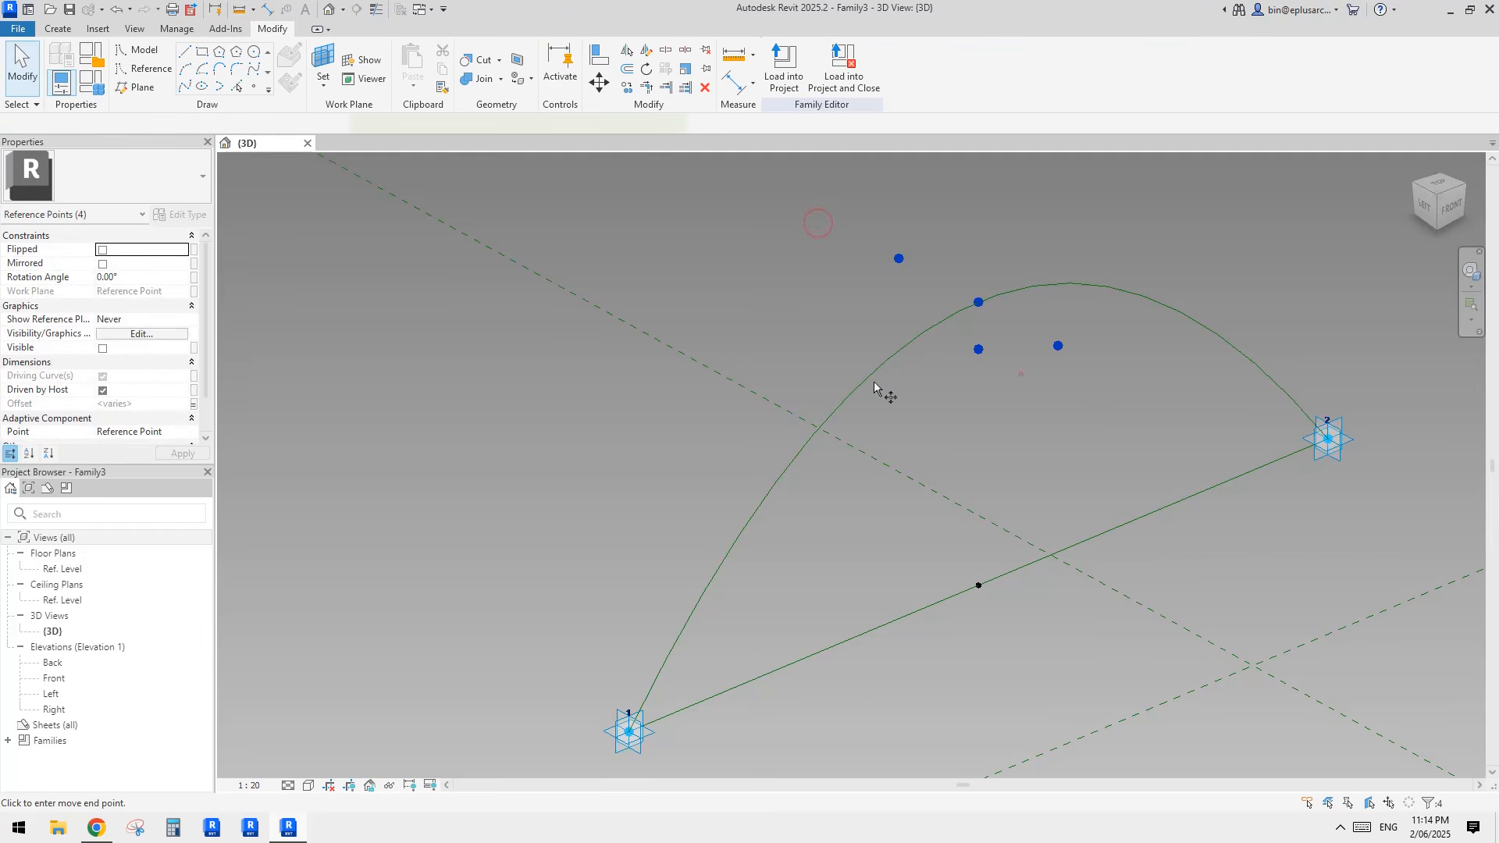
{"action": "left_click", "coordinate": [1022, 373]}
{"action": "left_click", "coordinate": [700, 379]}
{"action": "left_click", "coordinate": [656, 309]}
{"action": "left_click_drag", "start_coordinate": [686, 296], "coordinate": [741, 274]}
{"action": "middle_click_drag", "start_coordinate": [808, 326], "coordinate": [759, 338]}
{"action": "scroll", "coordinate": [737, 334], "scroll_direction": "down", "scroll_amount": 1}
{"action": "key", "text": "Escape"}
{"action": "scroll", "coordinate": [746, 330], "scroll_direction": "up", "scroll_amount": 1}
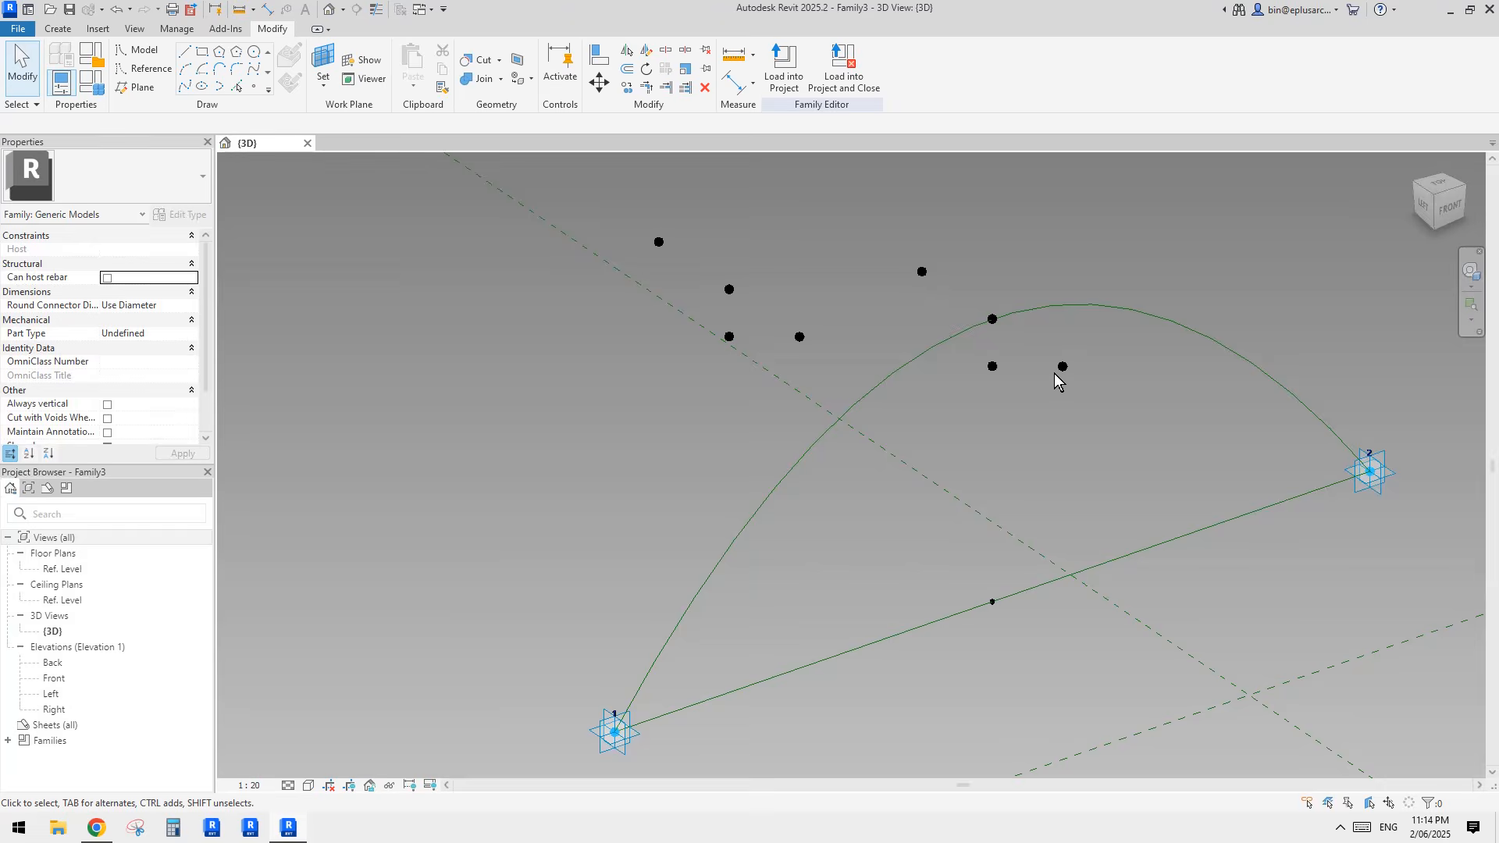
{"action": "middle_click_drag", "start_coordinate": [1055, 381], "coordinate": [776, 334], "text": "shift"}
{"action": "left_click_drag", "start_coordinate": [728, 302], "coordinate": [697, 315]}
{"action": "left_click", "coordinate": [801, 356]}
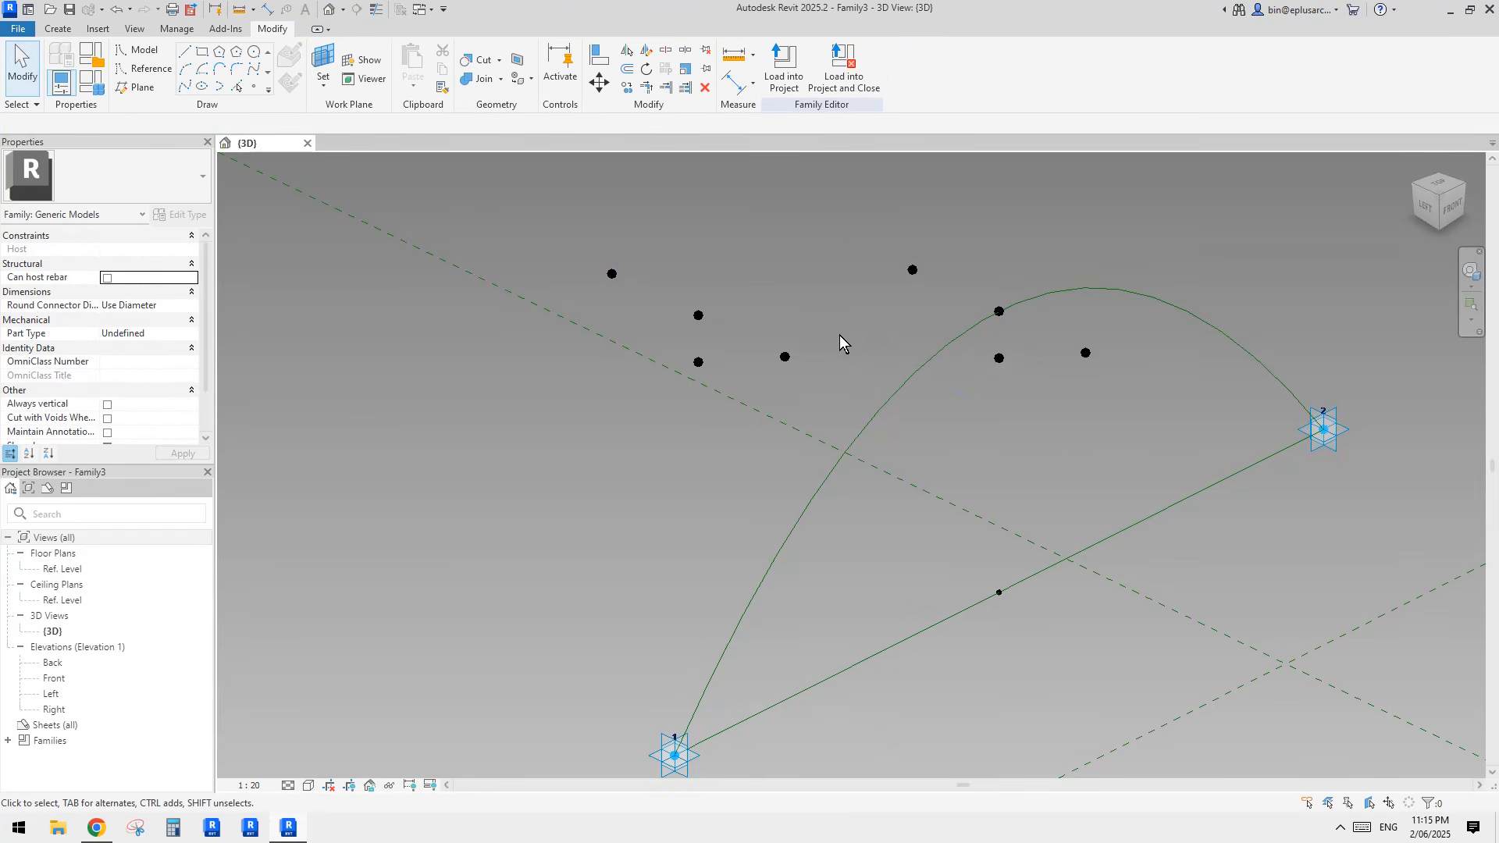
{"action": "middle_click_drag", "start_coordinate": [830, 324], "coordinate": [859, 339]}
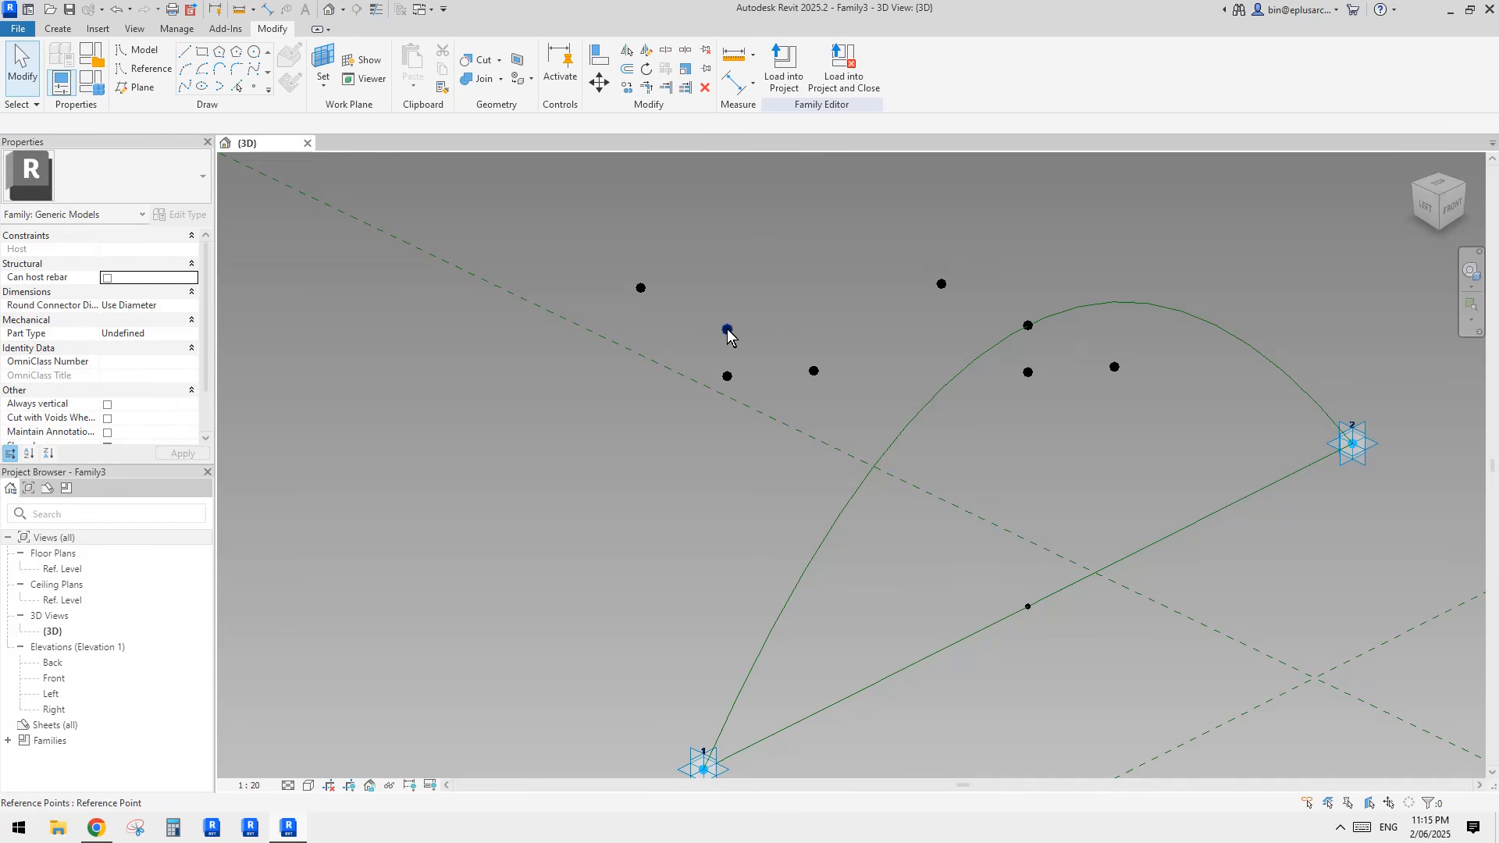
{"action": "mouse_move", "coordinate": [751, 378]}
{"action": "middle_mouse_down", "text": "shift"}
{"action": "mouse_move", "coordinate": [769, 324]}
{"action": "mouse_move", "coordinate": [741, 360]}
{"action": "middle_mouse_up", "text": "shift"}
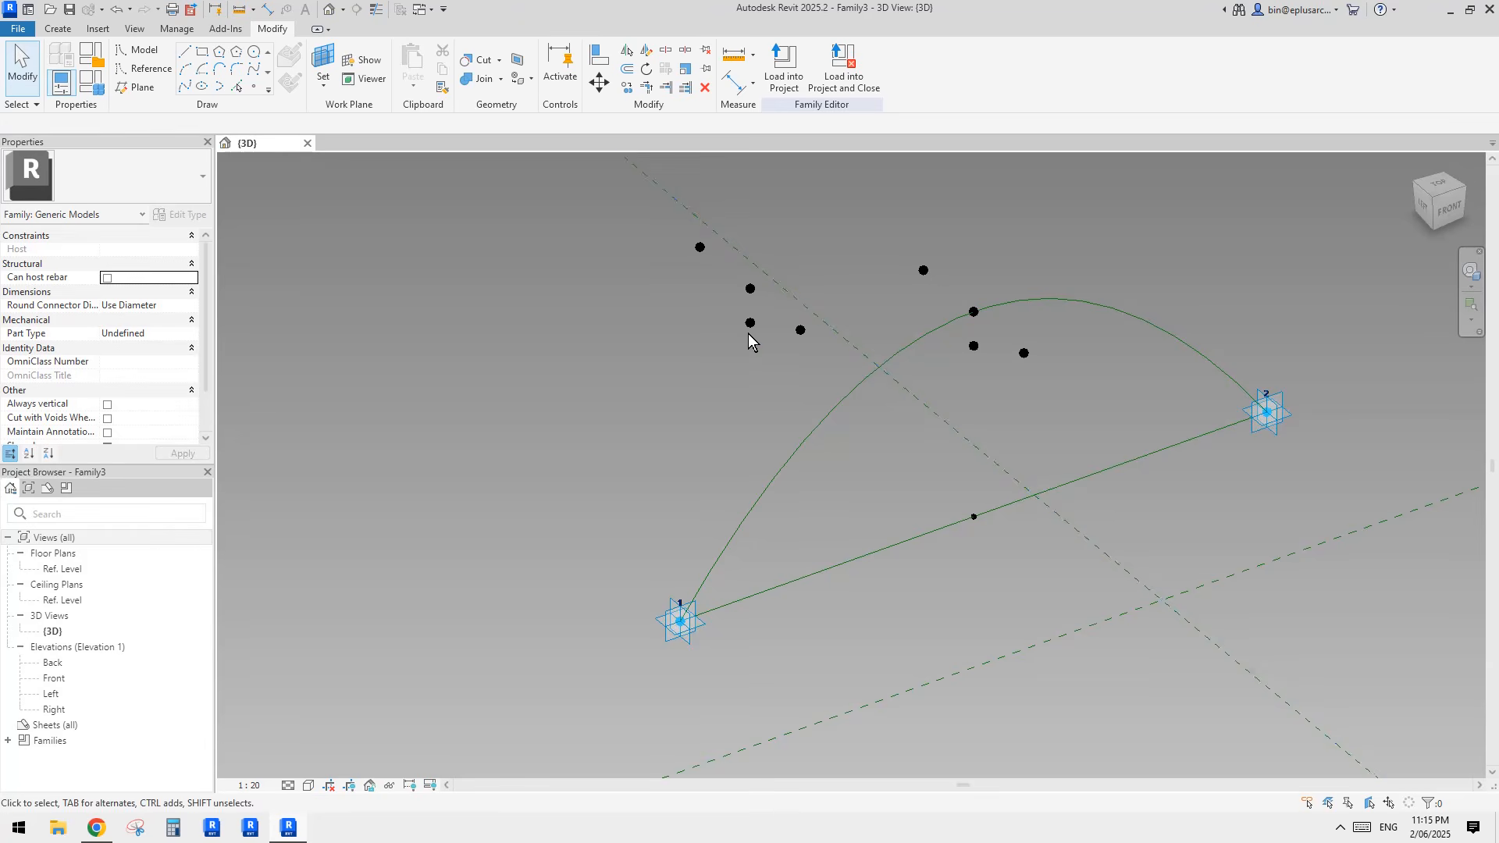
{"action": "middle_click_drag", "start_coordinate": [817, 325], "coordinate": [762, 325], "text": "shift"}
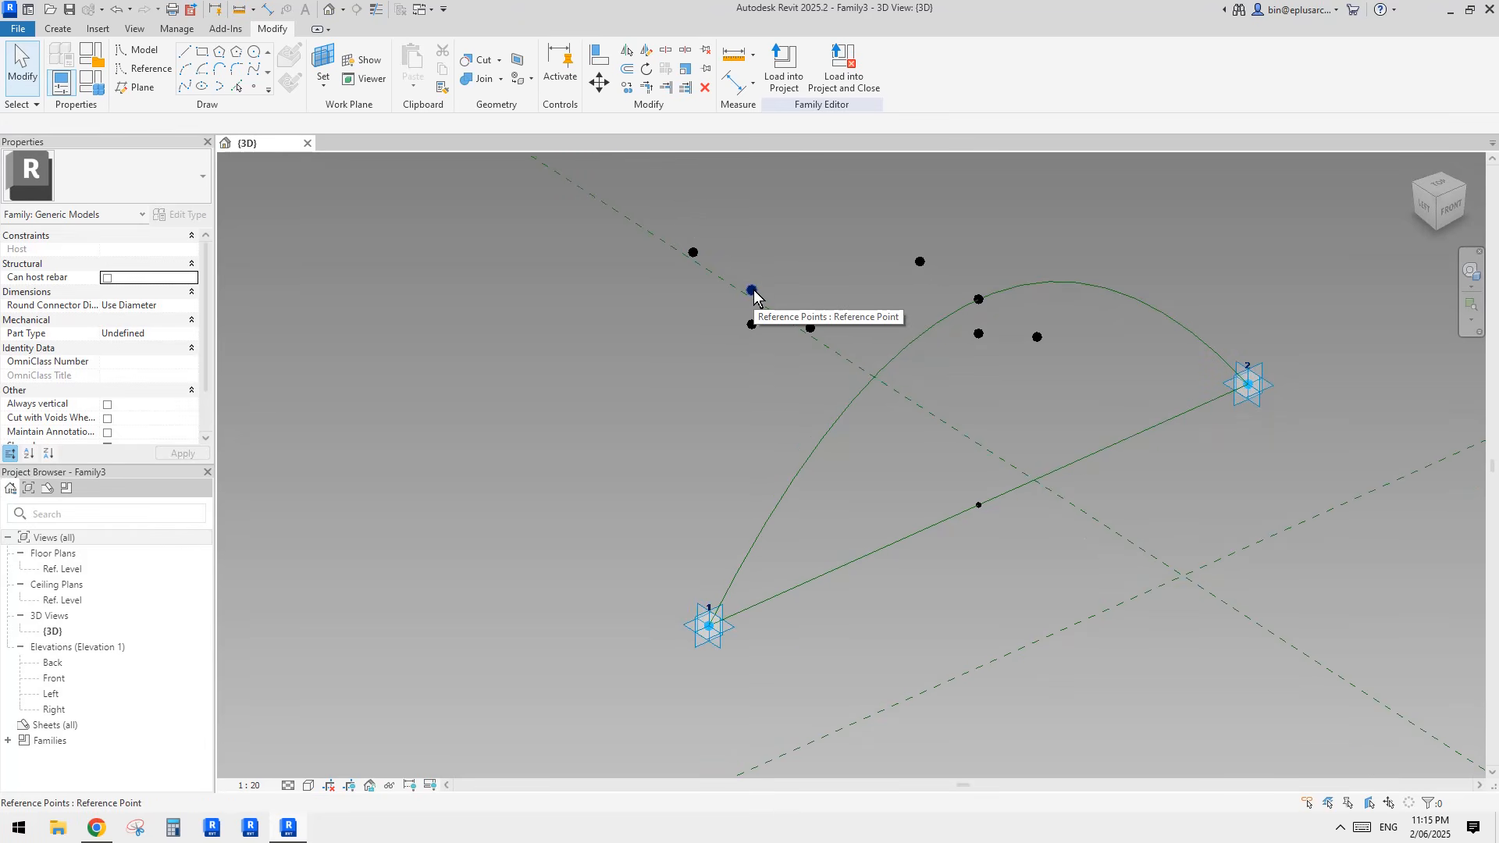
{"action": "mouse_move", "coordinate": [752, 295]}
{"action": "middle_mouse_down", "text": "shift"}
{"action": "mouse_move", "coordinate": [818, 336]}
{"action": "mouse_move", "coordinate": [779, 316]}
{"action": "mouse_move", "coordinate": [793, 298]}
{"action": "mouse_move", "coordinate": [769, 293]}
{"action": "middle_mouse_up", "text": "shift"}
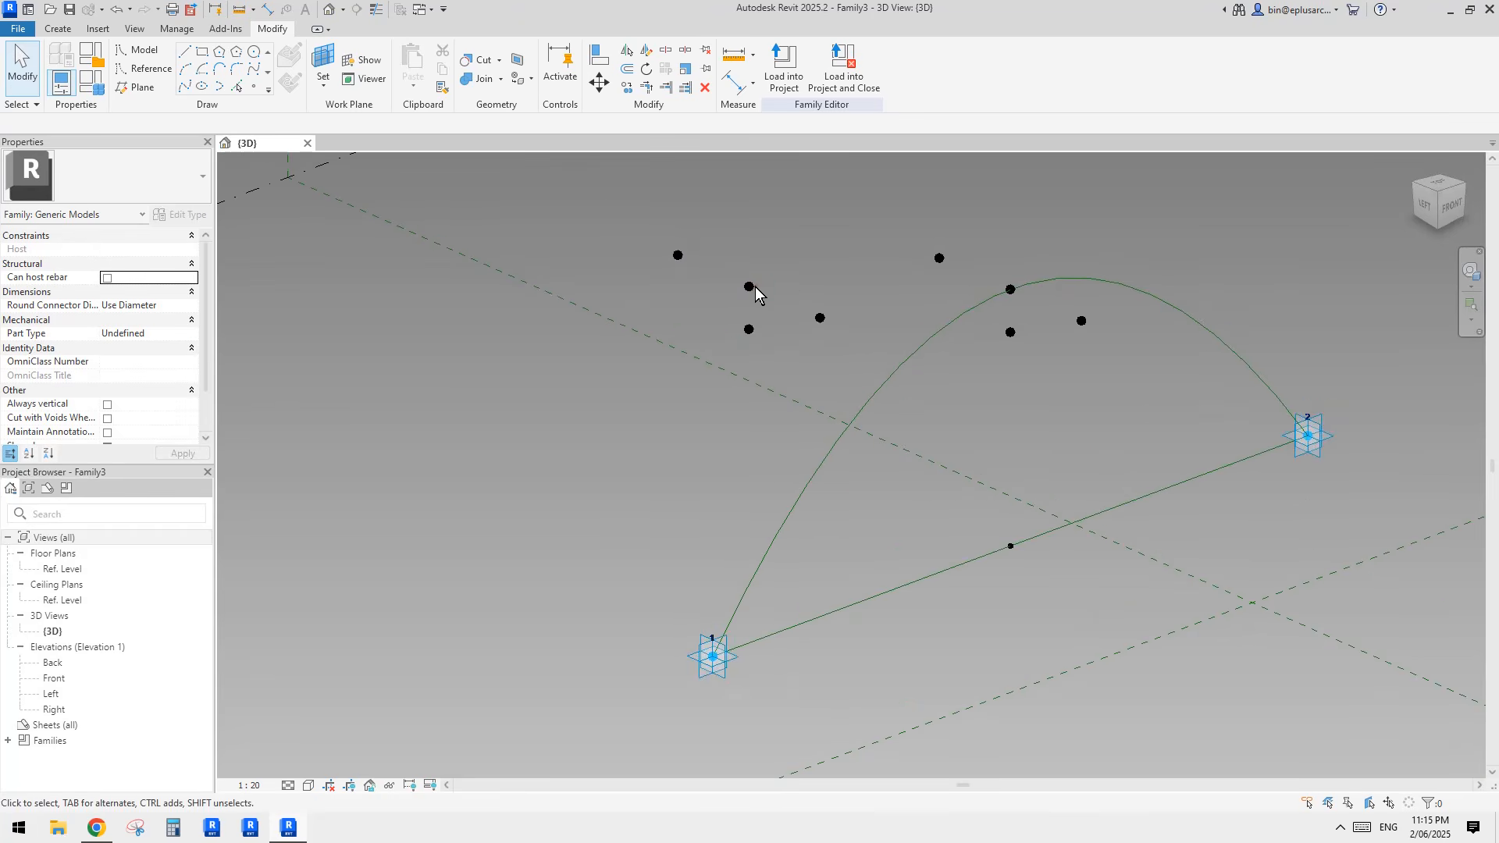
Step: Try moving the copied raised point and rehosting it onto the lower part of the arch
{"action": "left_click", "coordinate": [747, 287]}
{"action": "left_click_drag", "start_coordinate": [749, 287], "coordinate": [788, 294]}
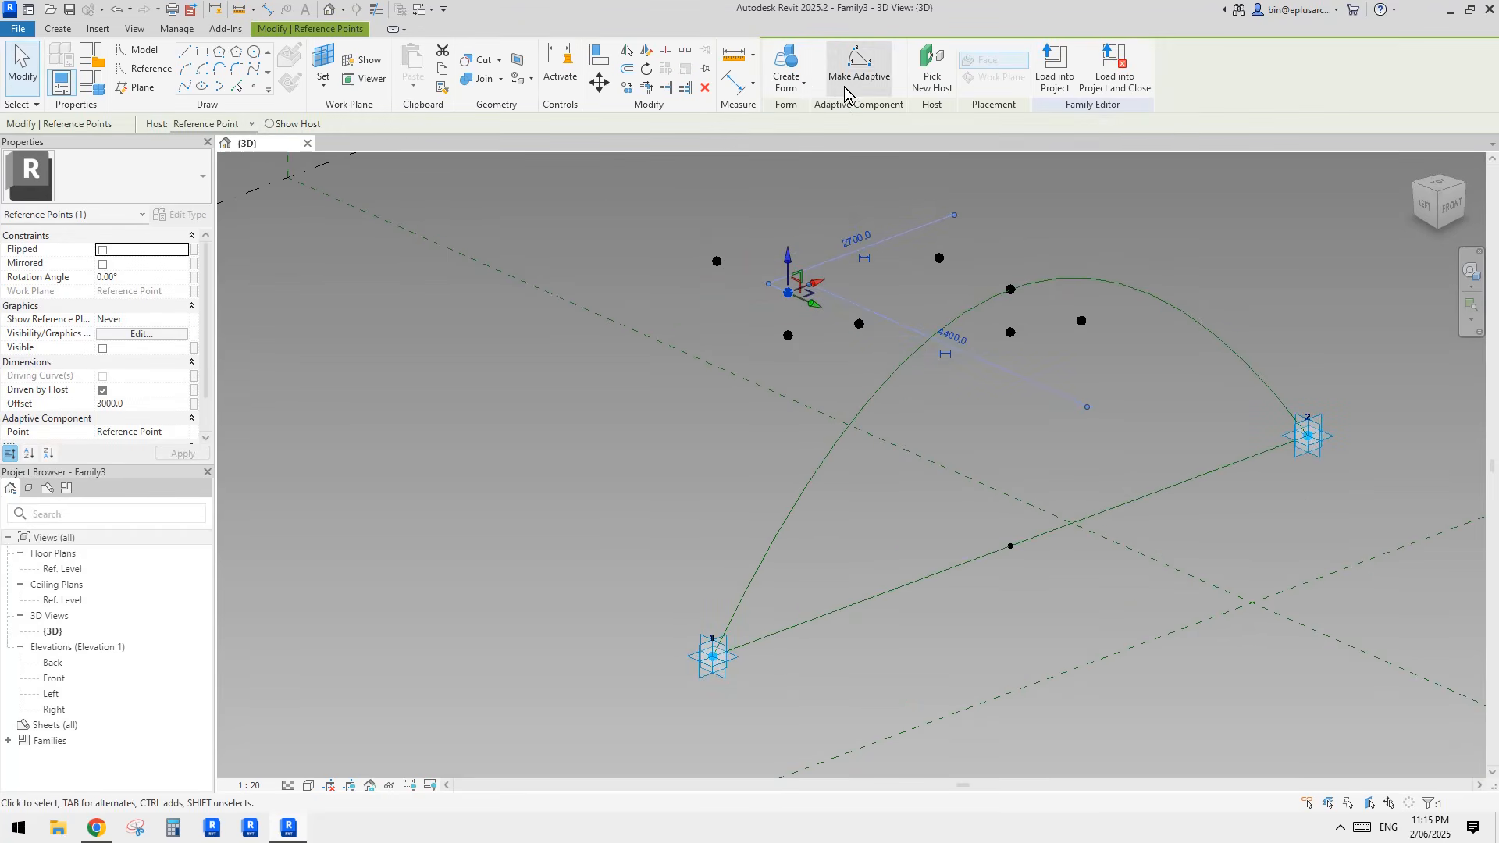
{"action": "left_click", "coordinate": [921, 70]}
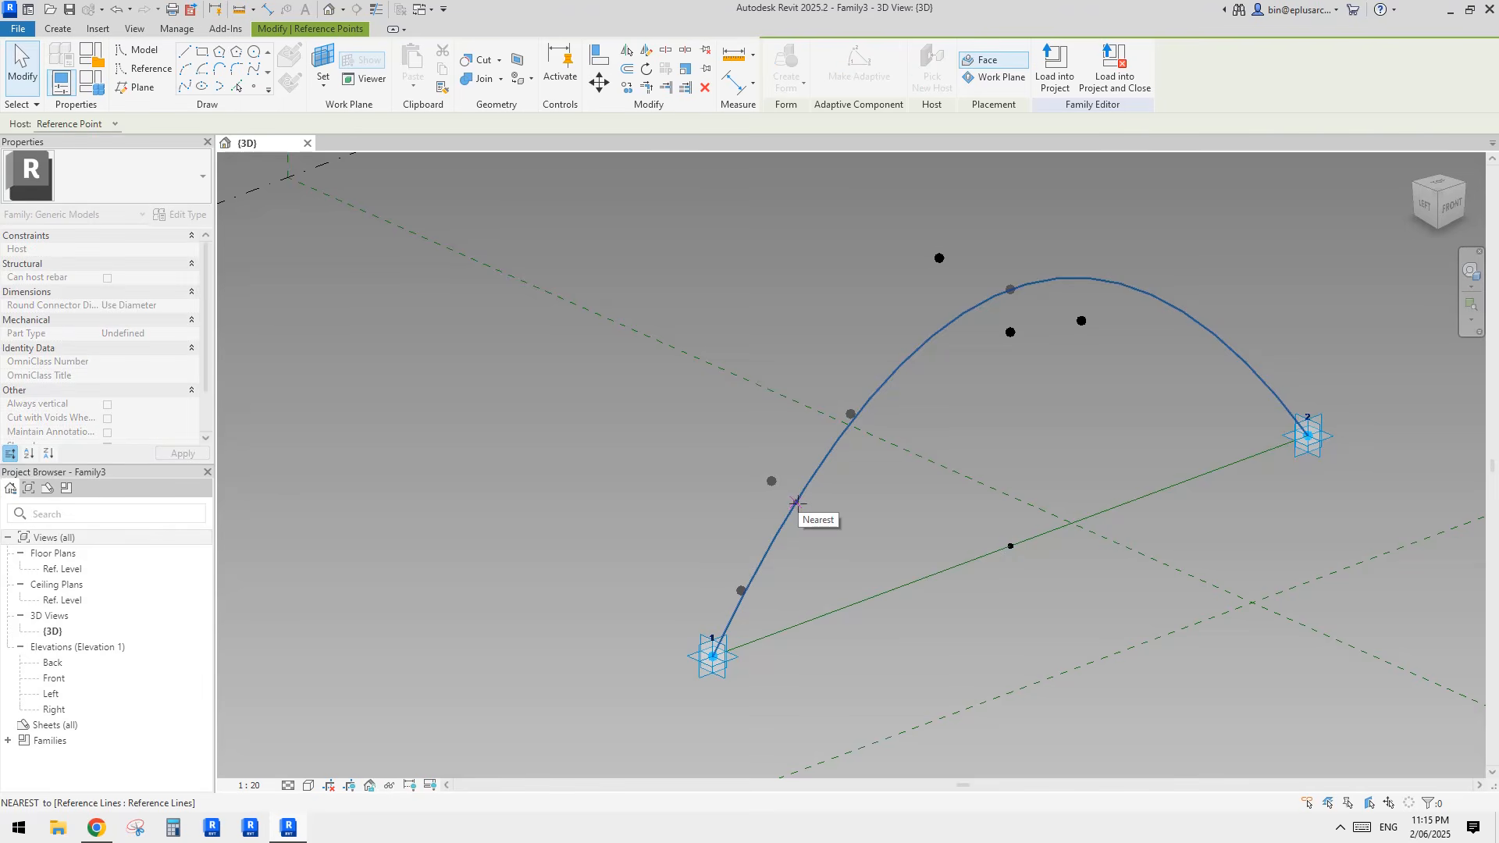
{"action": "middle_click_drag", "start_coordinate": [794, 502], "coordinate": [907, 512], "text": "shift"}
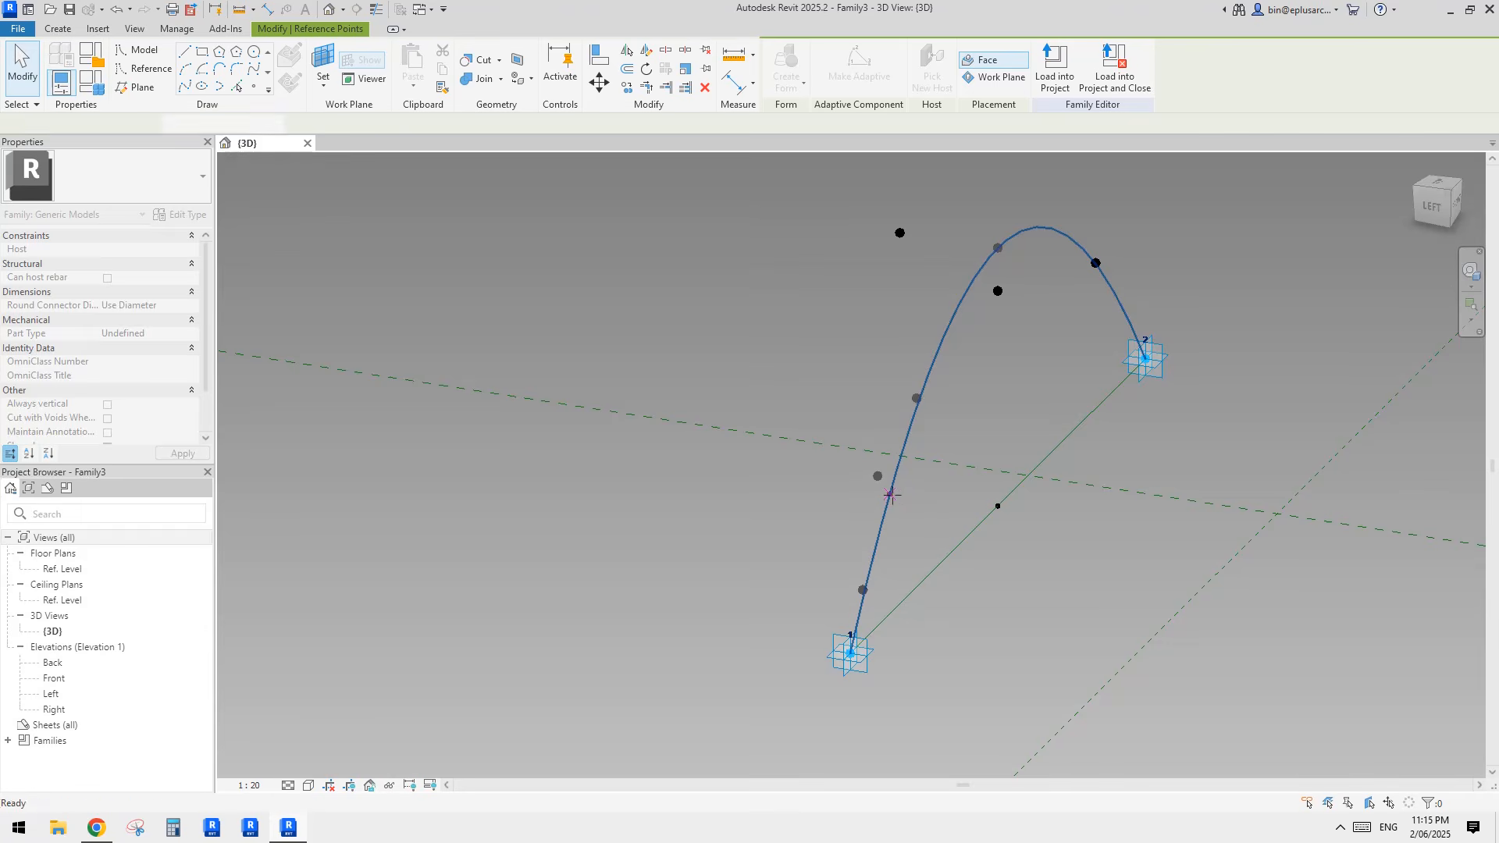
{"action": "key", "text": "Escape"}
{"action": "key", "text": "Escape"}
{"action": "middle_click_drag", "start_coordinate": [888, 493], "coordinate": [963, 492], "text": "shift"}
{"action": "left_click", "coordinate": [973, 449]}
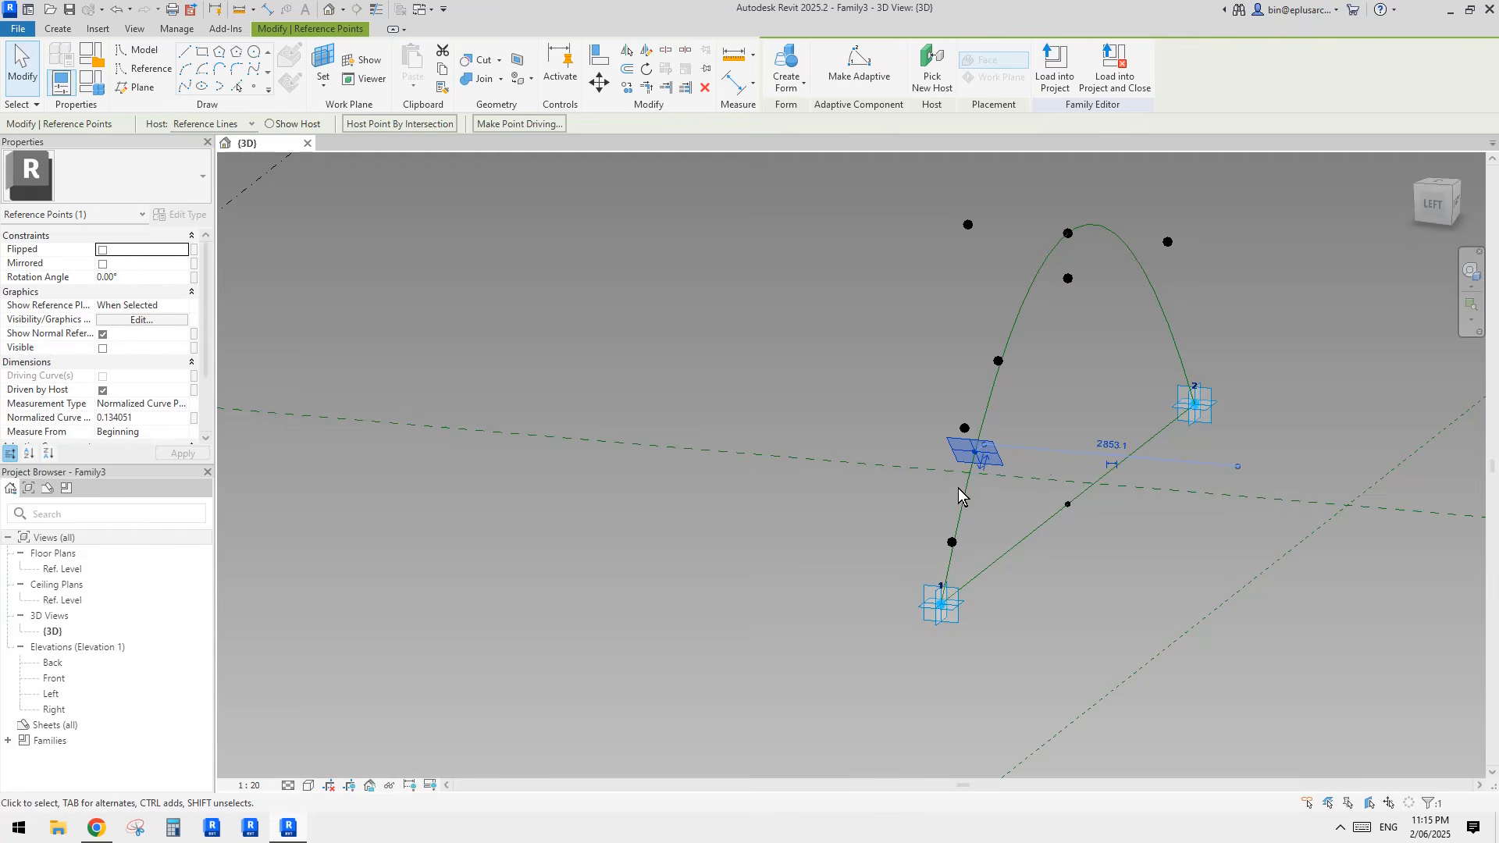
Step: Undo the rehosting, the copied points and the cross spline, back to the four original reference points
{"action": "key", "text": "ctrl+z"}
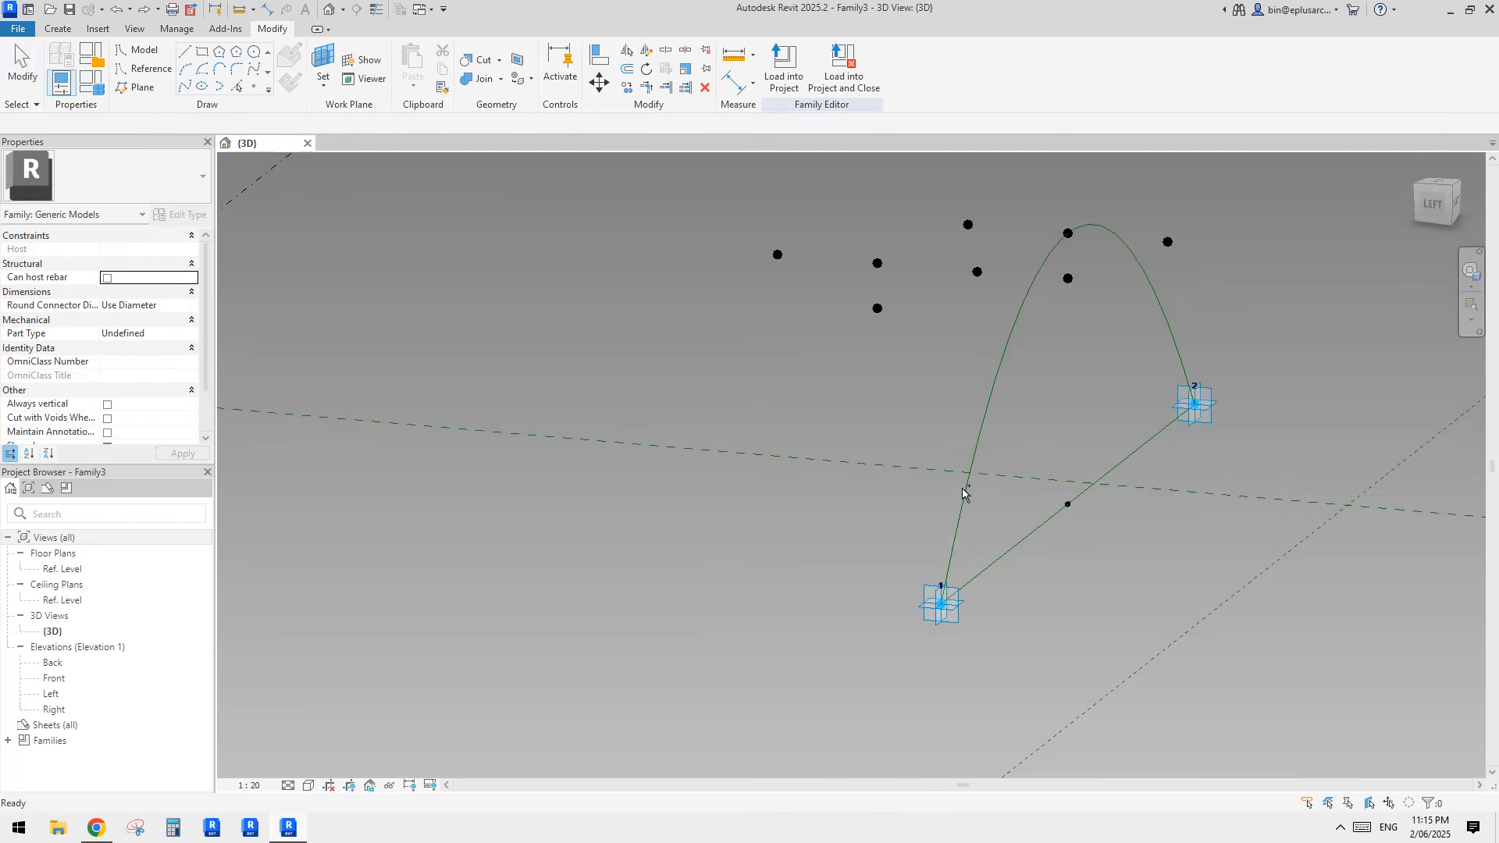
{"action": "scroll", "coordinate": [955, 485], "scroll_direction": "up", "scroll_amount": 1}
{"action": "key", "text": "ctrl+z"}
{"action": "key", "text": "ctrl+z"}
{"action": "key", "text": "ctrl+z"}
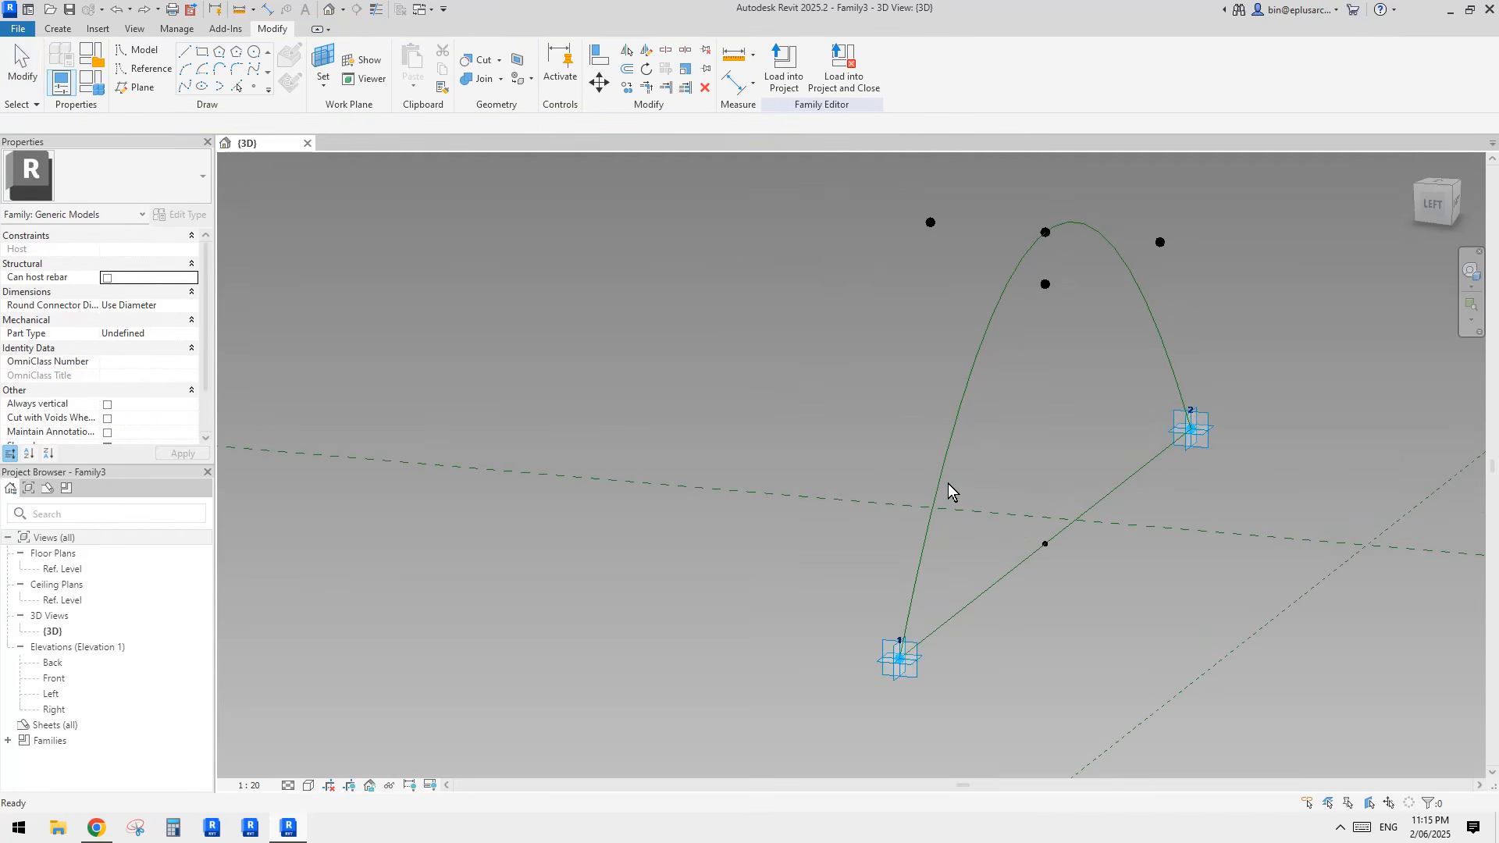
{"action": "key", "text": "ctrl+z"}
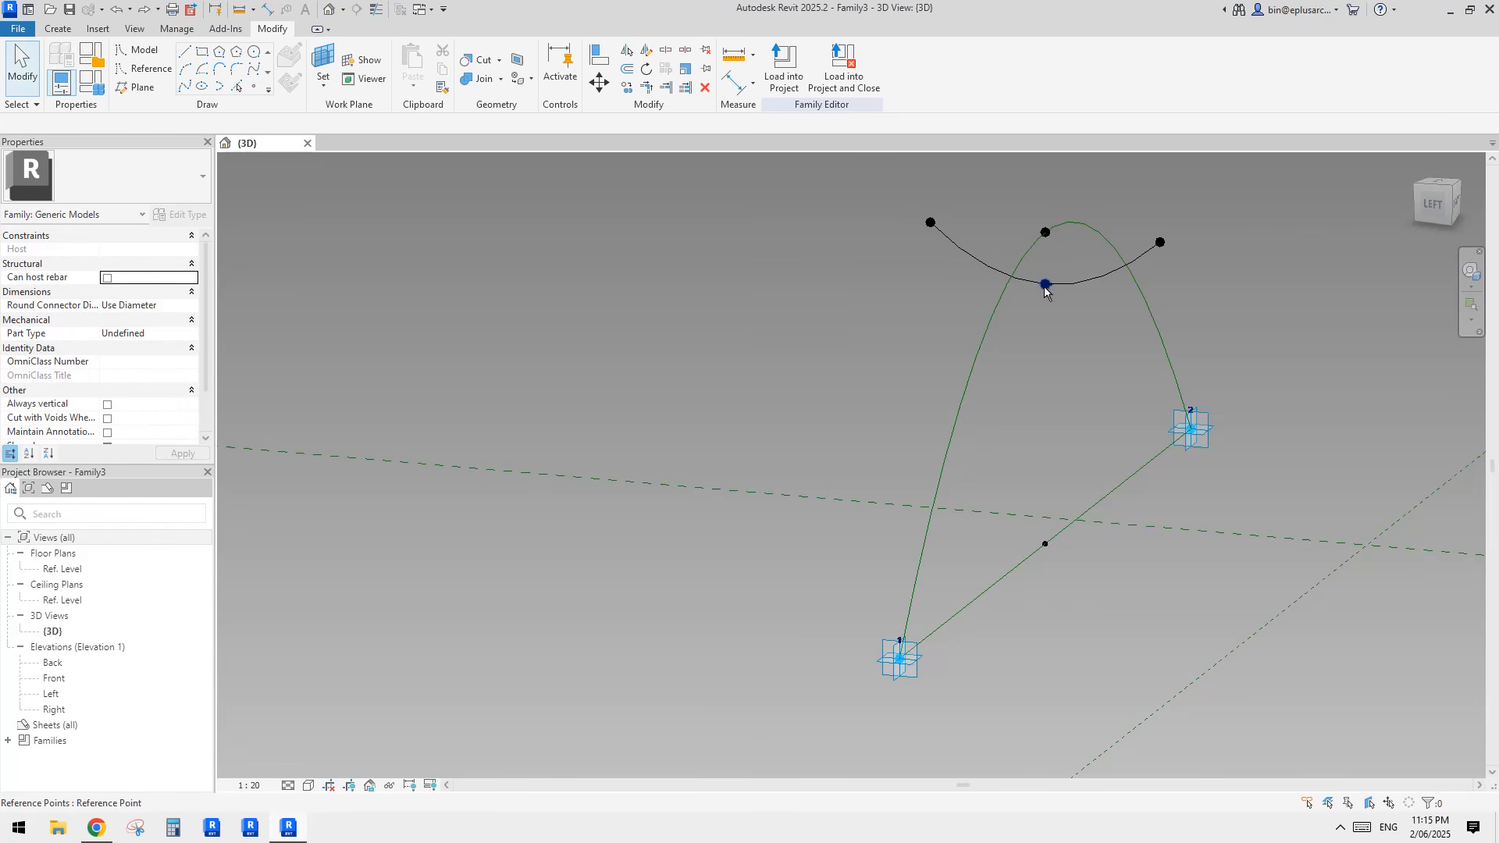
{"action": "key", "text": "ctrl+z"}
Step: Copy the four reference points around the arch's raised point into the open area beside the arch
{"action": "scroll", "coordinate": [968, 343], "scroll_direction": "down", "scroll_amount": 2}
{"action": "mouse_move", "coordinate": [967, 344]}
{"action": "middle_mouse_down", "text": "shift"}
{"action": "mouse_move", "coordinate": [1047, 279]}
{"action": "mouse_move", "coordinate": [1064, 298]}
{"action": "middle_mouse_up", "text": "shift"}
{"action": "left_click_drag", "start_coordinate": [957, 210], "coordinate": [1226, 386]}
{"action": "key", "text": "c"}
{"action": "key", "text": "o"}
{"action": "left_click", "coordinate": [1096, 300]}
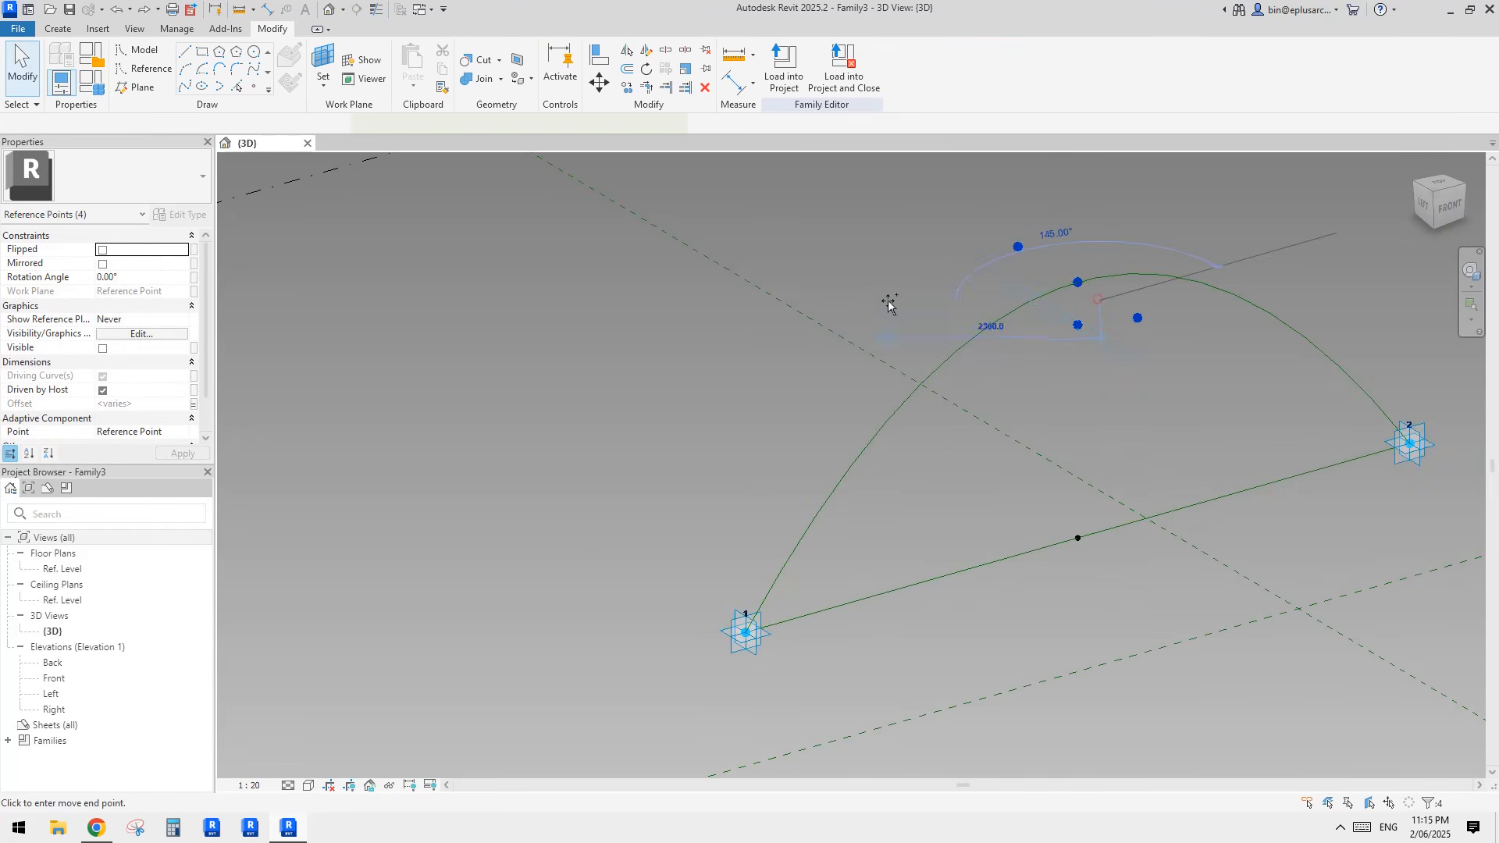
{"action": "left_click", "coordinate": [872, 299]}
{"action": "key", "text": "Escape"}
{"action": "left_click", "coordinate": [852, 282]}
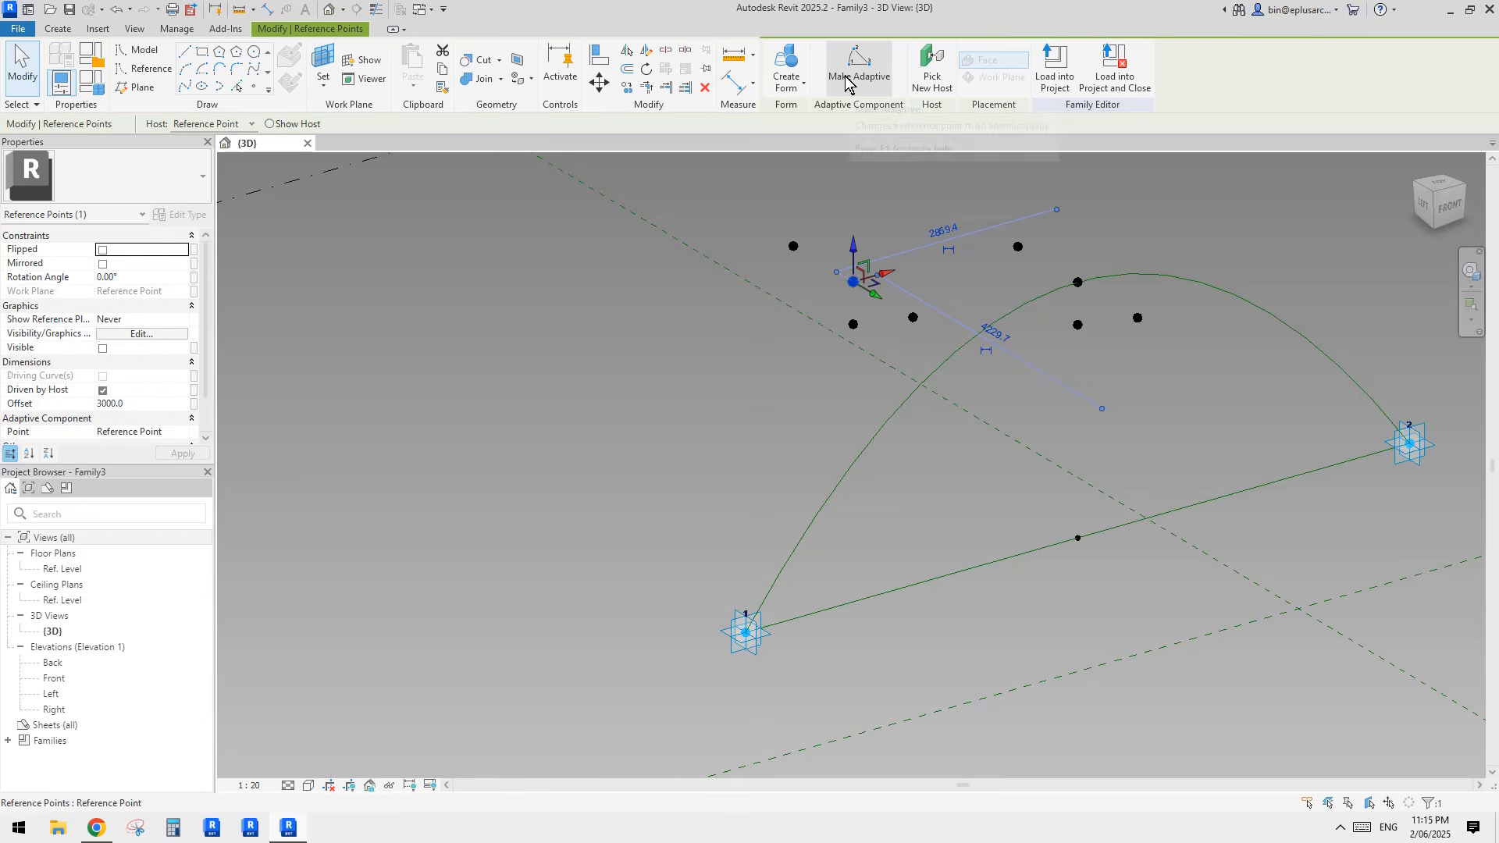
{"action": "left_click", "coordinate": [931, 67]}
{"action": "left_click", "coordinate": [868, 443]}
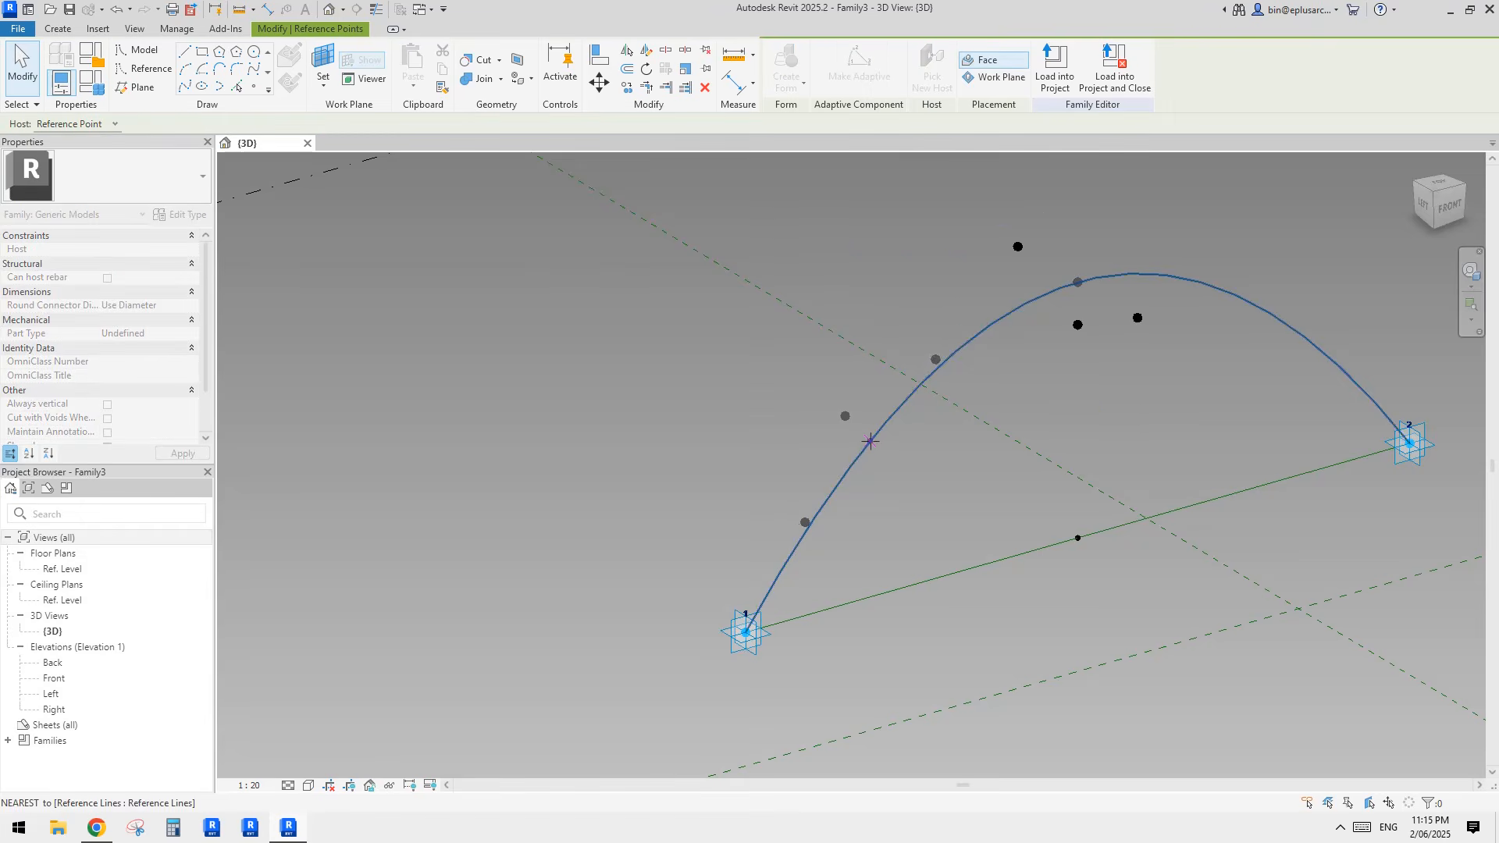
{"action": "middle_click_drag", "start_coordinate": [868, 442], "coordinate": [906, 425], "text": "shift"}
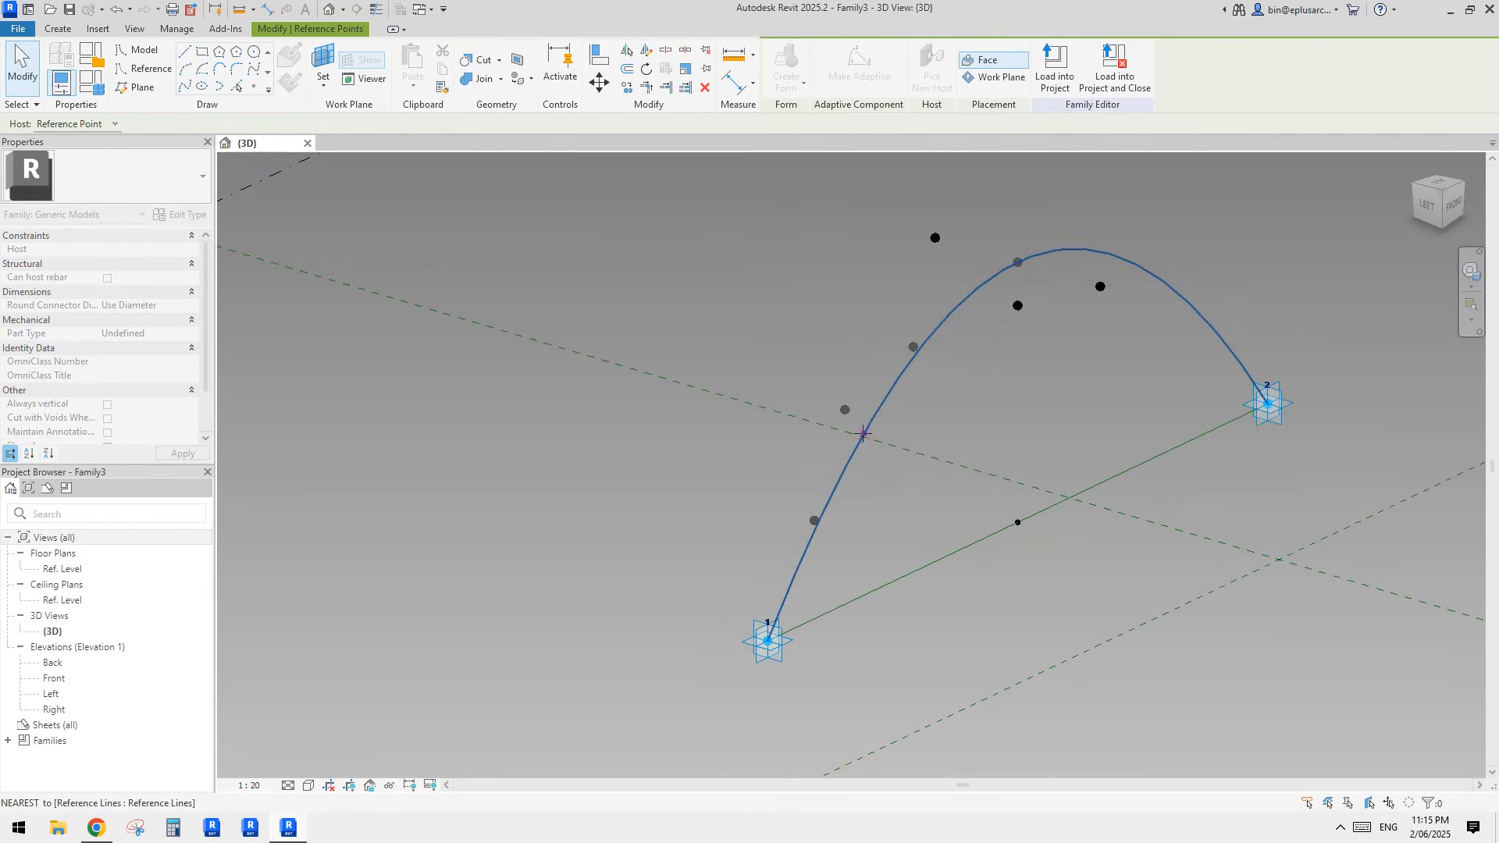
{"action": "key", "text": "Escape"}
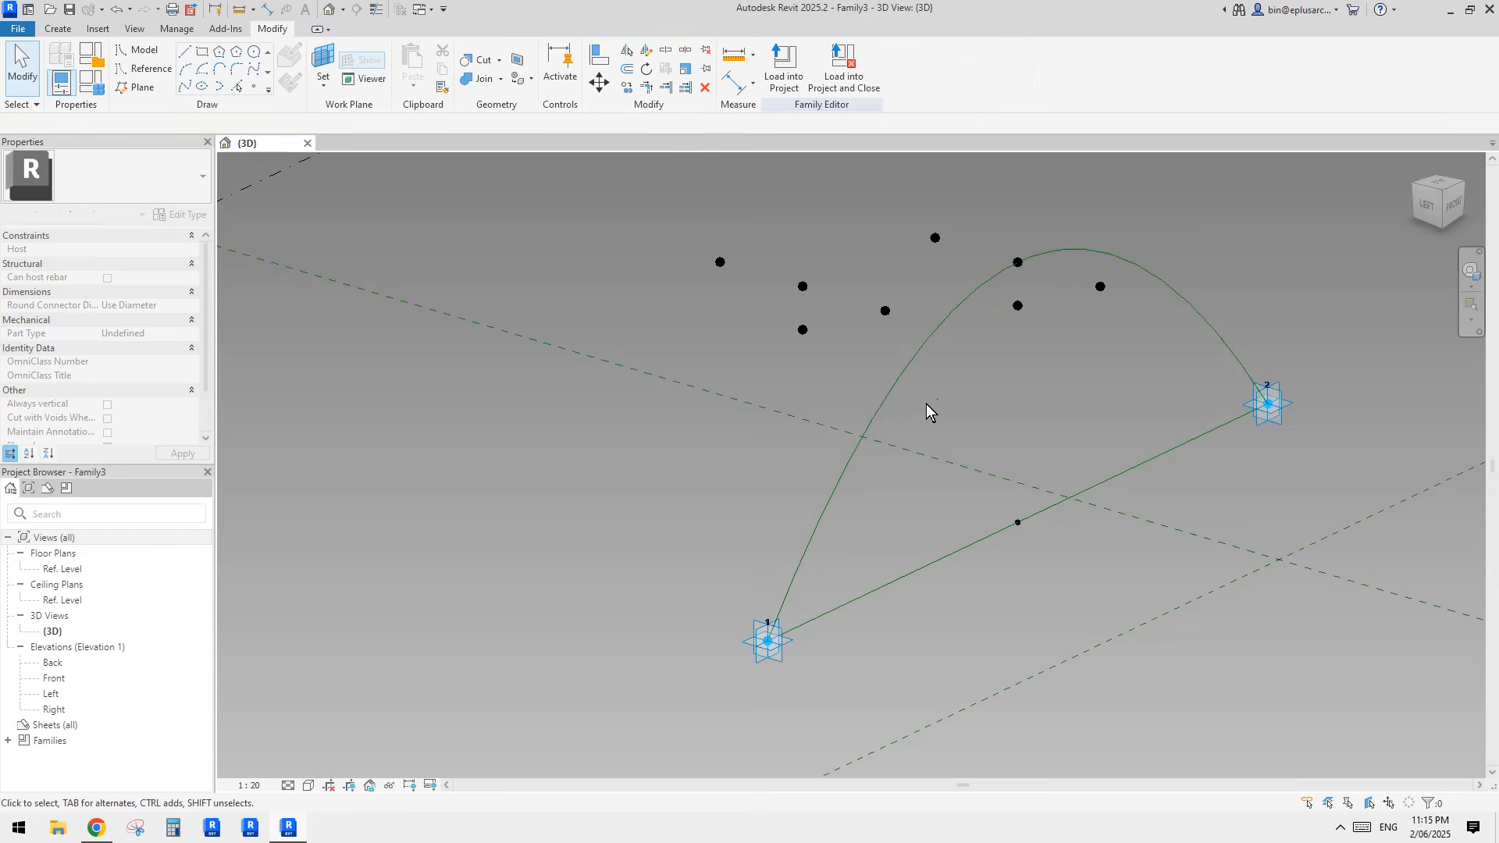
Step: Examine the arch's raised point and its relation to the base line's middle point and the copied points
{"action": "middle_click_drag", "start_coordinate": [1019, 397], "coordinate": [987, 395]}
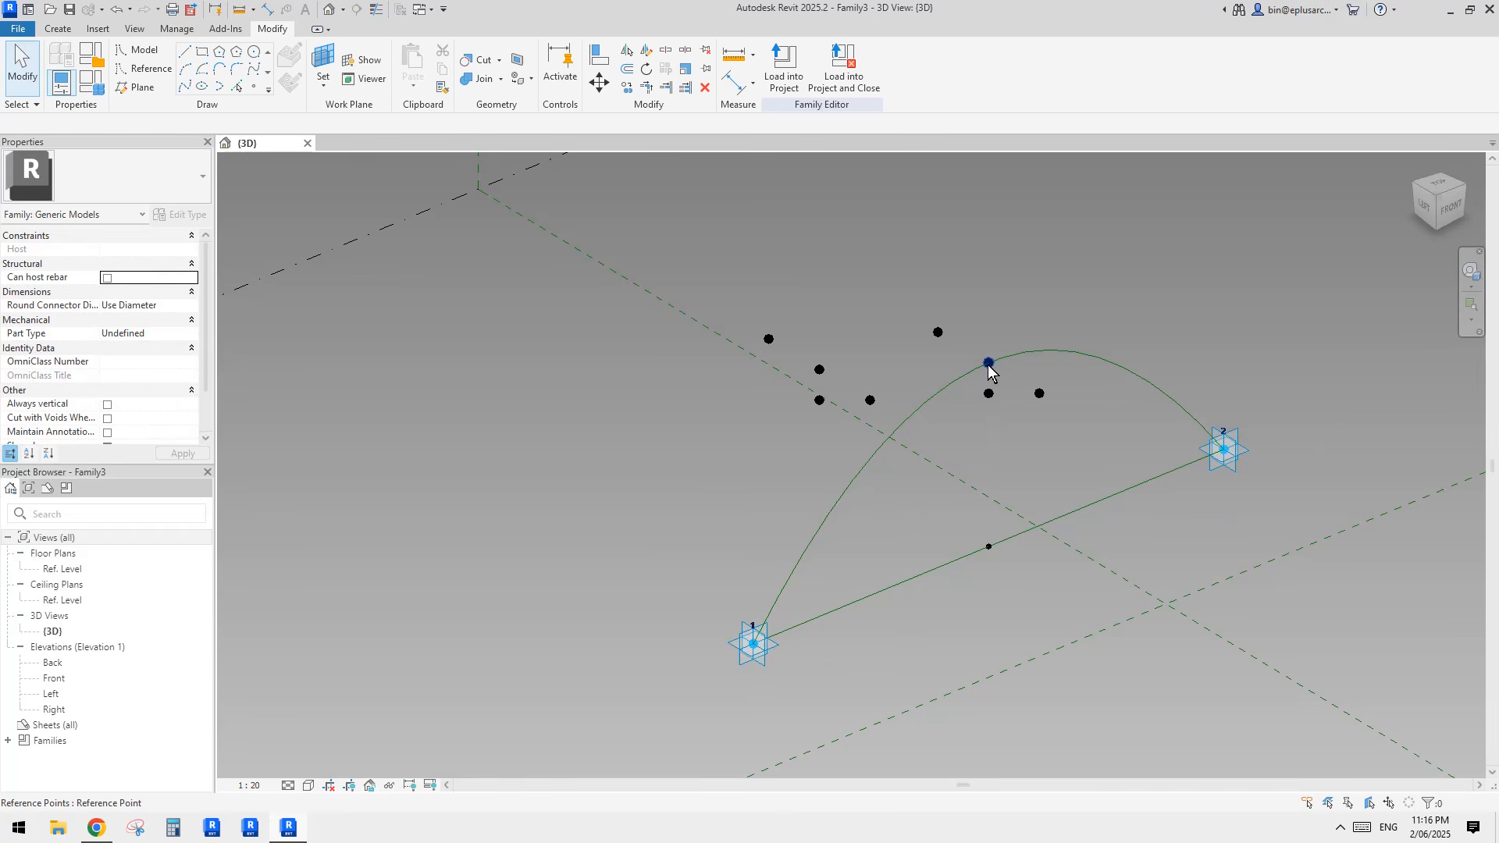
{"action": "left_click", "coordinate": [988, 364]}
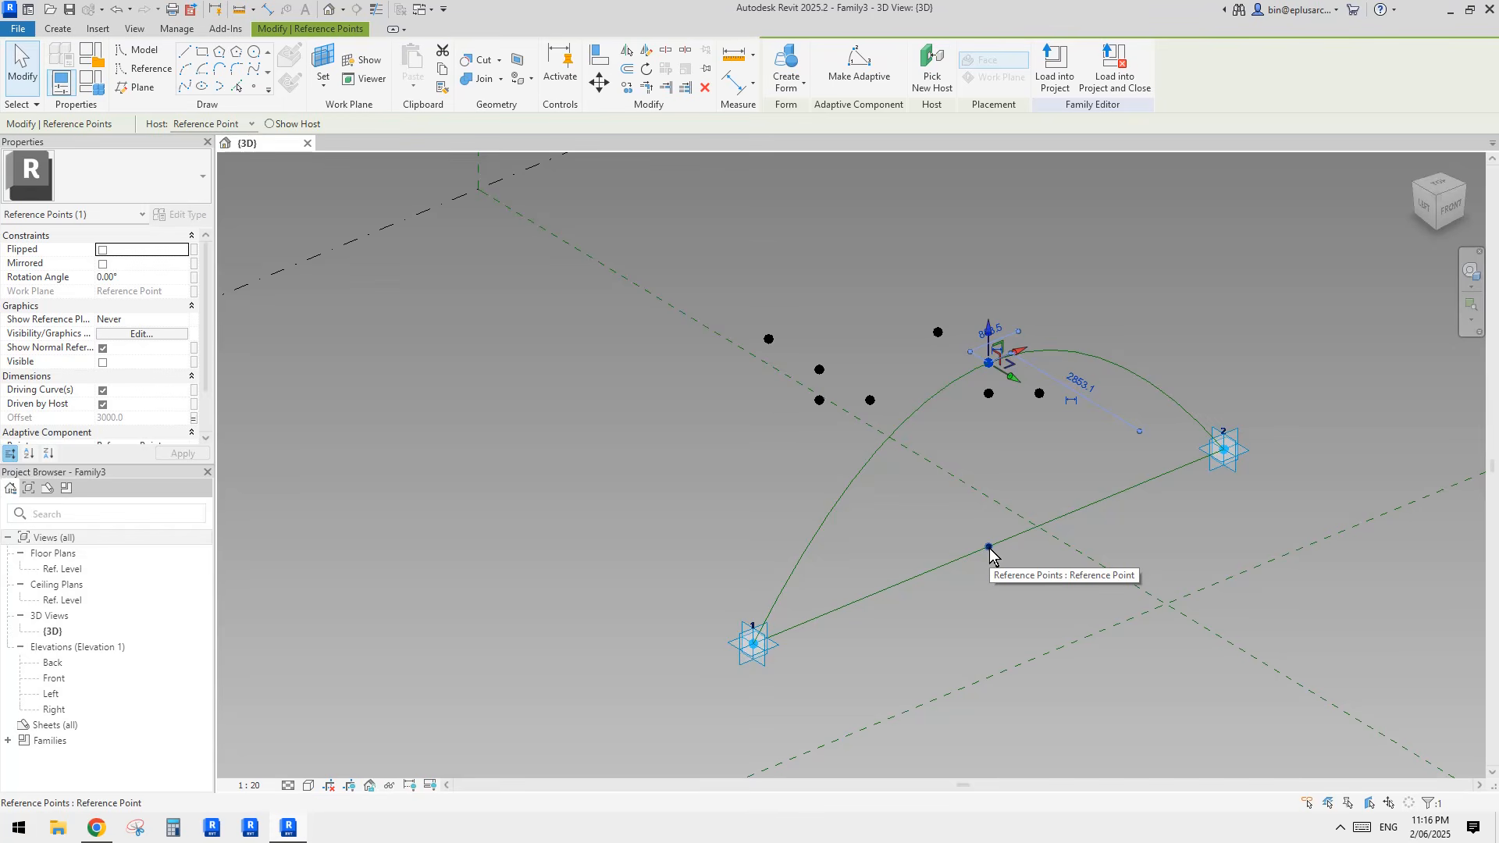
{"action": "left_click", "coordinate": [990, 482]}
{"action": "middle_click_drag", "start_coordinate": [990, 481], "coordinate": [928, 399], "text": "shift"}
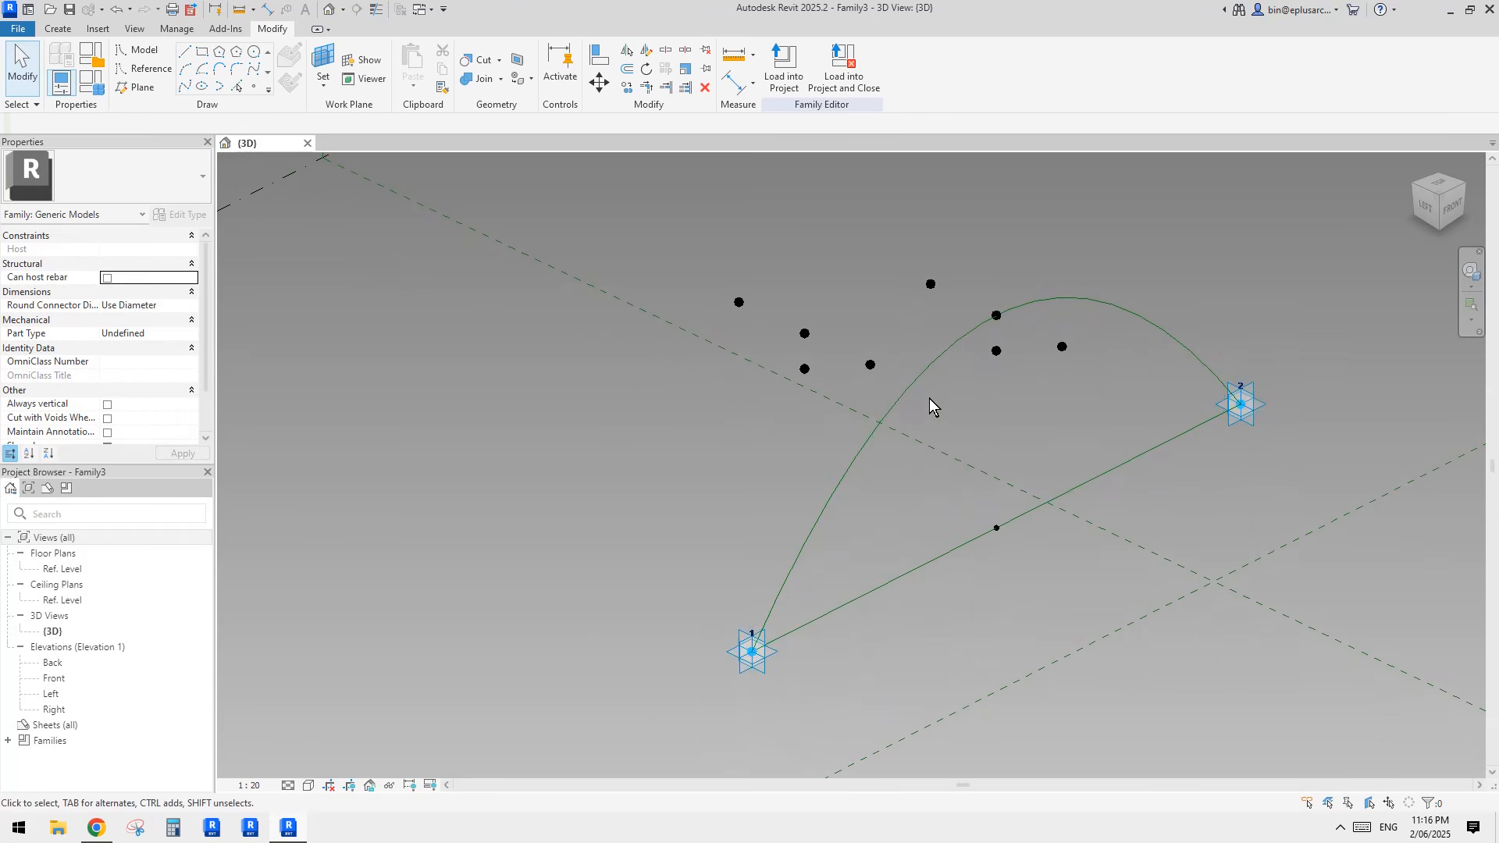
{"action": "left_click", "coordinate": [995, 316]}
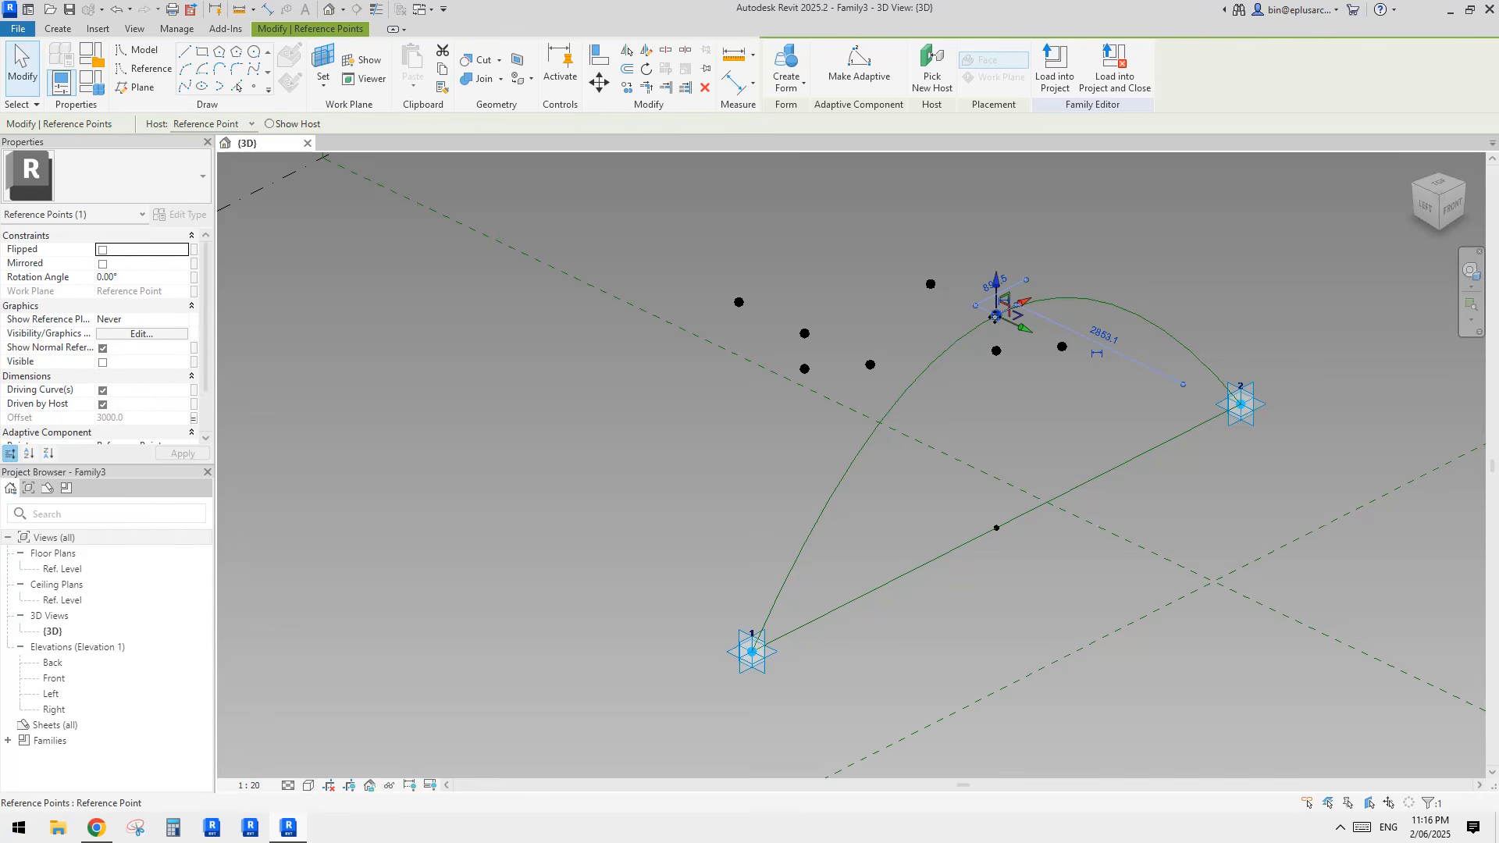
{"action": "middle_click_drag", "start_coordinate": [996, 315], "coordinate": [981, 333]}
{"action": "left_click", "coordinate": [913, 368]}
{"action": "scroll", "coordinate": [971, 408], "scroll_direction": "down", "scroll_amount": 1}
{"action": "middle_click_drag", "start_coordinate": [973, 409], "coordinate": [950, 422], "text": "shift"}
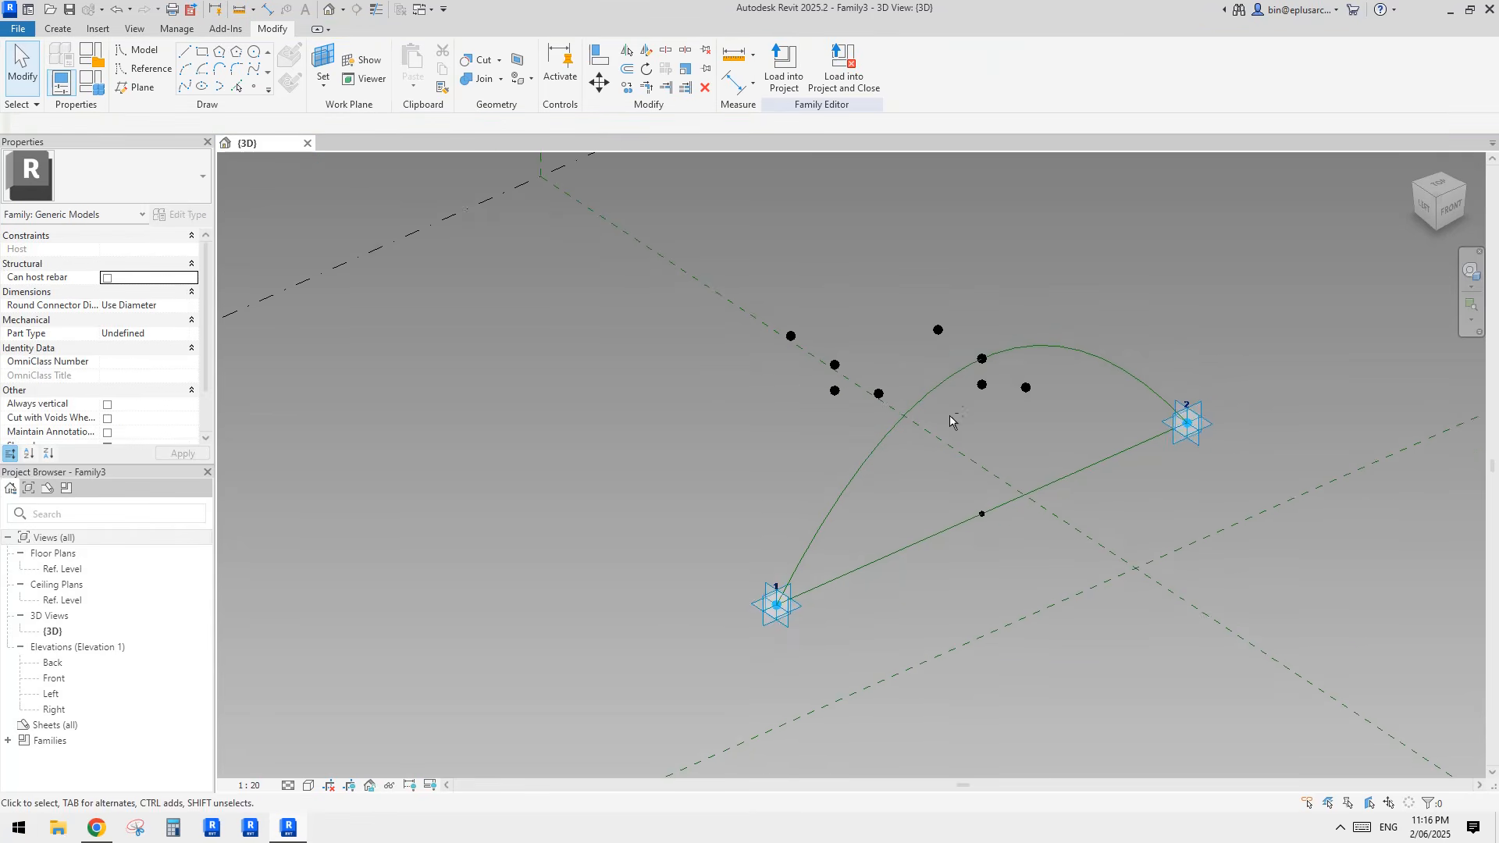
Step: Delete the copied reference points and the three offset points around the arch's raised point, keeping only the raised point
{"action": "scroll", "coordinate": [950, 422], "scroll_direction": "up", "scroll_amount": 1}
{"action": "left_click_drag", "start_coordinate": [976, 373], "coordinate": [1056, 409]}
{"action": "middle_click_drag", "start_coordinate": [1057, 409], "coordinate": [1017, 430]}
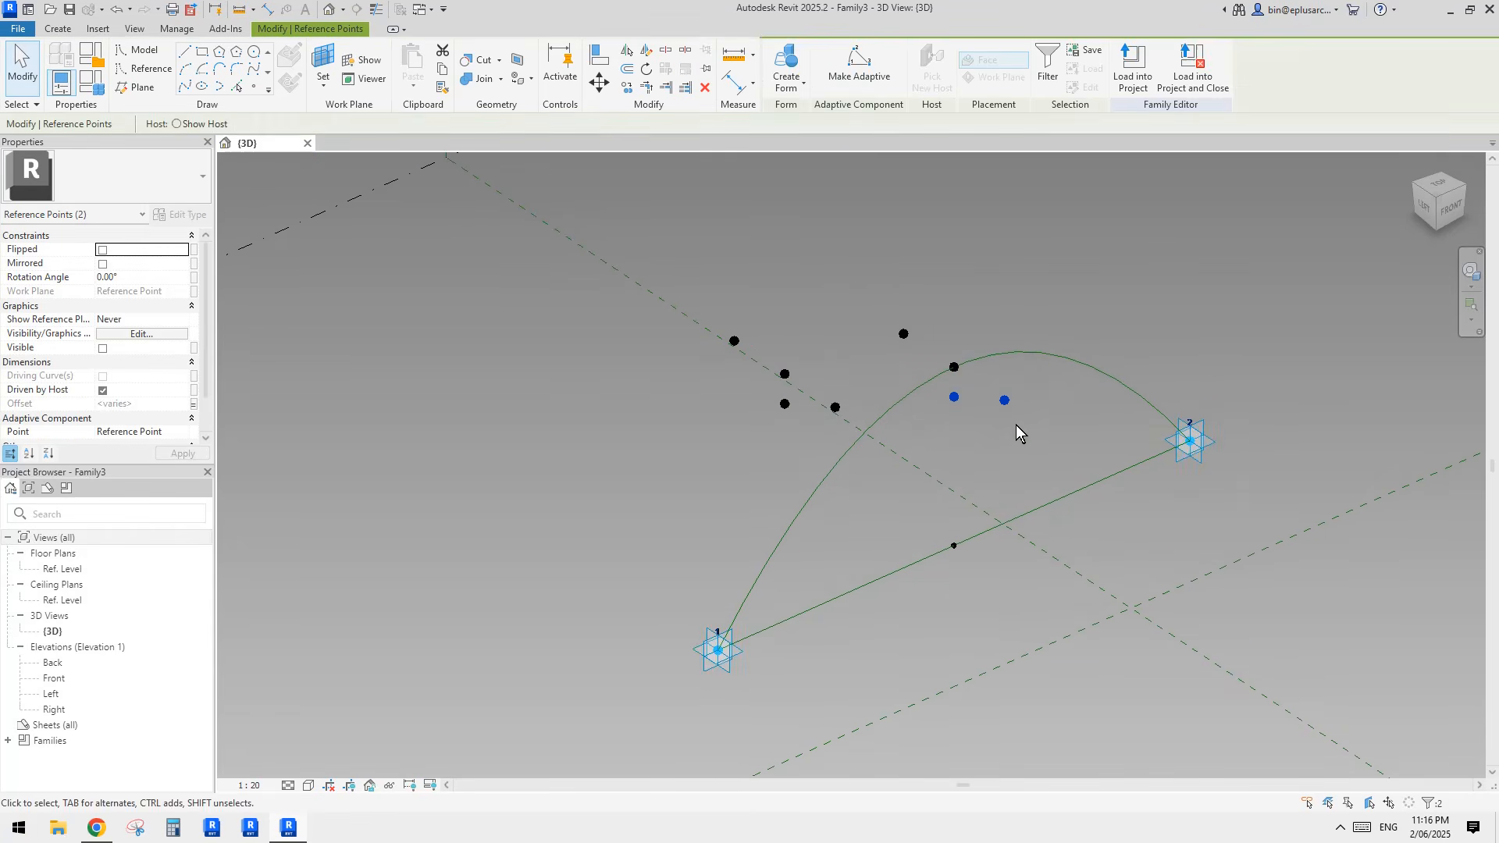
{"action": "left_click", "coordinate": [868, 315]}
{"action": "left_click_drag", "start_coordinate": [908, 350], "coordinate": [913, 356]}
{"action": "key", "text": "Delete"}
{"action": "left_click_drag", "start_coordinate": [643, 270], "coordinate": [888, 455]}
{"action": "key", "text": "Delete"}
{"action": "middle_click_drag", "start_coordinate": [850, 412], "coordinate": [830, 429]}
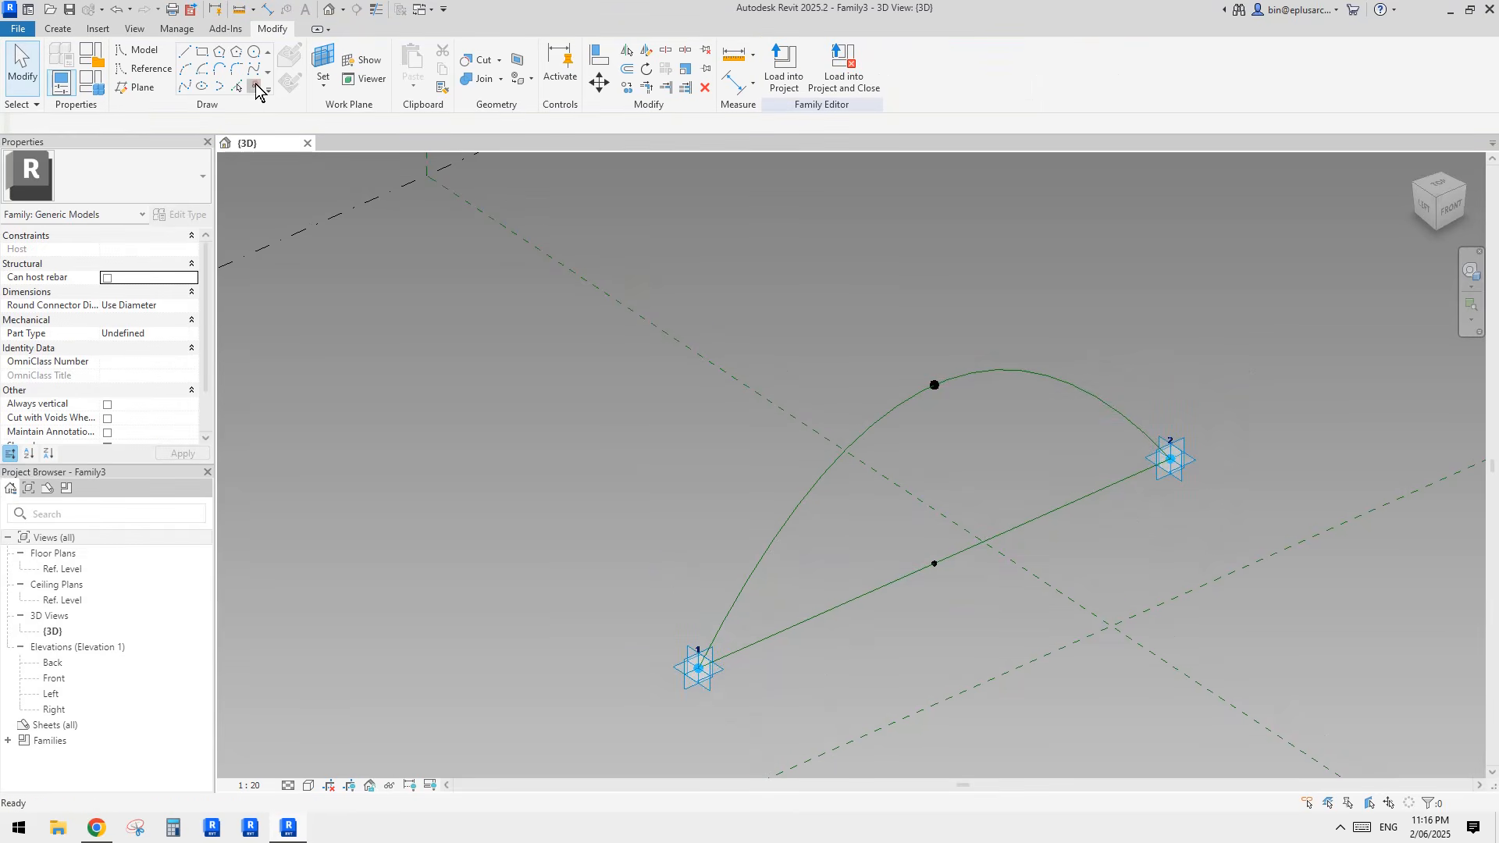
Step: Place a new reference point on the arch, a short distance from the raised point towards adaptive point 1
{"action": "left_click", "coordinate": [256, 88]}
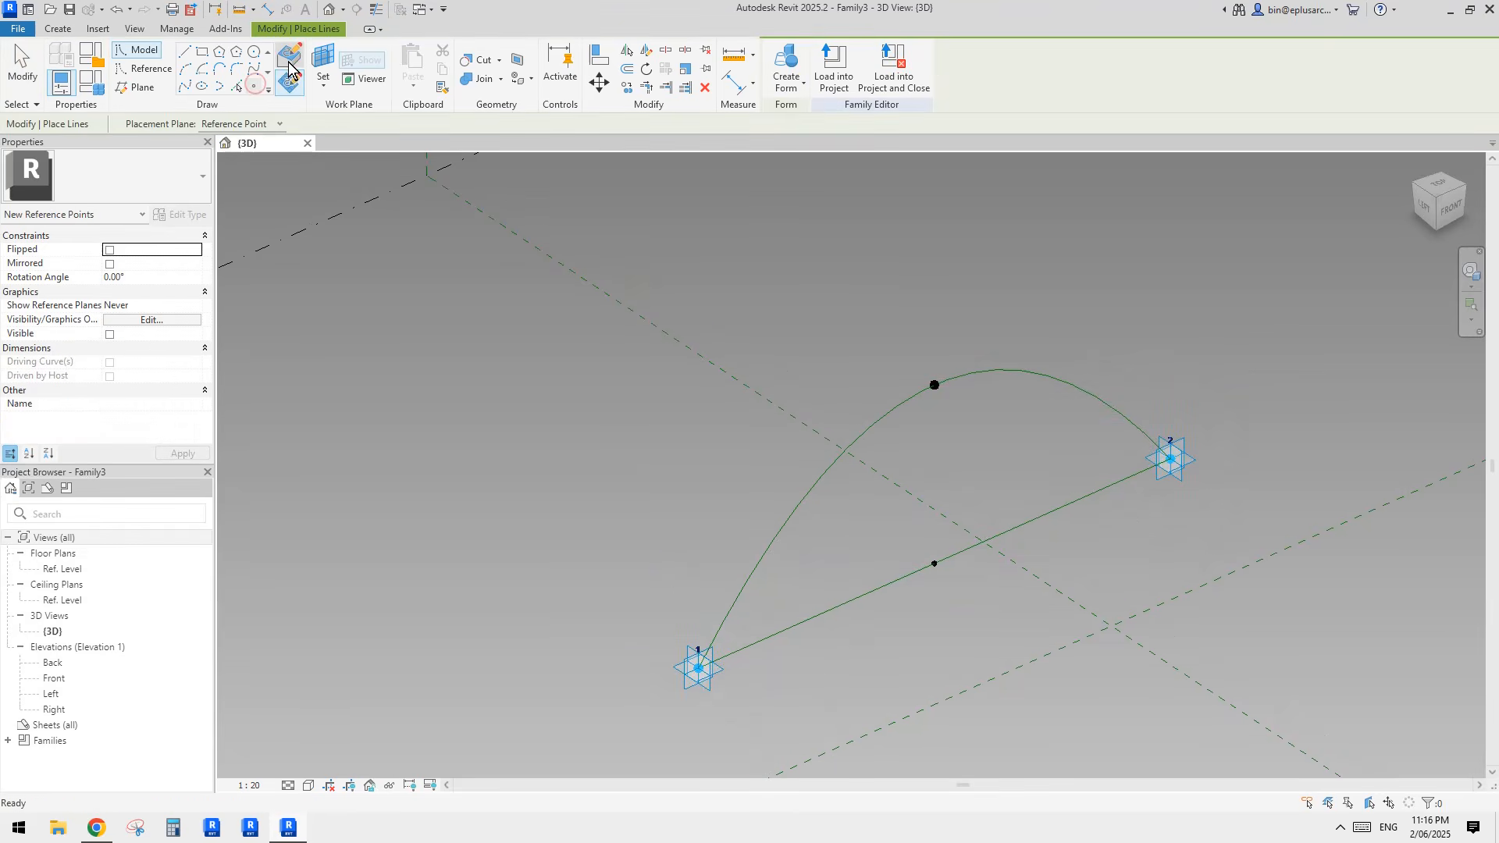
{"action": "key", "text": "Escape"}
{"action": "left_click", "coordinate": [886, 415]}
{"action": "middle_click_drag", "start_coordinate": [880, 434], "coordinate": [885, 429], "text": "shift"}
{"action": "scroll", "coordinate": [885, 430], "scroll_direction": "up", "scroll_amount": 2}
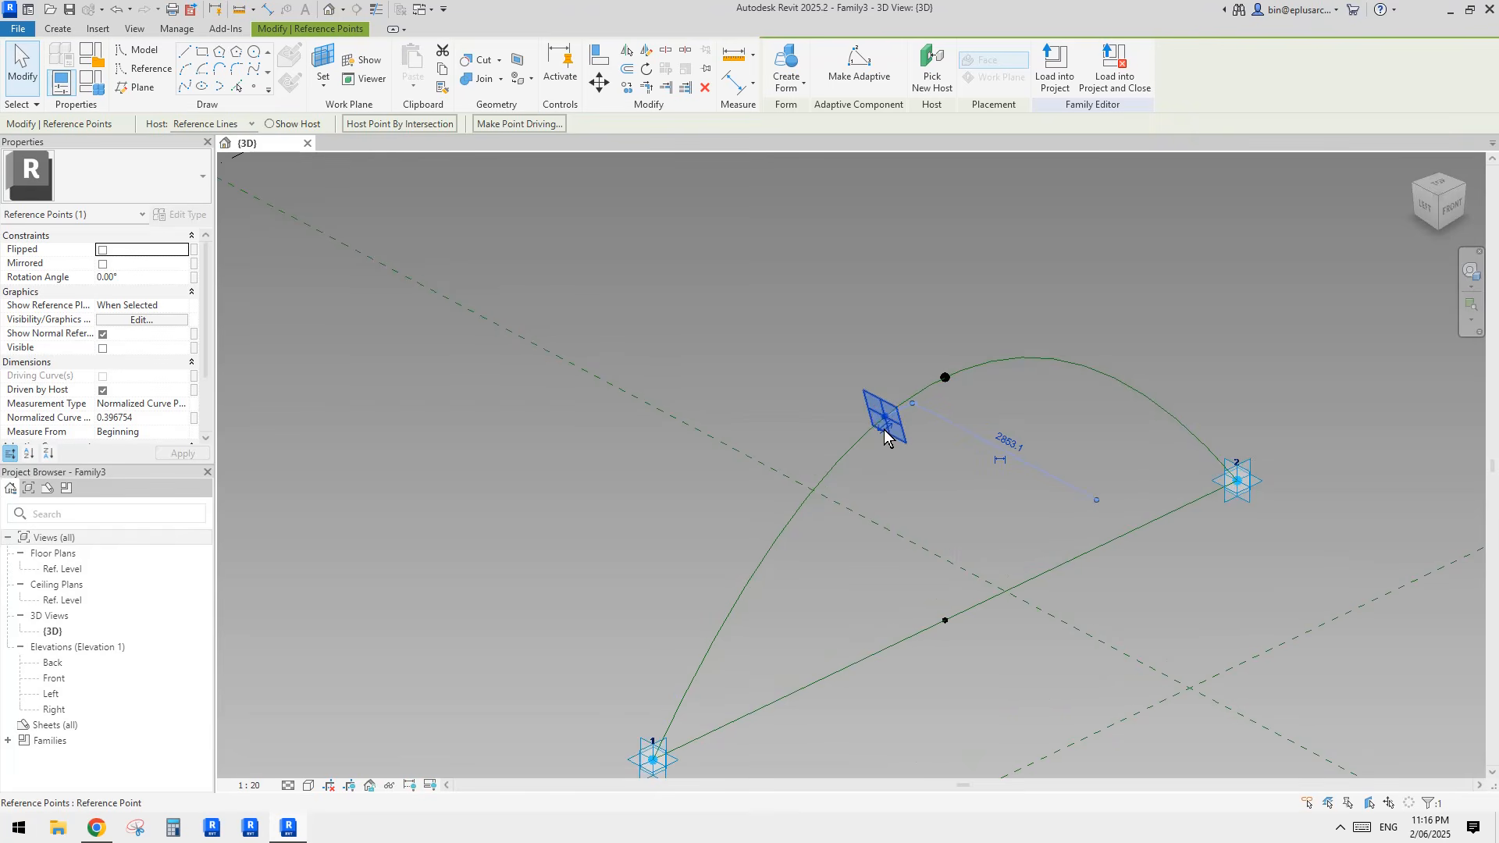
{"action": "scroll", "coordinate": [869, 406], "scroll_direction": "down", "scroll_amount": 1}
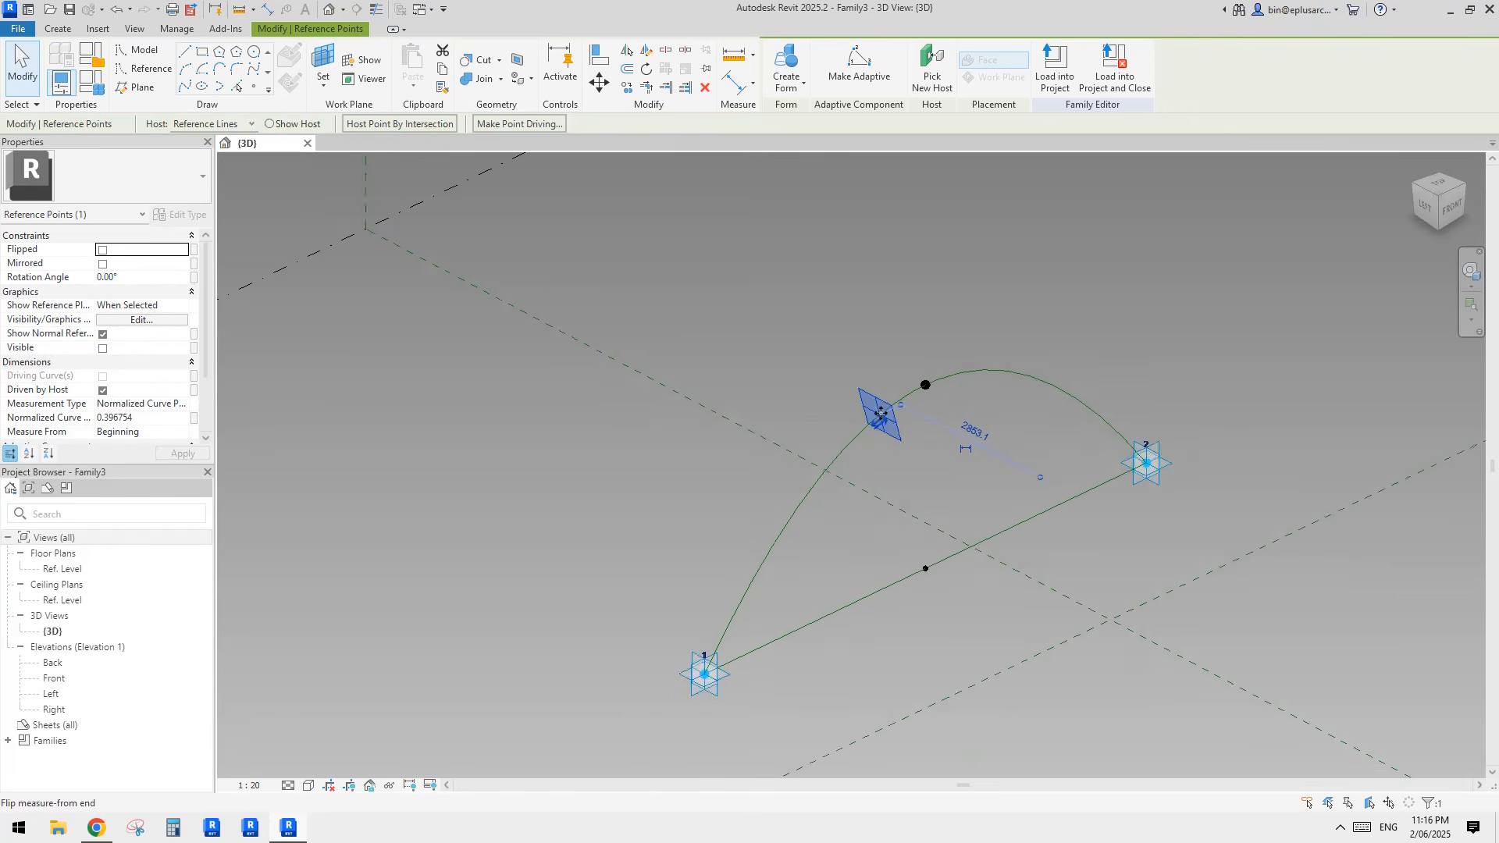
{"action": "middle_click_drag", "start_coordinate": [868, 407], "coordinate": [947, 367], "text": "shift"}
{"action": "left_click", "coordinate": [929, 388]}
{"action": "left_click", "coordinate": [929, 388]}
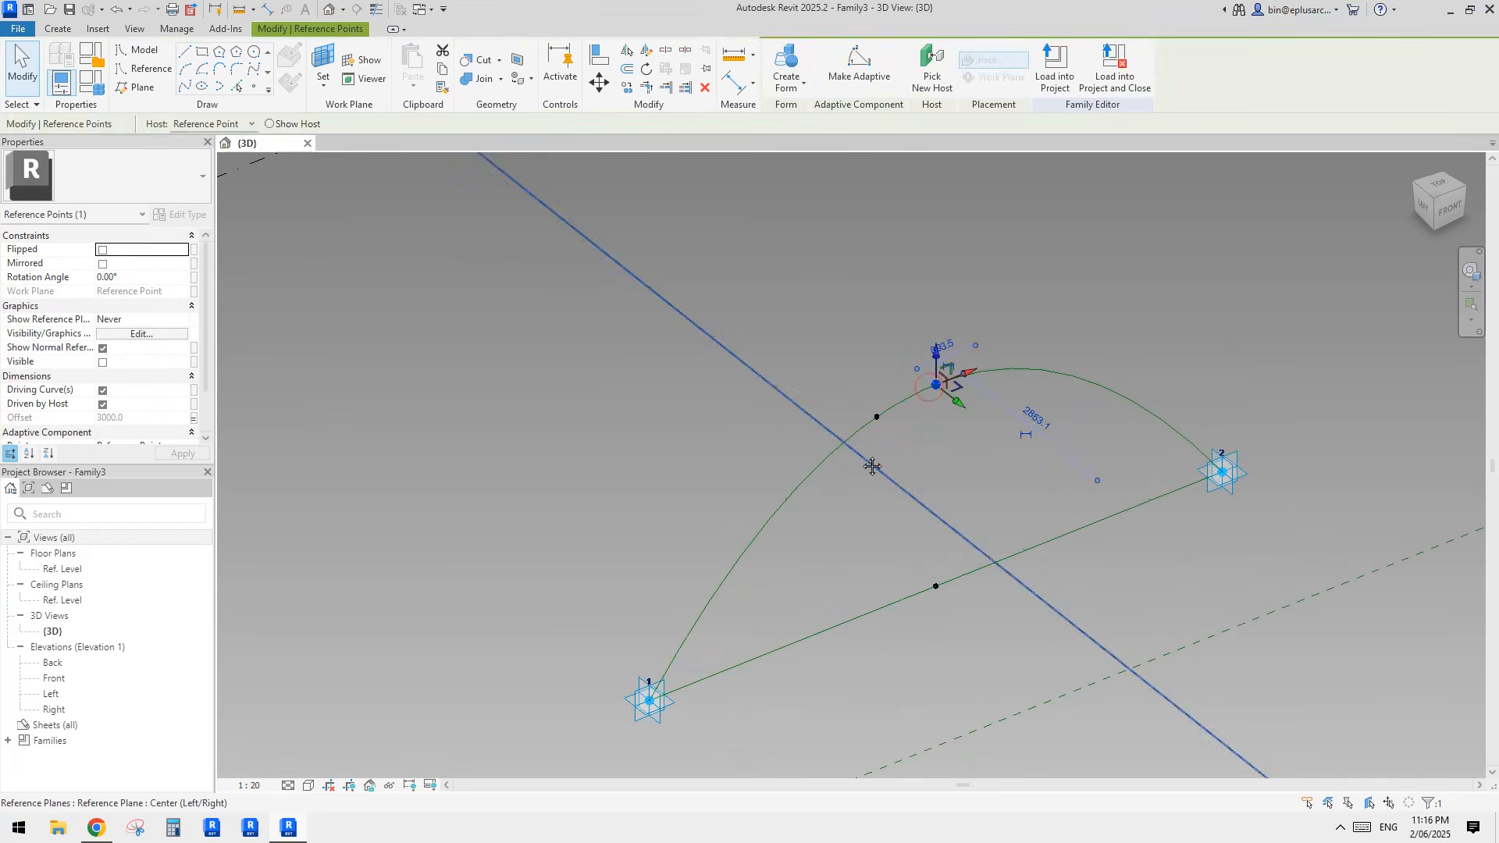
Step: Set the new arch point's vertical plane as the work plane and place a hosted reference point at the same location
{"action": "key", "text": "Escape"}
{"action": "left_click", "coordinate": [257, 87]}
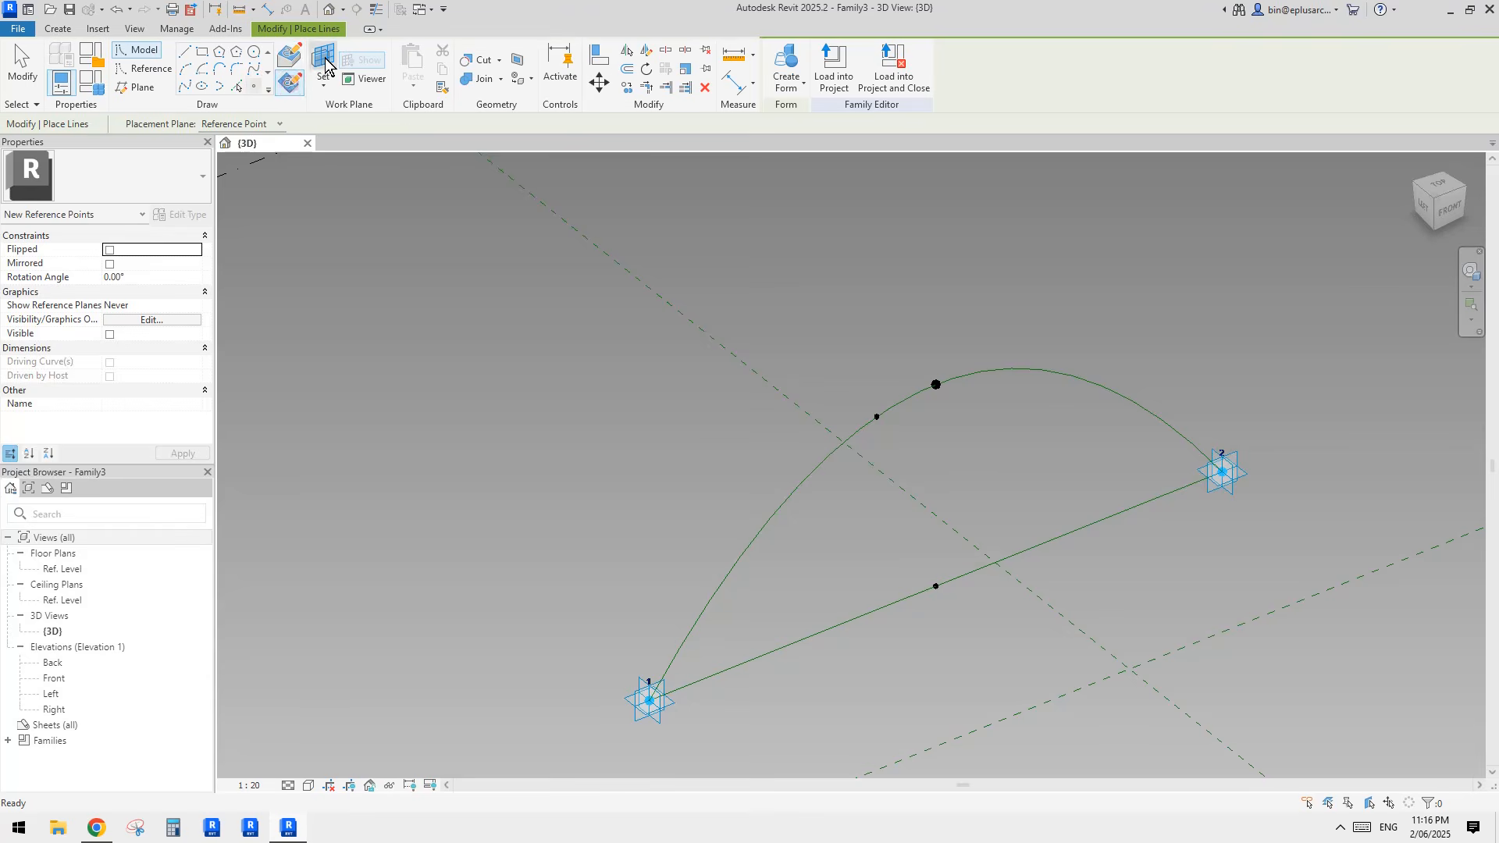
{"action": "left_click", "coordinate": [323, 64]}
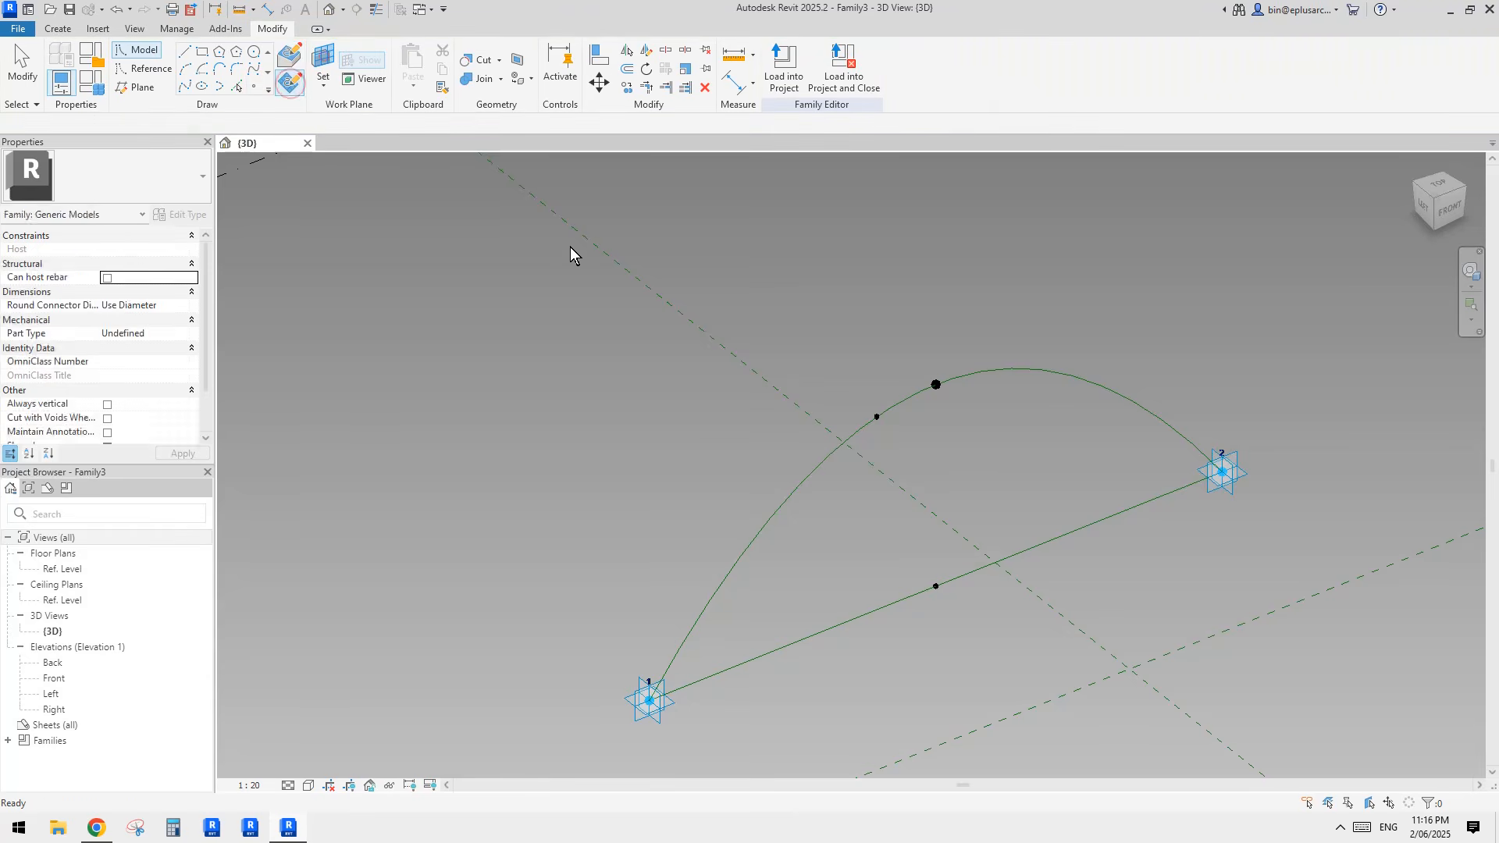
{"action": "left_click", "coordinate": [876, 417]}
{"action": "mouse_move", "coordinate": [876, 417]}
{"action": "middle_mouse_down", "text": "shift"}
{"action": "mouse_move", "coordinate": [931, 441]}
{"action": "mouse_move", "coordinate": [886, 414]}
{"action": "middle_mouse_up", "text": "shift"}
{"action": "left_click", "coordinate": [885, 418]}
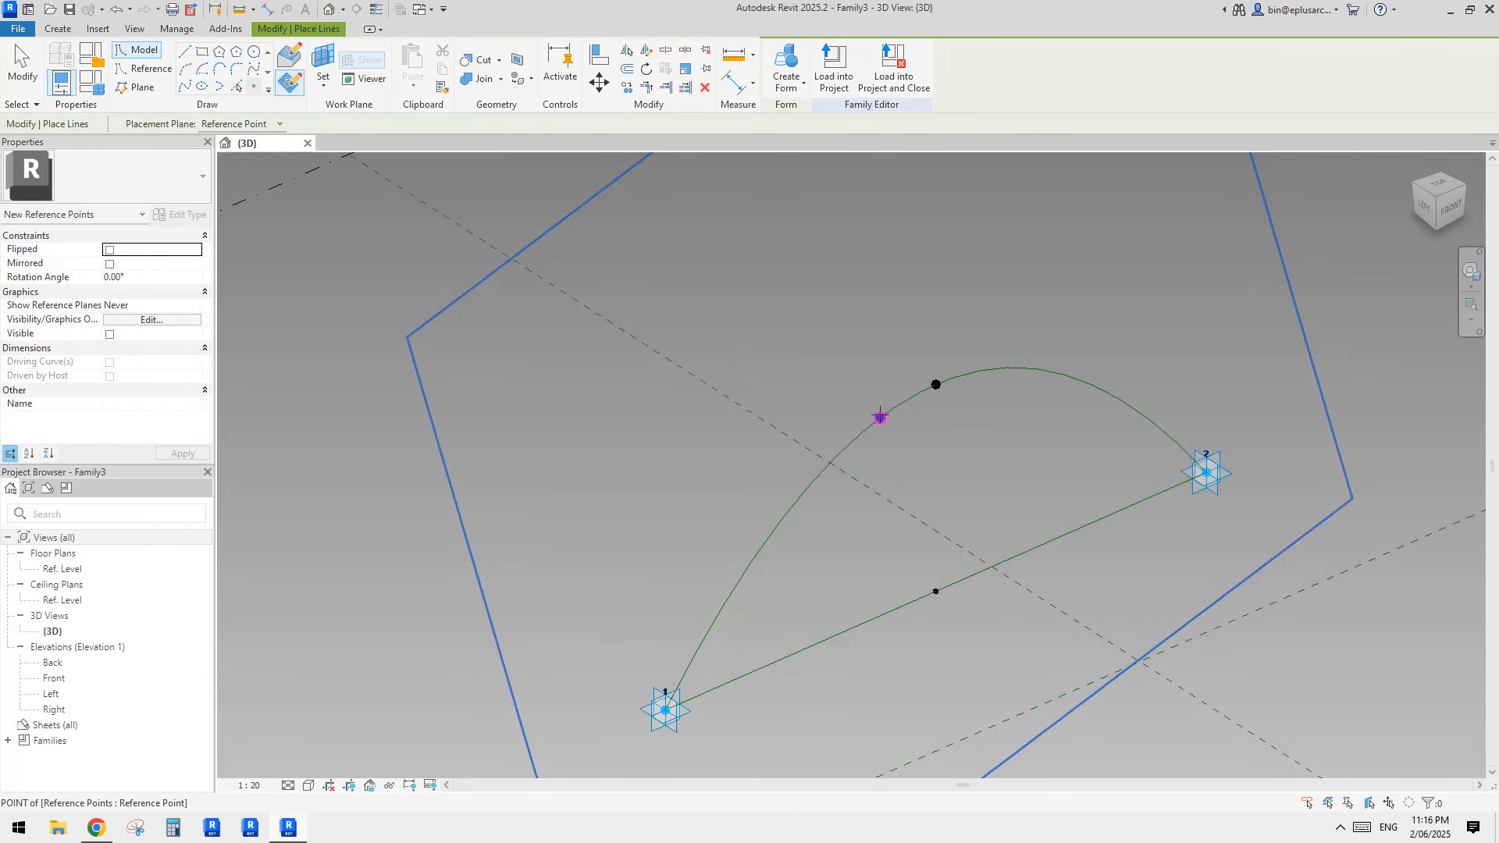
{"action": "left_click", "coordinate": [822, 468]}
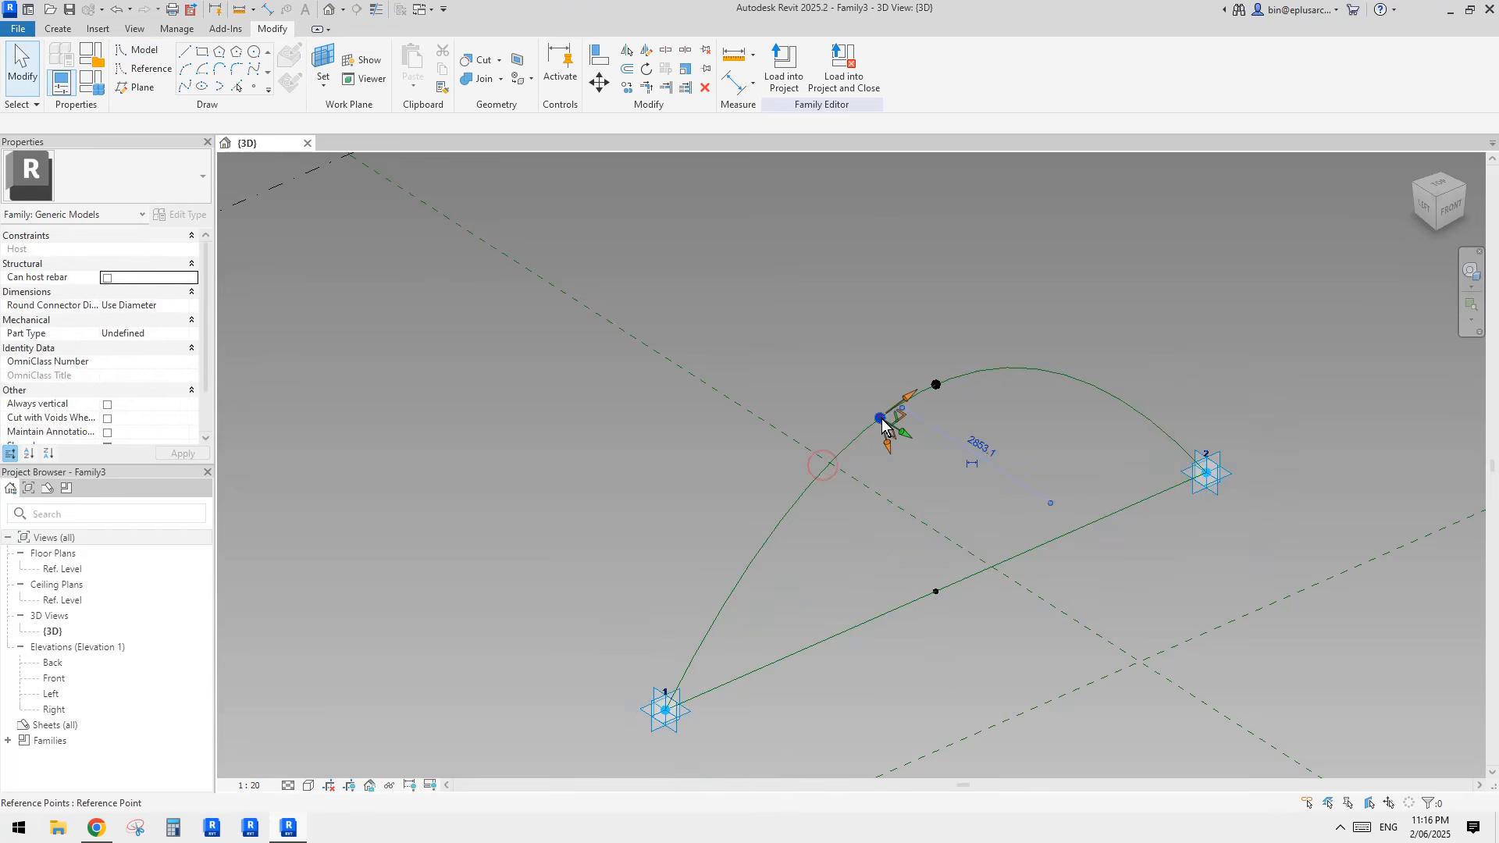
Step: Associate the hosted point's Offset with the family parameter w1
{"action": "left_click", "coordinate": [194, 403]}
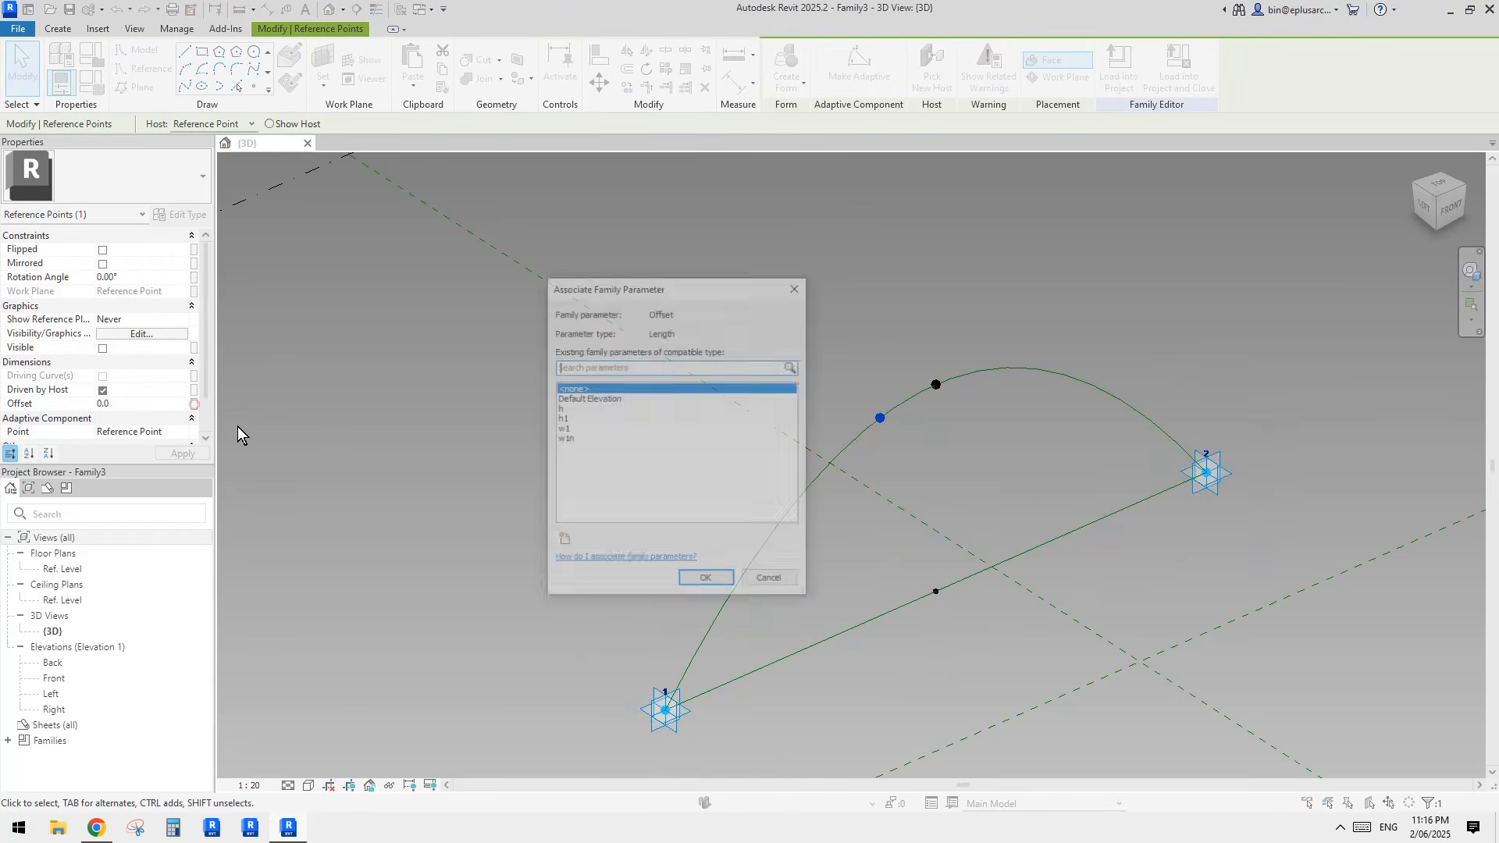
{"action": "left_click", "coordinate": [563, 429]}
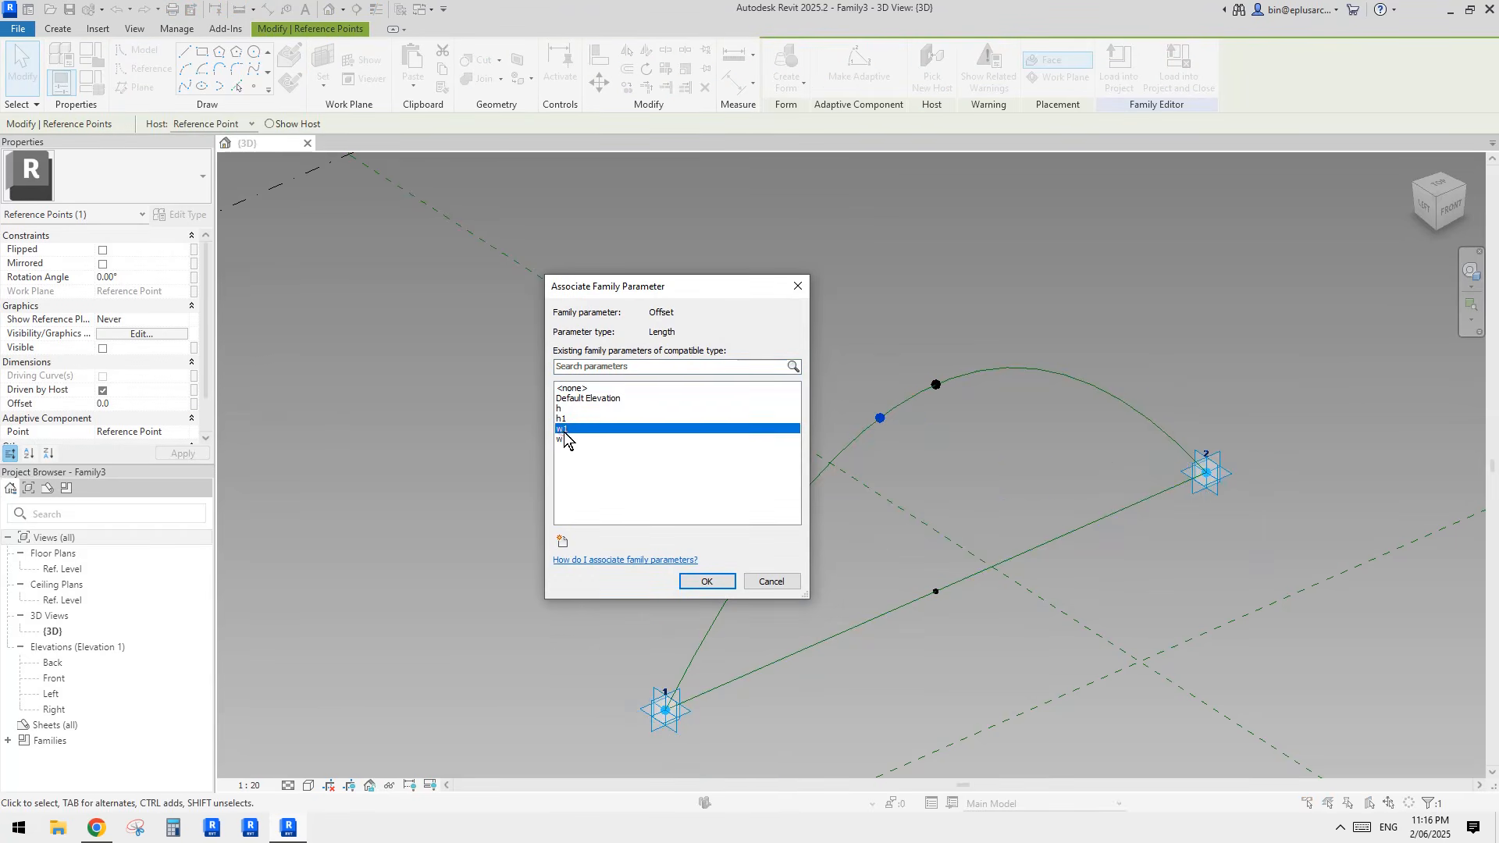
{"action": "left_click", "coordinate": [705, 582]}
Step: Place a second hosted reference point at the arch point, using the arch point's plane as the work plane
{"action": "left_click", "coordinate": [254, 88]}
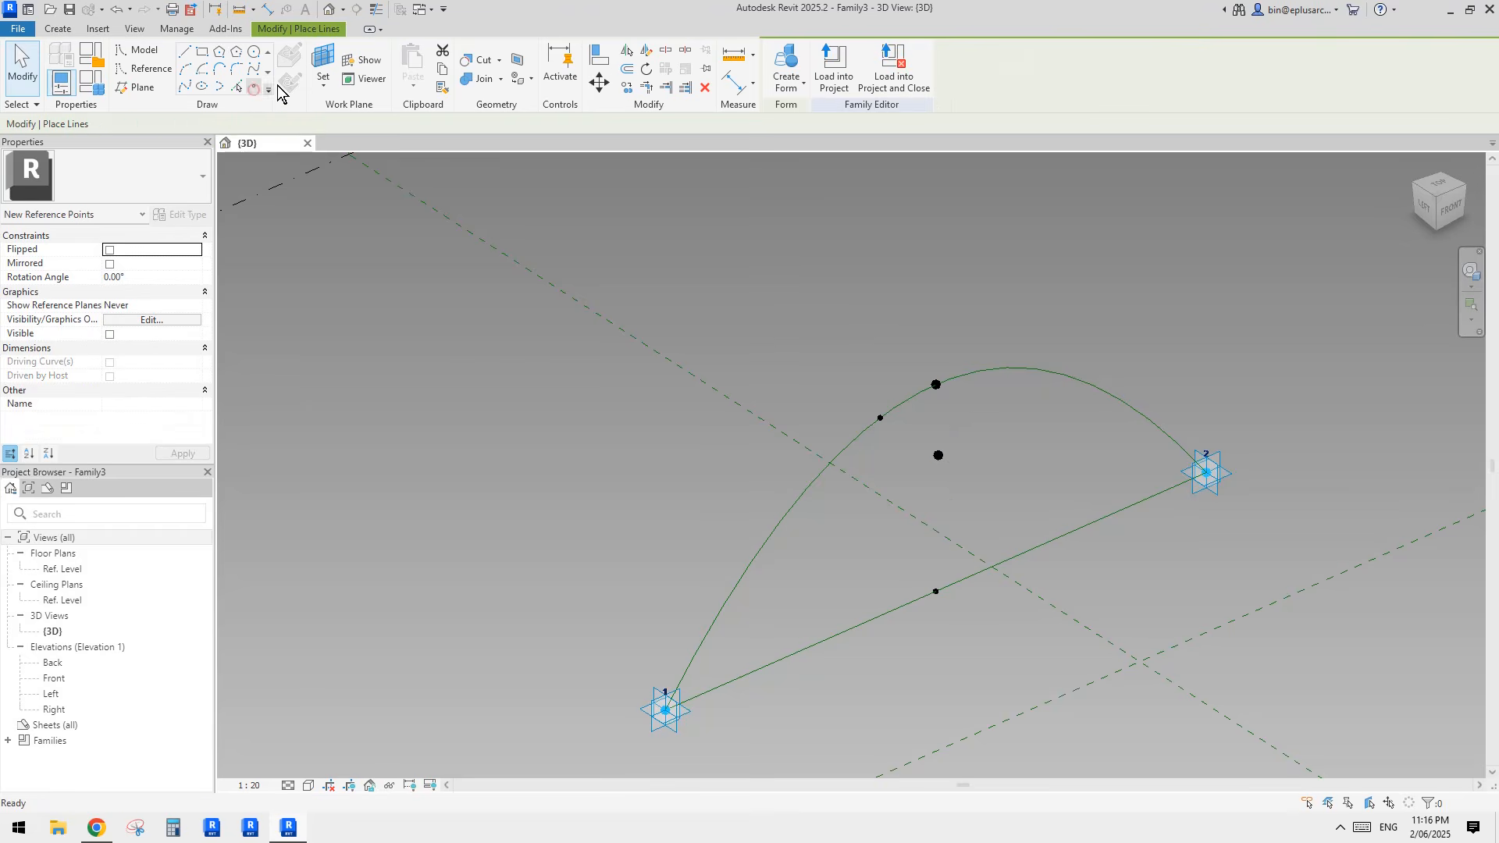
{"action": "left_click", "coordinate": [323, 63]}
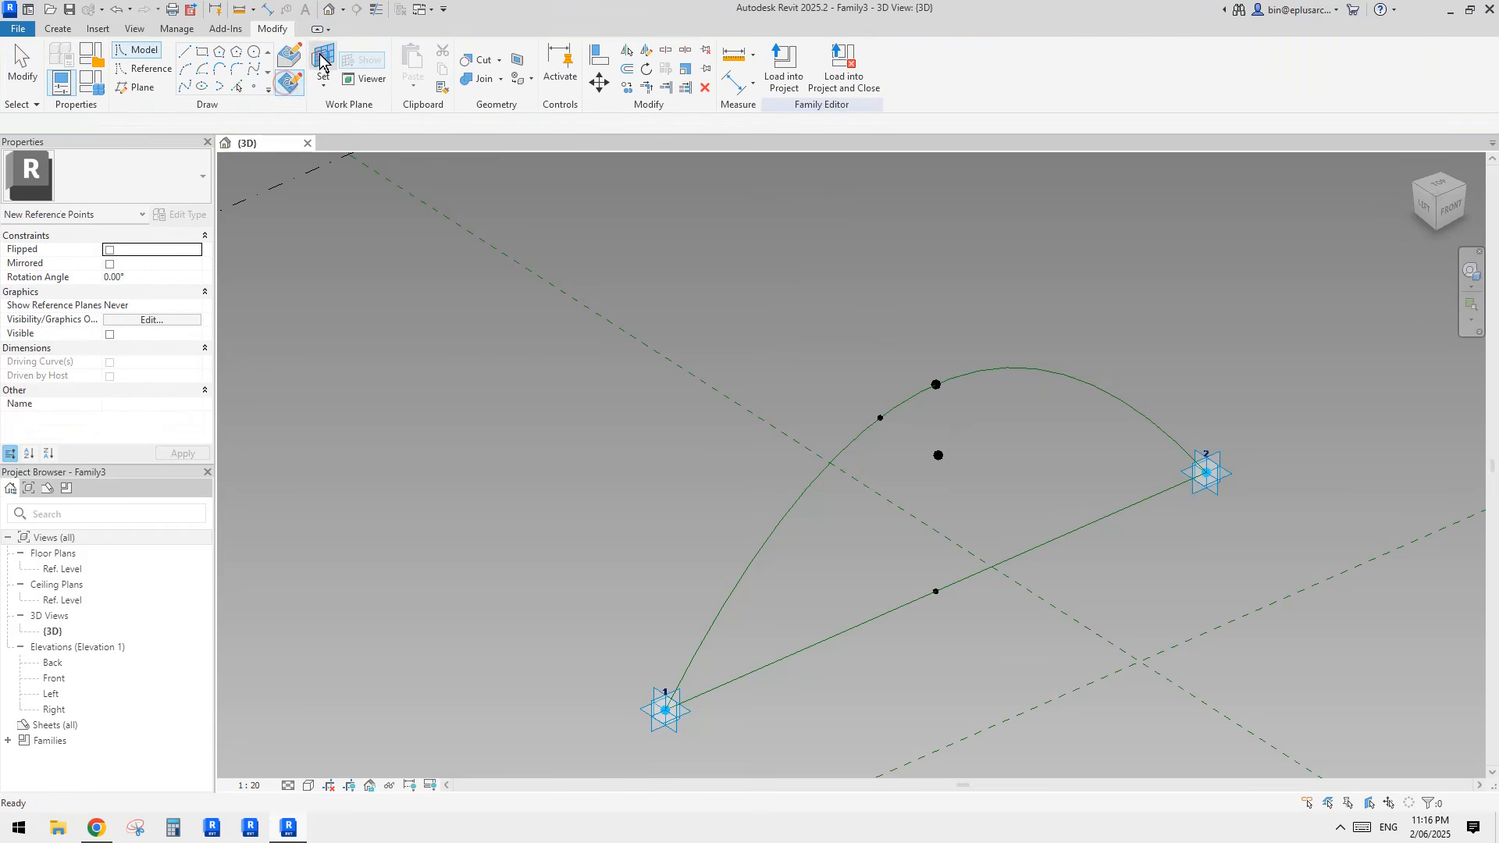
{"action": "left_click", "coordinate": [879, 418]}
{"action": "left_click", "coordinate": [879, 418]}
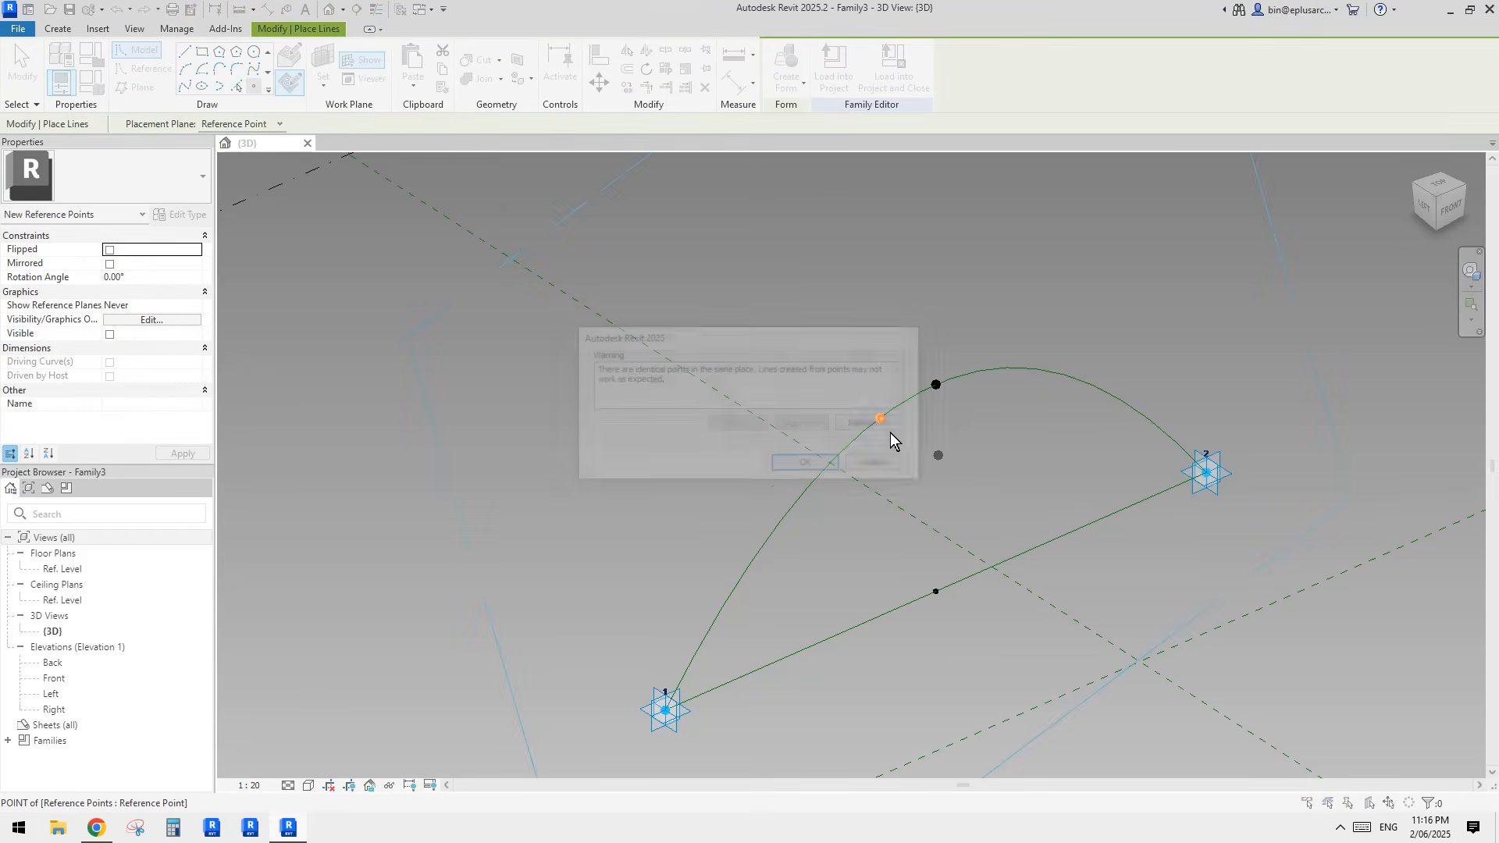
{"action": "left_click", "coordinate": [838, 466]}
{"action": "key", "text": "Escape"}
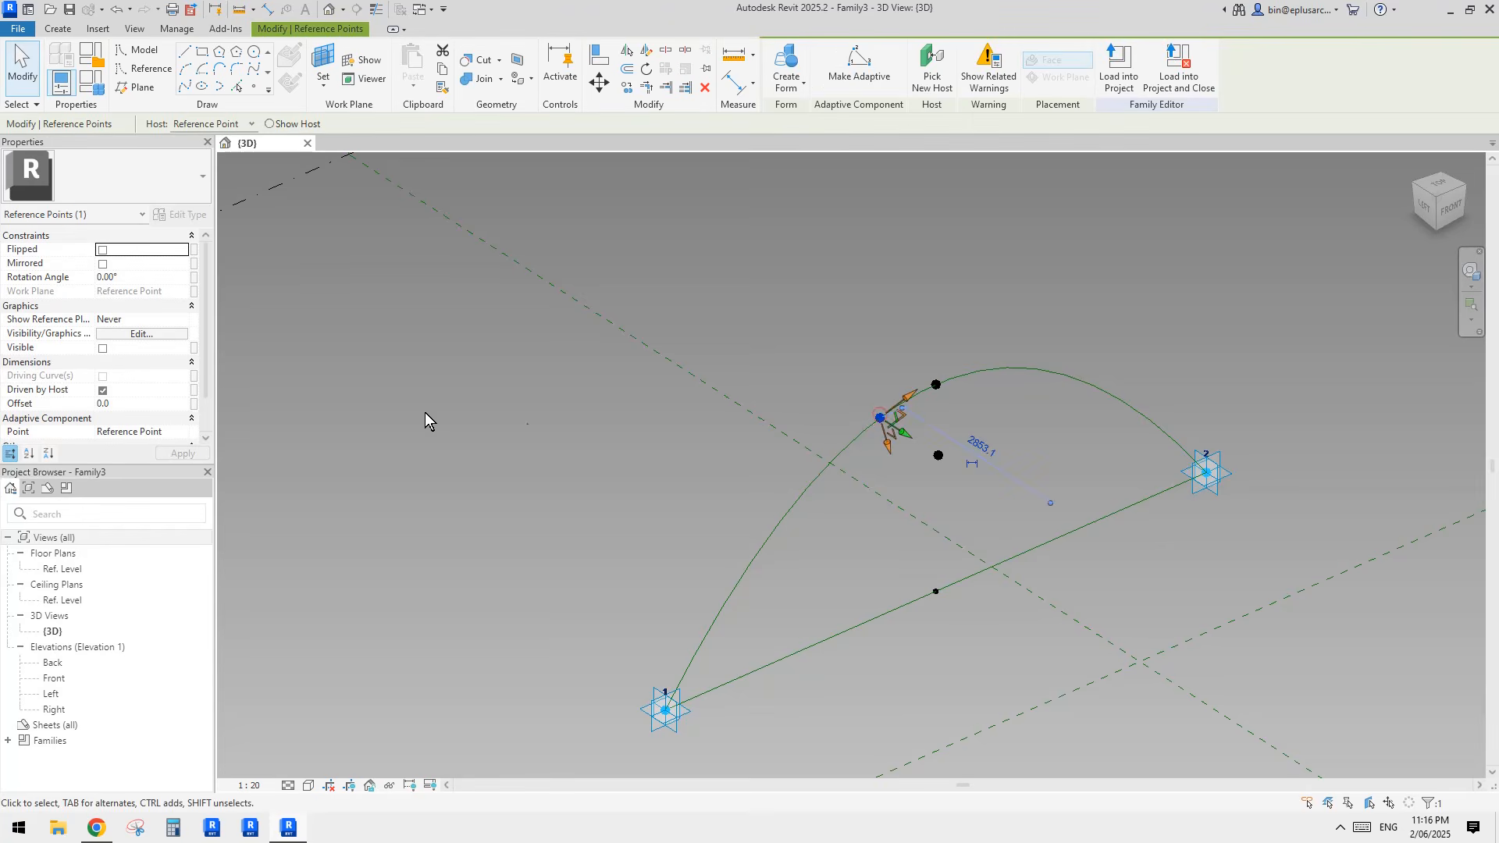
Step: Associate the second hosted point's Offset with the family parameter w1n
{"action": "left_click", "coordinate": [195, 404]}
{"action": "left_click", "coordinate": [573, 439]}
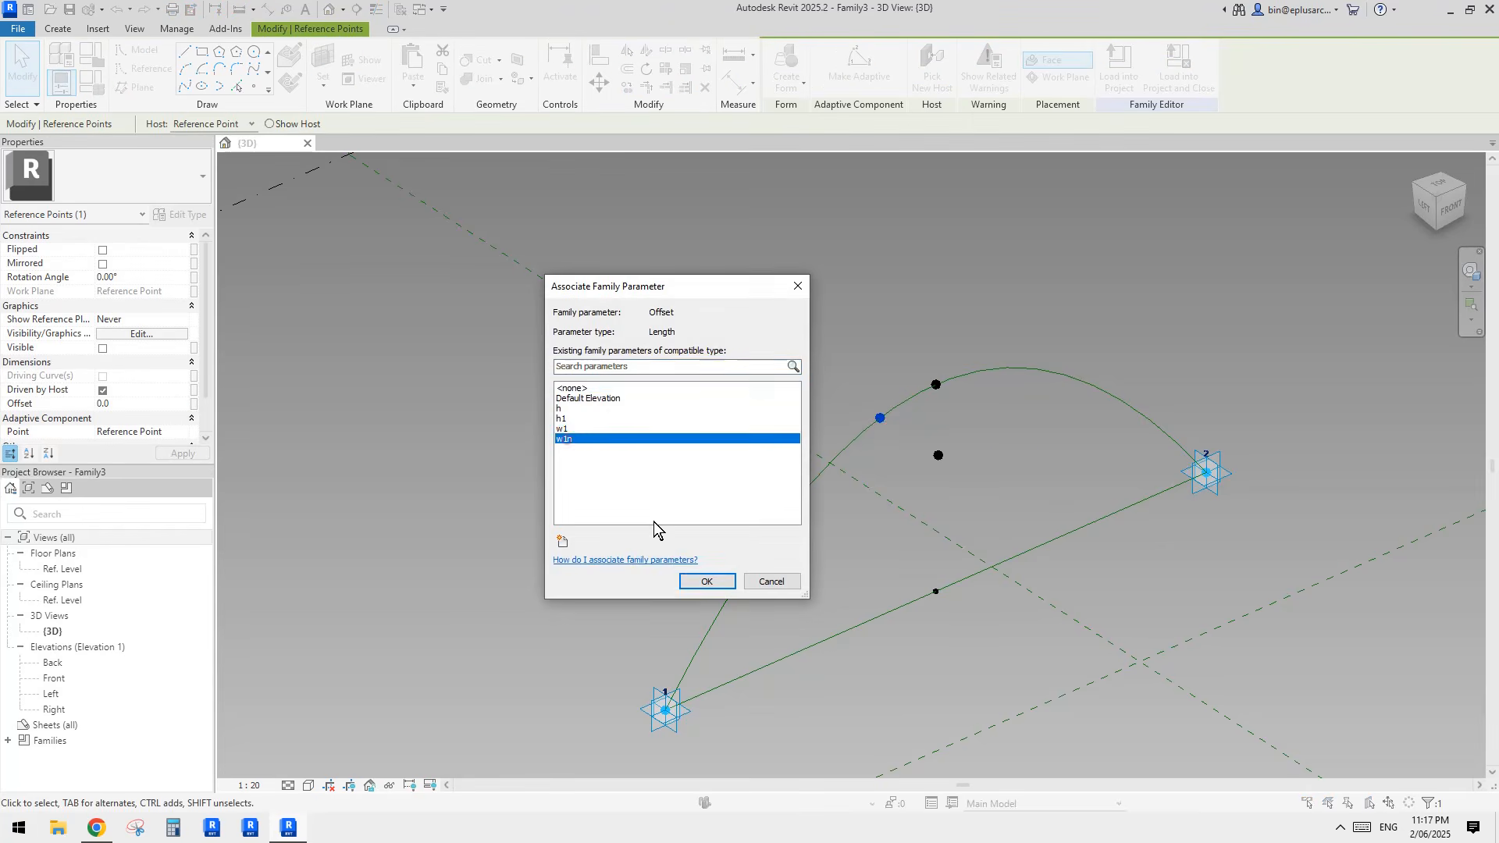
{"action": "left_click", "coordinate": [707, 582]}
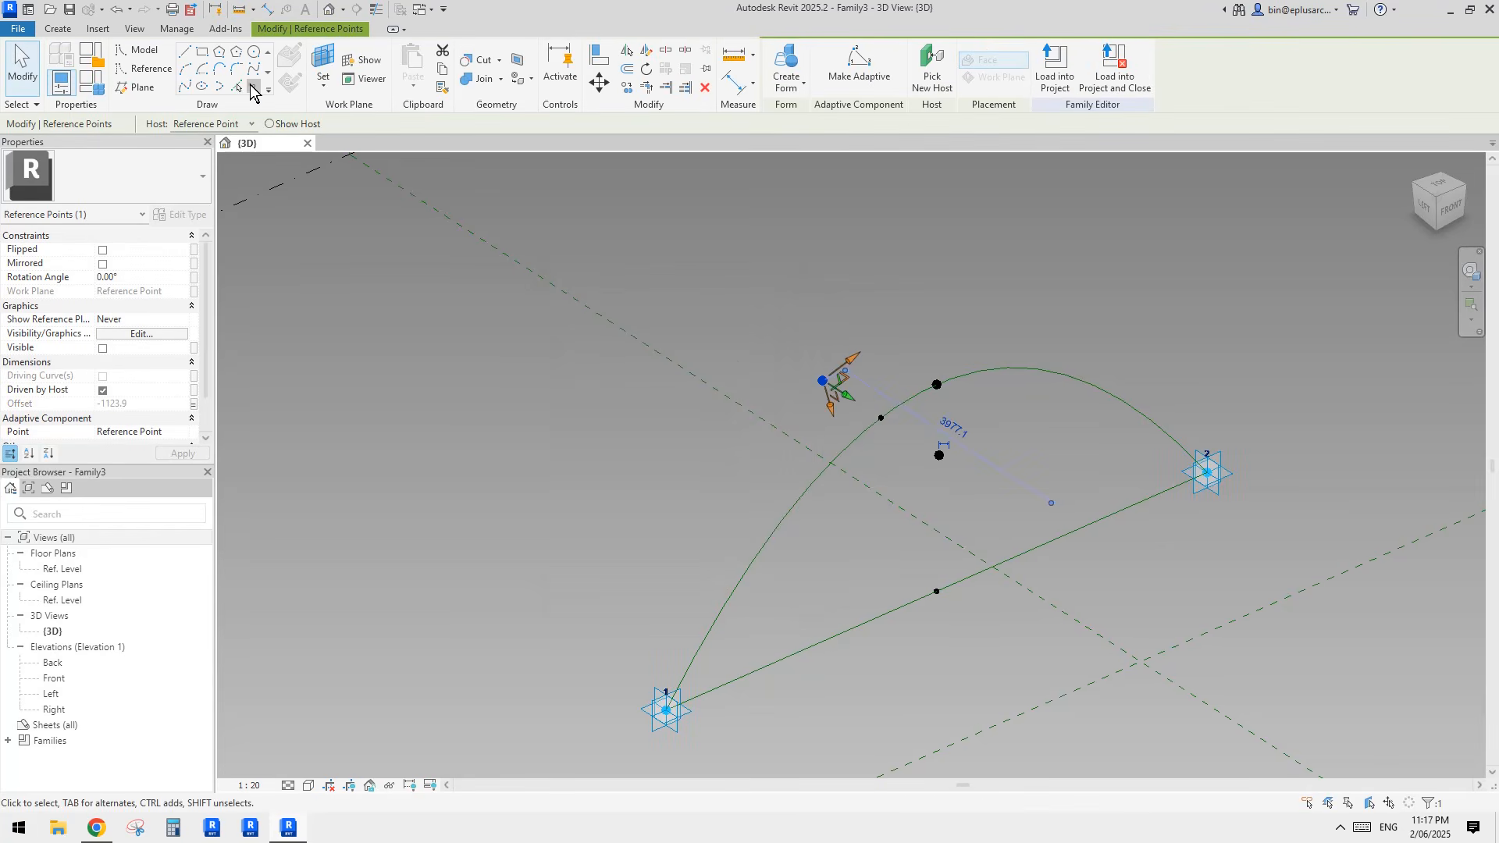
Step: Set the arch point's flatter plane as the work plane and place a third hosted reference point at the arch point
{"action": "left_click", "coordinate": [252, 89]}
{"action": "left_click", "coordinate": [320, 66]}
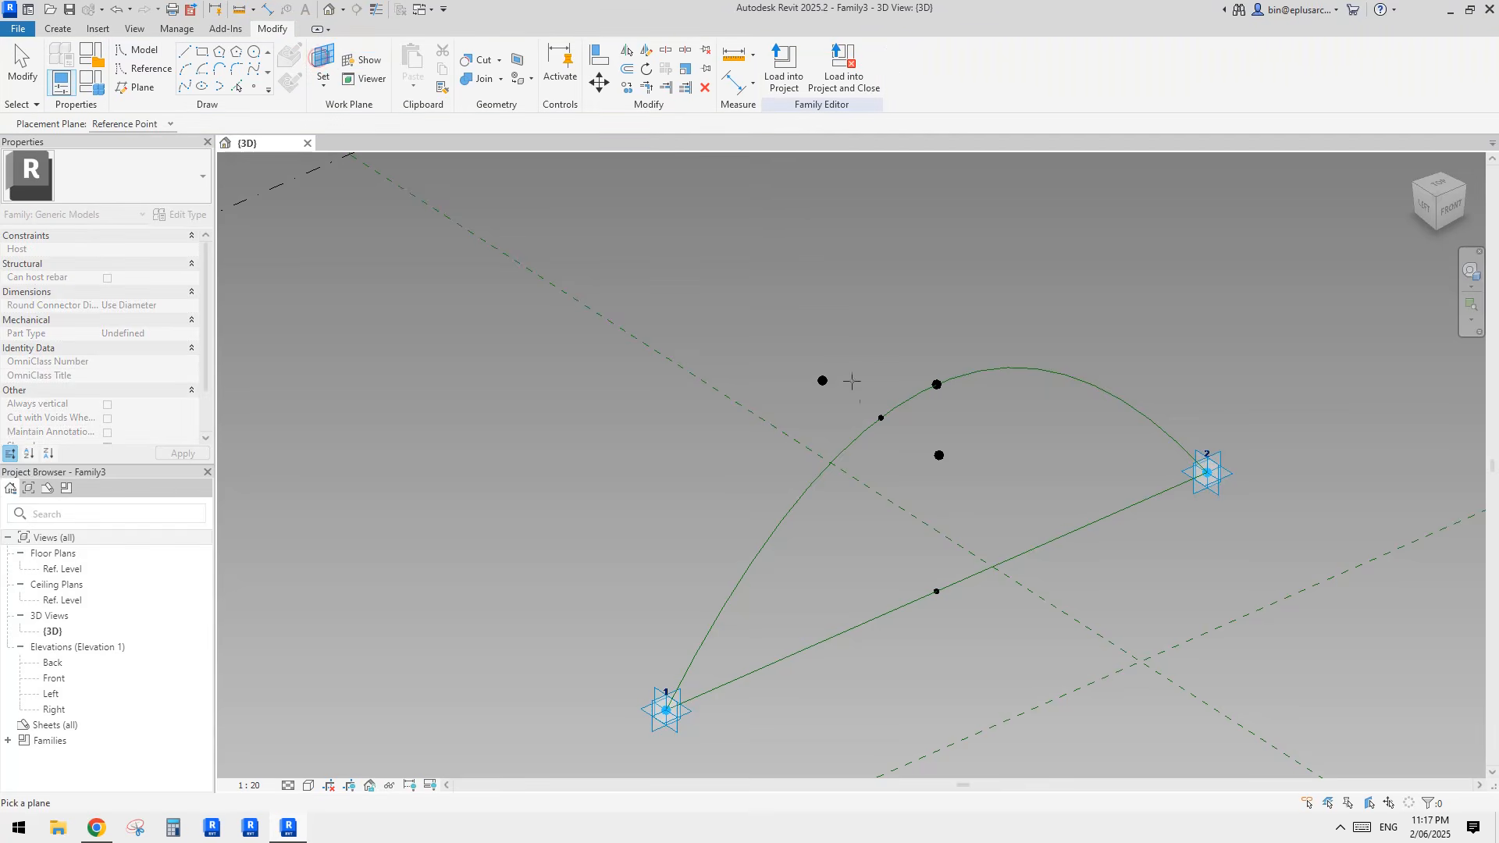
{"action": "left_click", "coordinate": [881, 418]}
{"action": "middle_click_drag", "start_coordinate": [887, 483], "coordinate": [879, 435], "text": "shift"}
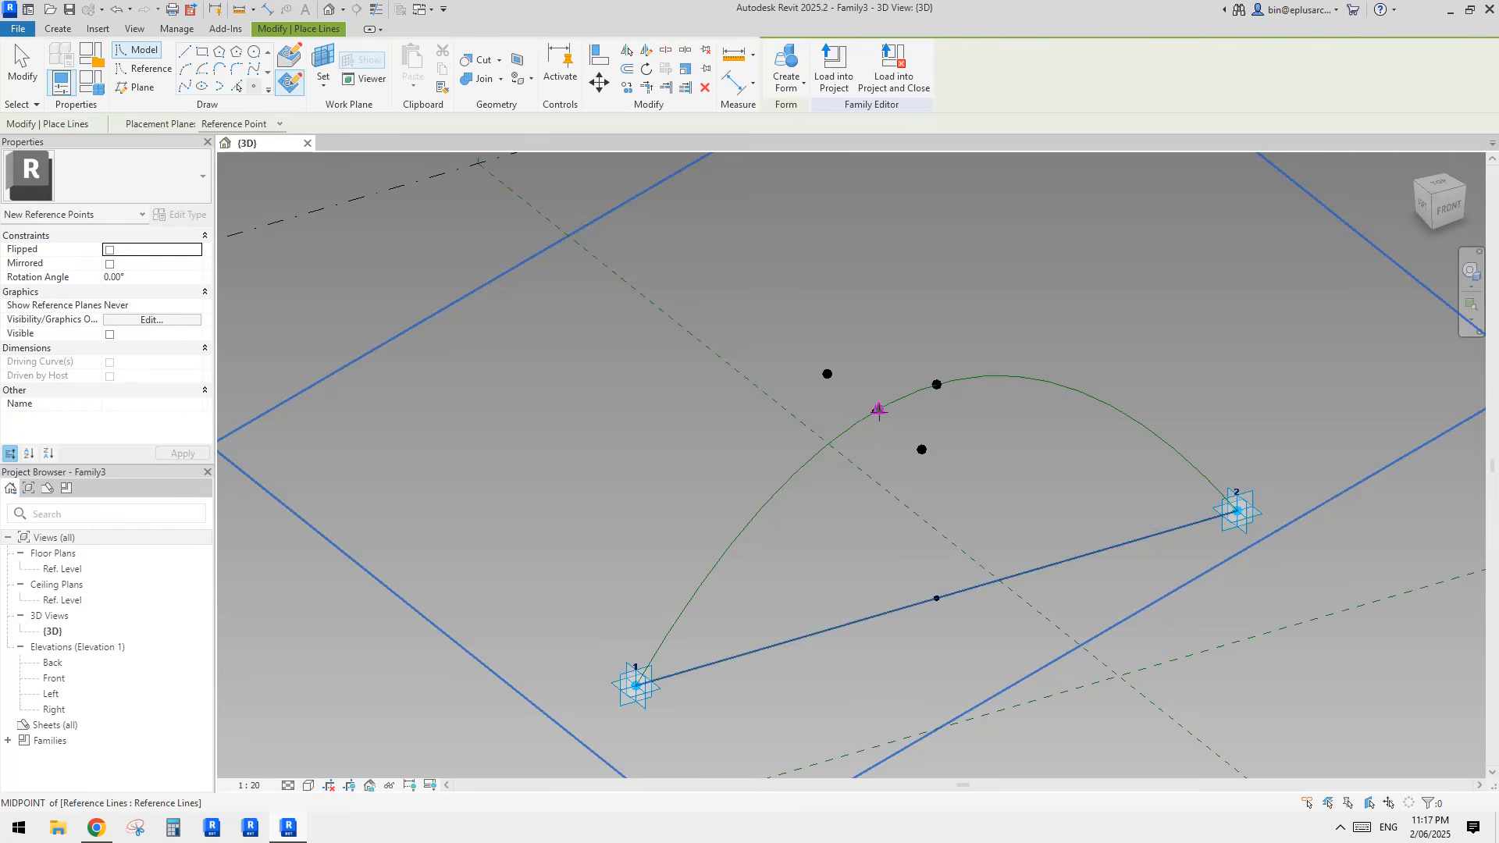
{"action": "left_click", "coordinate": [876, 411]}
{"action": "left_click", "coordinate": [817, 463]}
{"action": "key", "text": "Escape"}
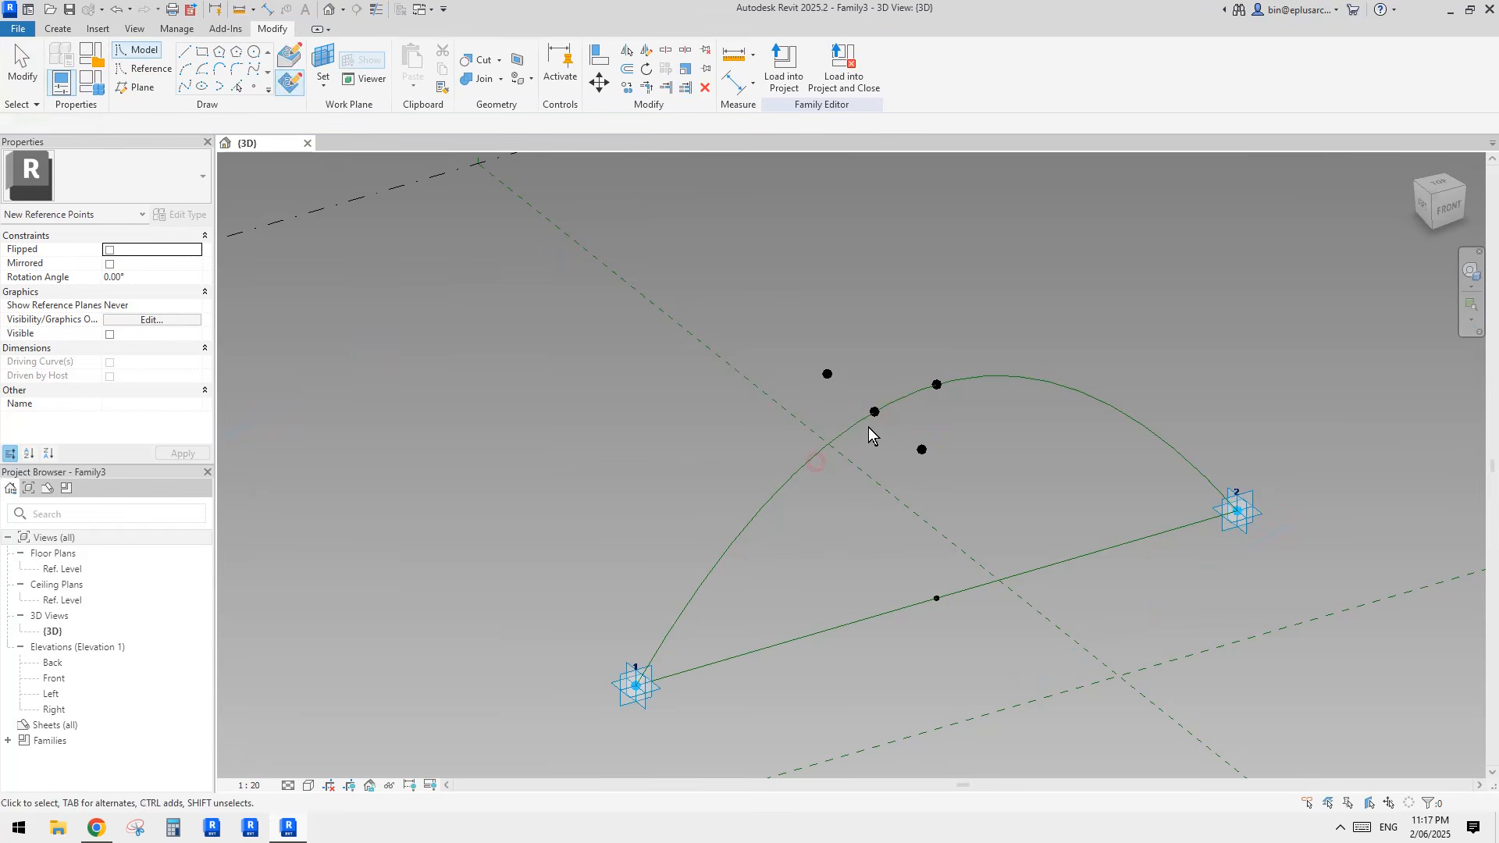
Step: Associate the third hosted point's Offset with the family parameter h1
{"action": "left_click", "coordinate": [874, 411]}
{"action": "left_click", "coordinate": [194, 403]}
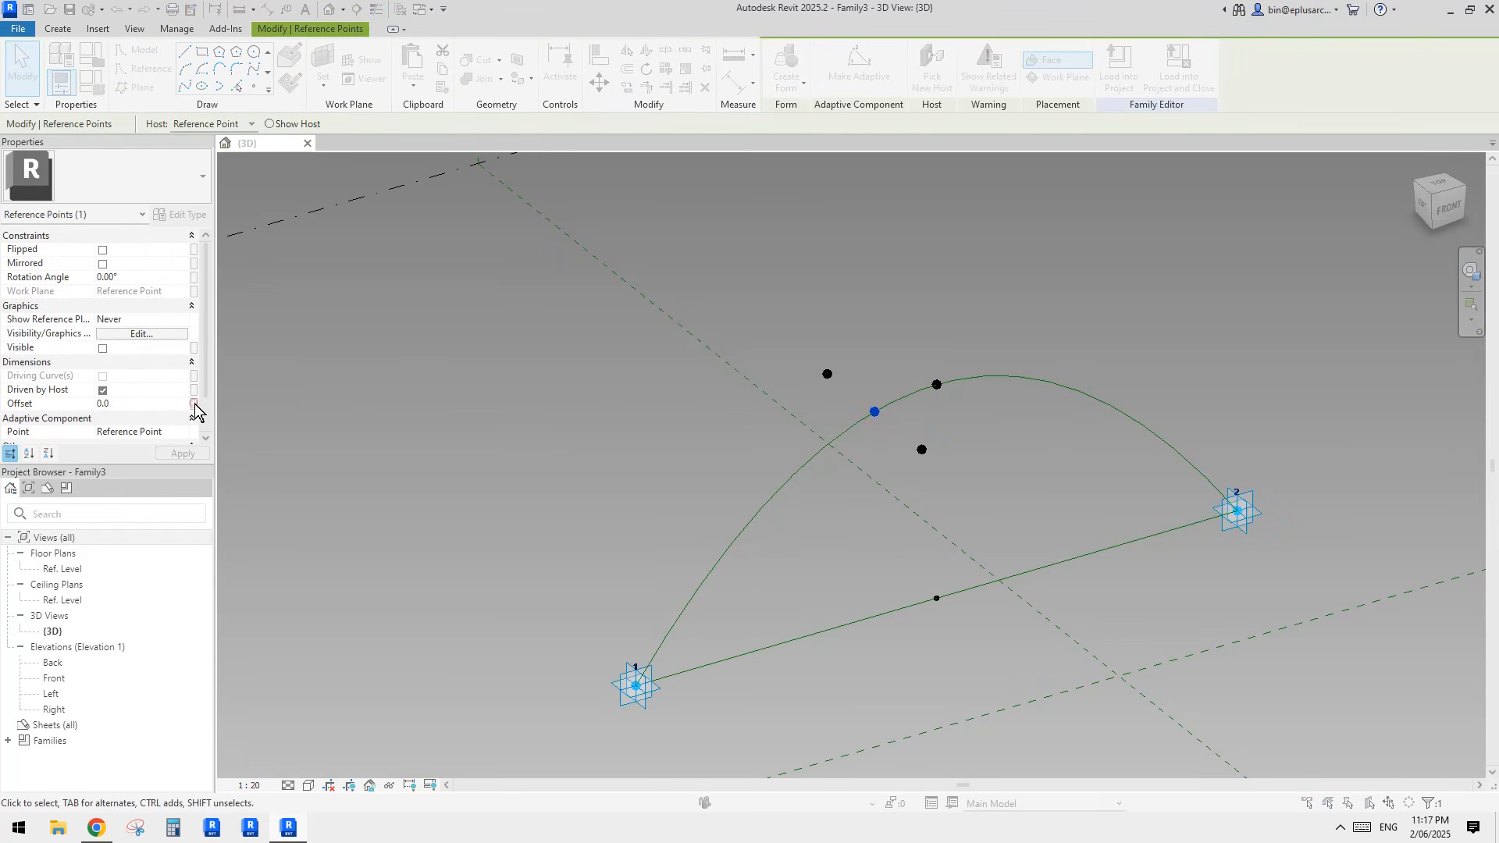
{"action": "left_click", "coordinate": [562, 422]}
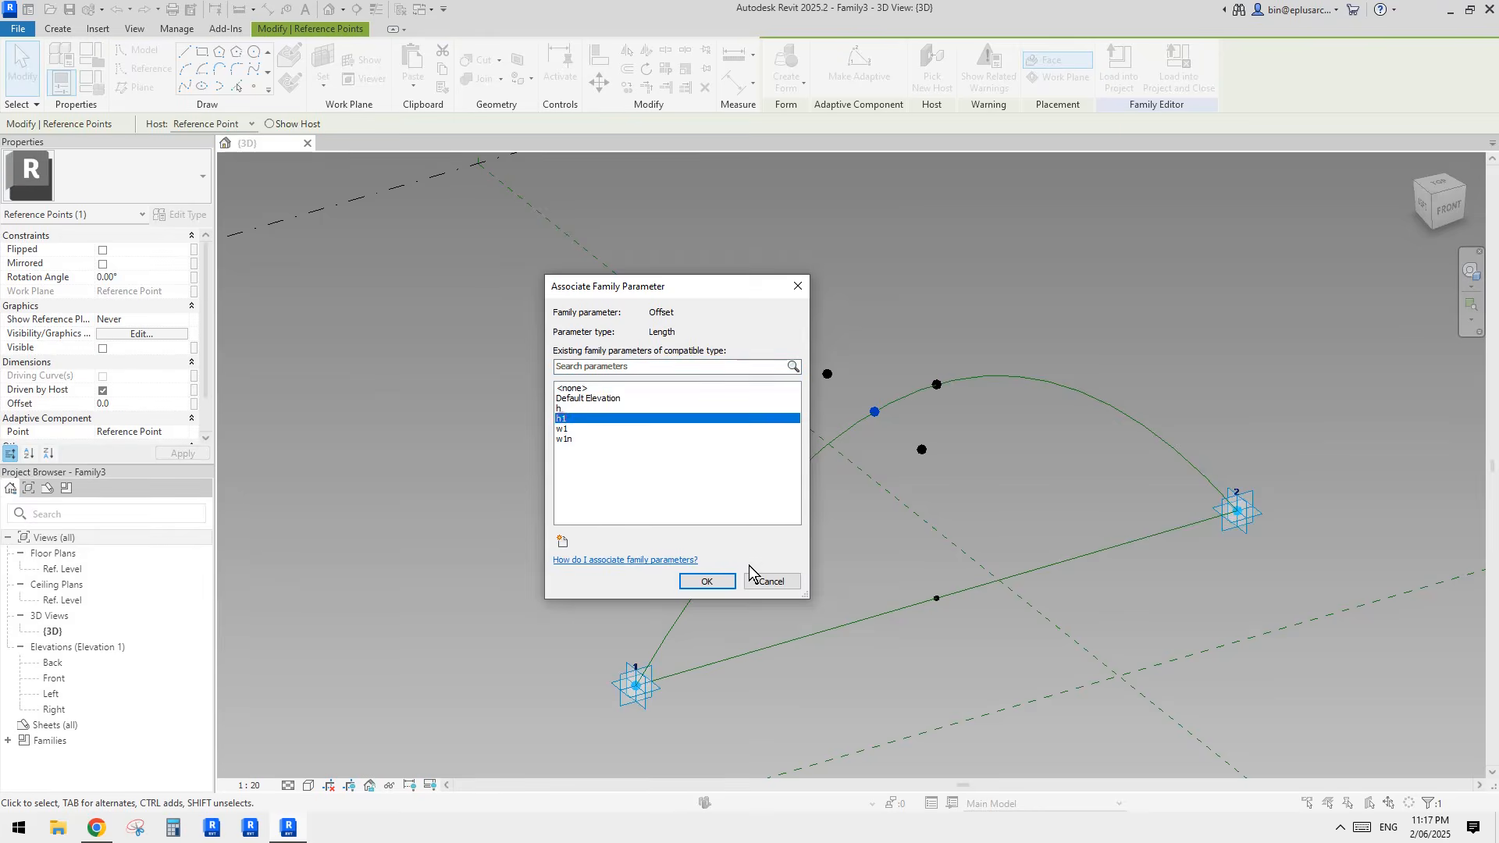
{"action": "left_click", "coordinate": [707, 580]}
Step: Set the rotation angle of the arch's host point to 180° to flip its three offset points
{"action": "middle_click_drag", "start_coordinate": [793, 538], "coordinate": [947, 329], "text": "shift"}
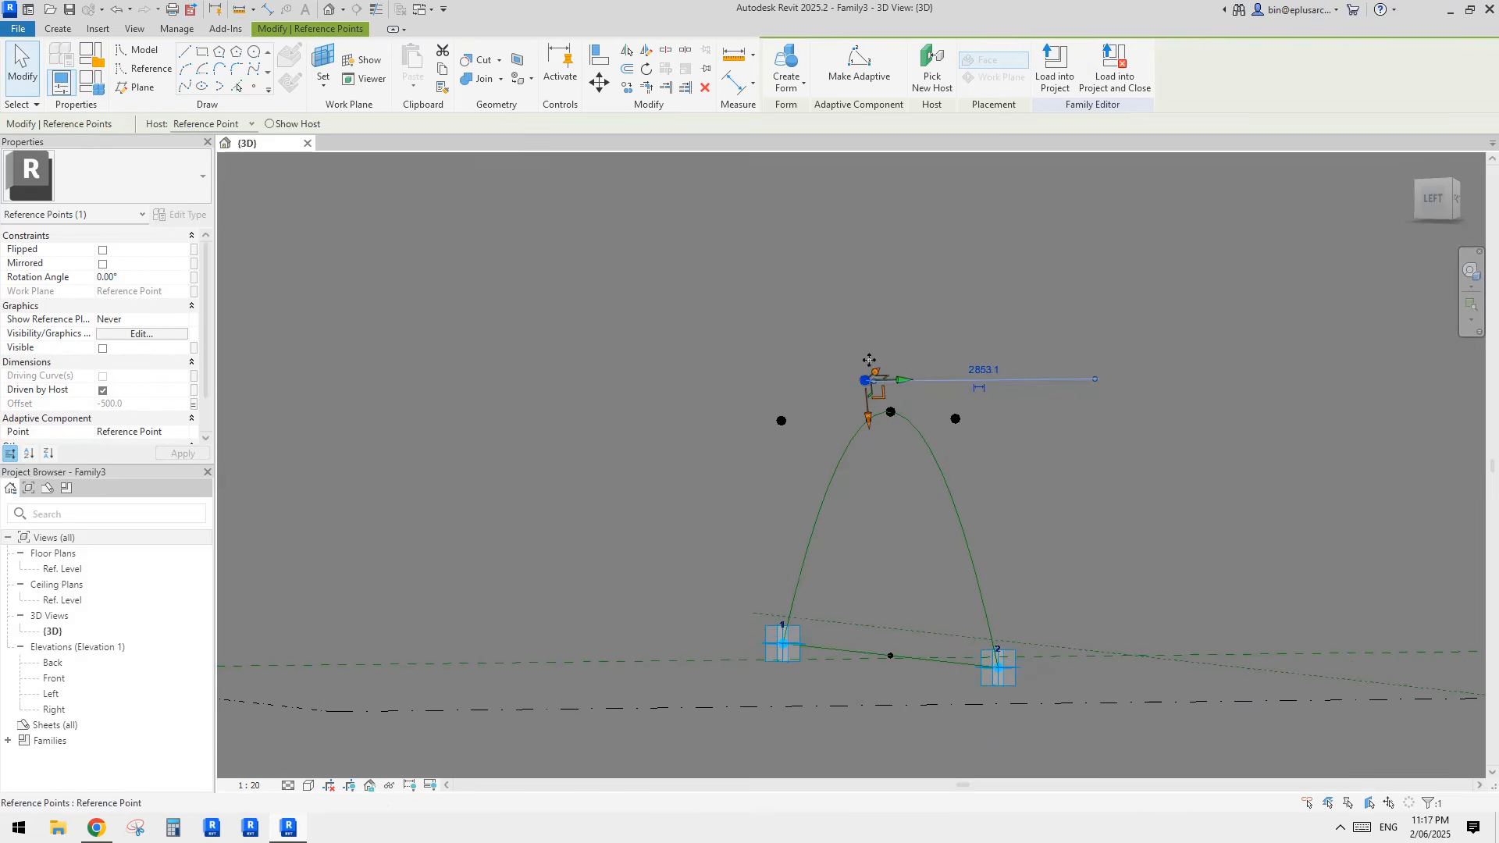
{"action": "middle_click_drag", "start_coordinate": [896, 415], "coordinate": [808, 536], "text": "shift"}
{"action": "left_click", "coordinate": [877, 459]}
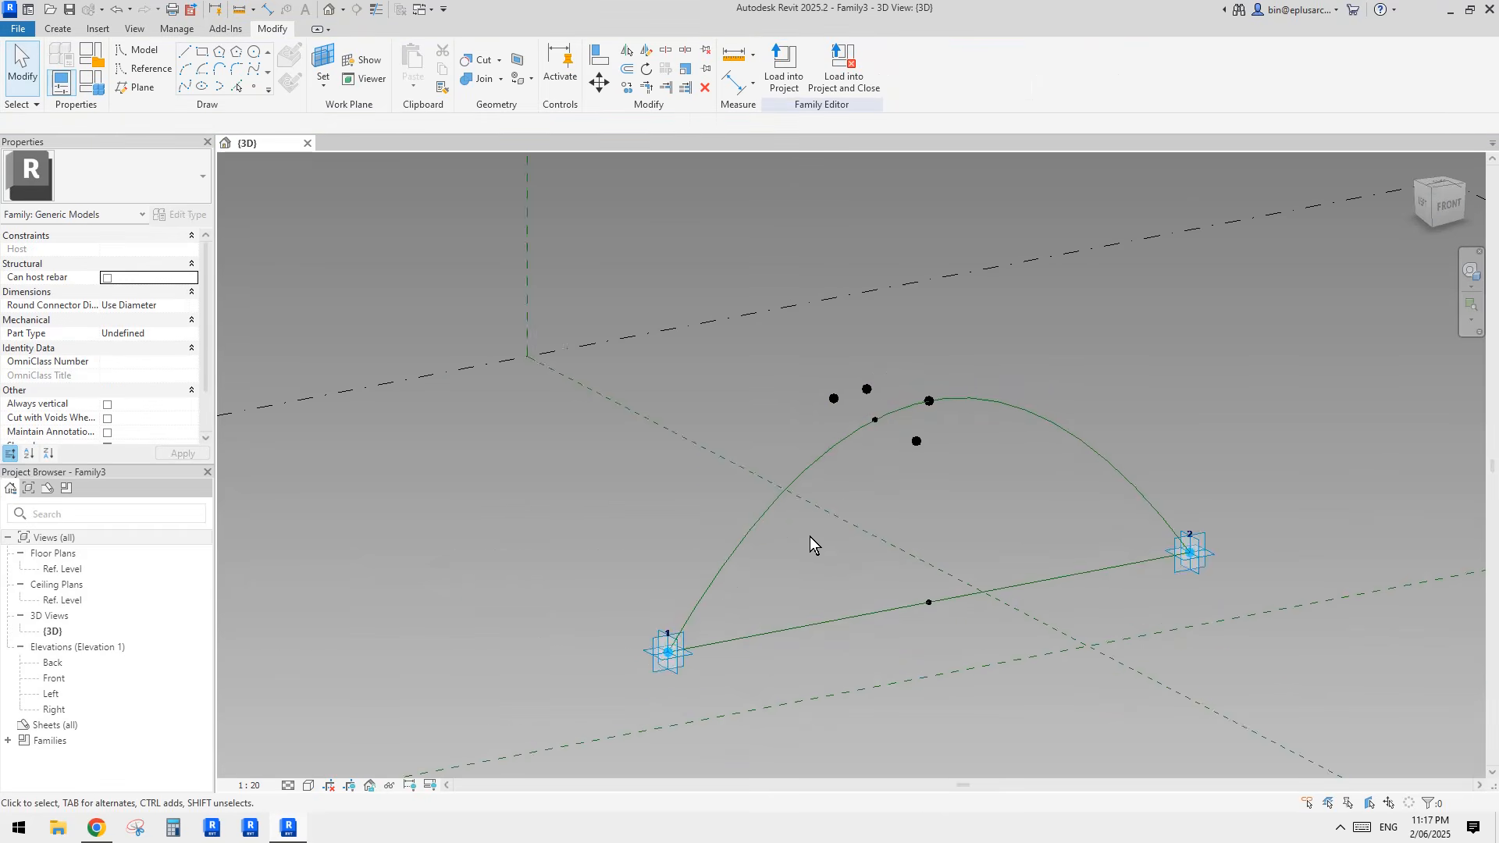
{"action": "scroll", "coordinate": [871, 404], "scroll_direction": "up", "scroll_amount": 3}
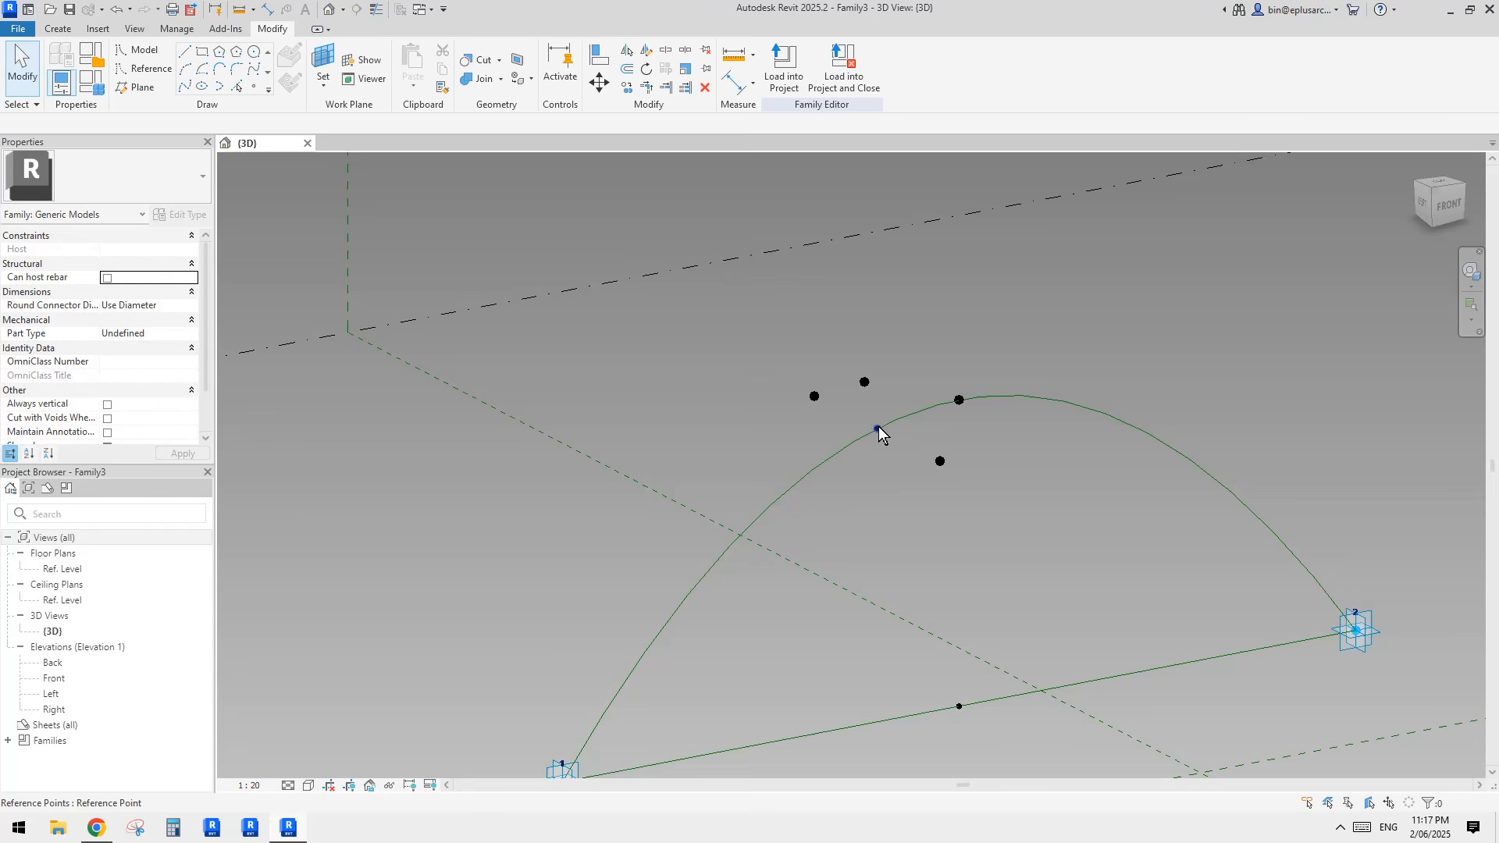
{"action": "left_click", "coordinate": [878, 429]}
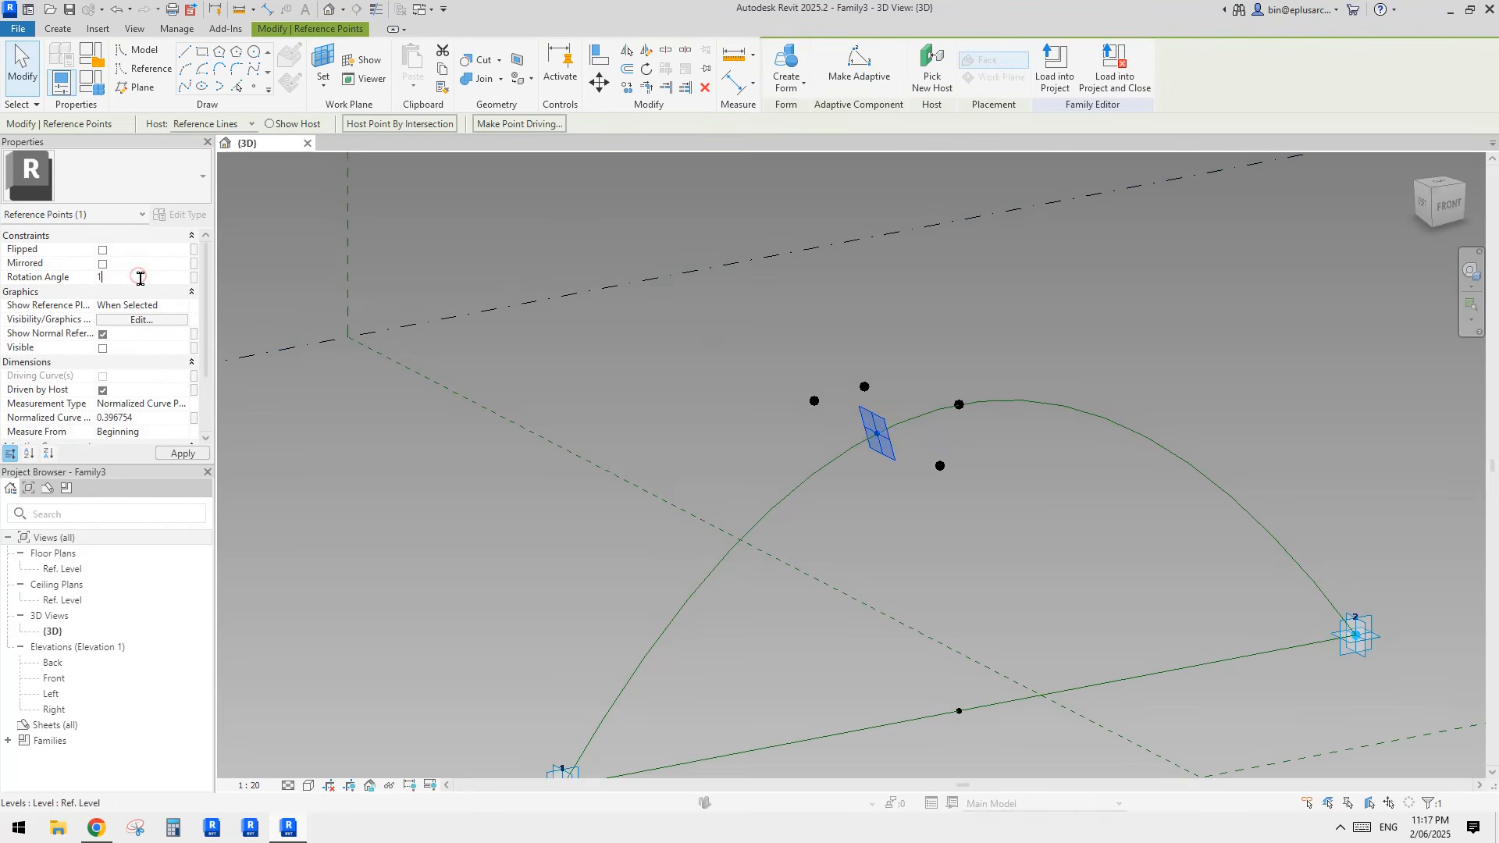
{"action": "key", "text": "Return"}
{"action": "middle_click_drag", "start_coordinate": [625, 339], "coordinate": [657, 347], "text": "shift"}
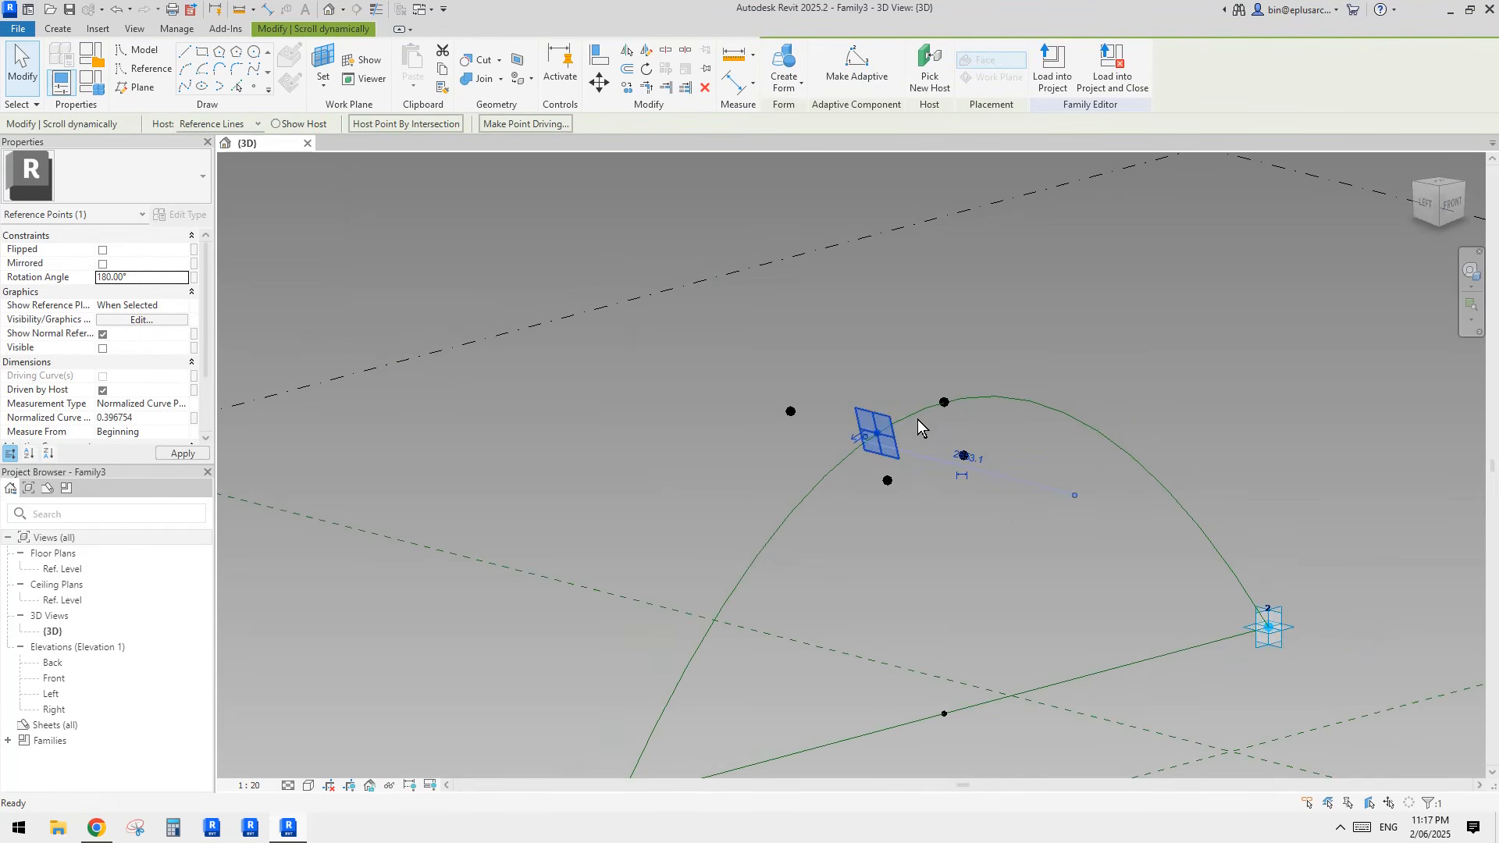
{"action": "left_click", "coordinate": [918, 489]}
{"action": "middle_click_drag", "start_coordinate": [918, 489], "coordinate": [887, 484], "text": "shift"}
{"action": "left_click", "coordinate": [886, 485]}
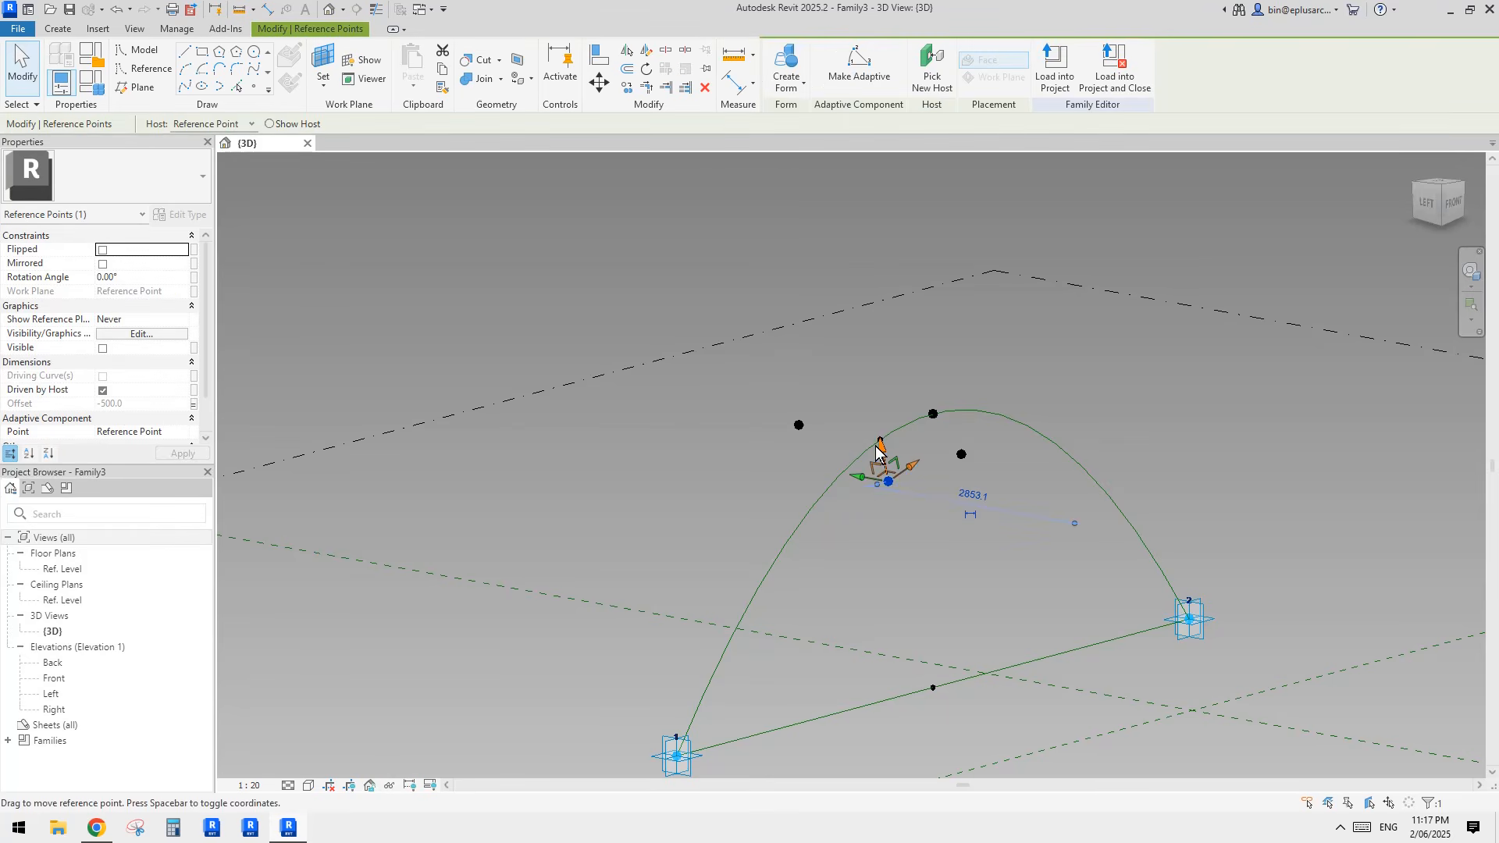
{"action": "mouse_move", "coordinate": [896, 495]}
{"action": "middle_mouse_down", "text": "shift"}
{"action": "mouse_move", "coordinate": [901, 519]}
{"action": "mouse_move", "coordinate": [877, 541]}
{"action": "mouse_move", "coordinate": [896, 485]}
{"action": "mouse_move", "coordinate": [879, 475]}
{"action": "mouse_move", "coordinate": [917, 484]}
{"action": "mouse_move", "coordinate": [843, 508]}
{"action": "mouse_move", "coordinate": [887, 492]}
{"action": "middle_mouse_up", "text": "shift"}
{"action": "left_click", "coordinate": [897, 485]}
Step: Copy the arch's host point with its three offset points into the open area beside the arch
{"action": "middle_click_drag", "start_coordinate": [836, 414], "coordinate": [801, 428], "text": "shift"}
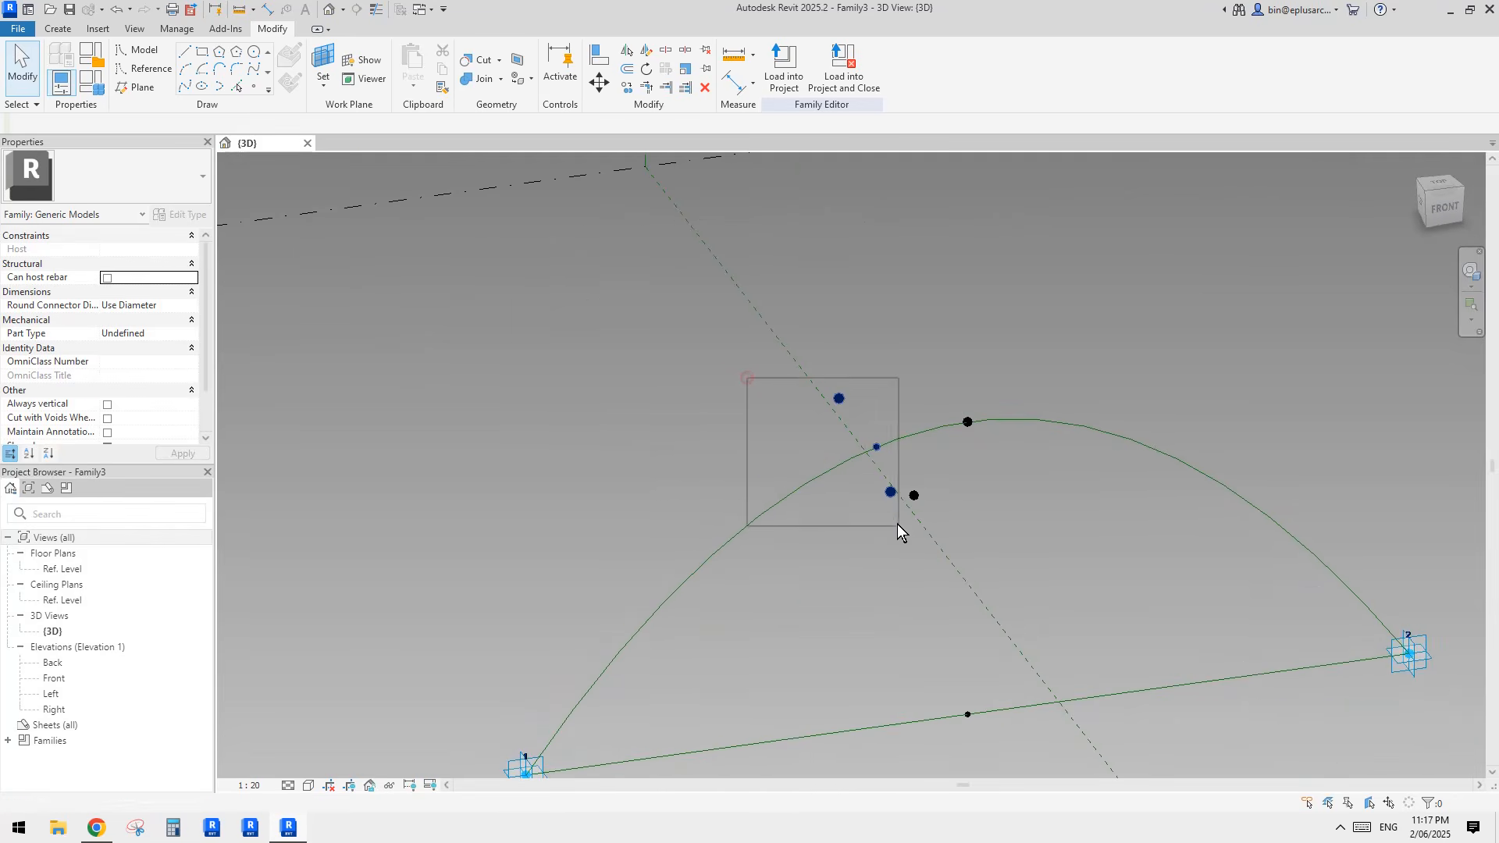
{"action": "left_click_drag", "start_coordinate": [897, 525], "coordinate": [929, 556]}
{"action": "left_click_drag", "start_coordinate": [877, 458], "coordinate": [673, 451]}
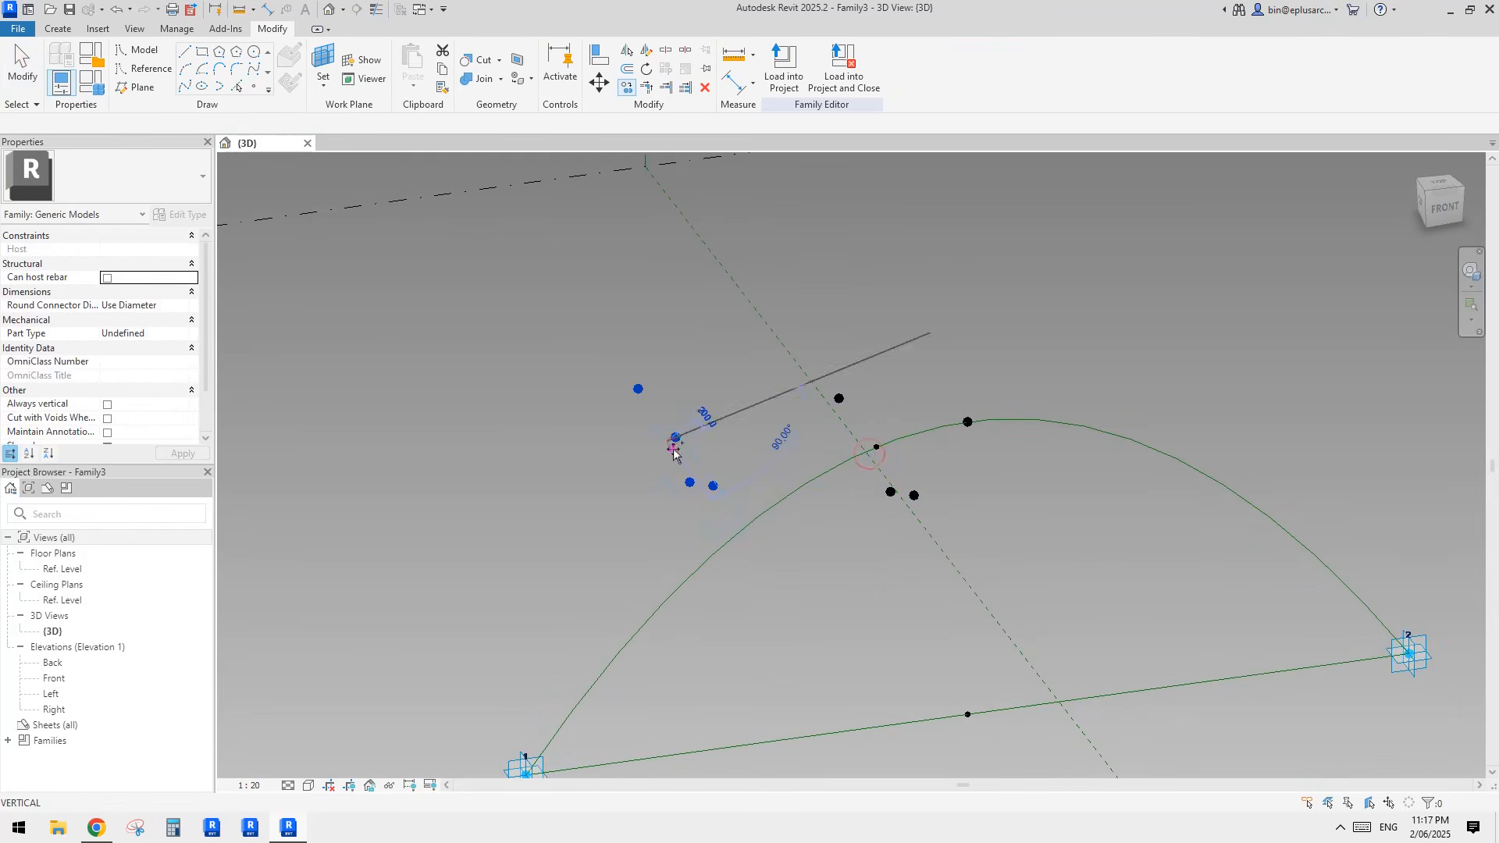
{"action": "left_click", "coordinate": [674, 450]}
{"action": "left_click", "coordinate": [676, 439]}
Step: Rehost the copied host point onto the lower part of the arch near adaptive point 1
{"action": "middle_click_drag", "start_coordinate": [681, 446], "coordinate": [783, 455], "text": "shift"}
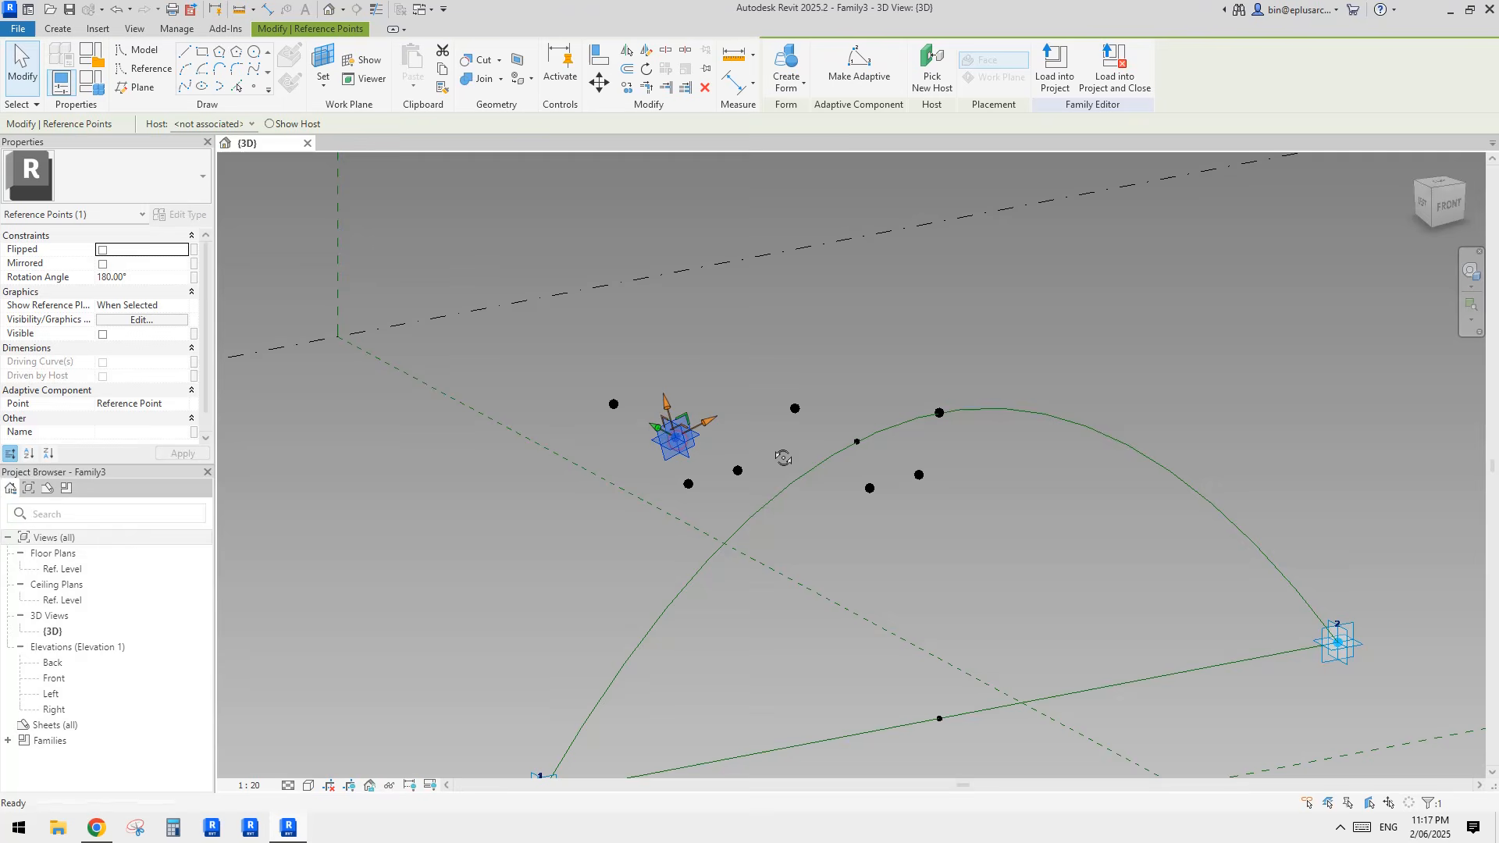
{"action": "left_click", "coordinate": [924, 89]}
{"action": "left_click", "coordinate": [670, 606]}
Step: Copy the original host point and its three offset points again, towards the adaptive point 2 side of the arch
{"action": "mouse_move", "coordinate": [753, 581]}
{"action": "middle_mouse_down", "text": "shift"}
{"action": "mouse_move", "coordinate": [801, 590]}
{"action": "mouse_move", "coordinate": [758, 595]}
{"action": "middle_mouse_up", "text": "shift"}
{"action": "left_click_drag", "start_coordinate": [796, 348], "coordinate": [924, 607]}
{"action": "key", "text": "c"}
{"action": "key", "text": "o"}
{"action": "left_click", "coordinate": [891, 489]}
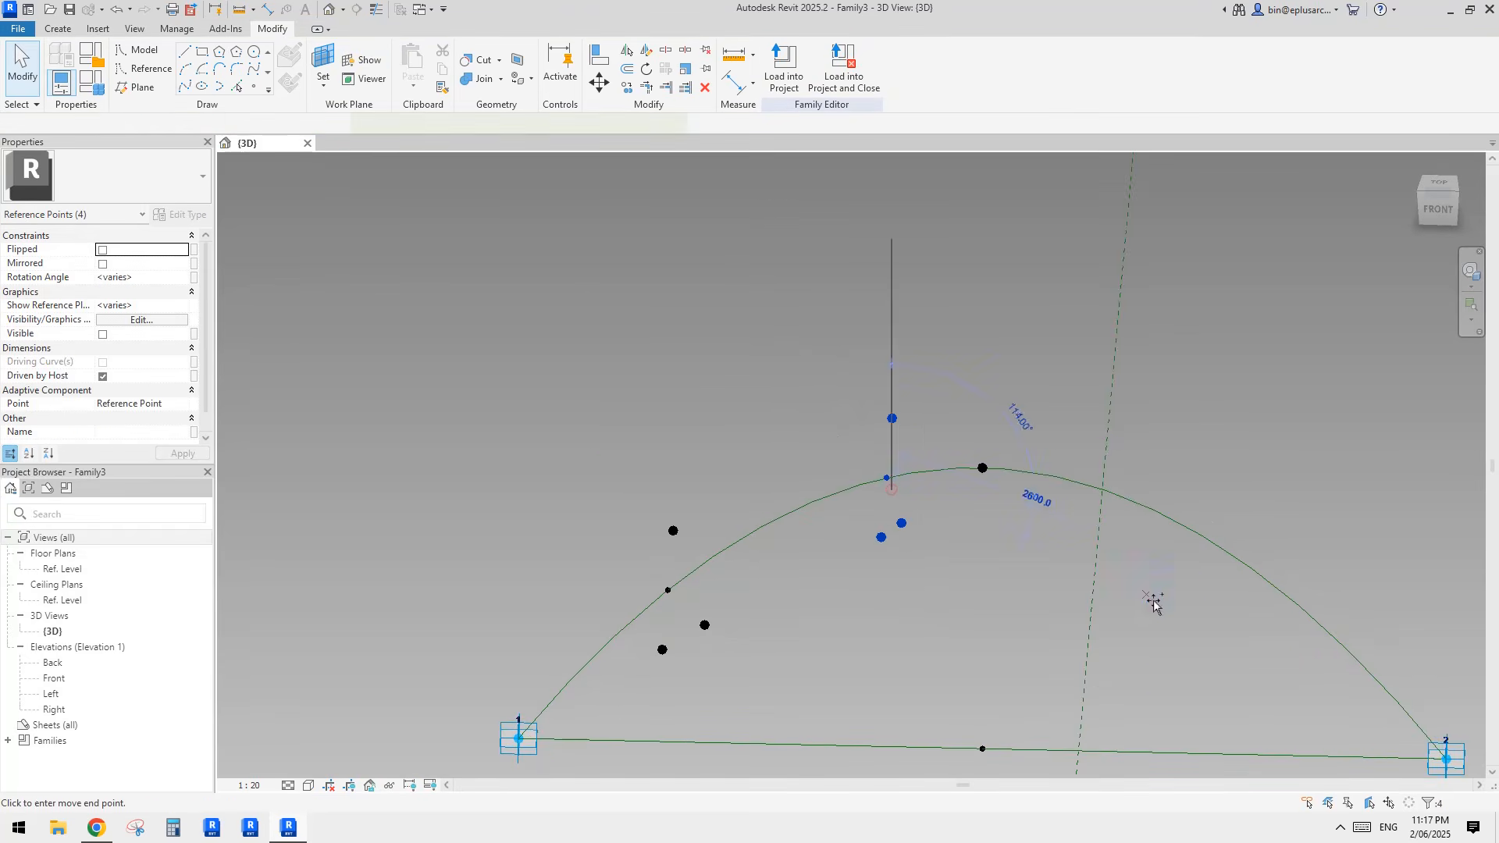
{"action": "left_click", "coordinate": [1174, 619]}
{"action": "middle_click_drag", "start_coordinate": [1174, 620], "coordinate": [1241, 624], "text": "shift"}
Step: Rehost the second copied host point onto the lower part of the arch near adaptive point 2
{"action": "left_click", "coordinate": [1130, 515]}
{"action": "middle_click_drag", "start_coordinate": [1113, 496], "coordinate": [937, 562]}
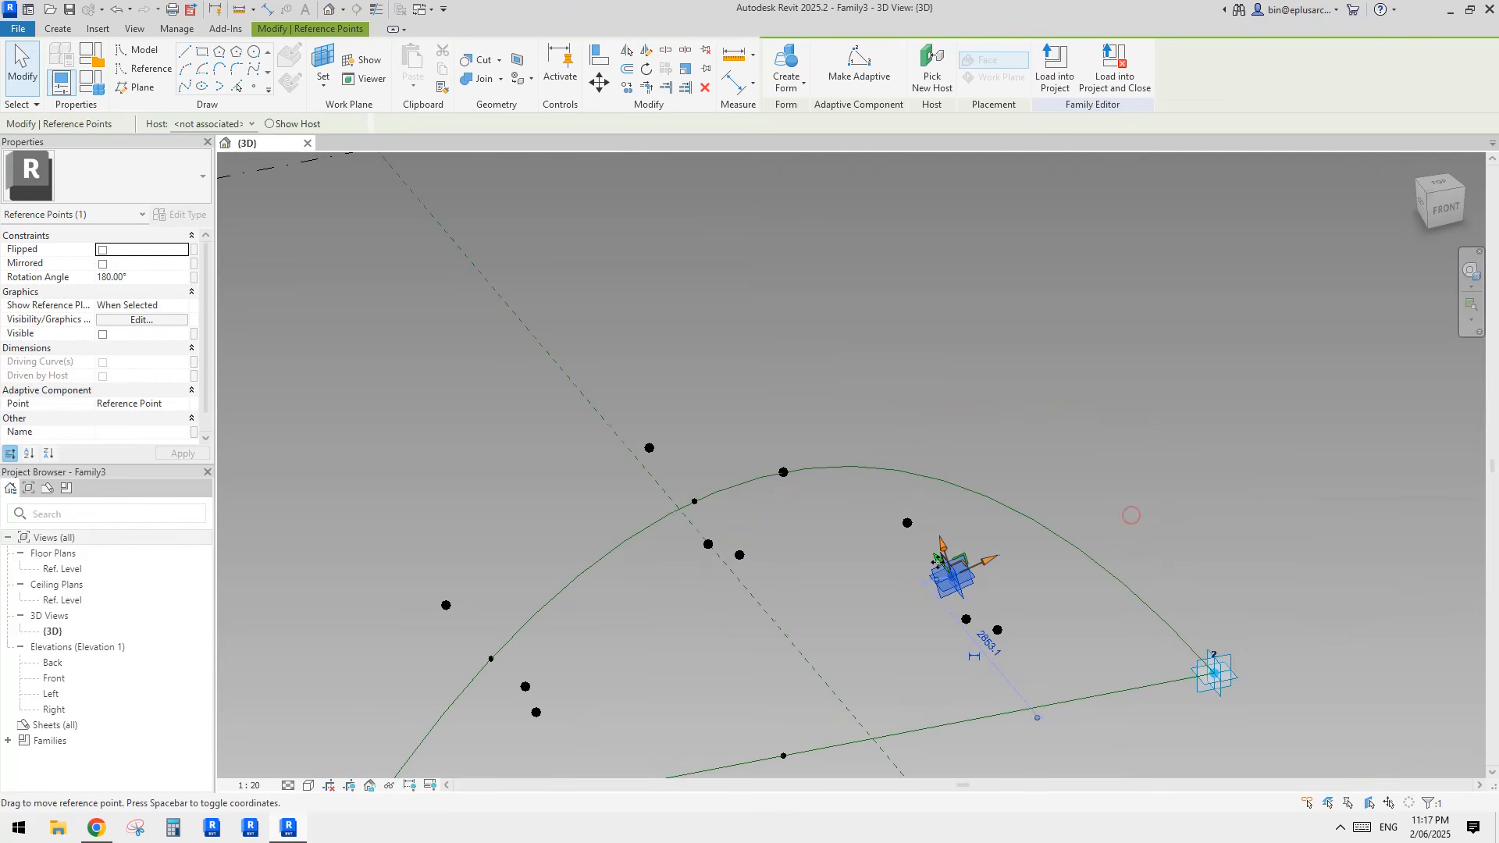
{"action": "left_click", "coordinate": [931, 74]}
{"action": "left_click", "coordinate": [1136, 584]}
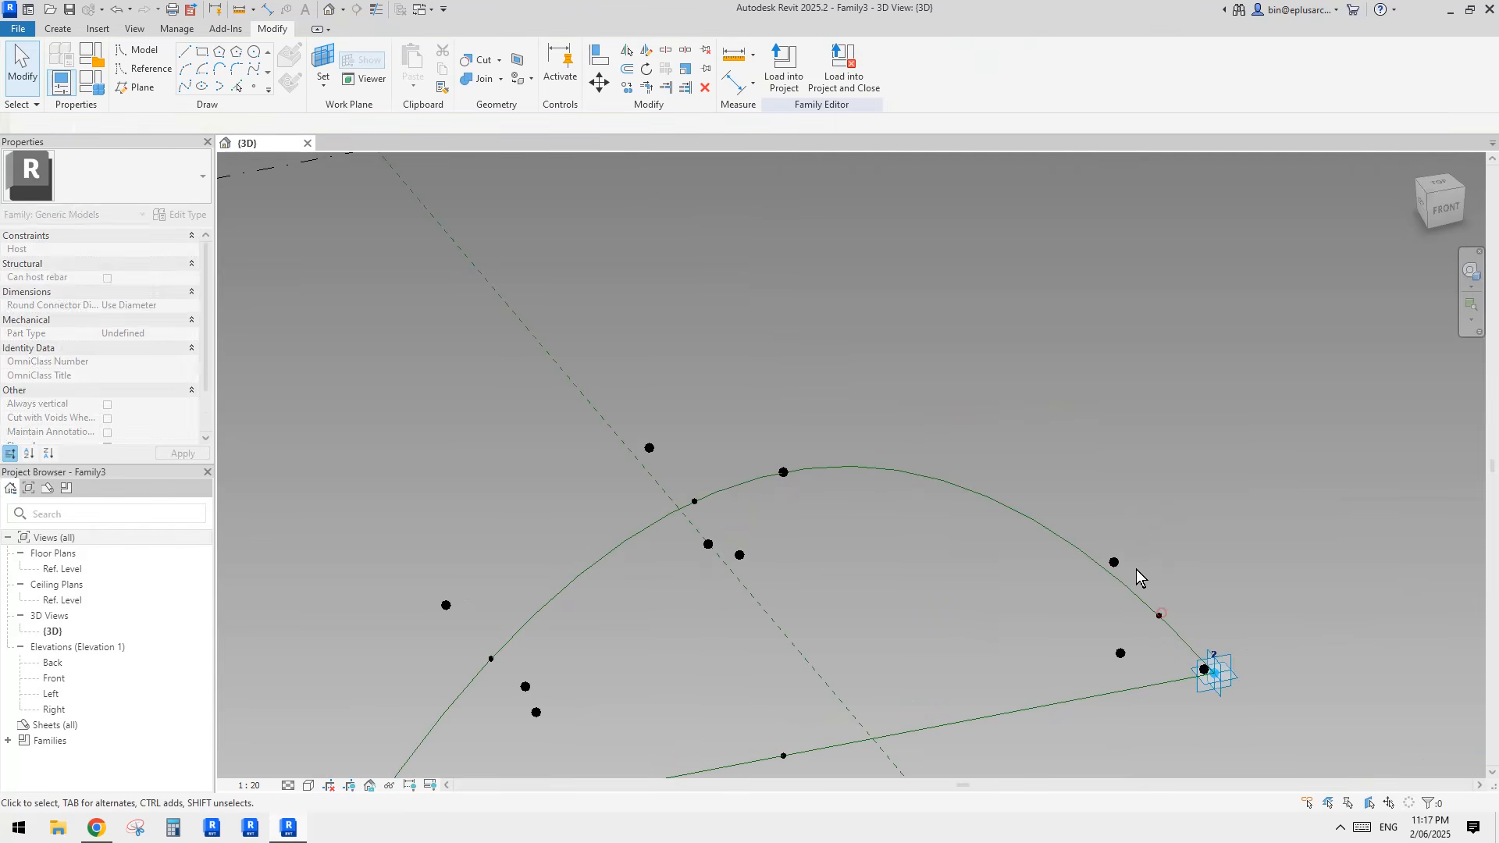
Step: Set the original host point's normalized curve parameter on the arch to 0.5
{"action": "scroll", "coordinate": [1136, 569], "scroll_direction": "down", "scroll_amount": 1}
{"action": "middle_click_drag", "start_coordinate": [977, 626], "coordinate": [989, 574]}
{"action": "middle_click_drag", "start_coordinate": [938, 517], "coordinate": [801, 467], "text": "shift"}
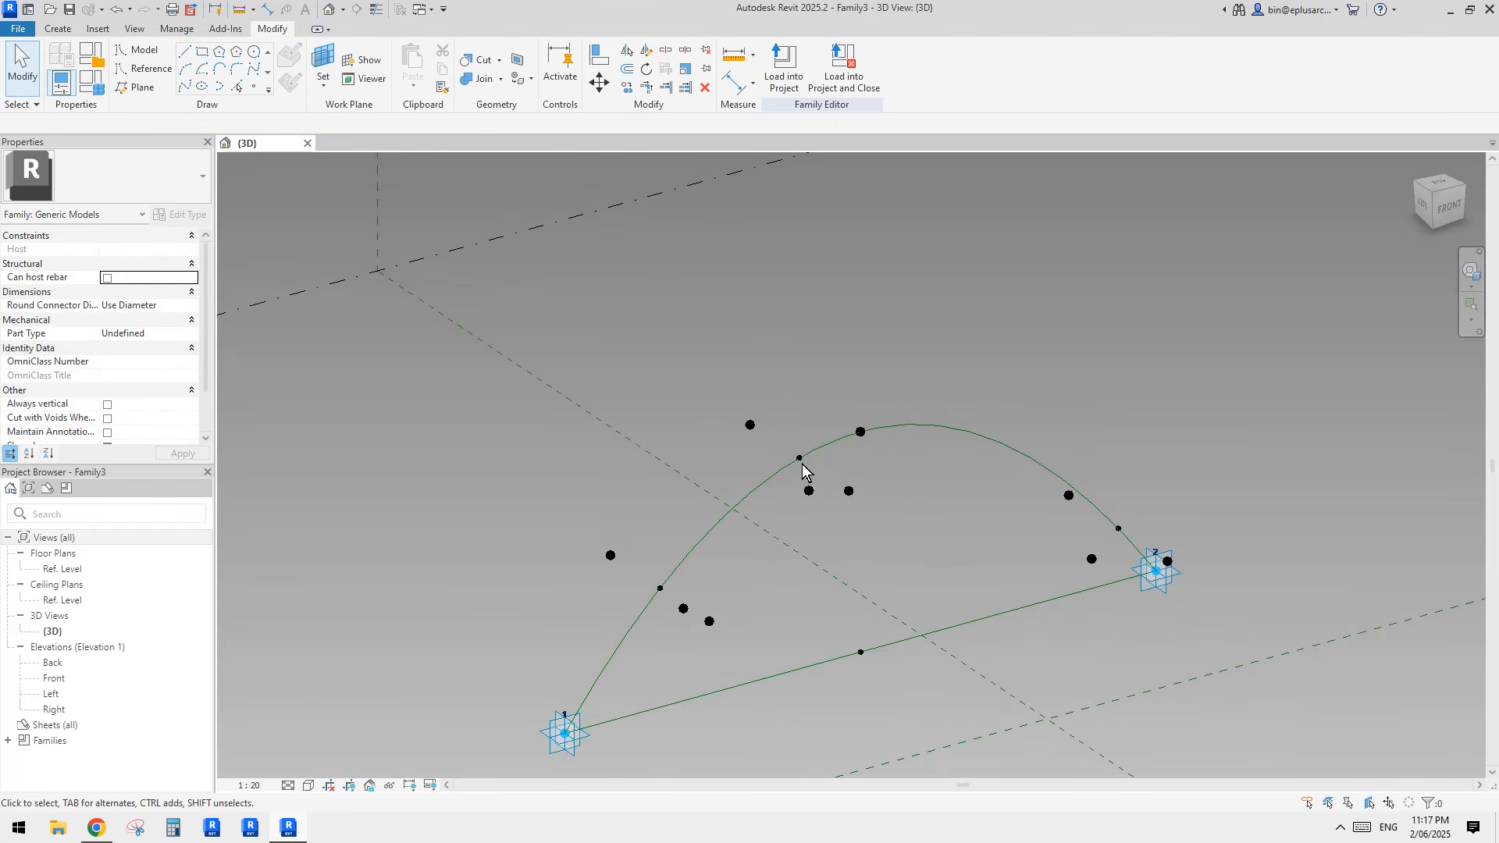
{"action": "left_click", "coordinate": [802, 466]}
{"action": "left_click", "coordinate": [161, 418]}
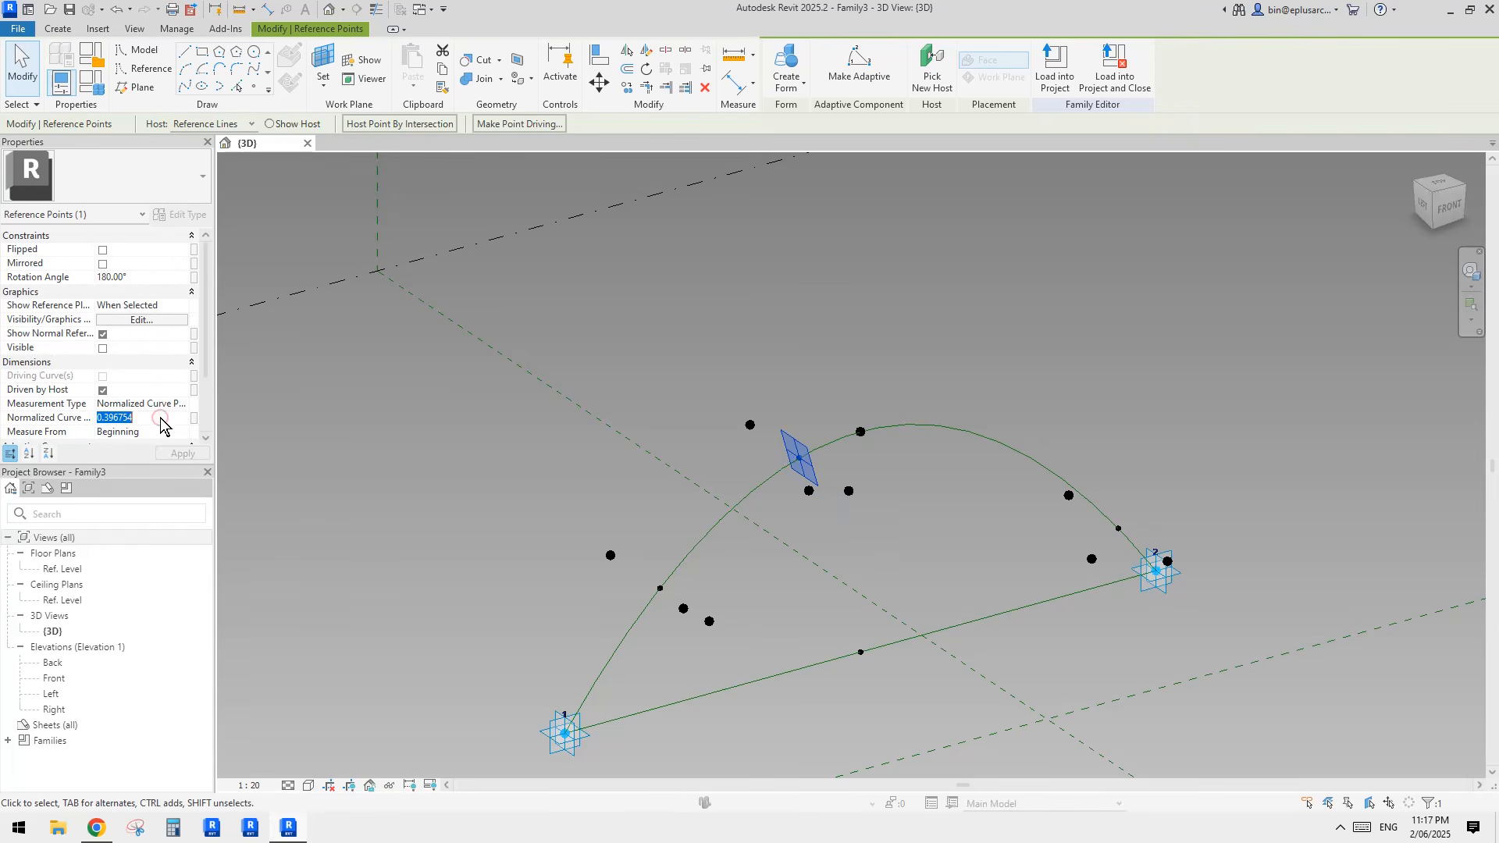
{"action": "type", "text": ".5"}
{"action": "key", "text": "Return"}
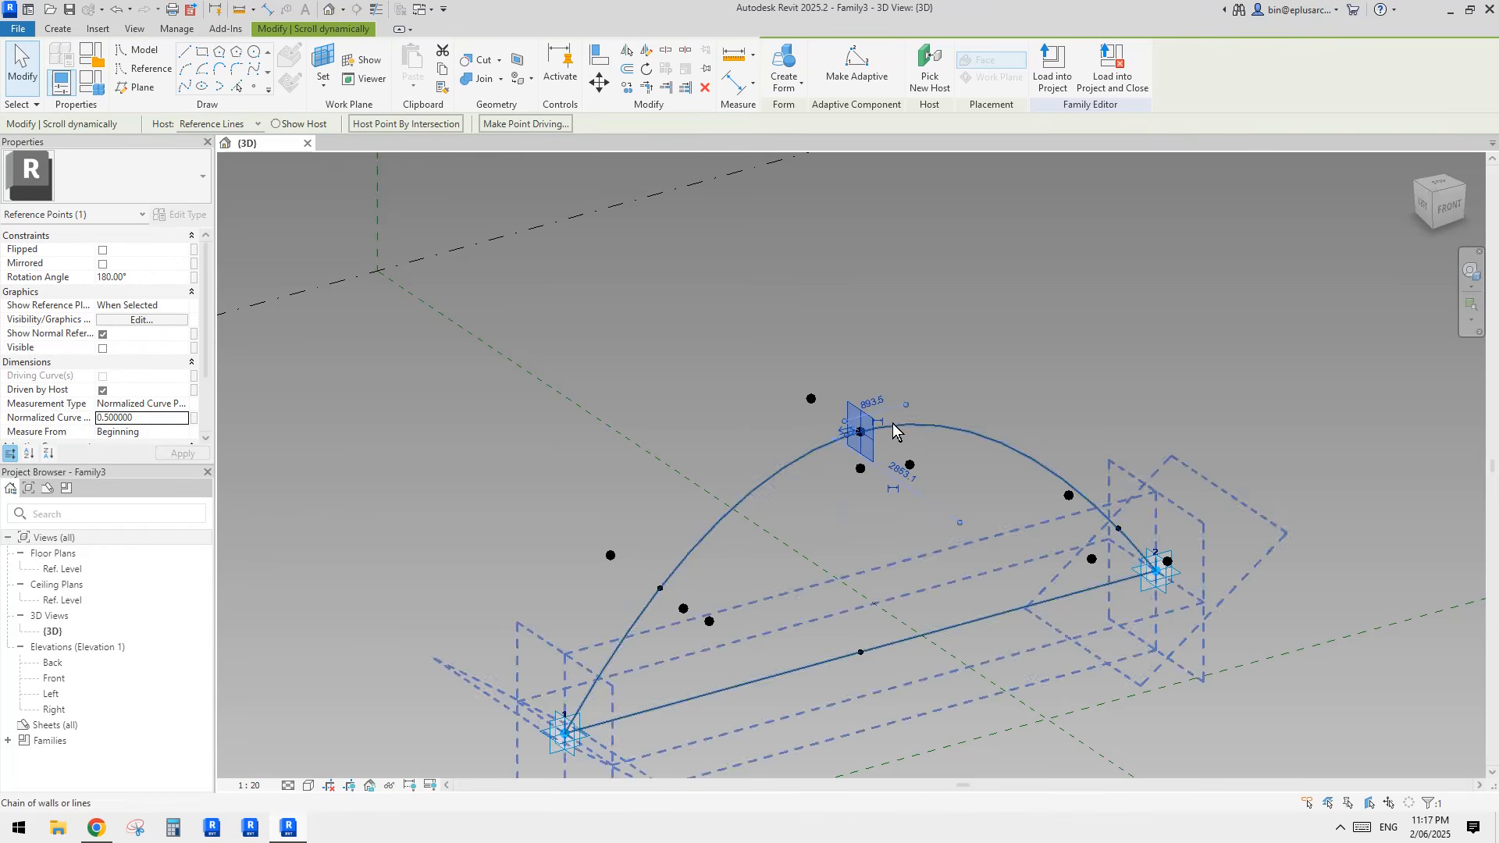
Step: Draw a spline through the three offset points at the arch's midpoint and make it a reference line
{"action": "middle_click_drag", "start_coordinate": [885, 437], "coordinate": [864, 491], "text": "shift"}
{"action": "left_click", "coordinate": [810, 459]}
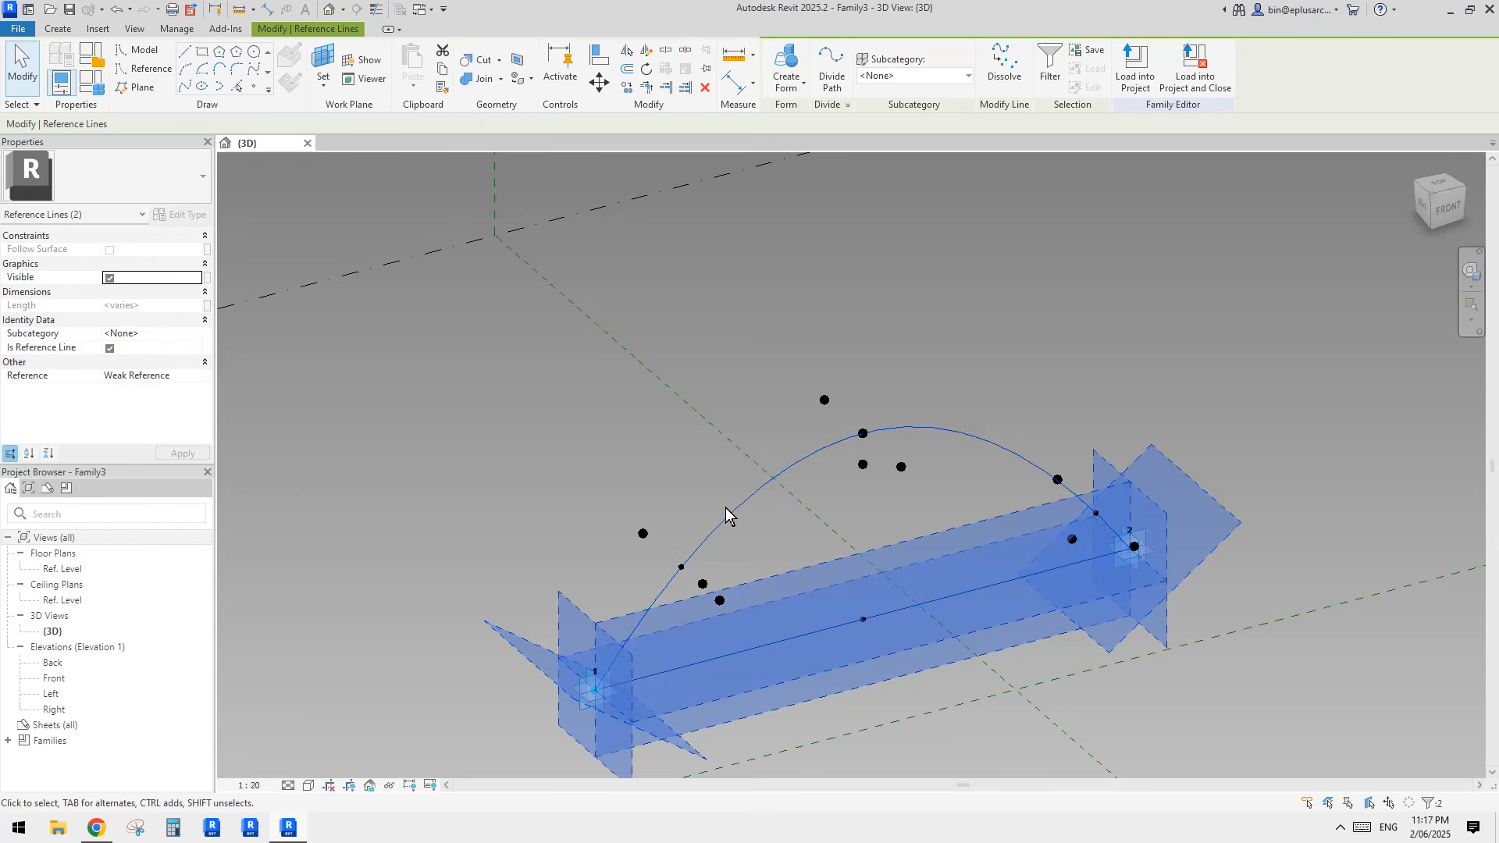
{"action": "middle_click_drag", "start_coordinate": [731, 548], "coordinate": [793, 434]}
{"action": "left_click", "coordinate": [764, 414]}
{"action": "scroll", "coordinate": [738, 427], "scroll_direction": "up", "scroll_amount": 2}
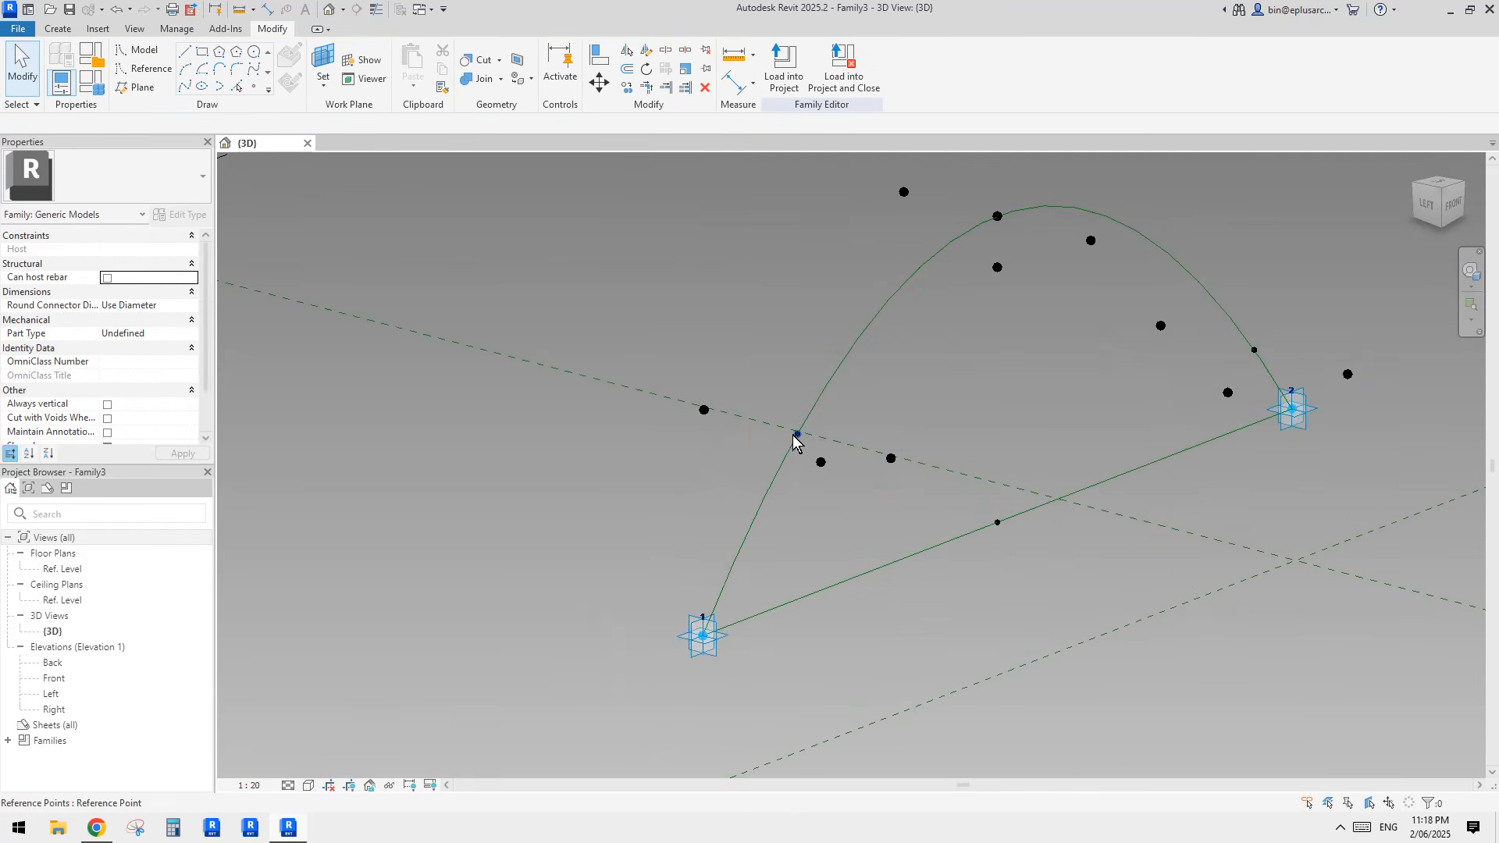
{"action": "middle_click_drag", "start_coordinate": [756, 311], "coordinate": [638, 435]}
{"action": "left_click", "coordinate": [785, 316]}
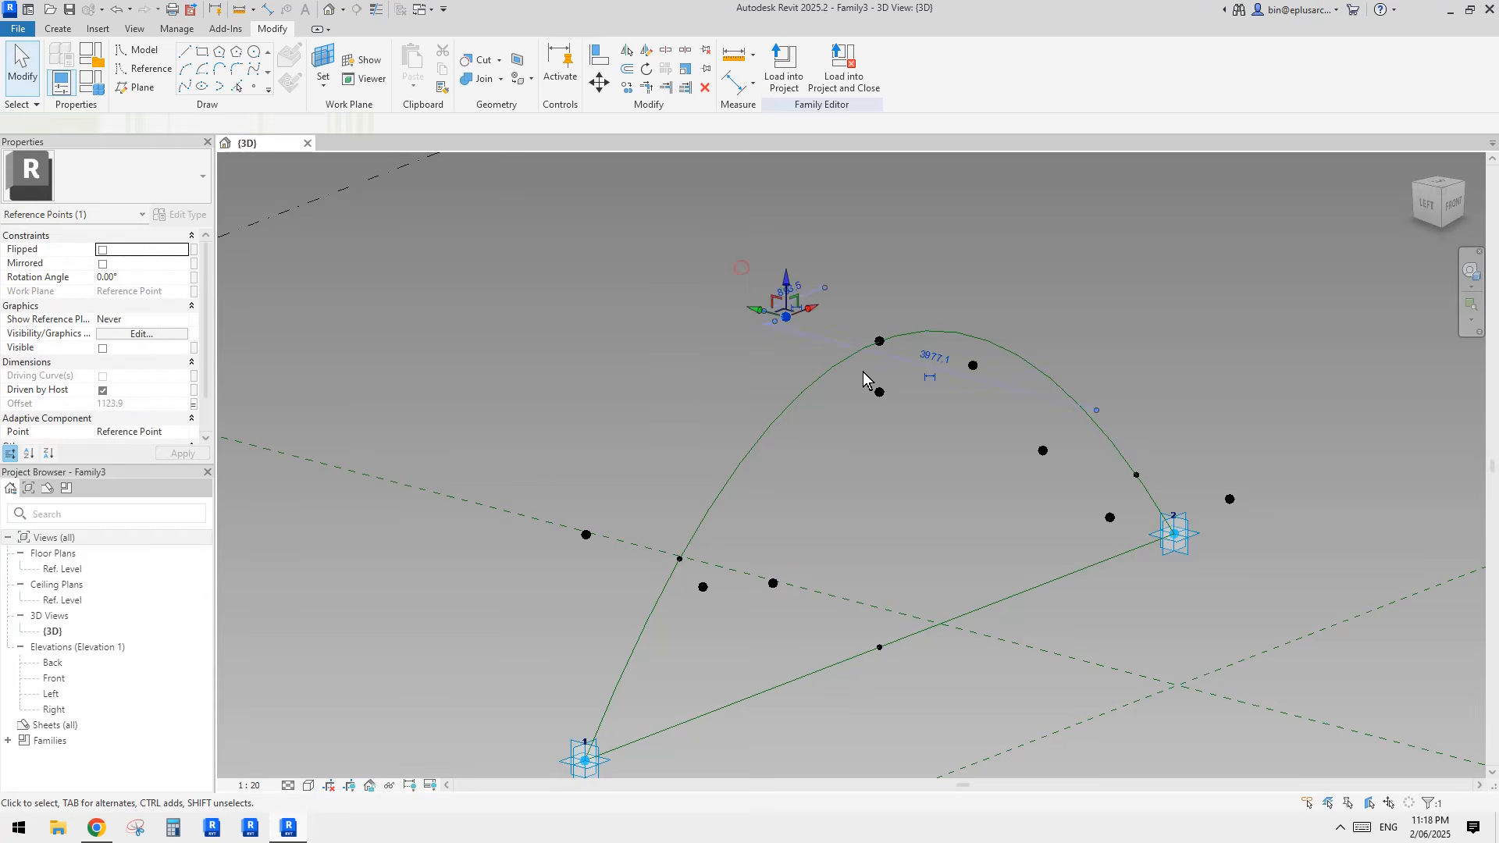
{"action": "left_click", "coordinate": [878, 391], "text": "ctrl"}
{"action": "left_click", "coordinate": [971, 364], "text": "ctrl"}
{"action": "left_click", "coordinate": [200, 87]}
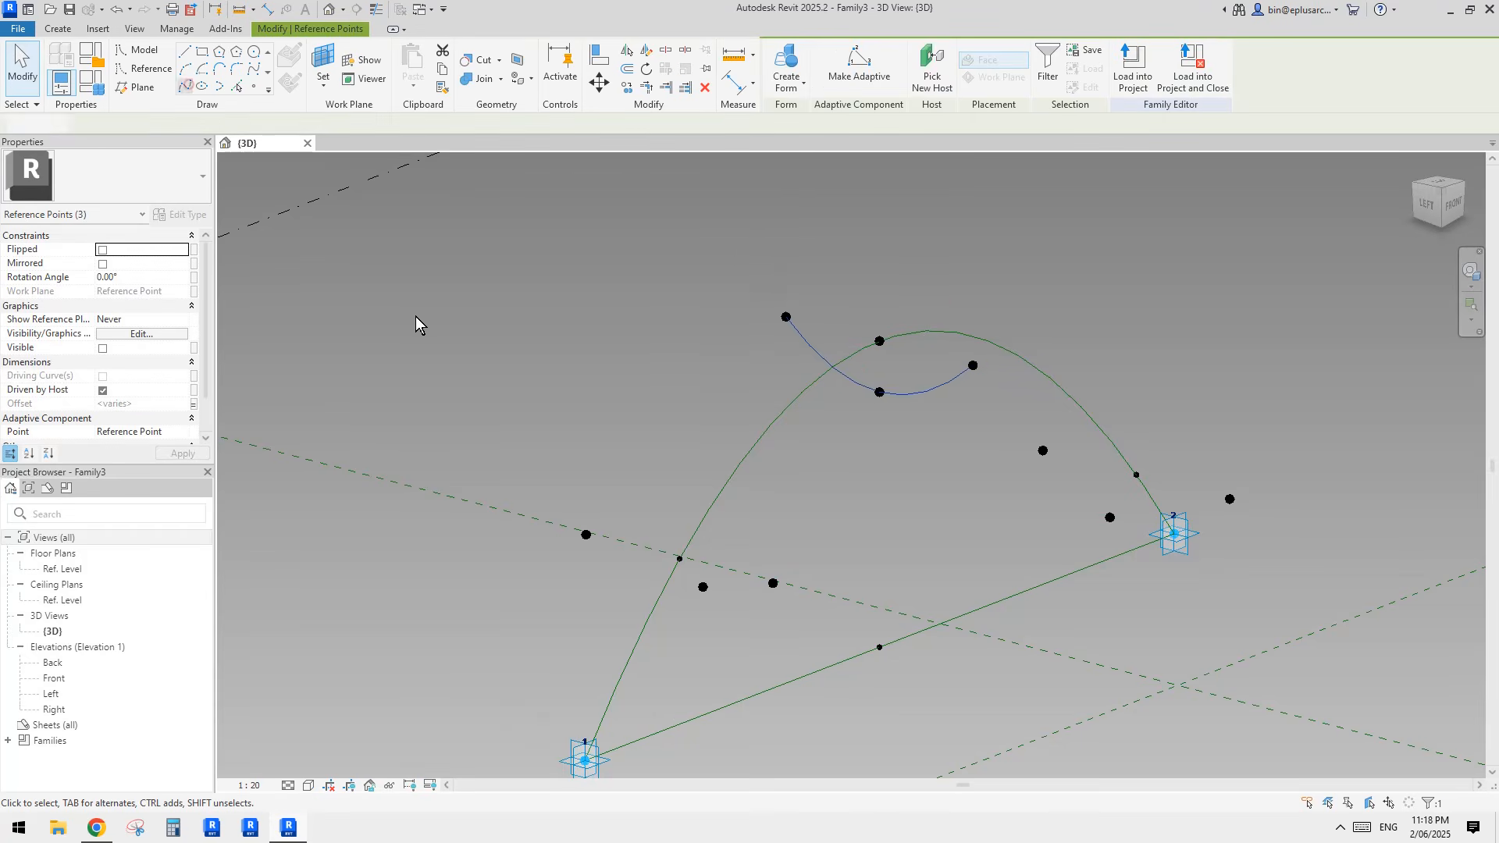
{"action": "left_click", "coordinate": [110, 362]}
Step: Draw a spline through the three offset points near adaptive point 1 and make it a reference line
{"action": "middle_click_drag", "start_coordinate": [738, 399], "coordinate": [747, 361]}
{"action": "left_click_drag", "start_coordinate": [548, 437], "coordinate": [742, 579]}
{"action": "left_click_drag", "start_coordinate": [759, 509], "coordinate": [812, 578], "text": "ctrl"}
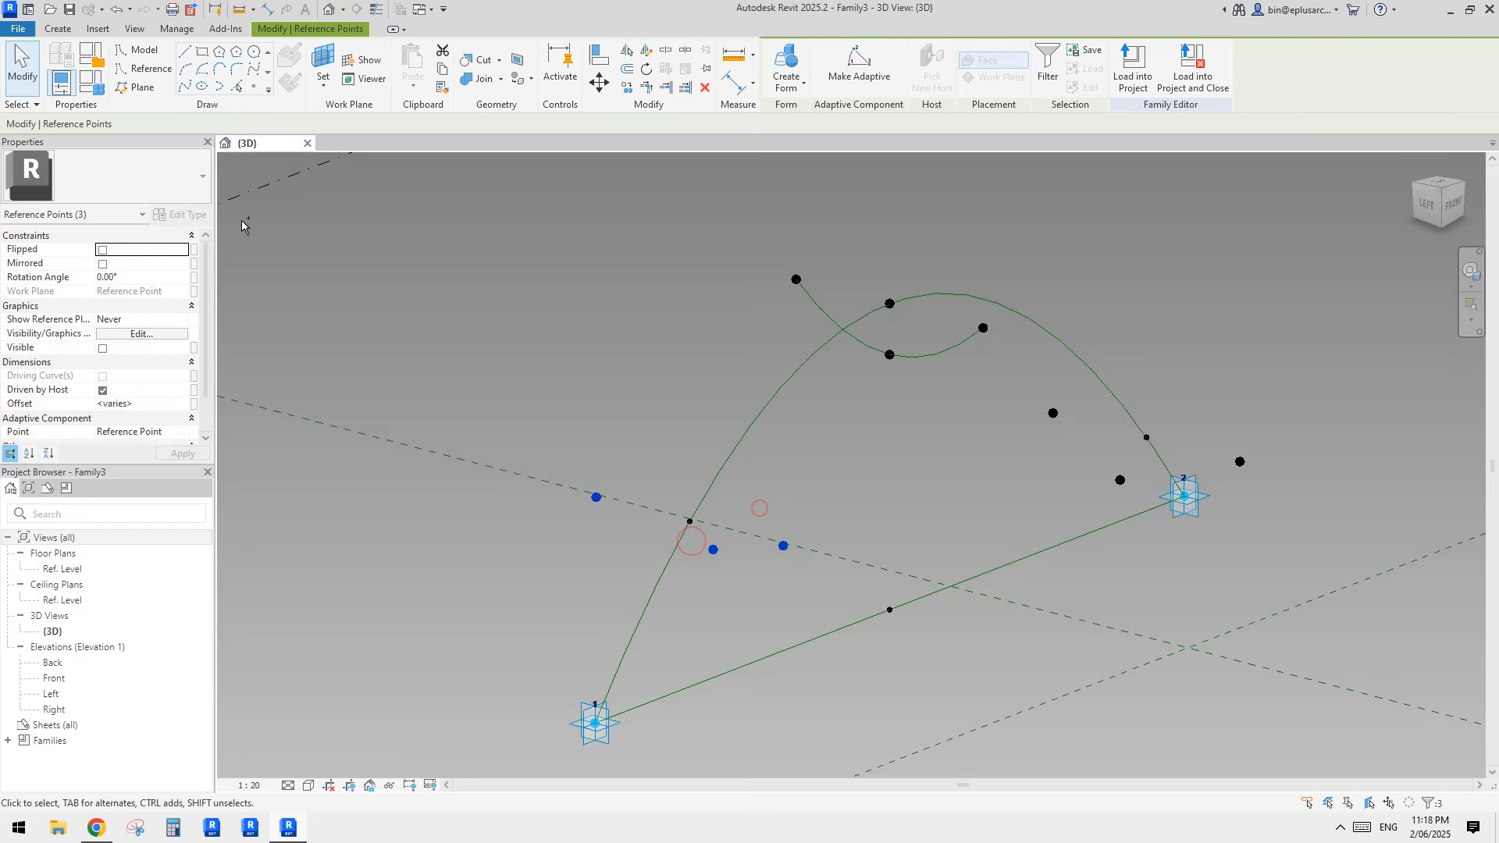
{"action": "left_click", "coordinate": [184, 87]}
{"action": "left_click", "coordinate": [109, 361]}
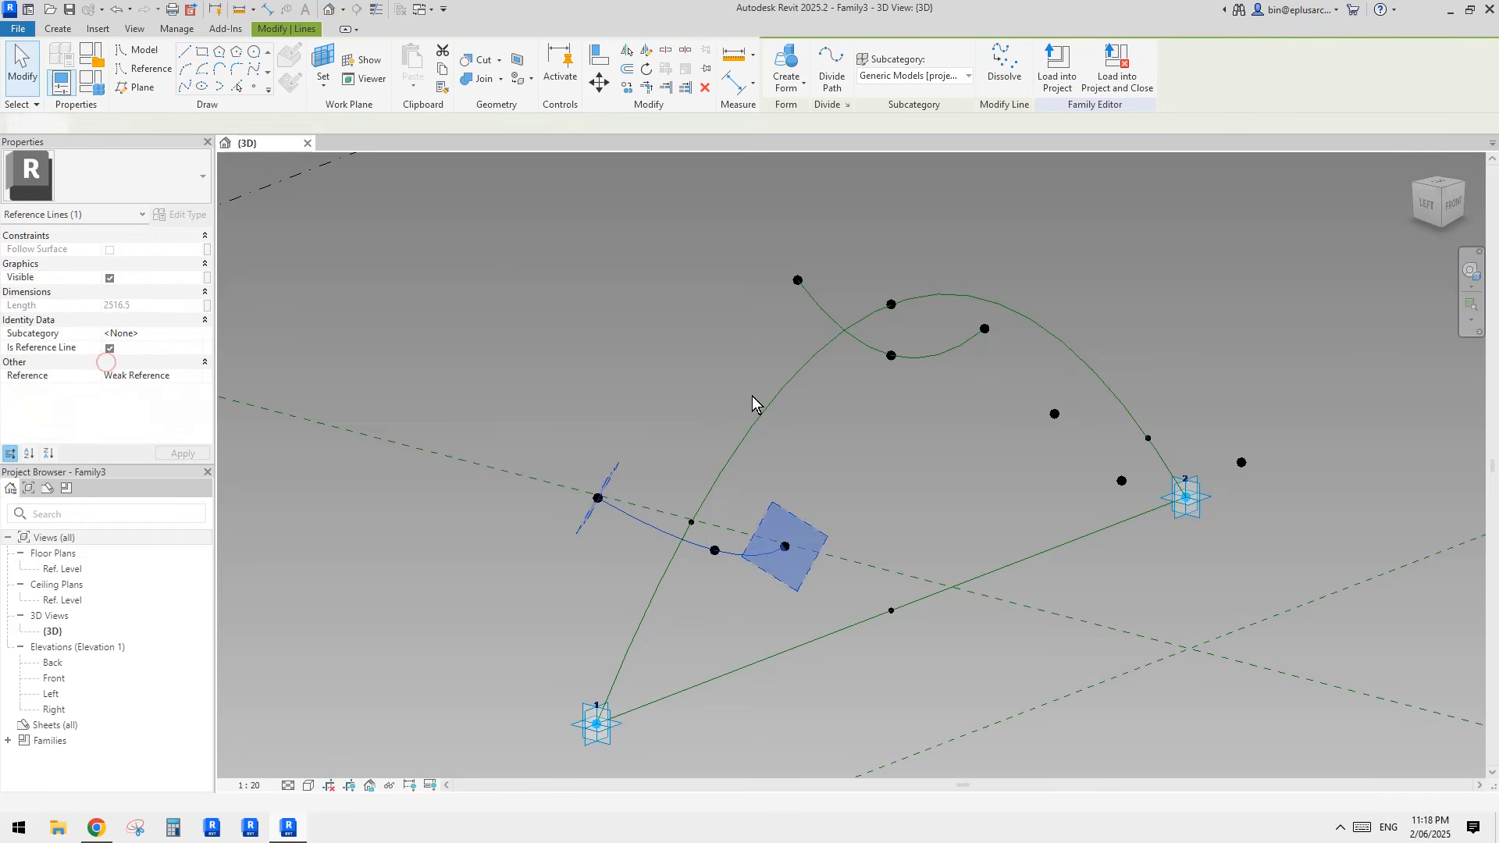
{"action": "key", "text": "Escape"}
Step: Draw a spline through the three offset points near adaptive point 2 and make it a reference line
{"action": "left_click_drag", "start_coordinate": [1029, 386], "coordinate": [1151, 508]}
{"action": "left_click_drag", "start_coordinate": [1210, 432], "coordinate": [1262, 492], "text": "ctrl"}
{"action": "left_click", "coordinate": [185, 87]}
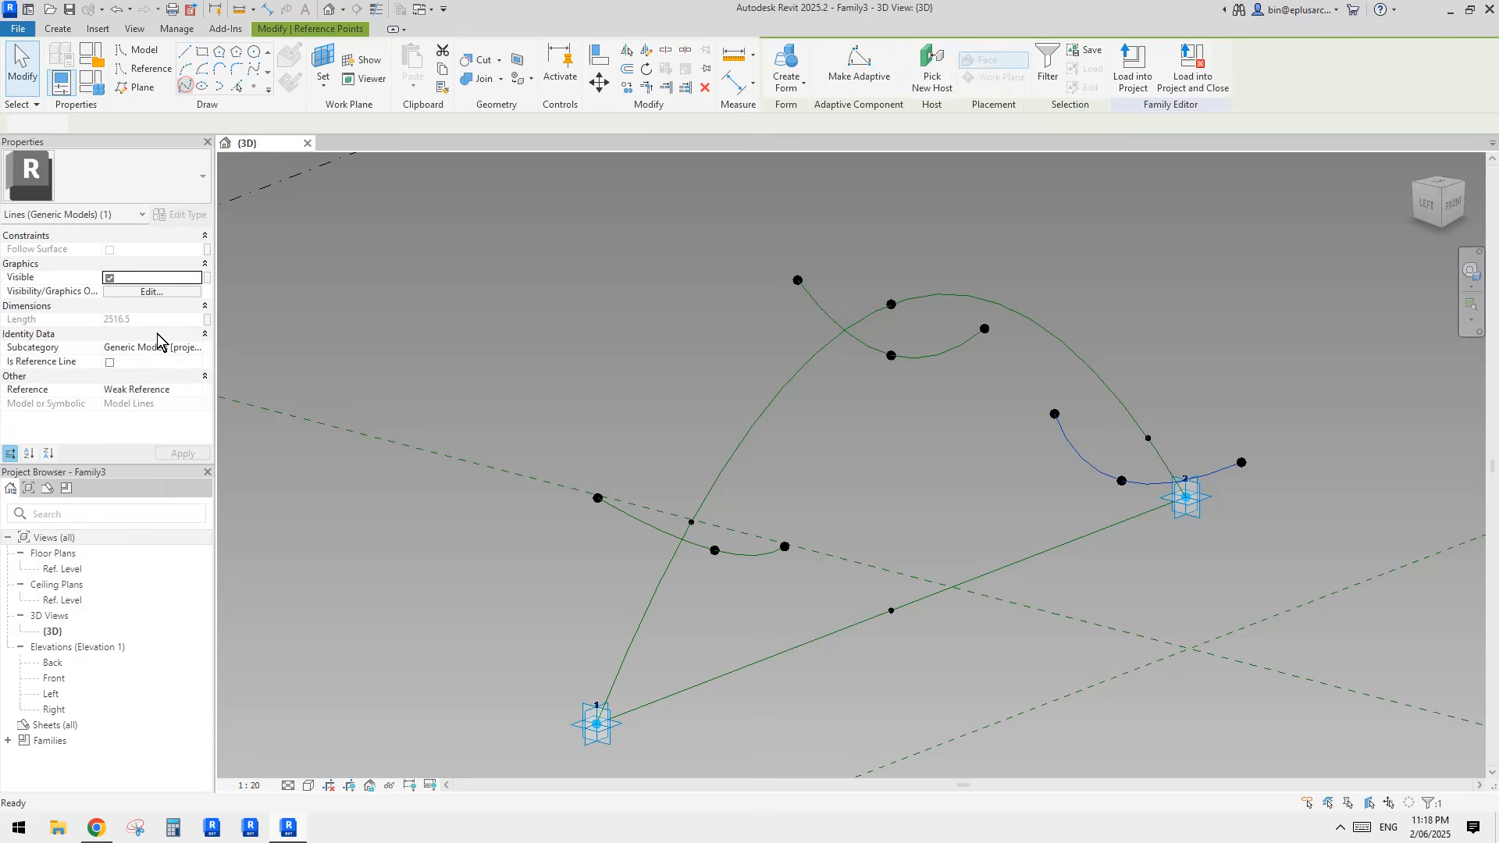
{"action": "left_click", "coordinate": [109, 361]}
{"action": "key", "text": "Escape"}
Step: Create a lofted surface form from the three profile reference lines along the arch
{"action": "middle_click_drag", "start_coordinate": [1018, 459], "coordinate": [1093, 483], "text": "shift"}
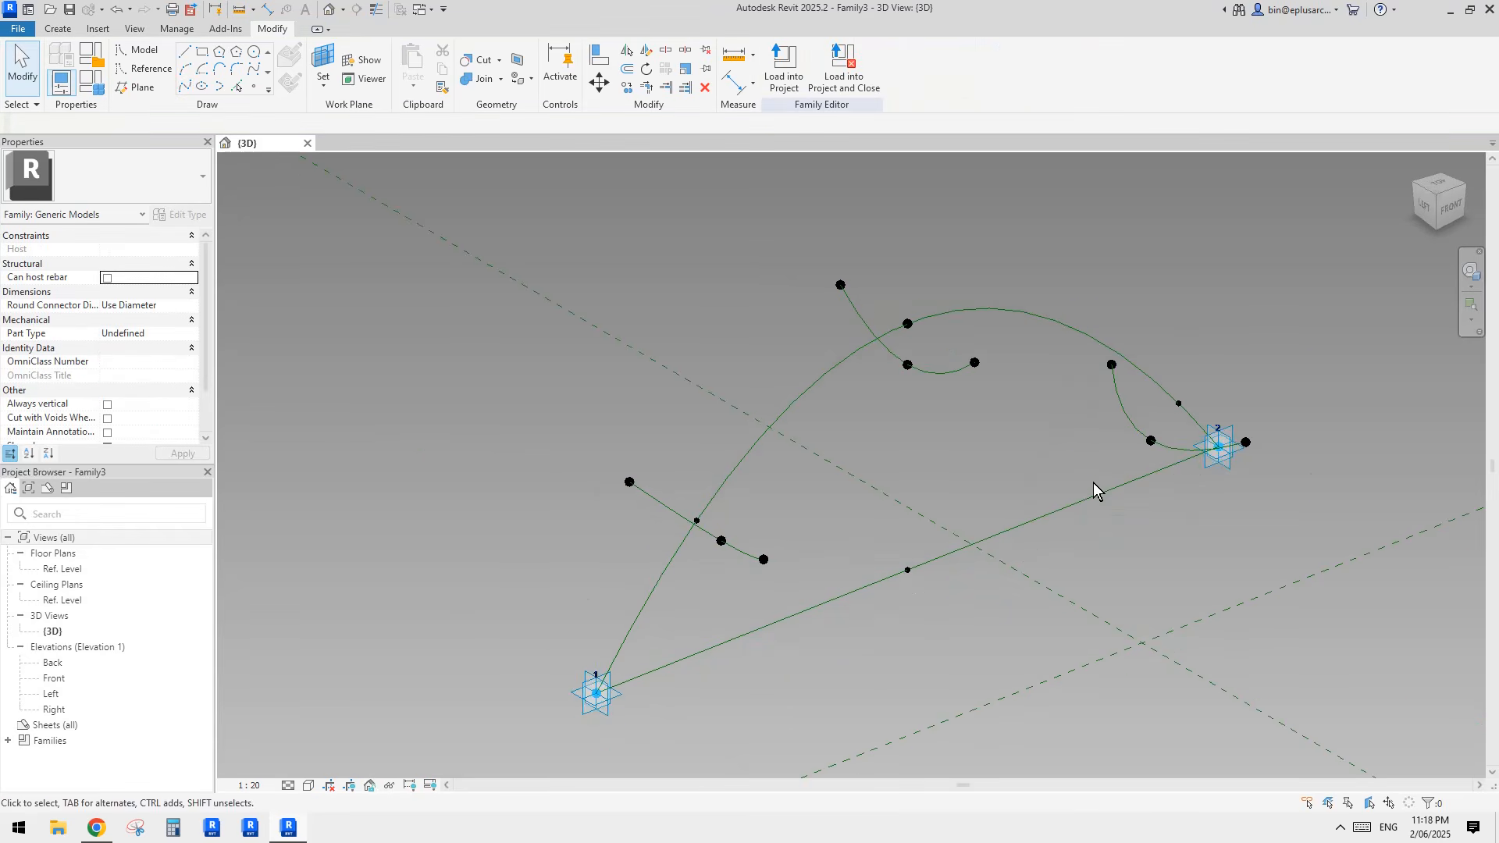
{"action": "left_click", "coordinate": [1122, 414]}
{"action": "left_click", "coordinate": [944, 370], "text": "ctrl"}
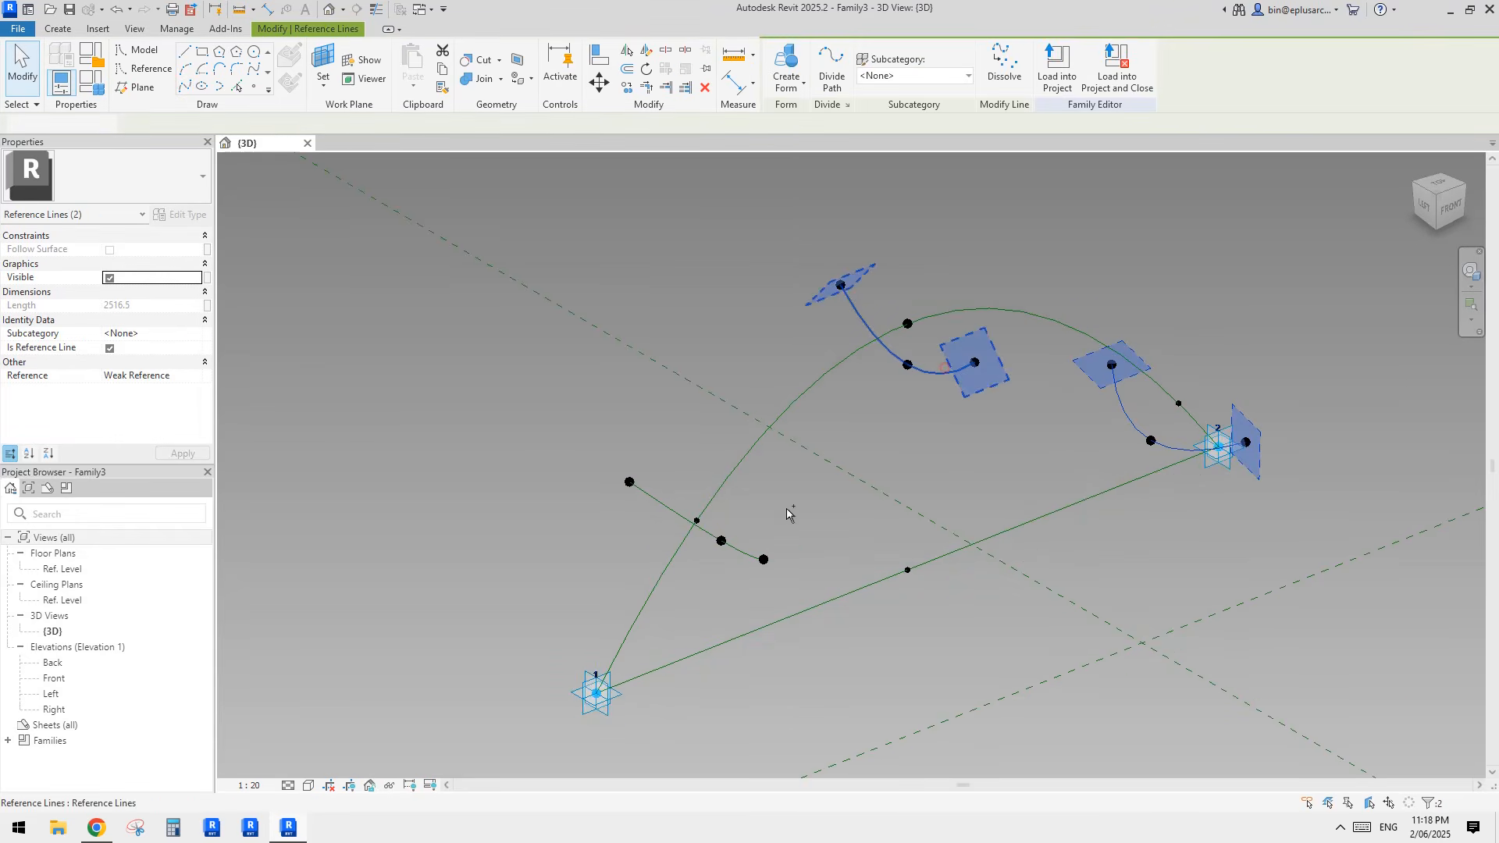
{"action": "left_click", "coordinate": [745, 556], "text": "ctrl"}
{"action": "left_click", "coordinate": [786, 63]}
{"action": "middle_click_drag", "start_coordinate": [1205, 270], "coordinate": [945, 466], "text": "shift"}
{"action": "scroll", "coordinate": [694, 505], "scroll_direction": "up", "scroll_amount": 4}
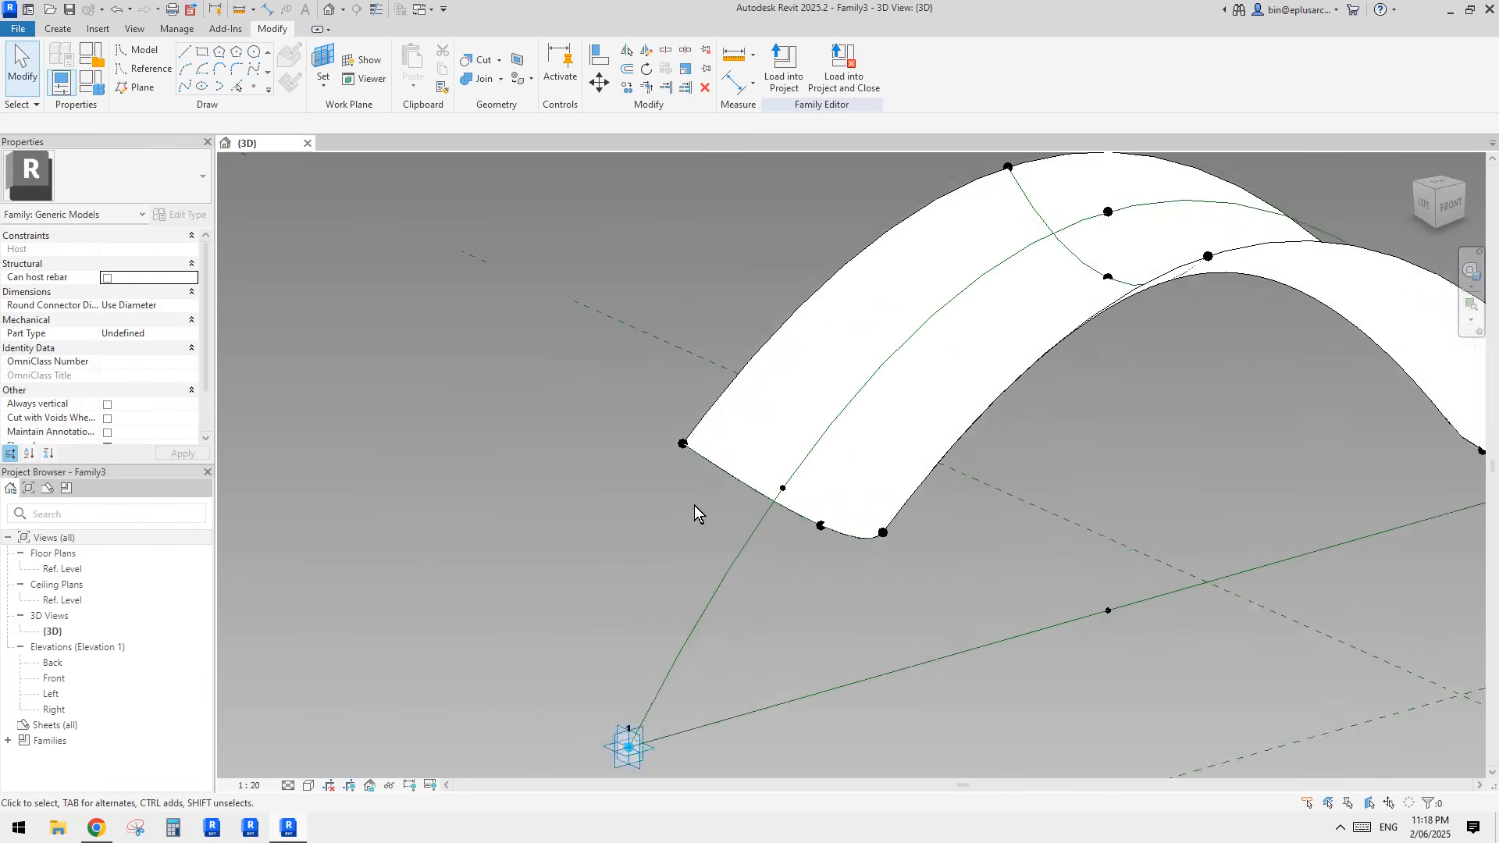
{"action": "middle_click_drag", "start_coordinate": [695, 505], "coordinate": [702, 446], "text": "shift"}
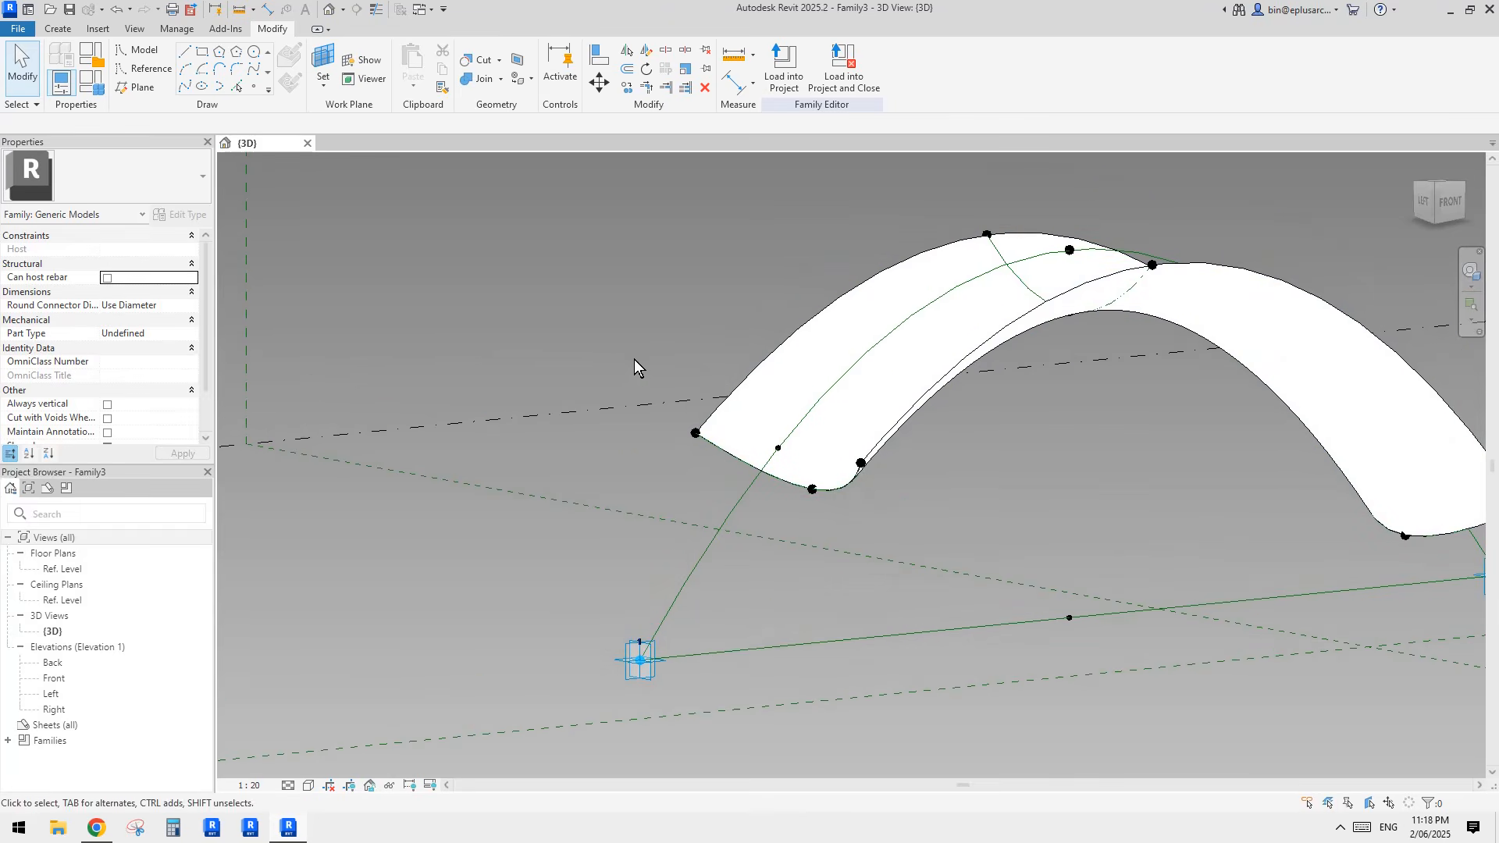
Step: Associate the offset of the negative-offset end point on the profile near adaptive point 1 with a new instance parameter w2
{"action": "left_click", "coordinate": [695, 433]}
{"action": "scroll", "coordinate": [693, 434], "scroll_direction": "up", "scroll_amount": 1}
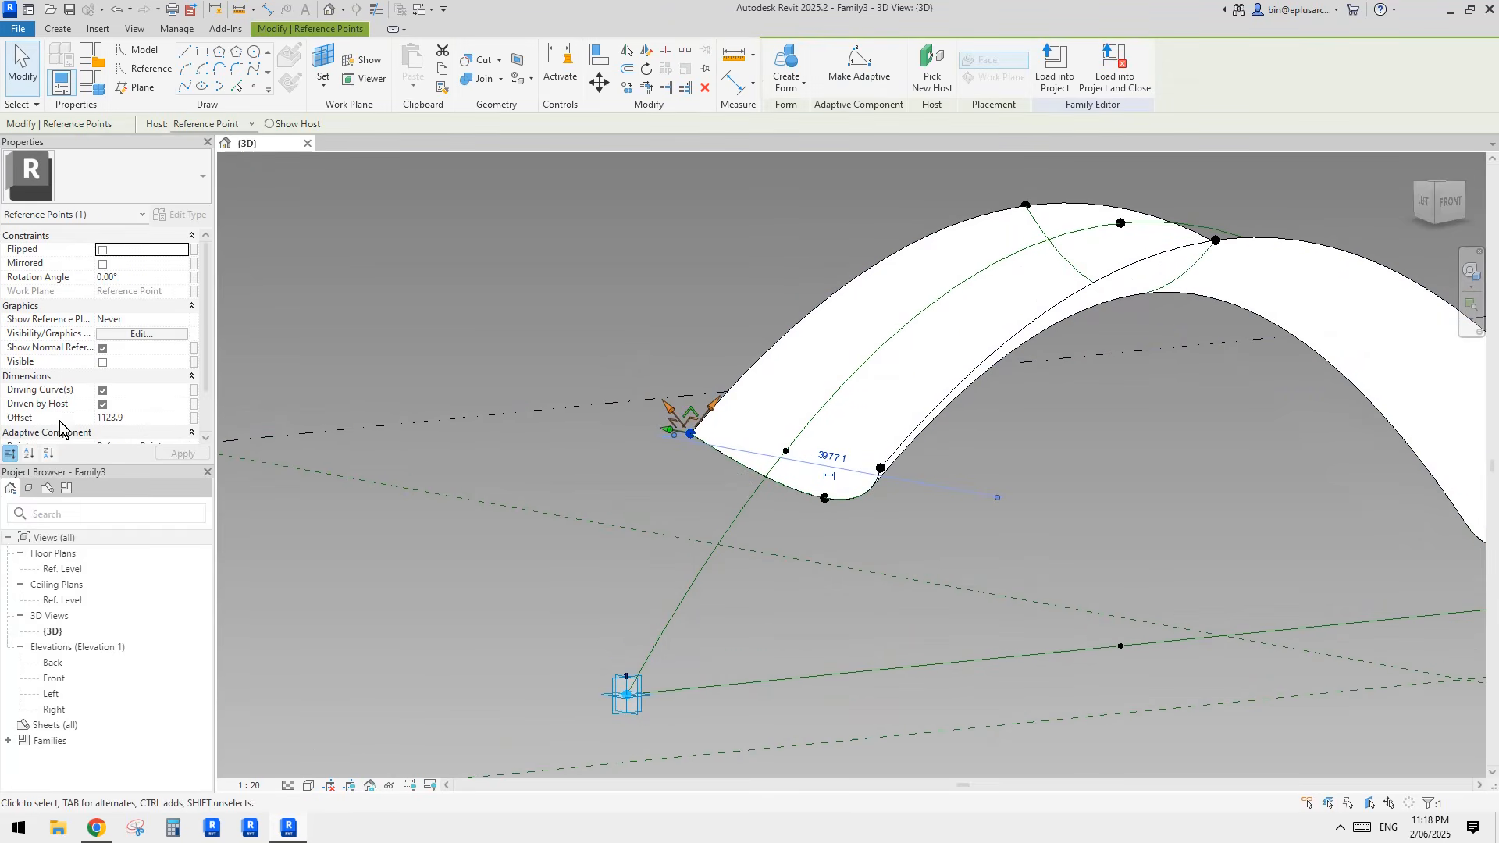
{"action": "middle_click_drag", "start_coordinate": [914, 437], "coordinate": [940, 531], "text": "shift"}
{"action": "middle_click_drag", "start_coordinate": [773, 511], "coordinate": [817, 428], "text": "shift"}
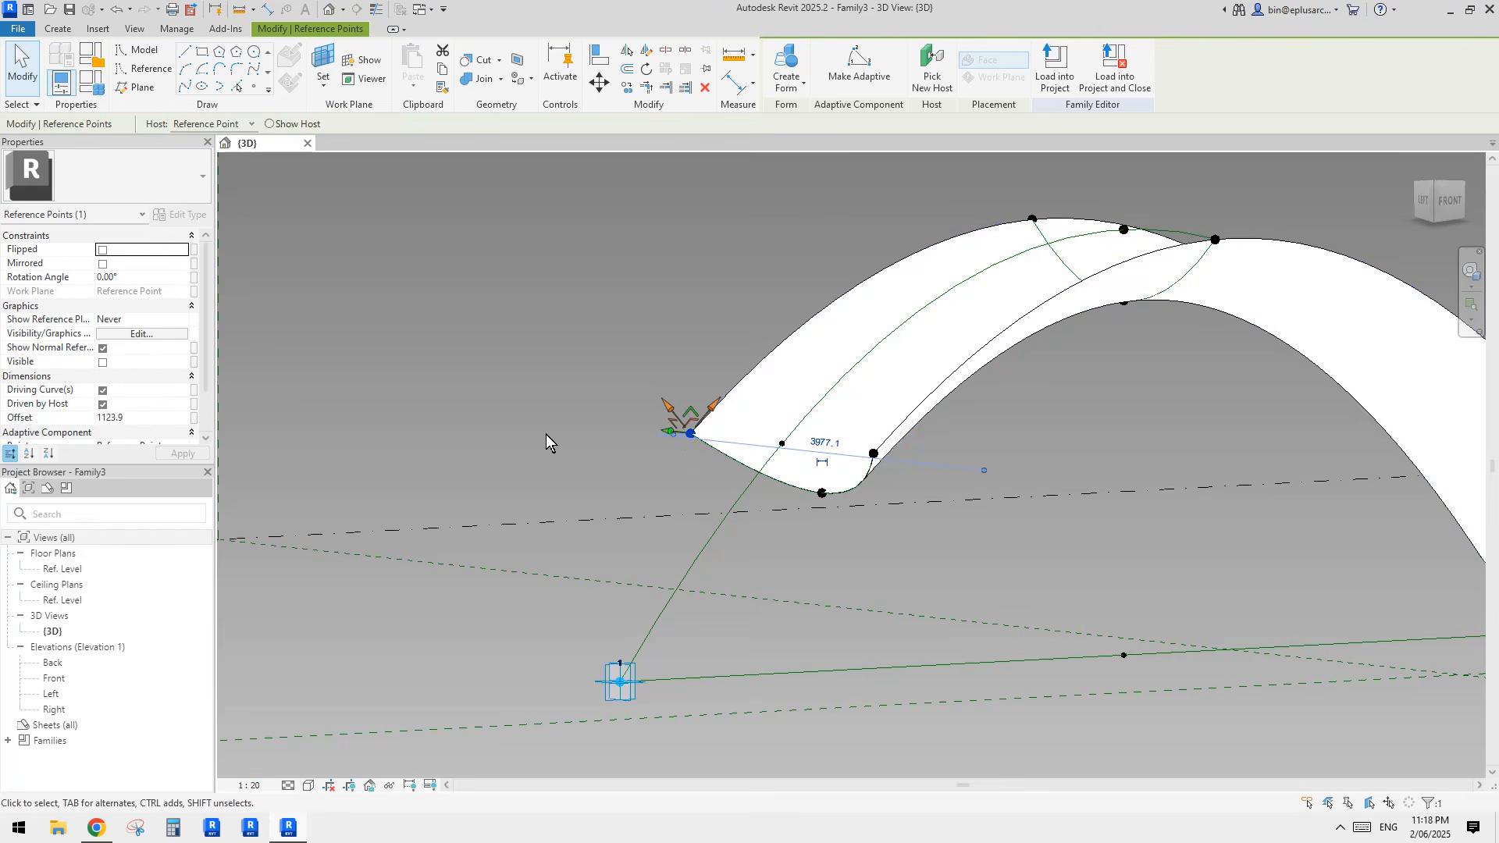
{"action": "left_click", "coordinate": [873, 453]}
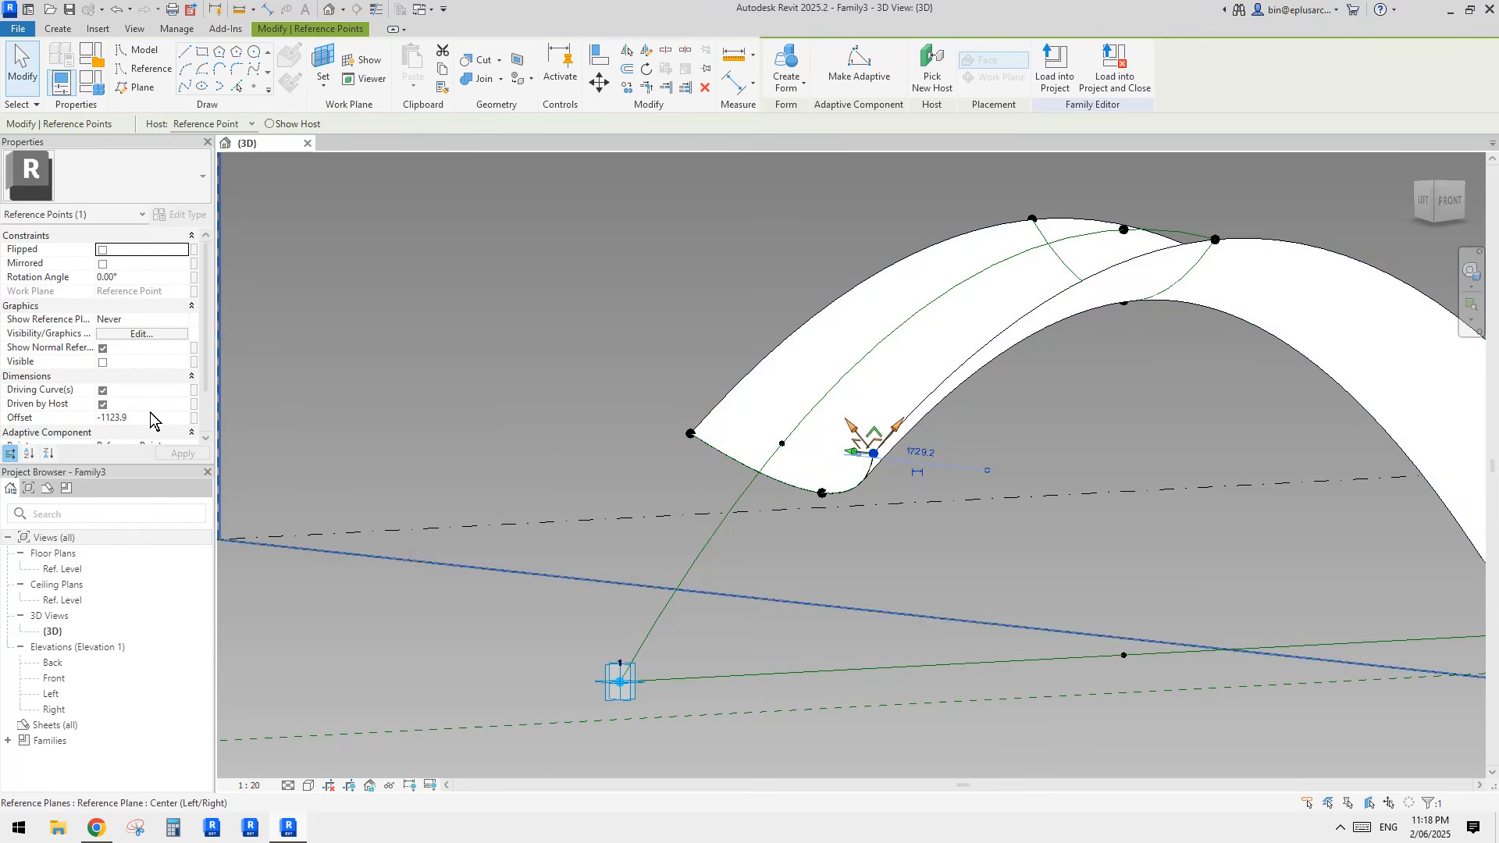
{"action": "middle_click_drag", "start_coordinate": [605, 480], "coordinate": [652, 412]}
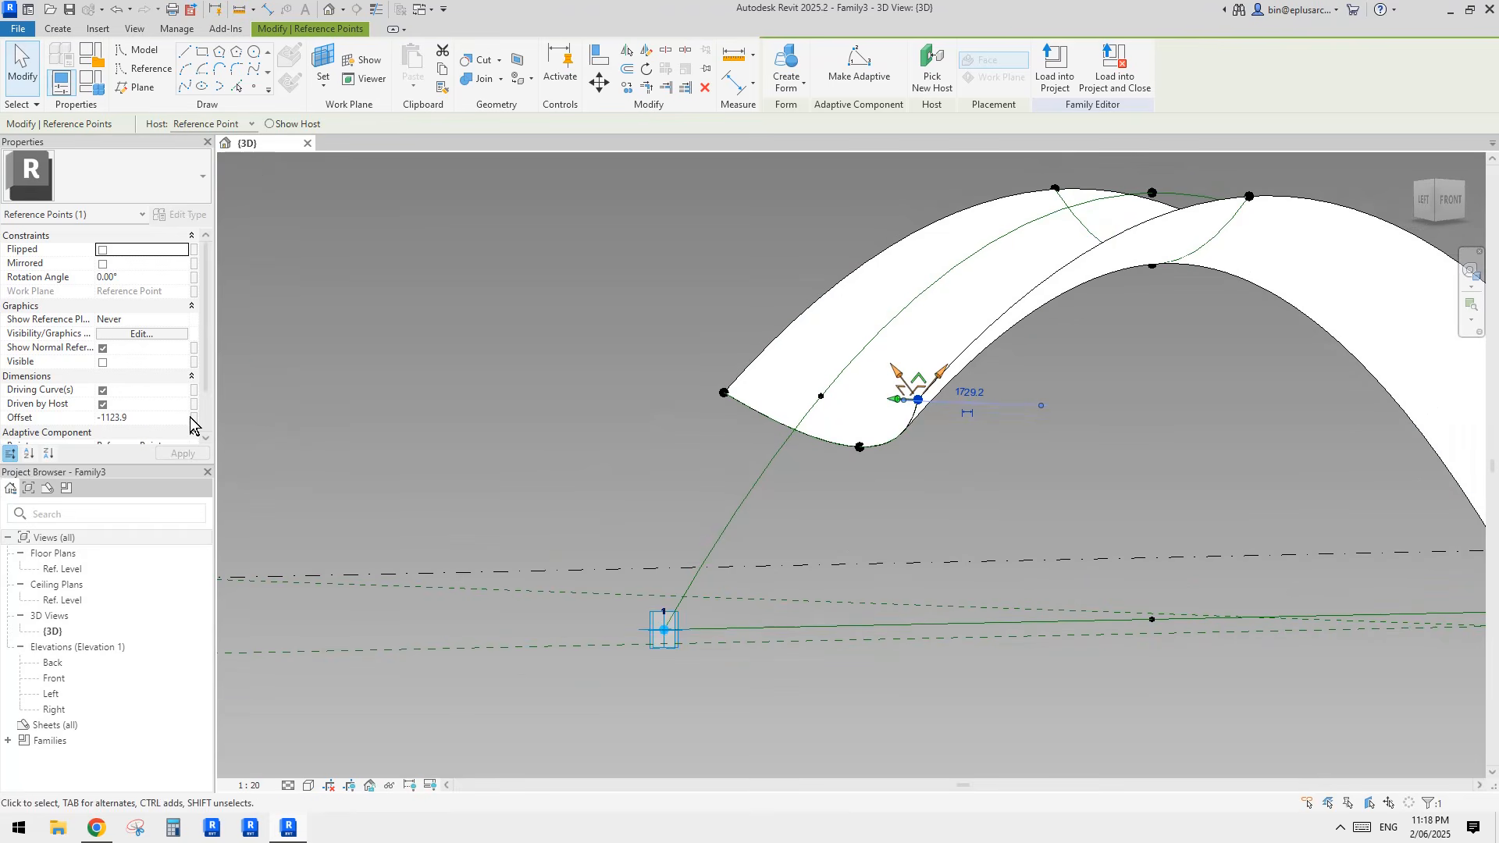
{"action": "left_click", "coordinate": [194, 418]}
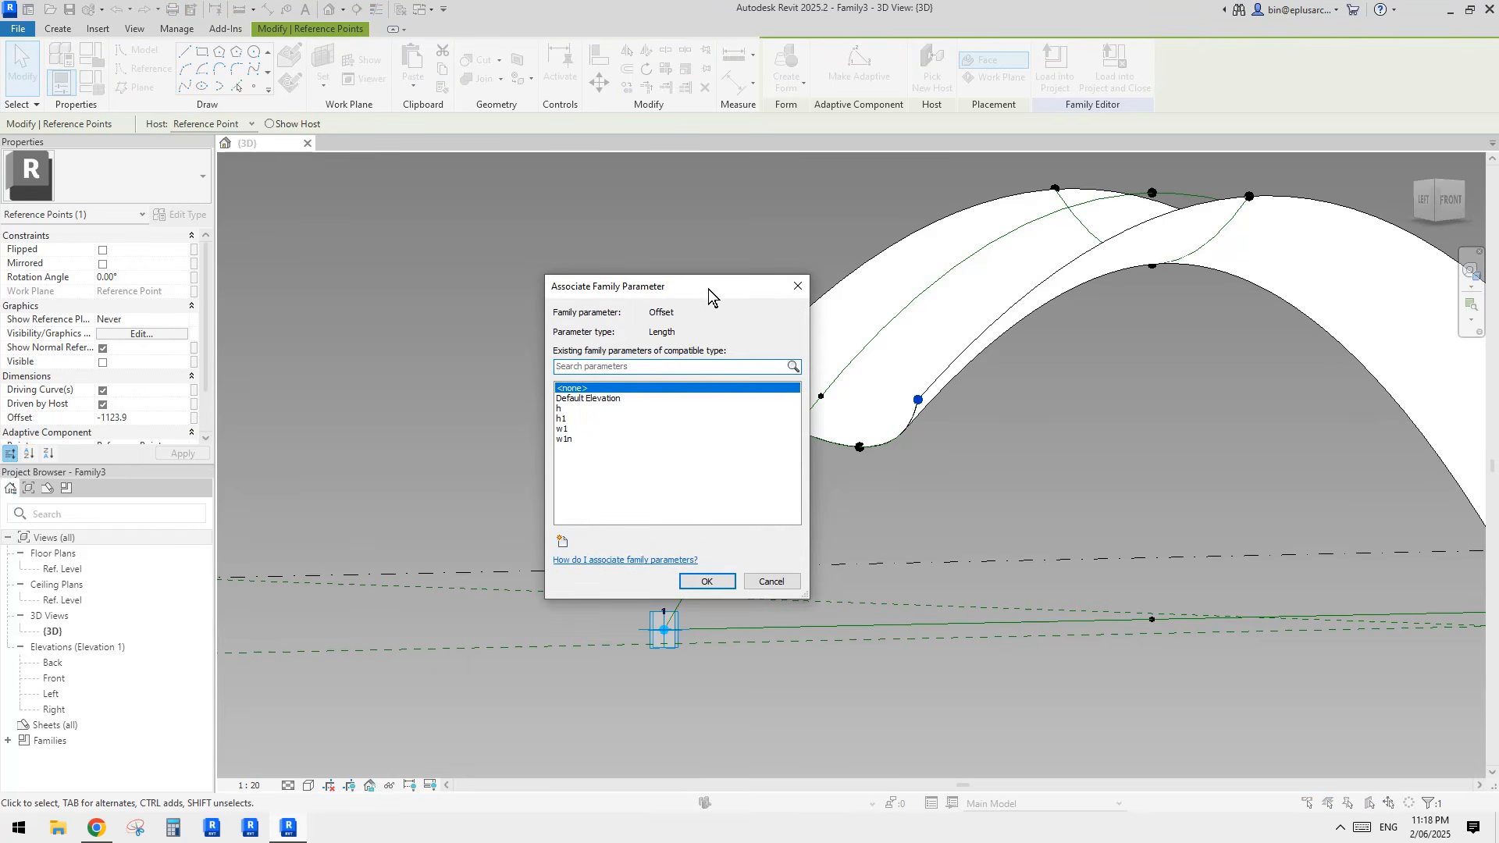
{"action": "left_click_drag", "start_coordinate": [709, 288], "coordinate": [552, 250]}
{"action": "left_click", "coordinate": [405, 503]}
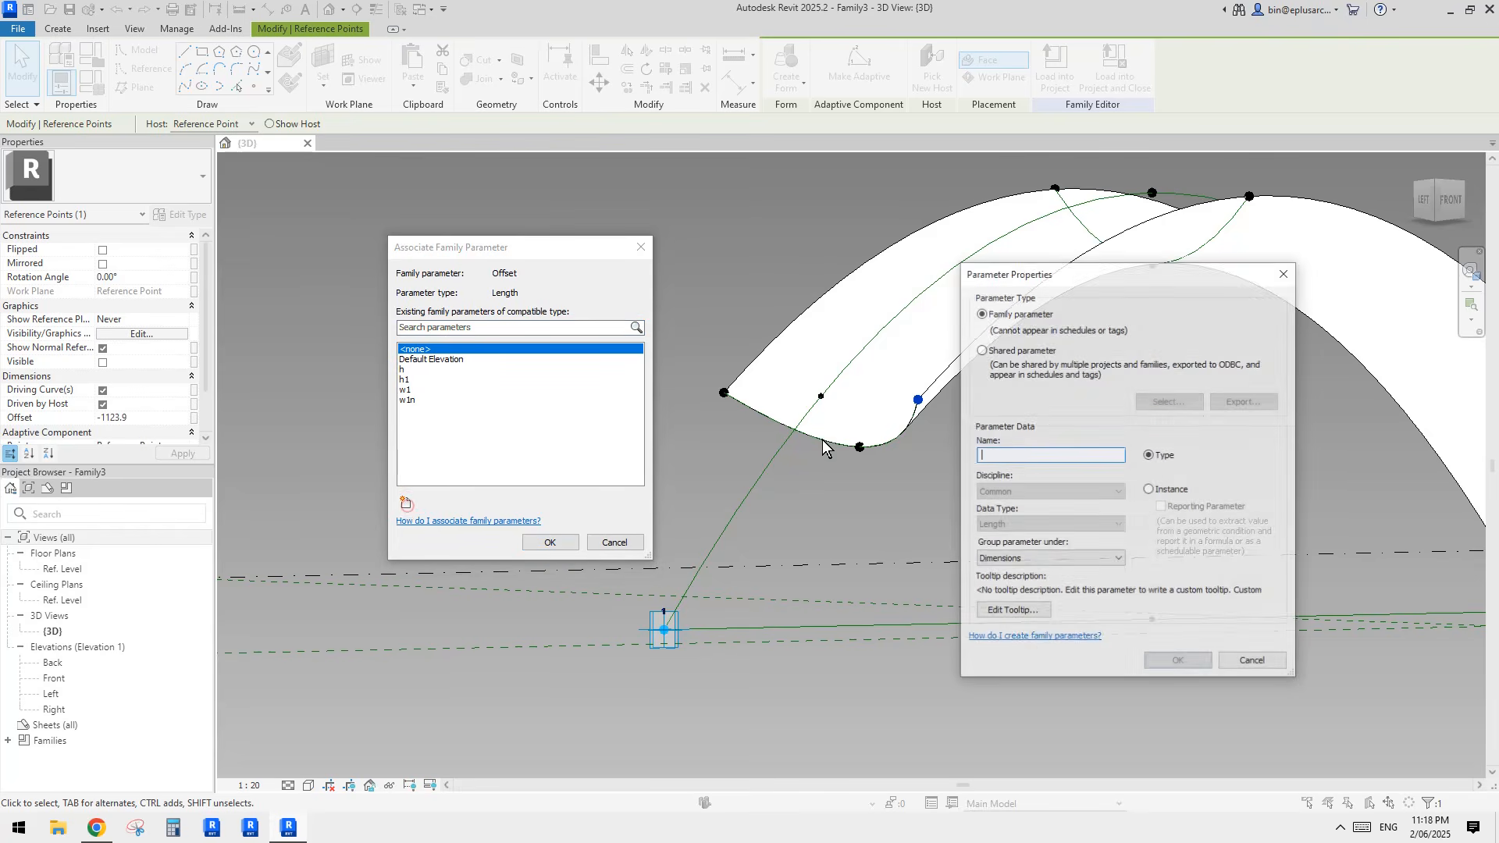
{"action": "type", "text": "w2"}
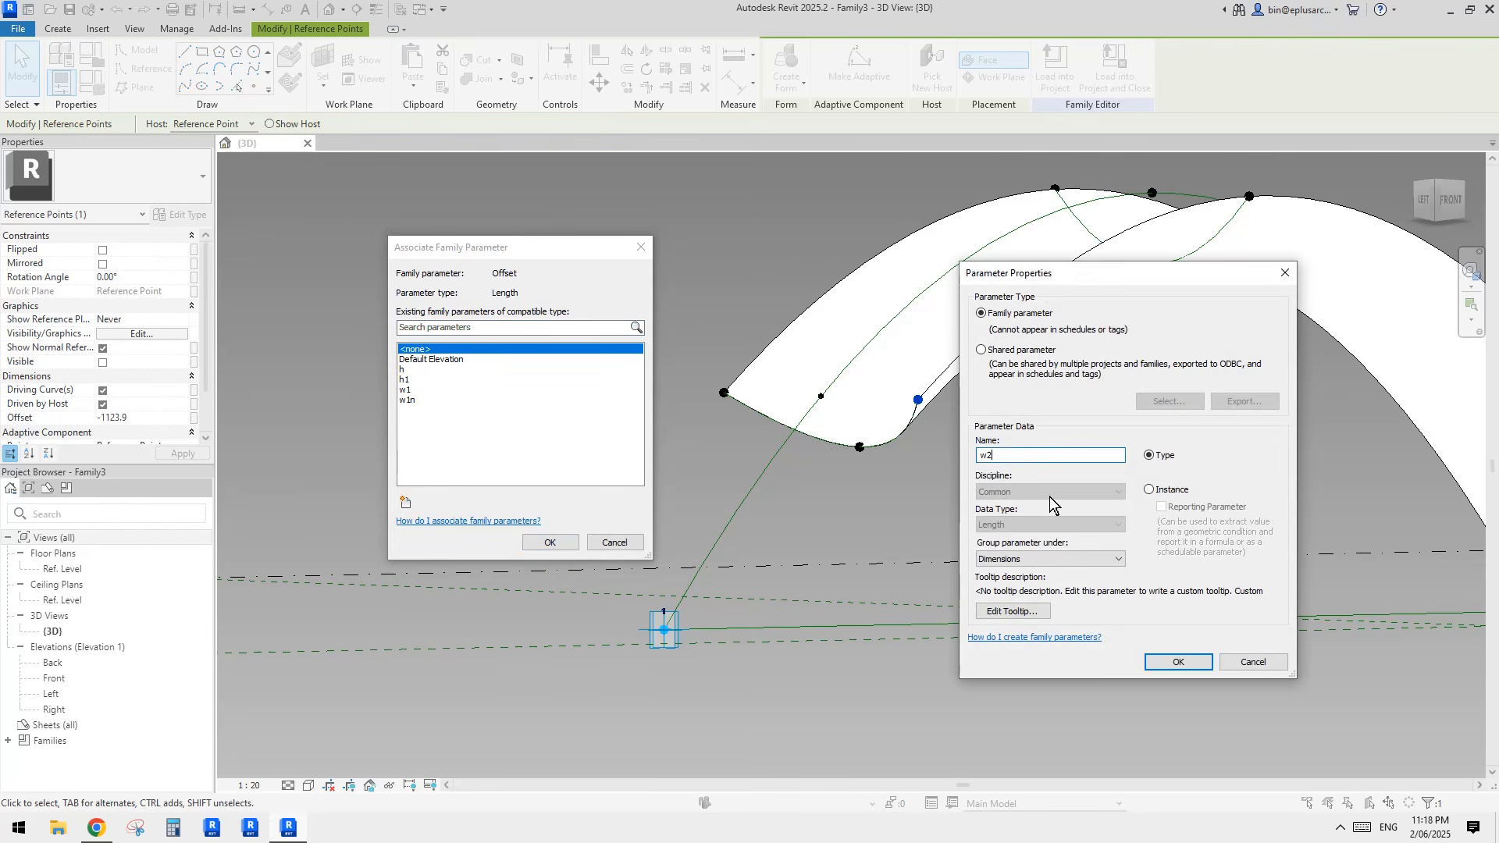
{"action": "left_click", "coordinate": [1180, 660]}
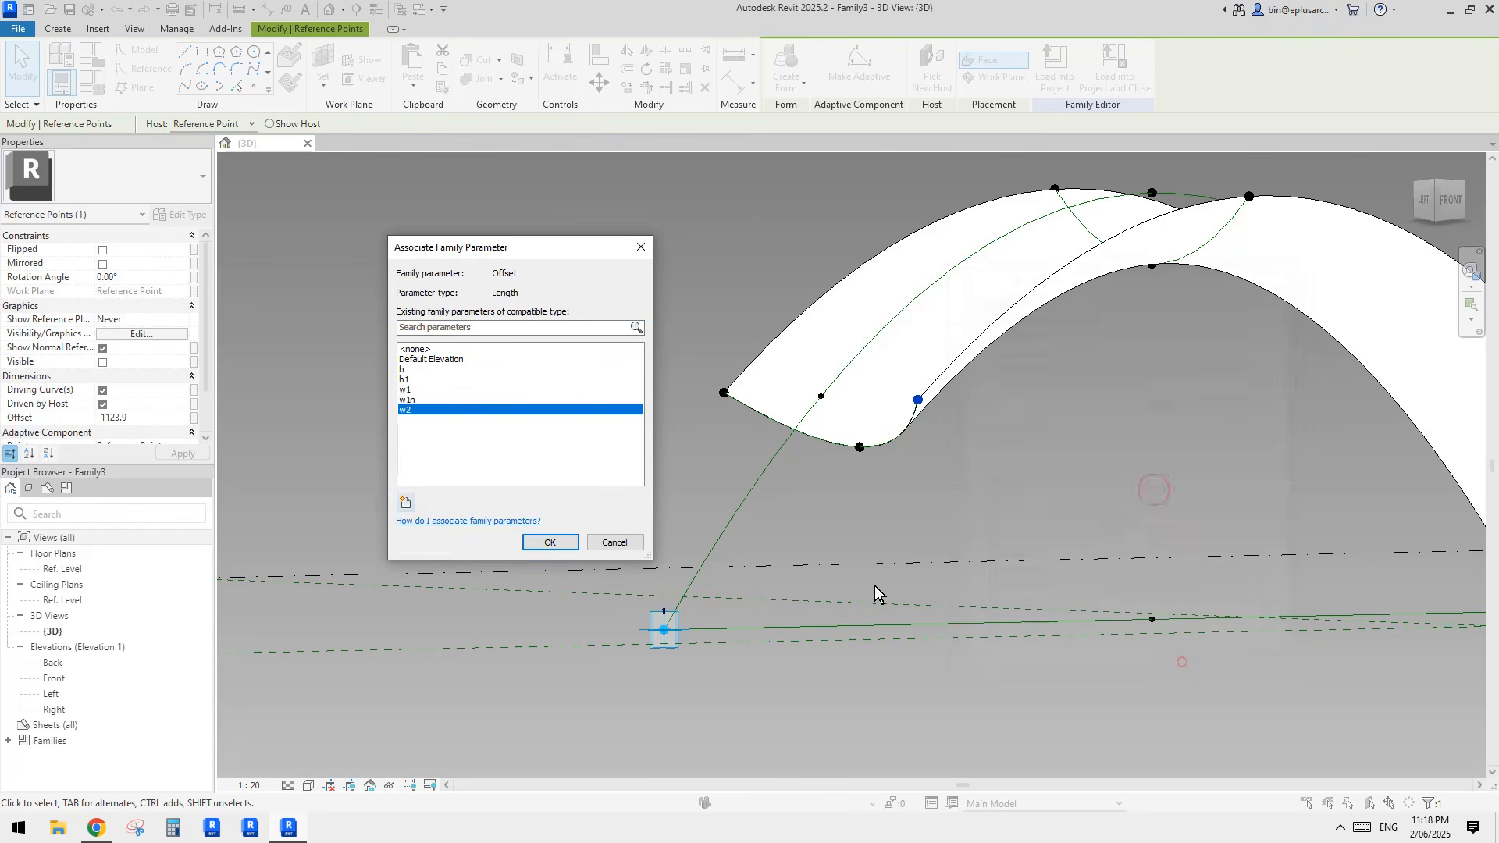
{"action": "left_click", "coordinate": [561, 544]}
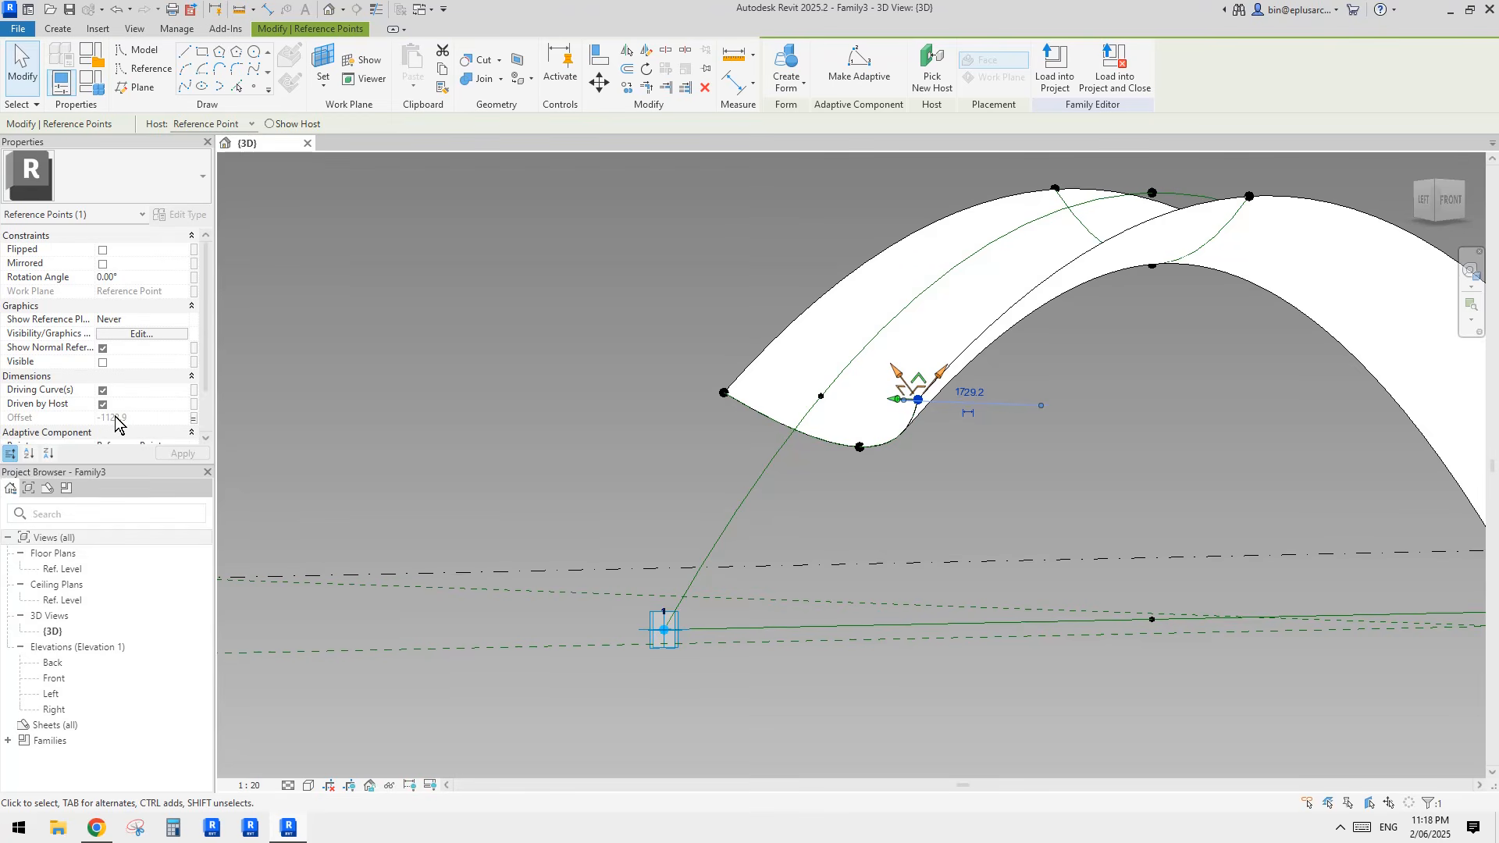
Step: Rename the family parameter w2 as w2n
{"action": "left_click", "coordinate": [96, 86]}
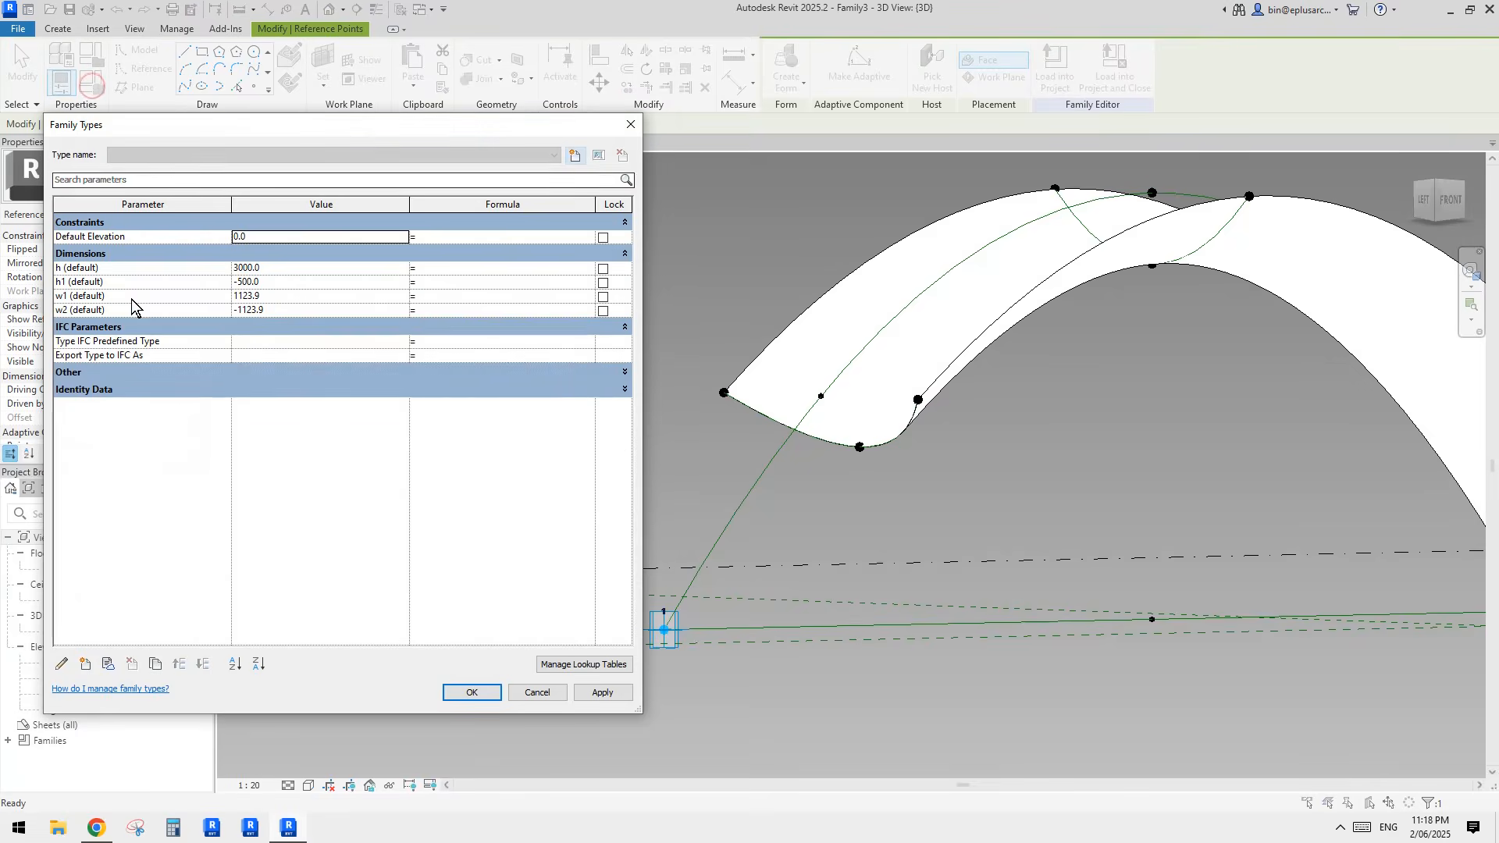
{"action": "left_click", "coordinate": [135, 312]}
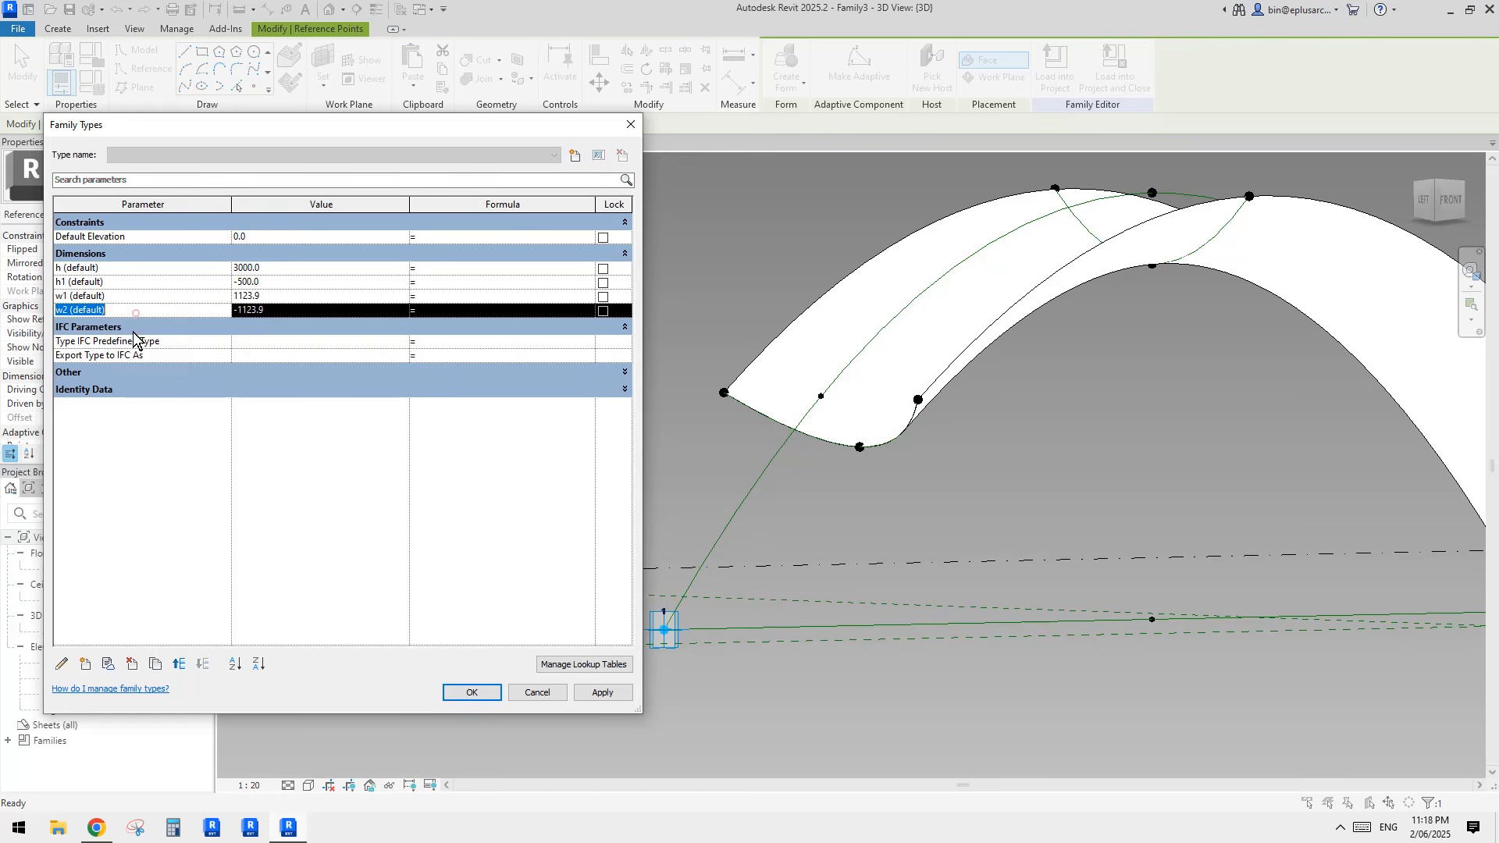
{"action": "left_click", "coordinate": [62, 666]}
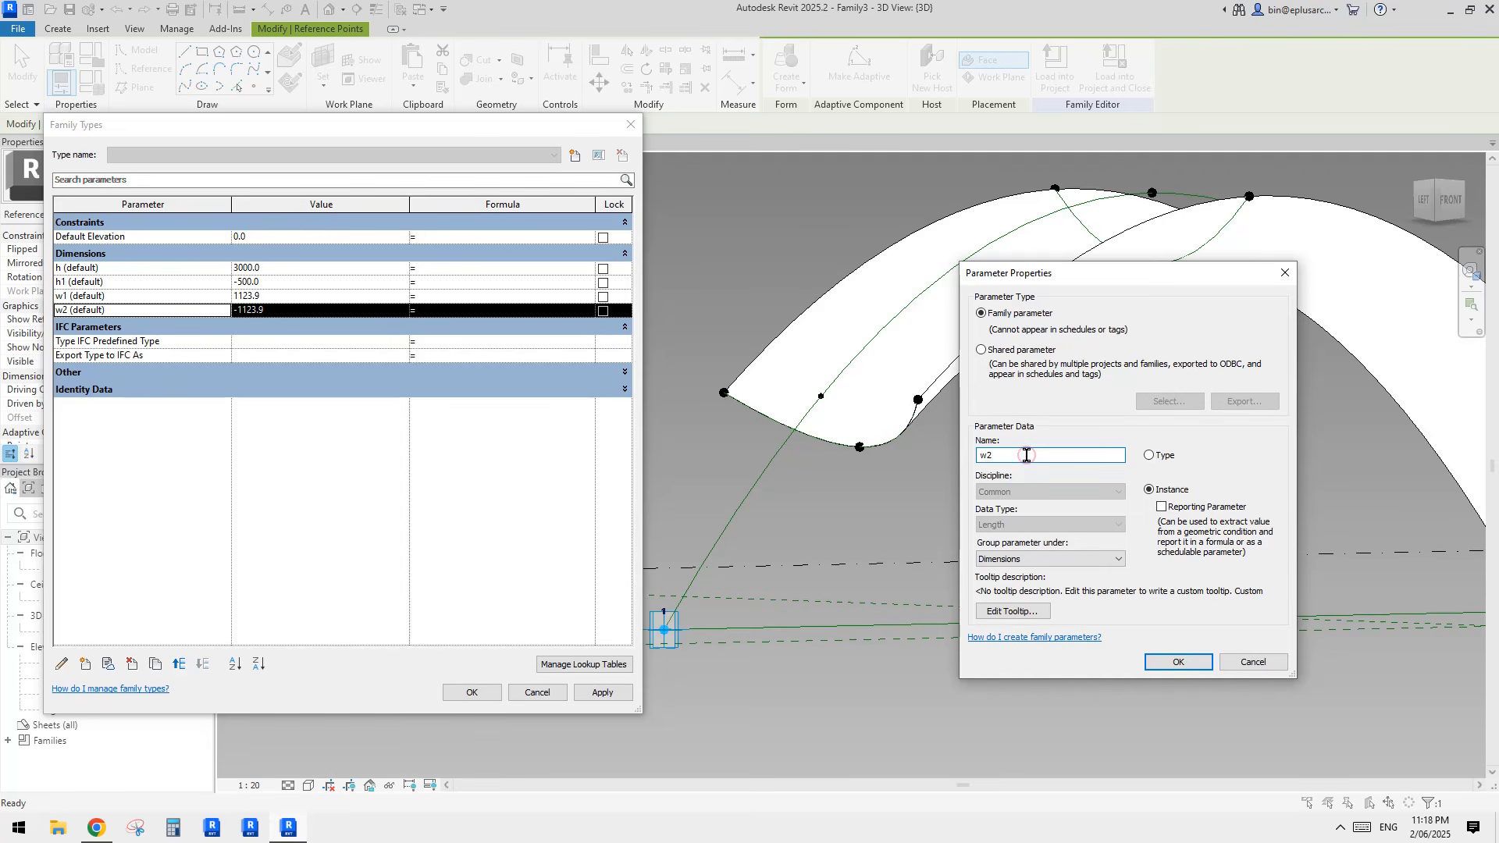
{"action": "left_click", "coordinate": [1179, 662]}
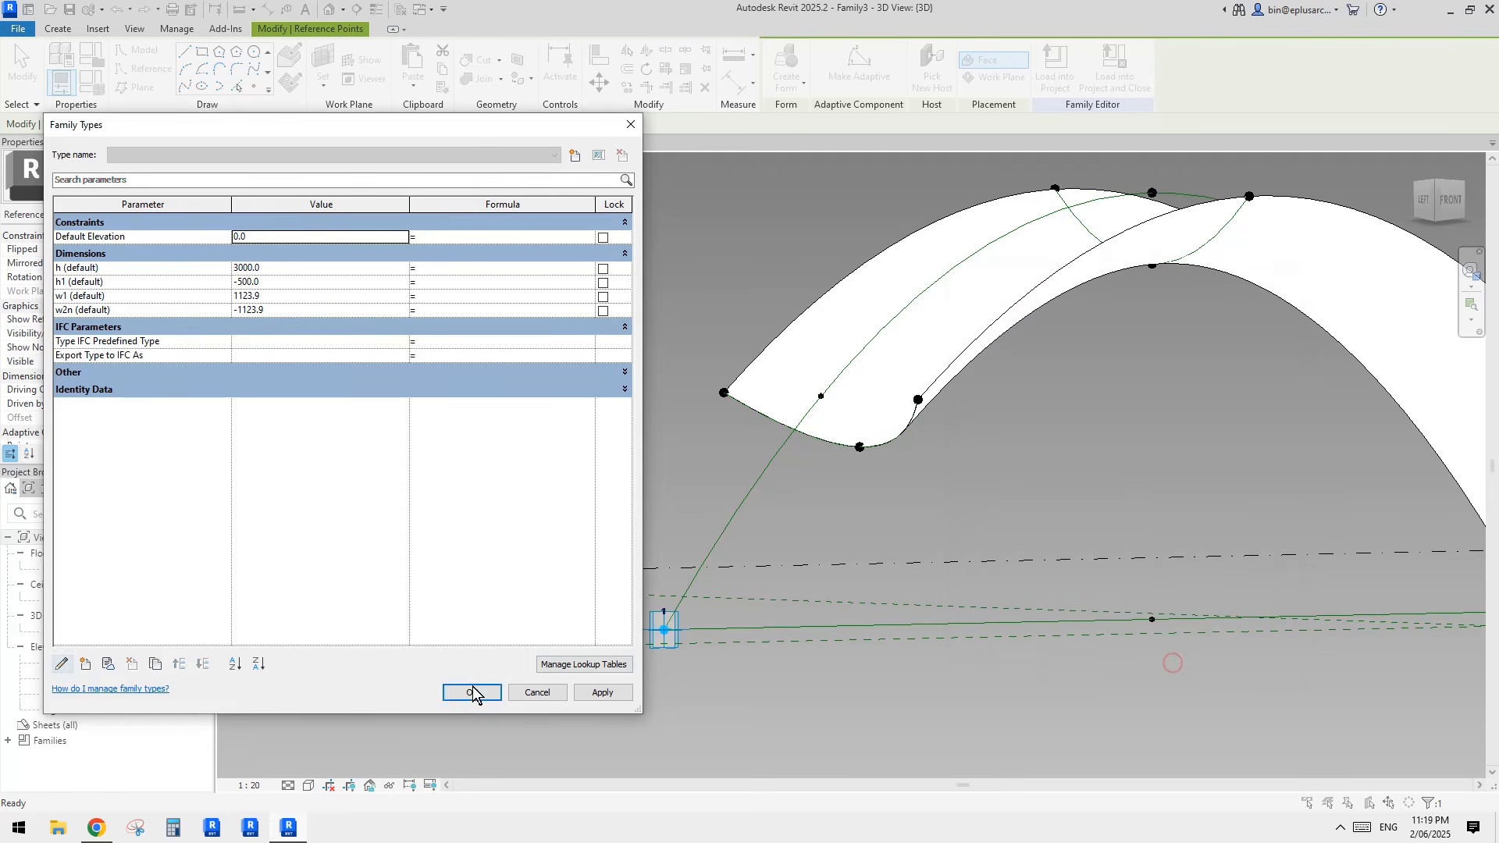
{"action": "left_click", "coordinate": [471, 692]}
Step: Associate the offset of the positive-offset end point on the profile near adaptive point 1 with a new parameter w2
{"action": "left_click_drag", "start_coordinate": [662, 356], "coordinate": [744, 427]}
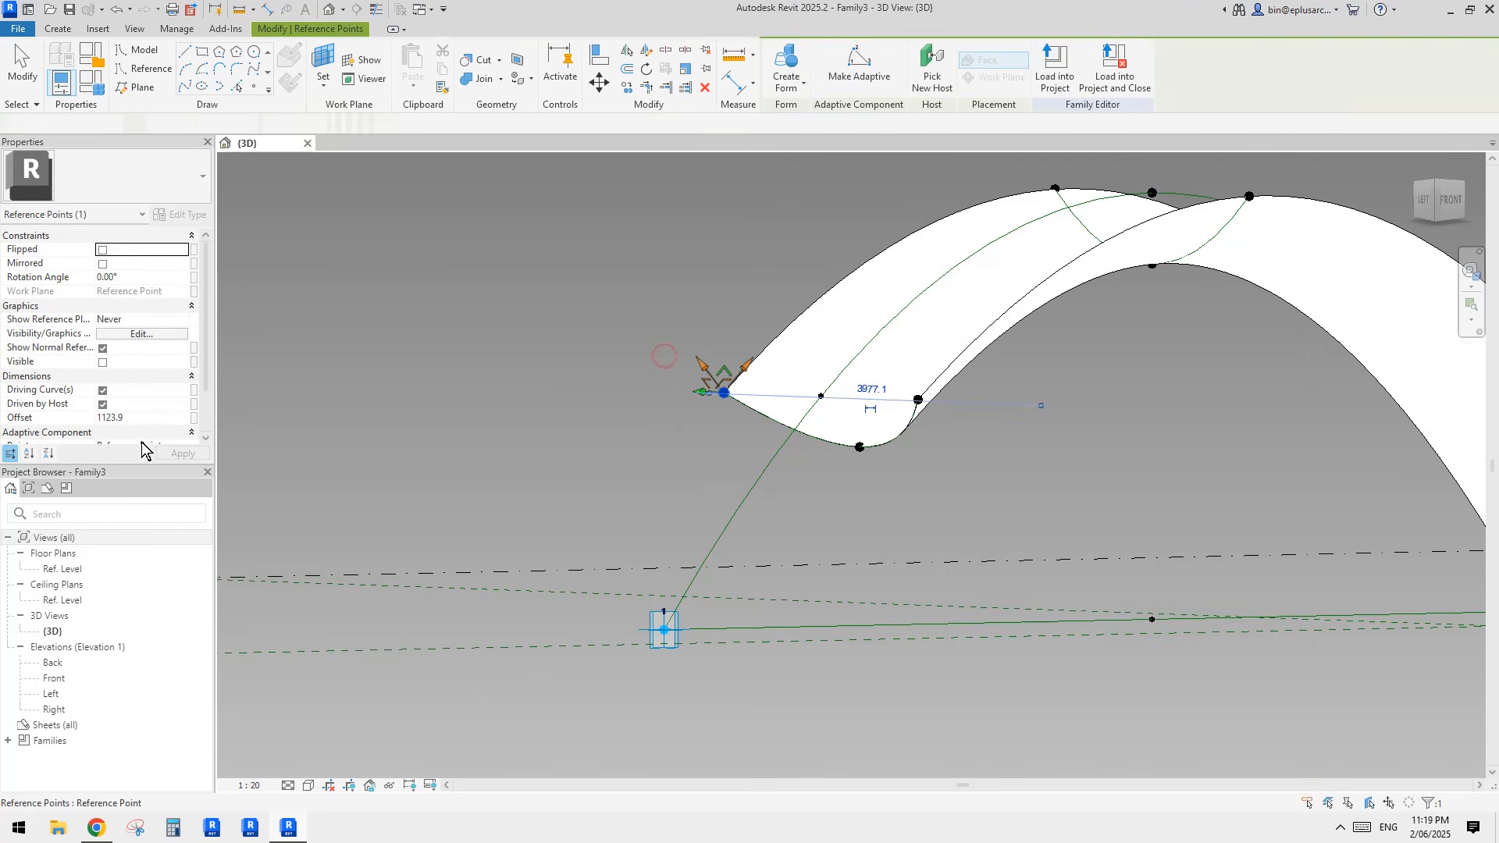
{"action": "left_click", "coordinate": [194, 417]}
{"action": "left_click", "coordinate": [405, 502]}
{"action": "type", "text": "w2"}
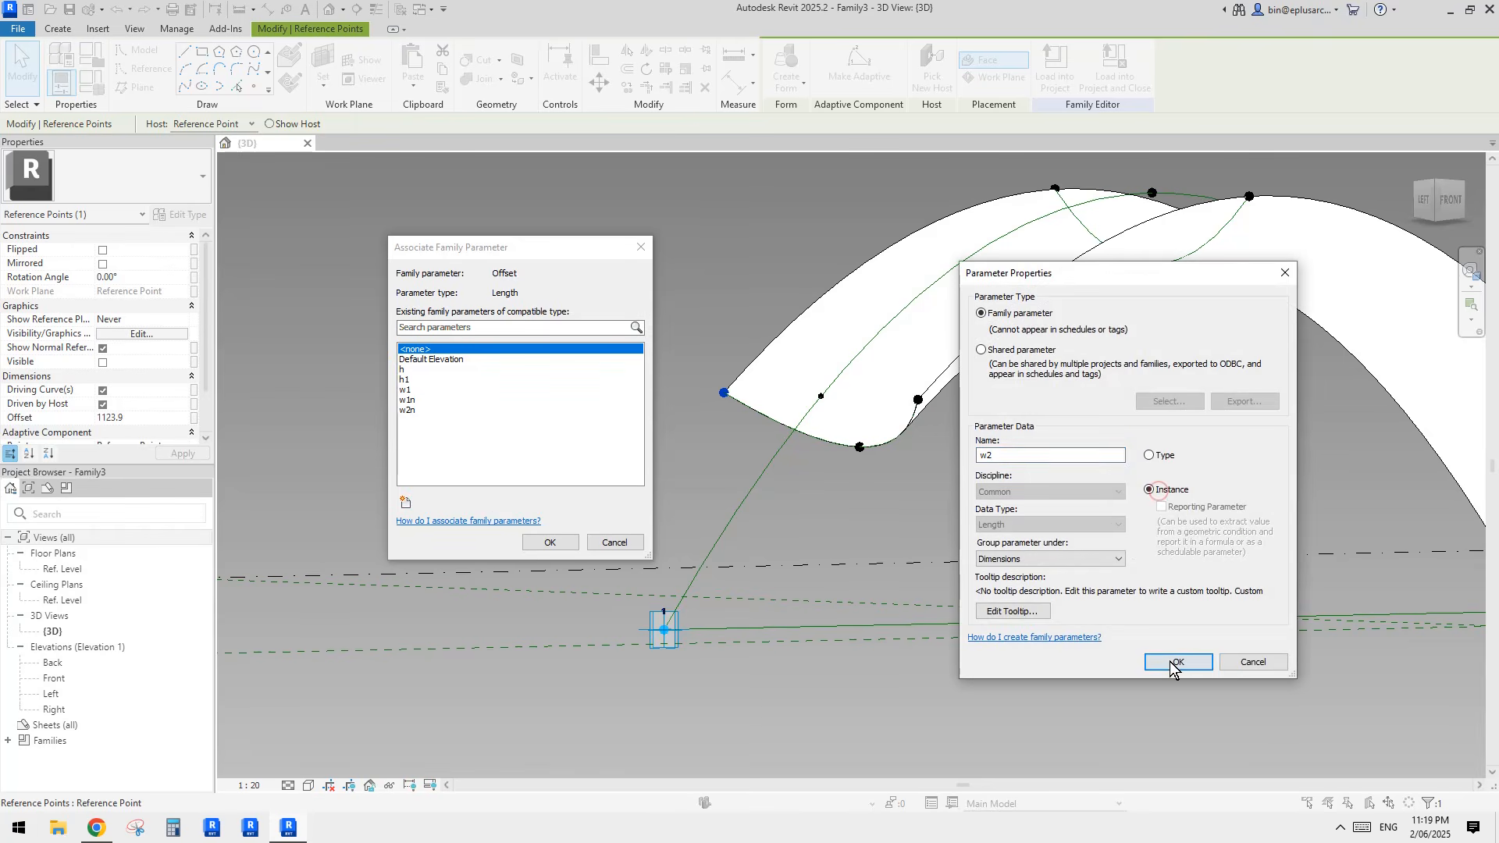
{"action": "left_click", "coordinate": [1175, 662]}
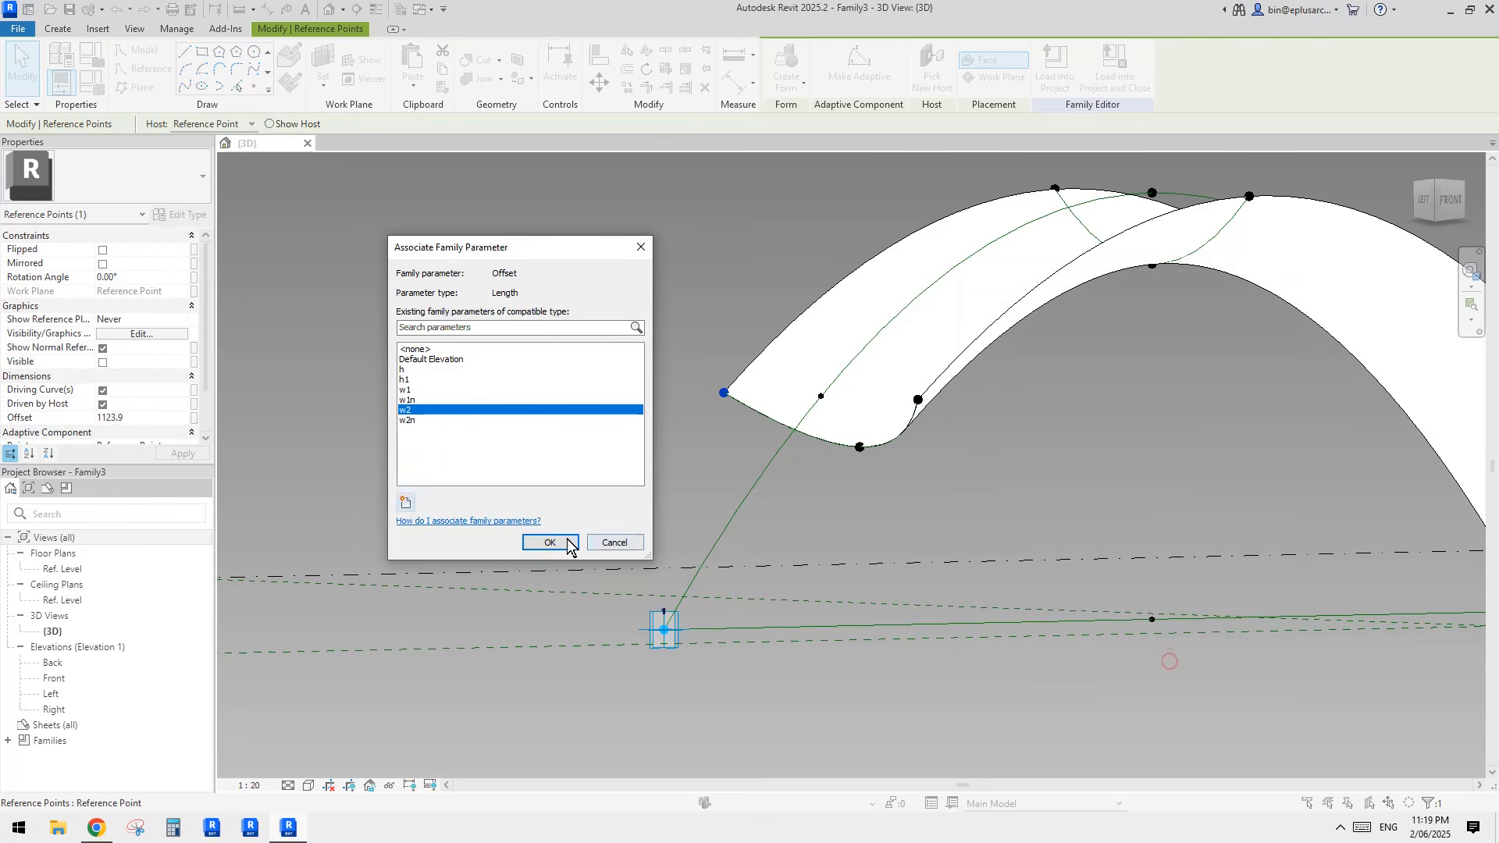
{"action": "left_click", "coordinate": [567, 541]}
Step: Associate the offset of the middle point on the profile near adaptive point 1 with a new parameter h2
{"action": "left_click", "coordinate": [860, 448]}
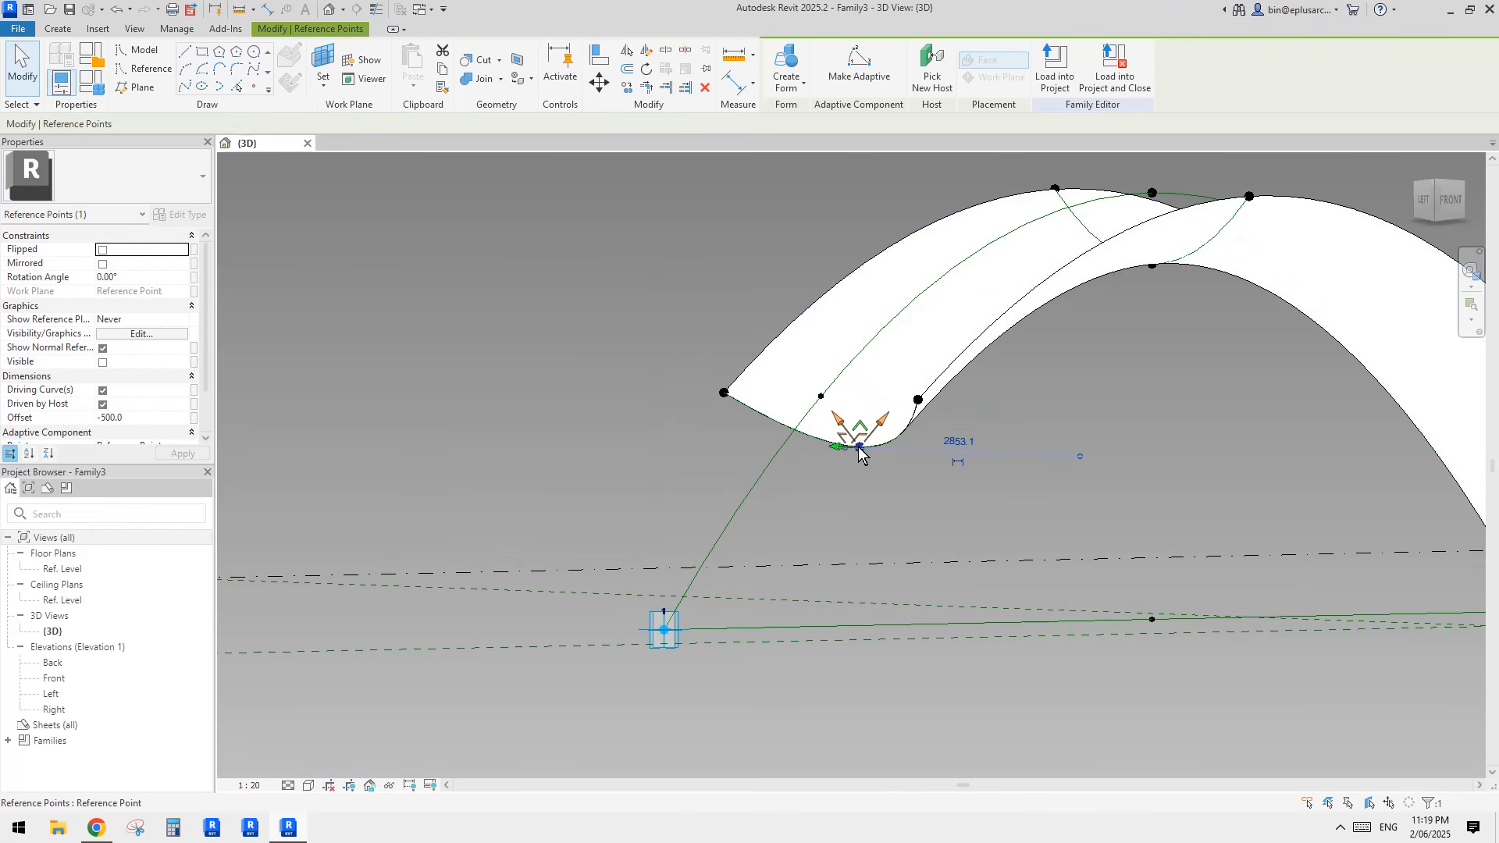
{"action": "left_click", "coordinate": [194, 419]}
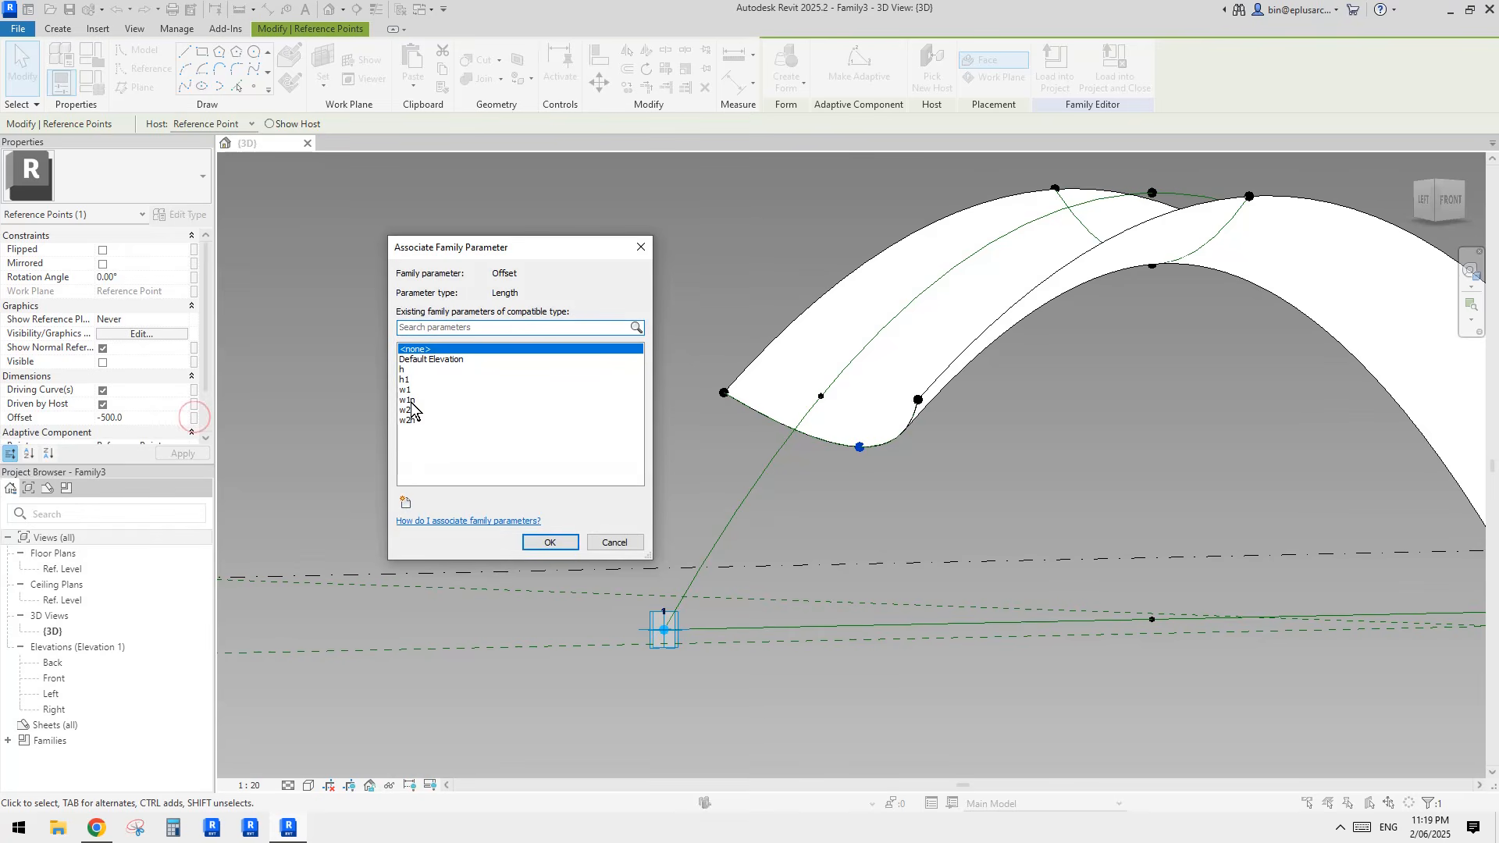
{"action": "left_click", "coordinate": [405, 501]}
{"action": "type", "text": "h2"}
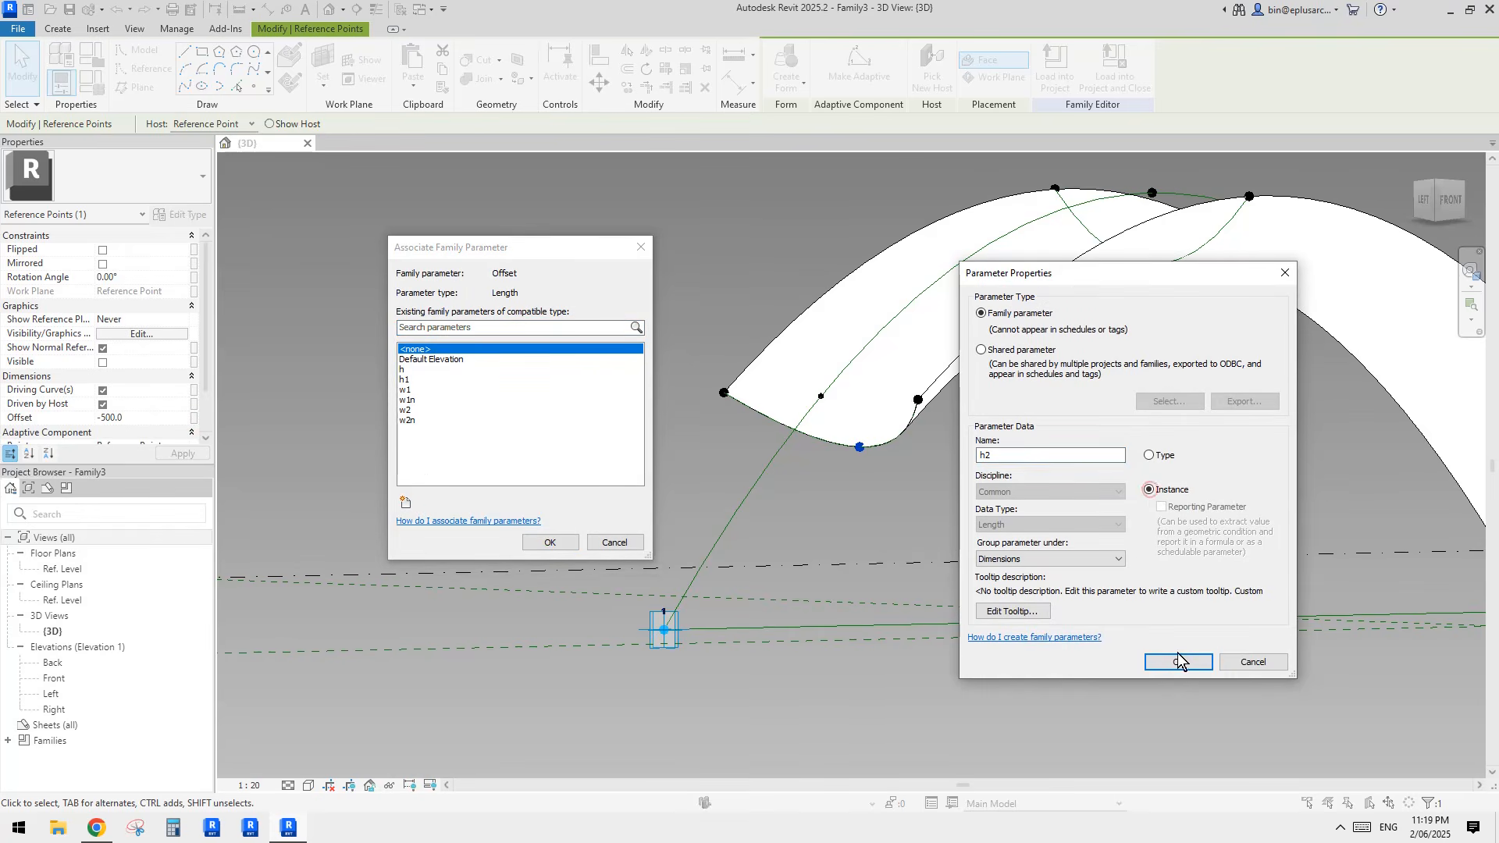
{"action": "left_click", "coordinate": [1176, 660]}
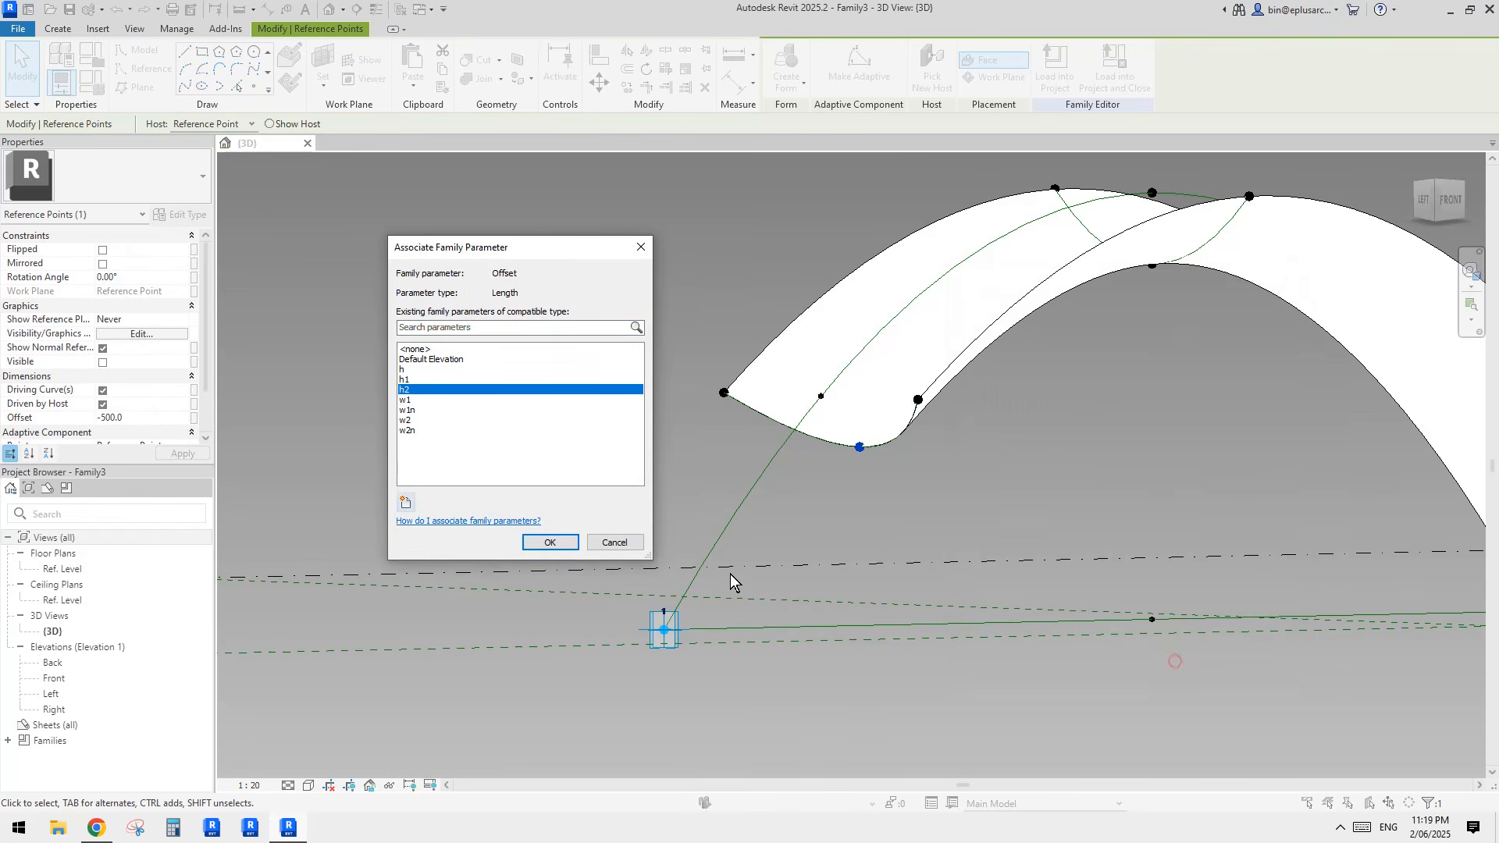
{"action": "left_click", "coordinate": [549, 542]}
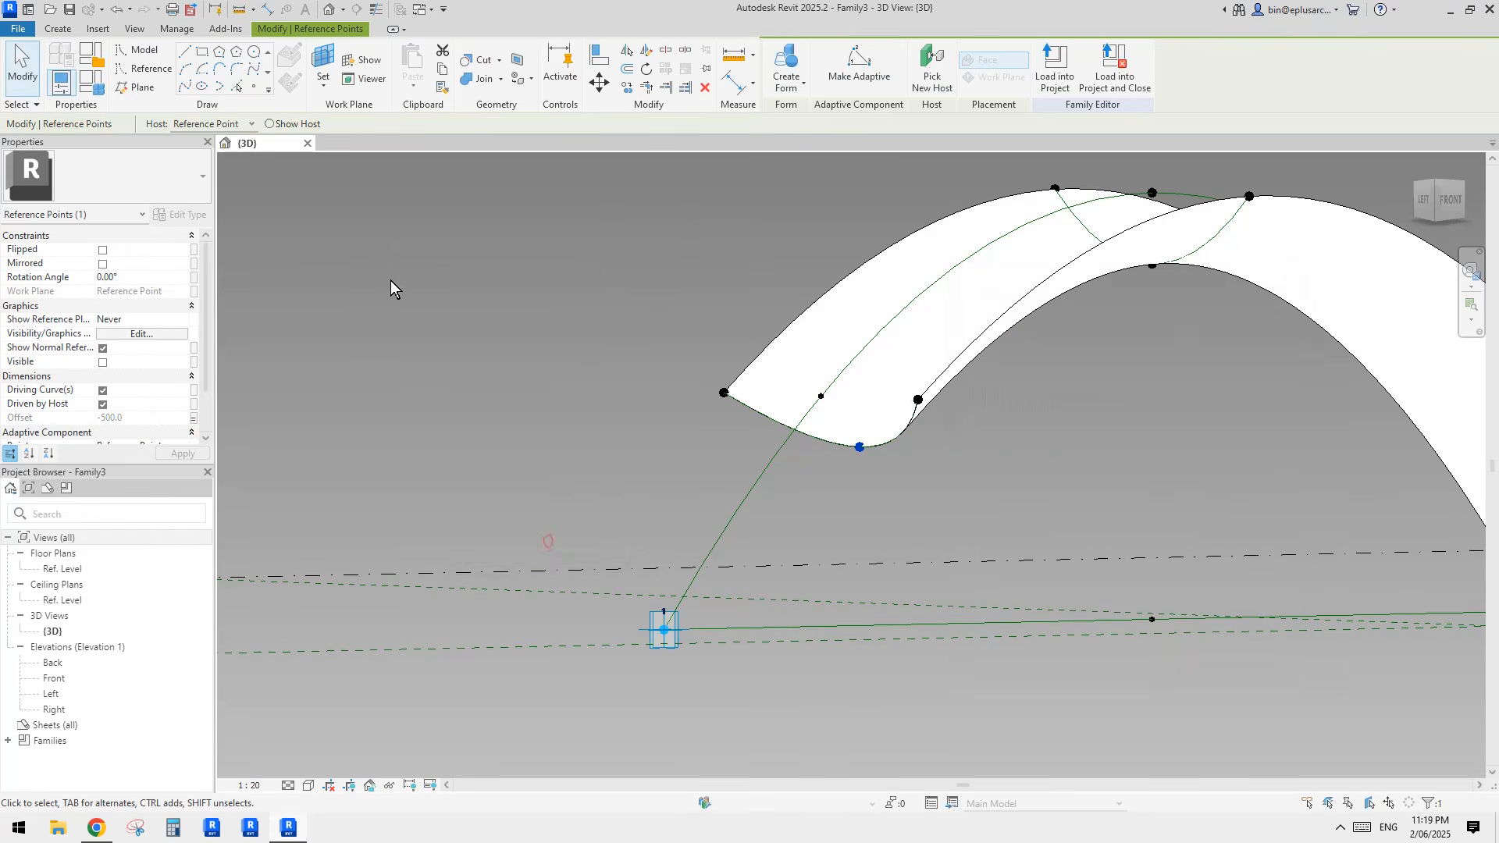
Step: Drive the family parameter w2n with the formula -w2
{"action": "left_click", "coordinate": [97, 84]}
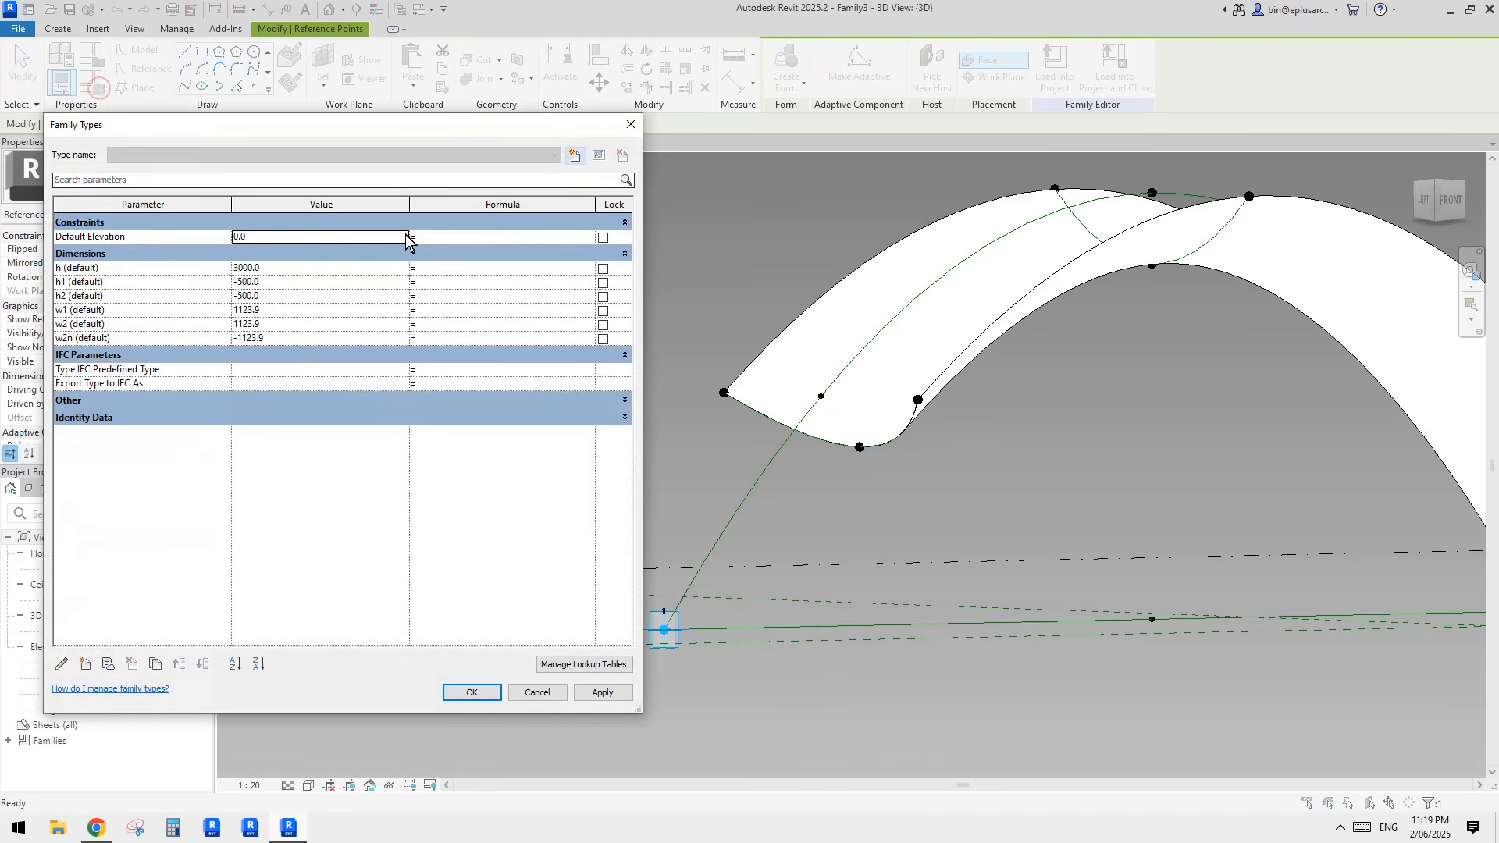
{"action": "left_click", "coordinate": [76, 339]}
{"action": "left_click", "coordinate": [457, 339]}
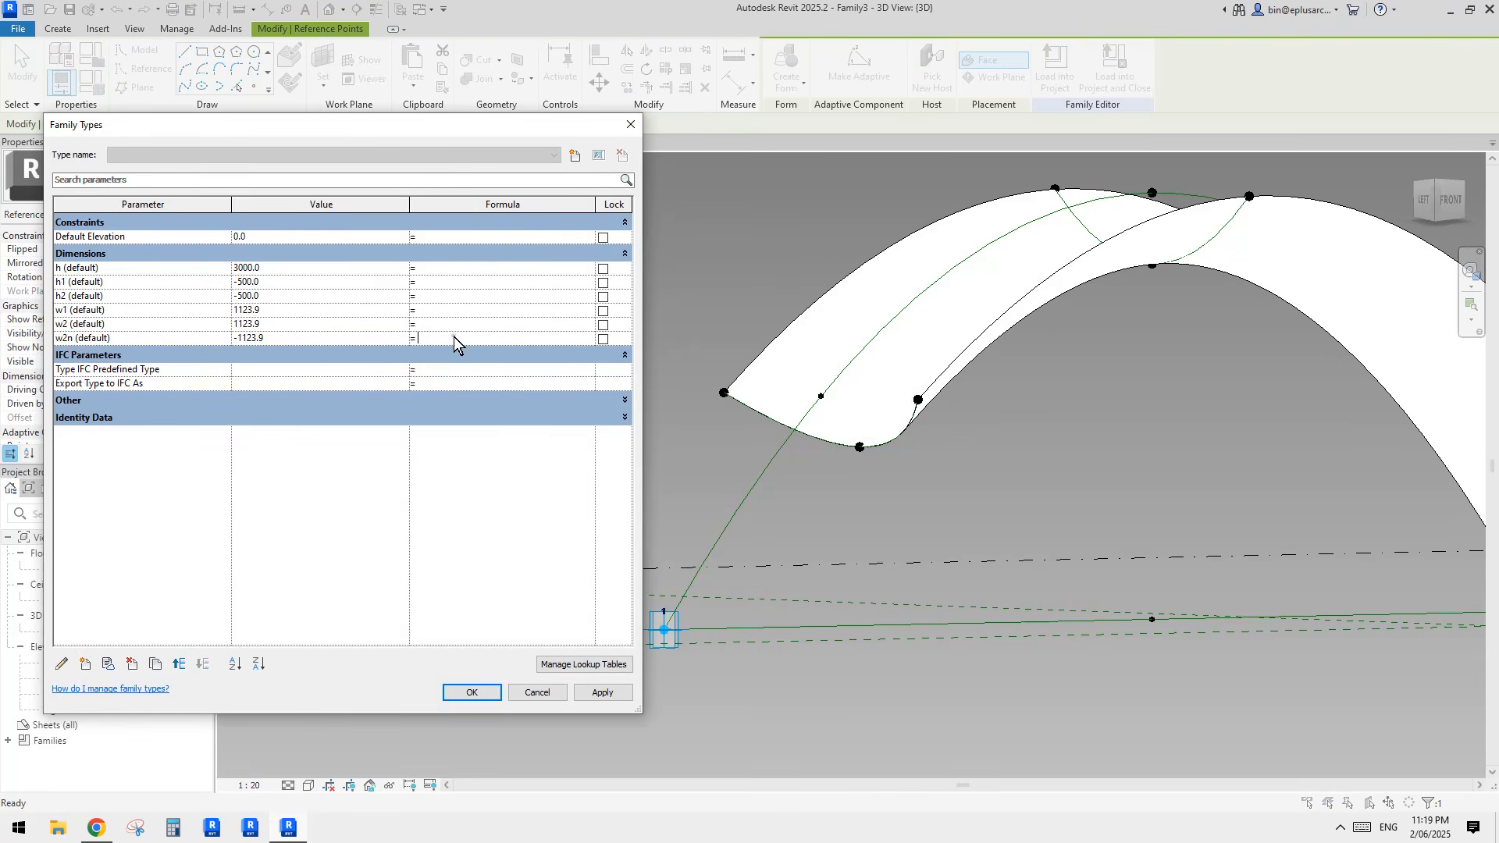
{"action": "left_click", "coordinate": [301, 322]}
Step: Group the parameter w2n under Other in its parameter properties
{"action": "left_click", "coordinate": [168, 338]}
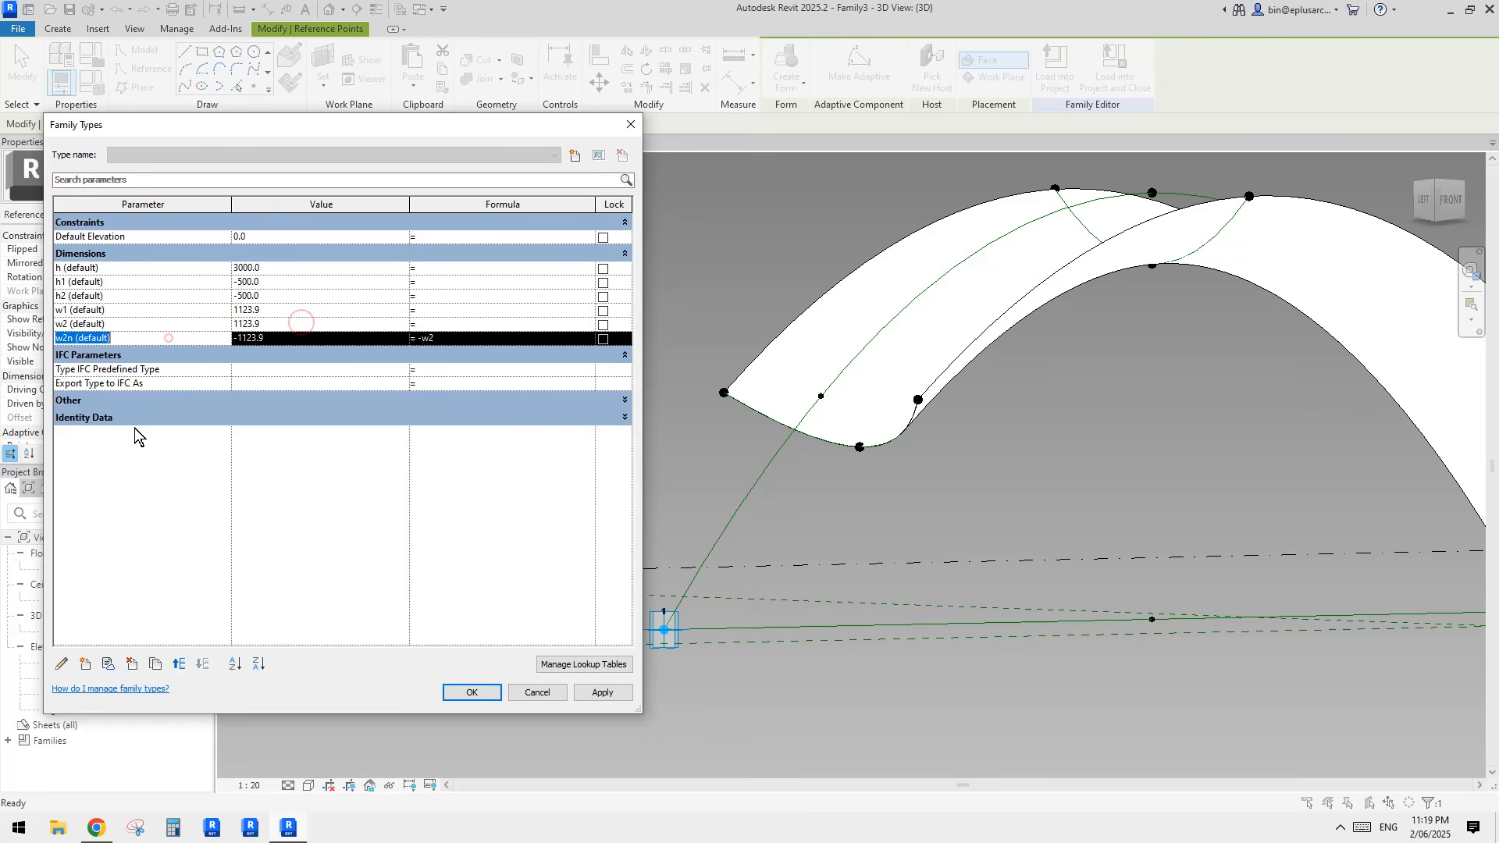
{"action": "left_click", "coordinate": [62, 664]}
{"action": "left_click", "coordinate": [1085, 559]}
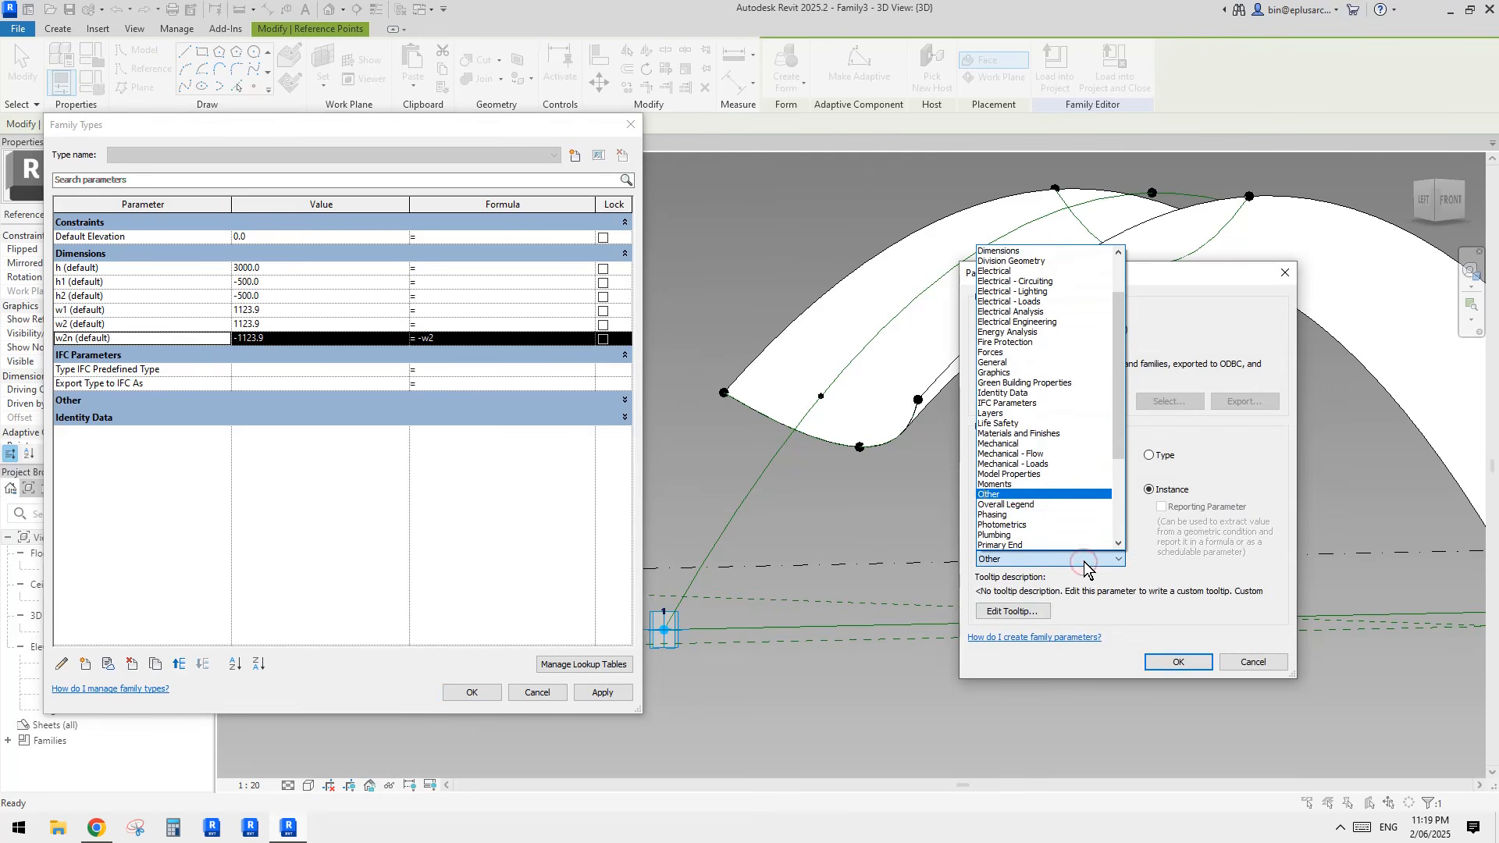
{"action": "left_click", "coordinate": [1026, 495]}
{"action": "left_click", "coordinate": [1184, 664]}
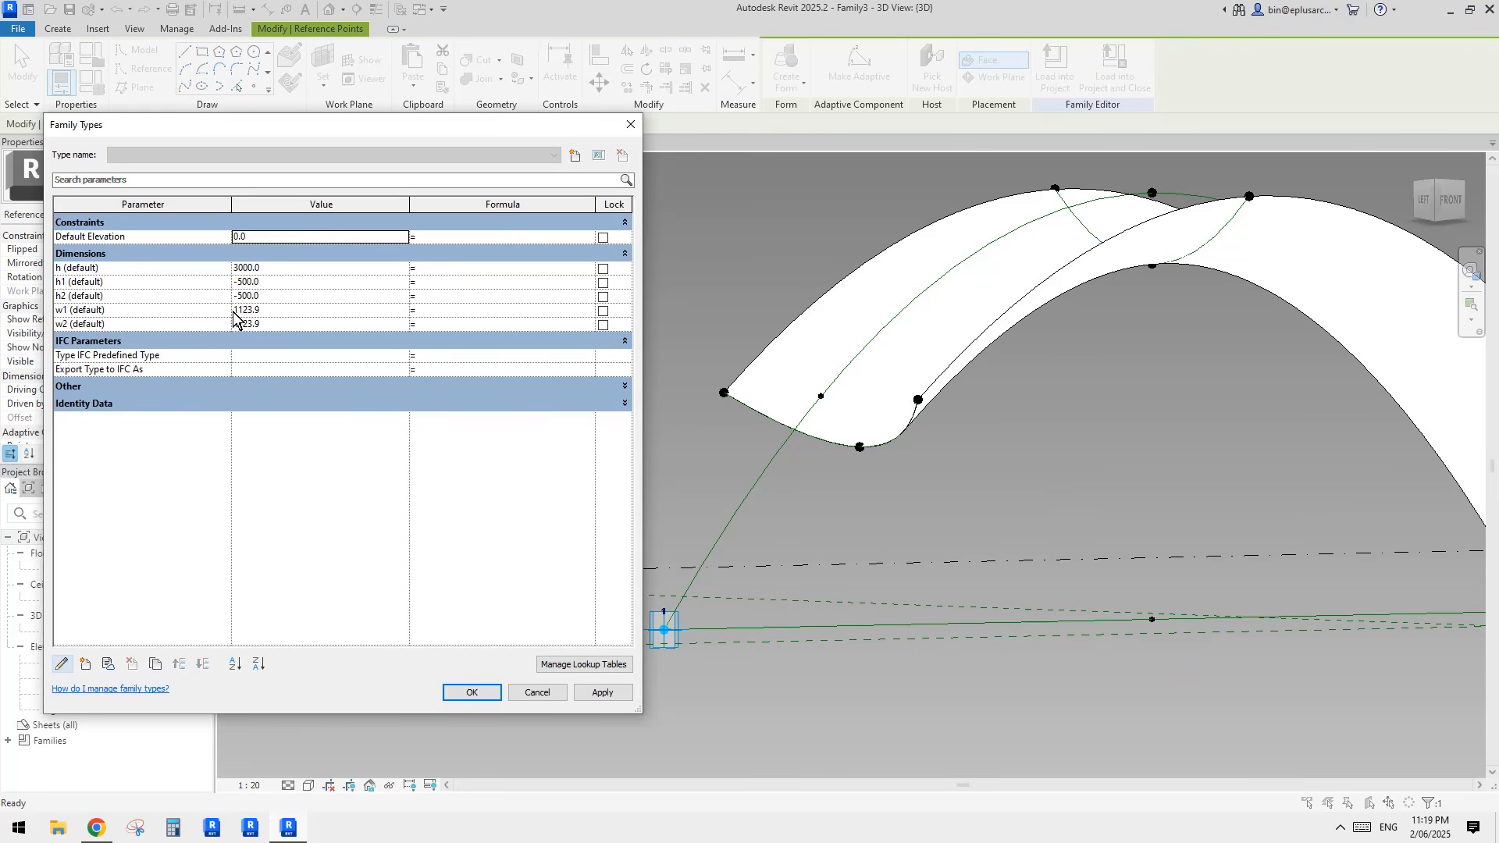
Step: Set the parameter w2 to 500 and w1 to 1500, and apply both values to the shell
{"action": "left_click", "coordinate": [284, 324]}
{"action": "left_click", "coordinate": [128, 314]}
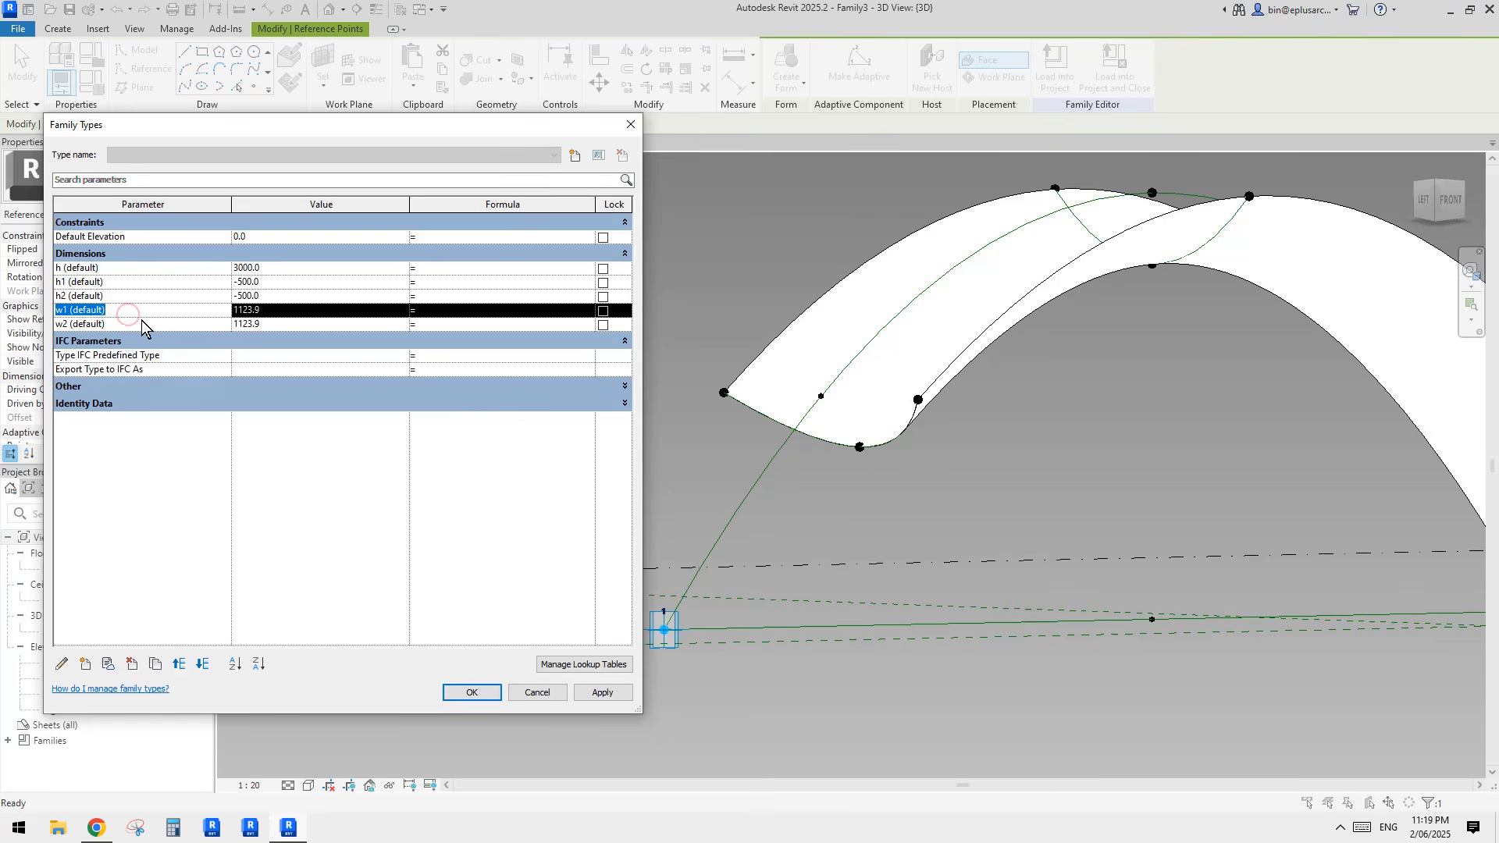
{"action": "left_click", "coordinate": [141, 325]}
{"action": "left_click", "coordinate": [287, 322]}
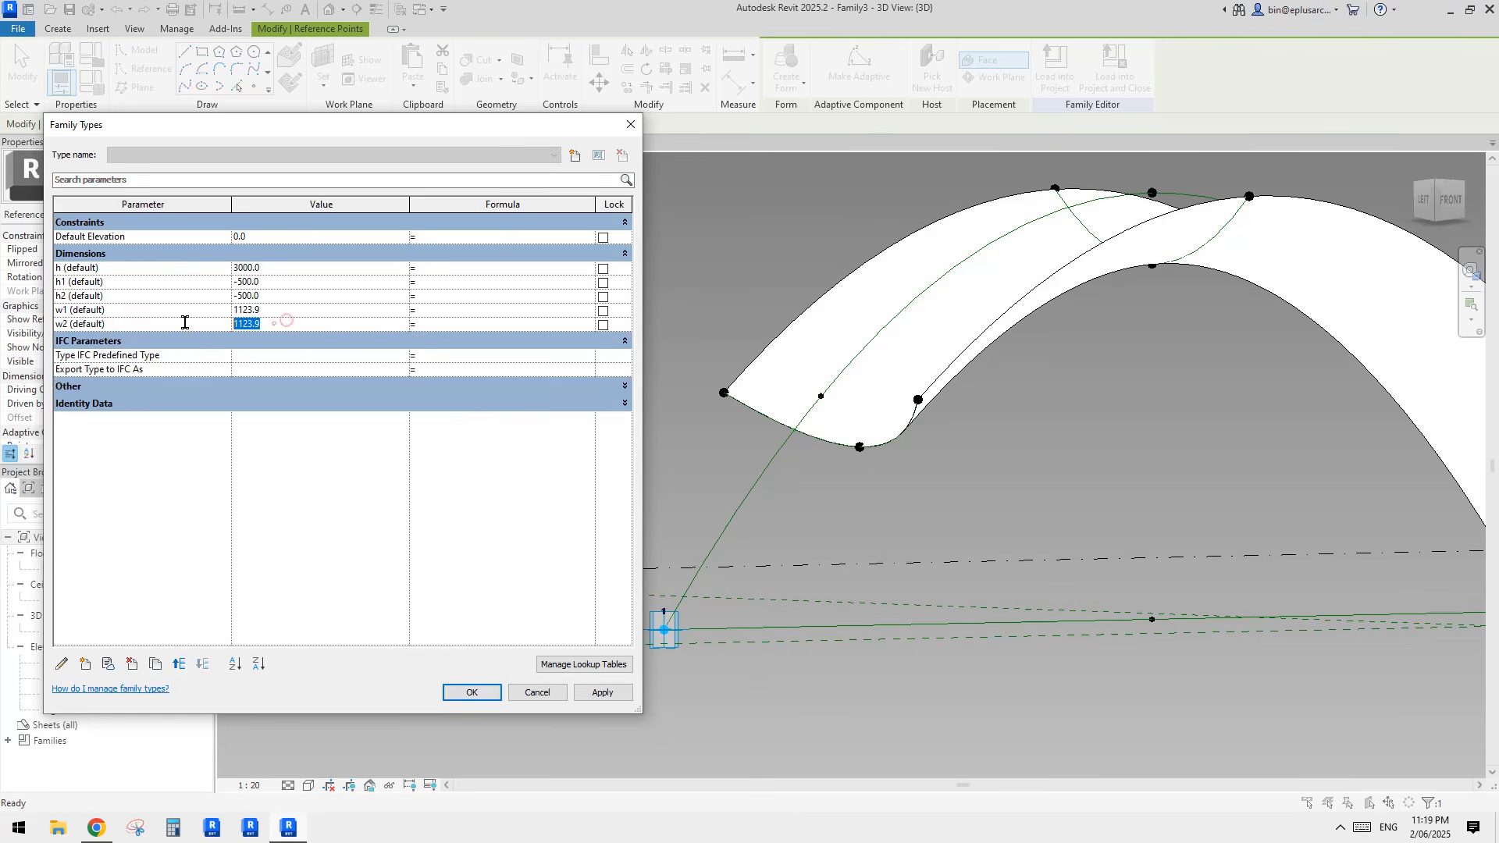
{"action": "left_click", "coordinate": [273, 310]}
{"action": "left_click", "coordinate": [290, 310]}
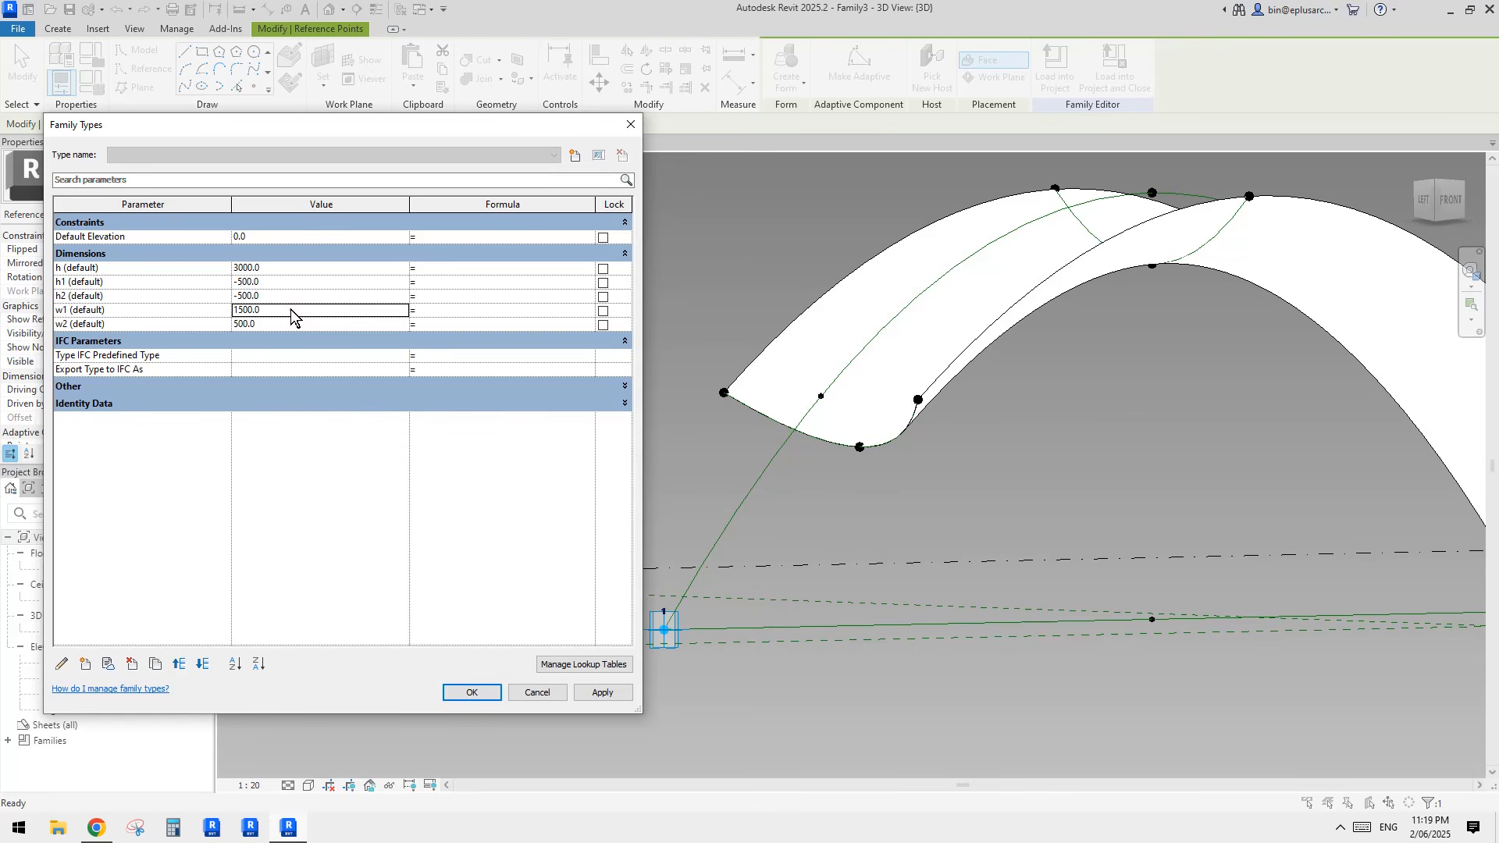
{"action": "left_click", "coordinate": [597, 691]}
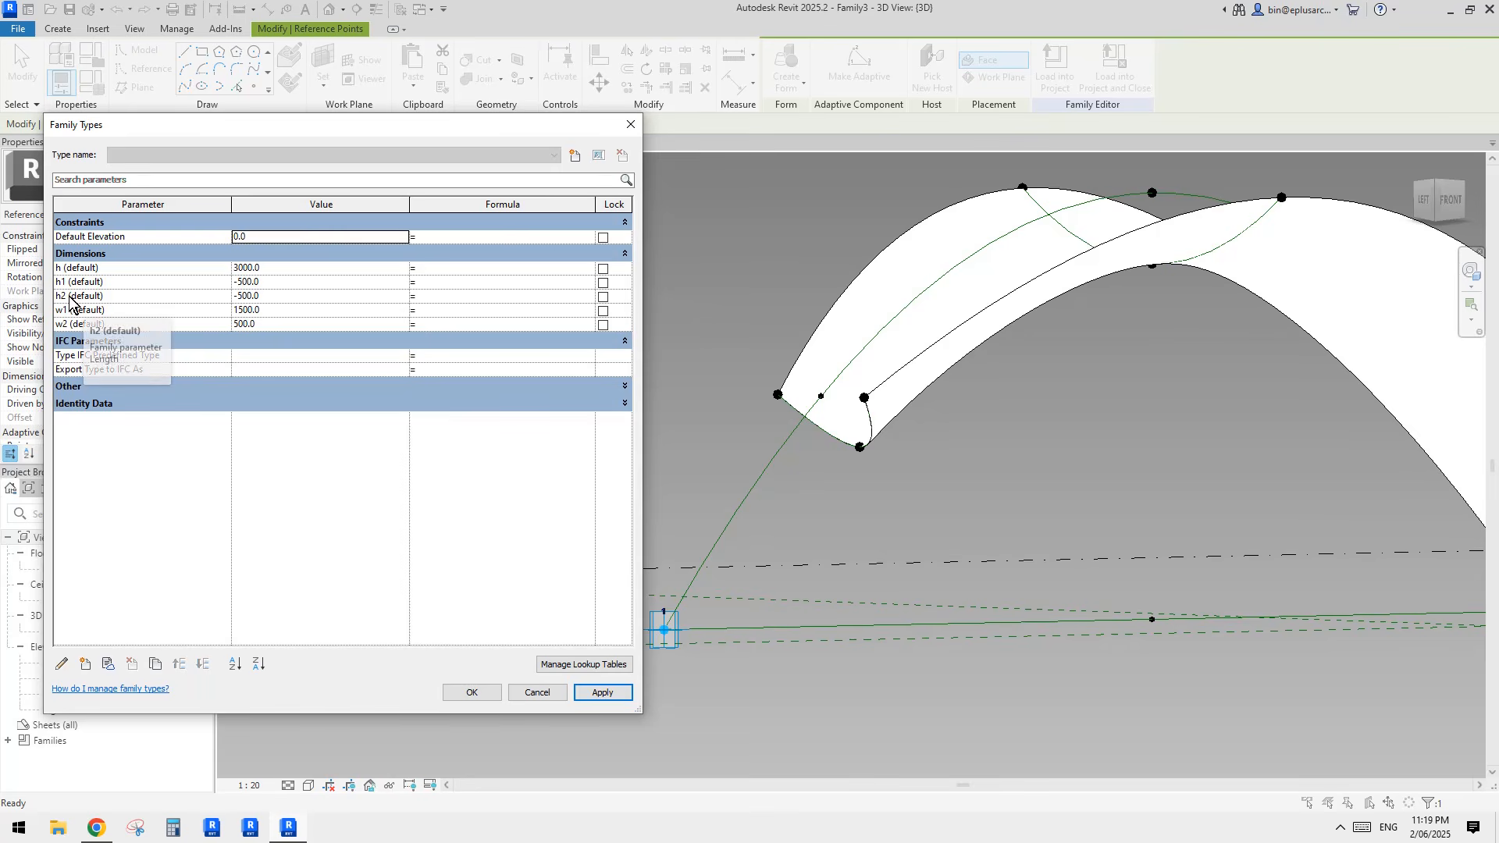
Step: Try h2 at -200 and w2 at -300, and settle on -100 for h2 and 300 for w2
{"action": "left_click", "coordinate": [295, 298]}
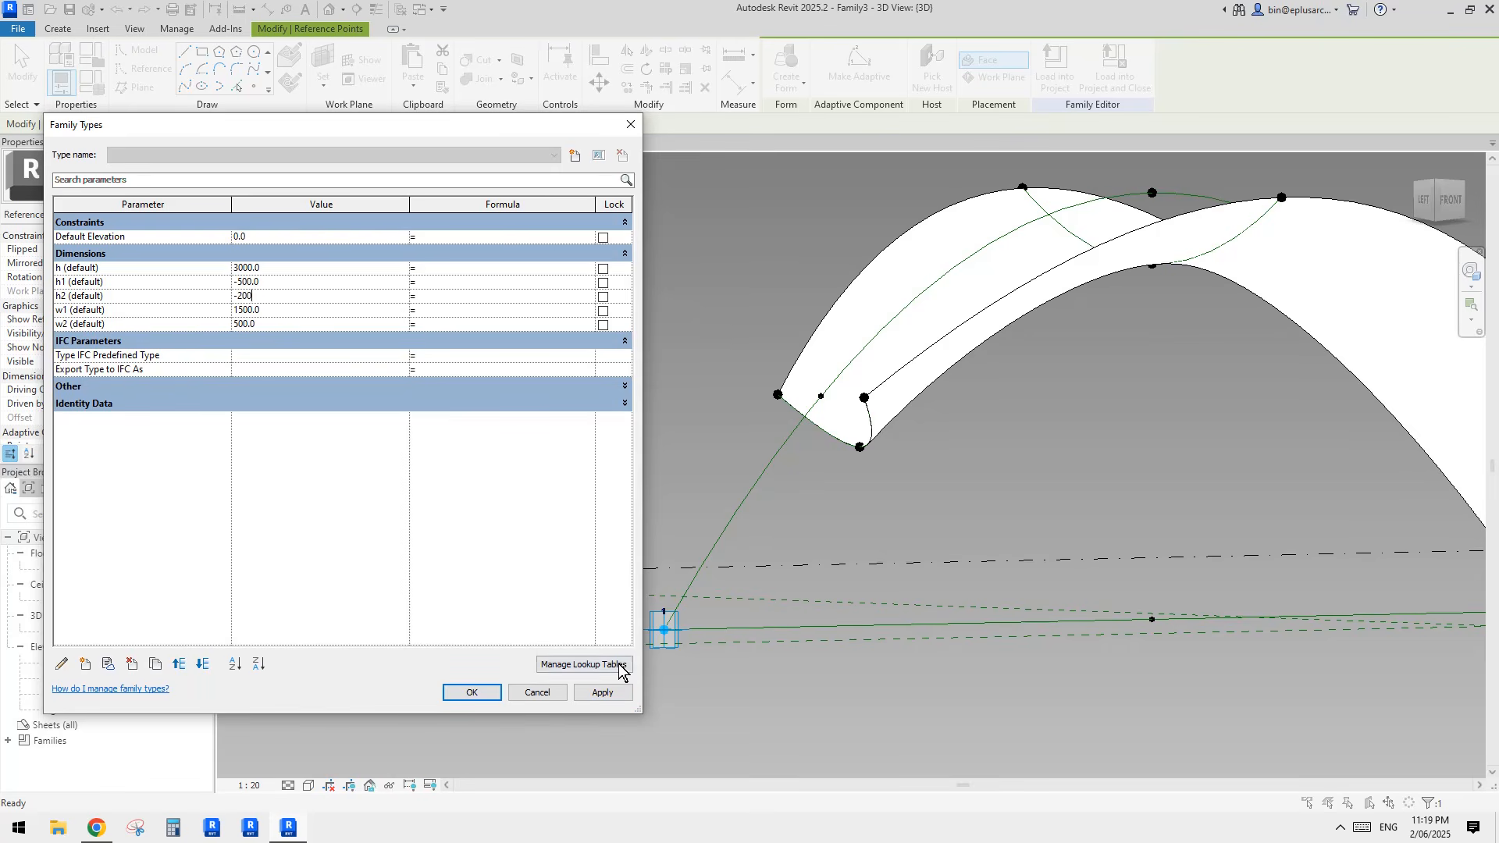
{"action": "left_click", "coordinate": [603, 692]}
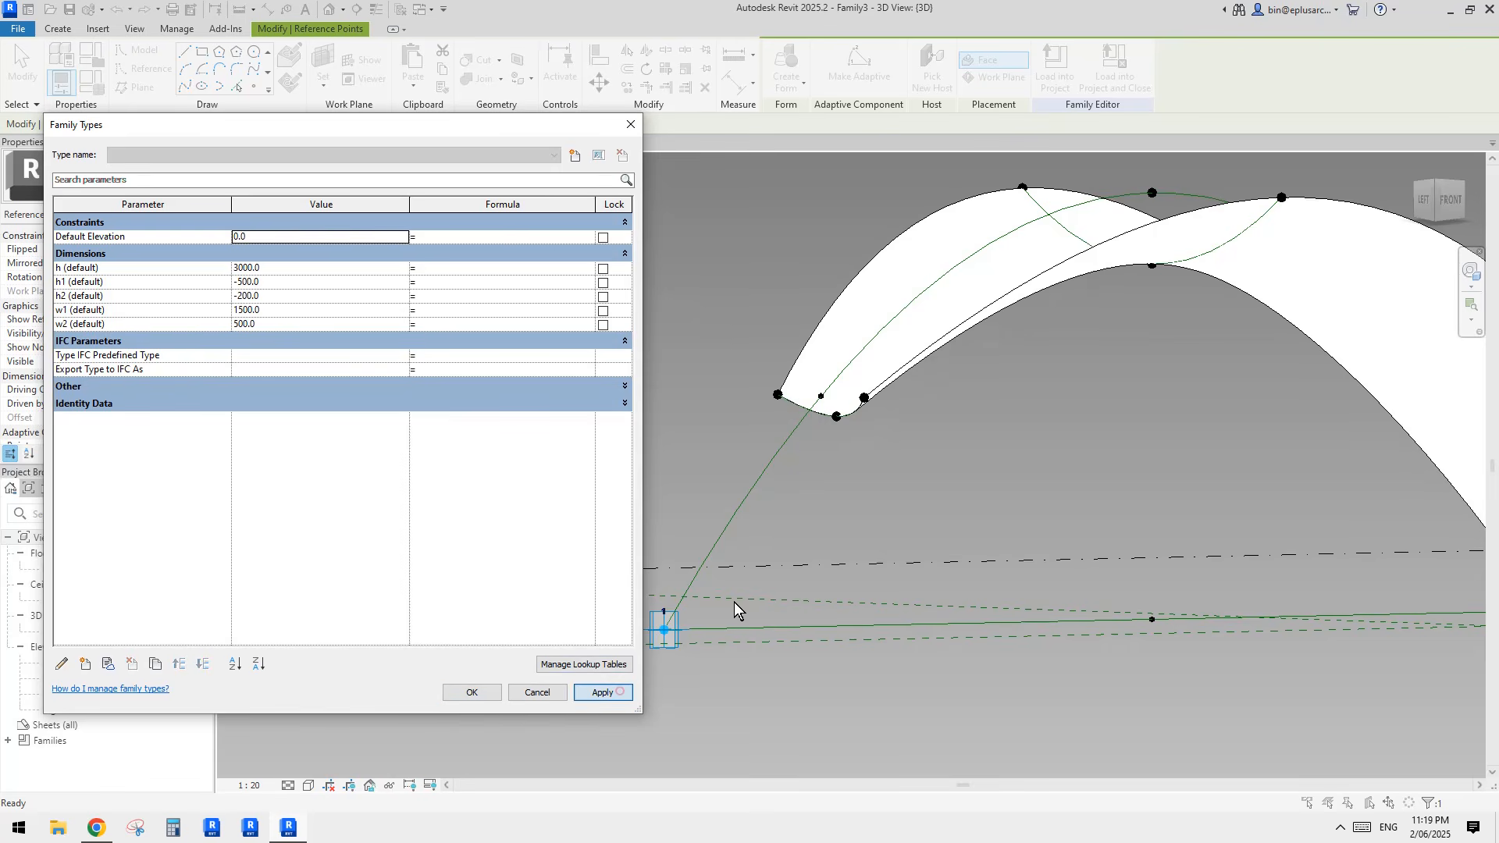
{"action": "left_click", "coordinate": [271, 298]}
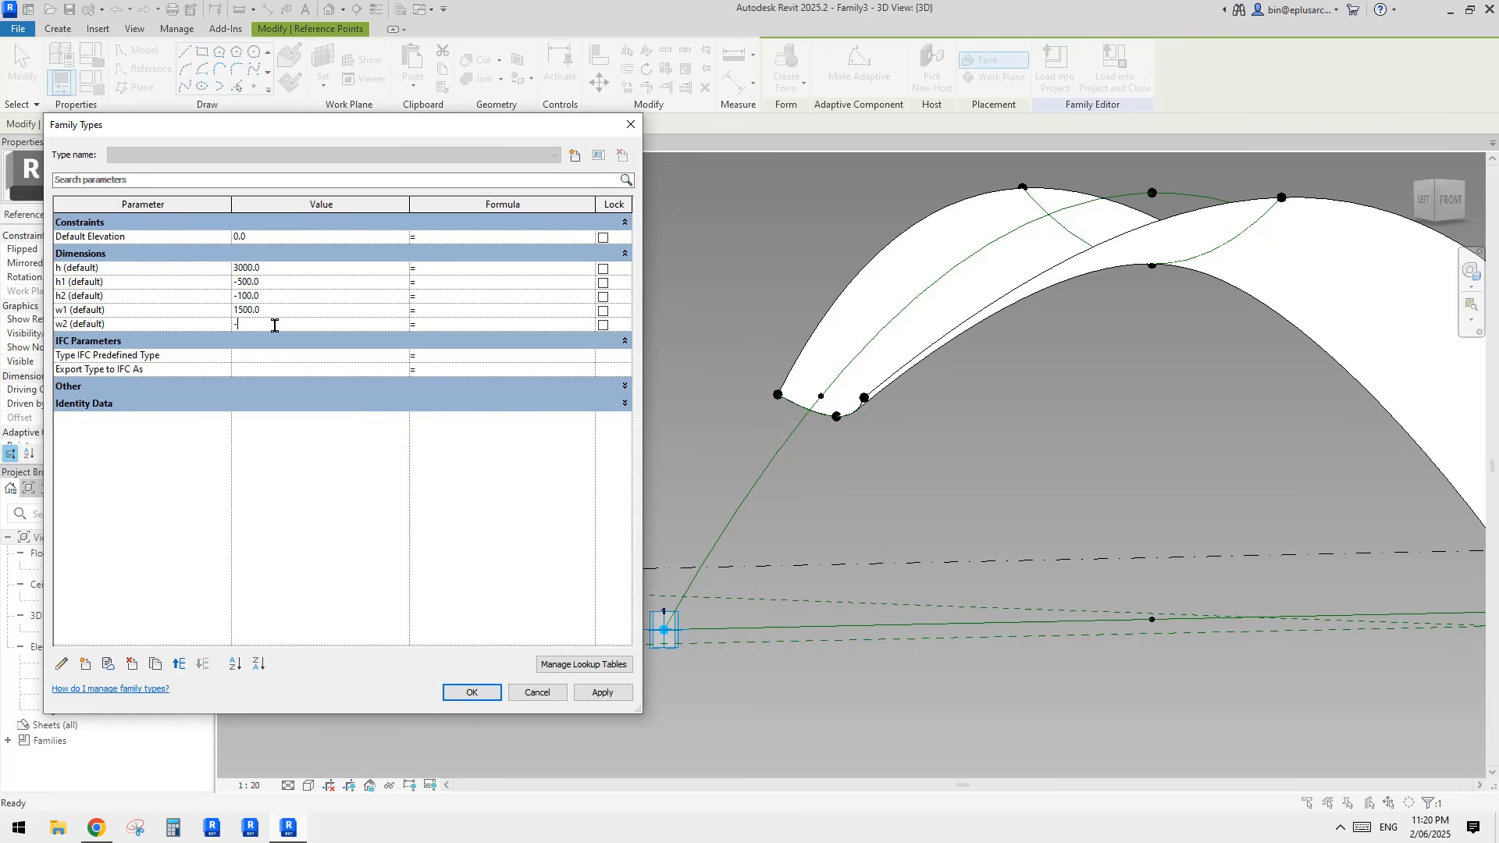
{"action": "left_click", "coordinate": [597, 691]}
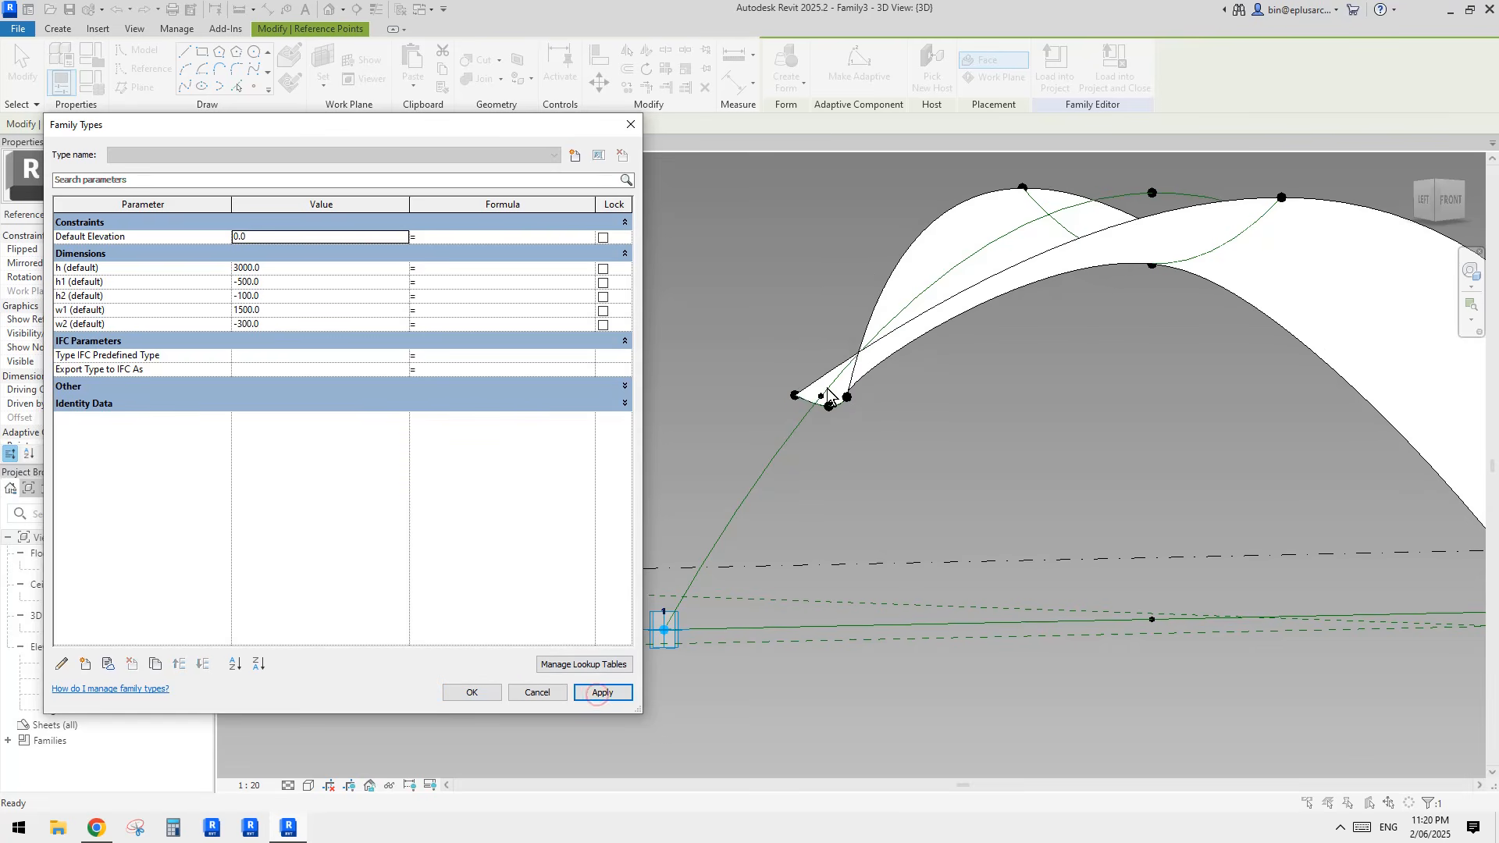
{"action": "left_click", "coordinate": [277, 323]}
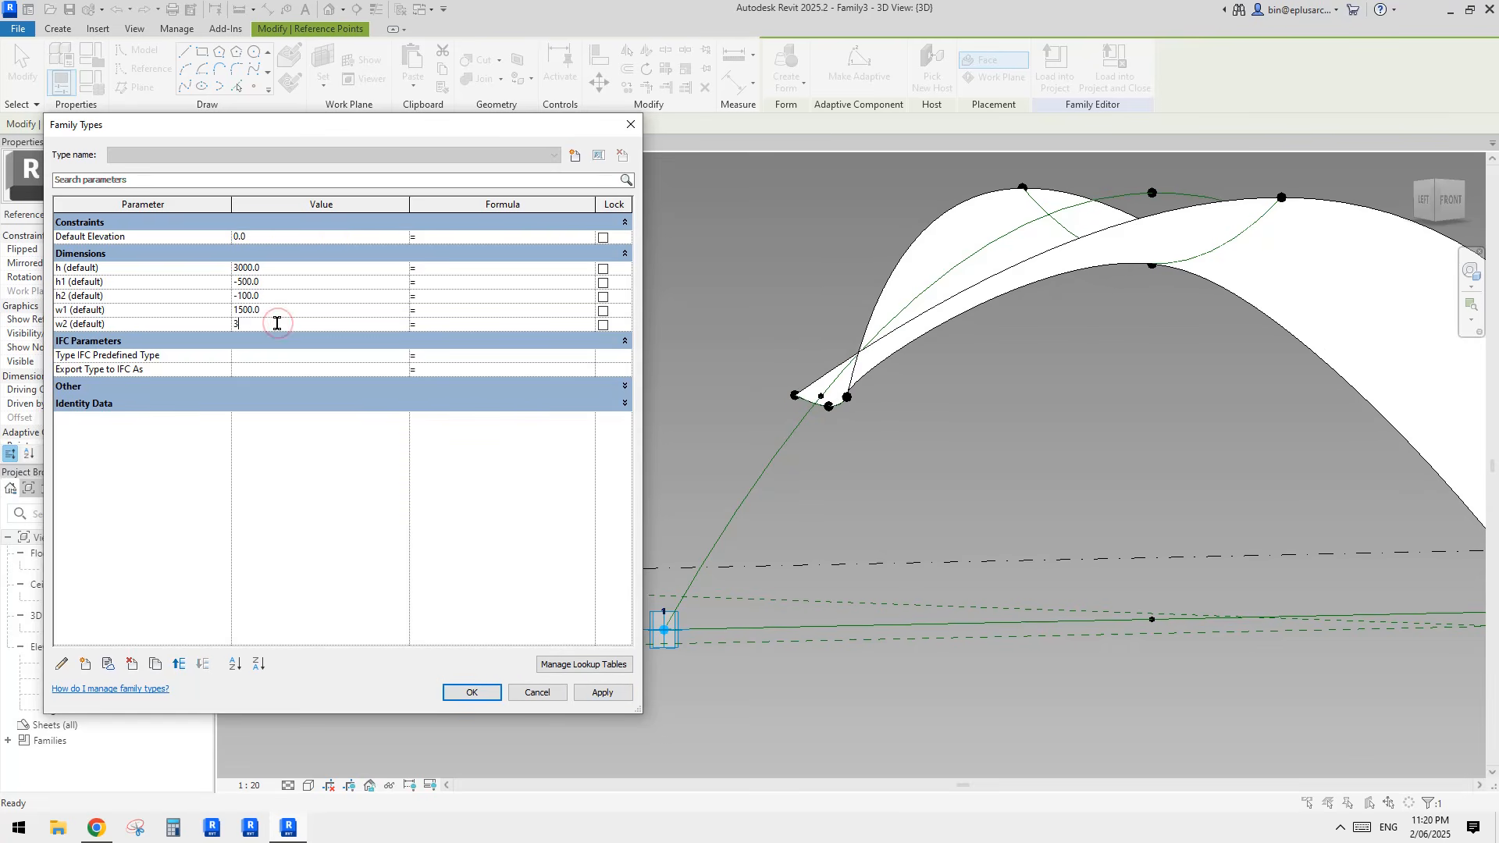
{"action": "left_click", "coordinate": [599, 692]}
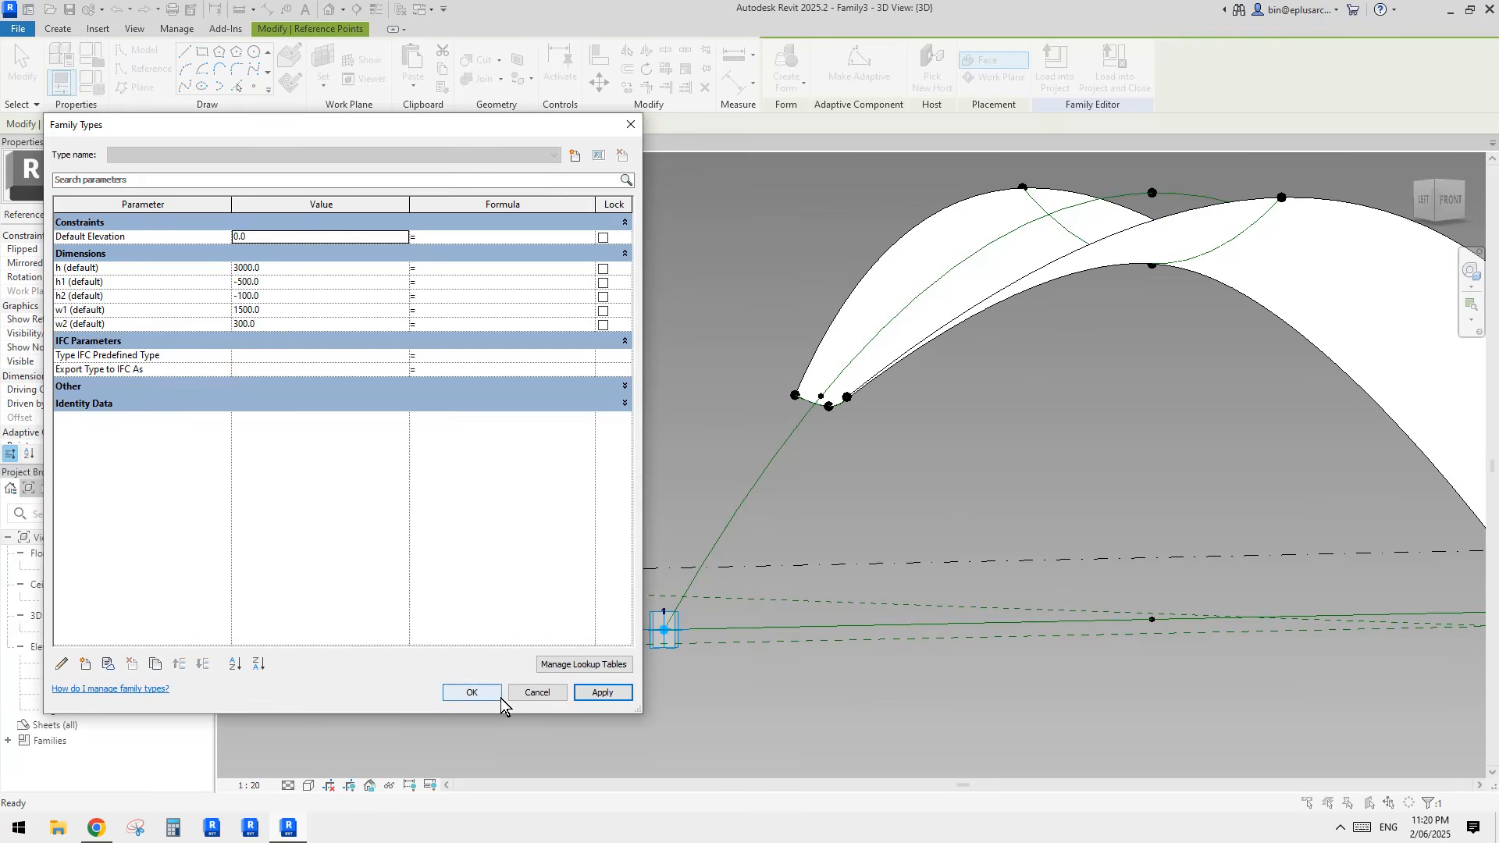
{"action": "left_click", "coordinate": [472, 692]}
Step: Associate the offset of the negative-offset end point on the profile near adaptive point 2 with the parameter w2n
{"action": "middle_click_drag", "start_coordinate": [1010, 467], "coordinate": [921, 645], "text": "shift"}
{"action": "middle_click_drag", "start_coordinate": [1249, 526], "coordinate": [876, 594]}
{"action": "middle_click_drag", "start_coordinate": [789, 625], "coordinate": [710, 471]}
{"action": "scroll", "coordinate": [683, 480], "scroll_direction": "up", "scroll_amount": 3}
{"action": "left_click_drag", "start_coordinate": [619, 466], "coordinate": [675, 507]}
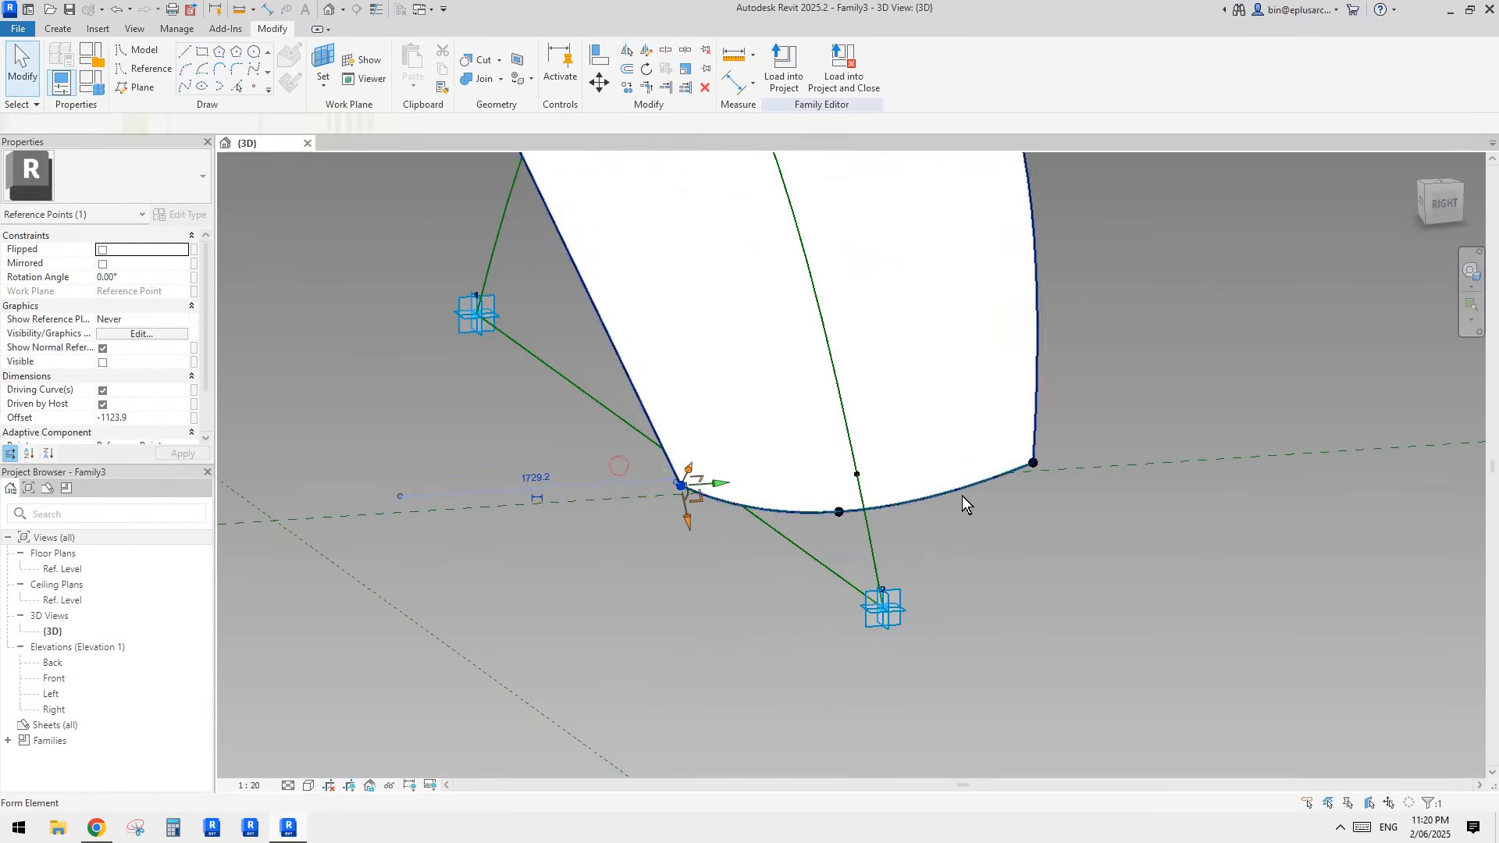
{"action": "left_click", "coordinate": [194, 419]}
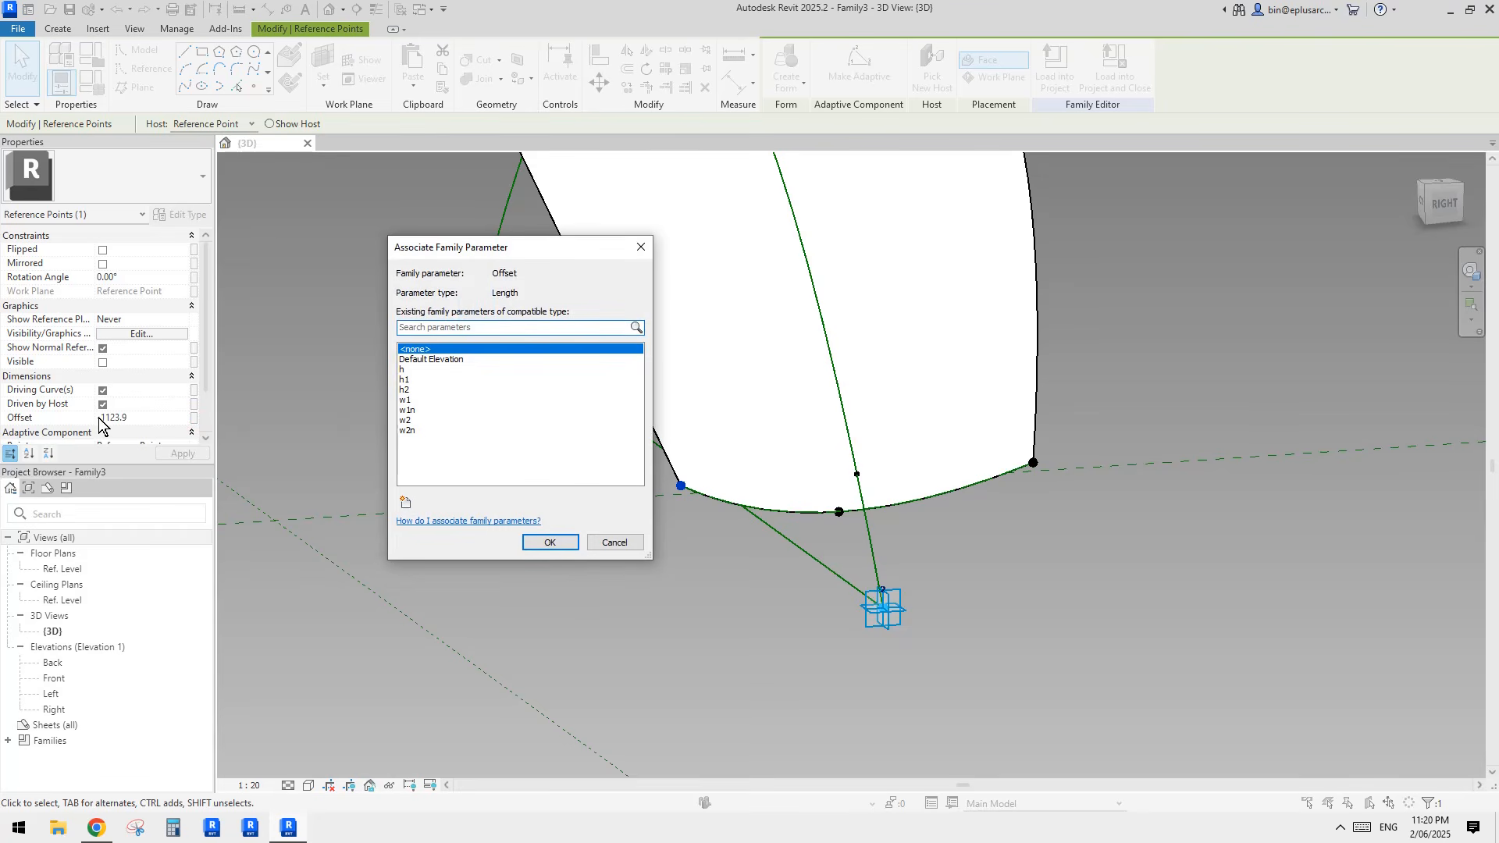
{"action": "left_click", "coordinate": [421, 432]}
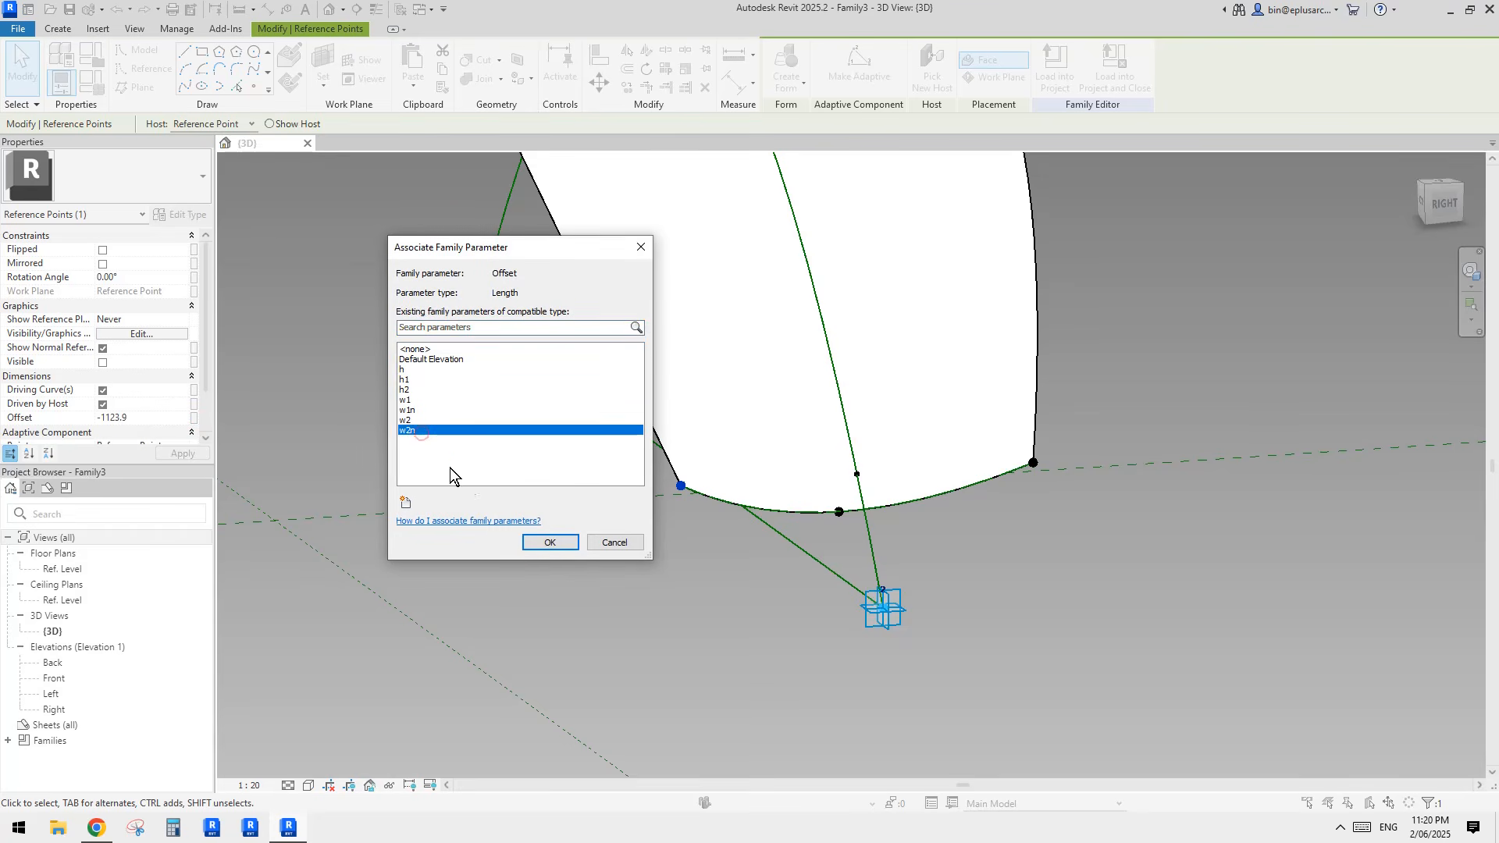
{"action": "left_click", "coordinate": [548, 542]}
Step: Associate the offset of the positive-offset end point on the profile near adaptive point 2 with the parameter w2
{"action": "left_click", "coordinate": [1033, 464]}
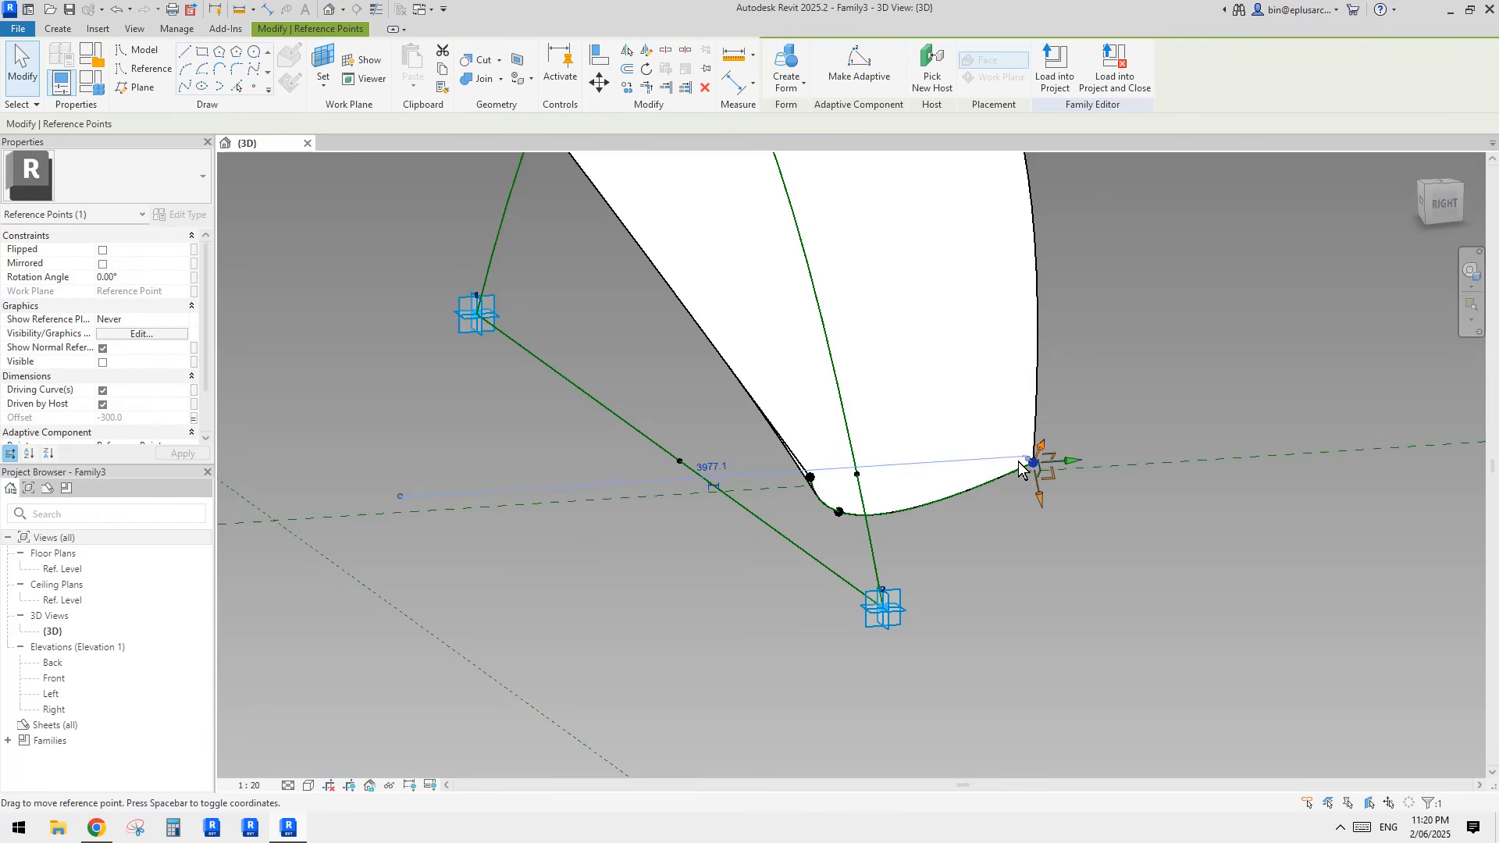
{"action": "left_click", "coordinate": [194, 419]}
{"action": "left_click", "coordinate": [406, 421]}
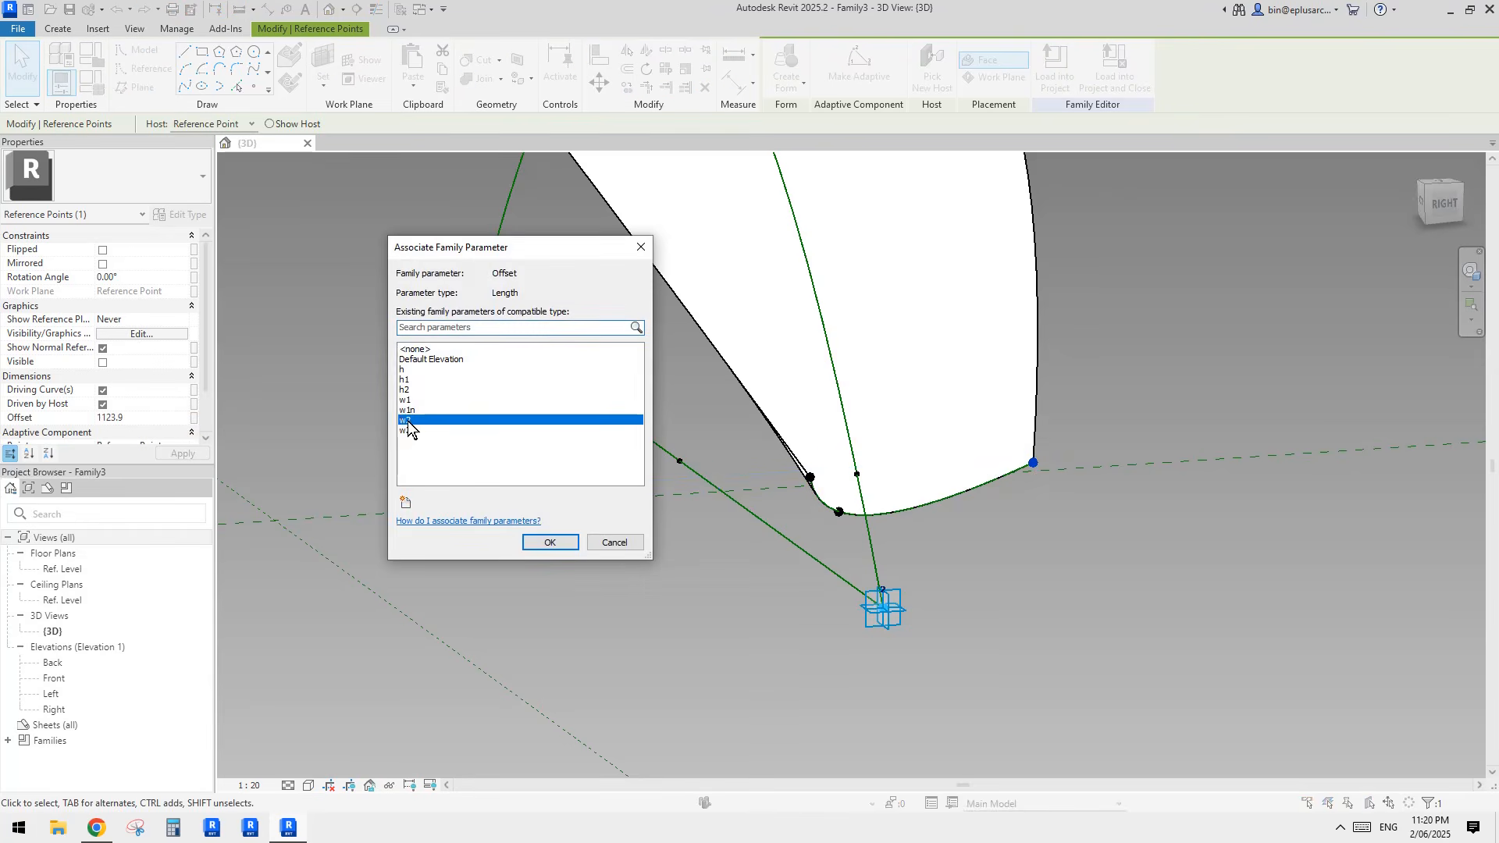
{"action": "left_click", "coordinate": [549, 542]}
Step: Associate the offset of the middle point on the profile near adaptive point 2 with the parameter h2
{"action": "left_click", "coordinate": [841, 517]}
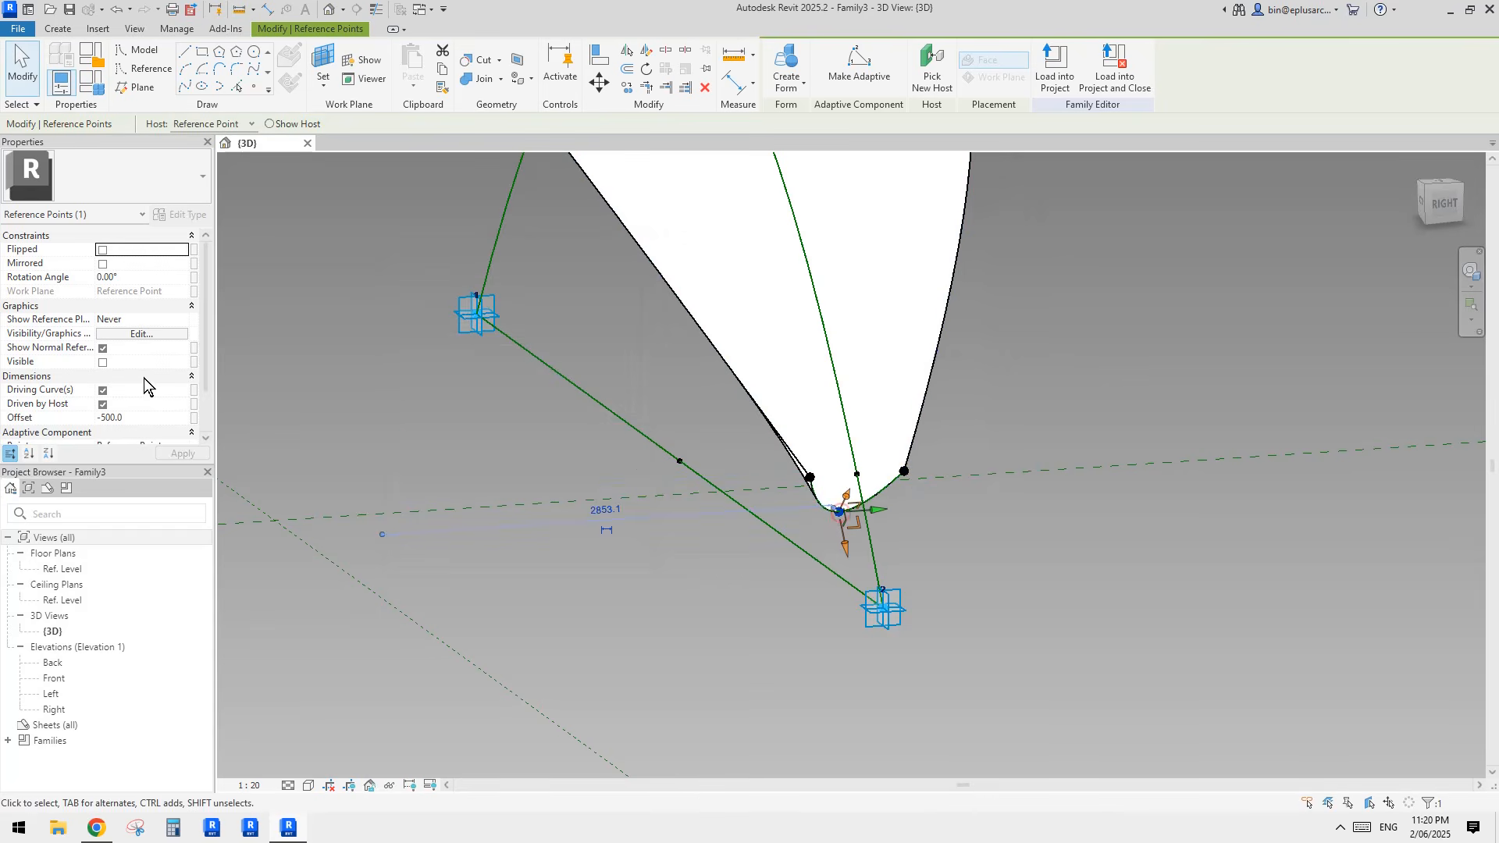
{"action": "left_click", "coordinate": [195, 419]}
{"action": "left_click", "coordinate": [407, 389]}
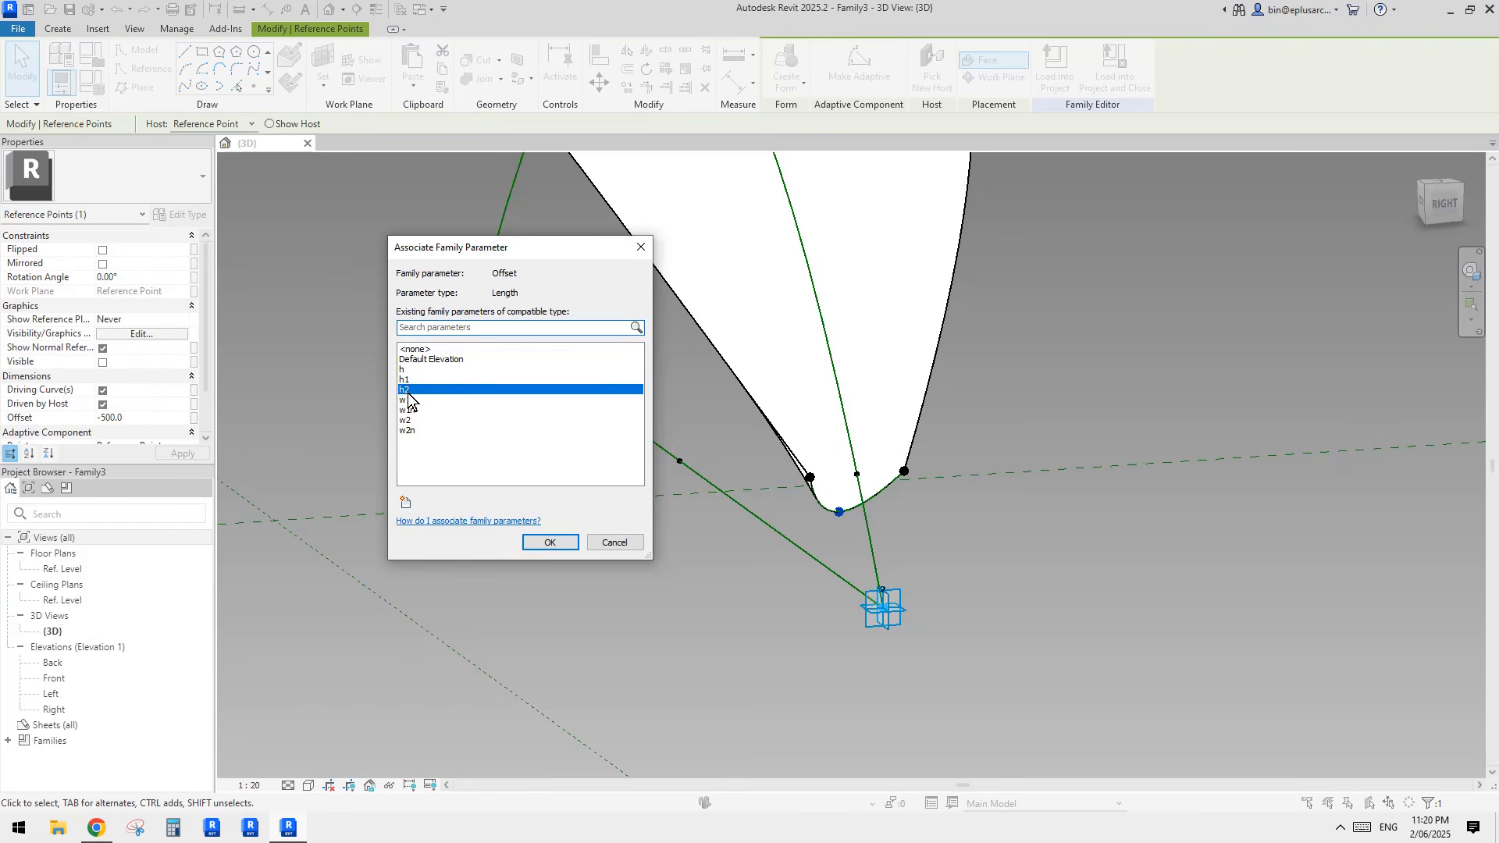
{"action": "left_click", "coordinate": [549, 541]}
{"action": "left_click", "coordinate": [1080, 522]}
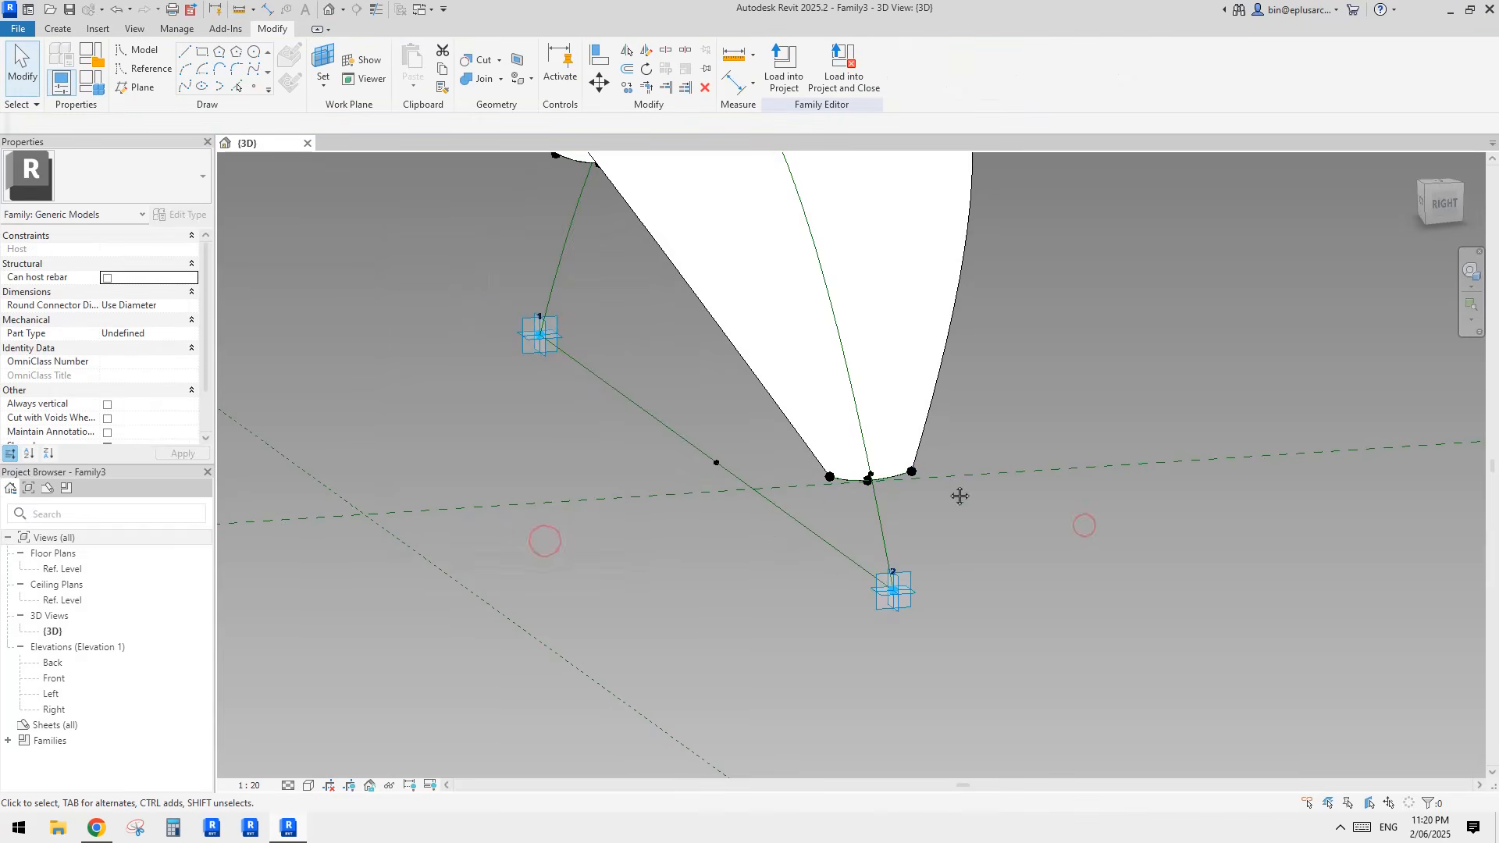
Step: Move the host point of the profile near adaptive point 2 along the arch to its end at adaptive point 2
{"action": "left_click", "coordinate": [872, 479]}
{"action": "middle_click_drag", "start_coordinate": [872, 480], "coordinate": [860, 514], "text": "shift"}
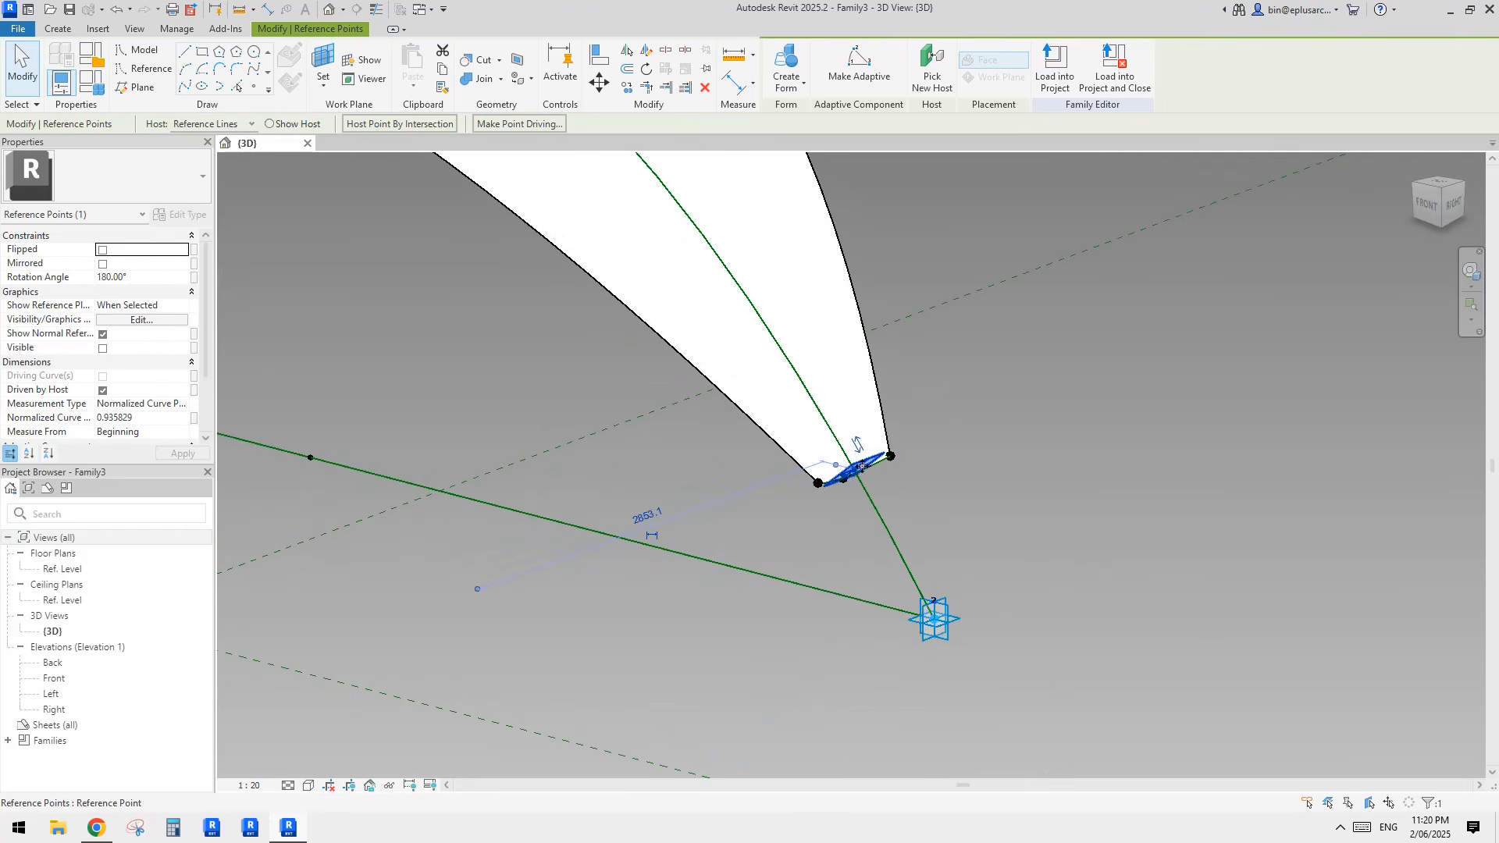
{"action": "left_click_drag", "start_coordinate": [857, 469], "coordinate": [935, 621]}
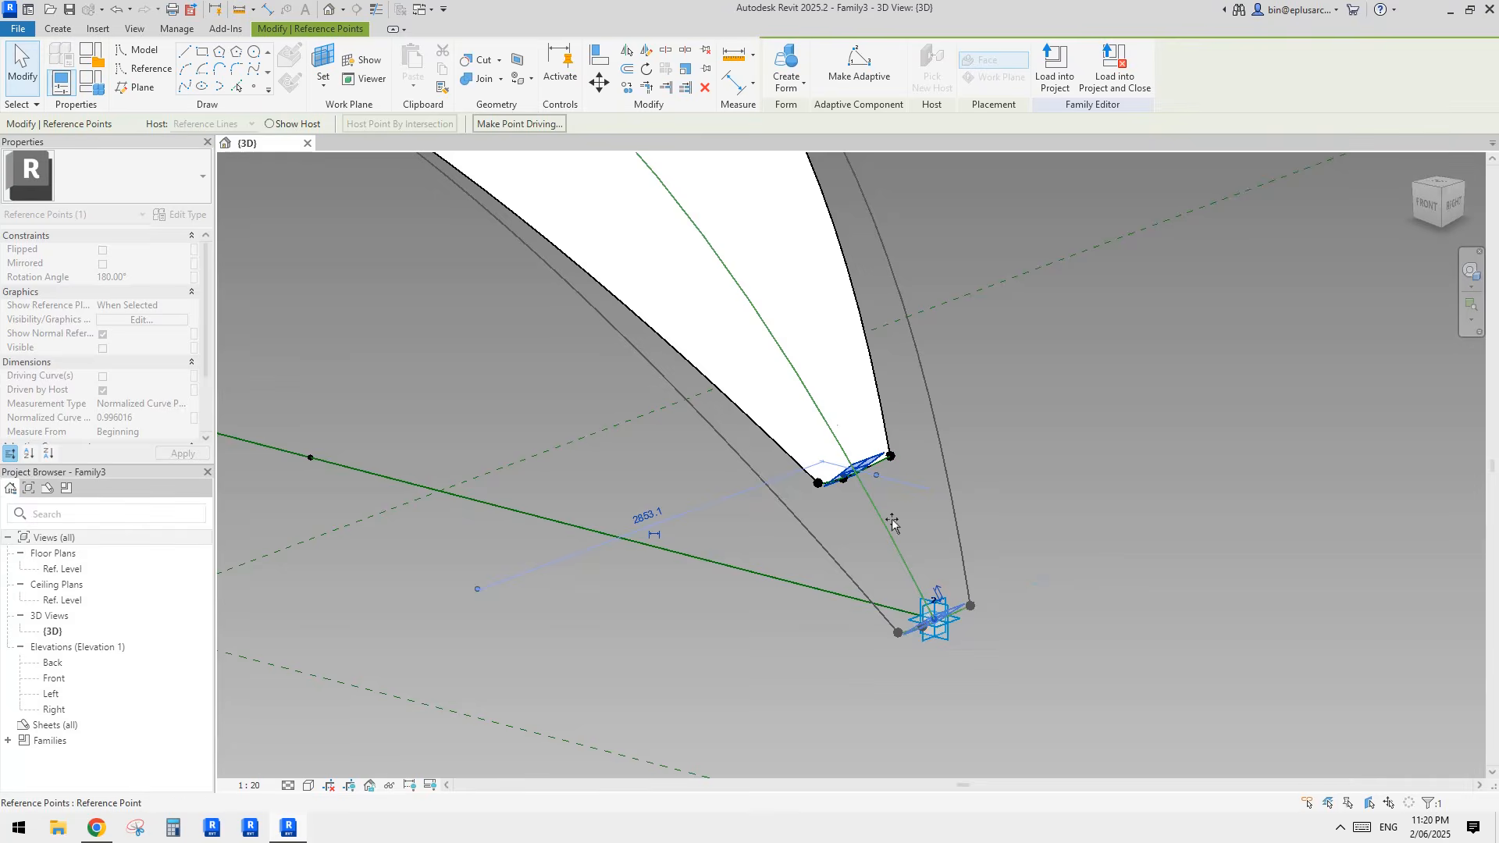
Step: Move the host point of the profile near adaptive point 1 along the arch to its end at adaptive point 1
{"action": "scroll", "coordinate": [759, 378], "scroll_direction": "down", "scroll_amount": 4}
{"action": "middle_click_drag", "start_coordinate": [858, 392], "coordinate": [946, 361], "text": "shift"}
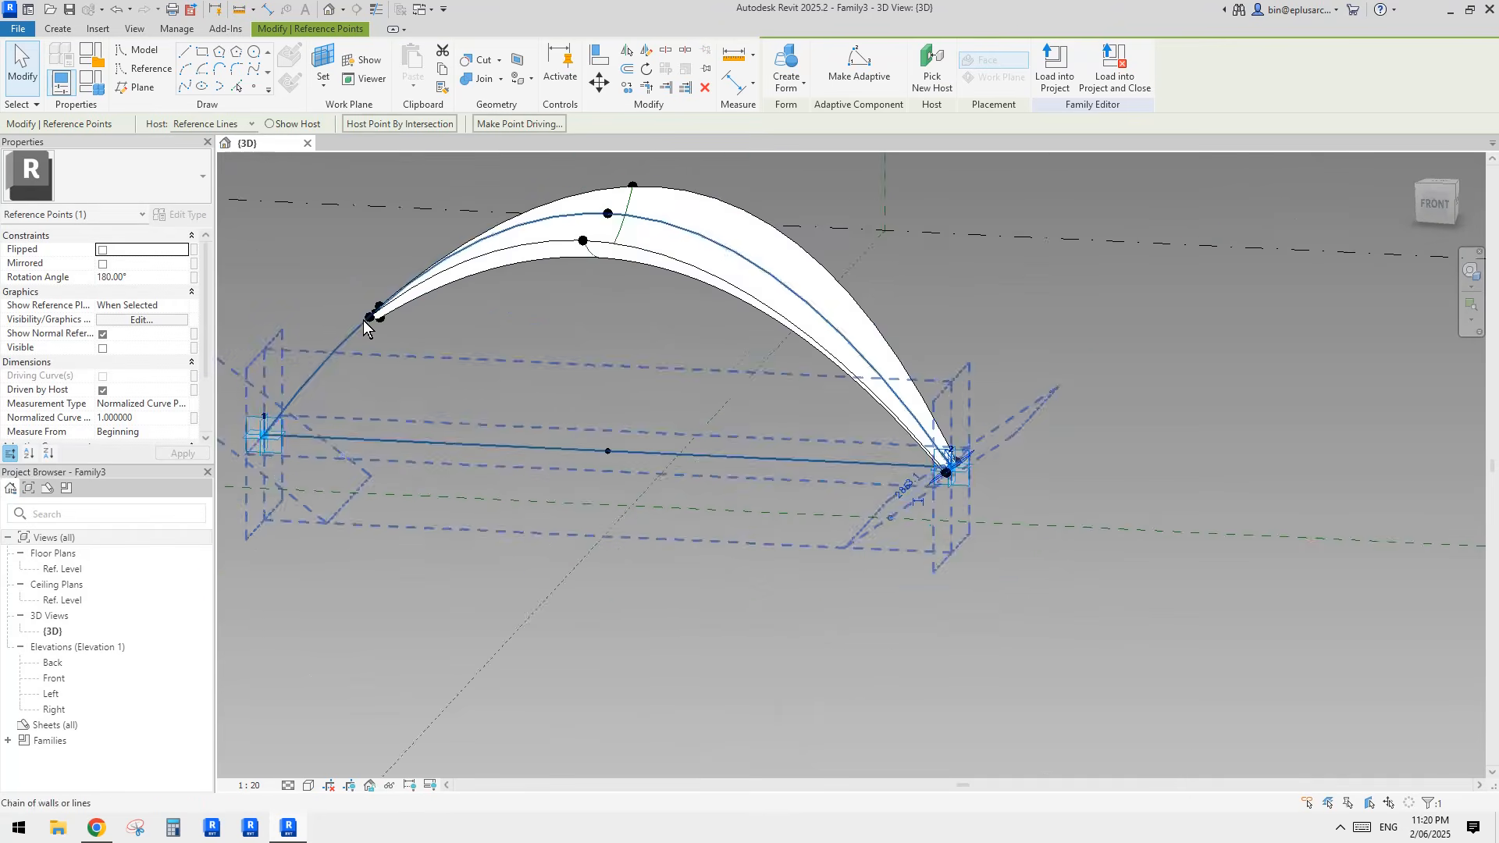
{"action": "scroll", "coordinate": [367, 323], "scroll_direction": "up", "scroll_amount": 2}
{"action": "middle_click_drag", "start_coordinate": [368, 323], "coordinate": [576, 341]}
{"action": "middle_click_drag", "start_coordinate": [576, 341], "coordinate": [690, 449], "text": "shift"}
{"action": "middle_click_drag", "start_coordinate": [690, 449], "coordinate": [749, 312]}
{"action": "scroll", "coordinate": [696, 404], "scroll_direction": "up", "scroll_amount": 2}
{"action": "left_click", "coordinate": [681, 375]}
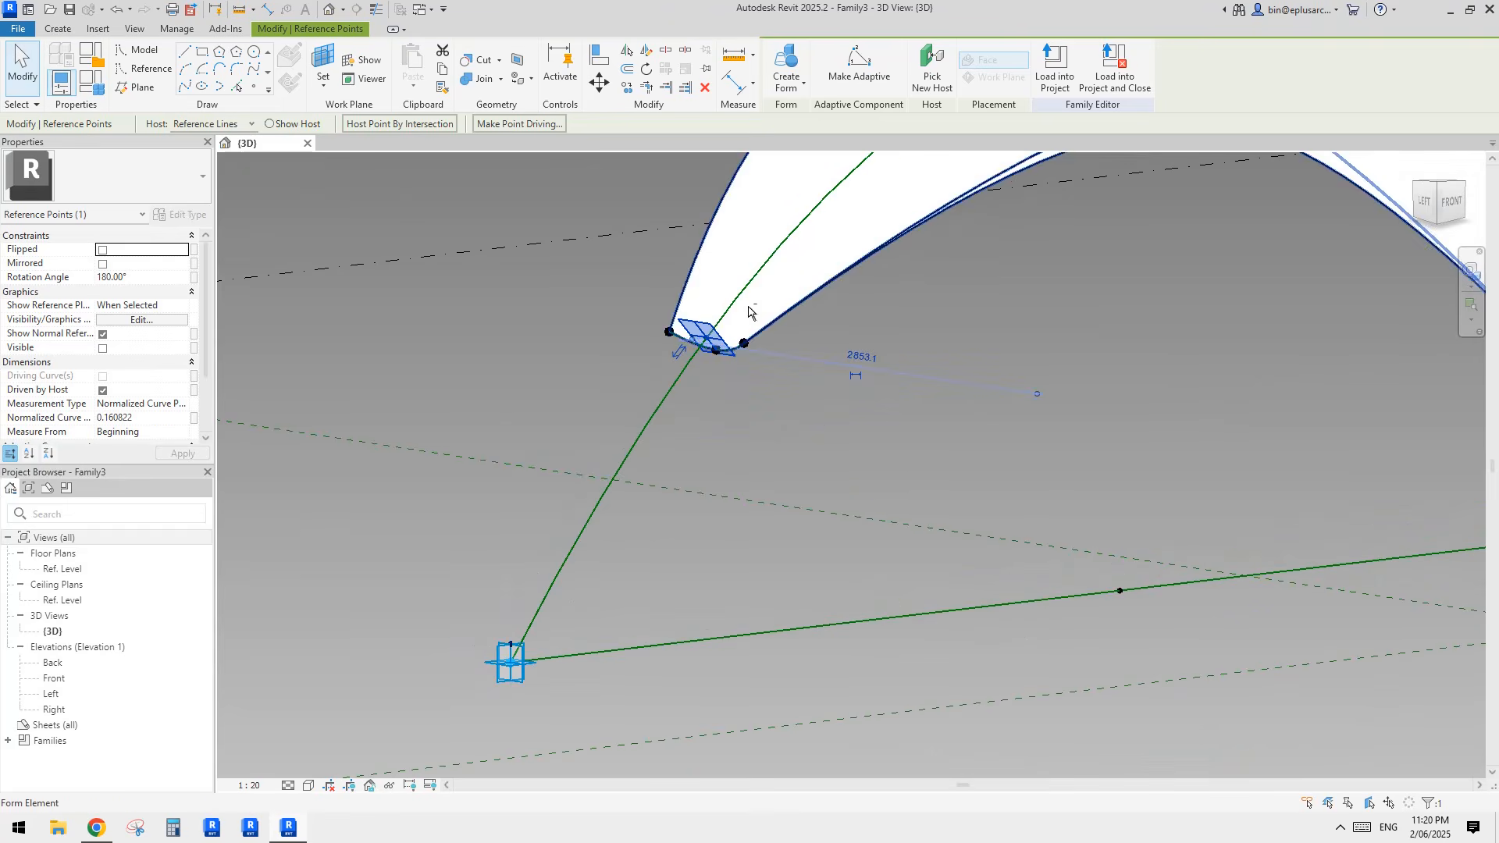
{"action": "key", "text": "Escape"}
{"action": "scroll", "coordinate": [712, 502], "scroll_direction": "down", "scroll_amount": 3}
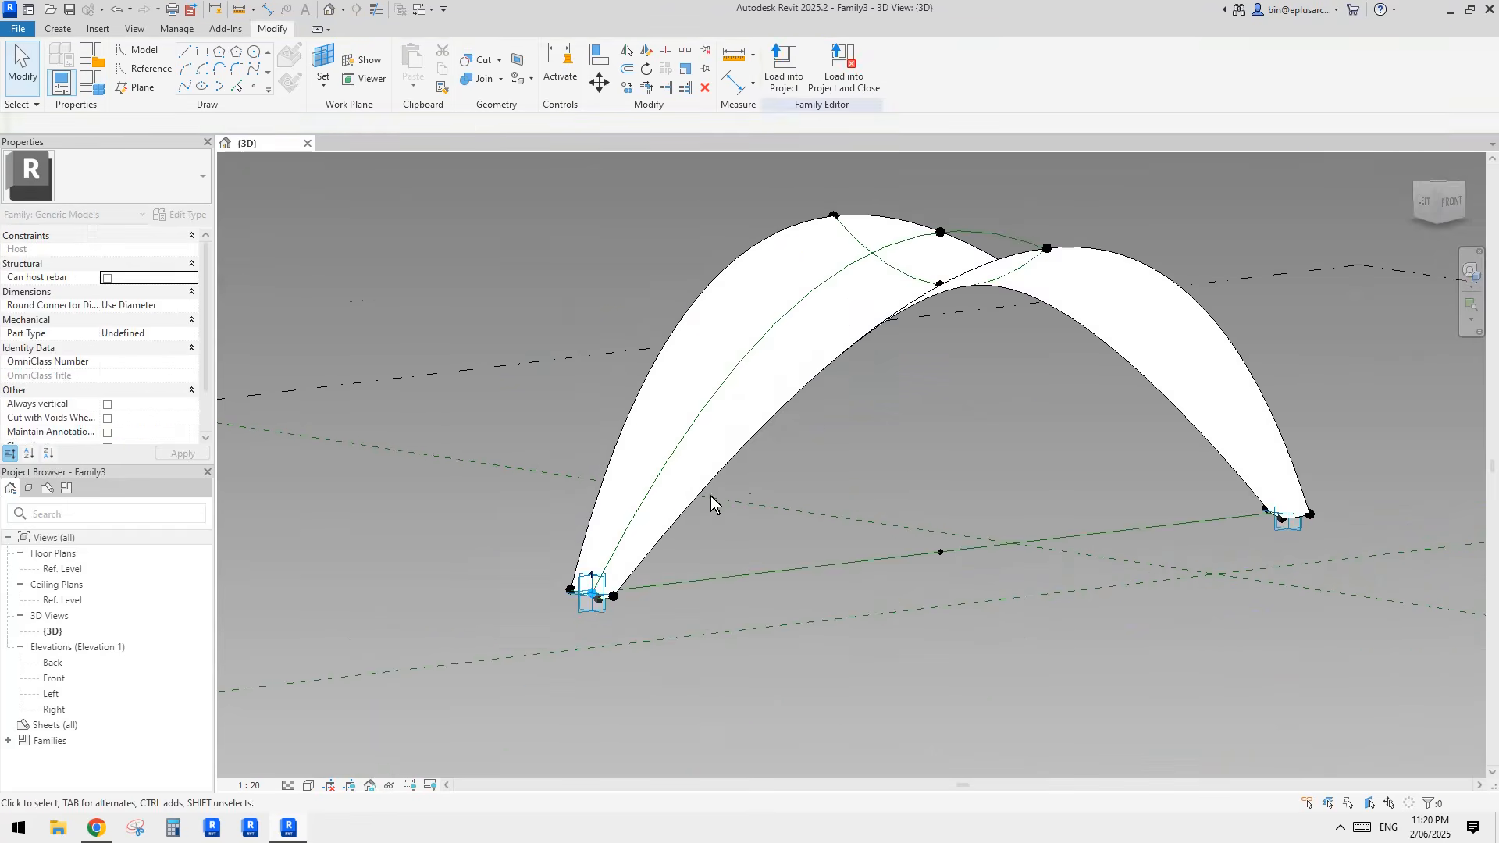
{"action": "middle_click_drag", "start_coordinate": [713, 502], "coordinate": [868, 458], "text": "shift"}
{"action": "scroll", "coordinate": [812, 433], "scroll_direction": "up", "scroll_amount": 1}
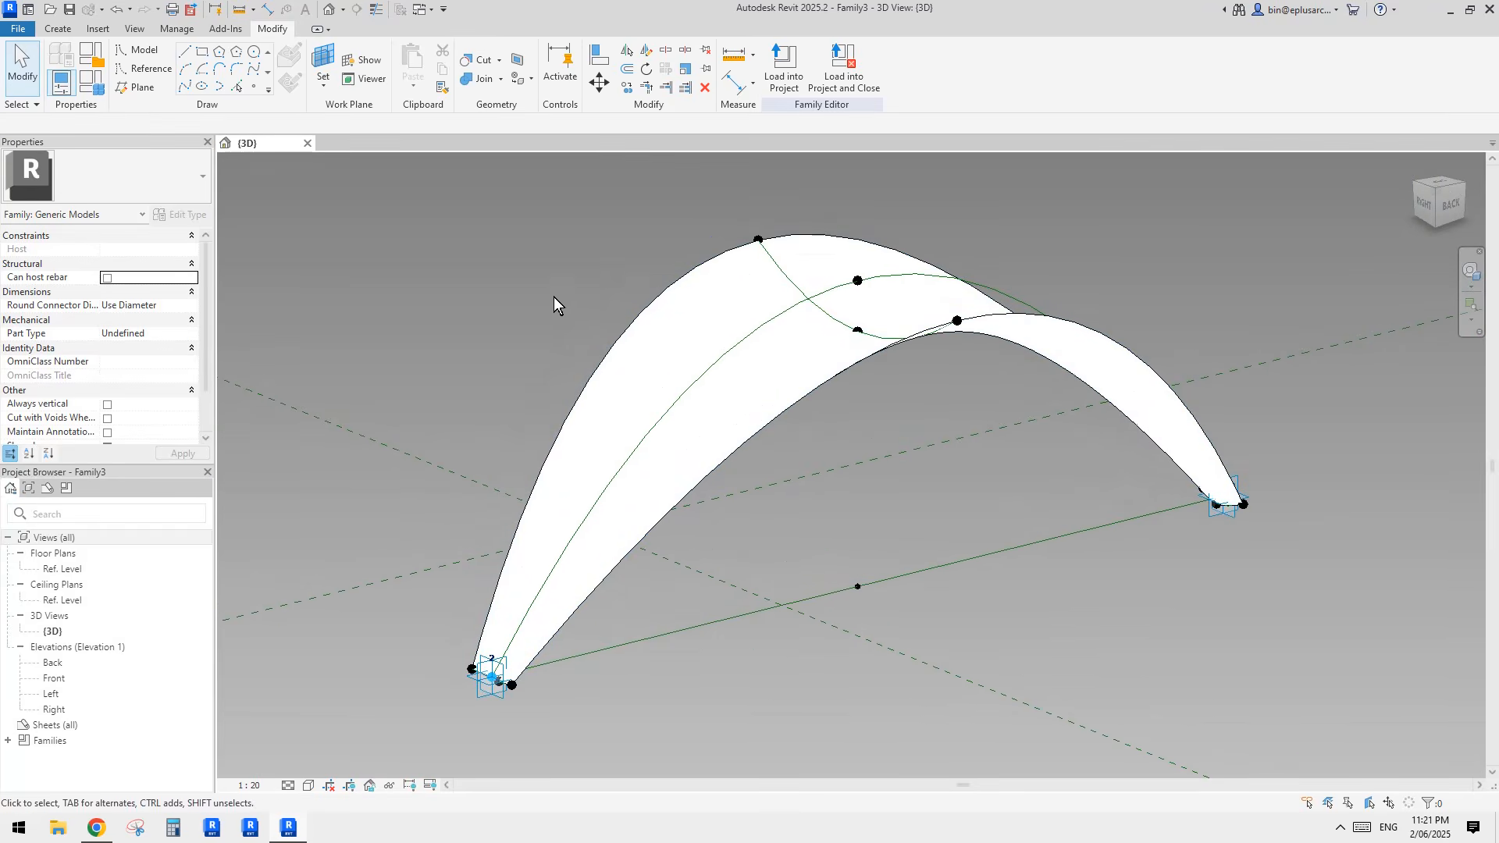
{"action": "middle_click_drag", "start_coordinate": [526, 281], "coordinate": [533, 284]}
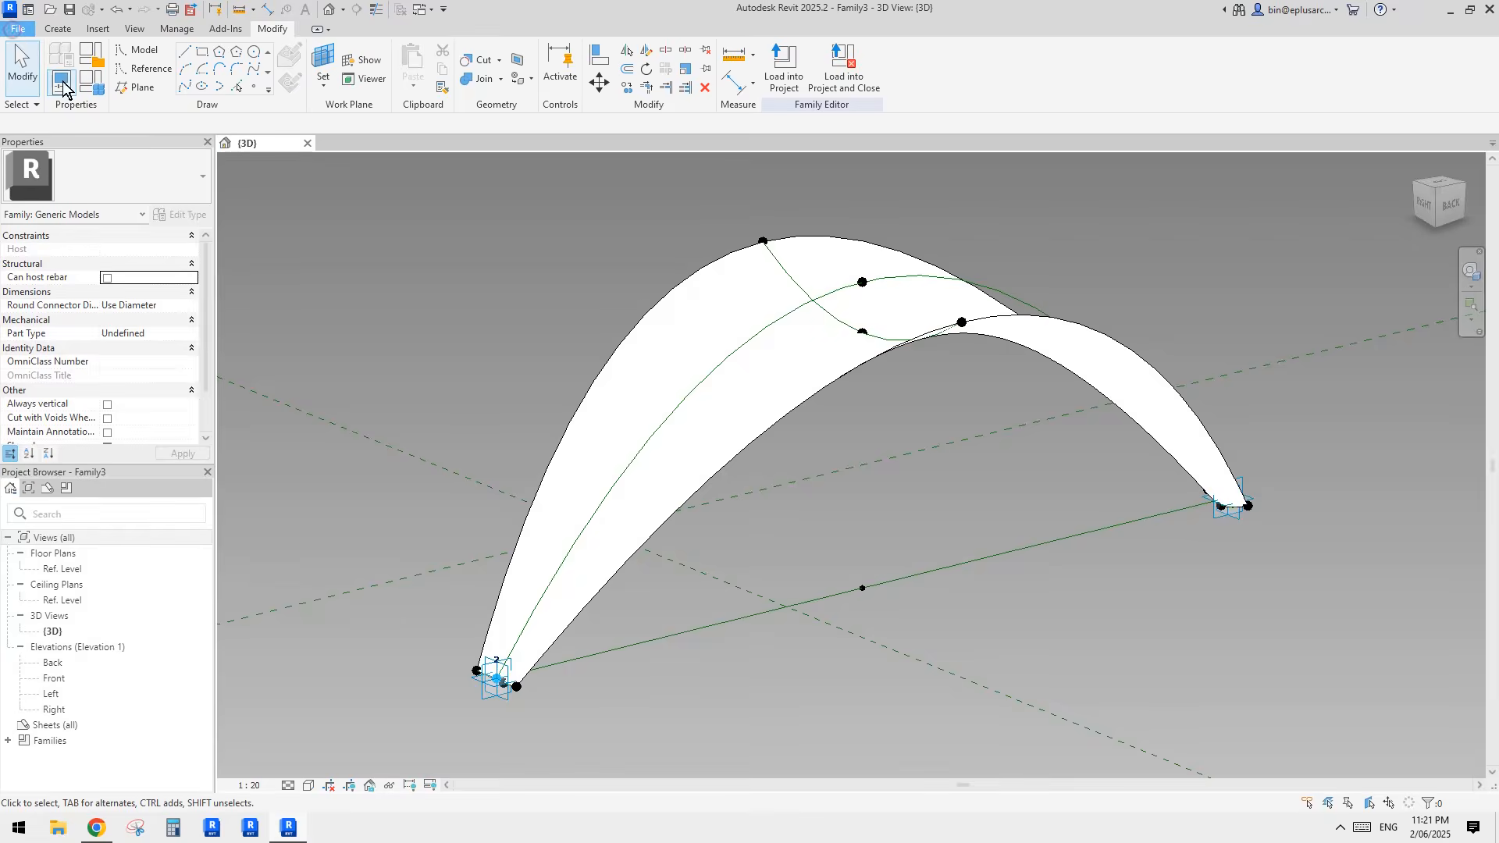
Step: Create a new project from the Architectural Template
{"action": "left_click", "coordinate": [17, 29]}
{"action": "mouse_move", "coordinate": [109, 109]}
{"action": "left_click", "coordinate": [153, 99]}
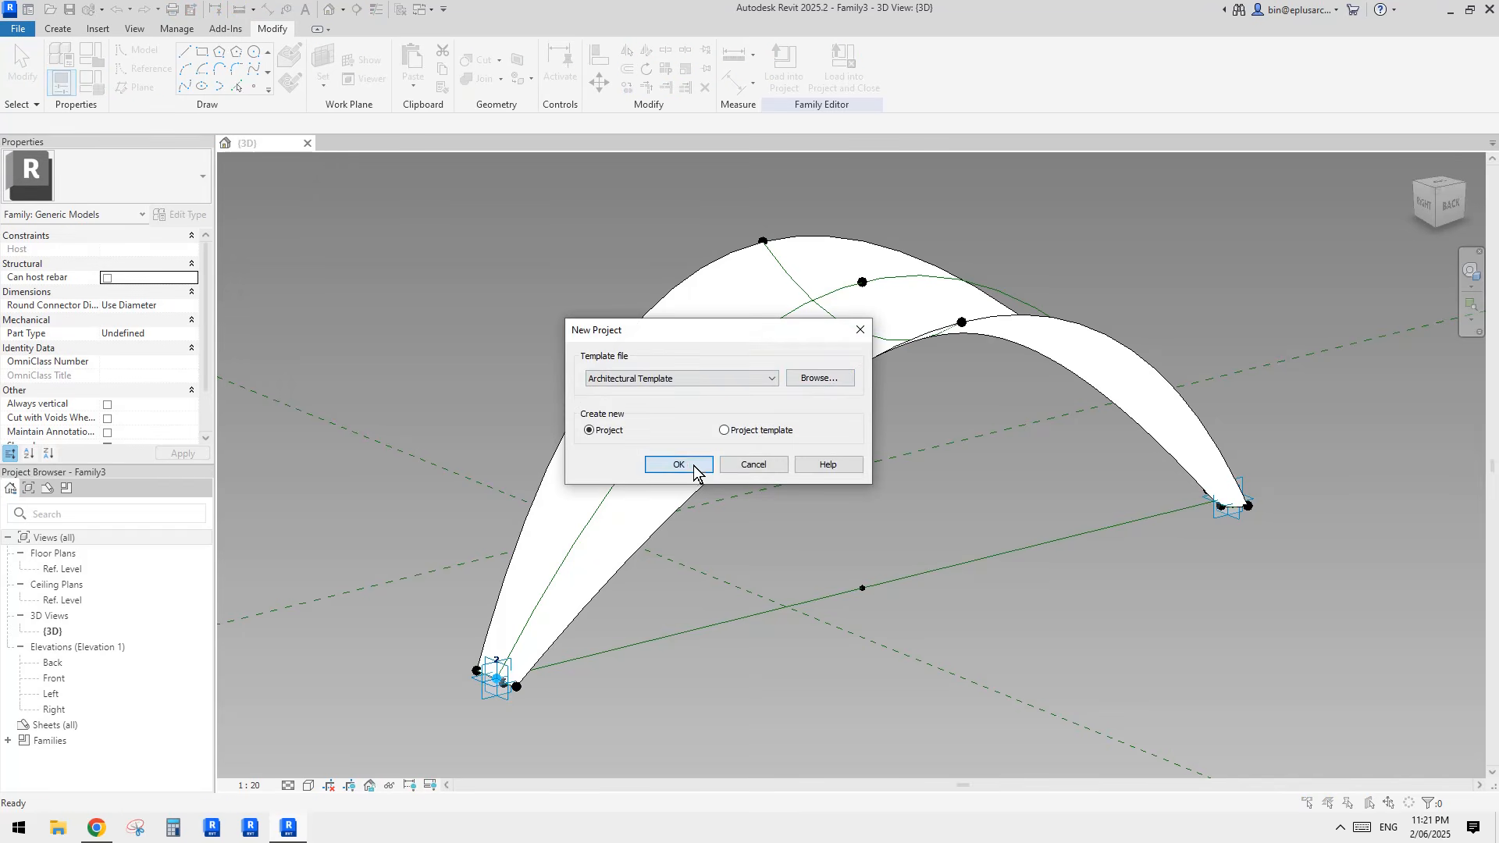
{"action": "left_click", "coordinate": [695, 467]}
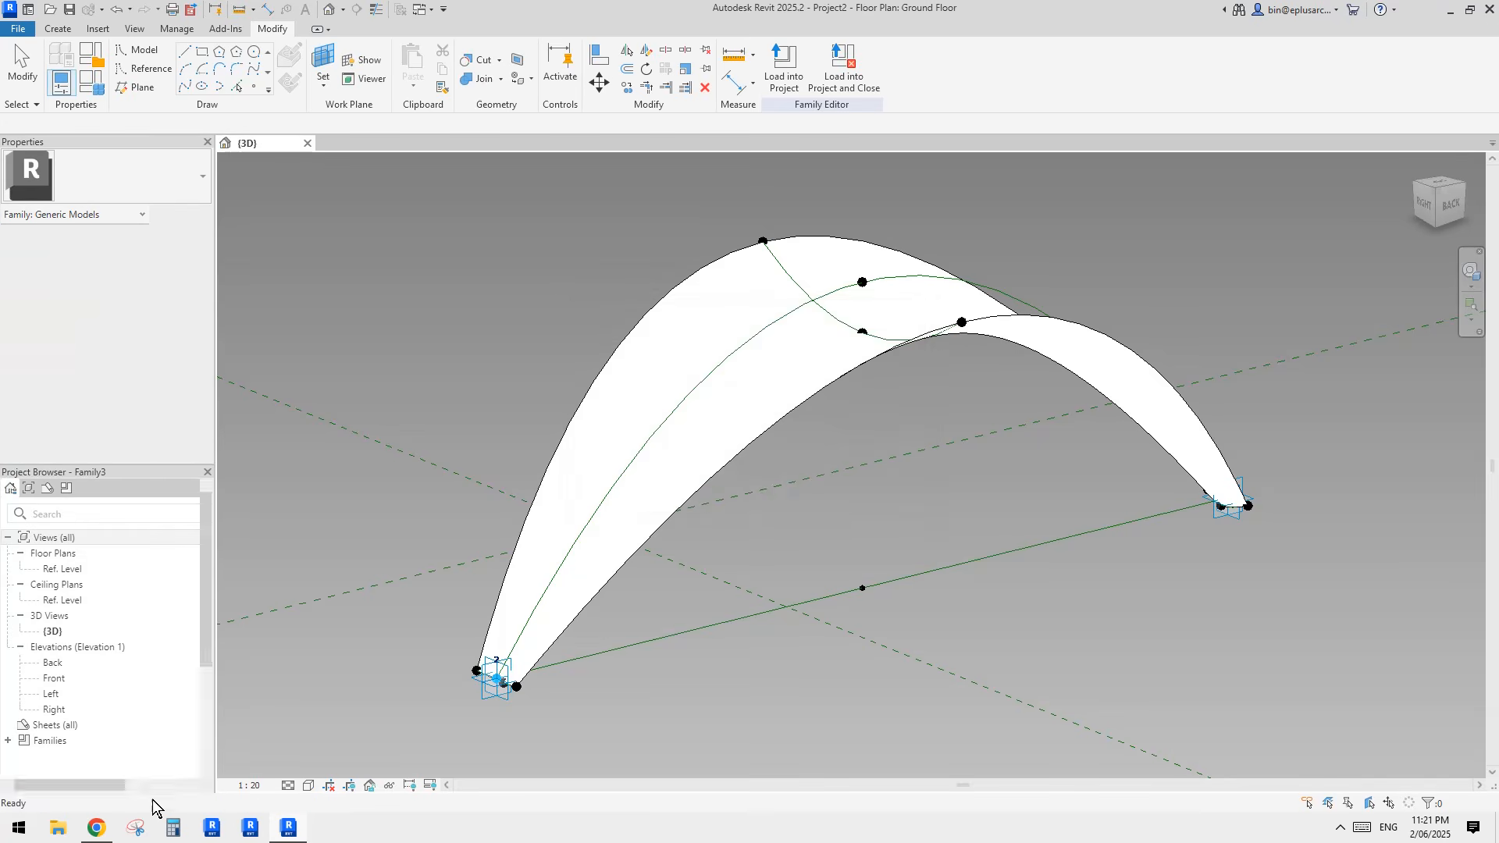
Step: Switch to Chrome to examine the pavilion reference photo, and return to the new project in Revit
{"action": "left_click", "coordinate": [108, 828]}
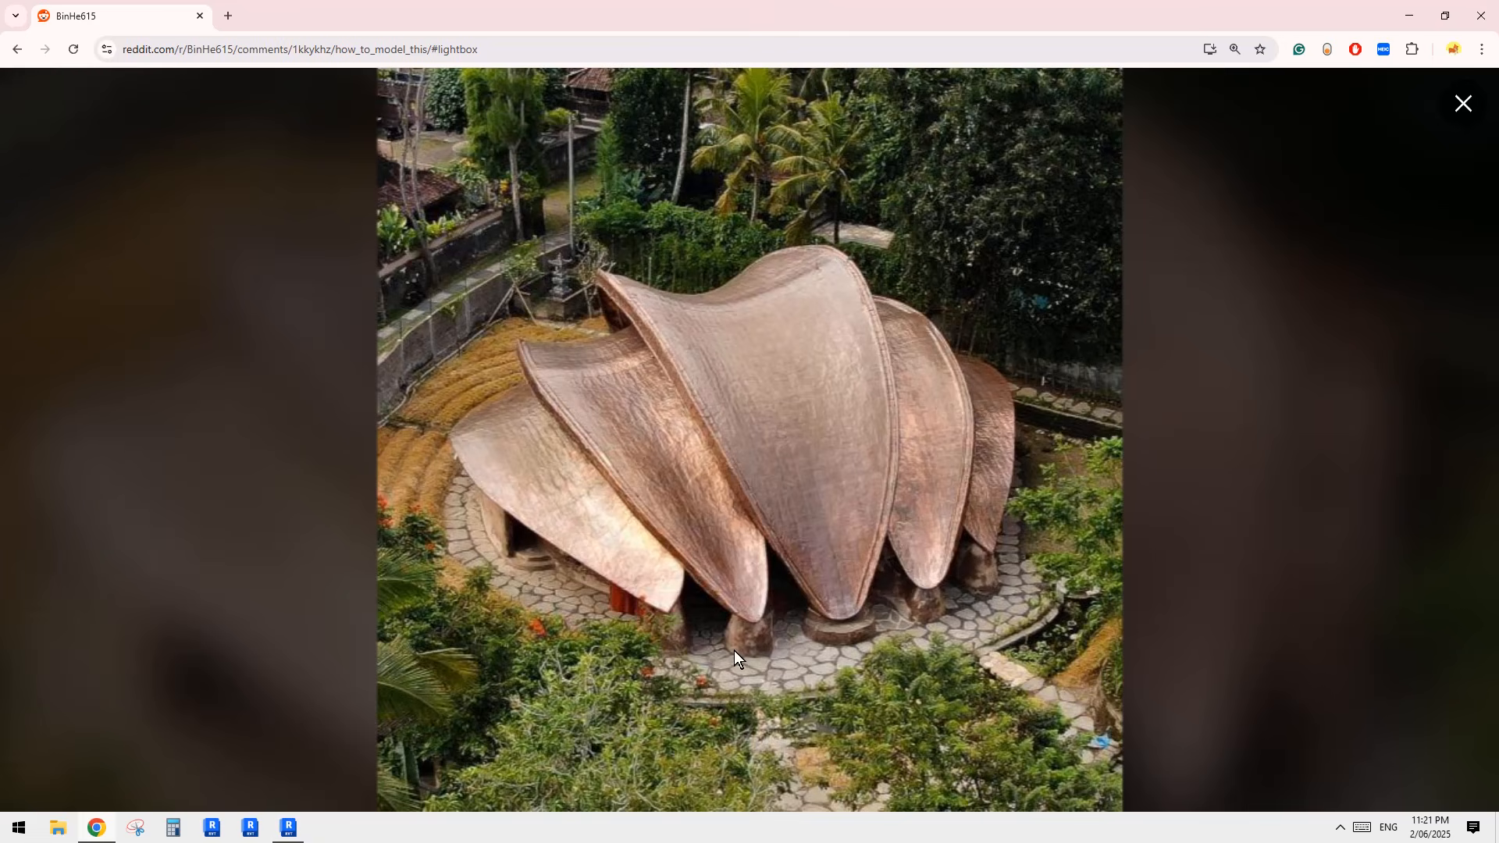
{"action": "left_click", "coordinate": [288, 827]}
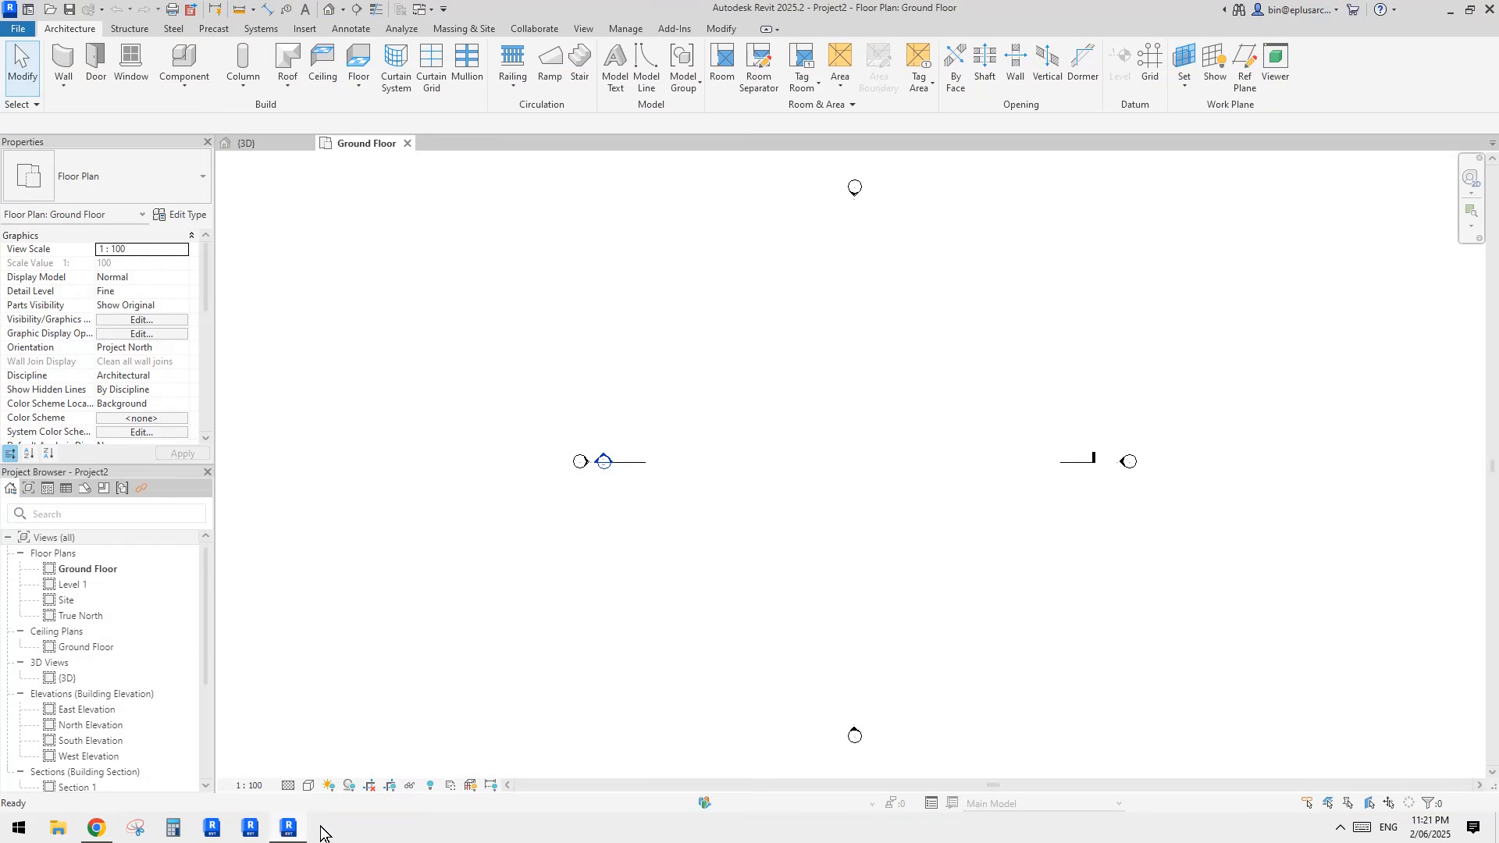
Step: Start an in-place model in the Generic Models category and accept its default name
{"action": "left_click", "coordinate": [184, 78]}
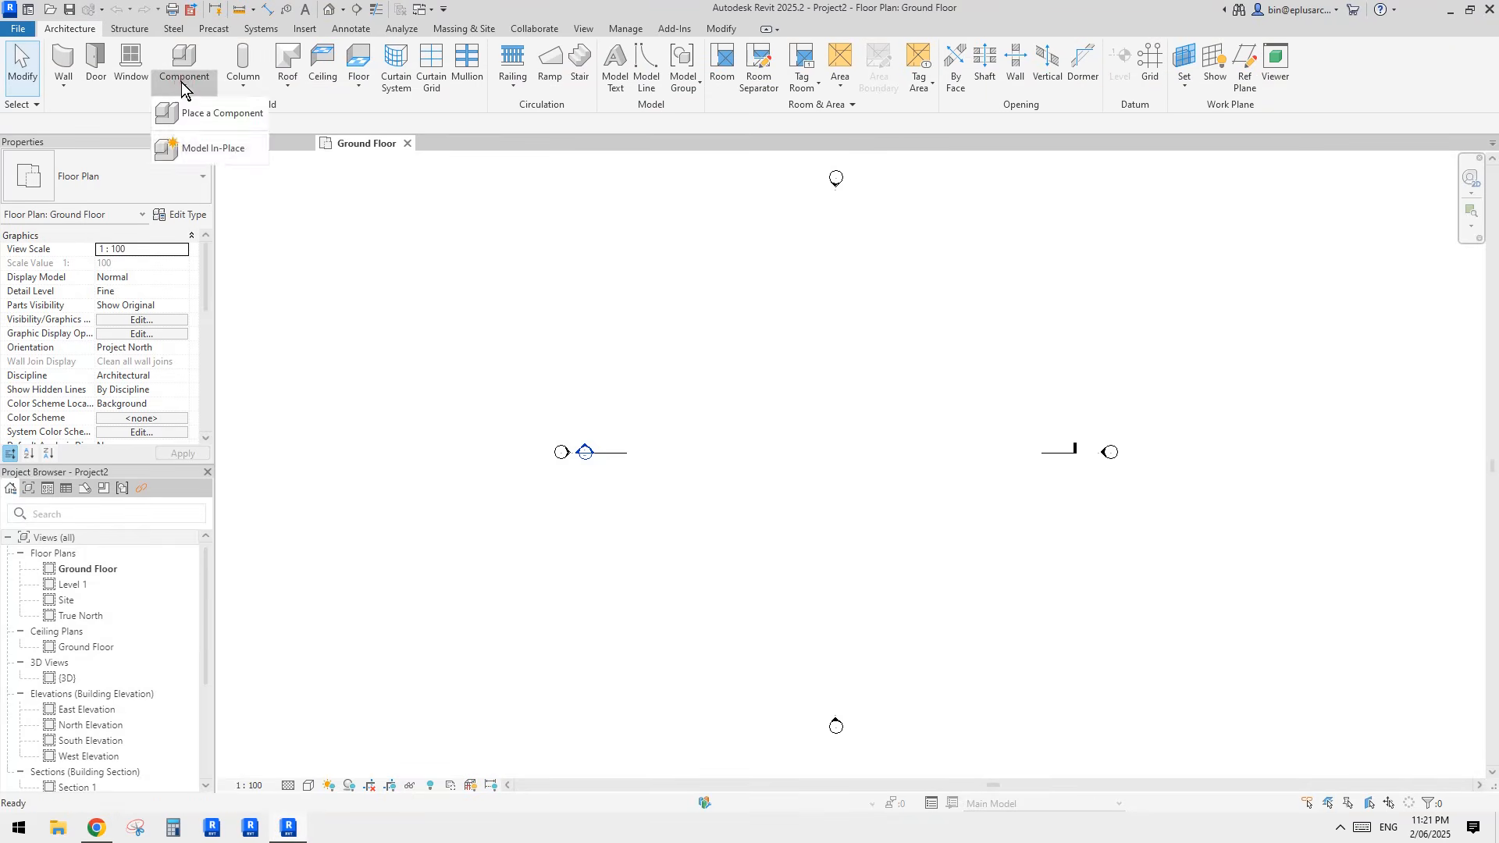
{"action": "left_click", "coordinate": [209, 150]}
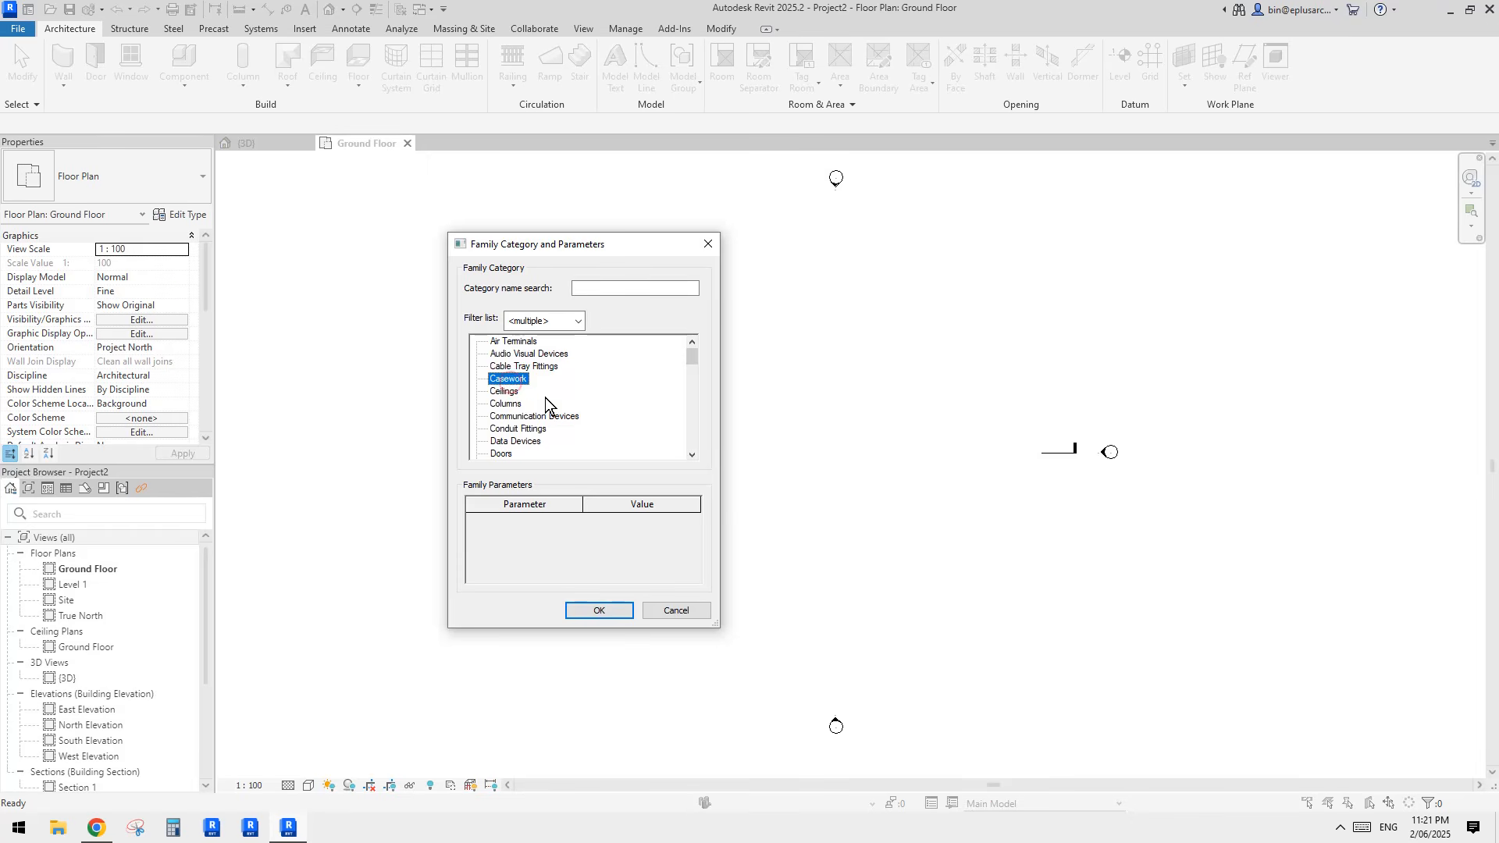
{"action": "scroll", "coordinate": [545, 396], "scroll_direction": "down", "scroll_amount": 3}
{"action": "left_click", "coordinate": [515, 440]}
{"action": "left_click", "coordinate": [599, 610]}
{"action": "left_click", "coordinate": [730, 529]}
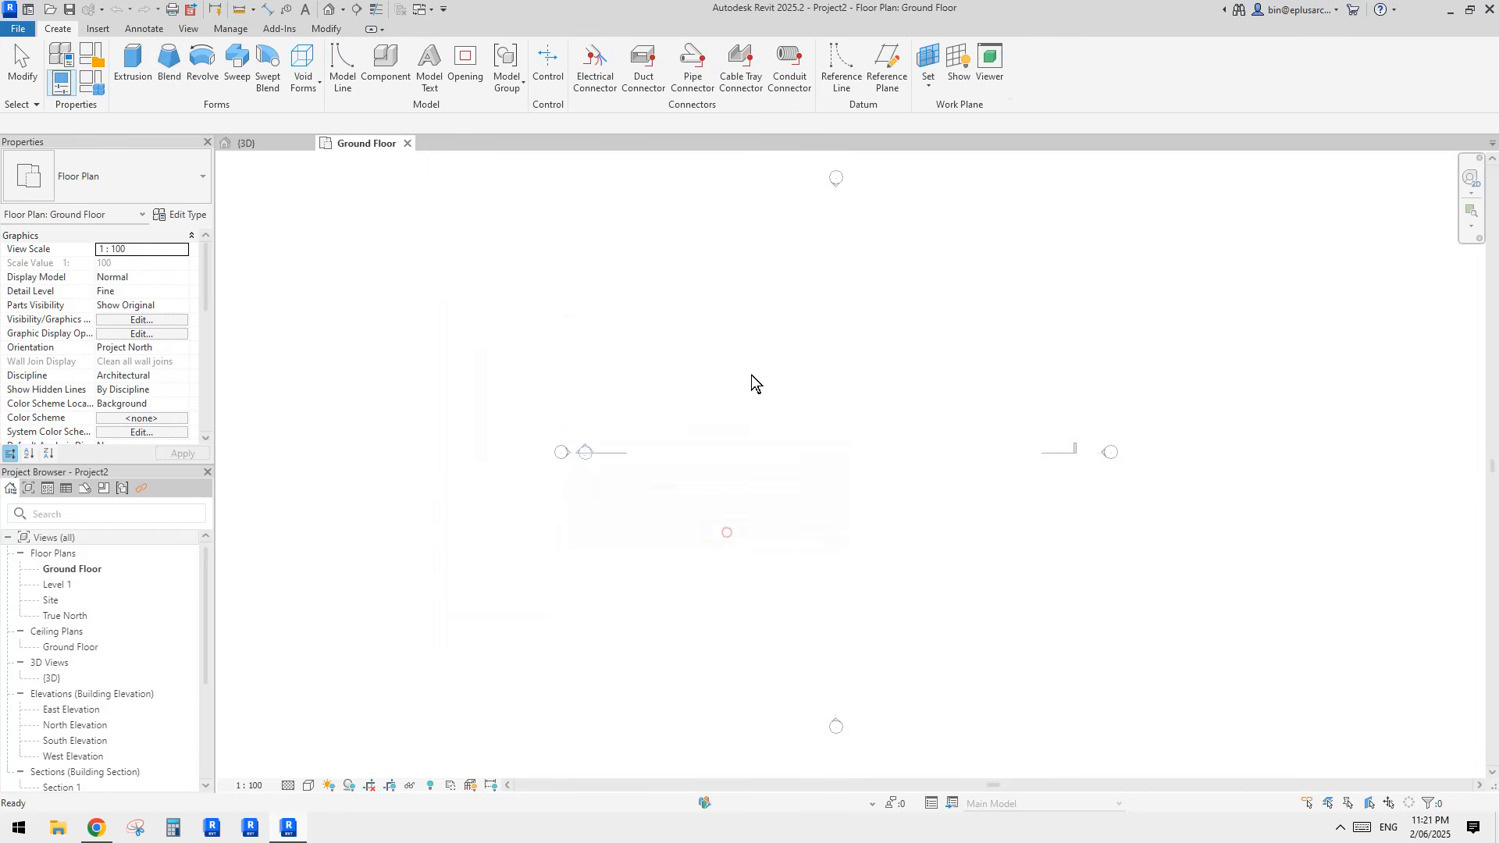
Step: Start an extrusion on the Ground Floor plan and sketch a circle with a 500 mm radius as its profile
{"action": "left_click", "coordinate": [132, 69]}
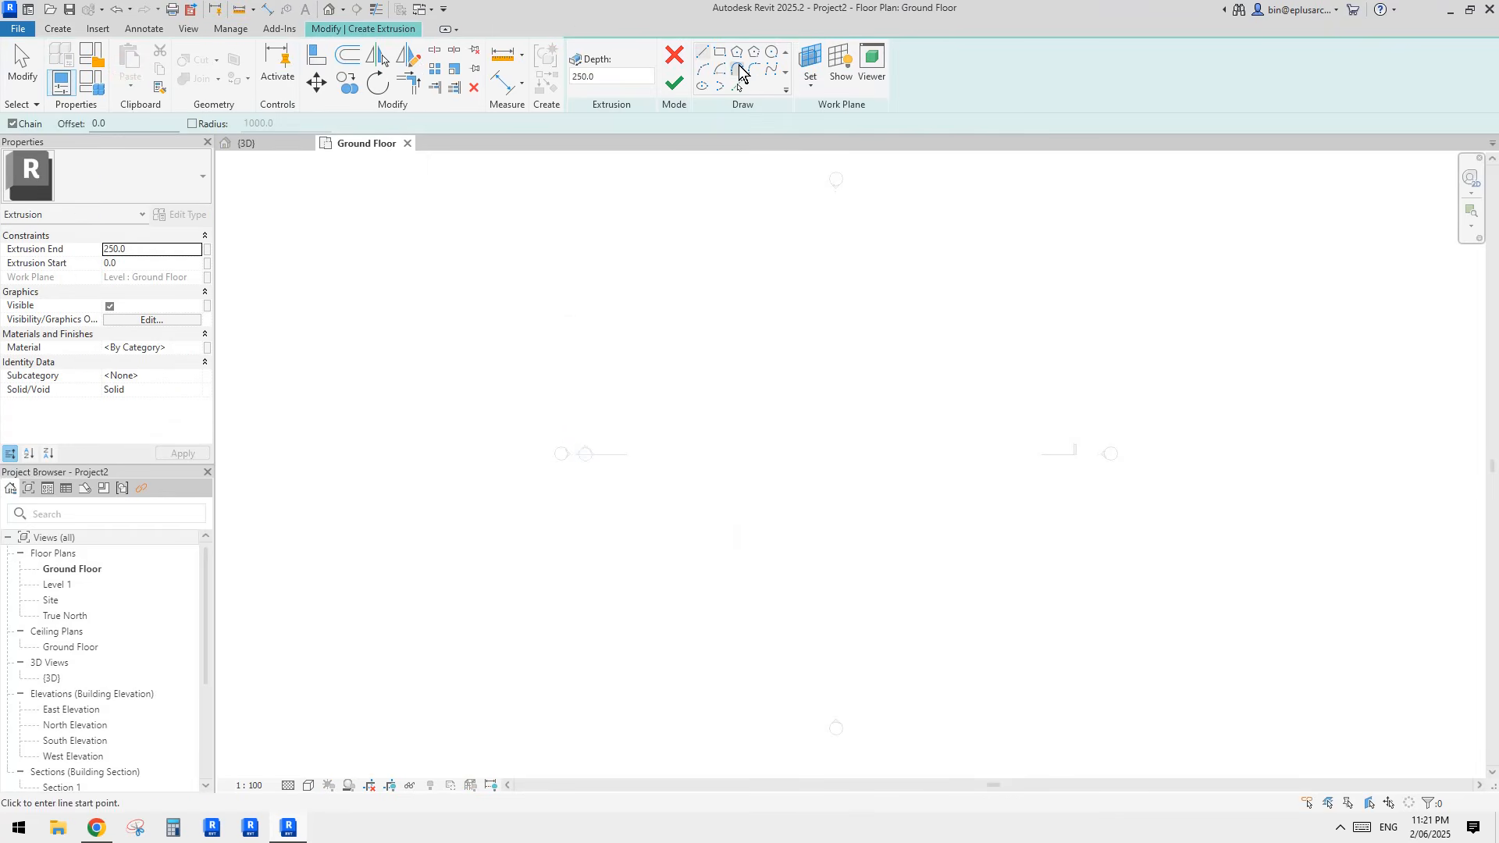
{"action": "left_click", "coordinate": [772, 52]}
{"action": "left_click", "coordinate": [729, 384]}
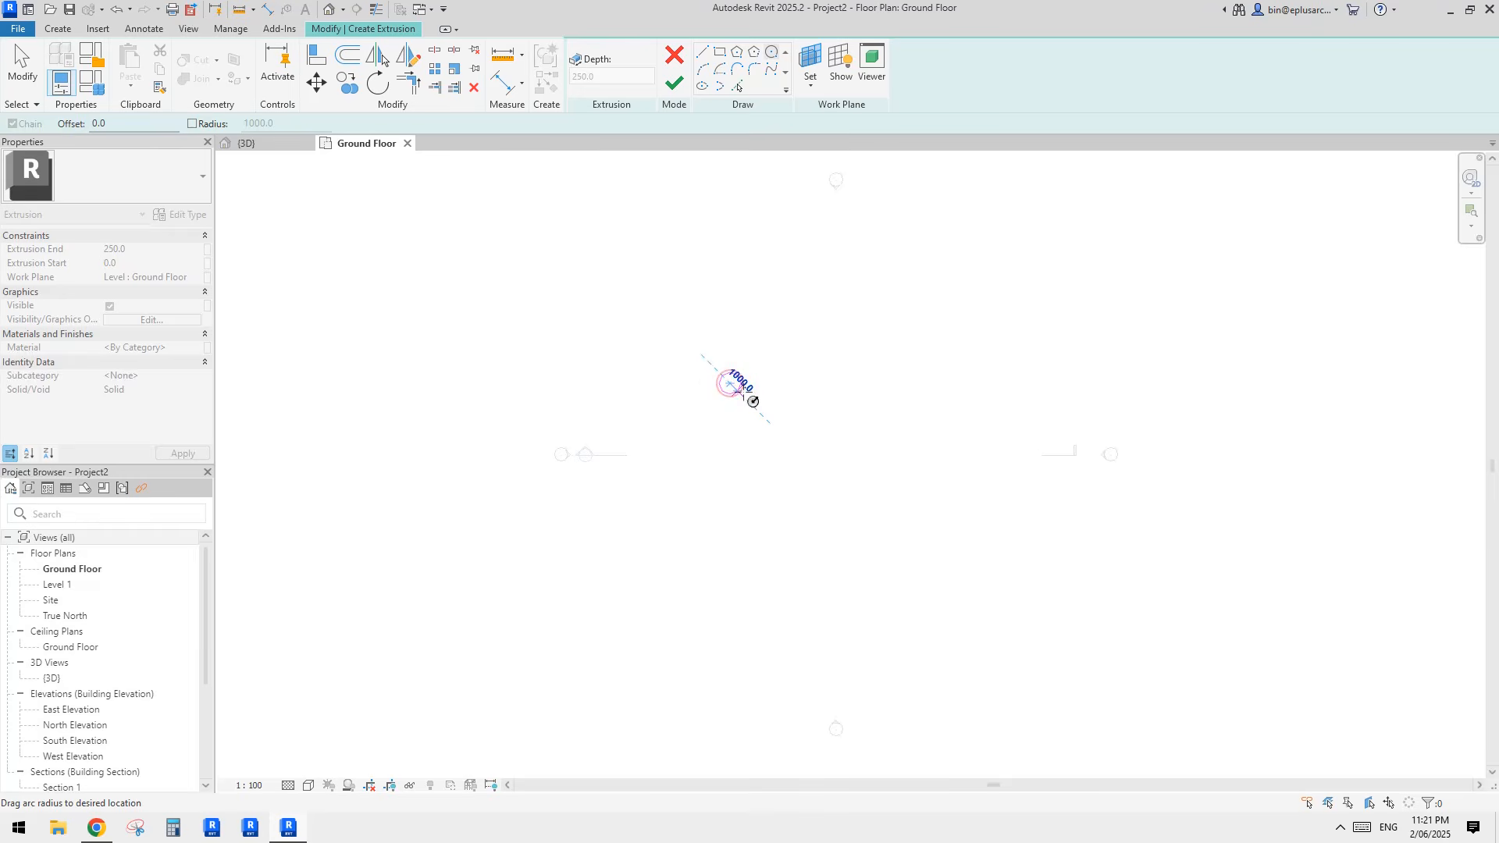
{"action": "left_click", "coordinate": [752, 401]}
{"action": "scroll", "coordinate": [750, 388], "scroll_direction": "up", "scroll_amount": 2}
{"action": "left_click", "coordinate": [730, 370]}
{"action": "type", "text": "500"}
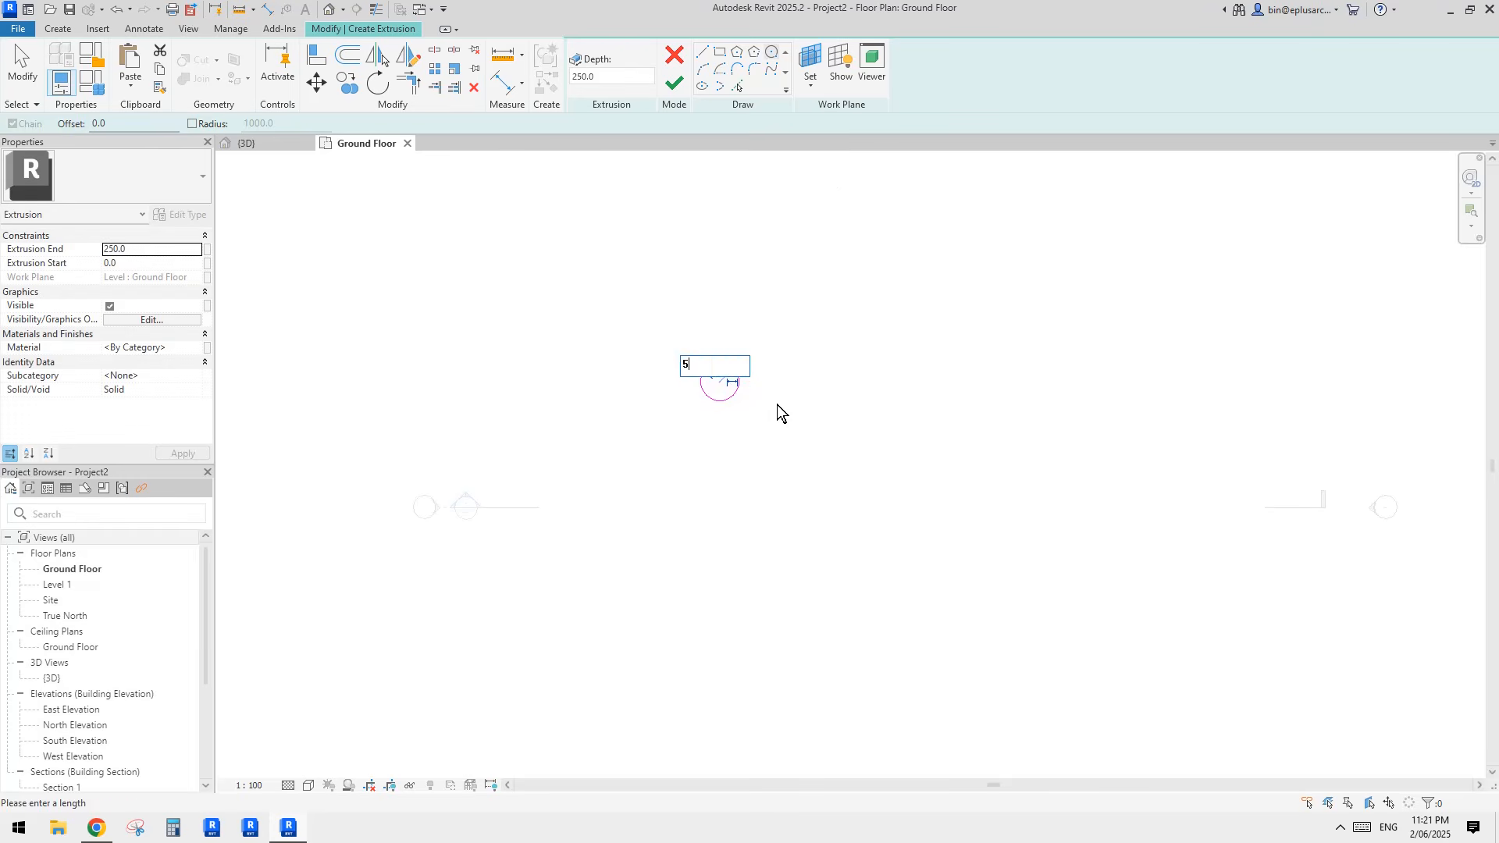
{"action": "key", "text": "Return"}
{"action": "key", "text": "Escape"}
{"action": "left_click", "coordinate": [723, 383]}
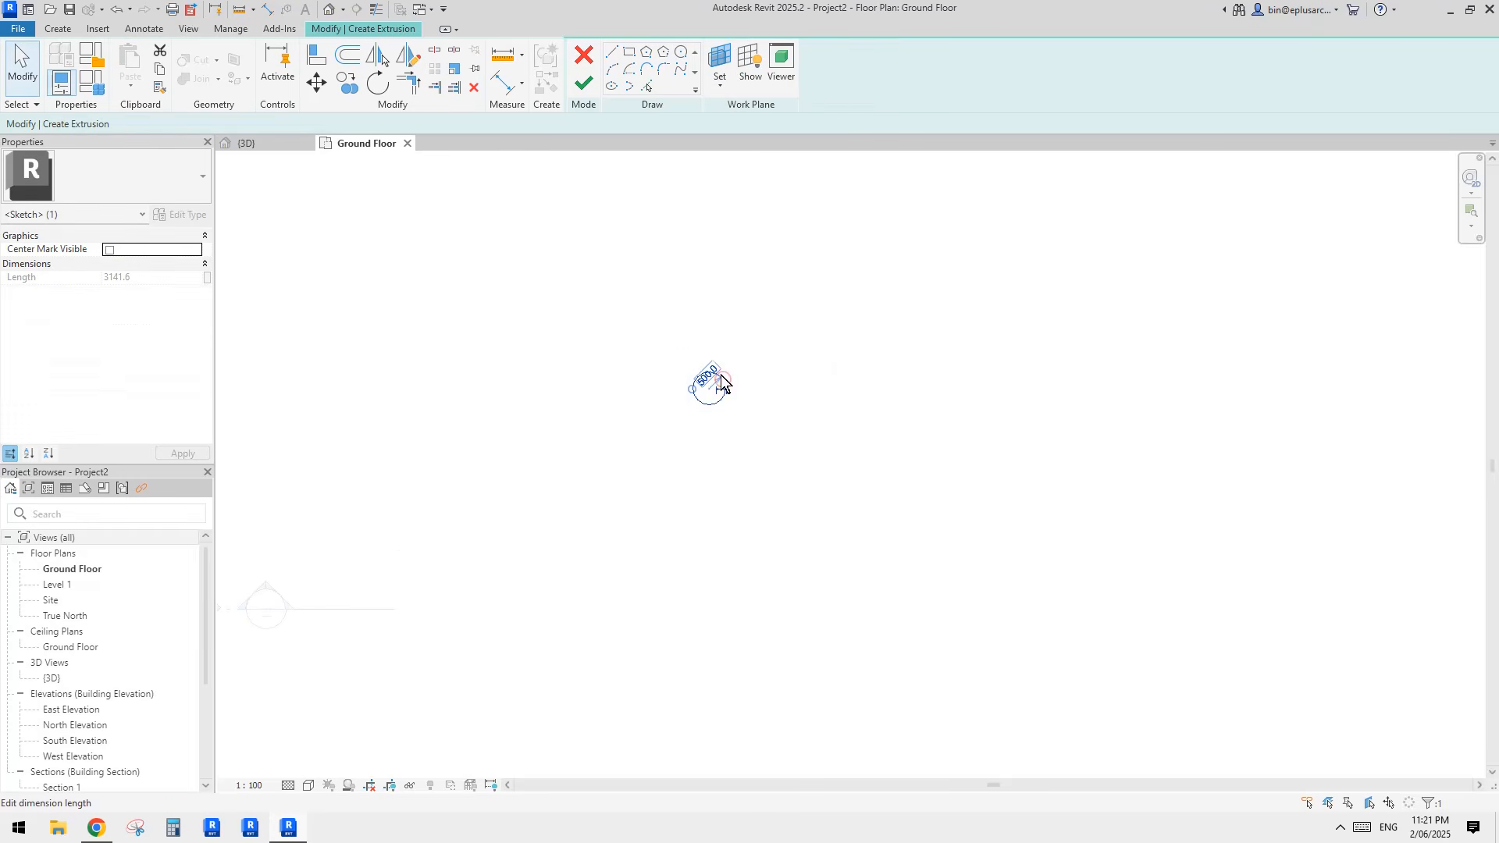
{"action": "key", "text": "Escape"}
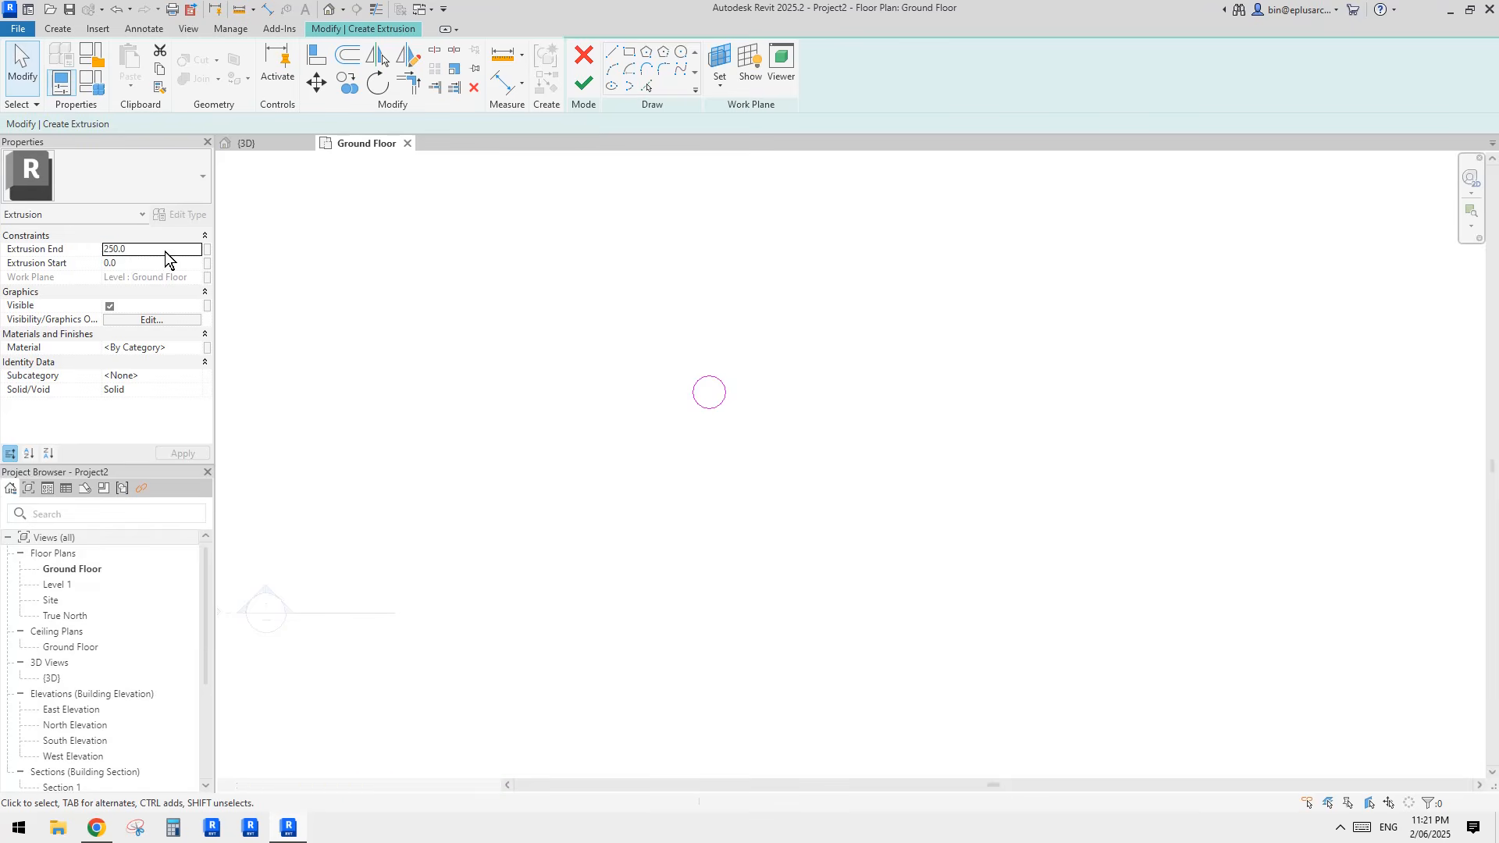
Step: Set the extrusion end to 500, finish the cylinder, check it in 3D and return to the Ground Floor plan
{"action": "left_click", "coordinate": [164, 251]}
{"action": "type", "text": "500"}
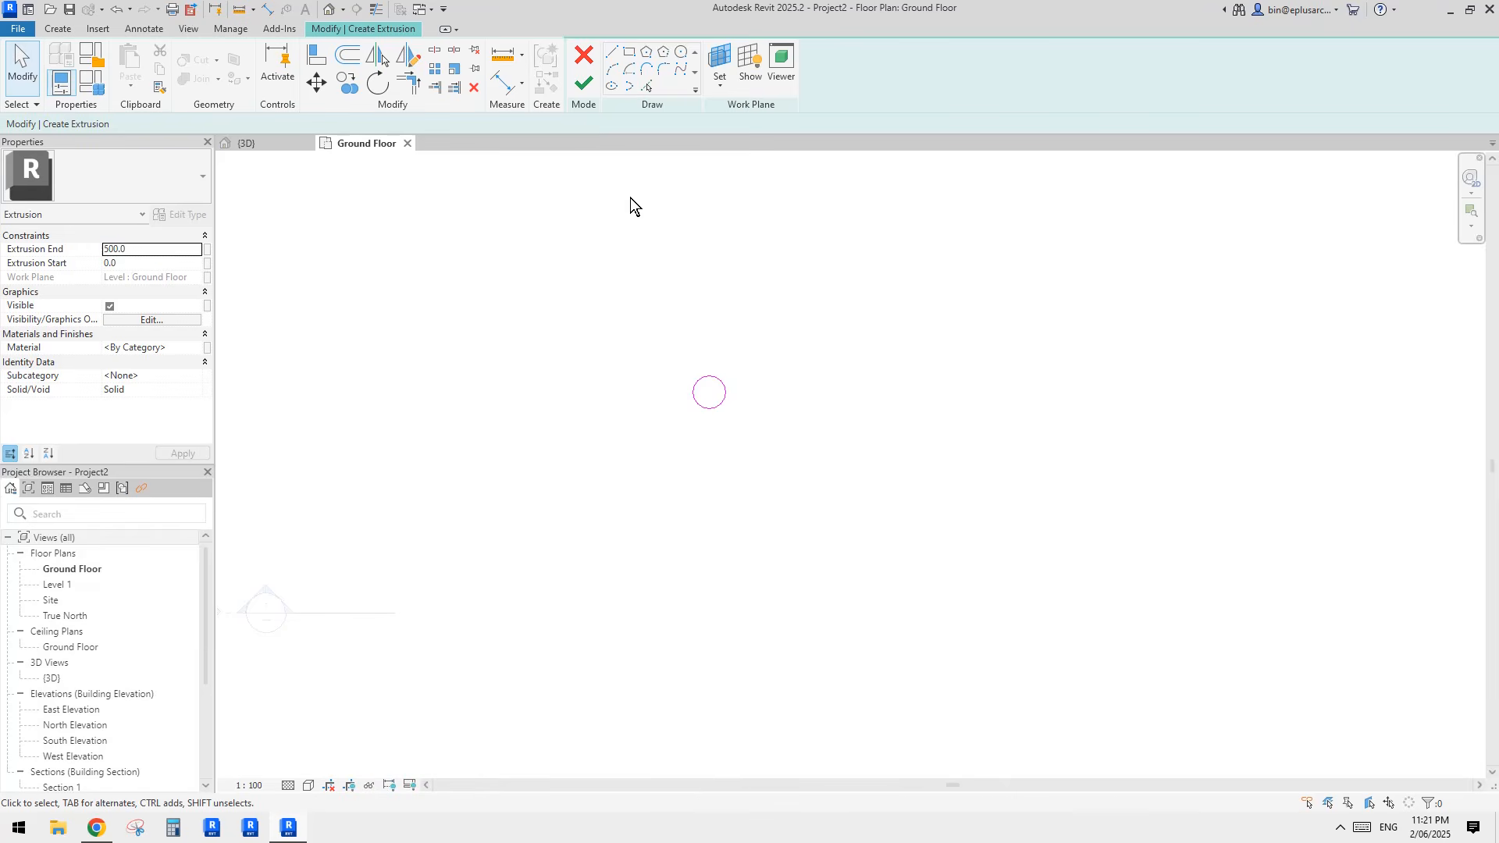
{"action": "left_click", "coordinate": [583, 83]}
{"action": "key", "text": "Escape"}
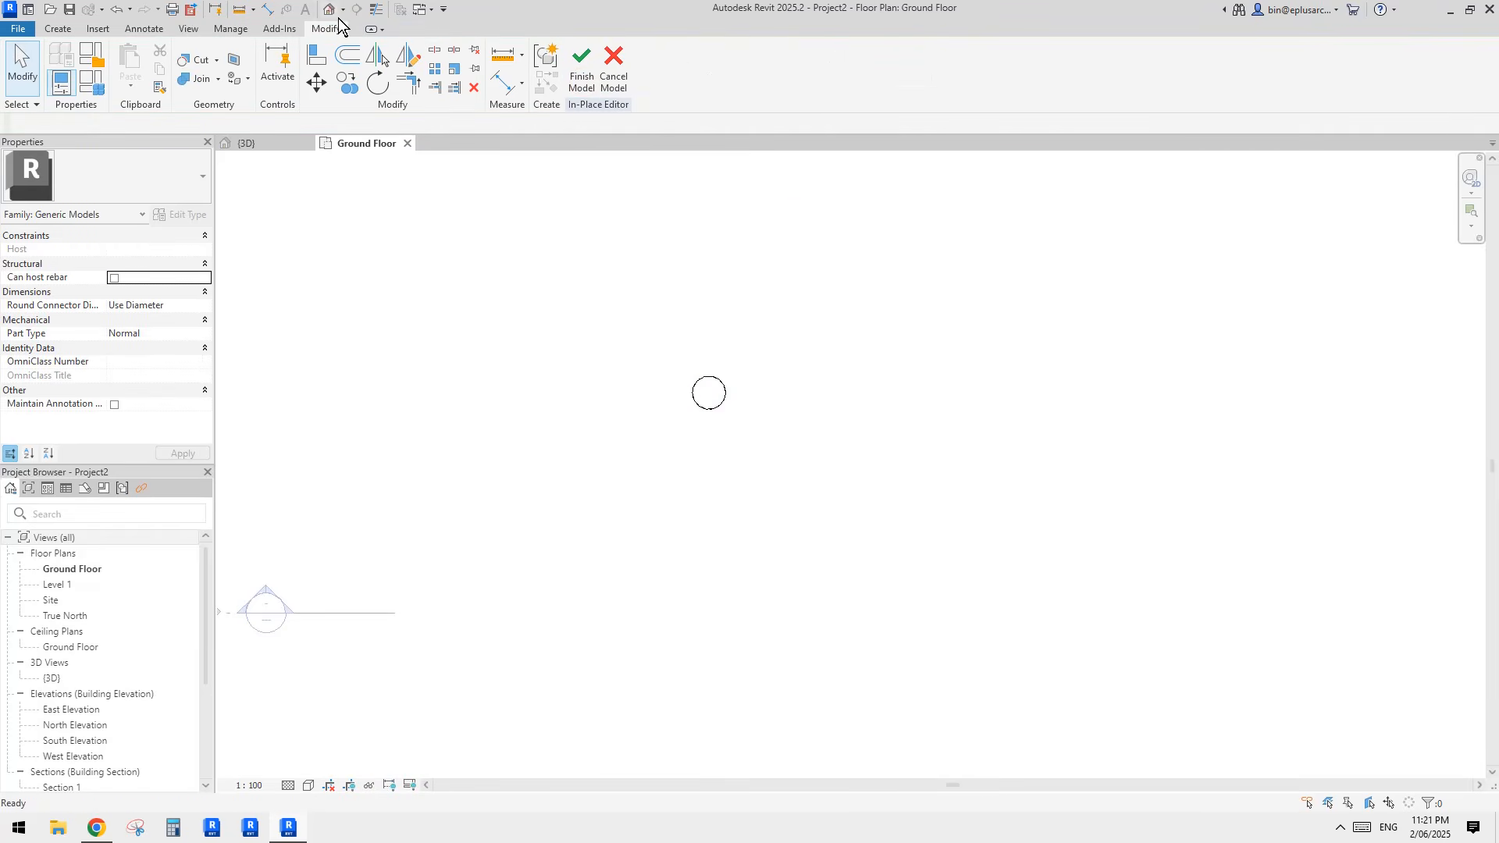
{"action": "left_click", "coordinate": [331, 10]}
{"action": "middle_click_drag", "start_coordinate": [713, 307], "coordinate": [872, 359], "text": "shift"}
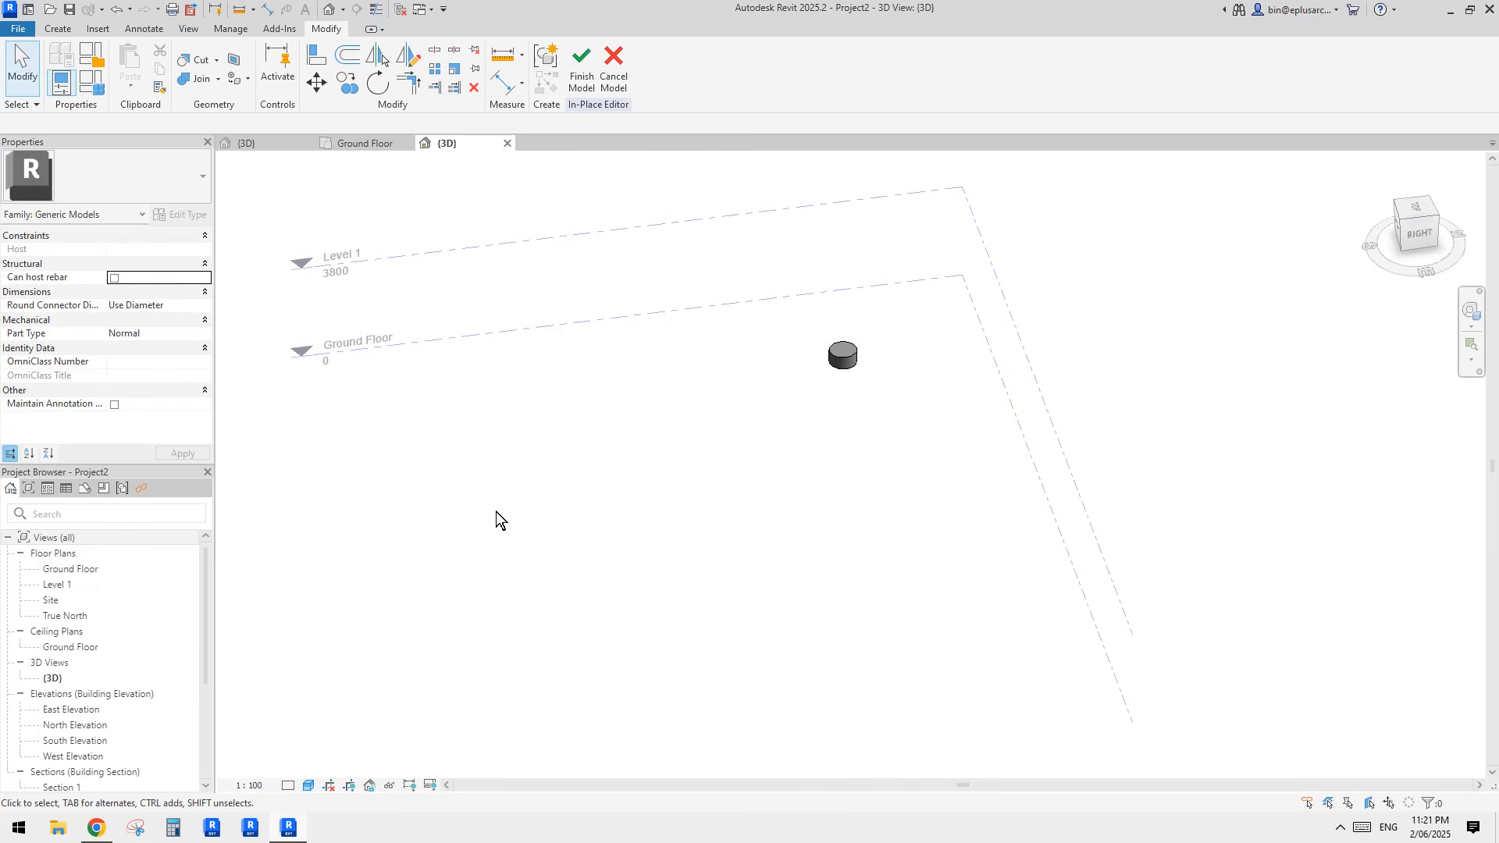
{"action": "double_click", "coordinate": [78, 569]}
Step: Copy the cylinder horizontally to the right by 3000 mm with multiple copying enabled
{"action": "left_click", "coordinate": [724, 403]}
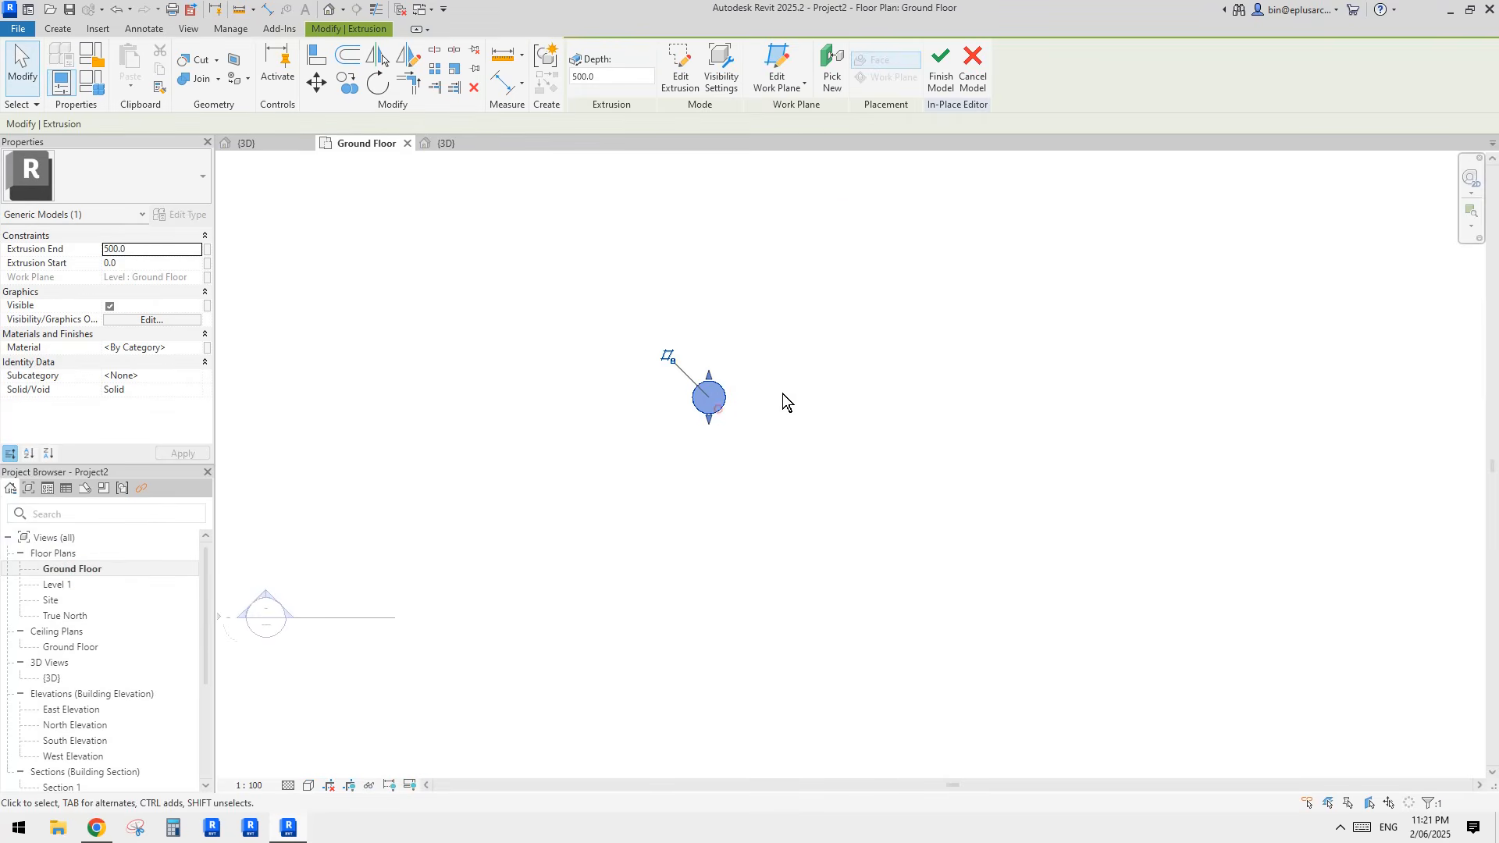
{"action": "middle_click_drag", "start_coordinate": [755, 399], "coordinate": [717, 408]}
{"action": "key", "text": "c"}
{"action": "key", "text": "o"}
{"action": "left_click", "coordinate": [689, 422]}
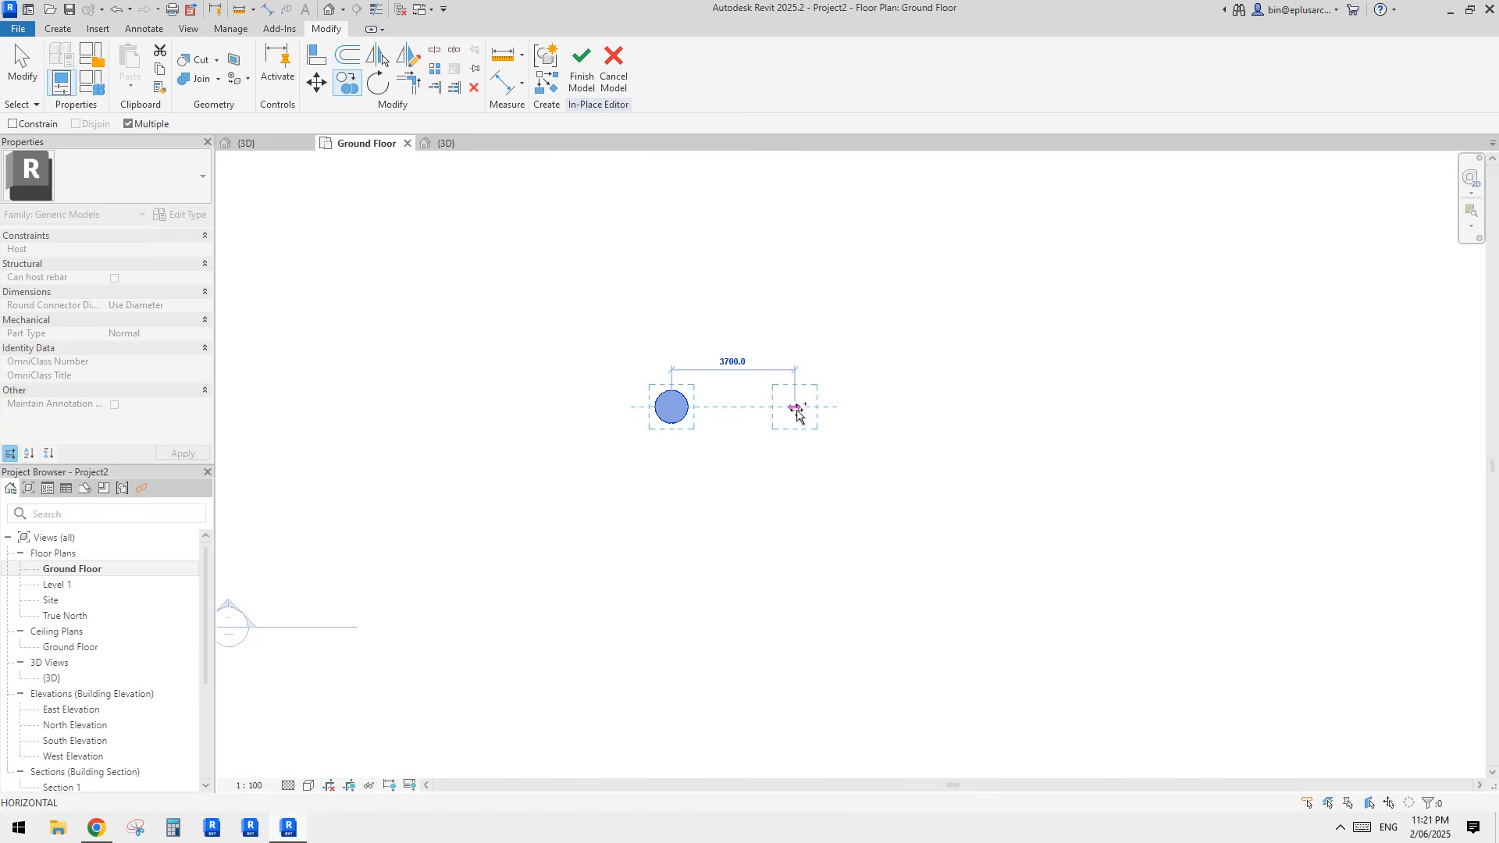
{"action": "type", "text": "3"}
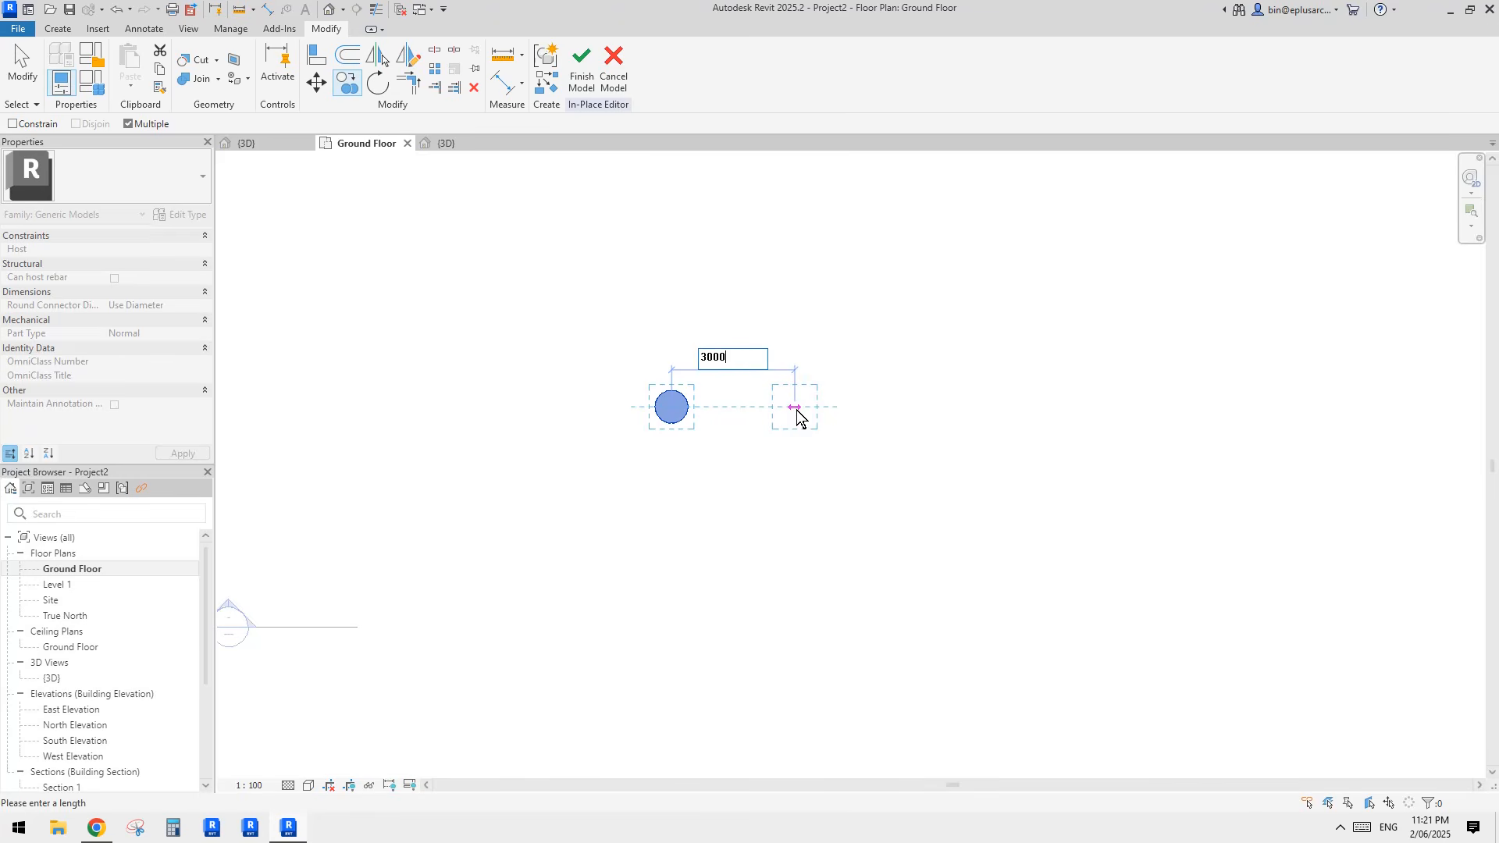
{"action": "type", "text": "000"}
{"action": "key", "text": "Return"}
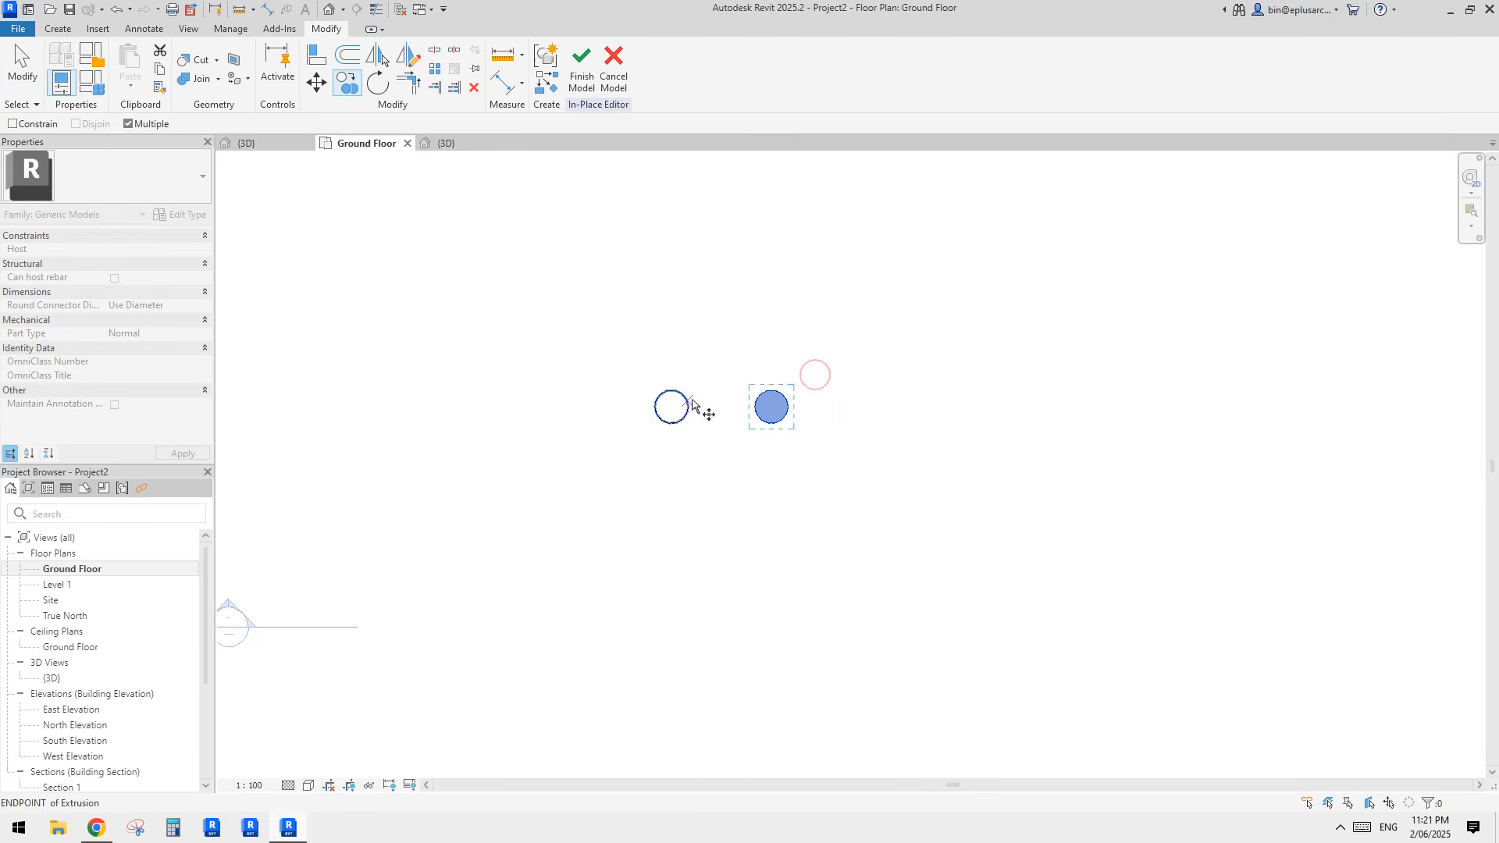
Step: Add three more copies at the same 3000 mm spacing to complete a horizontal row of five cylinders
{"action": "left_click", "coordinate": [689, 405]}
{"action": "left_click", "coordinate": [789, 407]}
{"action": "left_click", "coordinate": [888, 407]}
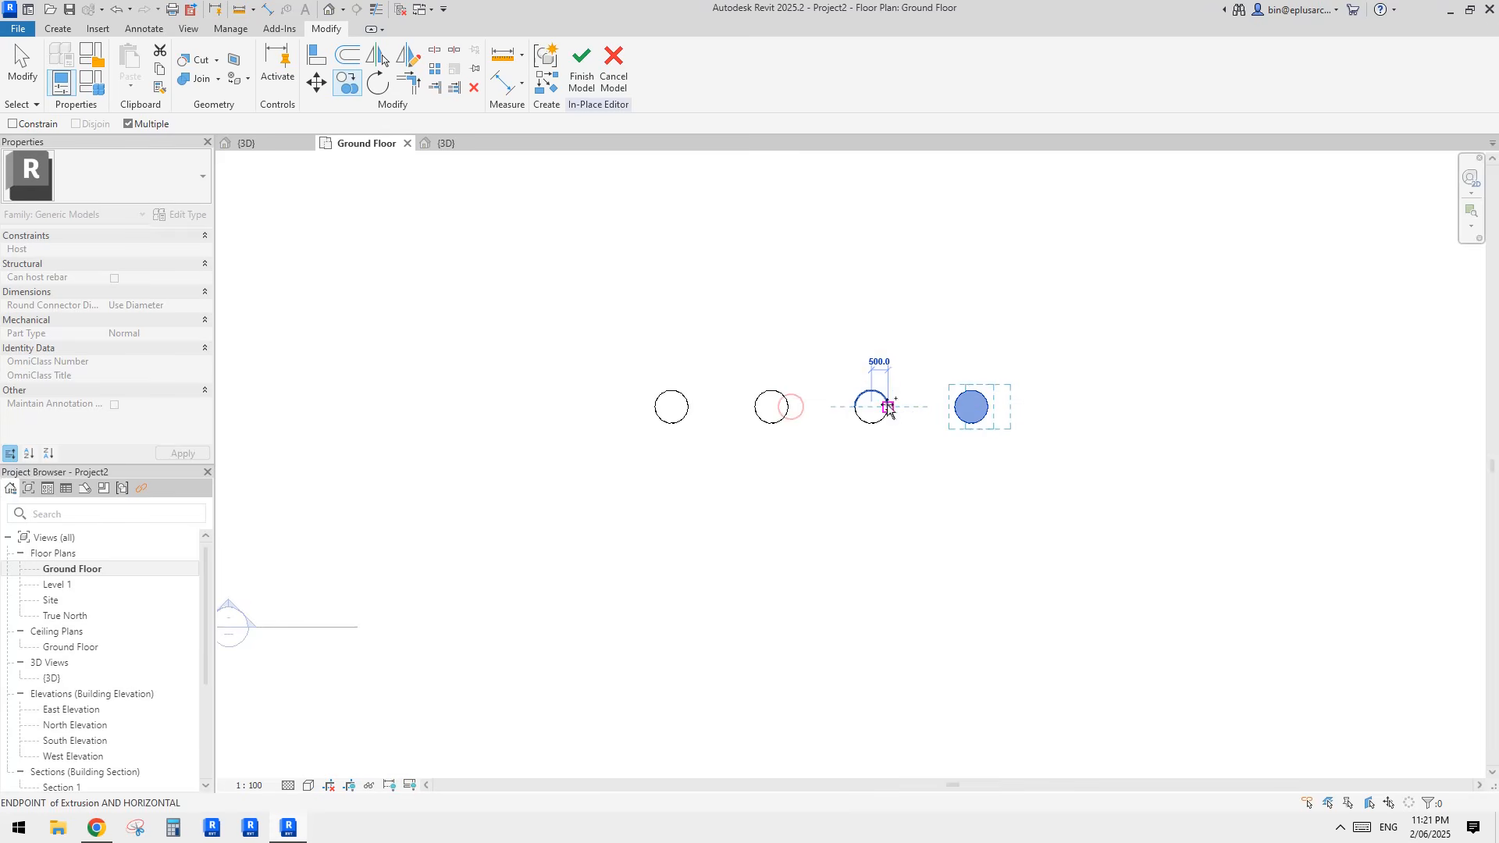
{"action": "middle_click_drag", "start_coordinate": [970, 418], "coordinate": [965, 424]}
{"action": "left_click", "coordinate": [987, 412]}
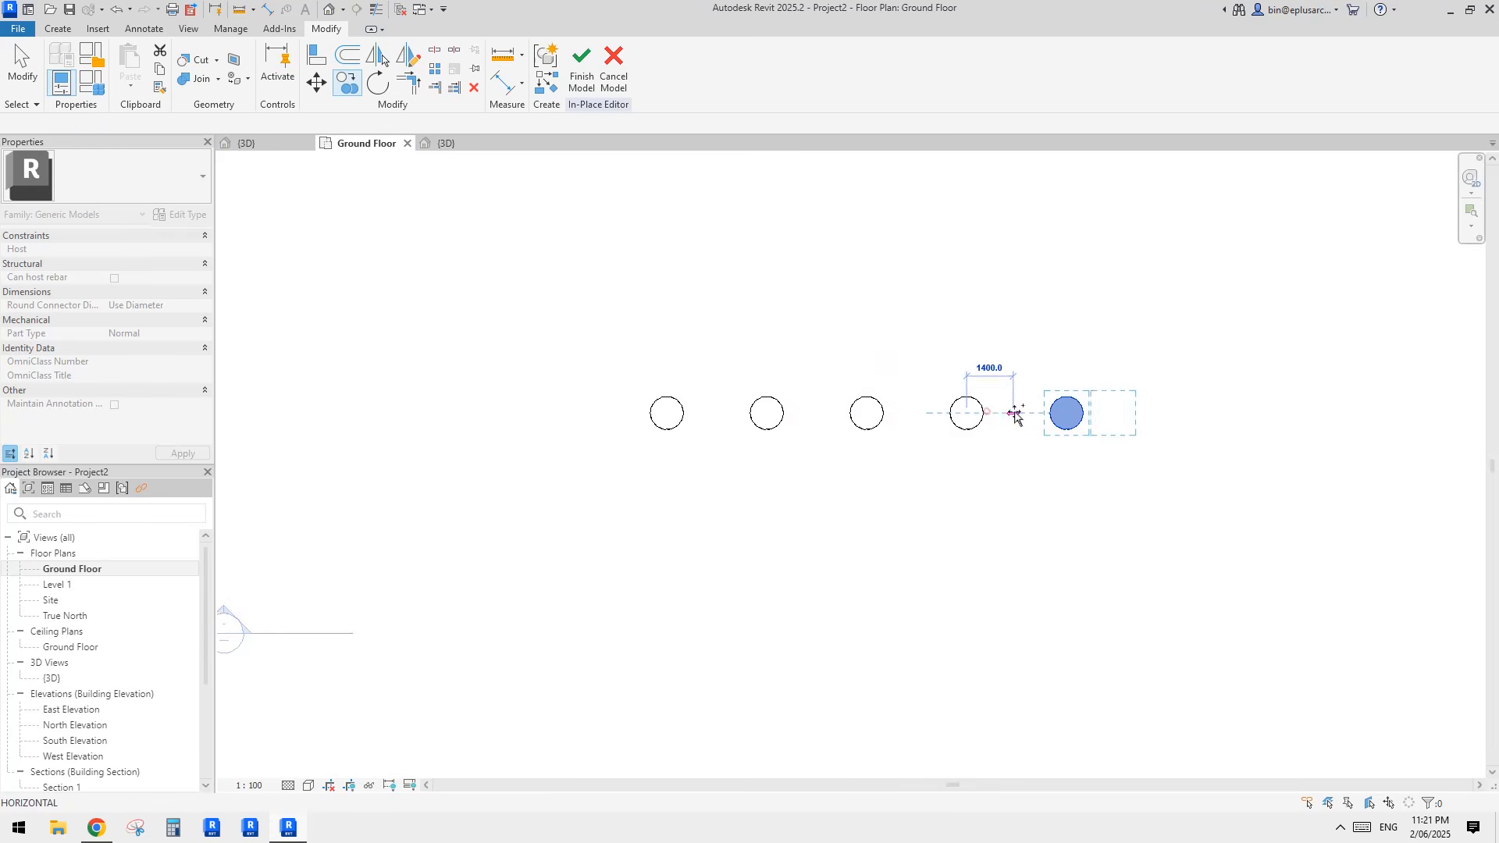
{"action": "key", "text": "Escape"}
{"action": "key", "text": "Escape"}
Step: Copy the whole row of five cylinders 15000 mm straight down to form a second parallel row
{"action": "scroll", "coordinate": [959, 422], "scroll_direction": "down", "scroll_amount": 1}
{"action": "mouse_move", "coordinate": [884, 424]}
{"action": "middle_mouse_down"}
{"action": "mouse_move", "coordinate": [882, 402]}
{"action": "mouse_move", "coordinate": [797, 353]}
{"action": "middle_mouse_up"}
{"action": "left_click_drag", "start_coordinate": [552, 264], "coordinate": [1054, 401]}
{"action": "scroll", "coordinate": [809, 395], "scroll_direction": "down", "scroll_amount": 1}
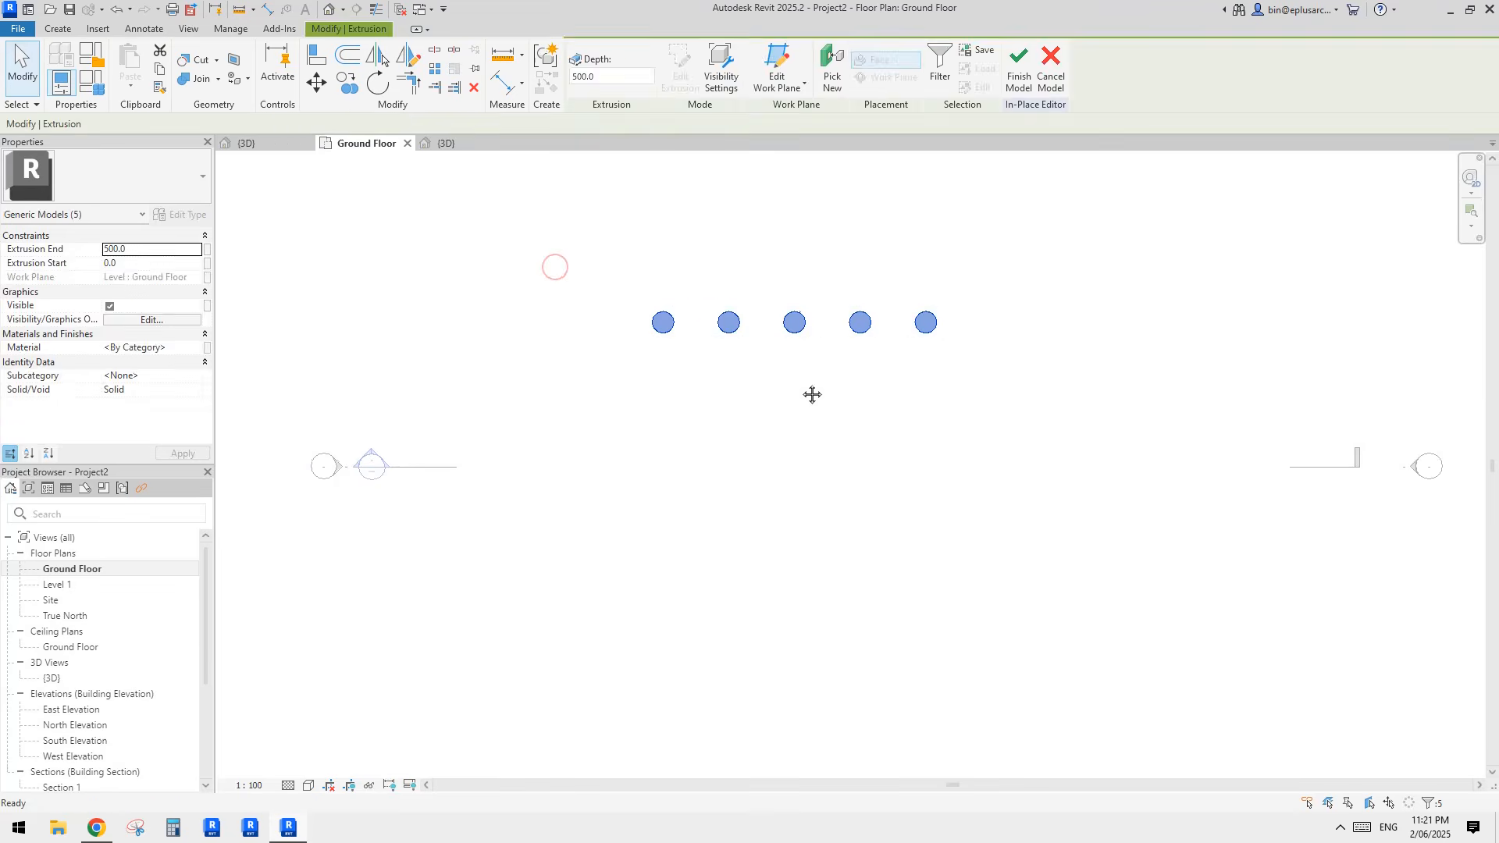
{"action": "key", "text": "c"}
{"action": "key", "text": "o"}
{"action": "left_click", "coordinate": [926, 327]}
{"action": "scroll", "coordinate": [927, 378], "scroll_direction": "down", "scroll_amount": 2}
{"action": "scroll", "coordinate": [931, 445], "scroll_direction": "up", "scroll_amount": 1}
{"action": "middle_click_drag", "start_coordinate": [931, 444], "coordinate": [924, 344]}
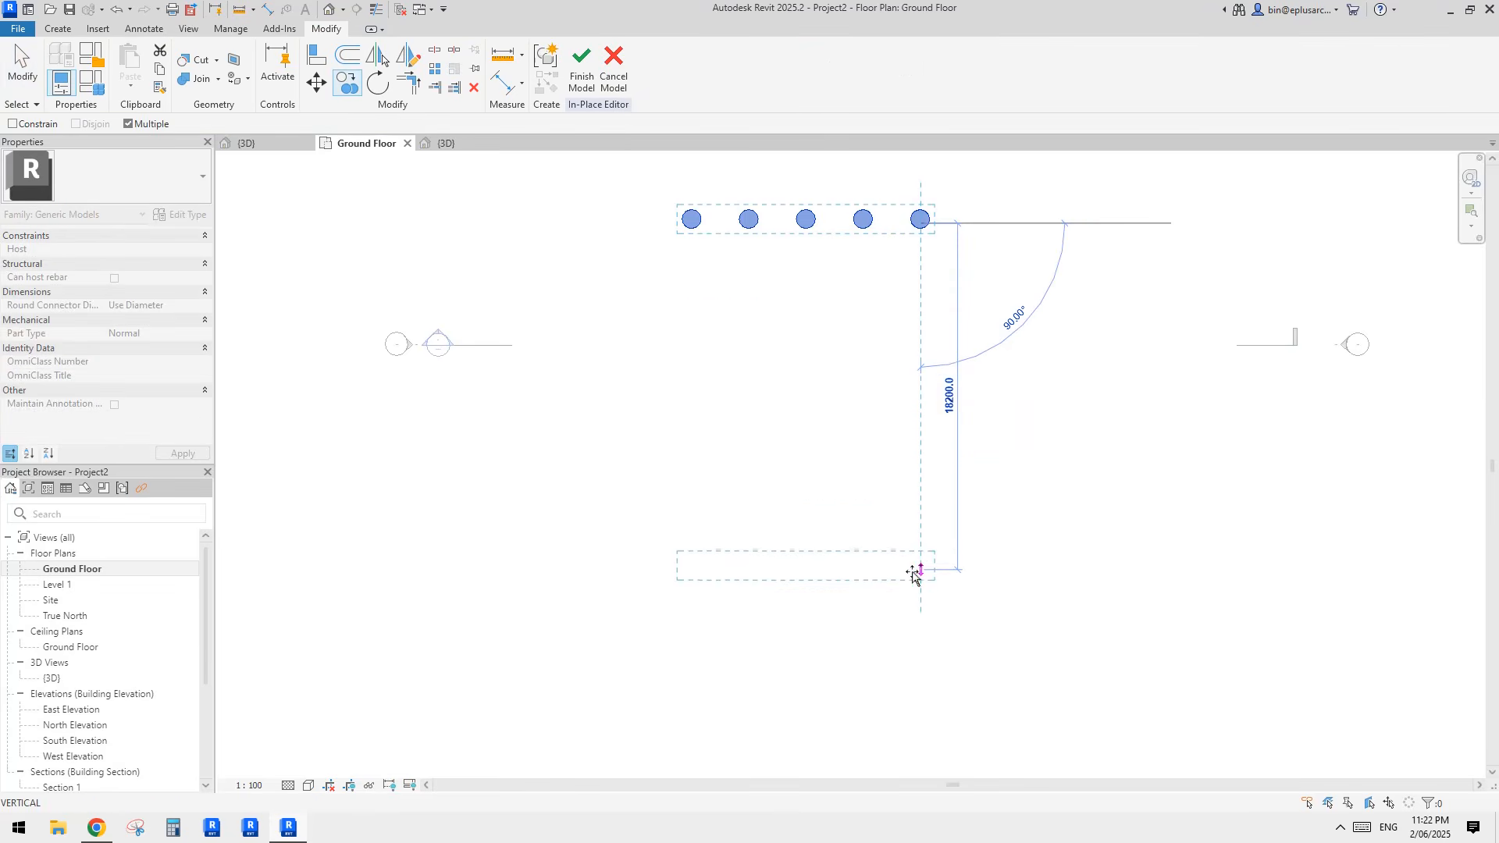
{"action": "type", "text": "15000"}
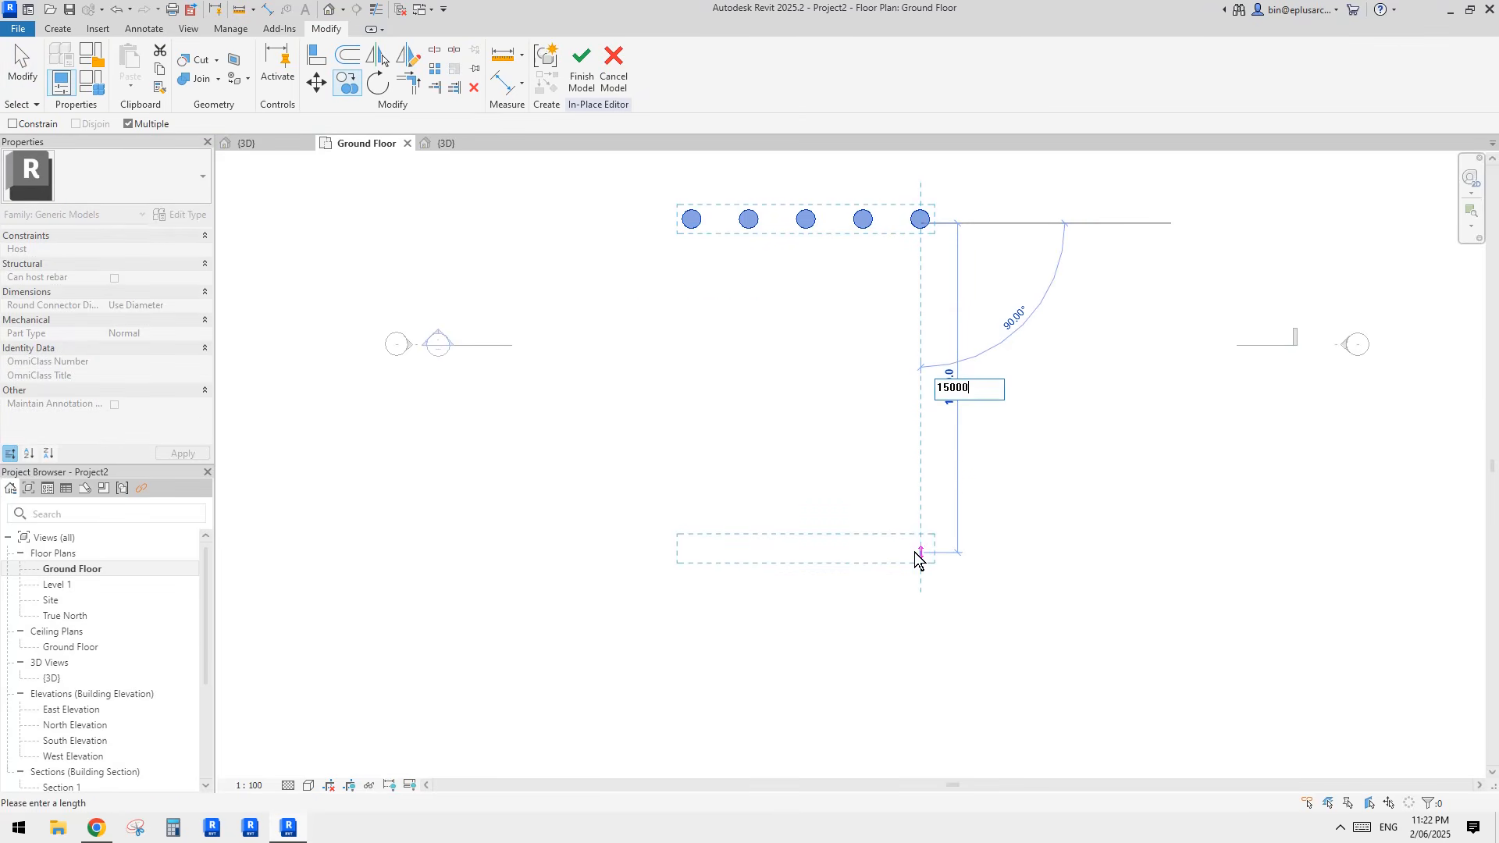
{"action": "key", "text": "Return"}
{"action": "key", "text": "Escape"}
{"action": "key", "text": "Escape"}
{"action": "middle_click_drag", "start_coordinate": [704, 336], "coordinate": [692, 401]}
{"action": "scroll", "coordinate": [897, 523], "scroll_direction": "up", "scroll_amount": 1}
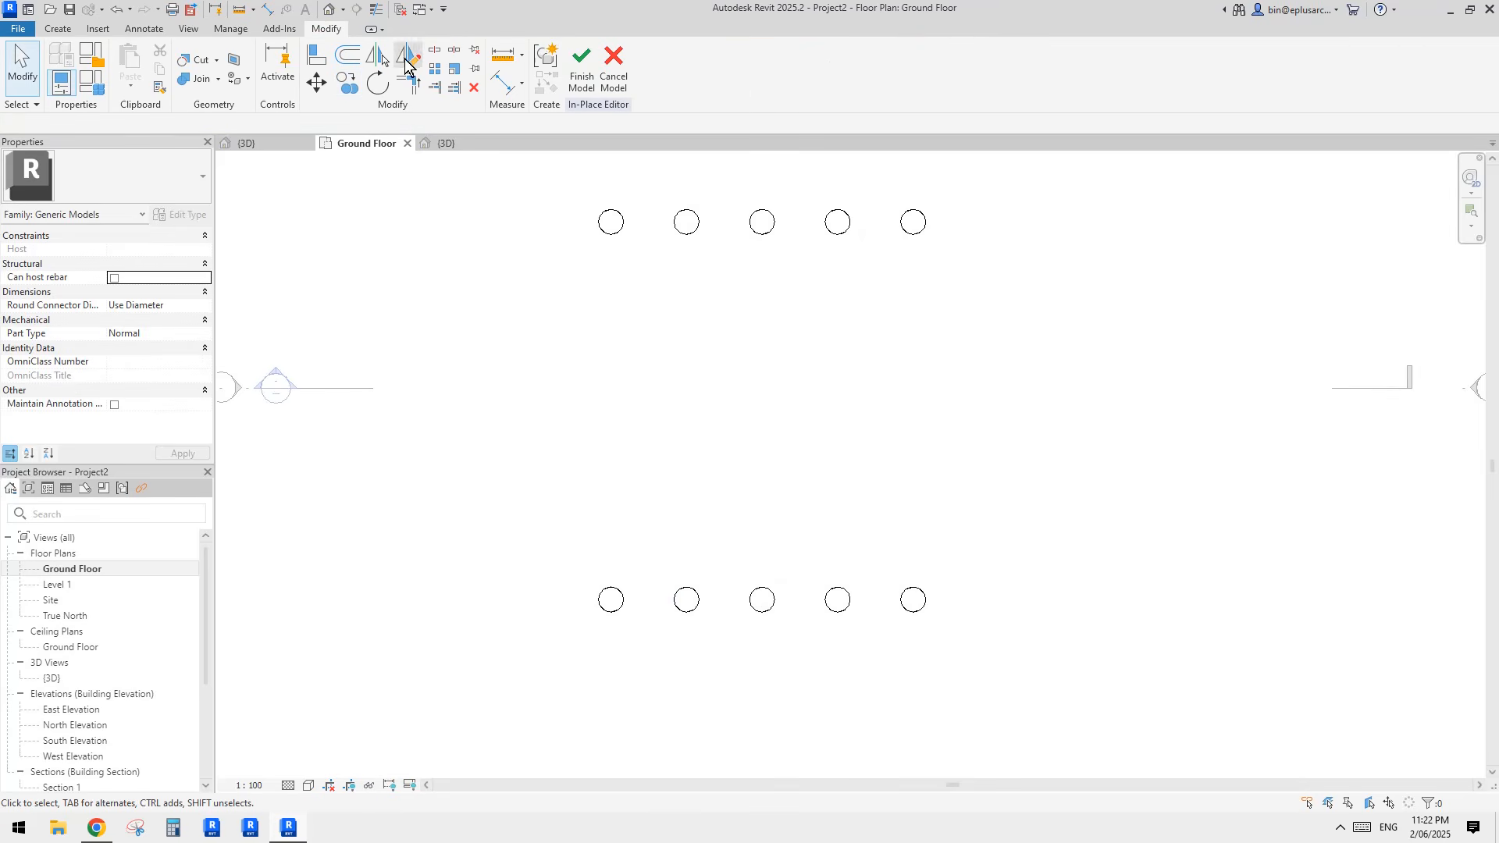
Step: Finish the in-place model, check both cylinder rows in 3D and return to the Ground Floor plan
{"action": "left_click", "coordinate": [582, 76]}
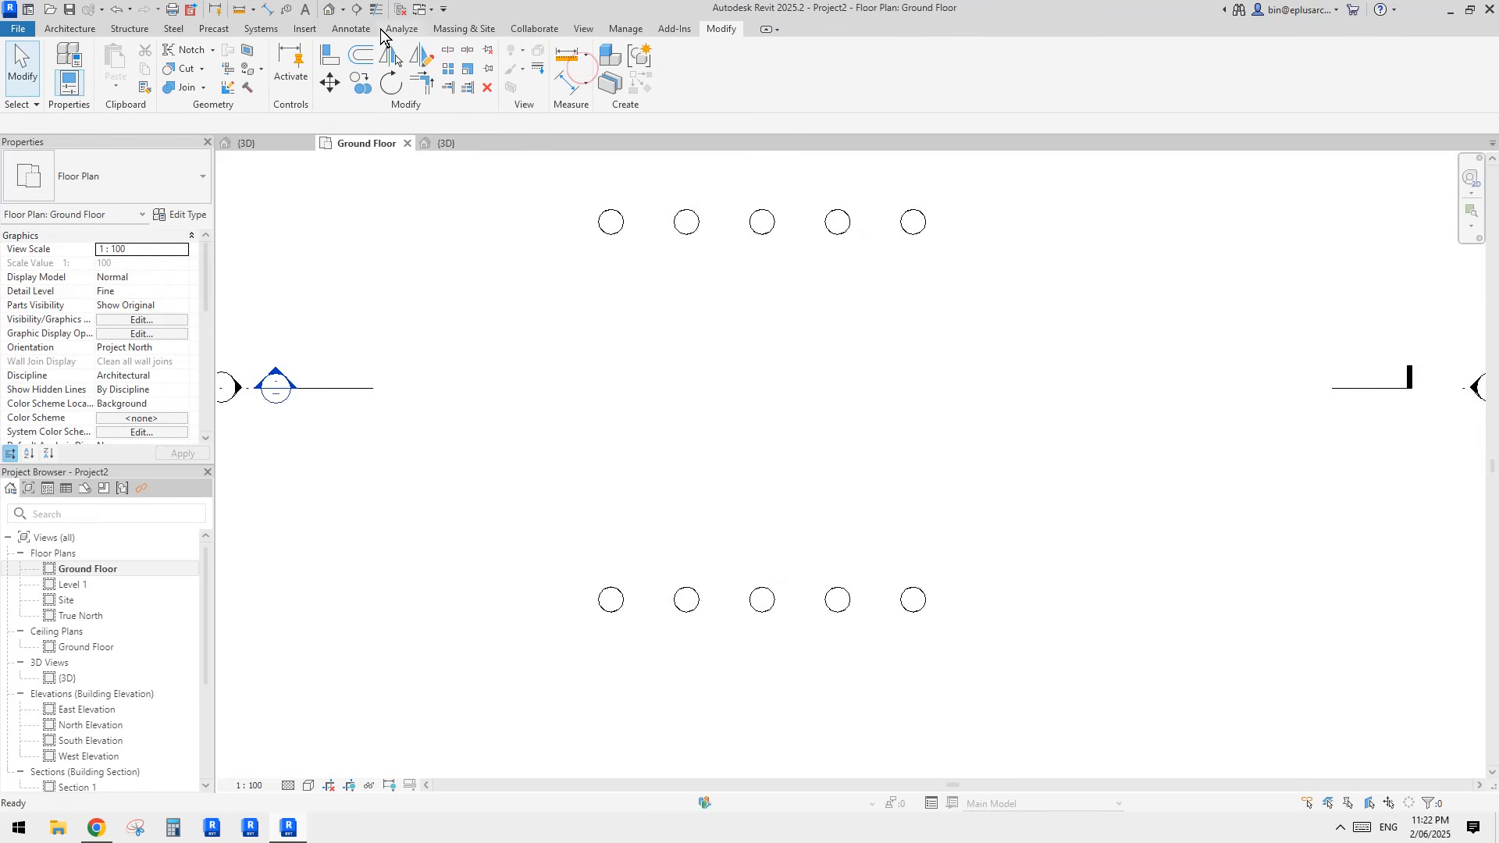
{"action": "left_click", "coordinate": [329, 9]}
{"action": "middle_click_drag", "start_coordinate": [927, 368], "coordinate": [934, 414], "text": "shift"}
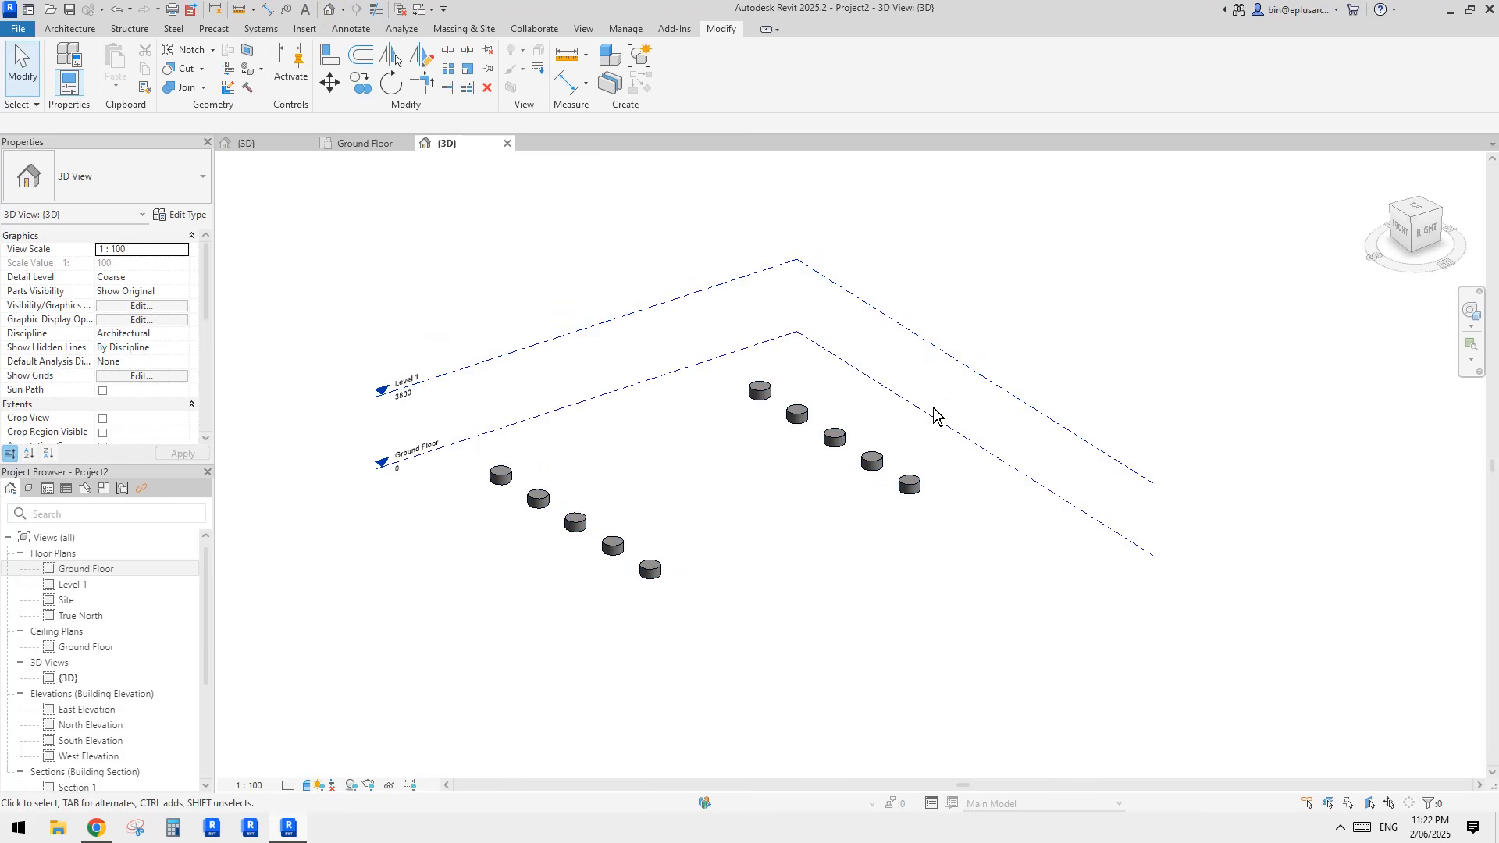
{"action": "double_click", "coordinate": [97, 571]}
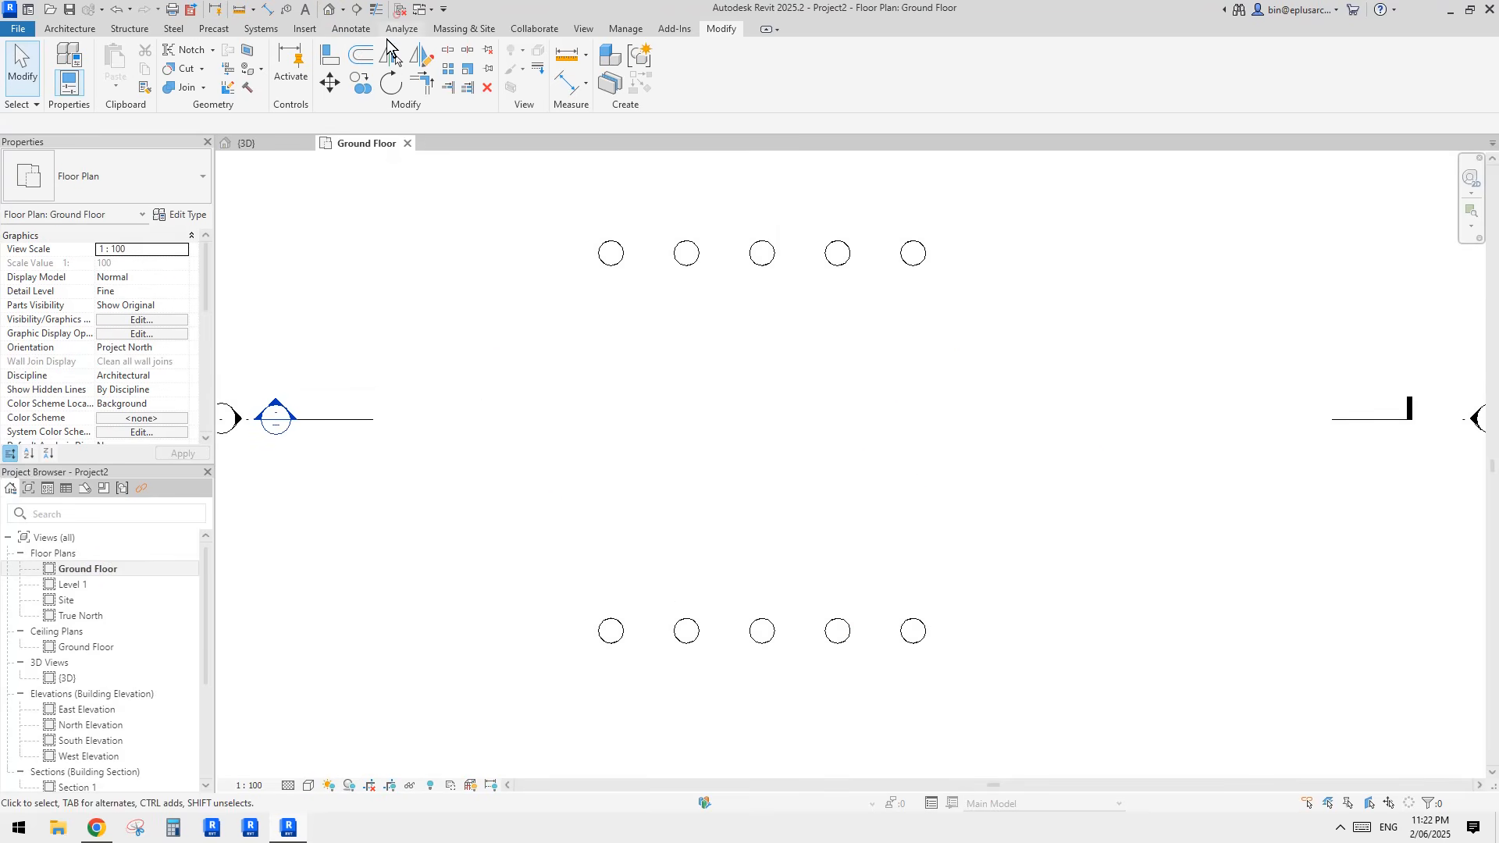
Step: Start placing the Family3 adaptive component on the Ground Floor plan near the upper row of cylinders
{"action": "left_click", "coordinate": [294, 144]}
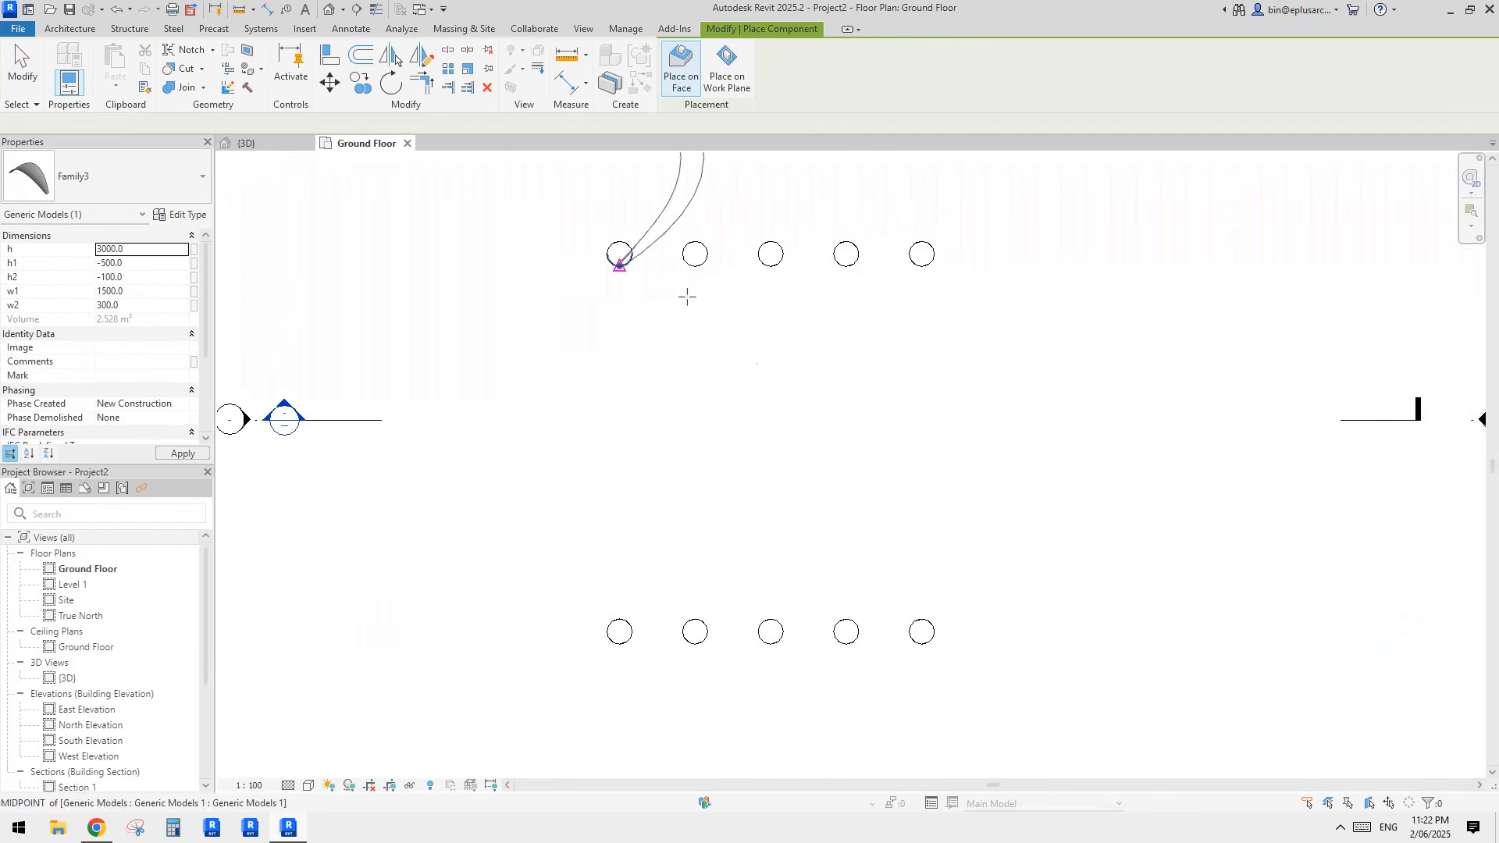
{"action": "scroll", "coordinate": [704, 339], "scroll_direction": "up", "scroll_amount": 1}
{"action": "middle_click_drag", "start_coordinate": [703, 340], "coordinate": [821, 409]}
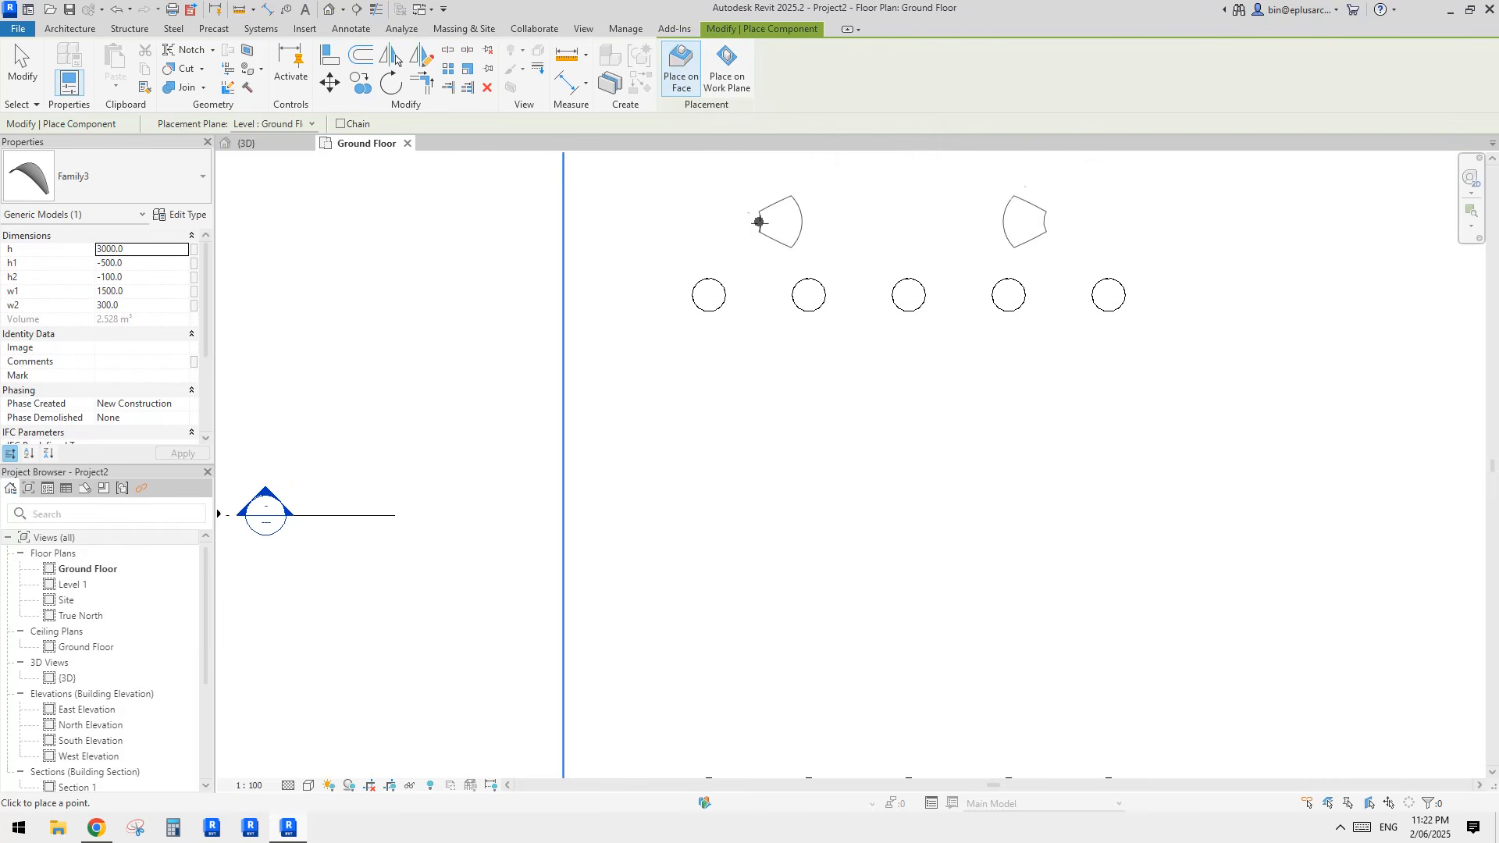
{"action": "middle_click_drag", "start_coordinate": [759, 250], "coordinate": [763, 274]}
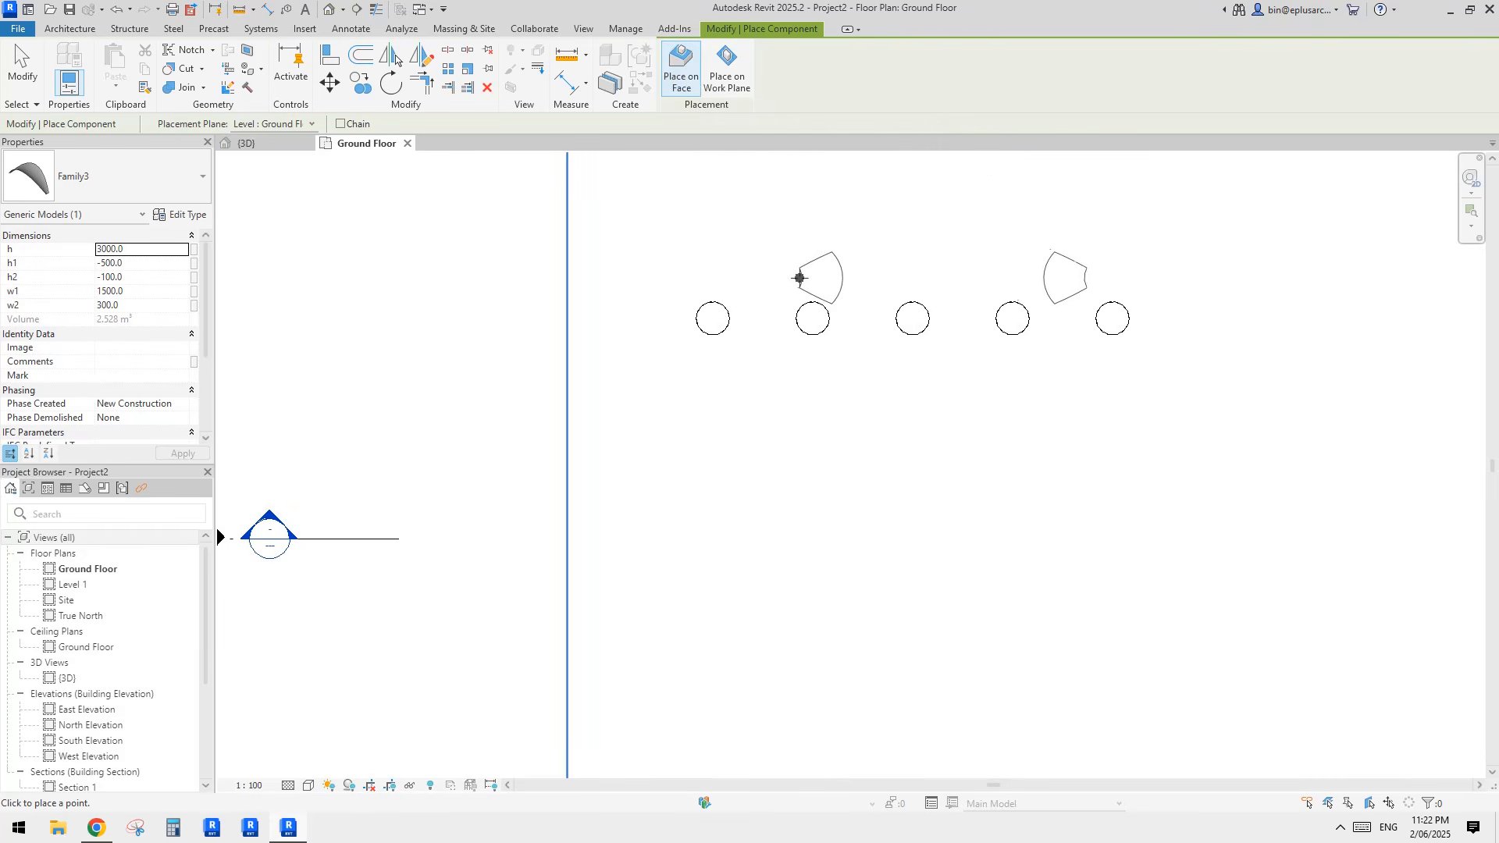
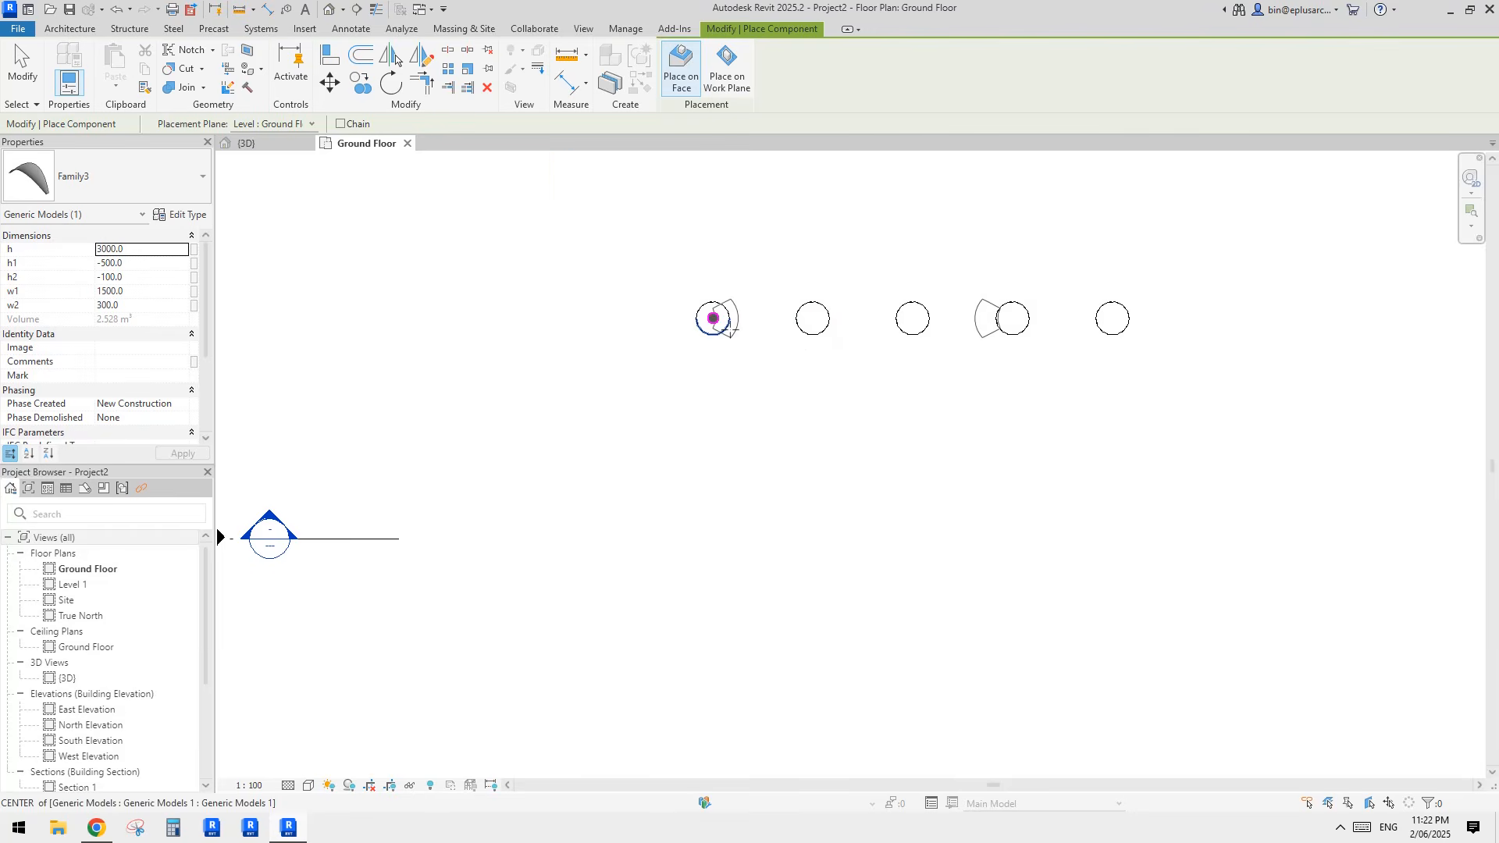
Step: Place the first Family3 shell from the centre of the first upper cylinder to the first lower cylinder
{"action": "left_click", "coordinate": [713, 318]}
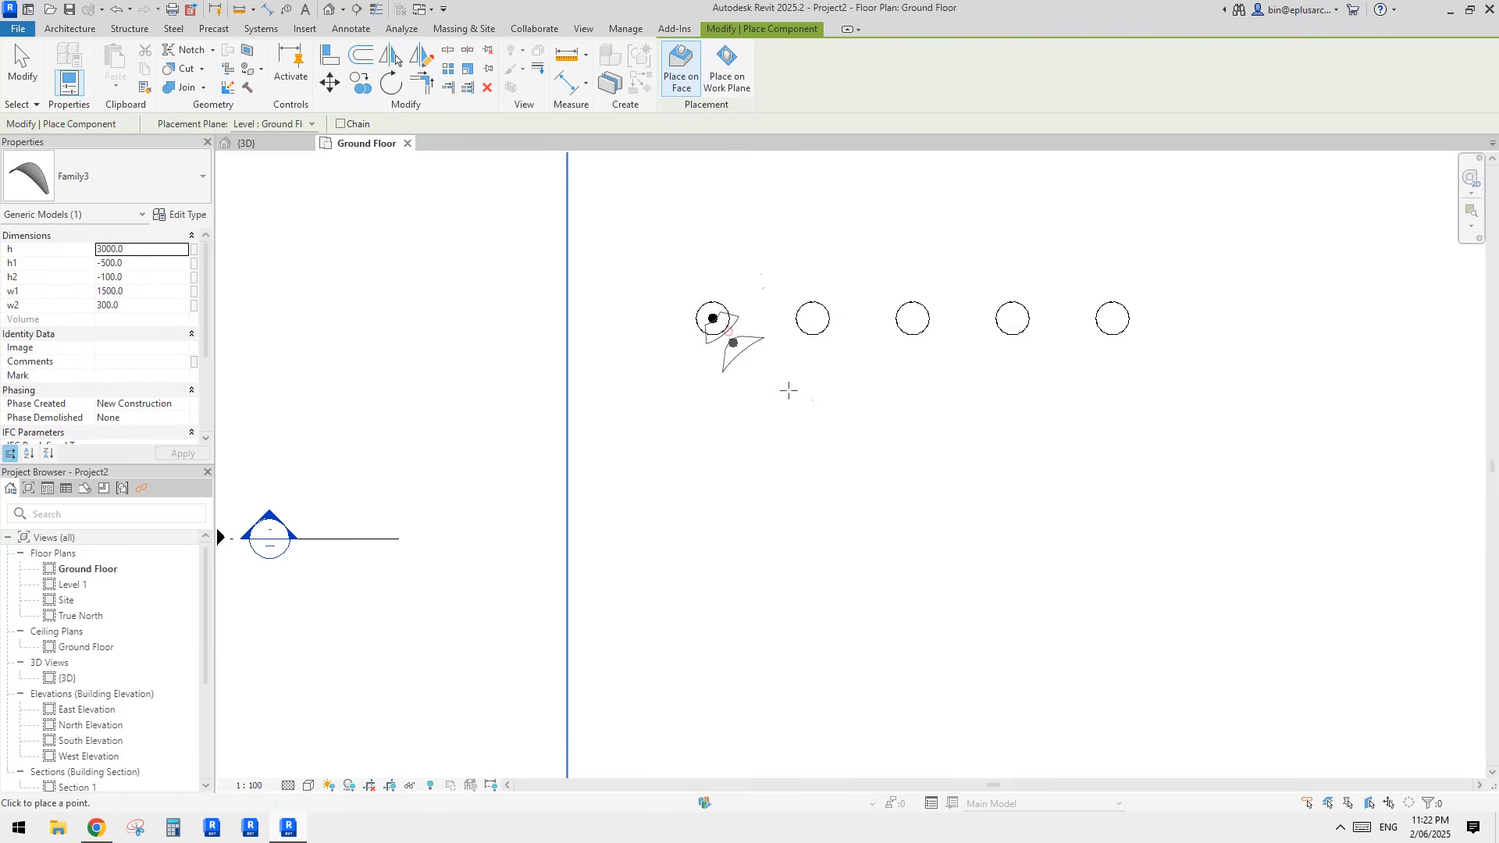
{"action": "middle_click_drag", "start_coordinate": [763, 566], "coordinate": [799, 466]}
{"action": "scroll", "coordinate": [773, 344], "scroll_direction": "down", "scroll_amount": 1}
{"action": "left_click", "coordinate": [742, 518]}
{"action": "left_click", "coordinate": [786, 256]}
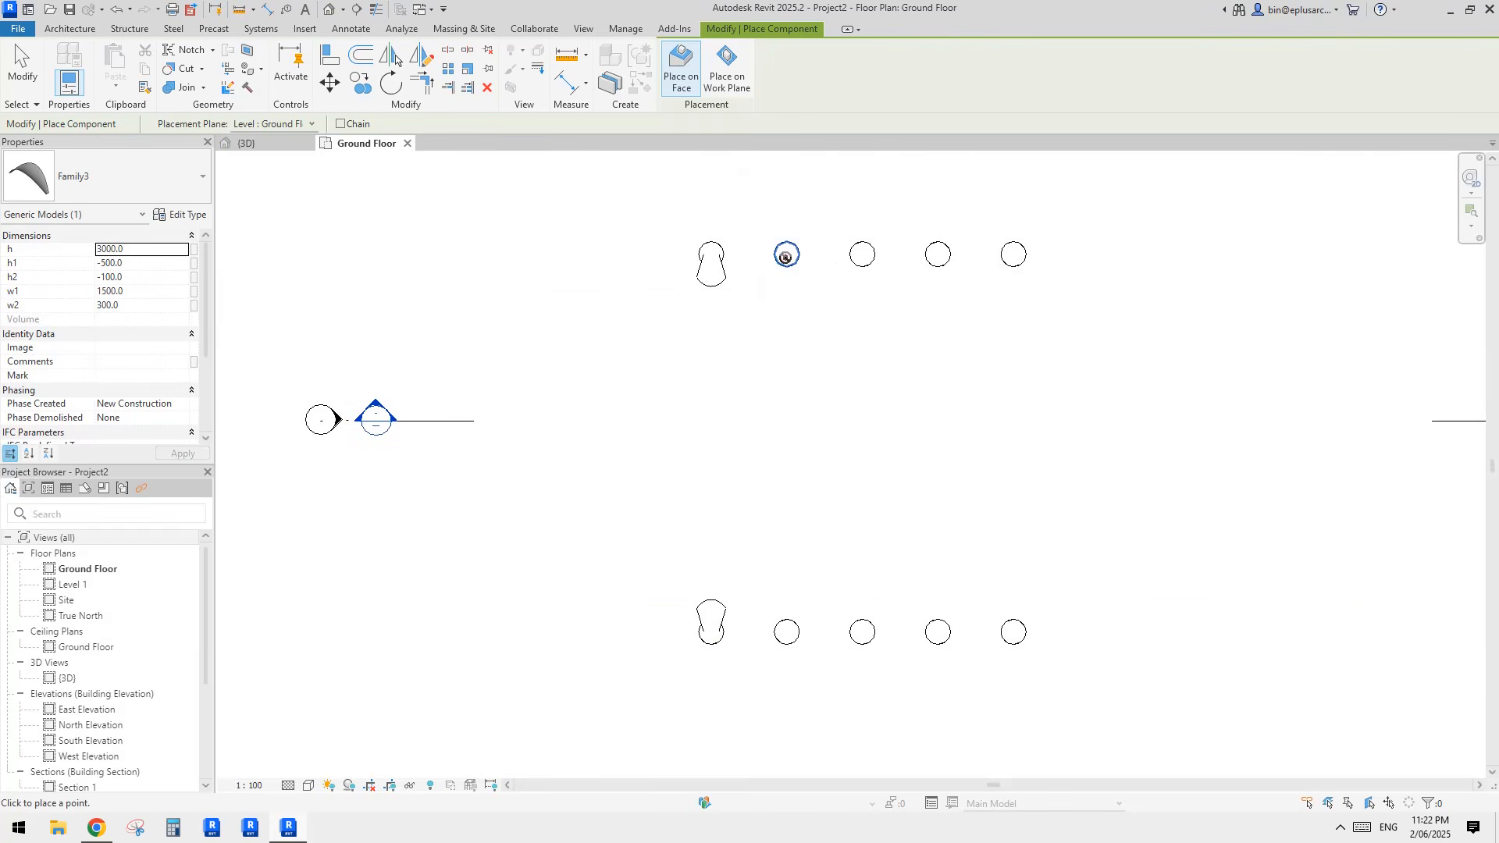
{"action": "key", "text": "Escape"}
{"action": "key", "text": "Escape"}
{"action": "left_click", "coordinate": [798, 249]}
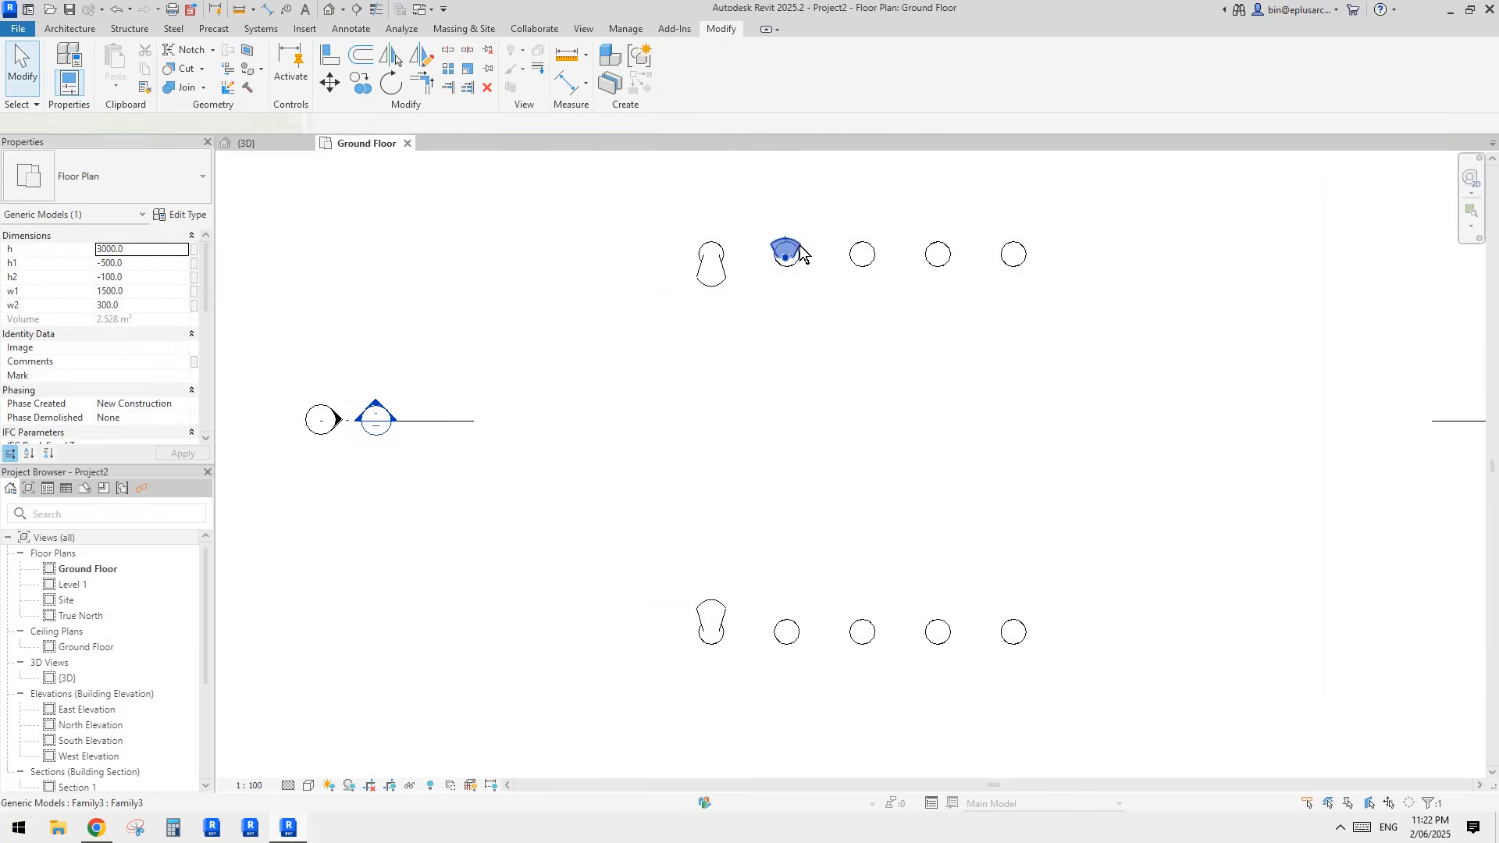
{"action": "key", "text": "Delete"}
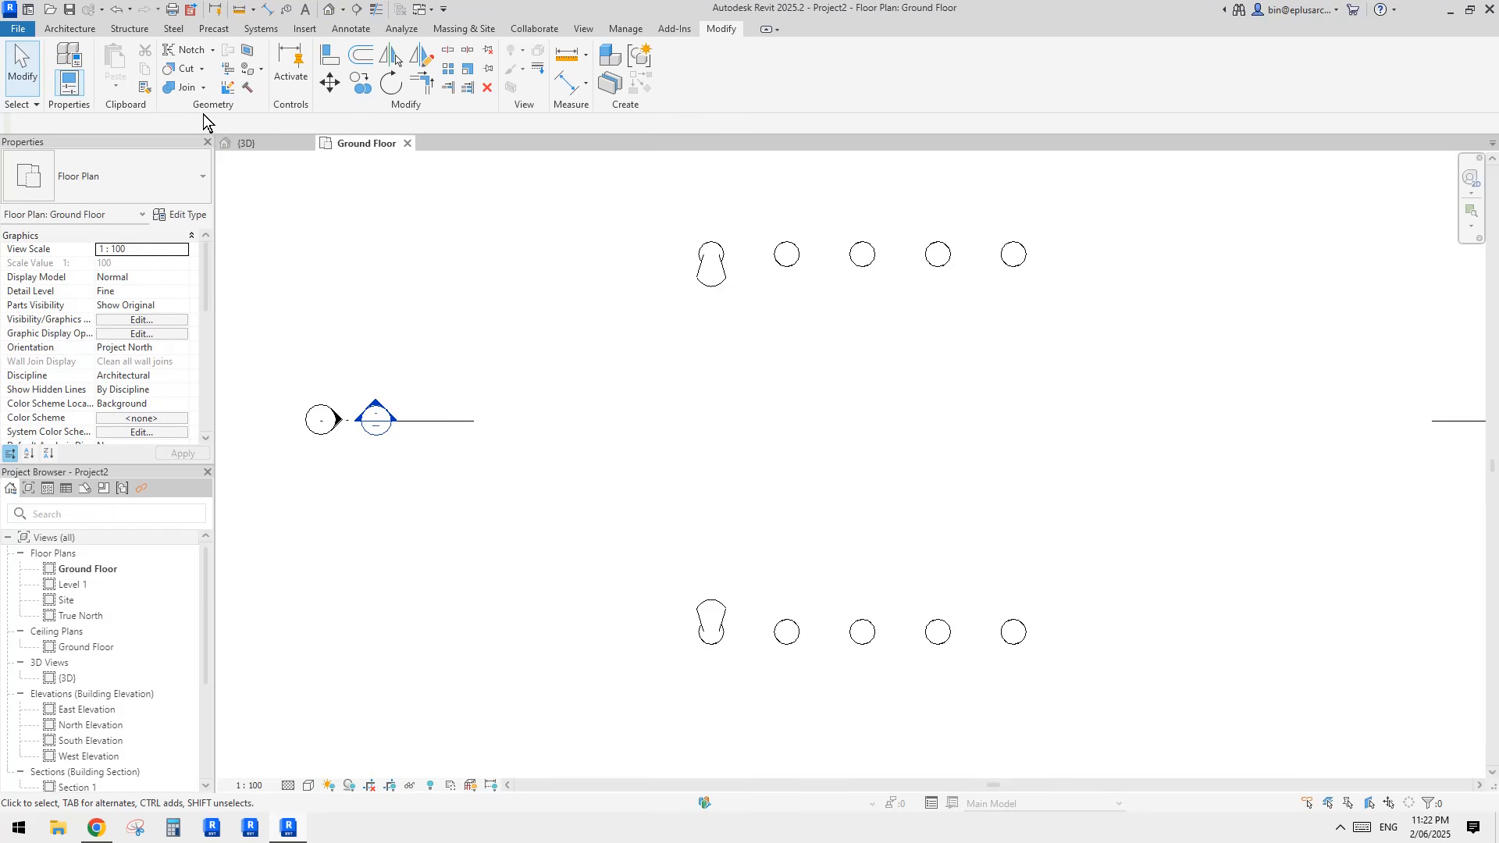
Step: Create a similar Family3 shell spanning the second pair of cylinders, from the upper row to the lower row
{"action": "left_click", "coordinate": [714, 275]}
{"action": "key", "text": "c"}
{"action": "key", "text": "s"}
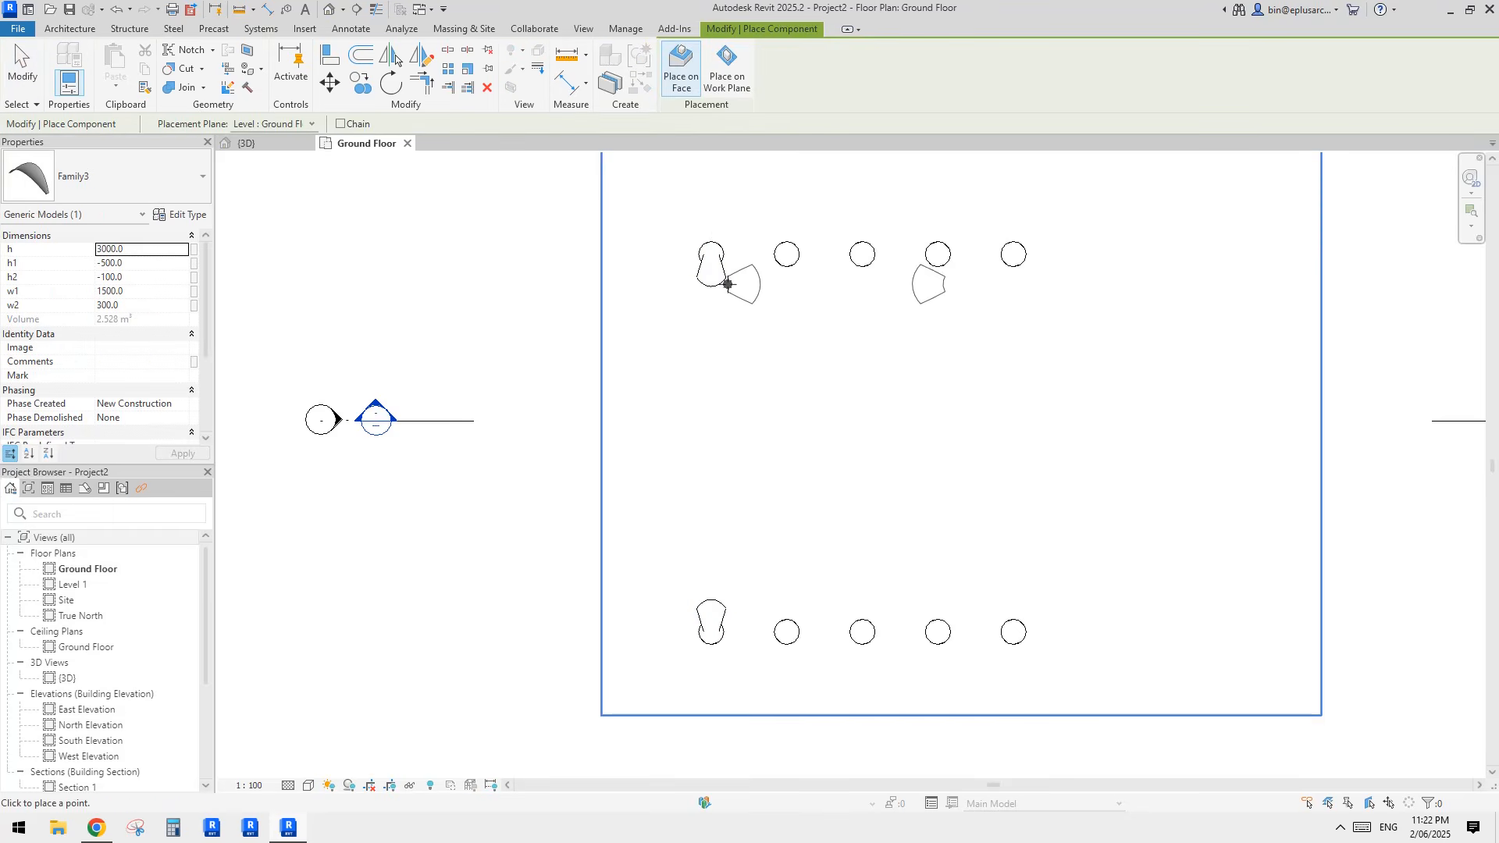
{"action": "middle_click_drag", "start_coordinate": [925, 295], "coordinate": [905, 299]}
{"action": "left_click", "coordinate": [766, 258]}
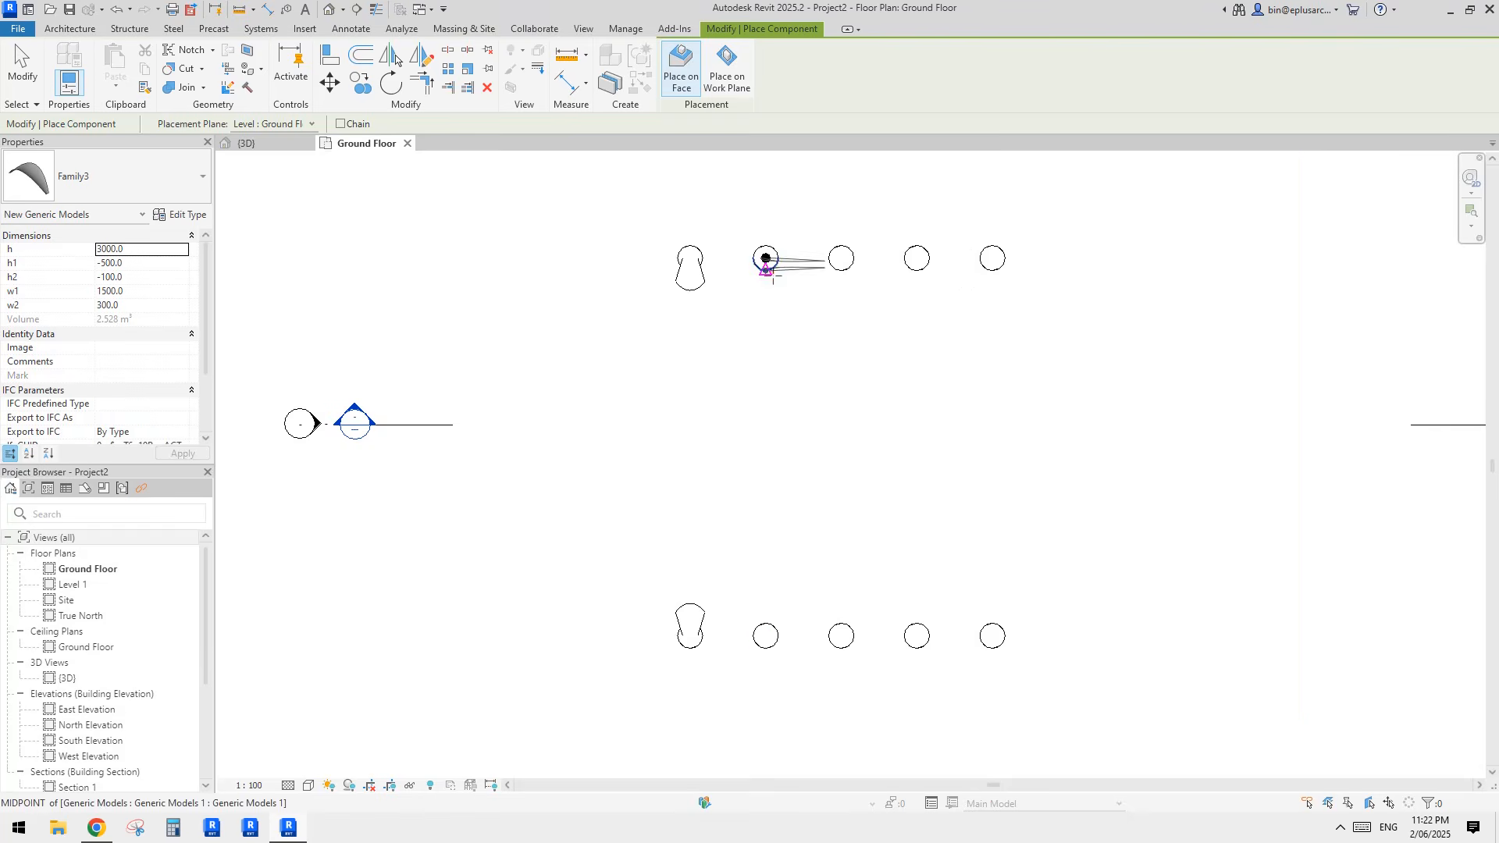
{"action": "left_click", "coordinate": [777, 624]}
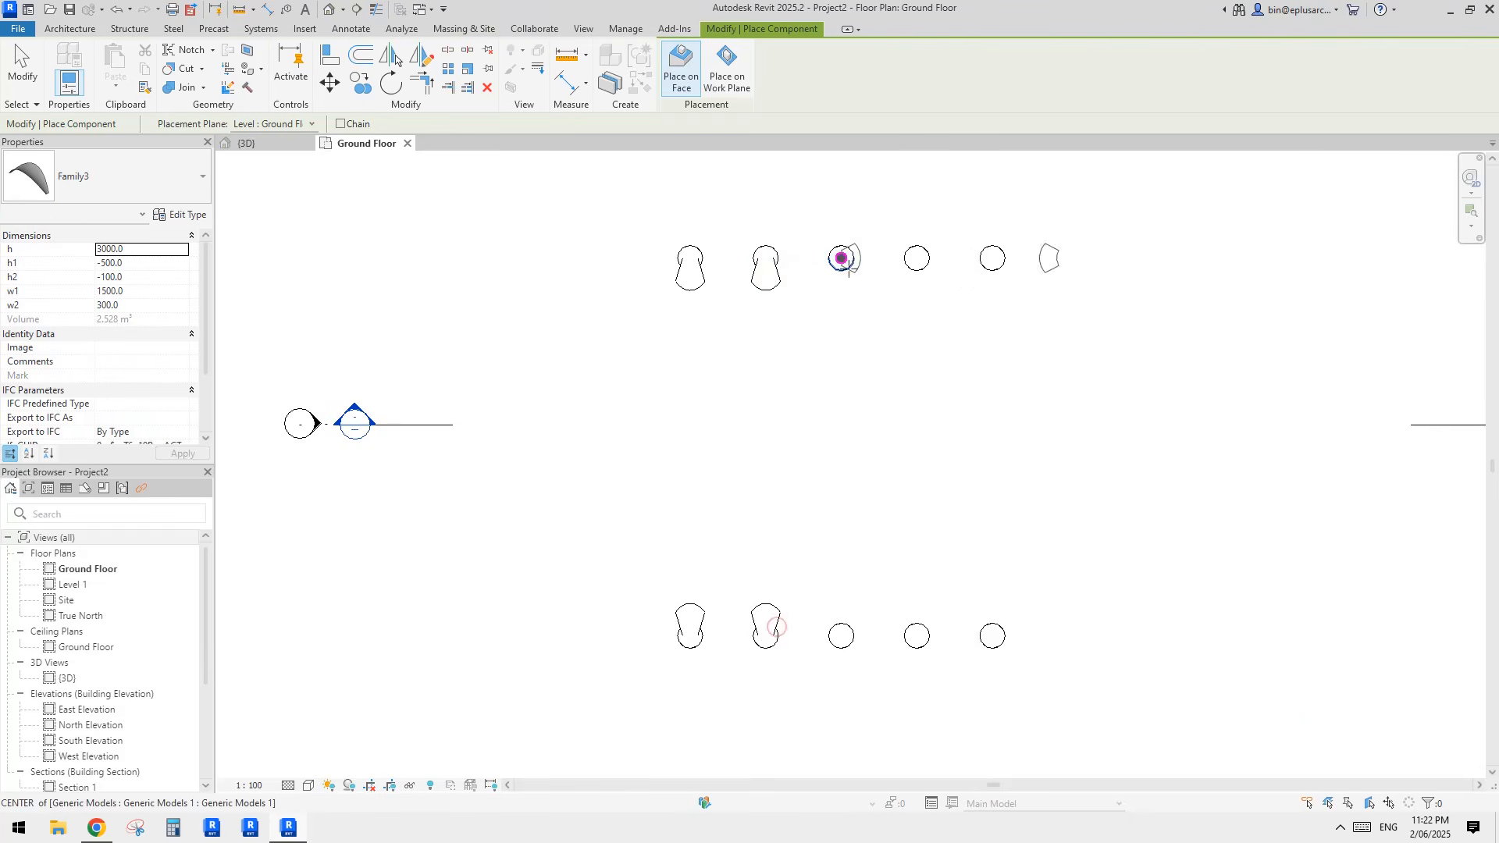
Step: Place a third shell between the centres of the middle upper and middle lower cylinders
{"action": "left_click", "coordinate": [841, 257]}
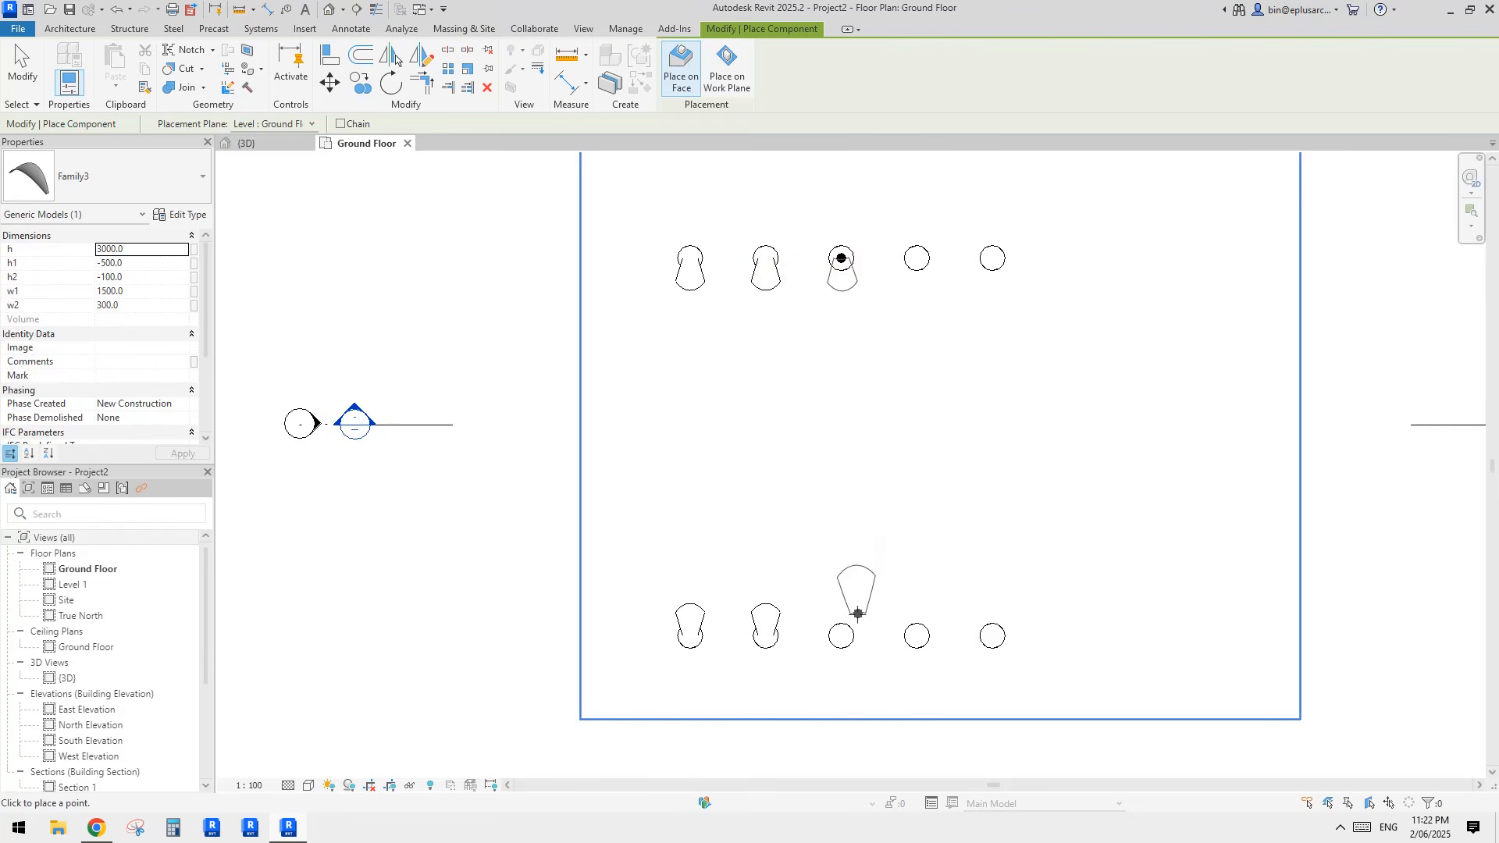
{"action": "left_click", "coordinate": [840, 635]}
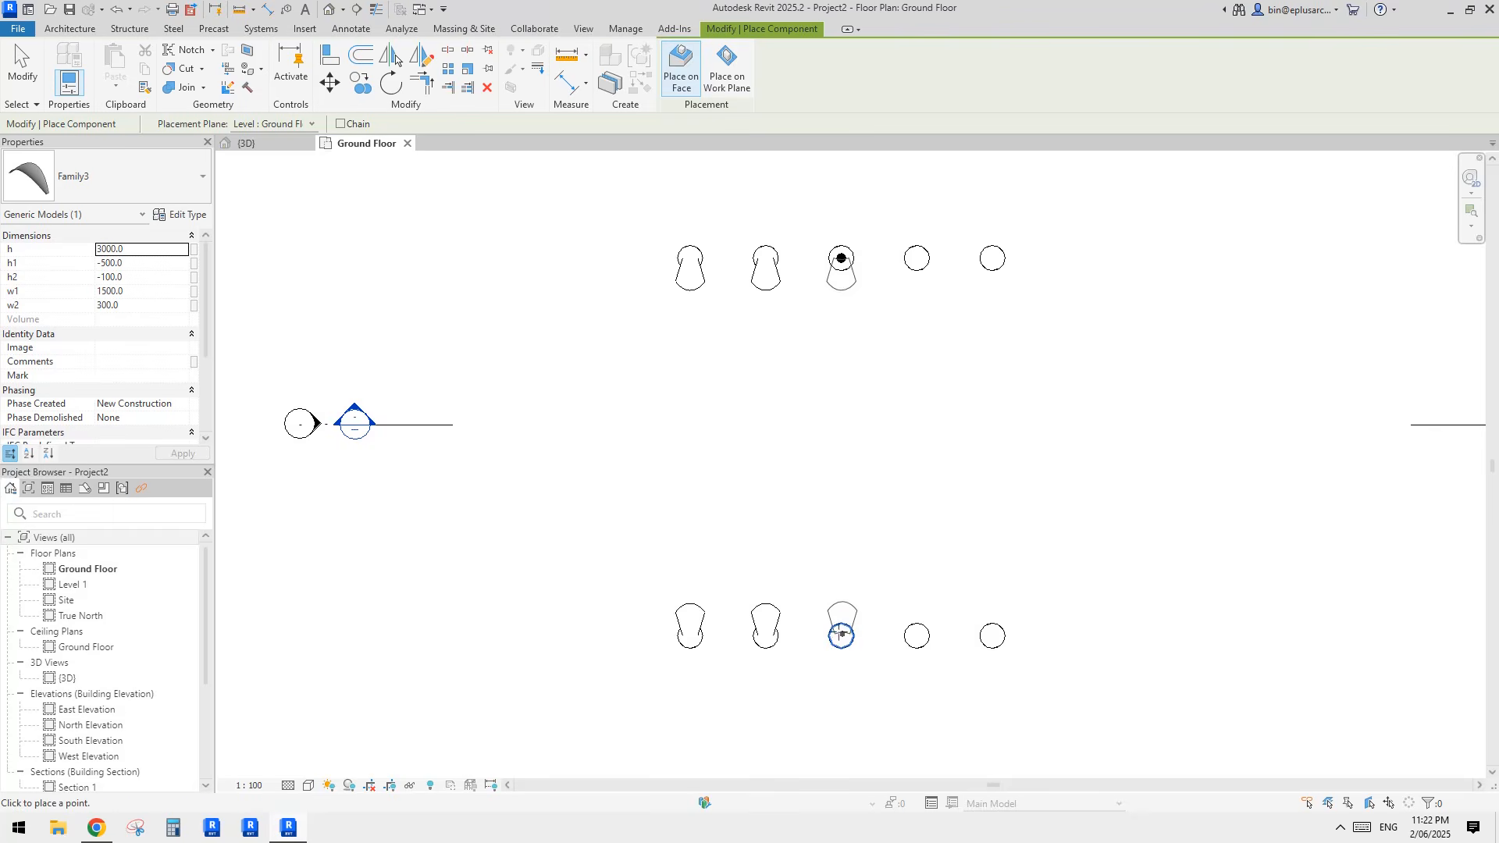
{"action": "scroll", "coordinate": [841, 636], "scroll_direction": "up", "scroll_amount": 2}
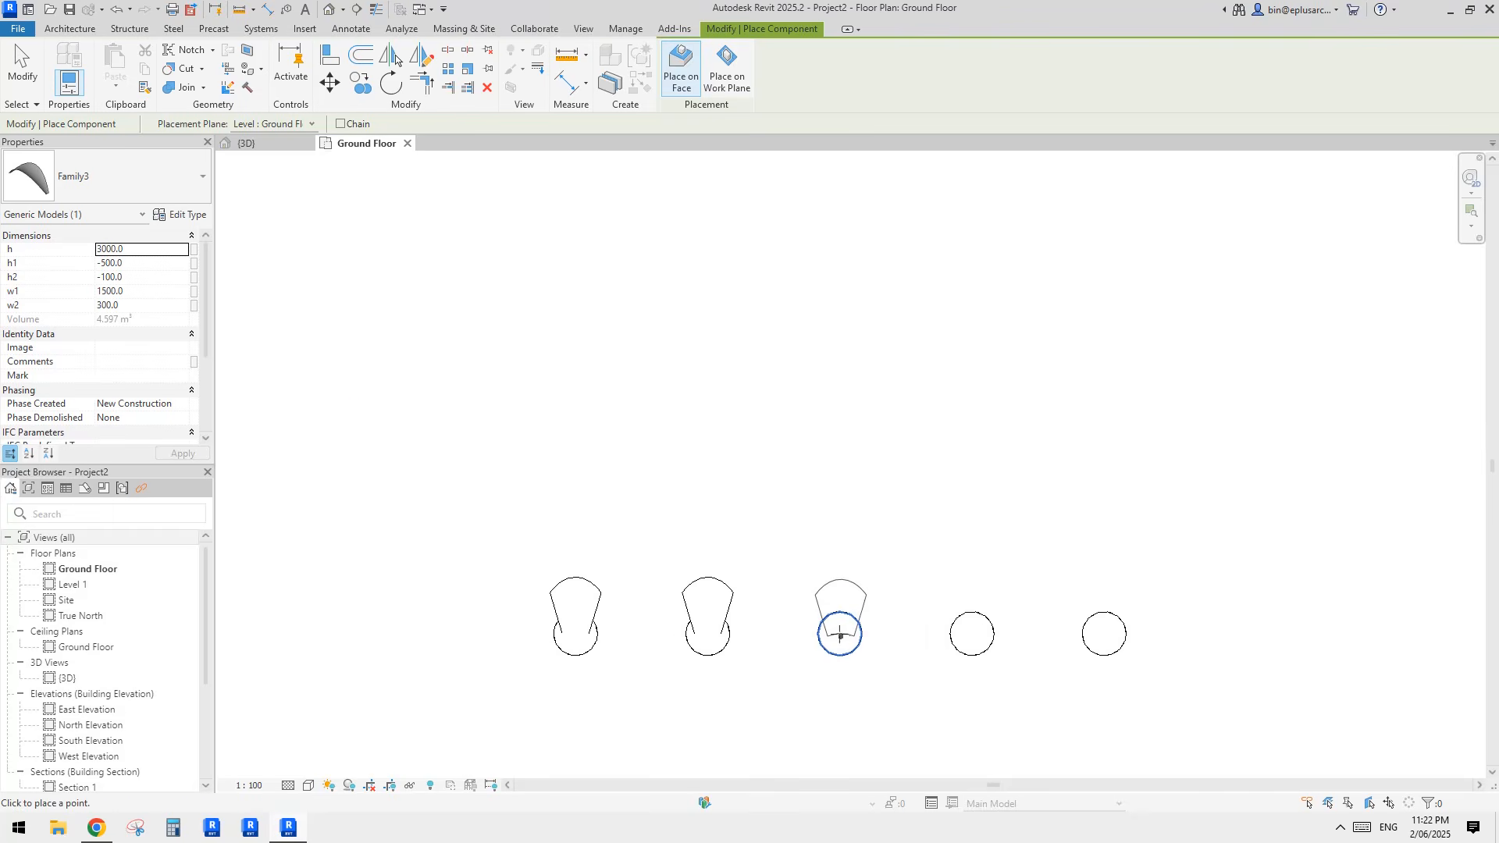
{"action": "scroll", "coordinate": [839, 636], "scroll_direction": "up", "scroll_amount": 2}
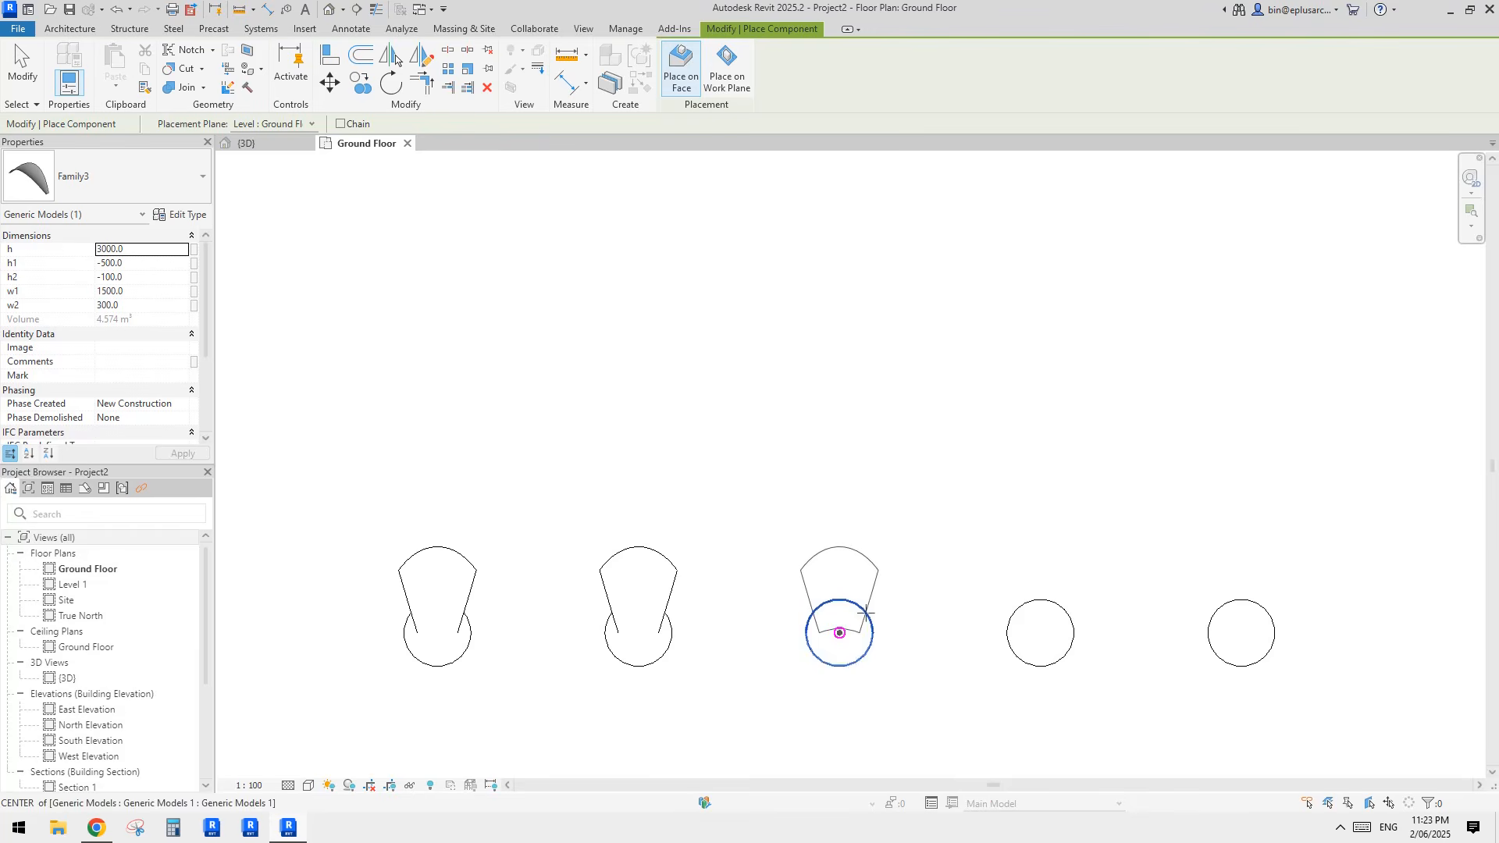
{"action": "left_click", "coordinate": [839, 632]}
Step: Place a fourth shell from the centre of the fourth lower cylinder to the centre of the fourth upper cylinder
{"action": "scroll", "coordinate": [1072, 569], "scroll_direction": "down", "scroll_amount": 2}
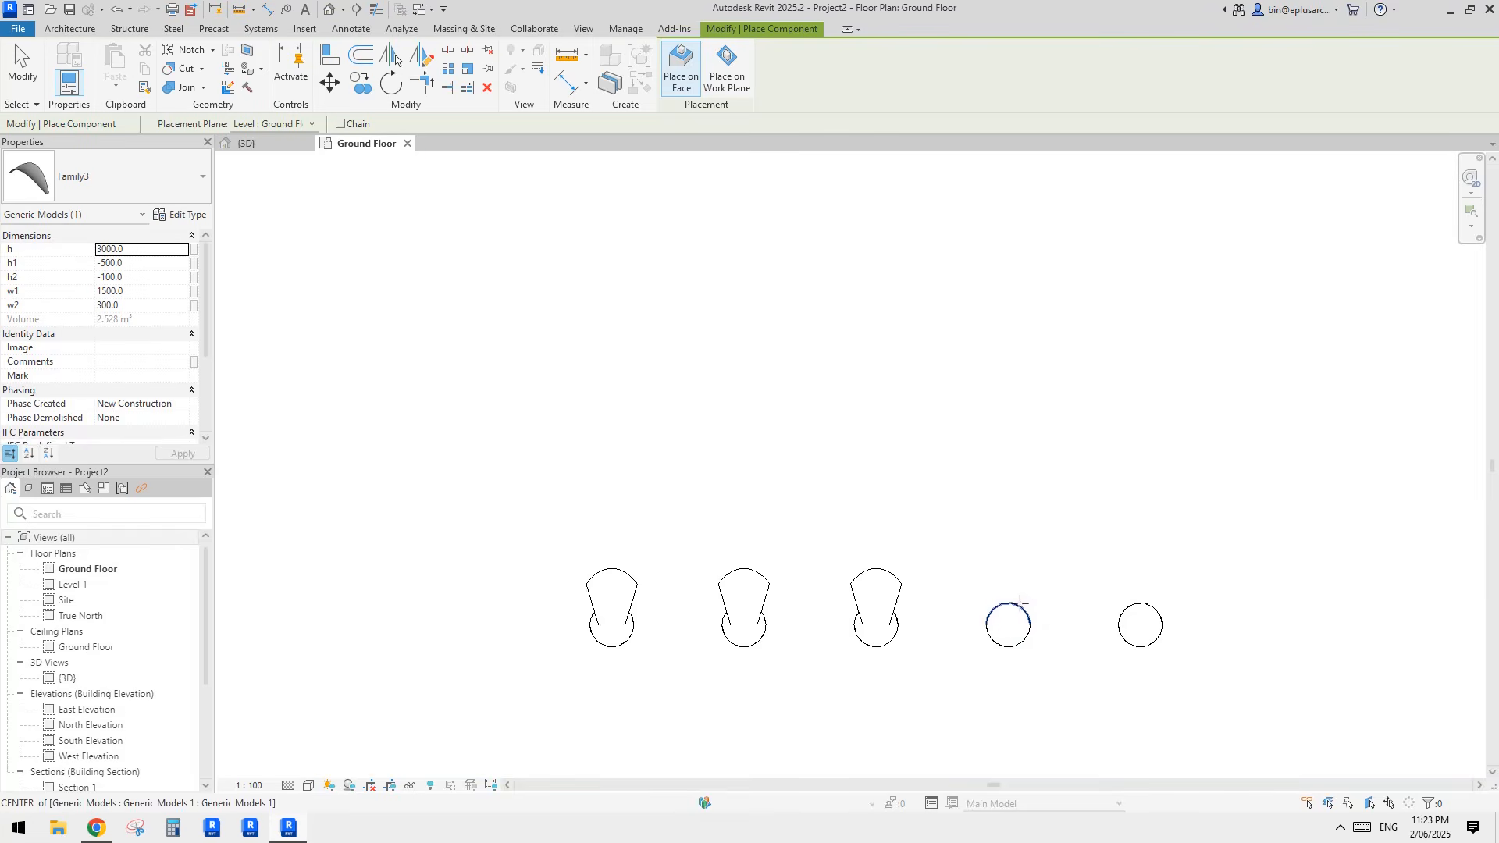
{"action": "left_click", "coordinate": [1019, 604]}
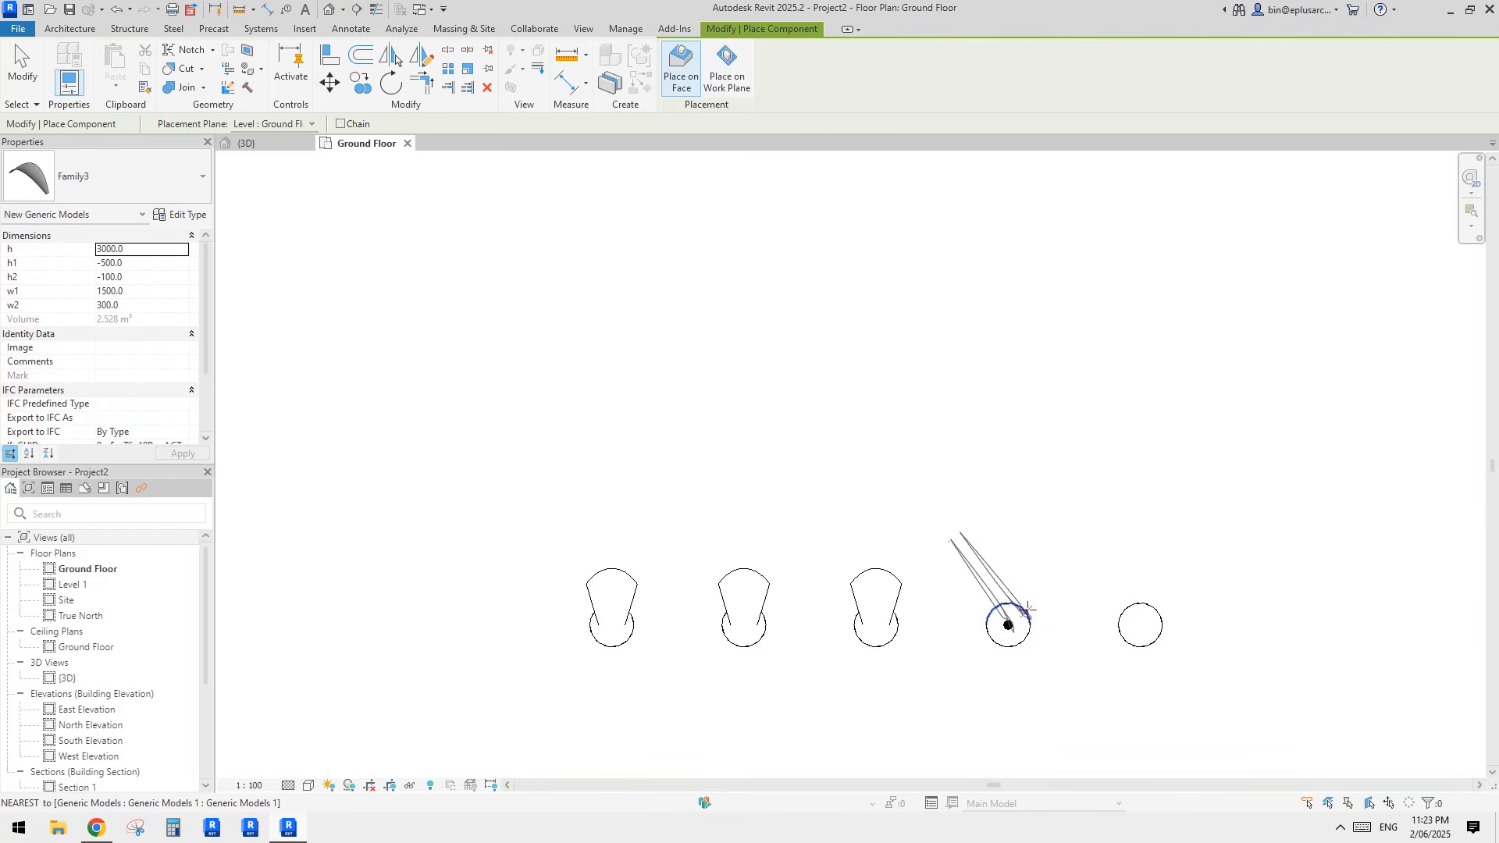
{"action": "left_click", "coordinate": [1027, 606]}
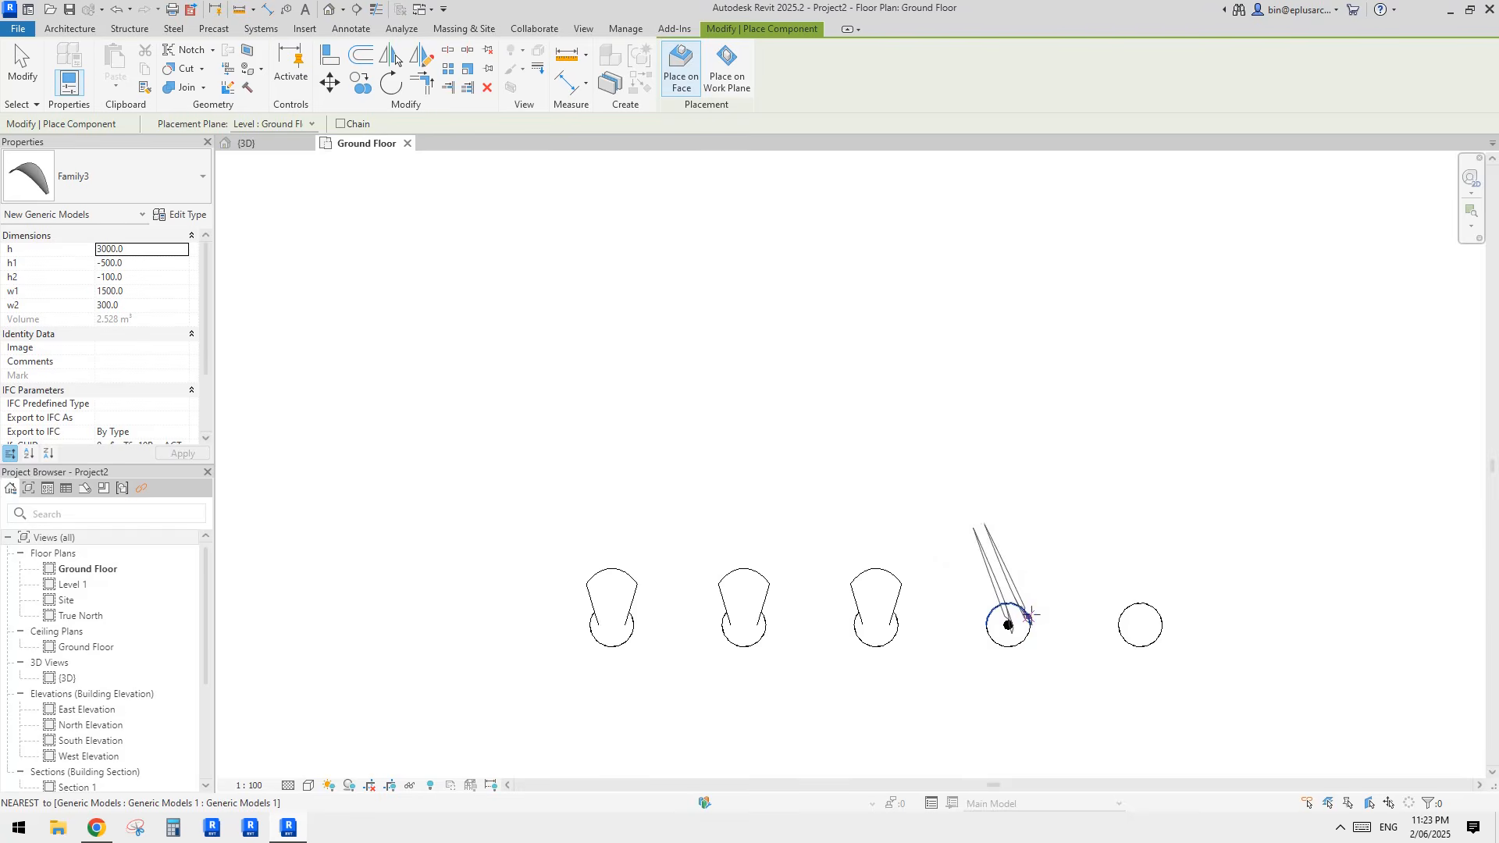
{"action": "left_click", "coordinate": [1018, 606]}
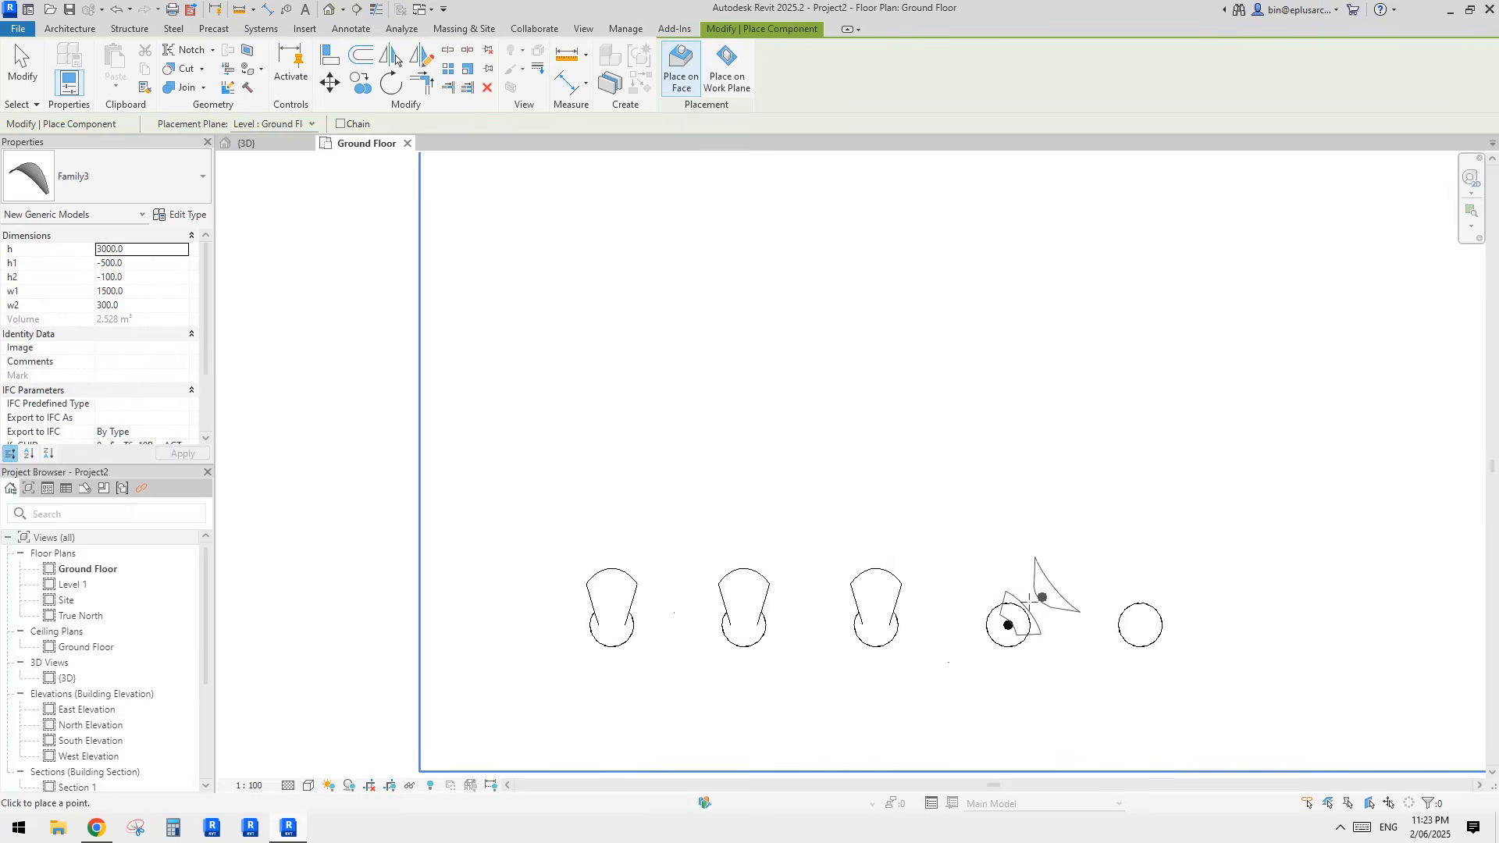
{"action": "middle_click_drag", "start_coordinate": [1040, 596], "coordinate": [970, 627]}
{"action": "scroll", "coordinate": [968, 630], "scroll_direction": "down", "scroll_amount": 1}
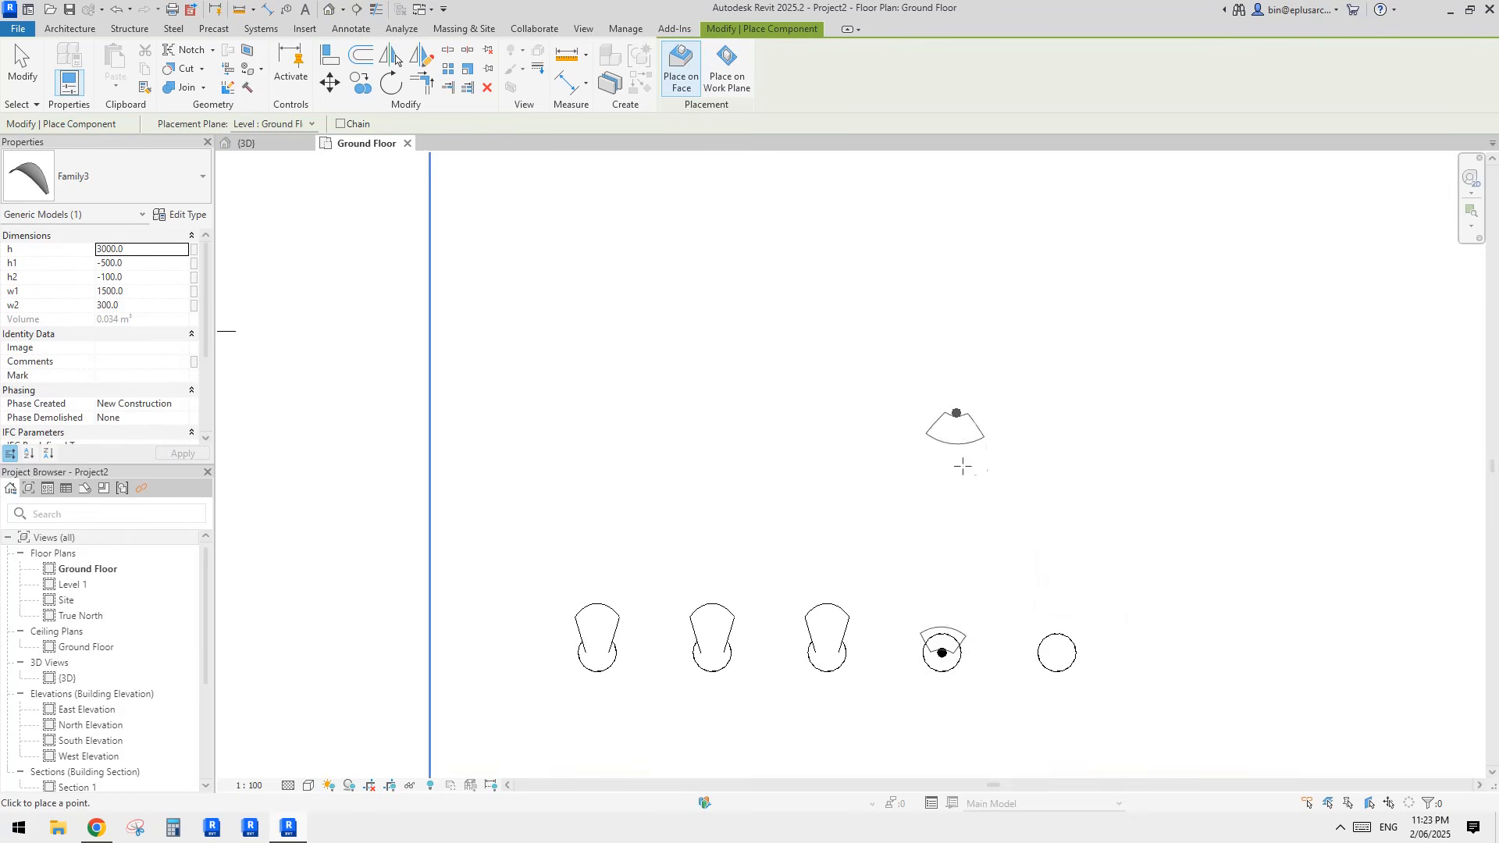
{"action": "scroll", "coordinate": [955, 488], "scroll_direction": "down", "scroll_amount": 1}
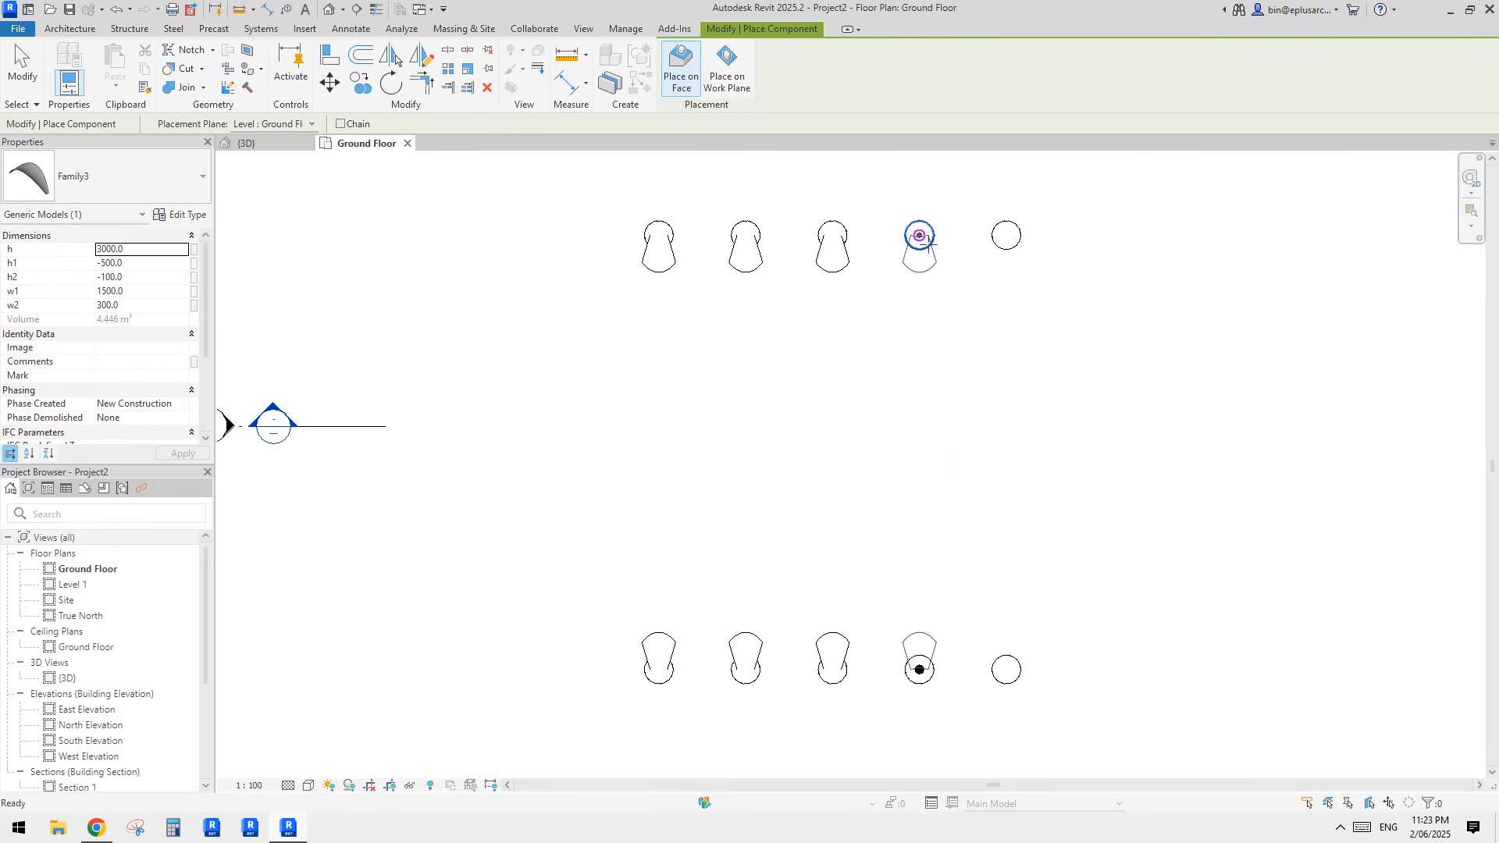
{"action": "left_click", "coordinate": [920, 235]}
Step: Place a fifth shell across the last pair of cylinders and finish placing components
{"action": "left_click", "coordinate": [1006, 235]}
{"action": "left_click", "coordinate": [1006, 669]}
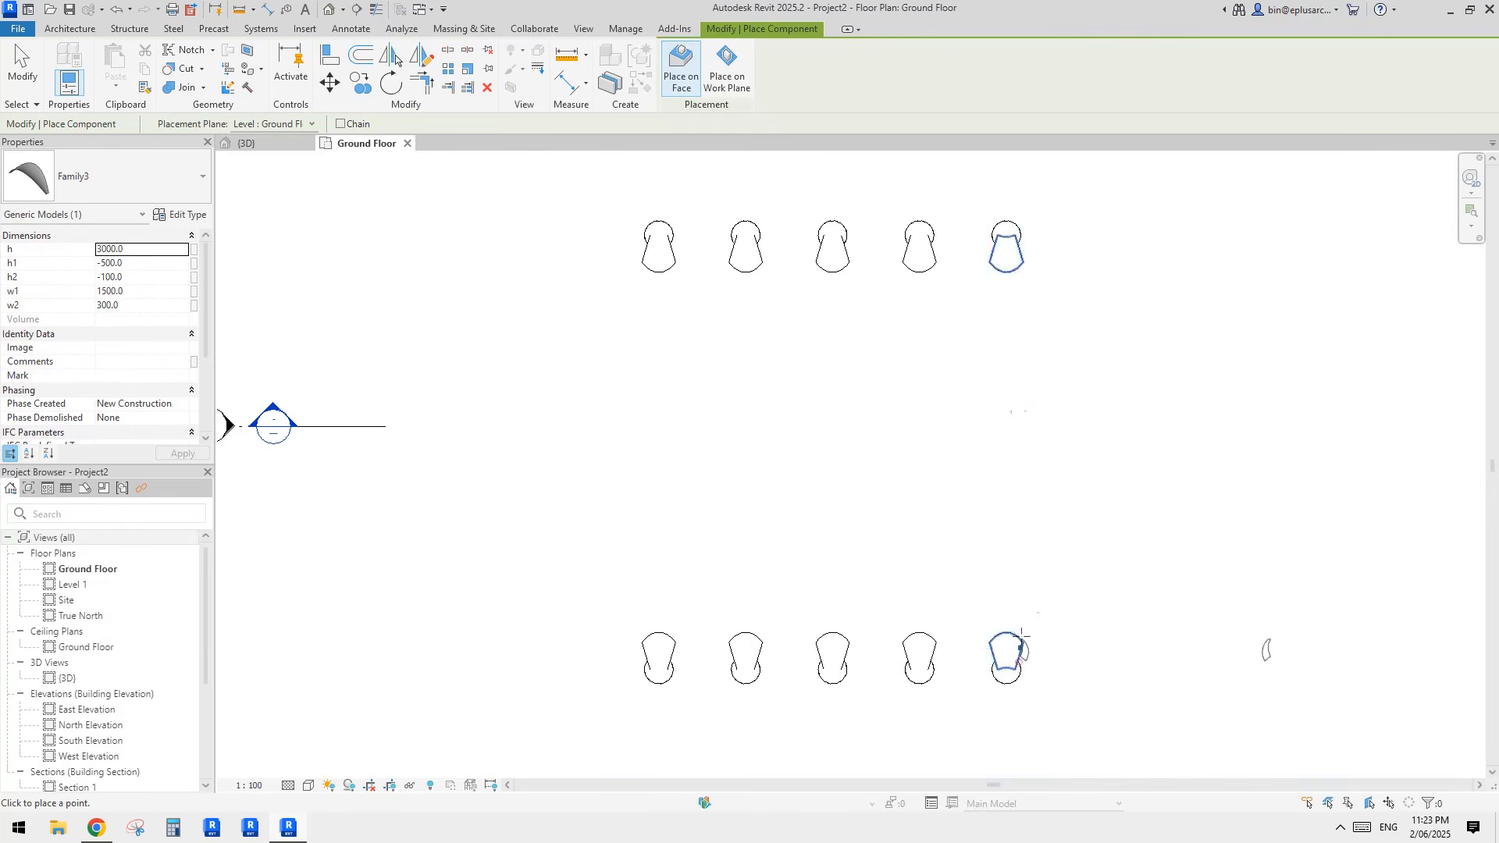
{"action": "key", "text": "Escape"}
Step: In the default 3D view, set w1 of the first shell in the row to 2000
{"action": "left_click", "coordinate": [326, 11]}
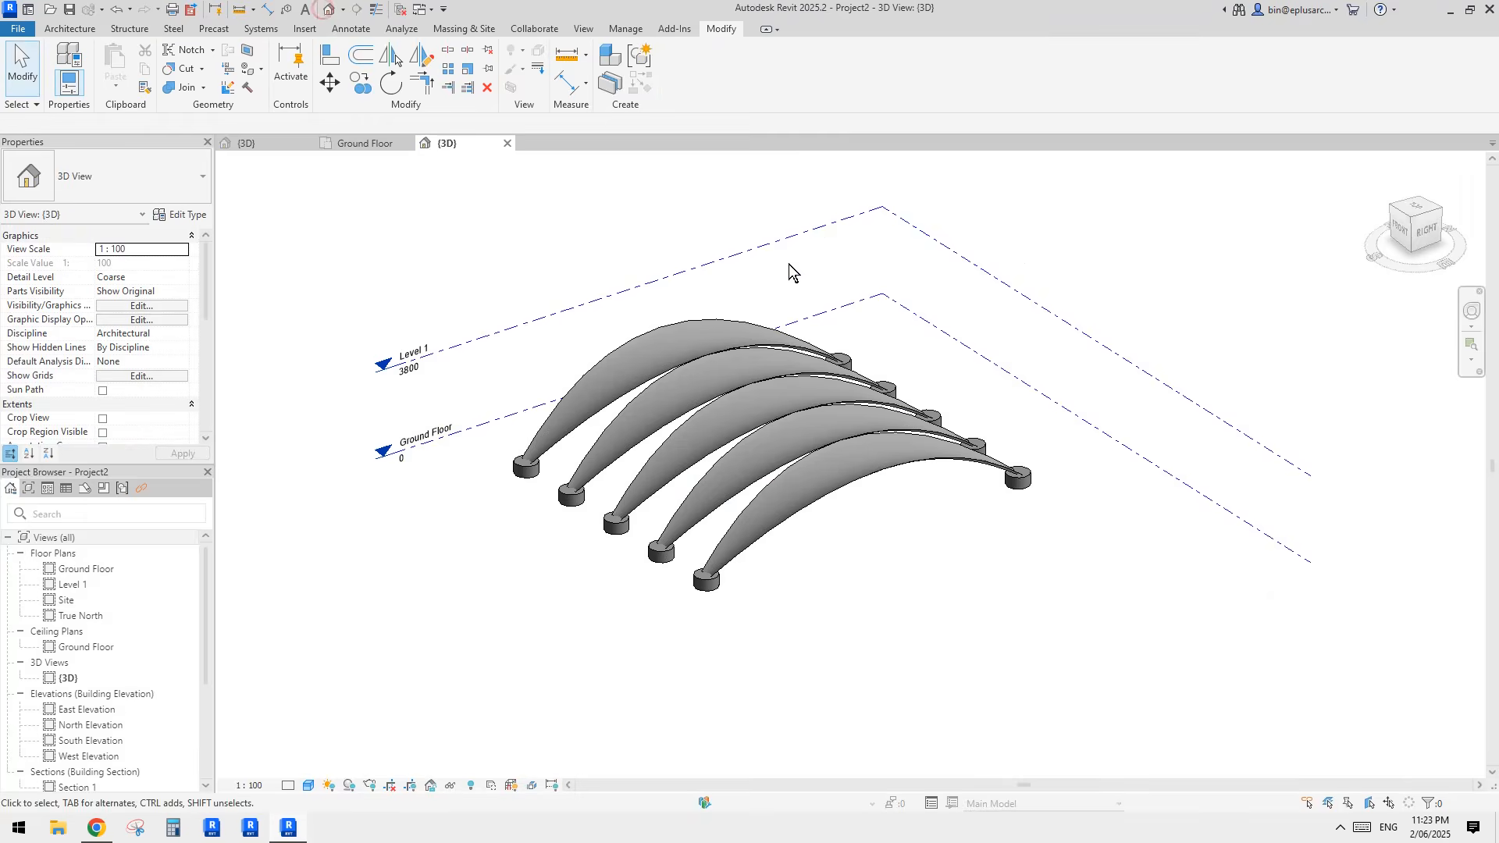
{"action": "scroll", "coordinate": [881, 502], "scroll_direction": "up", "scroll_amount": 2}
{"action": "middle_click_drag", "start_coordinate": [884, 492], "coordinate": [582, 508], "text": "shift"}
{"action": "left_click", "coordinate": [782, 512]}
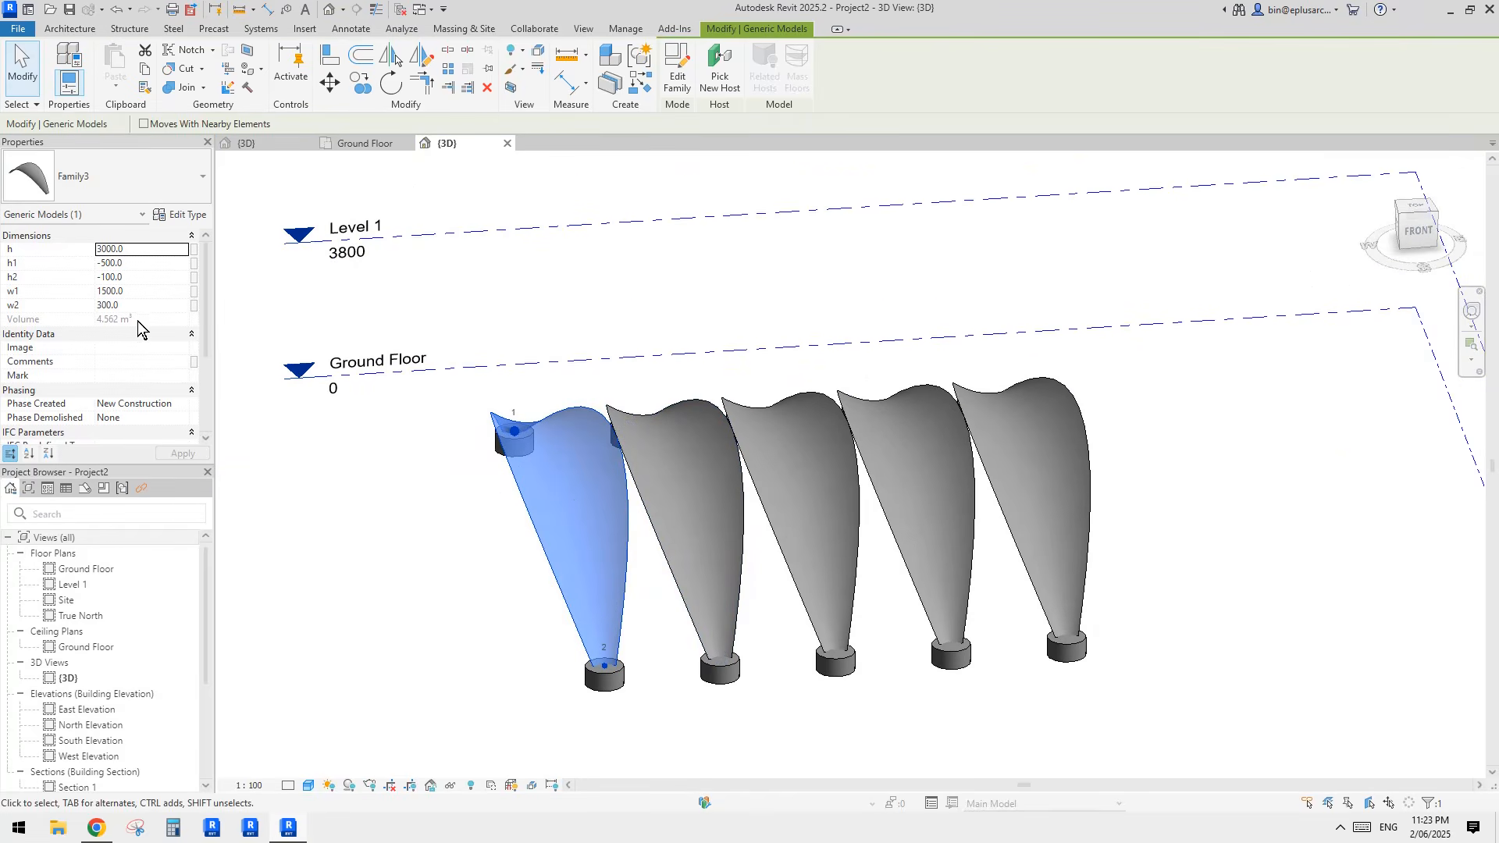
{"action": "left_click", "coordinate": [143, 292]}
{"action": "type", "text": "200"}
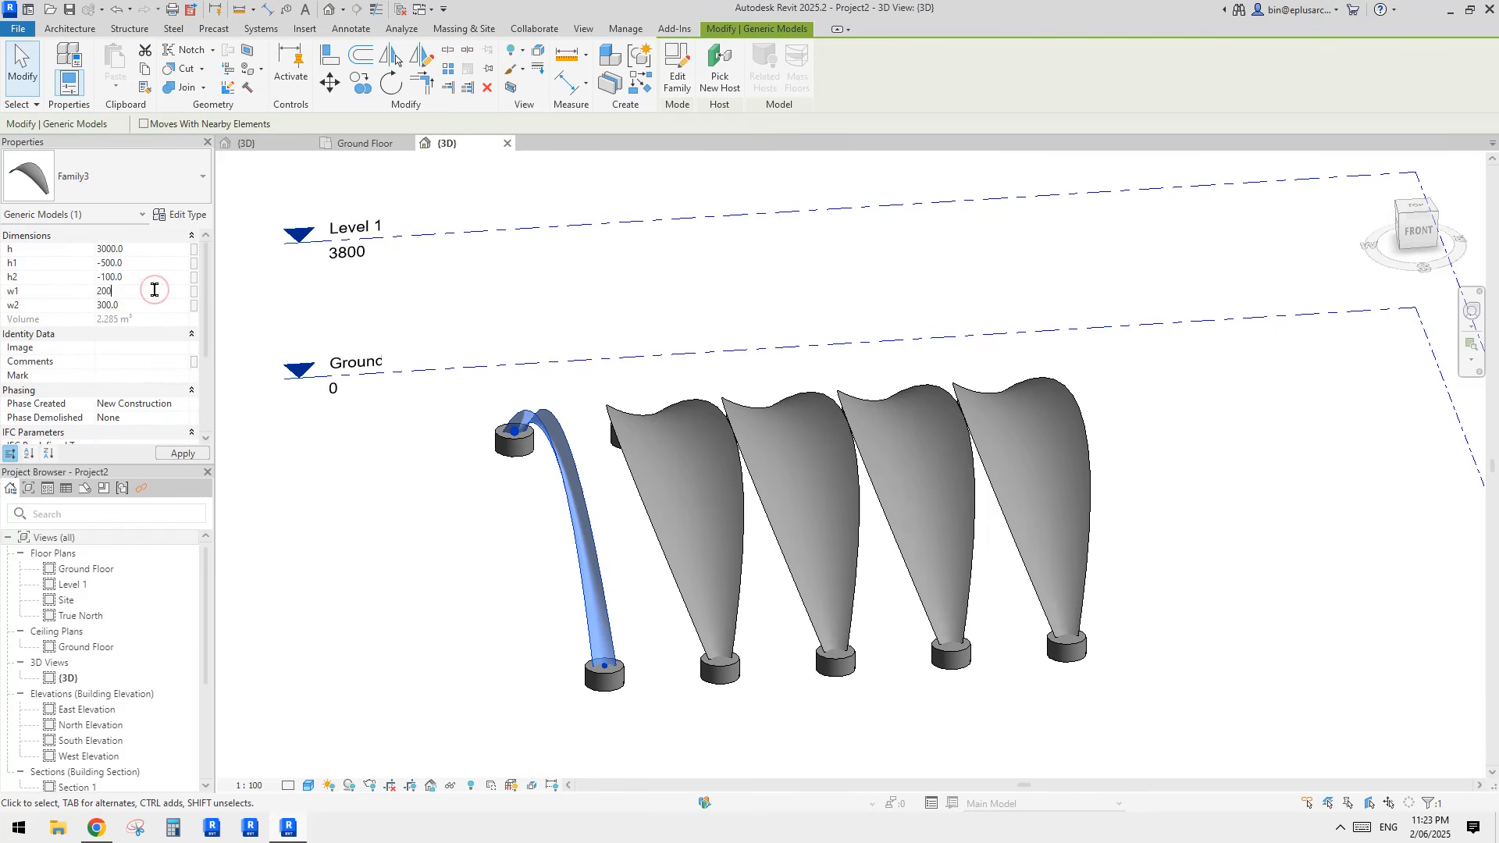
{"action": "type", "text": "0"}
{"action": "left_click", "coordinate": [945, 309]}
Step: Set w1 of the fifth shell at the opposite end of the row to 2000
{"action": "left_click", "coordinate": [1042, 444]}
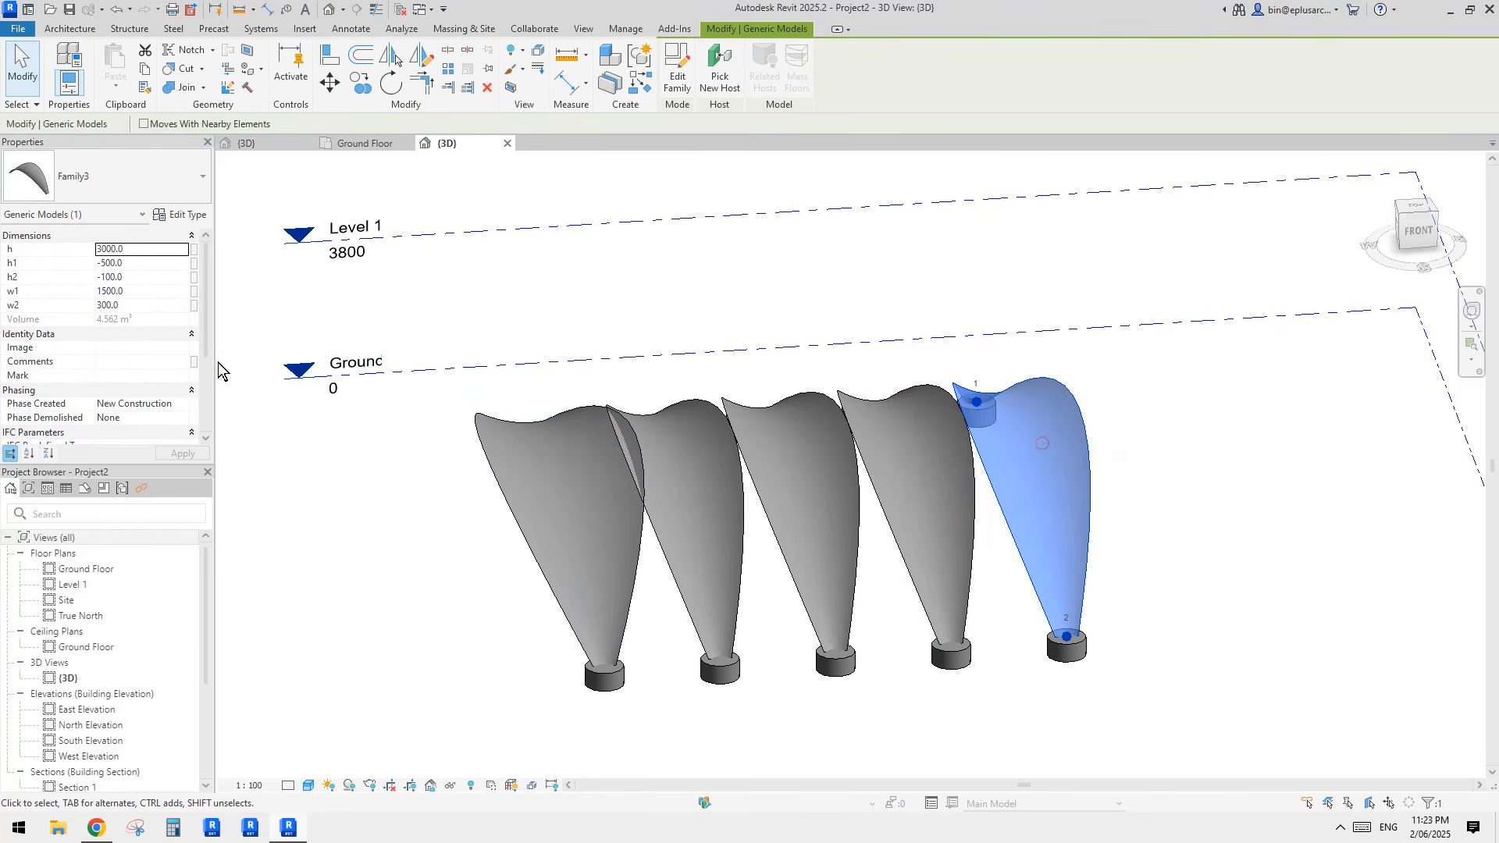
{"action": "left_click", "coordinate": [153, 291]}
{"action": "type", "text": "2000"}
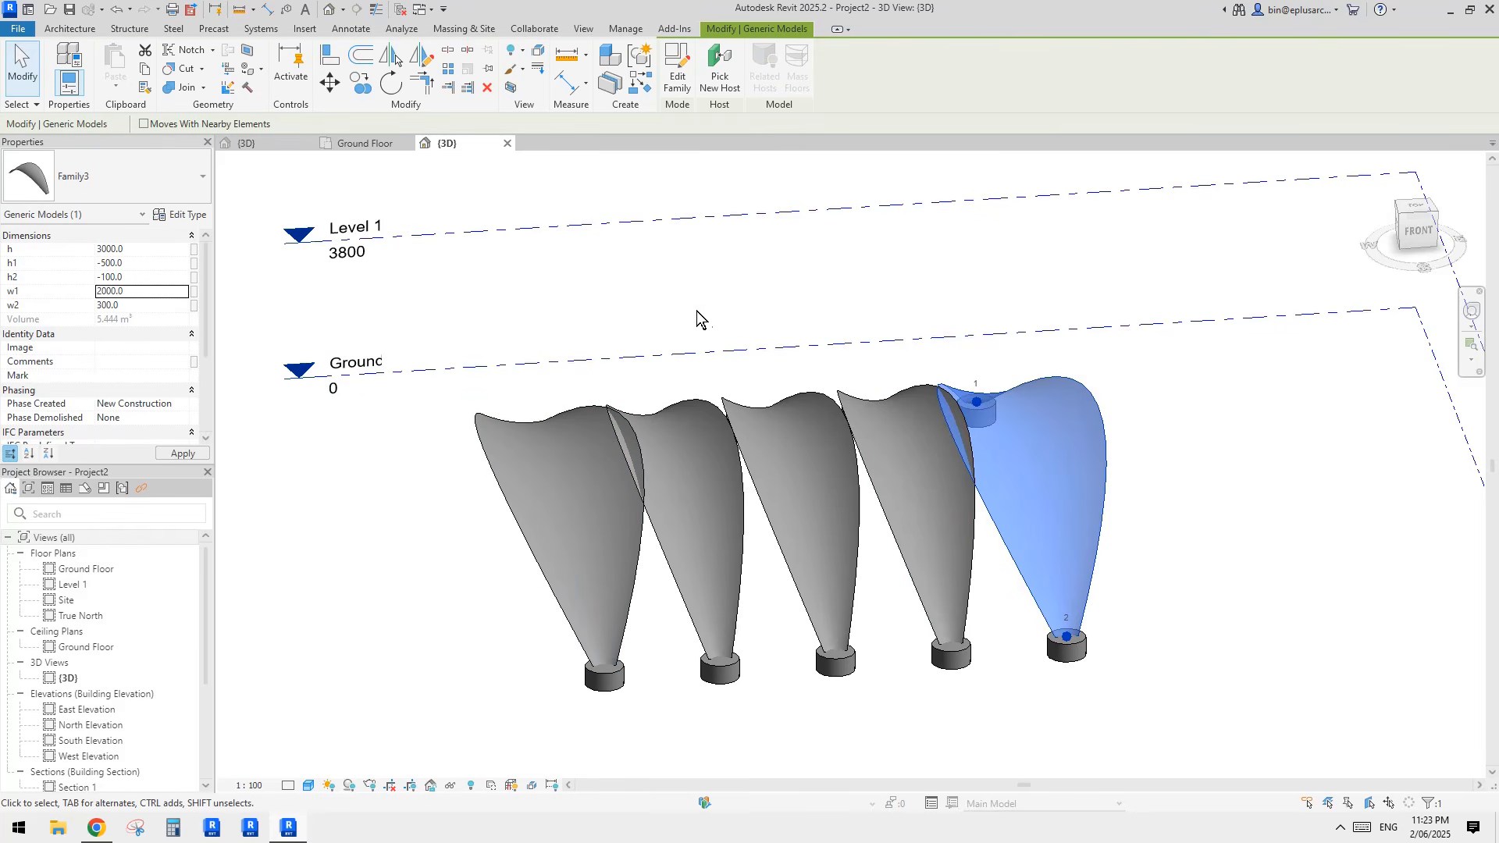
Step: Set the second shell's w1 to 3000 and its h to 4000
{"action": "left_click", "coordinate": [706, 471]}
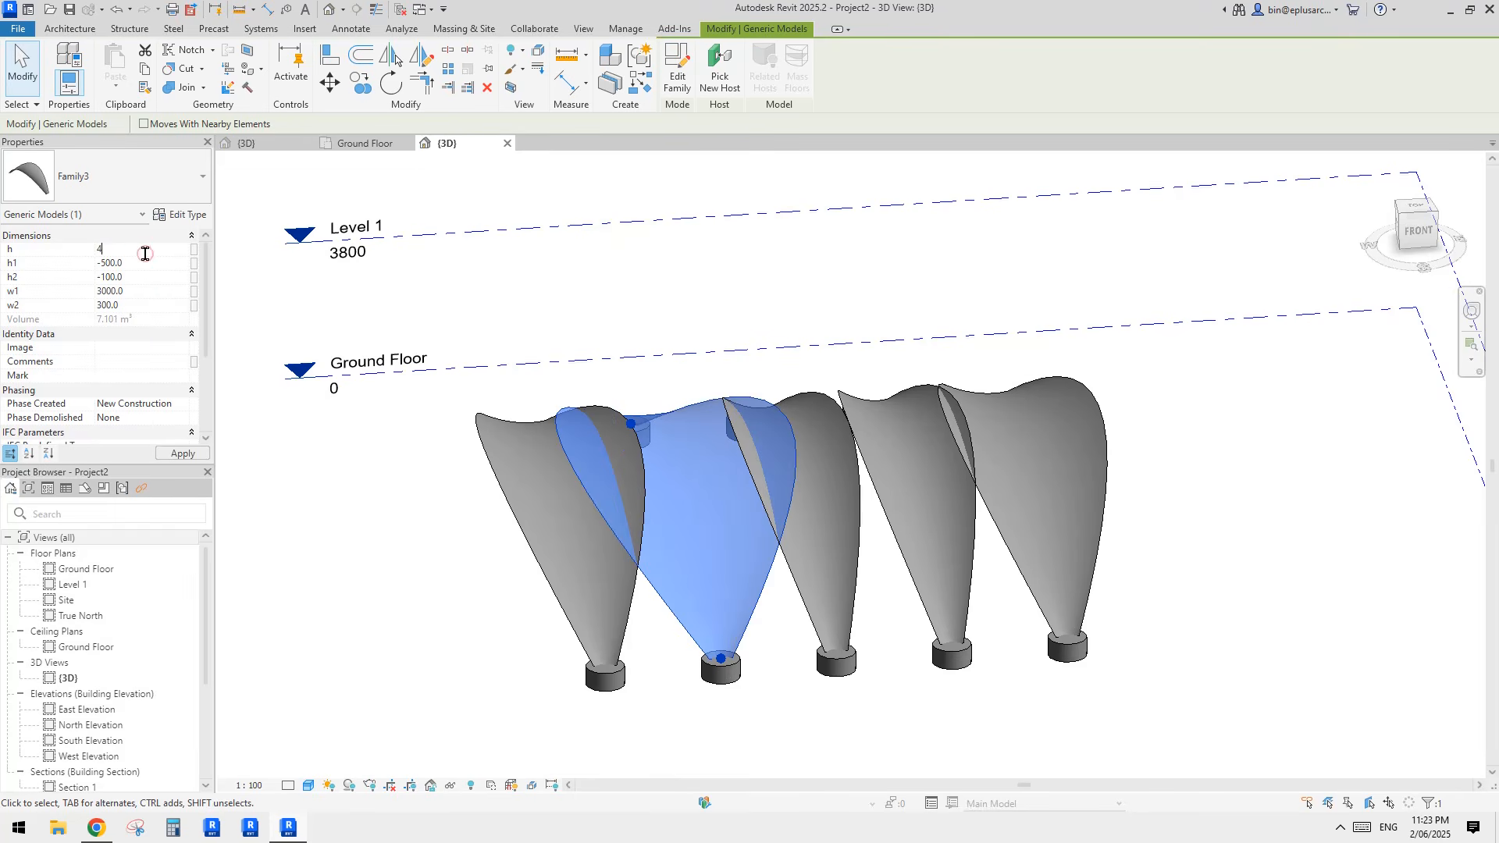
{"action": "left_click", "coordinate": [718, 320]}
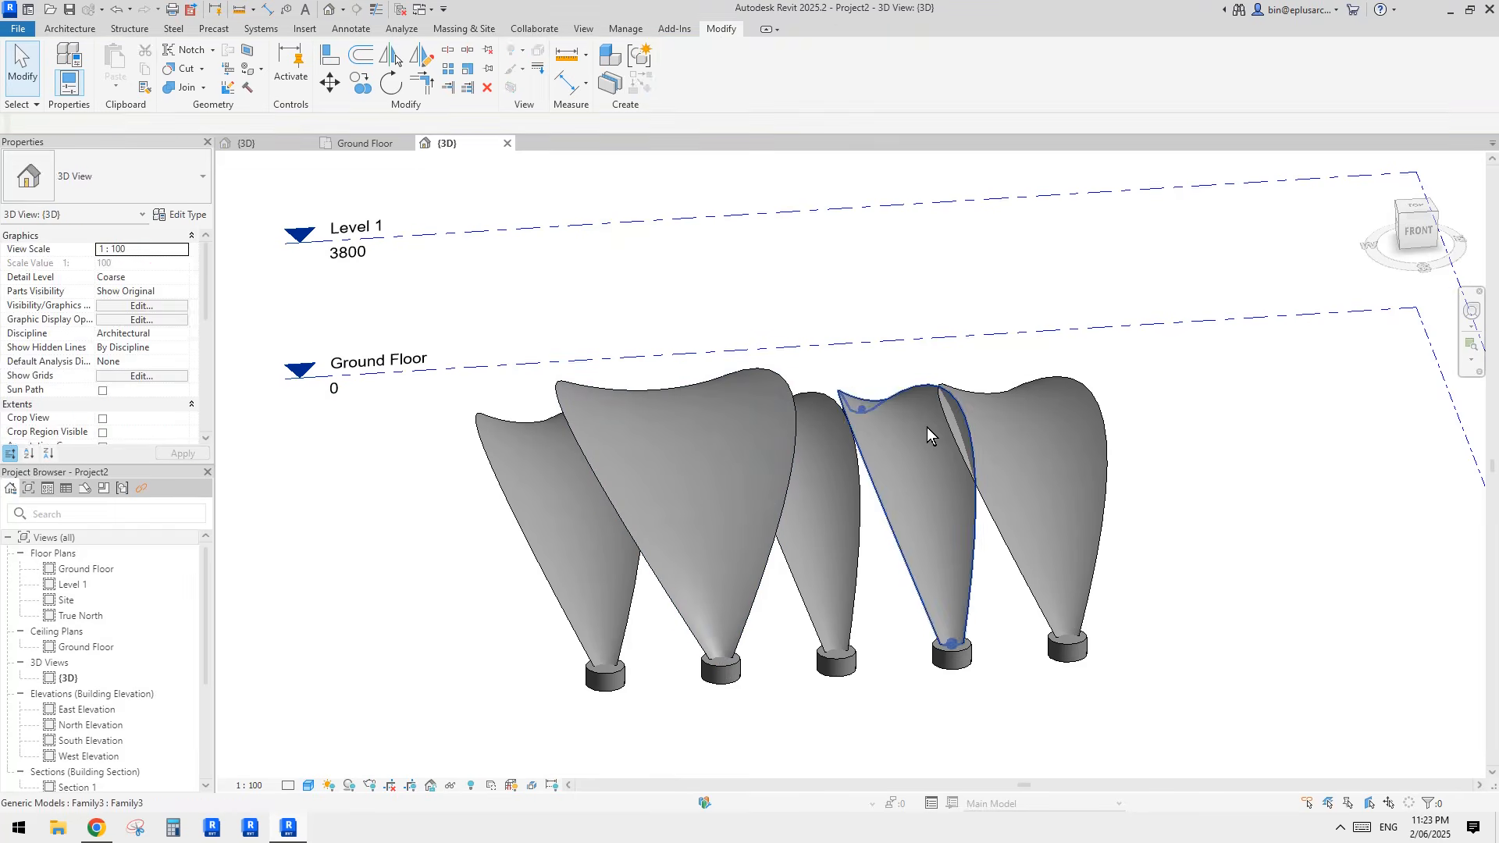
Step: Compare the dimension parameters of the fourth, second and first shells in a front-facing 3D view
{"action": "left_click", "coordinate": [926, 427]}
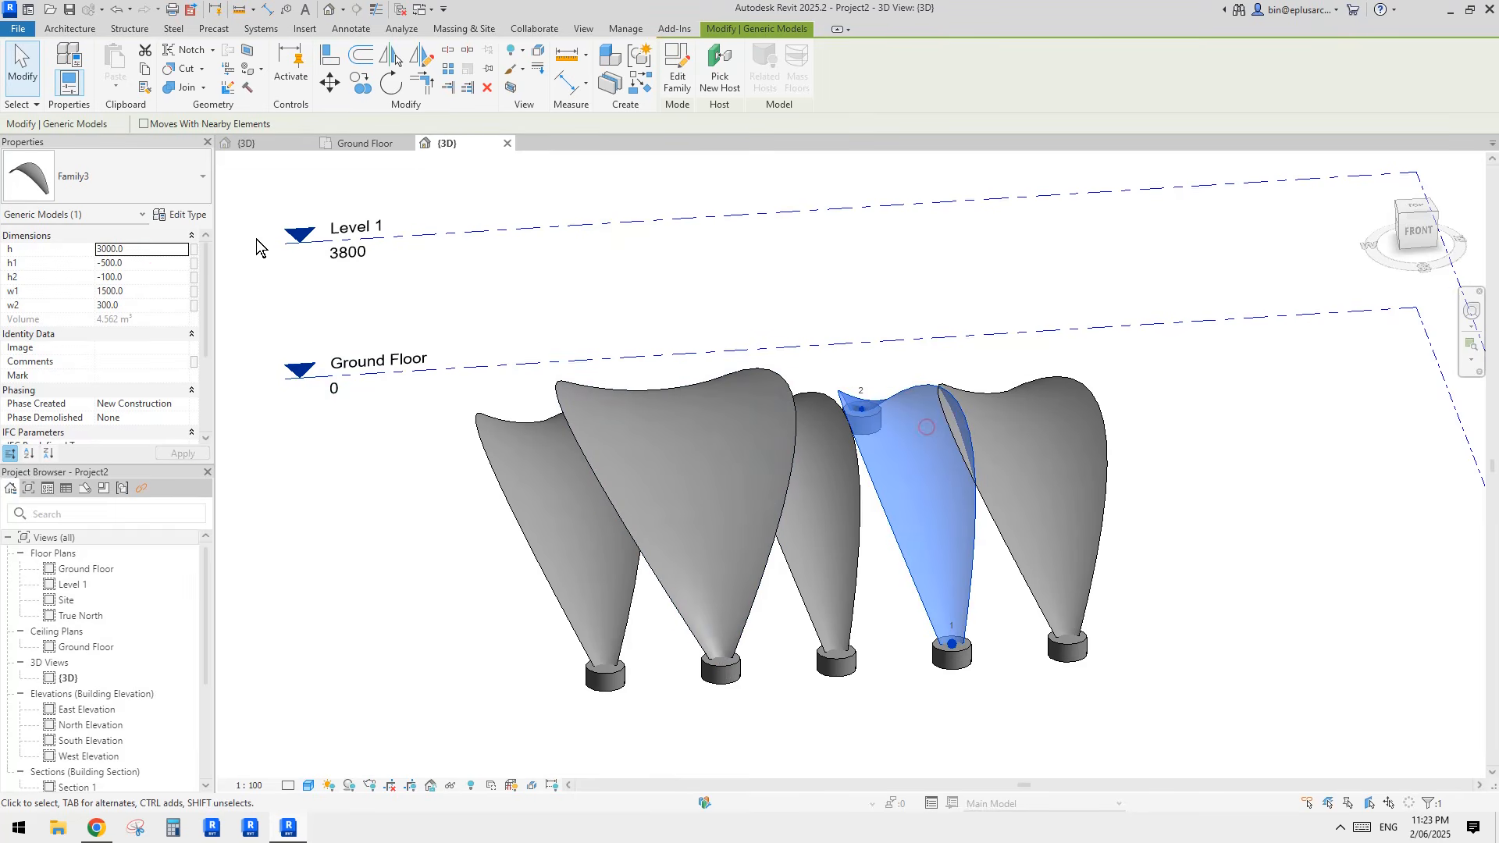
{"action": "left_click", "coordinate": [145, 296]}
{"action": "left_click", "coordinate": [147, 308]}
{"action": "middle_click_drag", "start_coordinate": [709, 370], "coordinate": [662, 372], "text": "shift"}
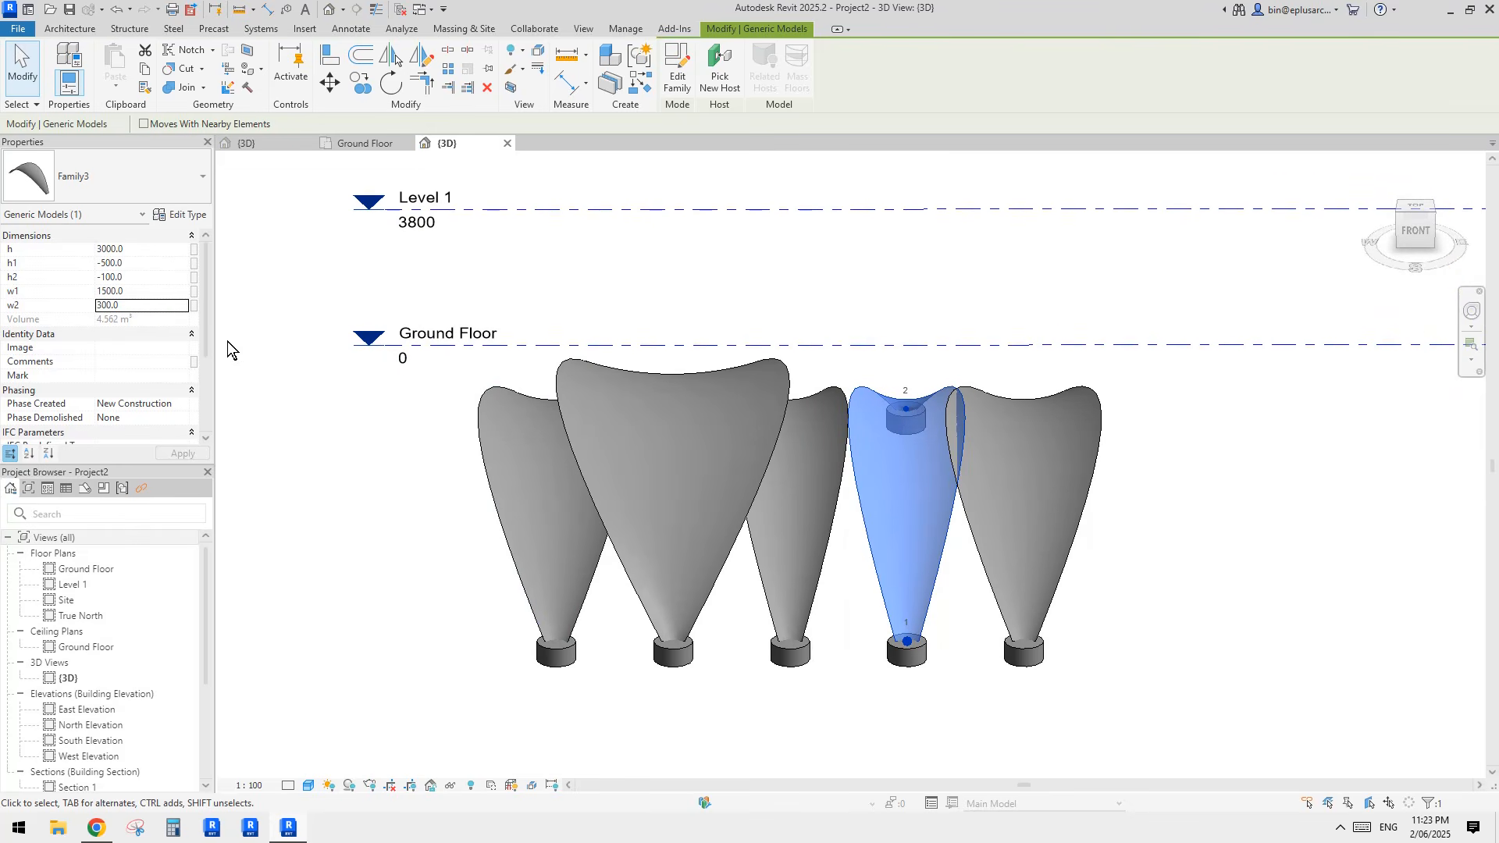
{"action": "left_click", "coordinate": [687, 428]}
{"action": "left_click", "coordinate": [514, 439]}
{"action": "left_click", "coordinate": [695, 455]}
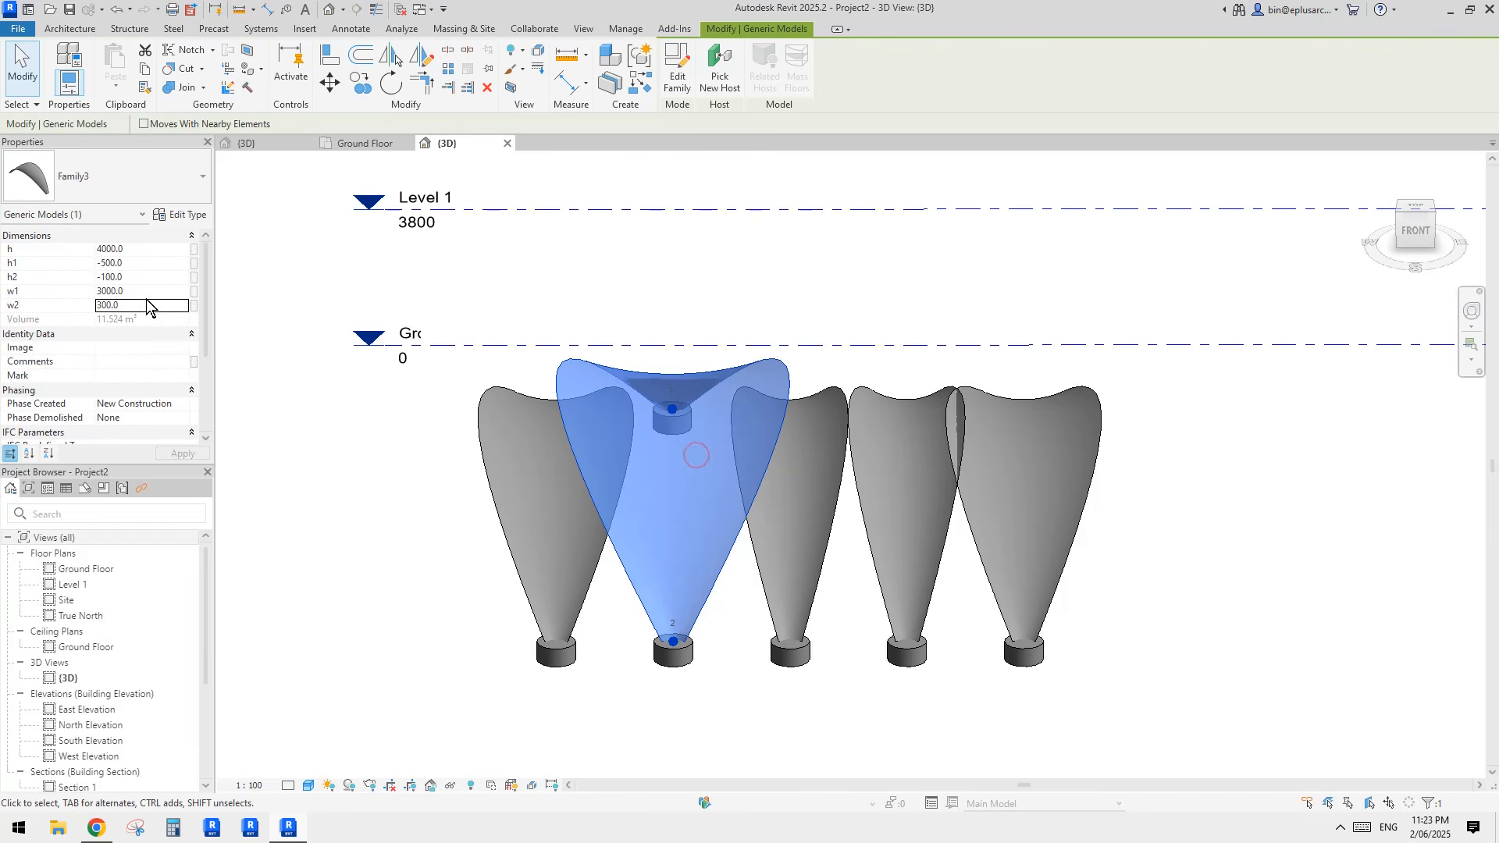
{"action": "left_click", "coordinate": [542, 494]}
Step: Set w1 of the enlarged second shell to 2500
{"action": "left_click", "coordinate": [712, 484]}
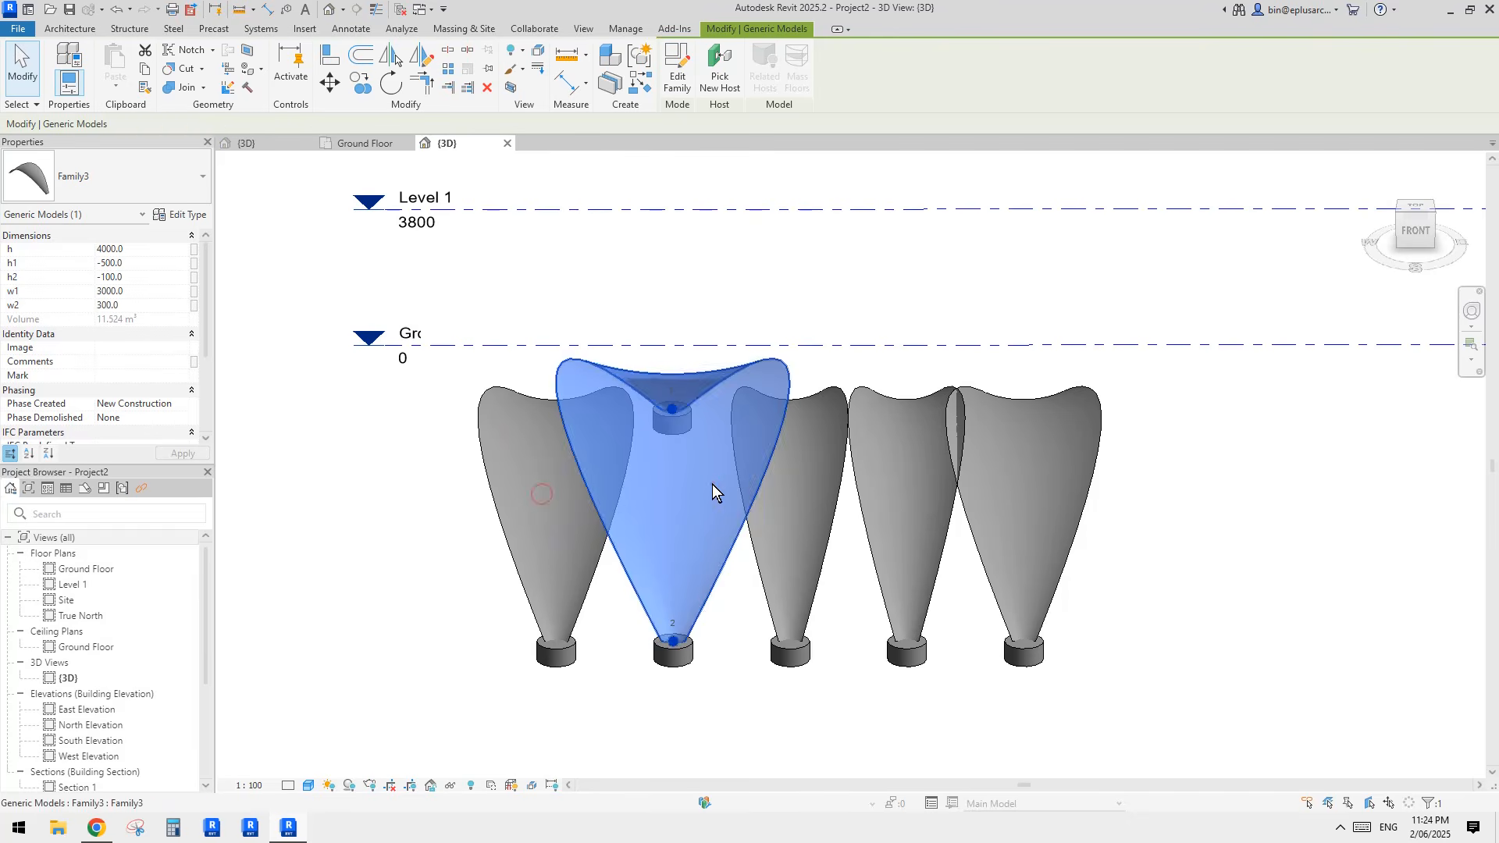
{"action": "double_click", "coordinate": [157, 294]}
{"action": "type", "text": "25"}
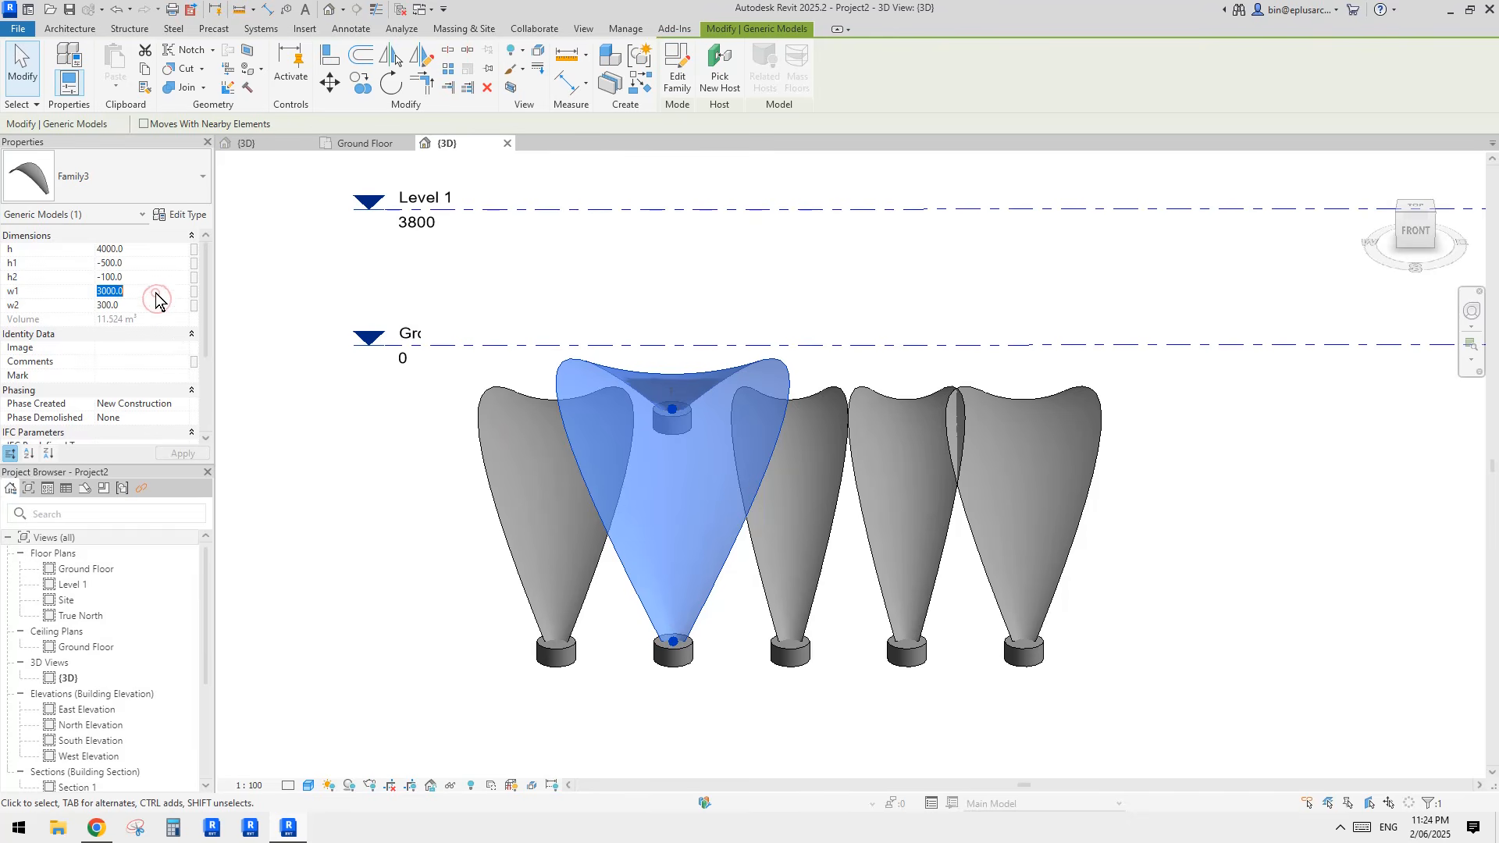
{"action": "left_click", "coordinate": [813, 352]}
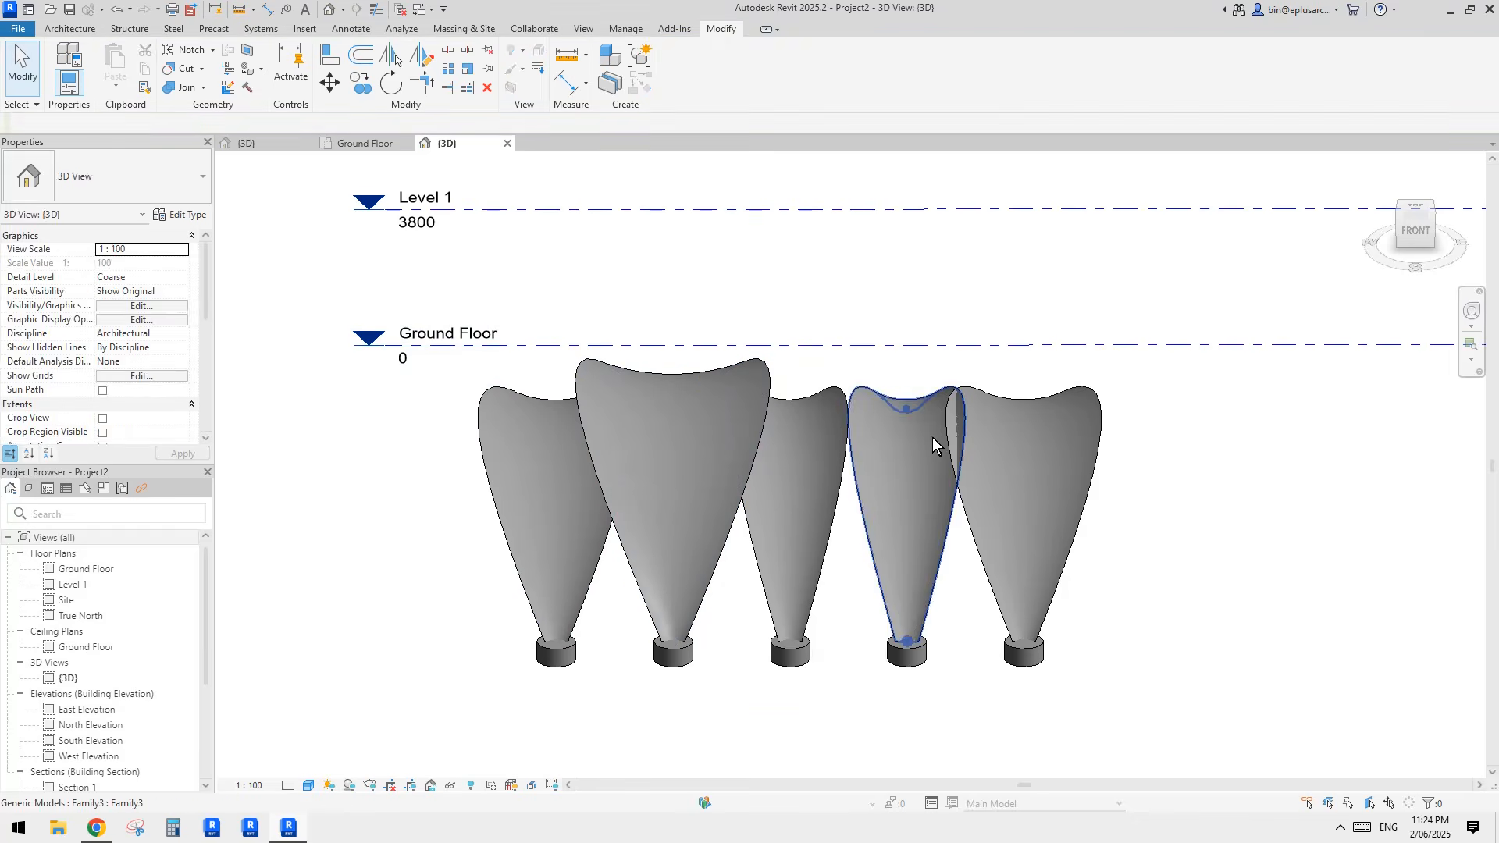
Step: Match the fourth shell to the second shell's properties with Match Type
{"action": "left_click", "coordinate": [930, 454]}
{"action": "left_click", "coordinate": [811, 353]}
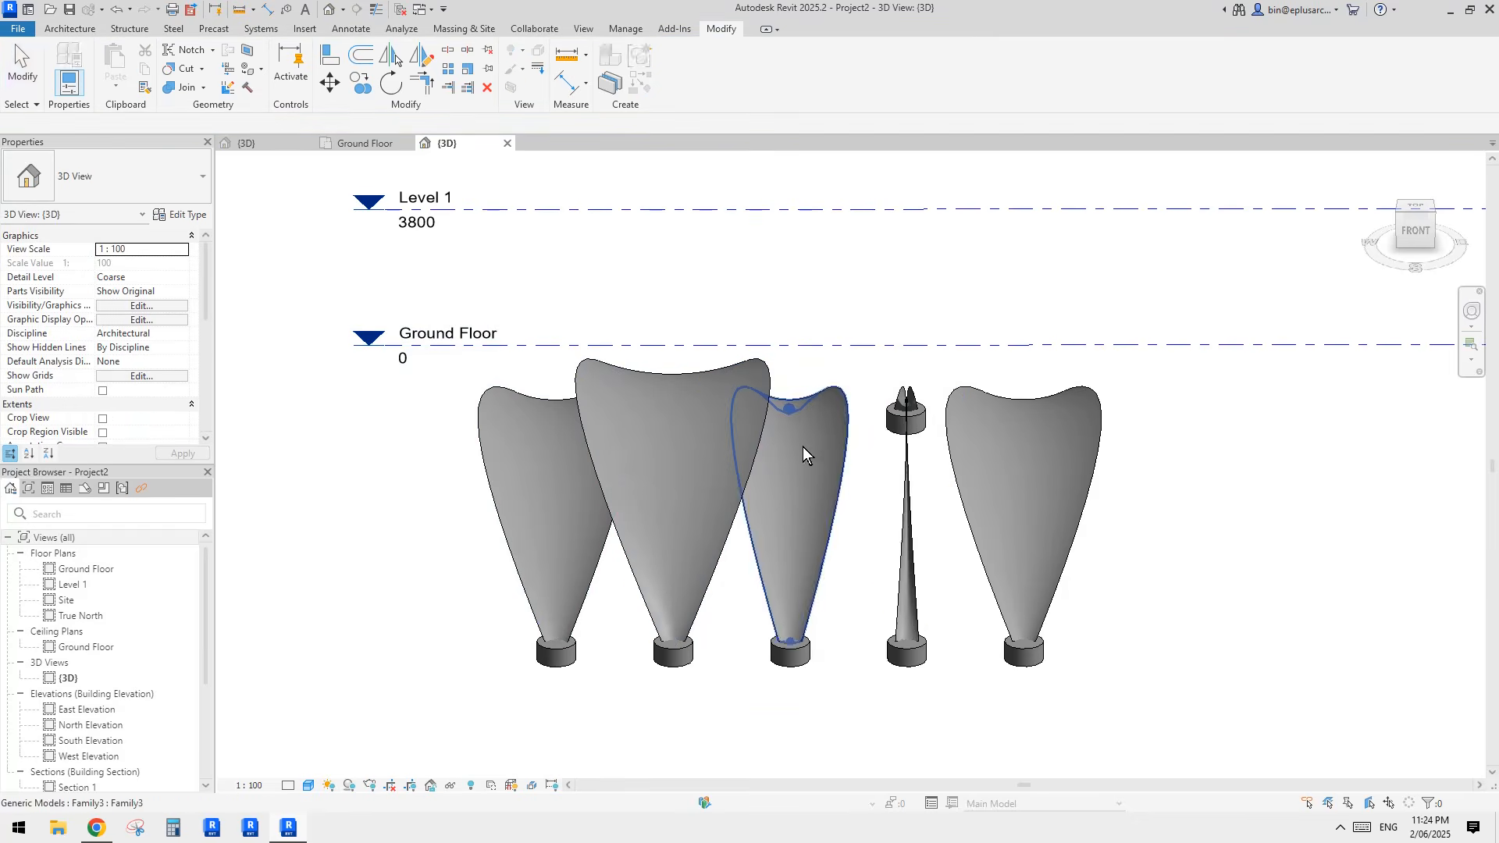
{"action": "middle_click_drag", "start_coordinate": [809, 466], "coordinate": [808, 471]}
{"action": "key", "text": "m"}
{"action": "key", "text": "a"}
{"action": "left_click", "coordinate": [657, 466]}
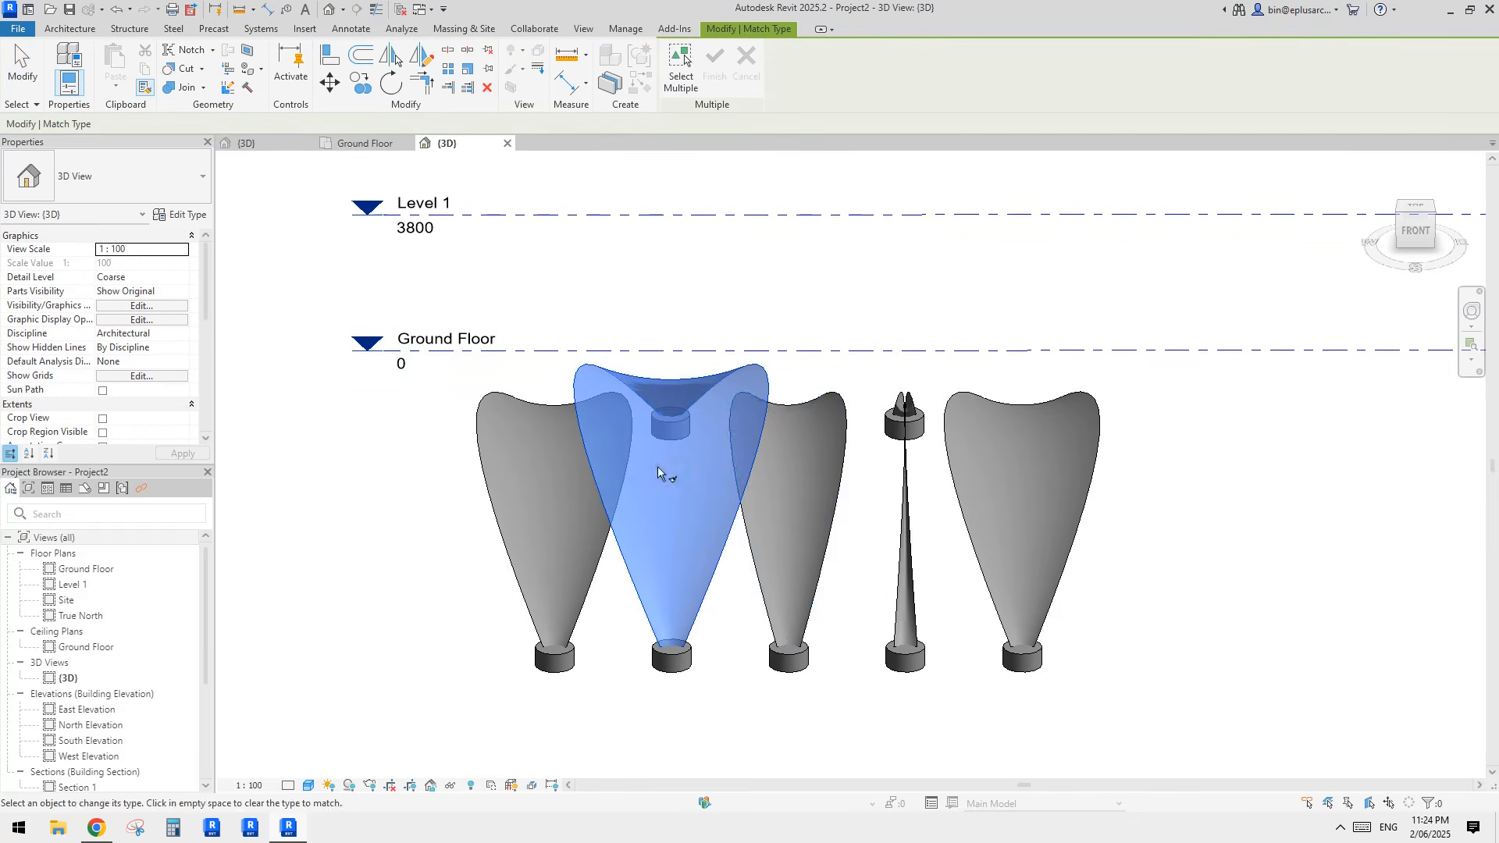
{"action": "left_click", "coordinate": [907, 519]}
{"action": "middle_click_drag", "start_coordinate": [940, 485], "coordinate": [912, 501], "text": "shift"}
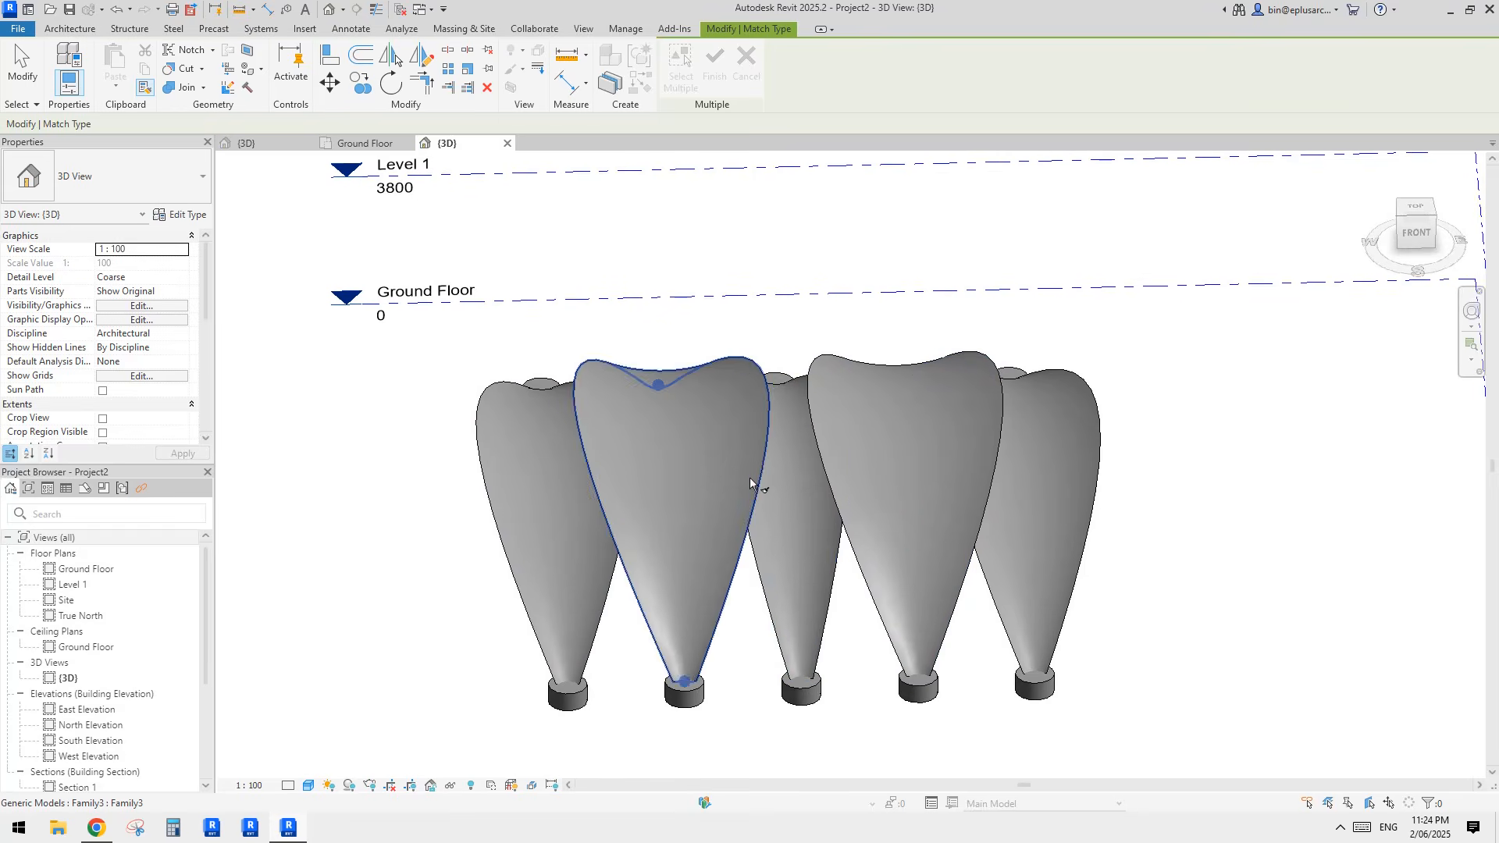
{"action": "key", "text": "Escape"}
{"action": "key", "text": "Escape"}
Step: Set the middle shell's w1 to 3500 and its h to 5000
{"action": "left_click", "coordinate": [812, 531]}
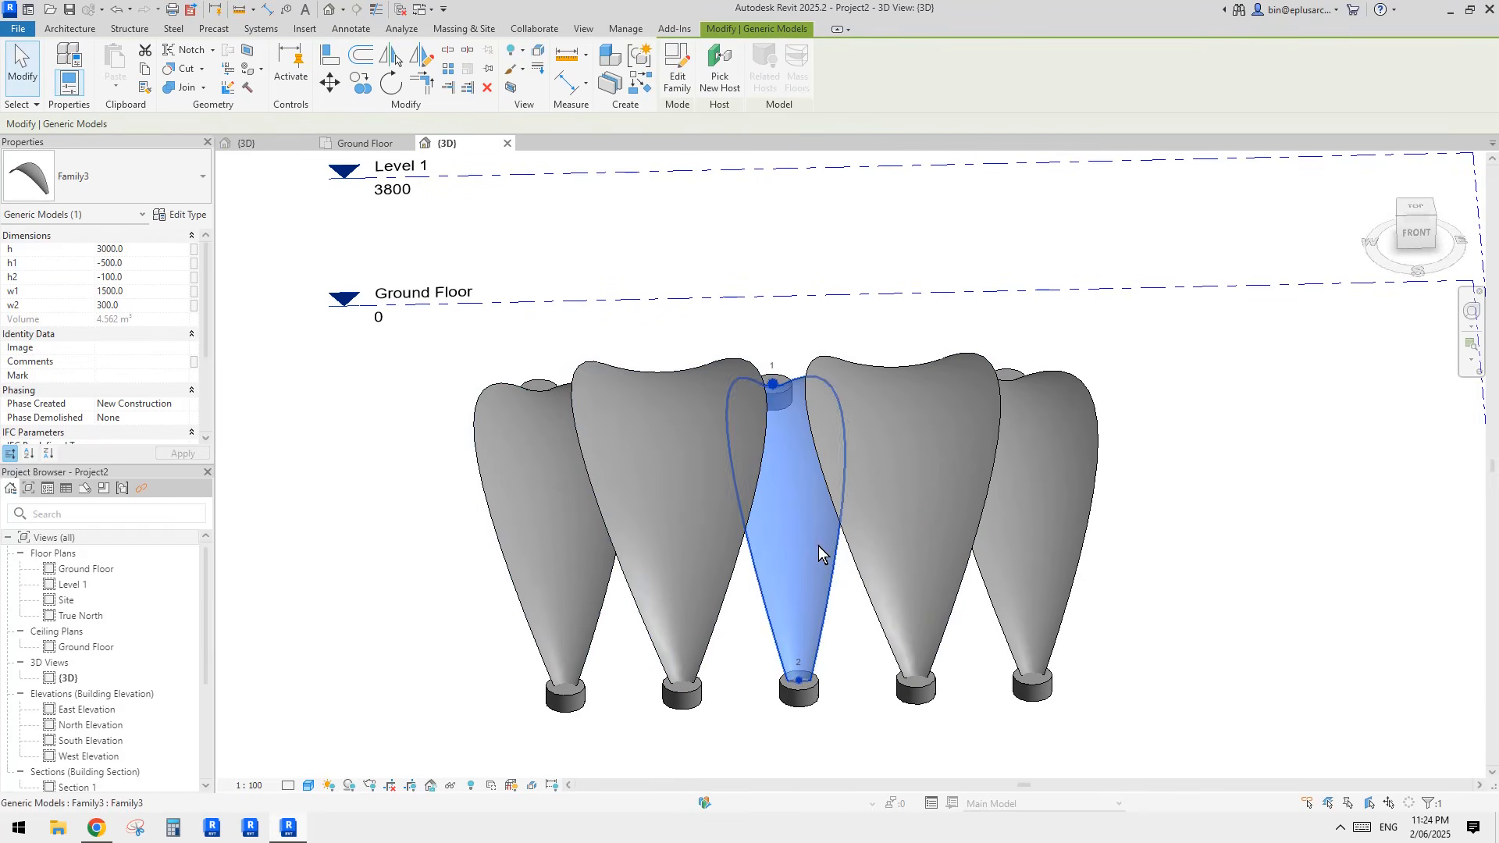
{"action": "left_click", "coordinate": [505, 467]}
{"action": "left_click", "coordinate": [687, 499]}
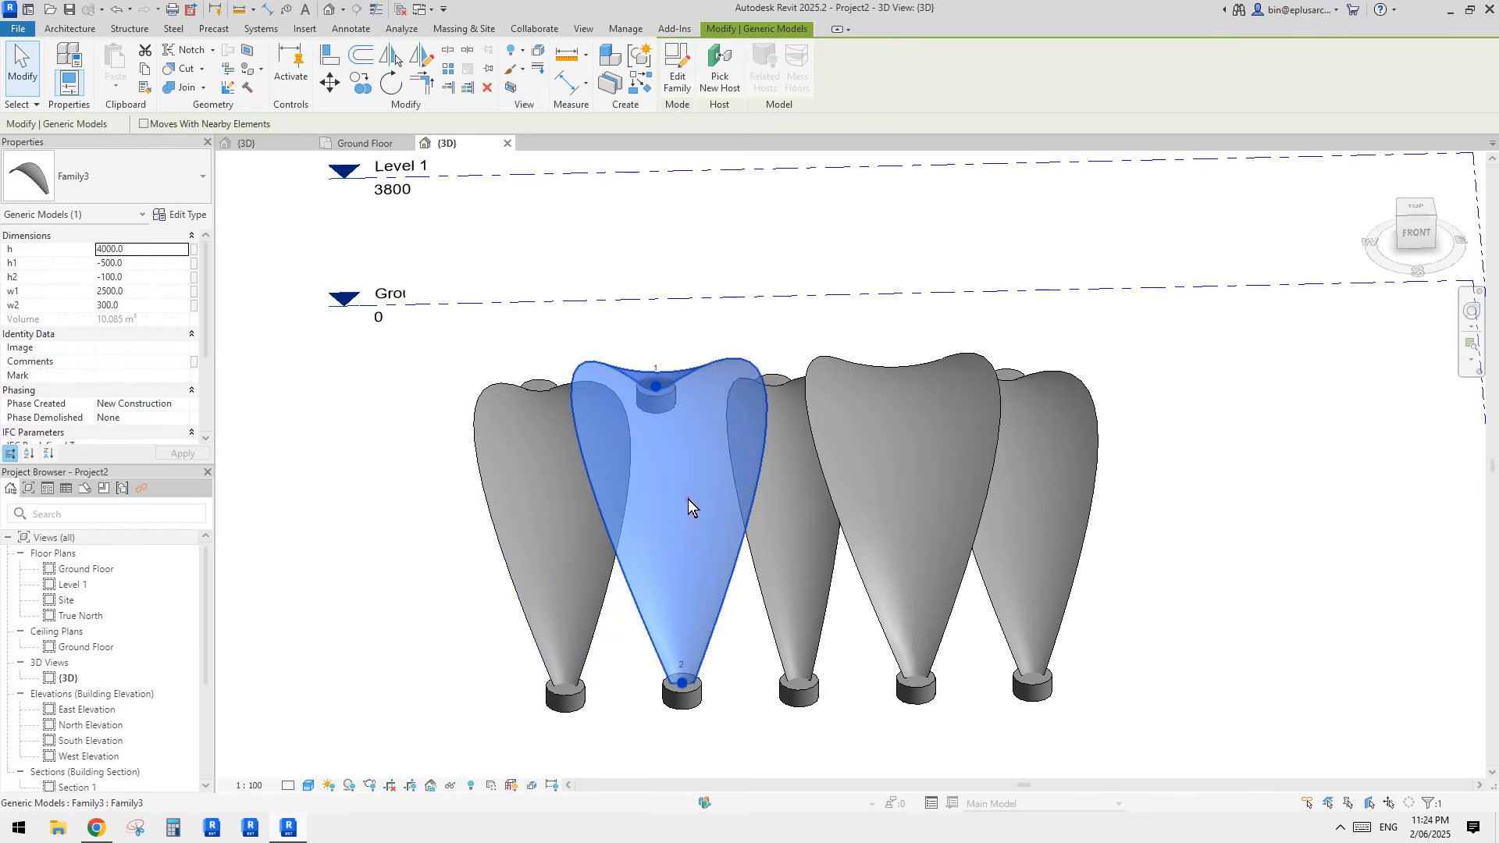
{"action": "left_click", "coordinate": [783, 523]}
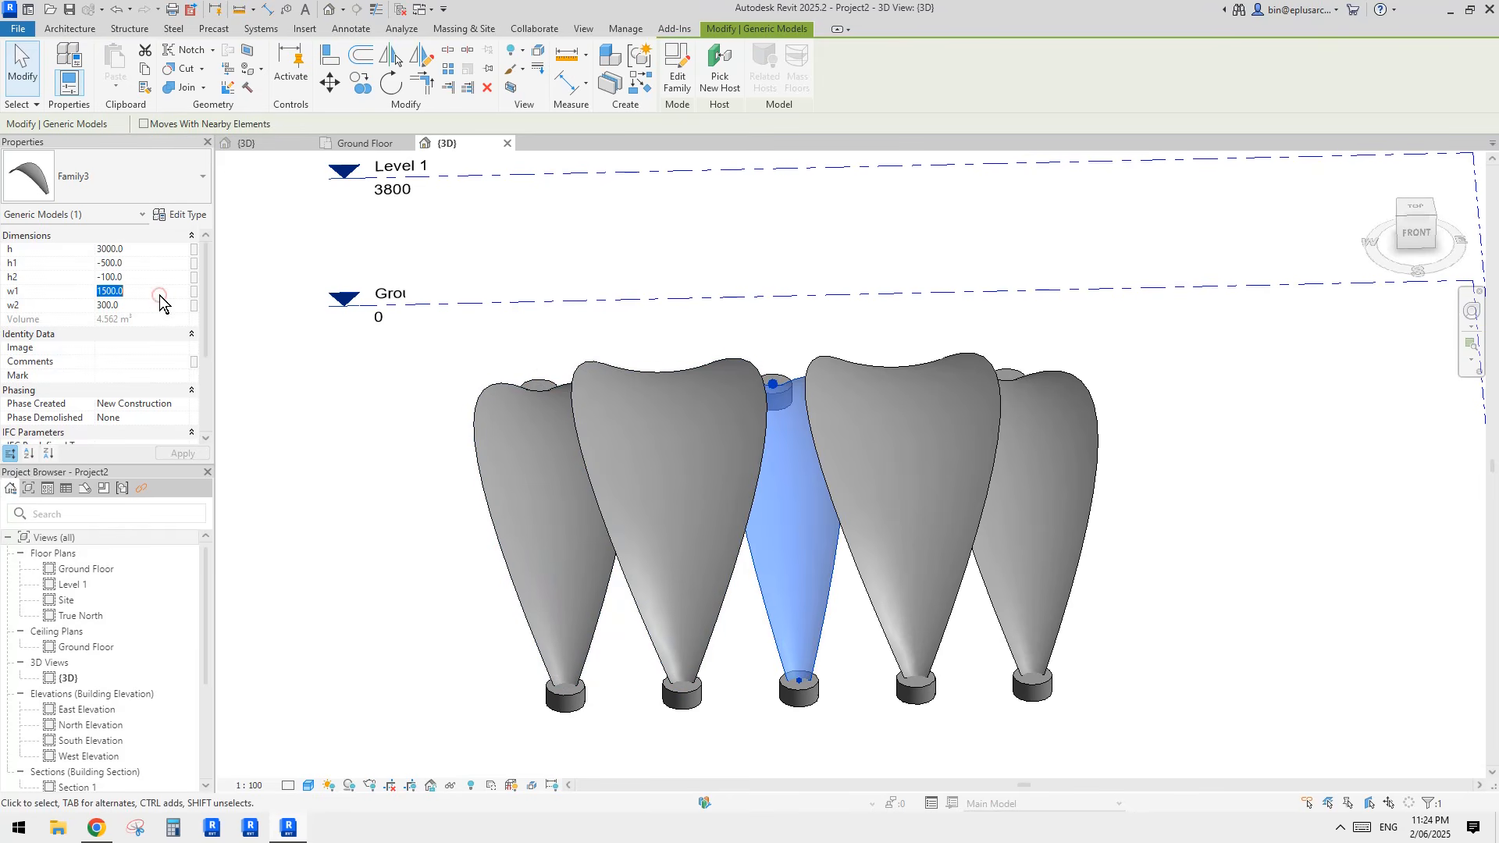
{"action": "type", "text": "35059"}
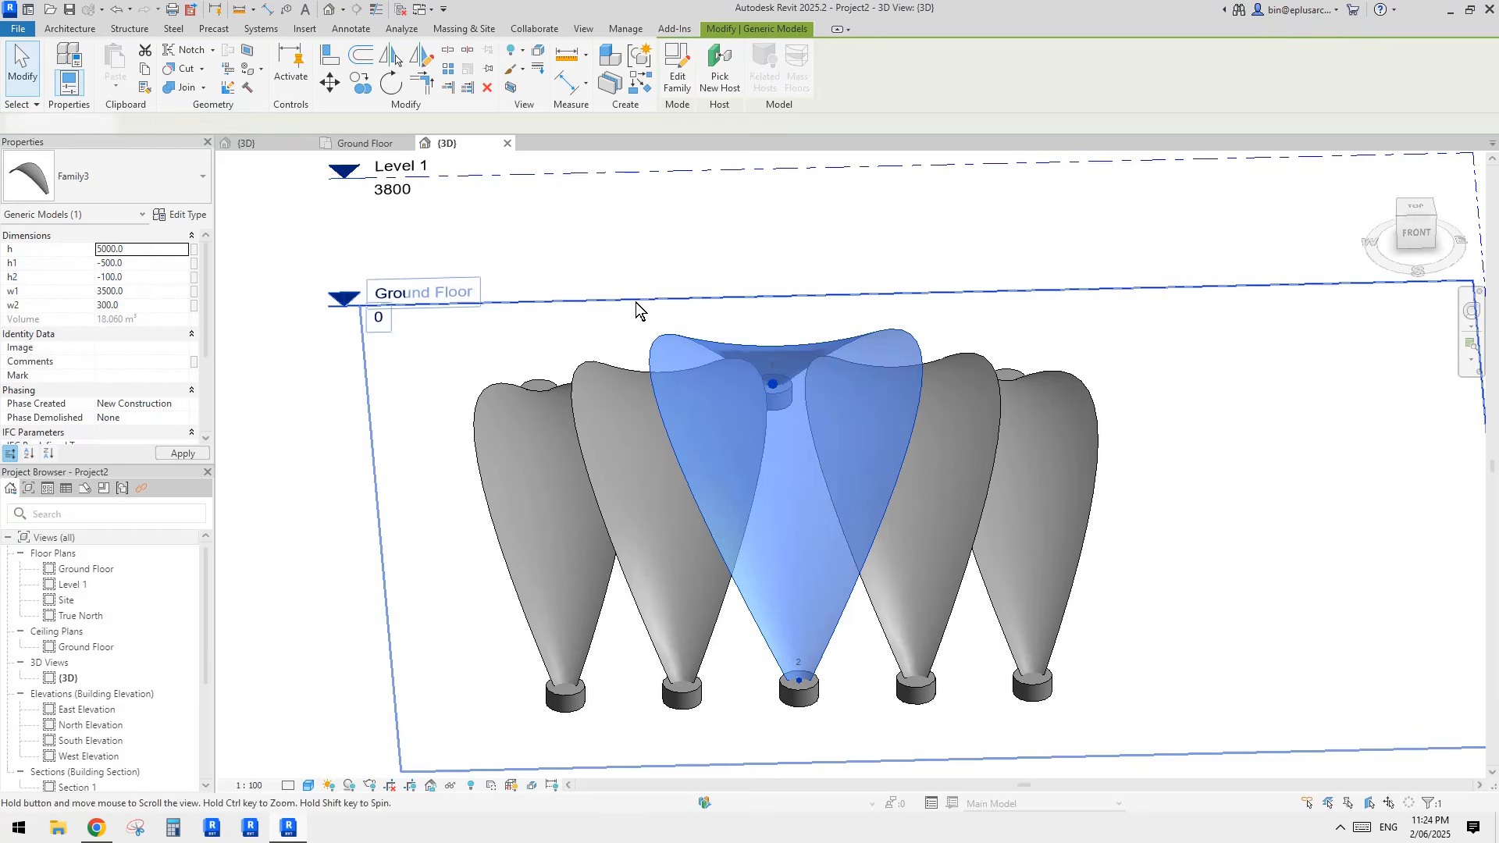
{"action": "key", "text": "Escape"}
Step: Set the h1 of the enlarged middle shell to -900
{"action": "middle_click_drag", "start_coordinate": [756, 391], "coordinate": [739, 425], "text": "shift"}
{"action": "left_click", "coordinate": [807, 391]}
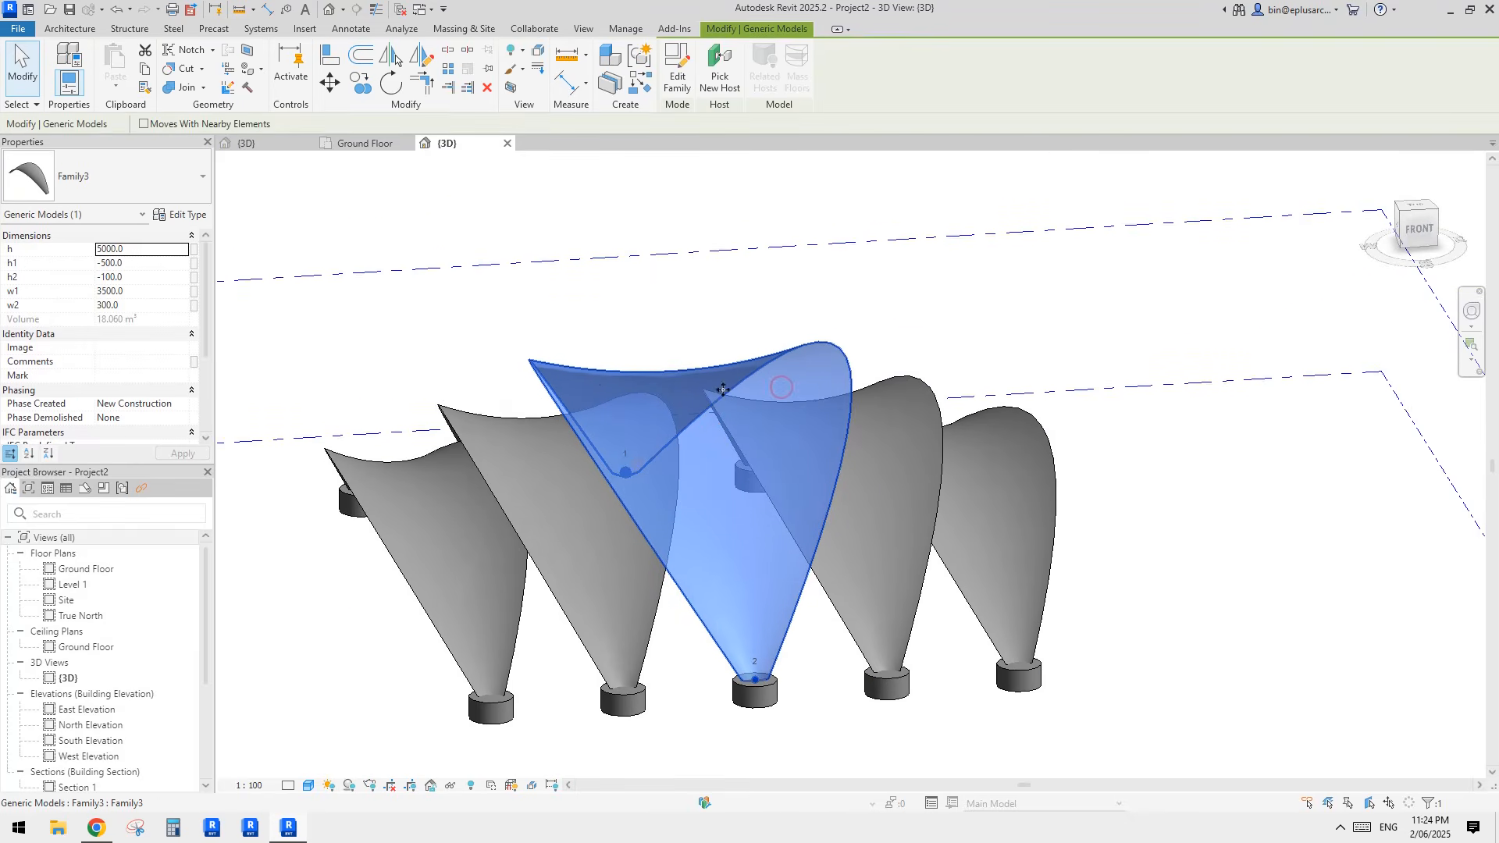
{"action": "scroll", "coordinate": [712, 371], "scroll_direction": "up", "scroll_amount": 1}
{"action": "middle_click_drag", "start_coordinate": [712, 374], "coordinate": [655, 343], "text": "shift"}
{"action": "middle_click_drag", "start_coordinate": [593, 456], "coordinate": [597, 450]}
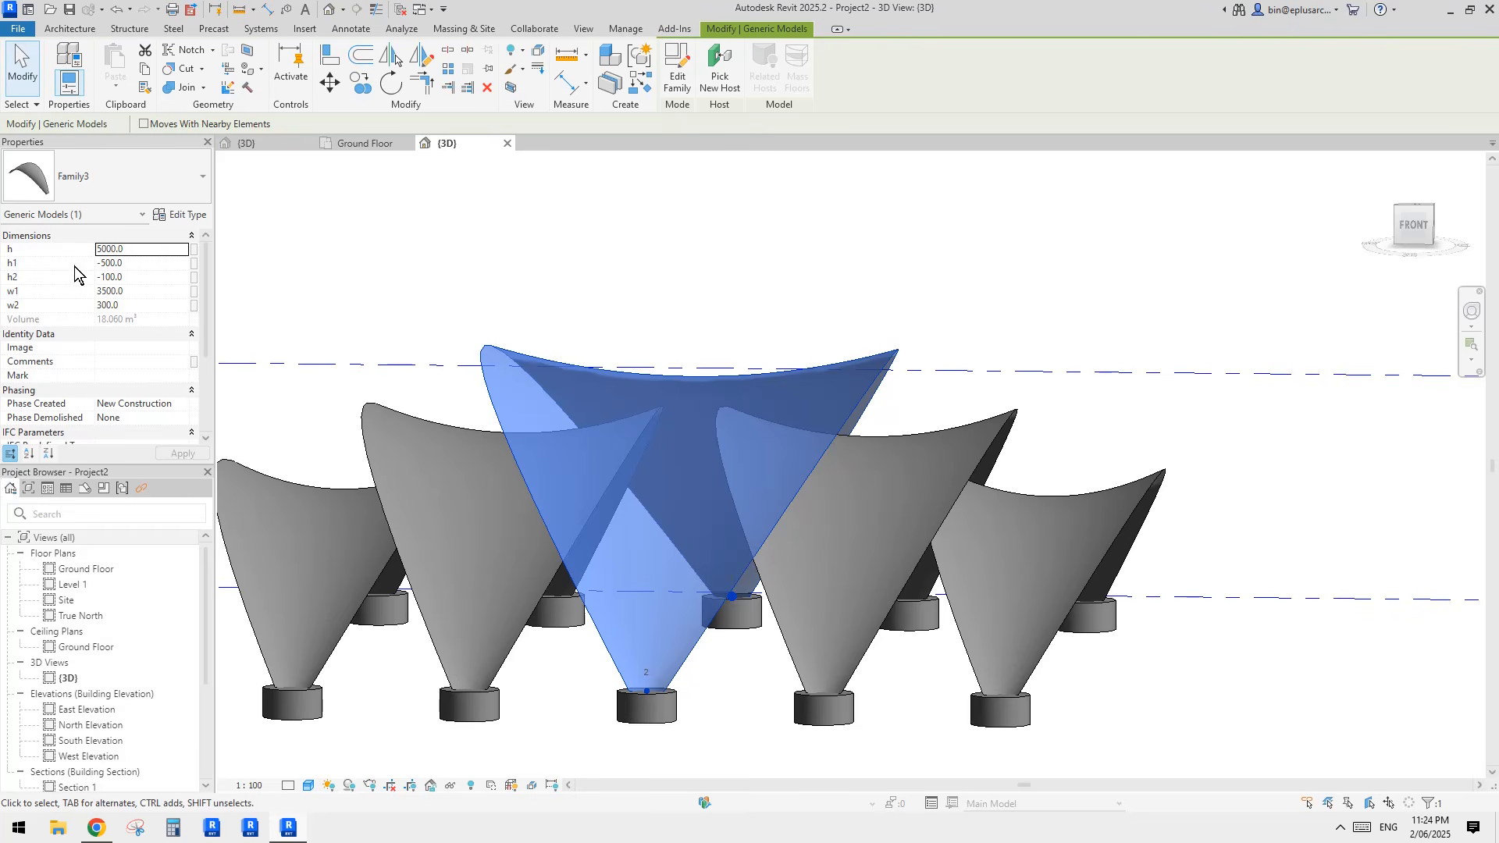
{"action": "left_click", "coordinate": [147, 265]}
{"action": "type", "text": "-900"}
{"action": "key", "text": "Return"}
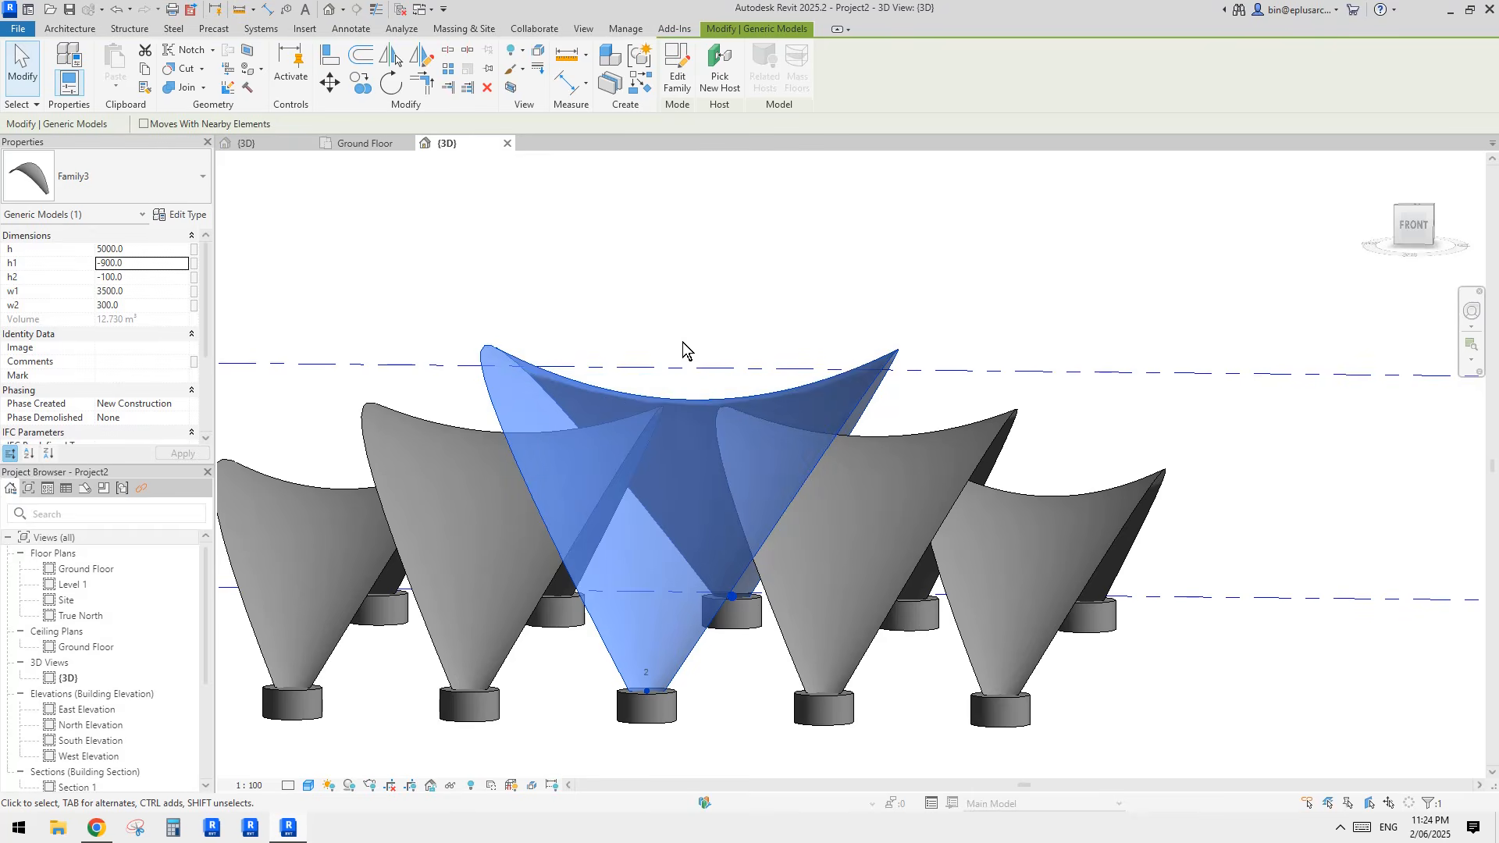
Step: Try a larger h on the middle shell and check its height against the neighbouring shells
{"action": "middle_click_drag", "start_coordinate": [713, 372], "coordinate": [776, 377], "text": "shift"}
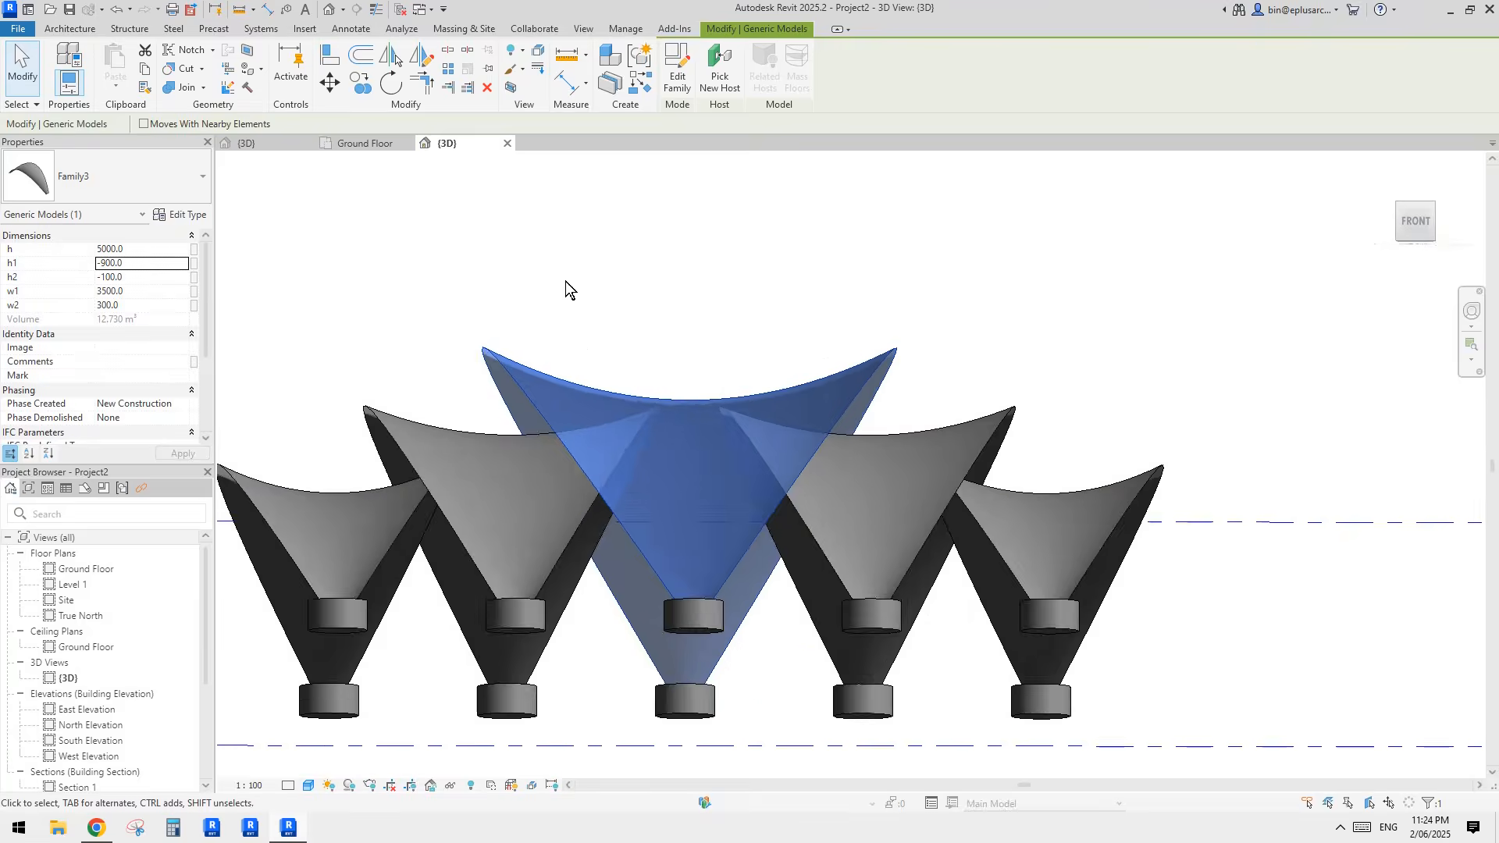
{"action": "middle_click_drag", "start_coordinate": [565, 281], "coordinate": [882, 413], "text": "shift"}
{"action": "left_click", "coordinate": [841, 366]}
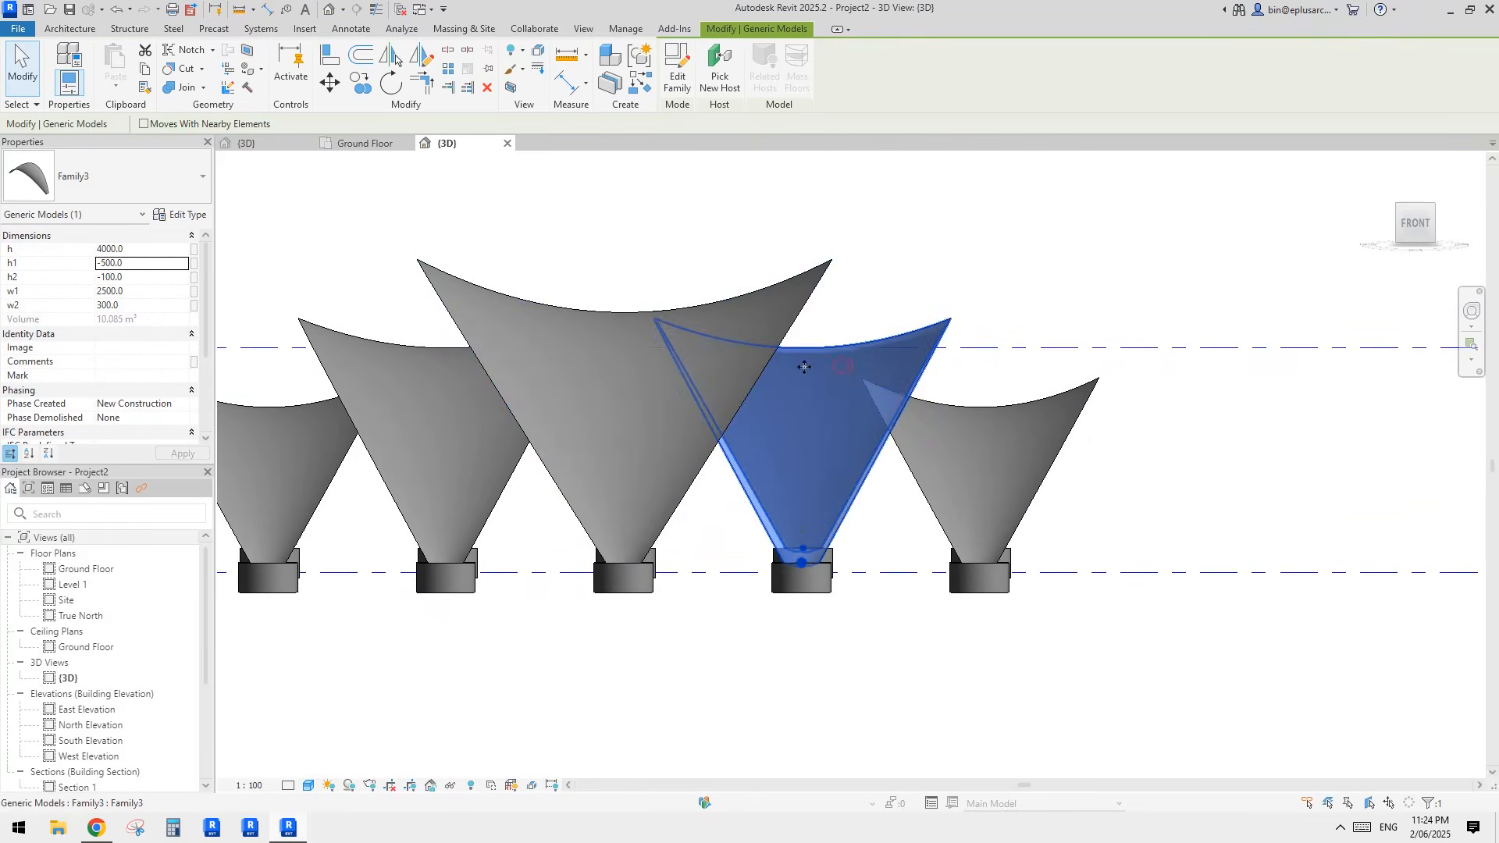
{"action": "left_click", "coordinate": [753, 317]}
{"action": "left_click", "coordinate": [140, 250]}
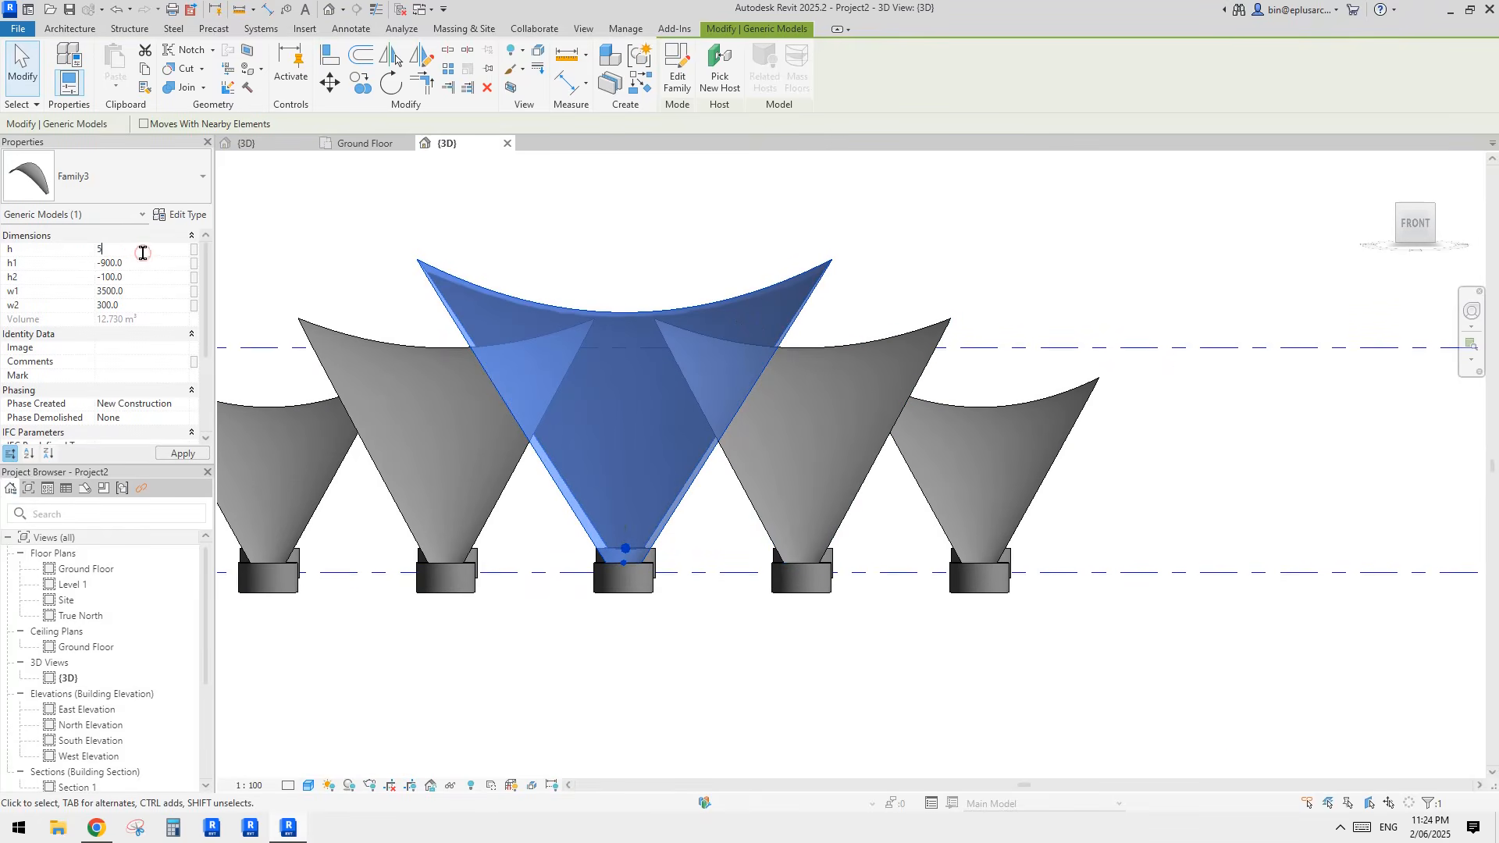
{"action": "type", "text": "5500.0"}
{"action": "left_click", "coordinate": [419, 305]}
{"action": "scroll", "coordinate": [689, 314], "scroll_direction": "down", "scroll_amount": 1}
{"action": "middle_click_drag", "start_coordinate": [715, 314], "coordinate": [663, 318], "text": "shift"}
{"action": "left_click", "coordinate": [663, 318]}
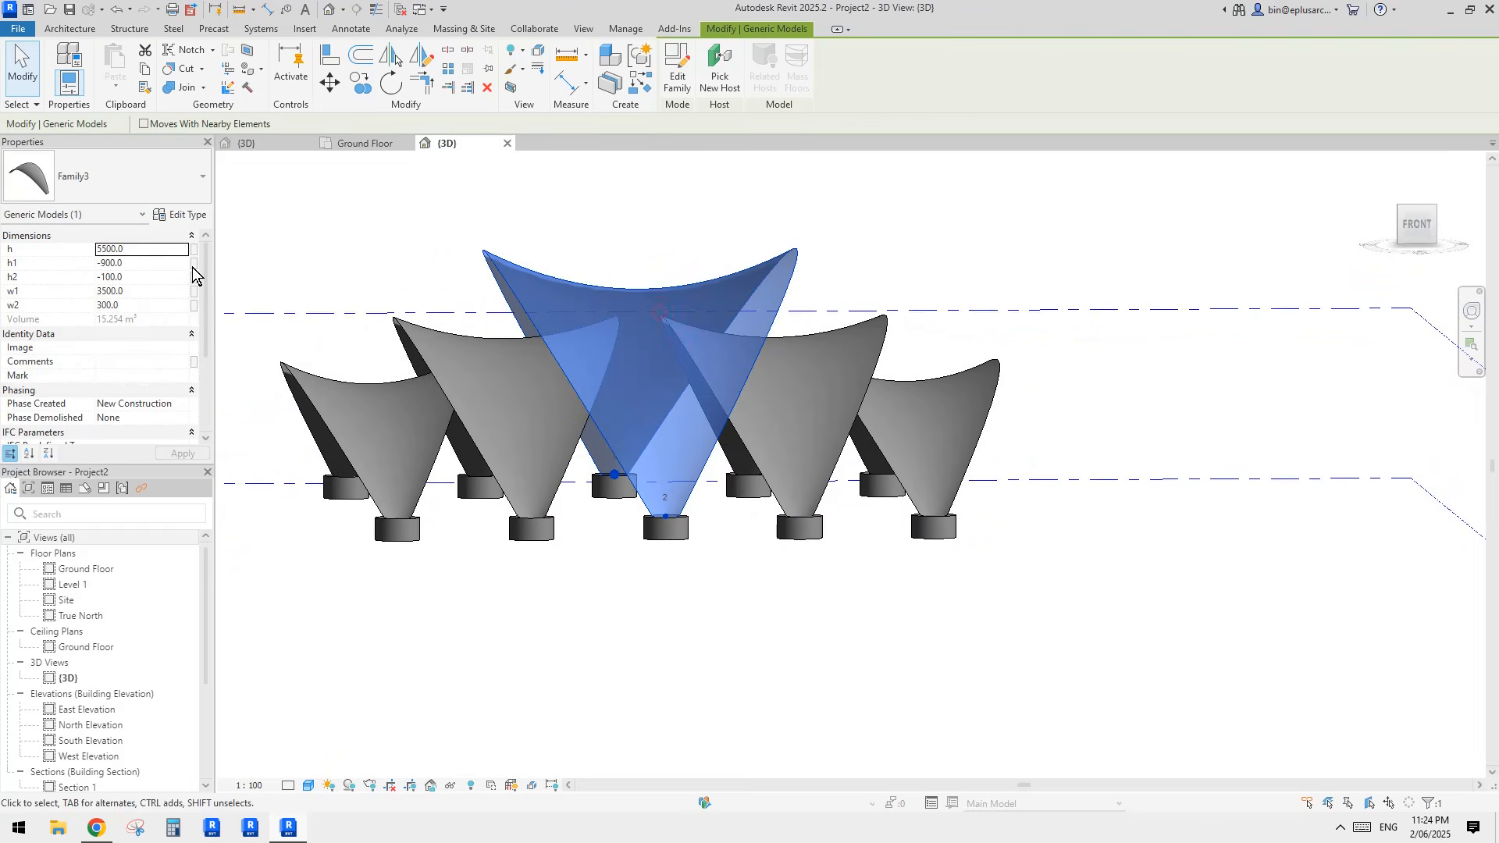
Step: Set the middle shell's h to 5200
{"action": "left_click", "coordinate": [143, 249]}
{"action": "type", "text": "5200"}
{"action": "middle_click_drag", "start_coordinate": [587, 260], "coordinate": [676, 328], "text": "shift"}
Step: Set the h1 of the fifth shell, at the end of the row, to 300
{"action": "left_click", "coordinate": [807, 355]}
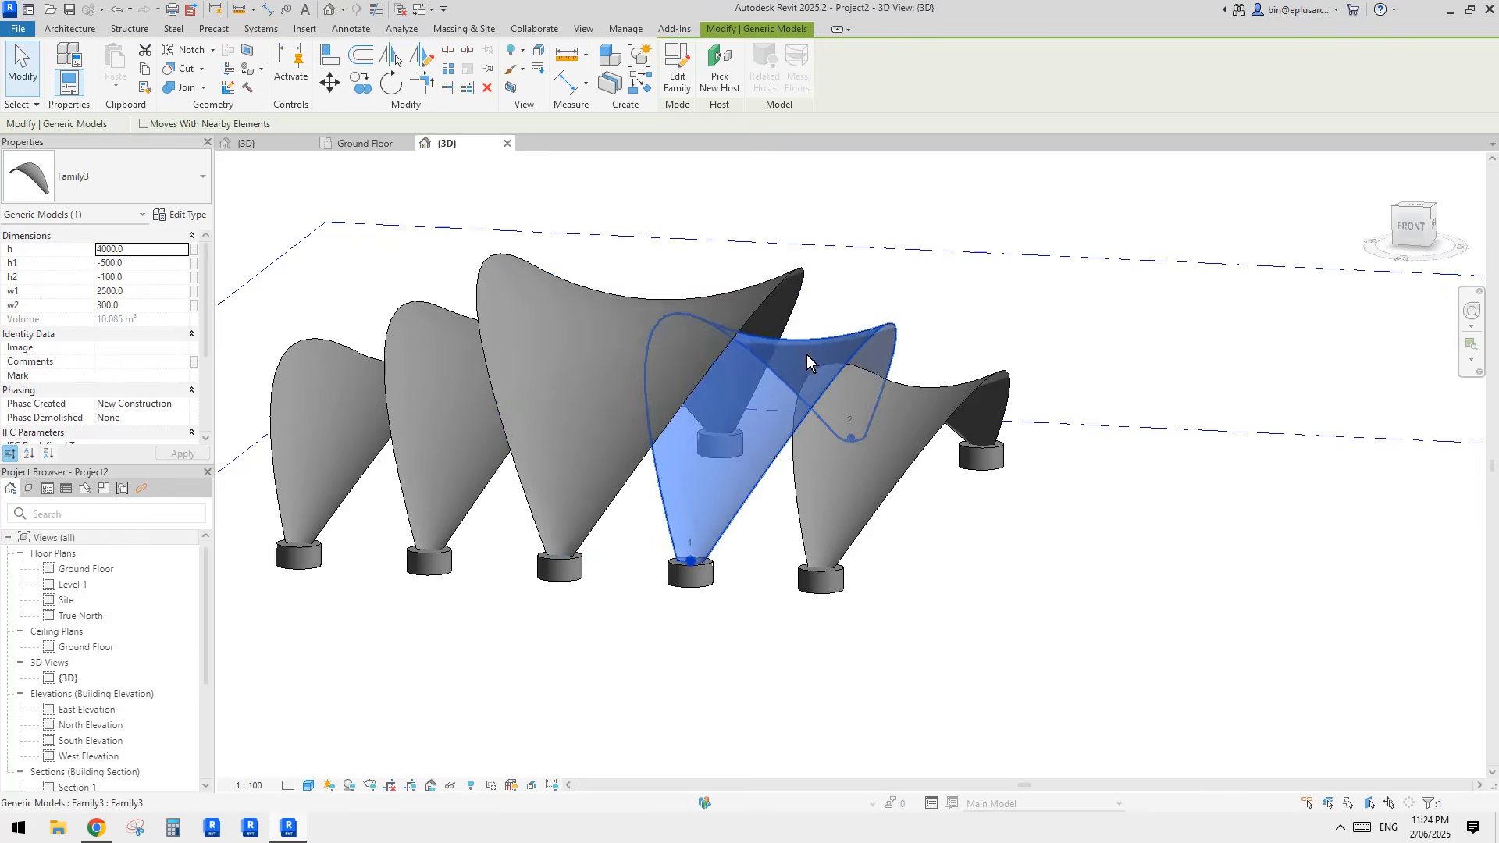
{"action": "middle_click_drag", "start_coordinate": [807, 355], "coordinate": [939, 356], "text": "shift"}
{"action": "left_click", "coordinate": [925, 400]}
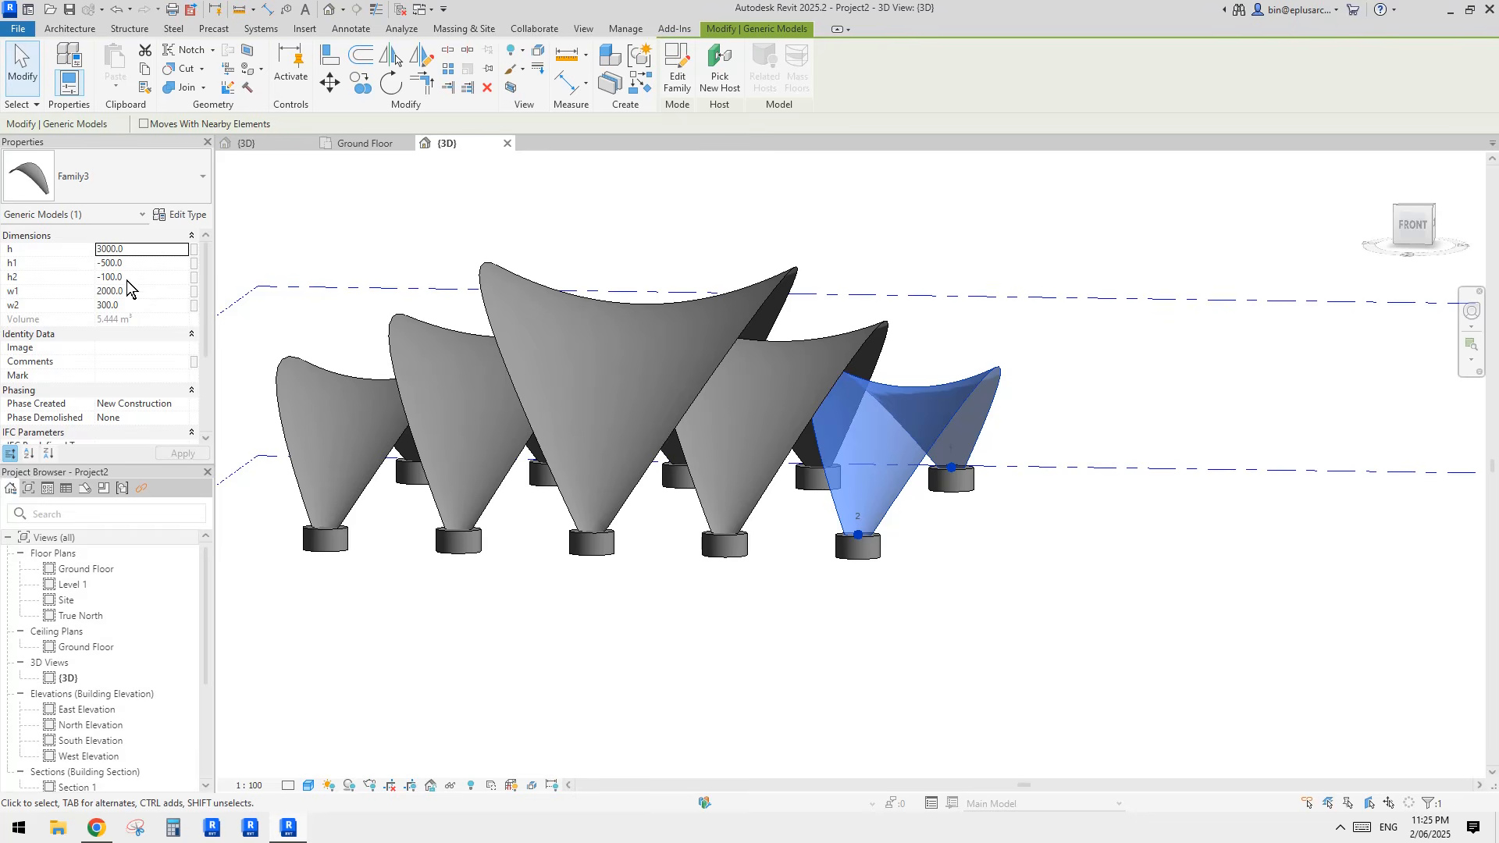
{"action": "left_click", "coordinate": [144, 263]}
{"action": "type", "text": "300"}
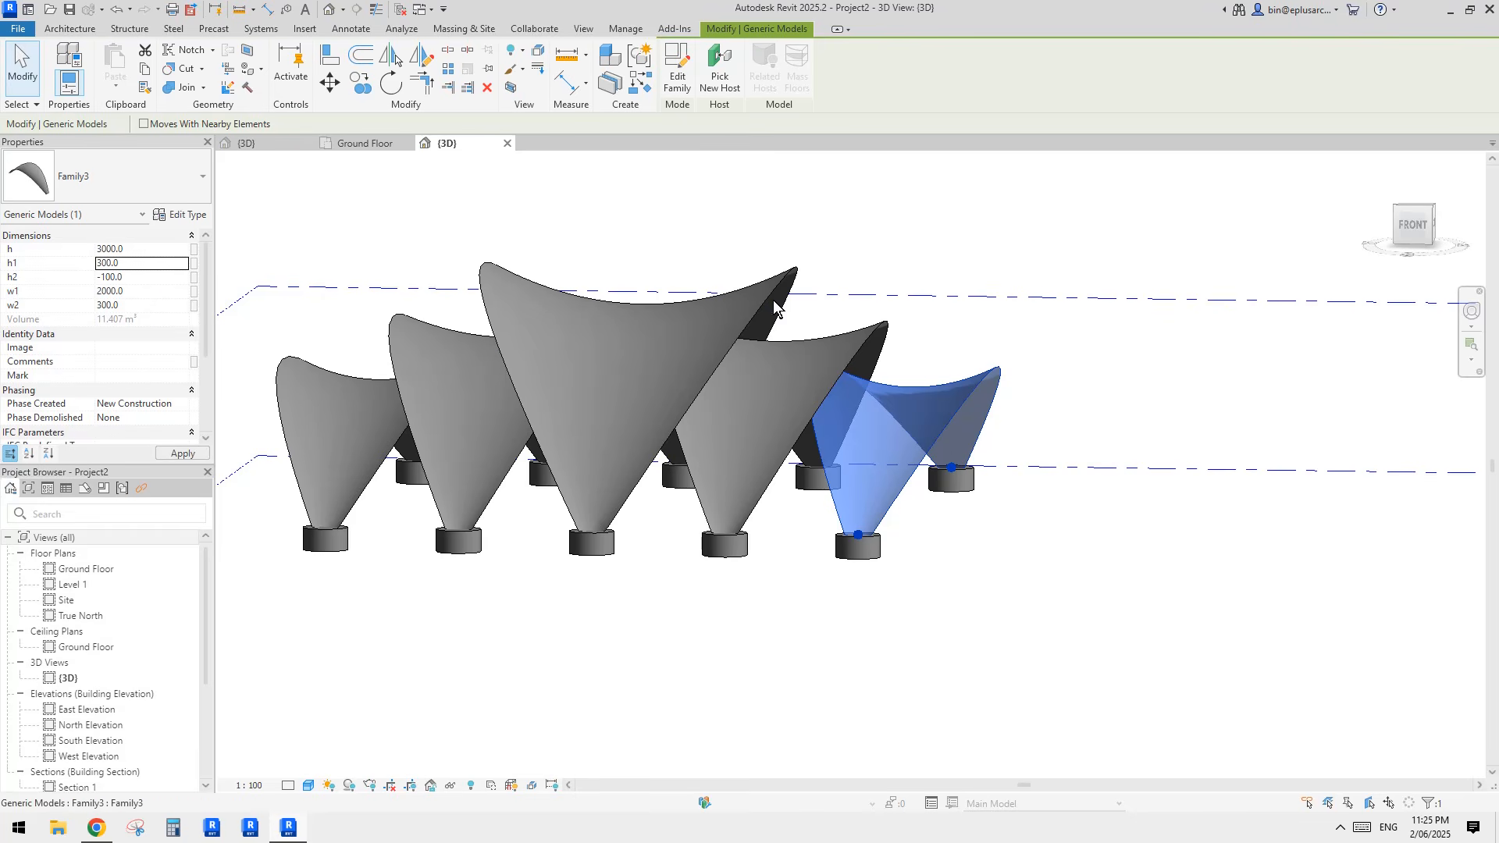
{"action": "middle_click_drag", "start_coordinate": [906, 381], "coordinate": [936, 398], "text": "shift"}
Step: Set the h1 of the first shell, at the opposite end of the row, to 300
{"action": "left_click", "coordinate": [314, 432]}
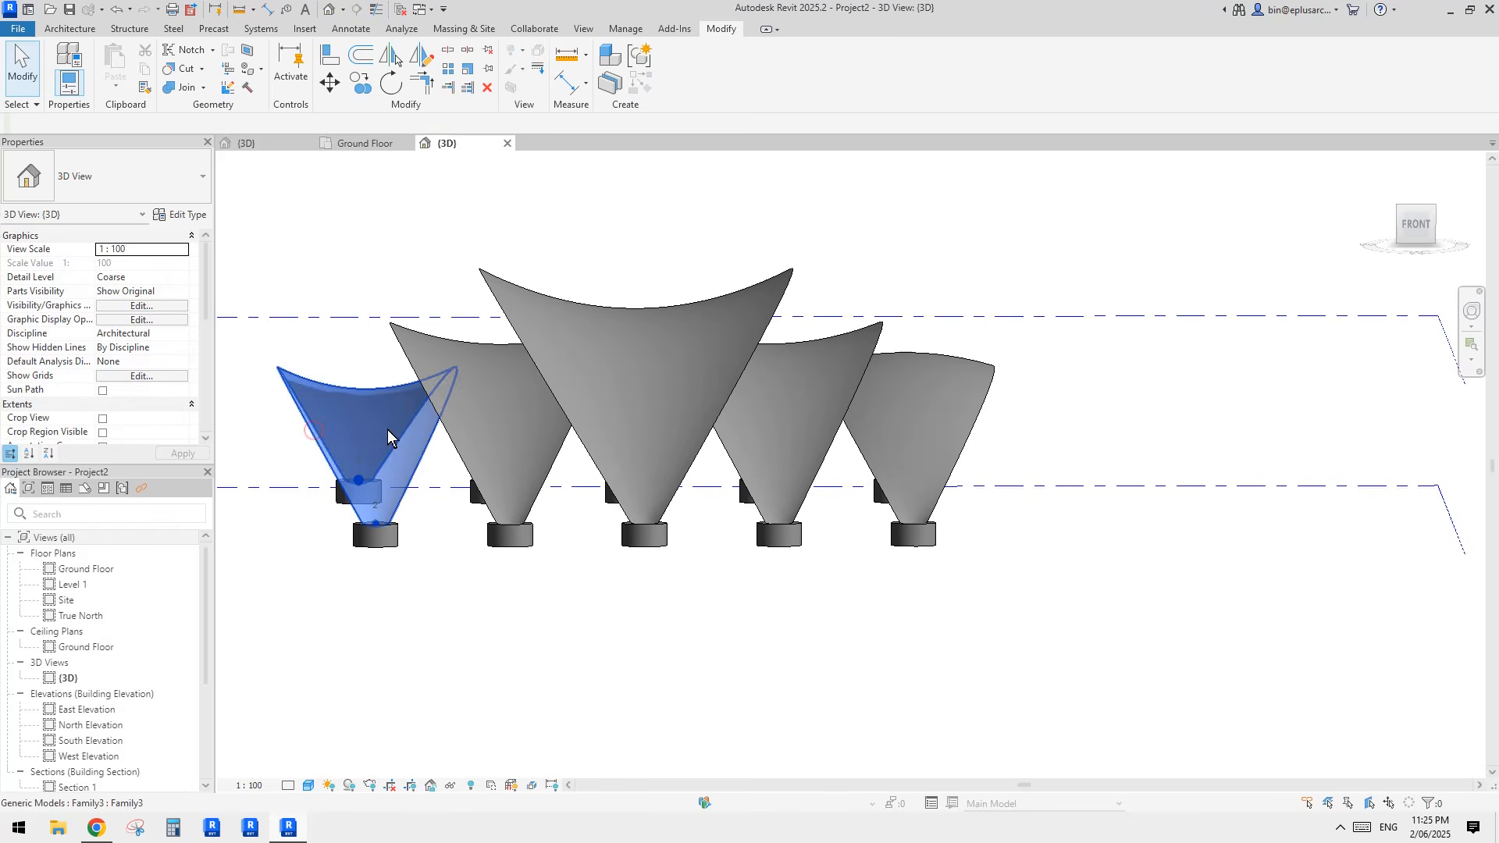
{"action": "left_click", "coordinate": [387, 429]}
{"action": "left_click", "coordinate": [137, 266]}
{"action": "type", "text": "3800"}
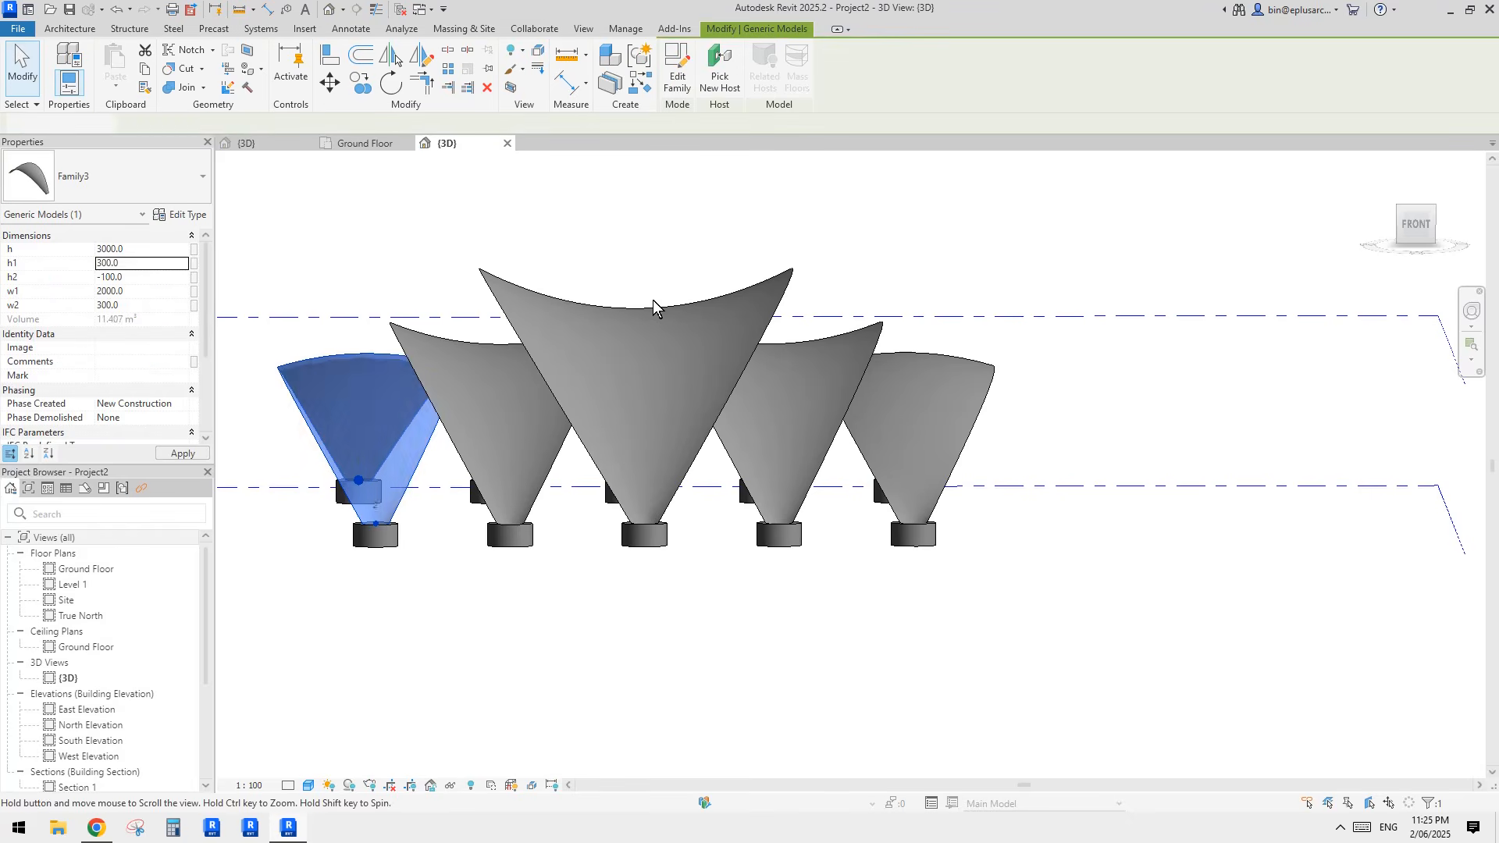
{"action": "left_click", "coordinate": [851, 292]}
Step: Compare the row of shells with the pavilion reference photo in Chrome, then return to the Revit model
{"action": "scroll", "coordinate": [858, 324], "scroll_direction": "down", "scroll_amount": 1}
{"action": "middle_click_drag", "start_coordinate": [896, 388], "coordinate": [754, 538], "text": "shift"}
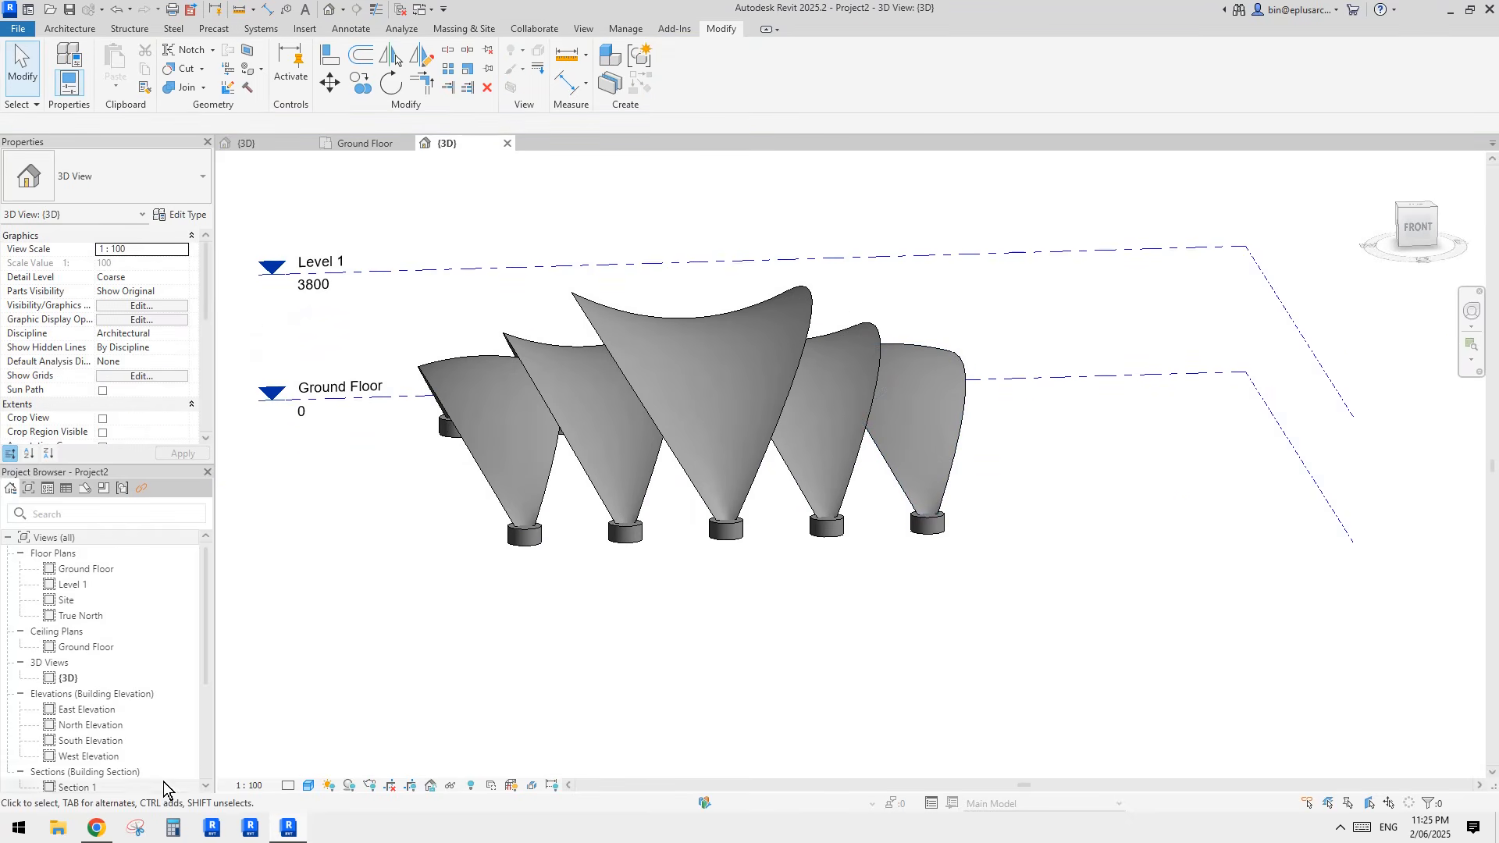
{"action": "left_click", "coordinate": [95, 829]}
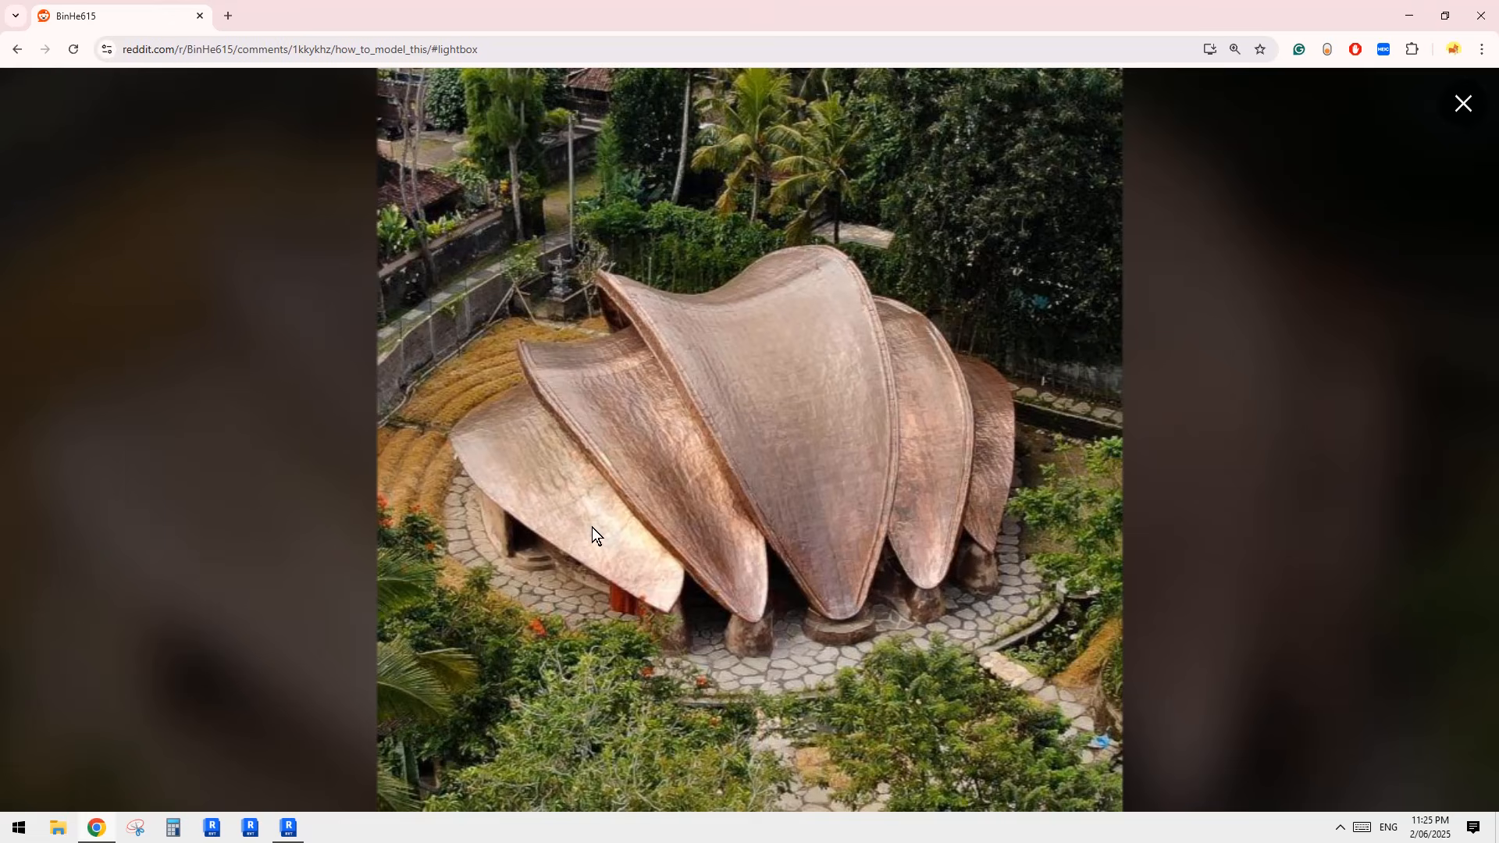
{"action": "left_click", "coordinate": [288, 828]}
{"action": "mouse_move", "coordinate": [619, 559]}
{"action": "middle_mouse_down", "text": "shift"}
{"action": "mouse_move", "coordinate": [853, 485]}
{"action": "mouse_move", "coordinate": [887, 414]}
{"action": "mouse_move", "coordinate": [836, 444]}
{"action": "mouse_move", "coordinate": [950, 468]}
{"action": "mouse_move", "coordinate": [640, 574]}
{"action": "middle_mouse_up", "text": "shift"}
{"action": "middle_click_drag", "start_coordinate": [652, 518], "coordinate": [578, 437], "text": "shift"}
{"action": "left_click", "coordinate": [706, 434]}
{"action": "key", "text": "Escape"}
Step: Look at the adaptive shell family's 3D view and return to the project's 3D view
{"action": "left_click", "coordinate": [279, 140]}
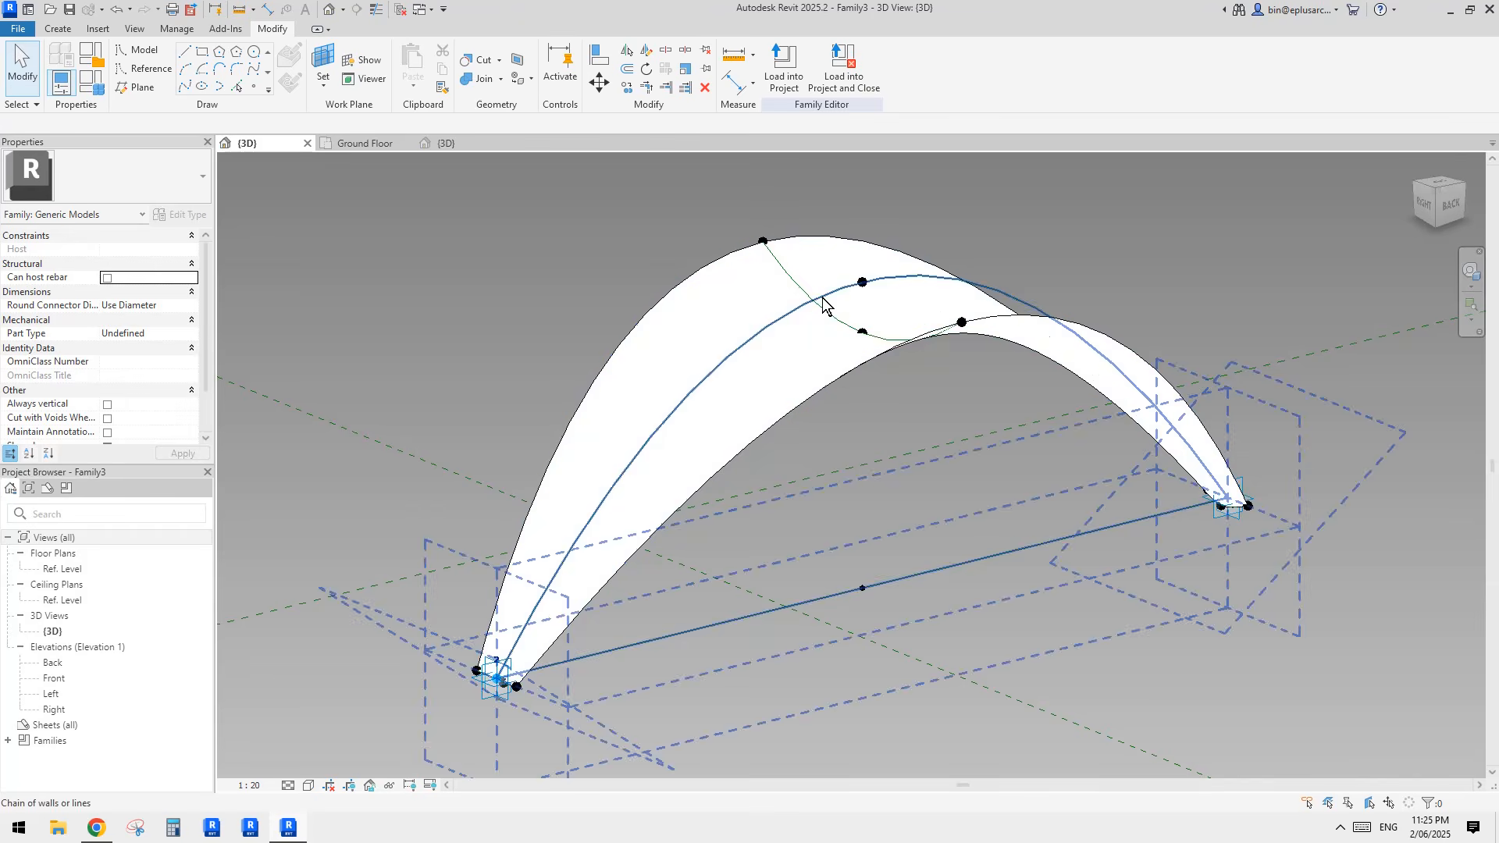
{"action": "left_click", "coordinate": [368, 140]}
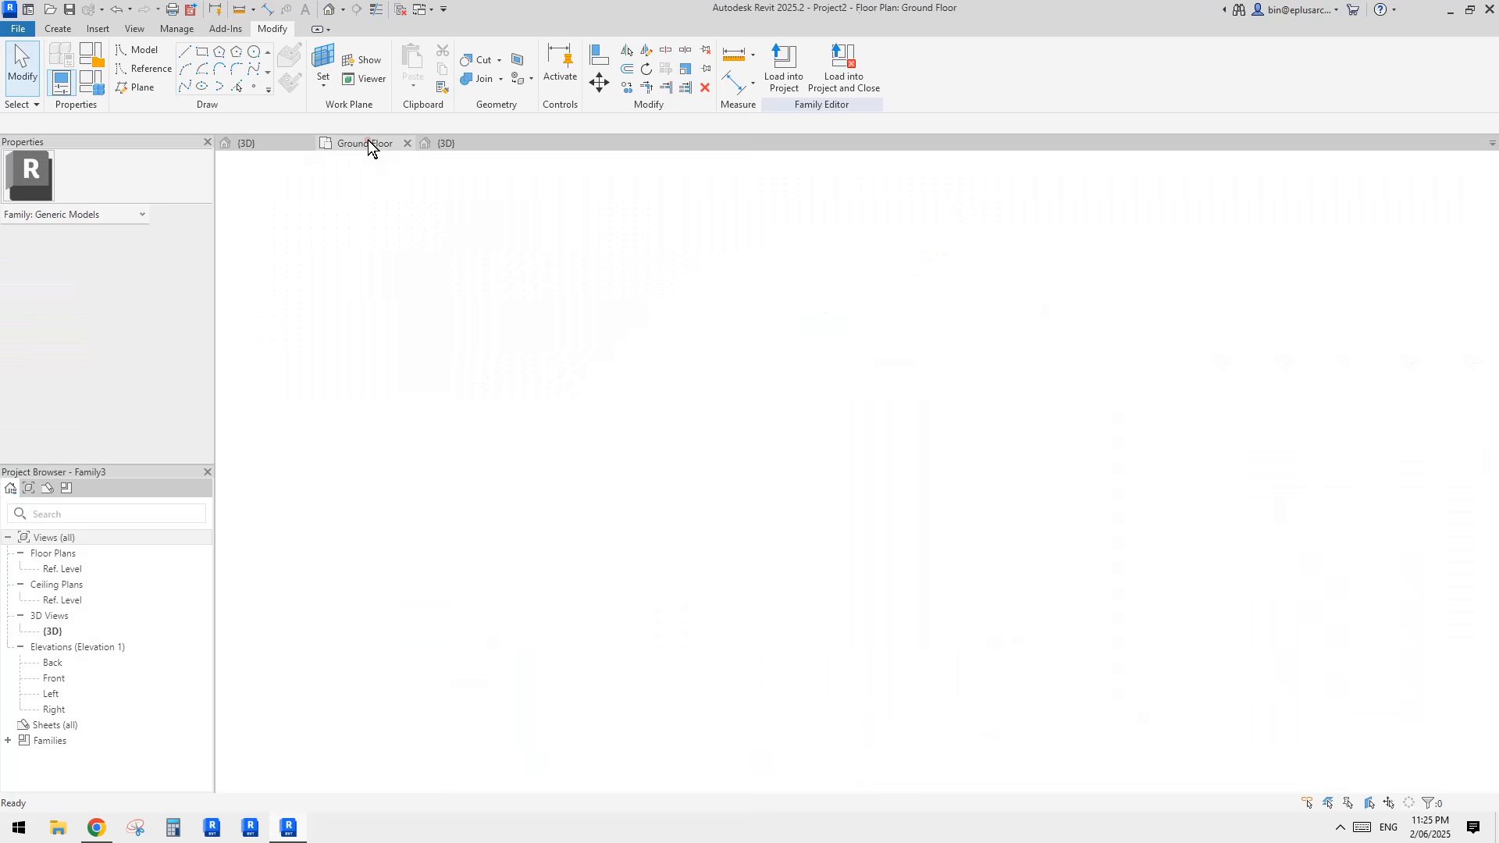
{"action": "left_click", "coordinate": [448, 144]}
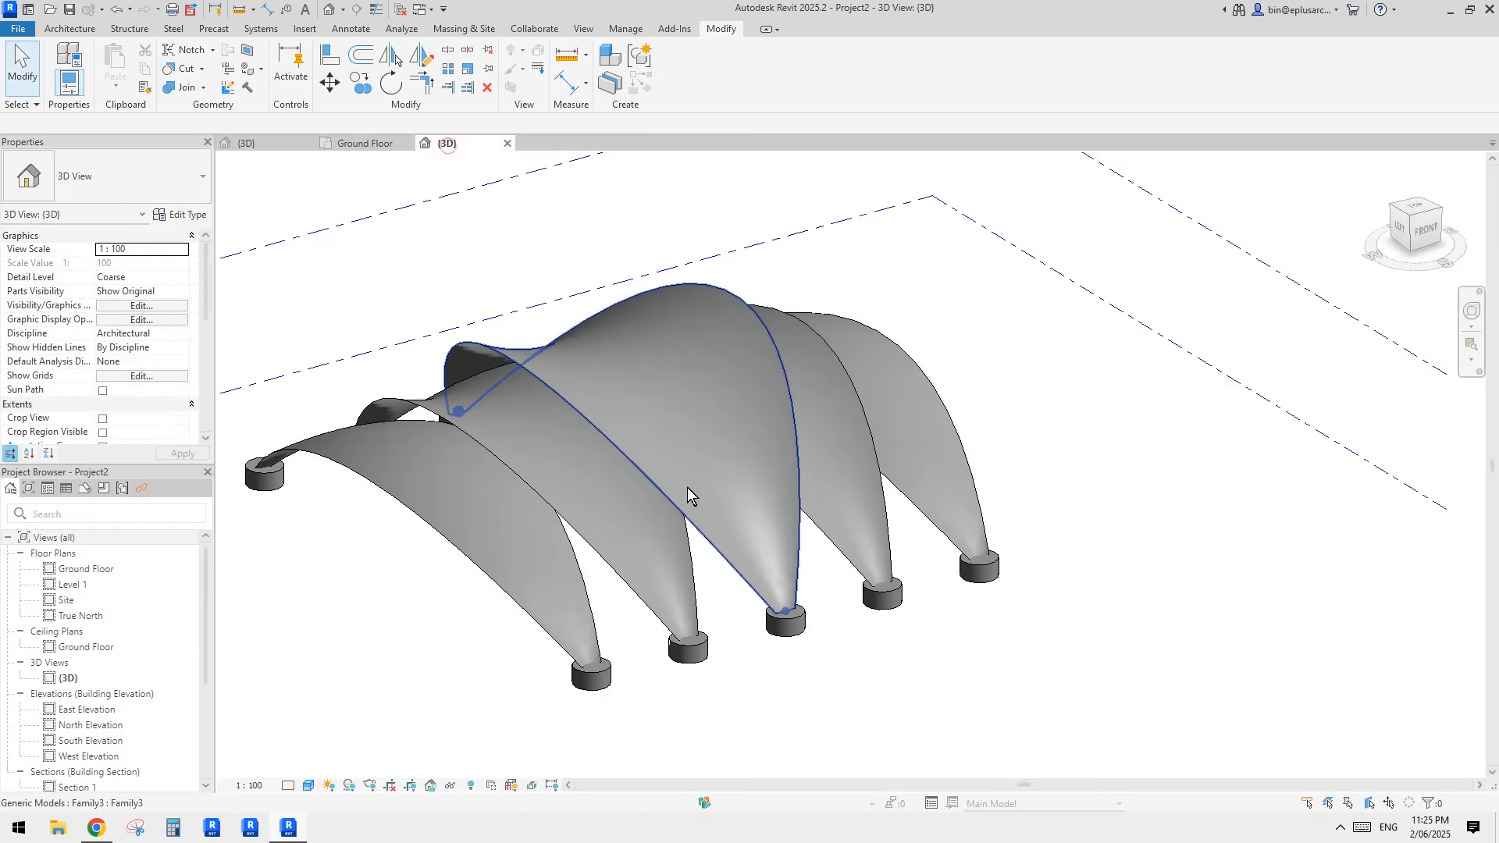
Step: Create a Roof by Face of type Generic - 400mm on the first shell
{"action": "scroll", "coordinate": [793, 445], "scroll_direction": "up", "scroll_amount": 4}
{"action": "left_click", "coordinate": [69, 29]}
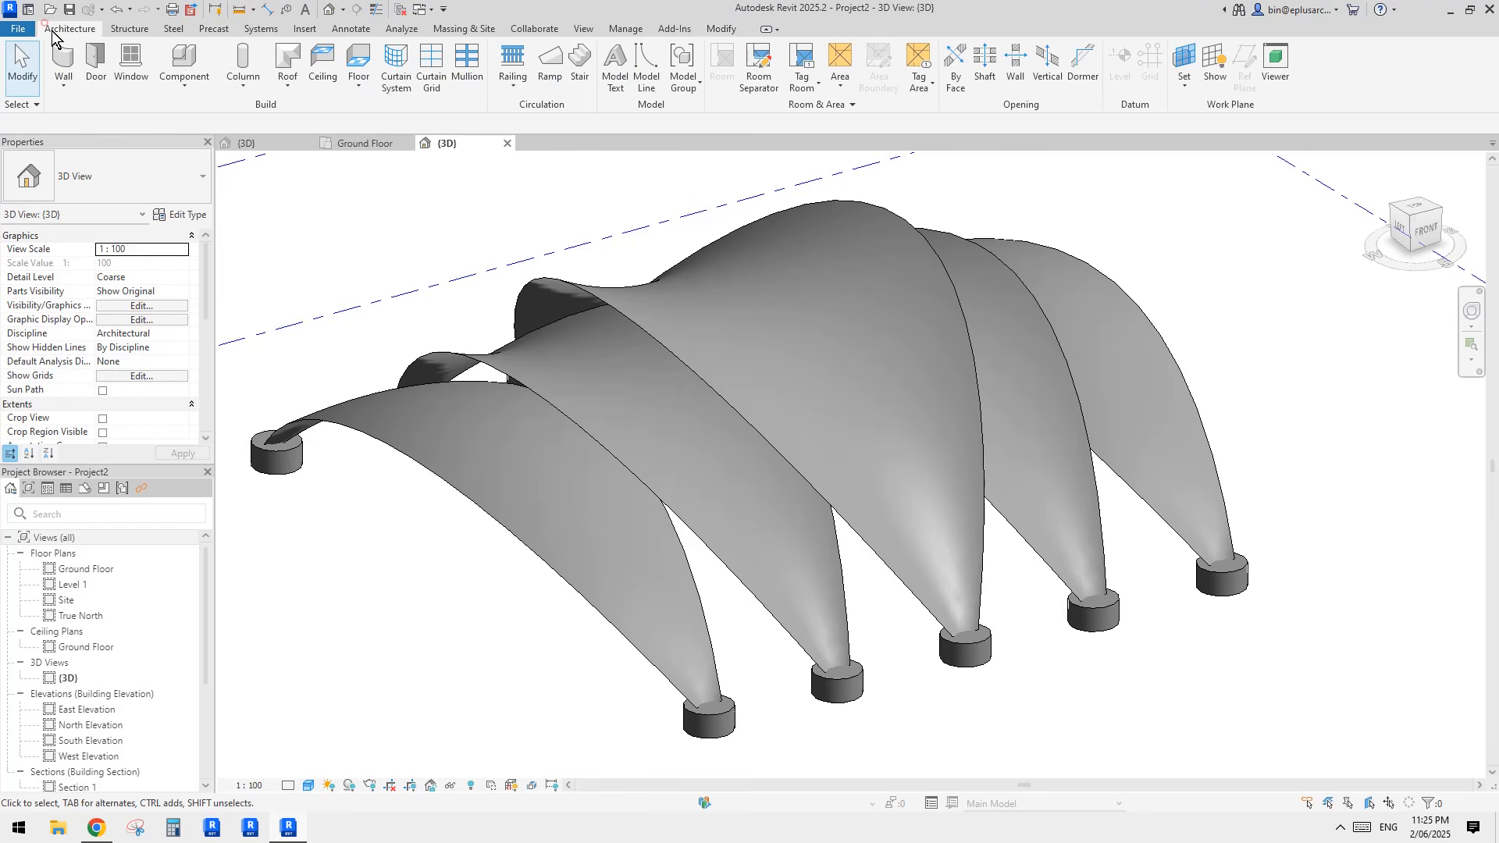
{"action": "left_click", "coordinate": [288, 85]}
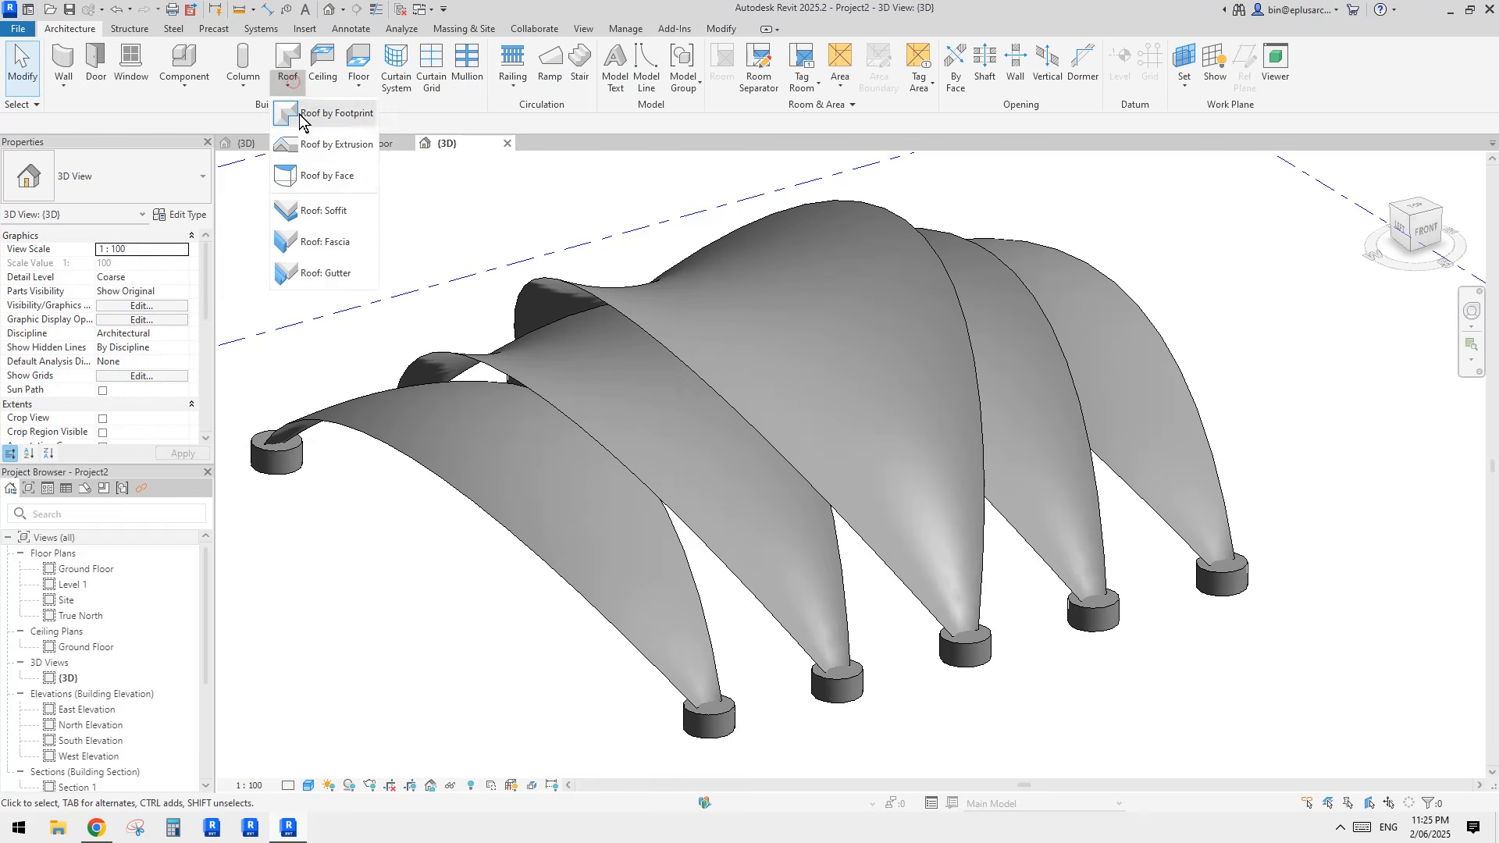
{"action": "left_click", "coordinate": [279, 187]}
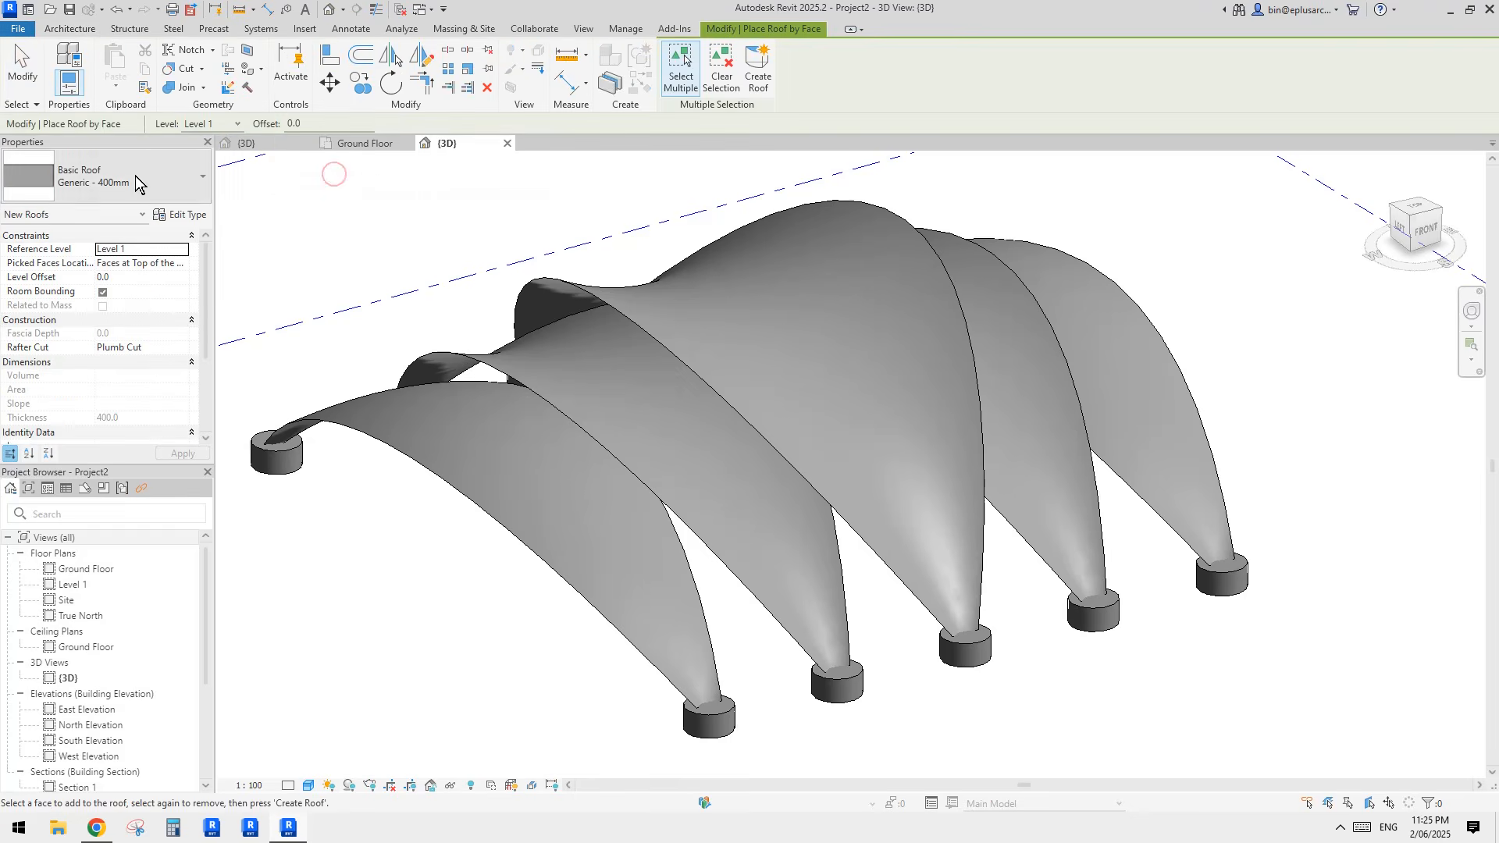
{"action": "left_click", "coordinate": [529, 459]}
{"action": "left_click", "coordinate": [759, 83]}
{"action": "middle_click_drag", "start_coordinate": [765, 394], "coordinate": [746, 302]}
{"action": "key", "text": "Escape"}
Step: Duplicate the first shell roof's type under the name 200
{"action": "left_click", "coordinate": [485, 444]}
{"action": "middle_click_drag", "start_coordinate": [519, 467], "coordinate": [610, 438]}
{"action": "scroll", "coordinate": [610, 438], "scroll_direction": "up", "scroll_amount": 5}
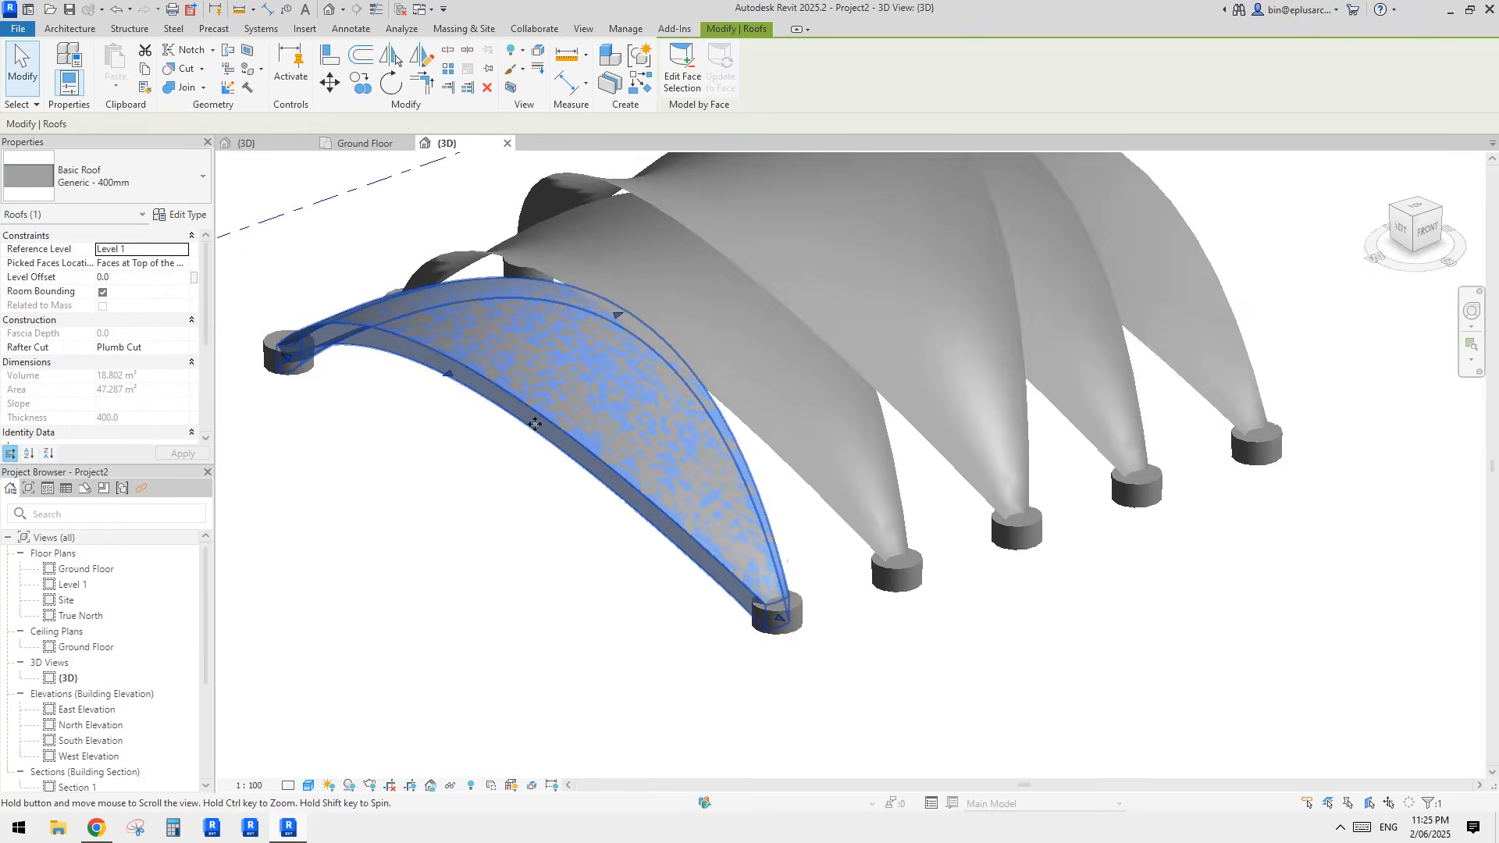
{"action": "left_click", "coordinate": [178, 215]}
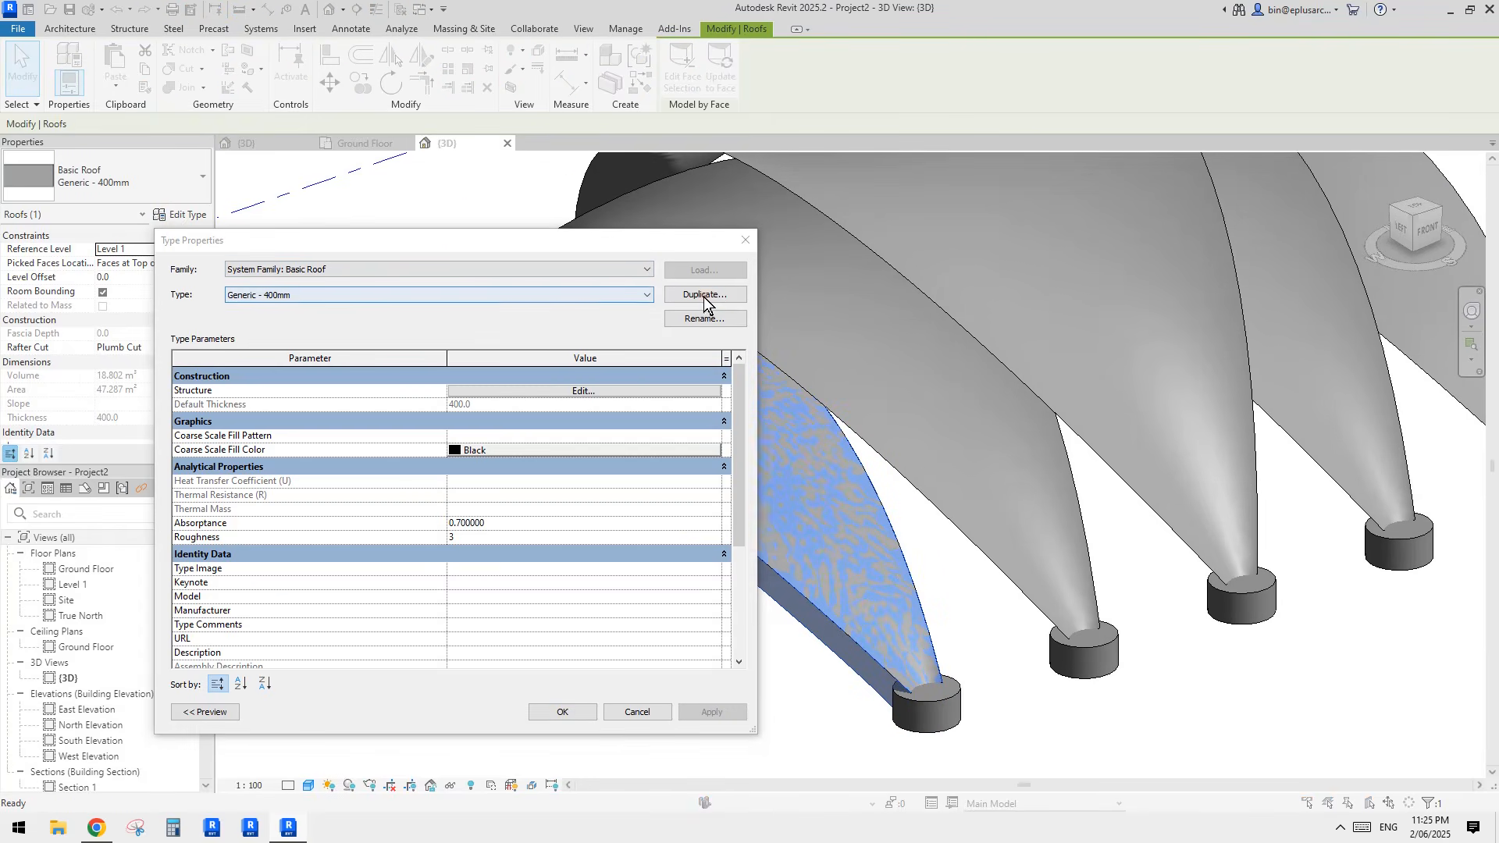
{"action": "left_click", "coordinate": [704, 295]}
{"action": "type", "text": "200"}
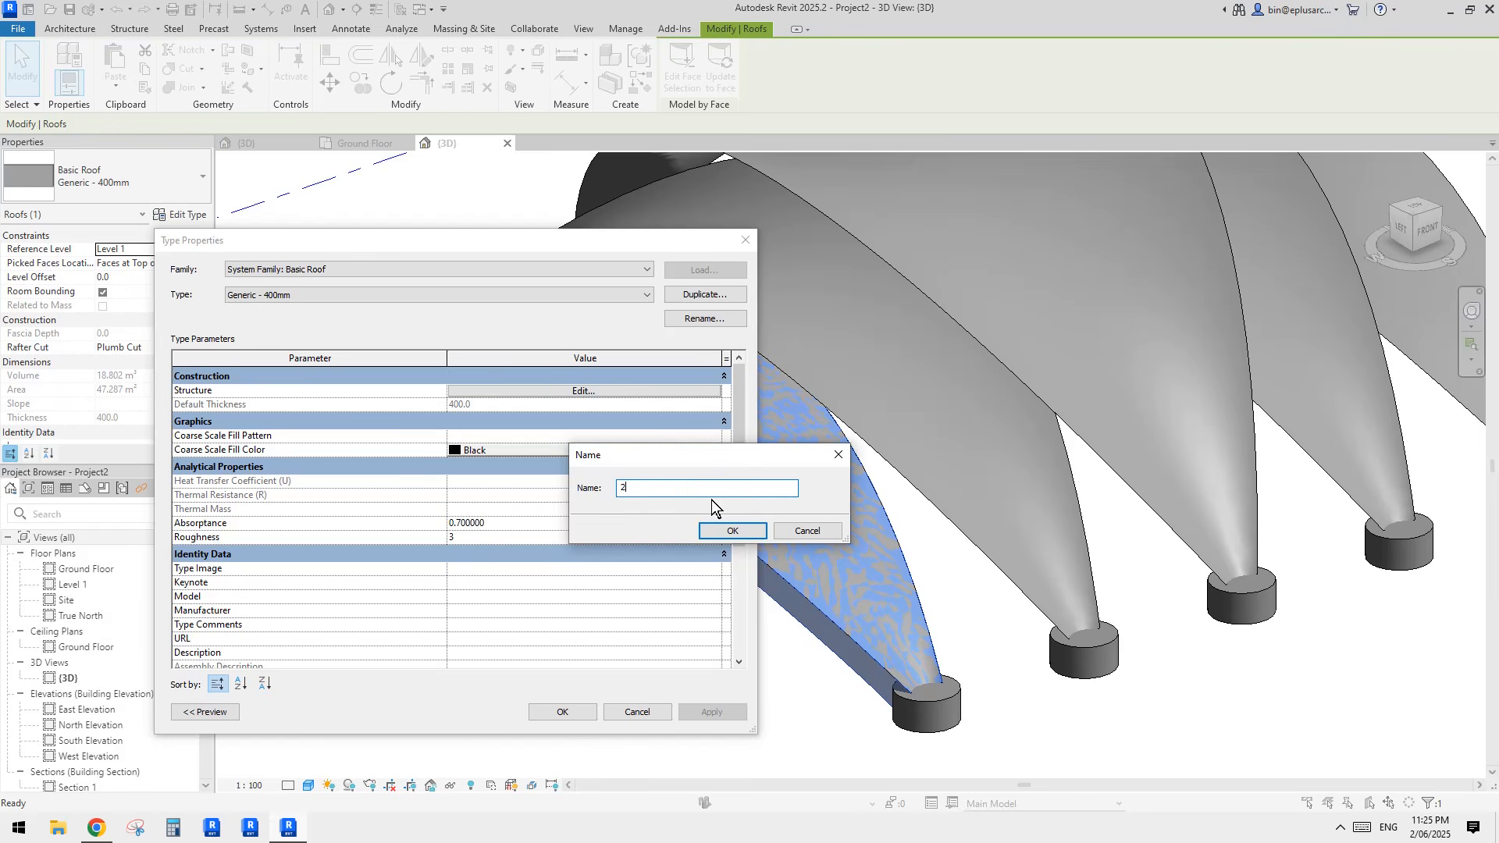
{"action": "left_click", "coordinate": [715, 526]}
Step: Set the thickness of the 200 roof type's structure layer to 200 and apply the type
{"action": "left_click", "coordinate": [555, 391]}
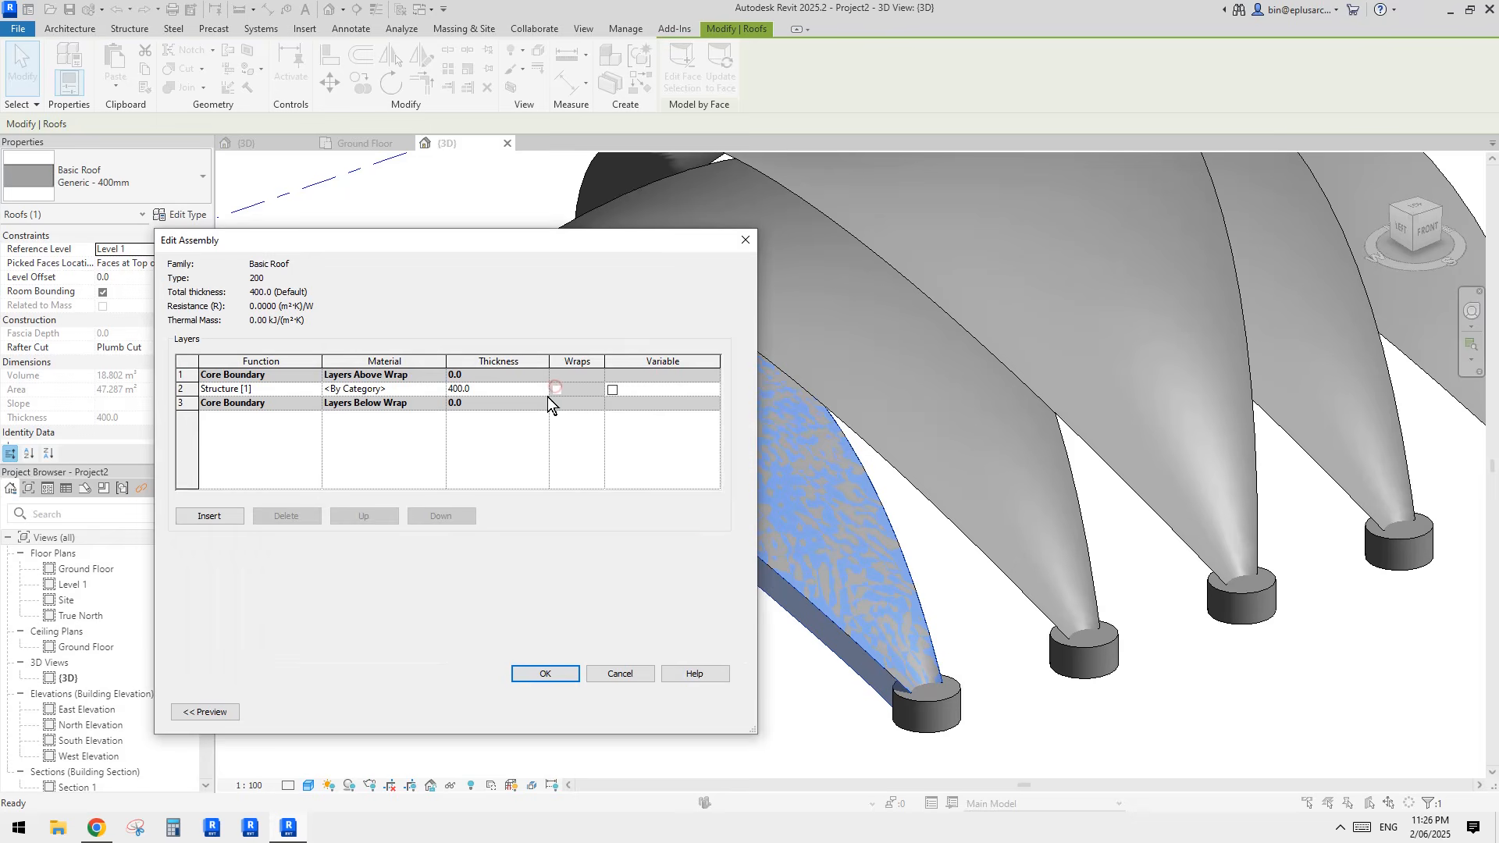
{"action": "left_click", "coordinate": [509, 388]}
{"action": "type", "text": "200"}
{"action": "left_click", "coordinate": [557, 673]}
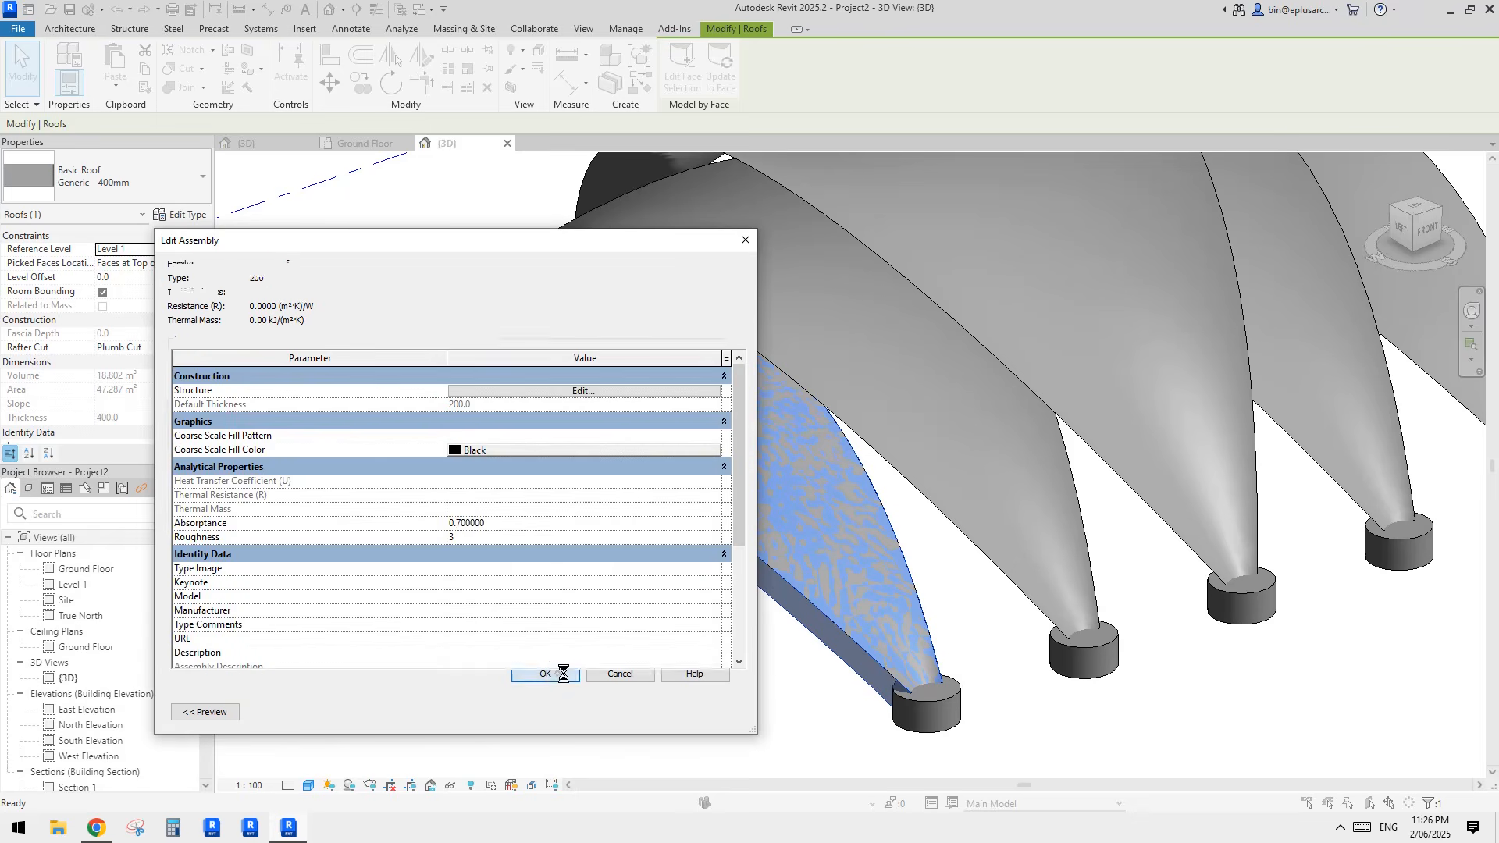
{"action": "left_click", "coordinate": [562, 708]}
{"action": "middle_click_drag", "start_coordinate": [793, 578], "coordinate": [754, 537]}
{"action": "key", "text": "Escape"}
{"action": "scroll", "coordinate": [796, 522], "scroll_direction": "down", "scroll_amount": 1}
Step: Create similar face-based roofs of type 200 on the second and middle shells
{"action": "left_click", "coordinate": [738, 556]}
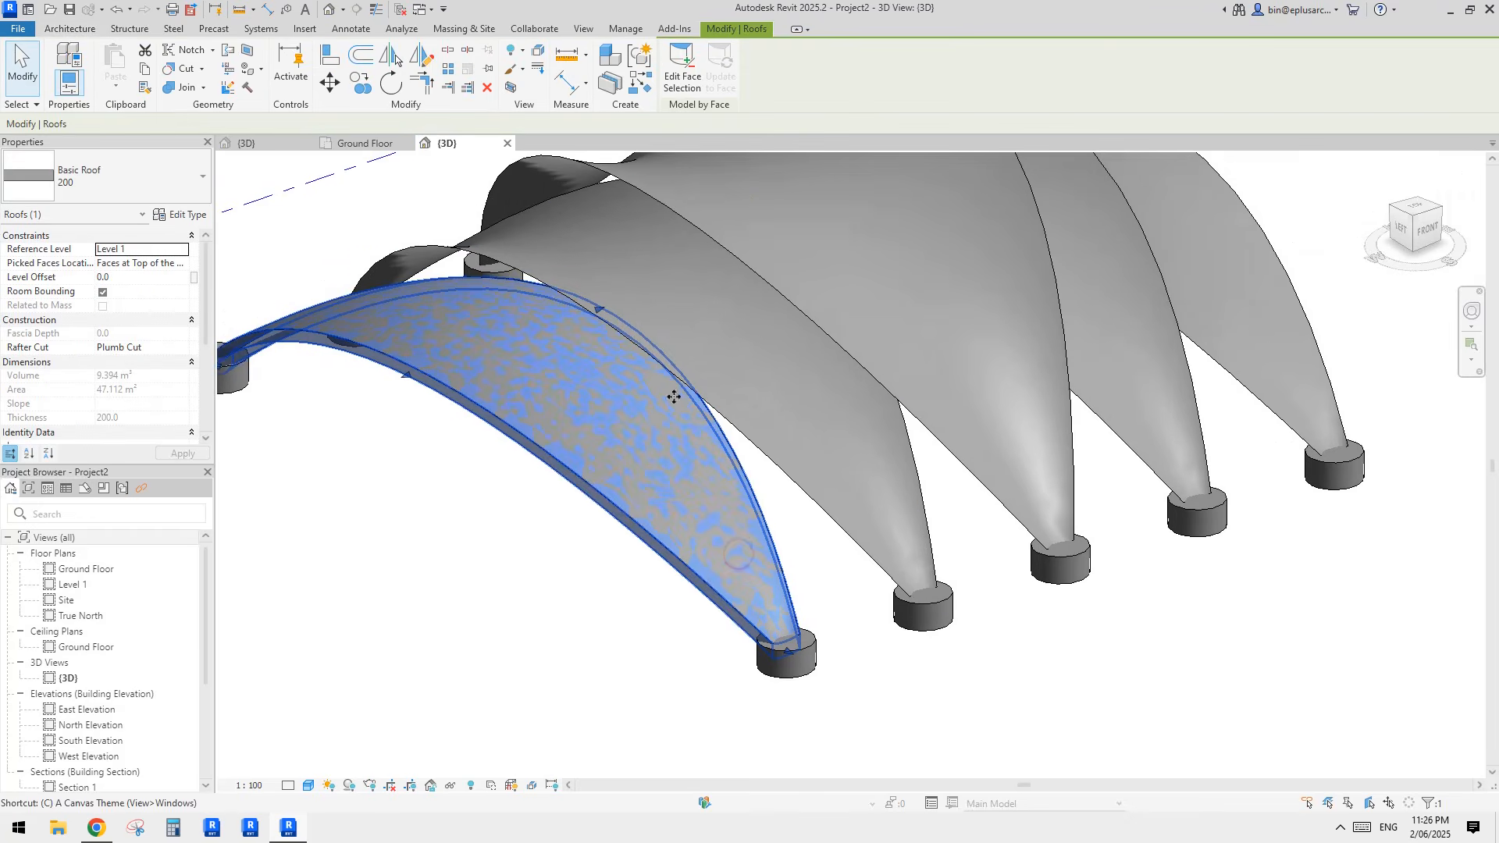
{"action": "key", "text": "c"}
{"action": "key", "text": "s"}
{"action": "left_click", "coordinate": [737, 364]}
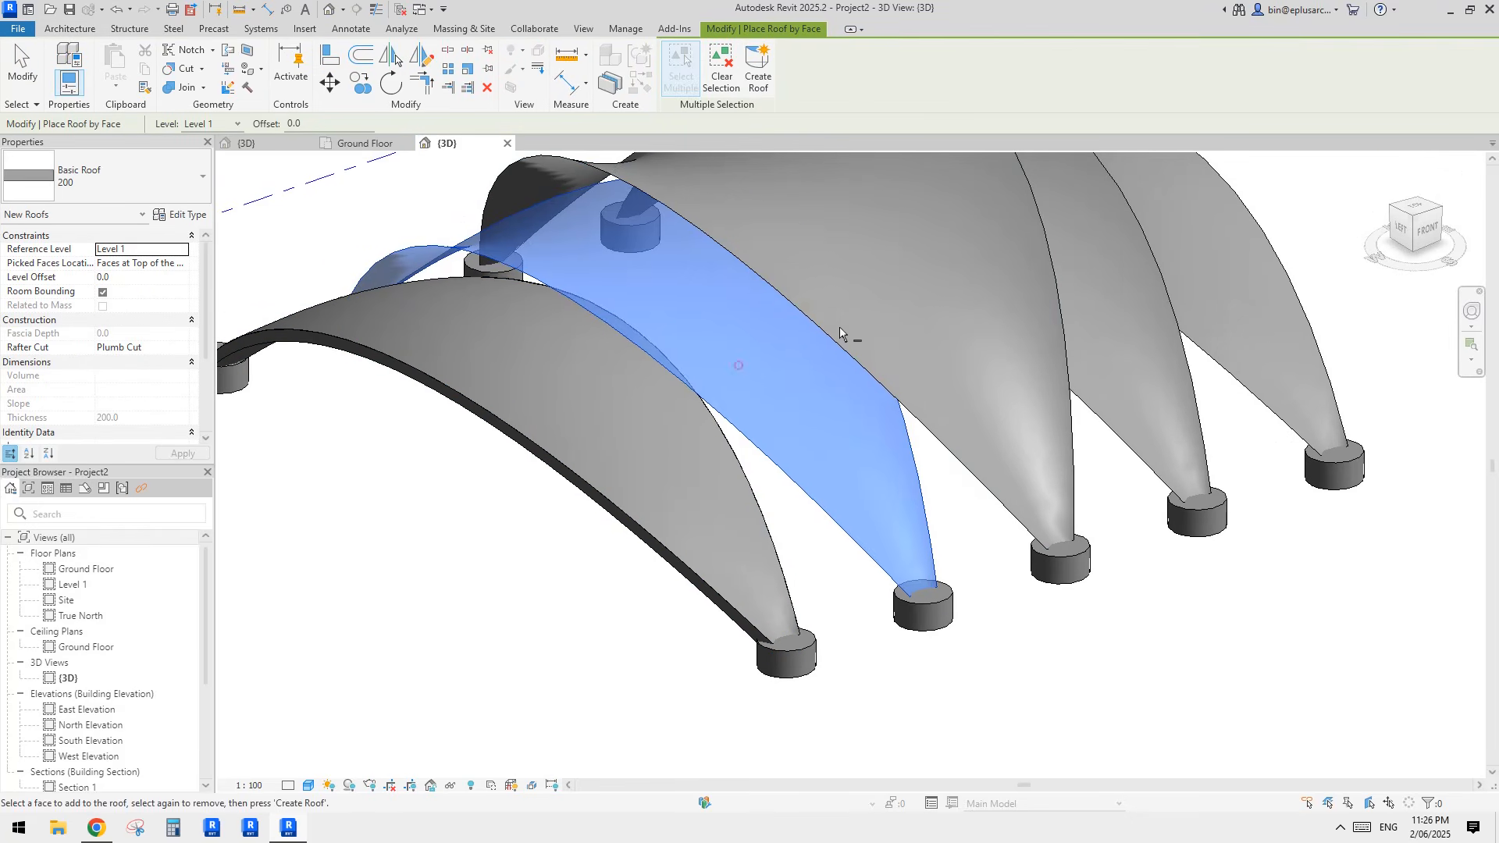
{"action": "middle_click_drag", "start_coordinate": [840, 326], "coordinate": [762, 416]}
{"action": "left_click", "coordinate": [751, 72]}
{"action": "left_click", "coordinate": [812, 234]}
{"action": "middle_click_drag", "start_coordinate": [843, 273], "coordinate": [812, 290]}
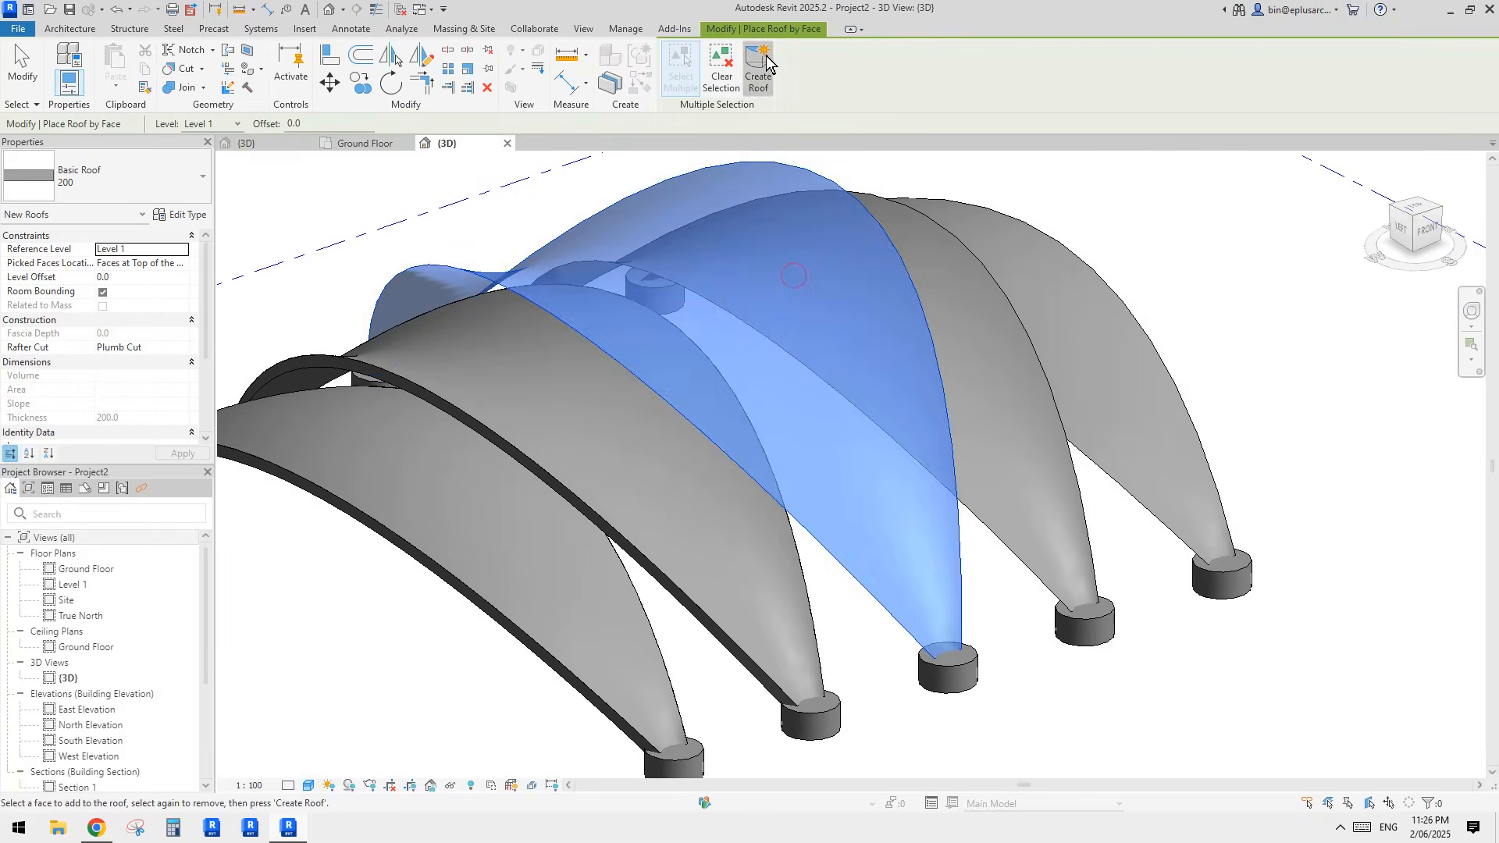
{"action": "left_click", "coordinate": [758, 69]}
Step: Create face-based roofs of type 200 on the fourth and fifth shells and finish the command
{"action": "left_click", "coordinate": [979, 361]}
{"action": "middle_click_drag", "start_coordinate": [928, 324], "coordinate": [863, 342]}
{"action": "left_click", "coordinate": [770, 73]}
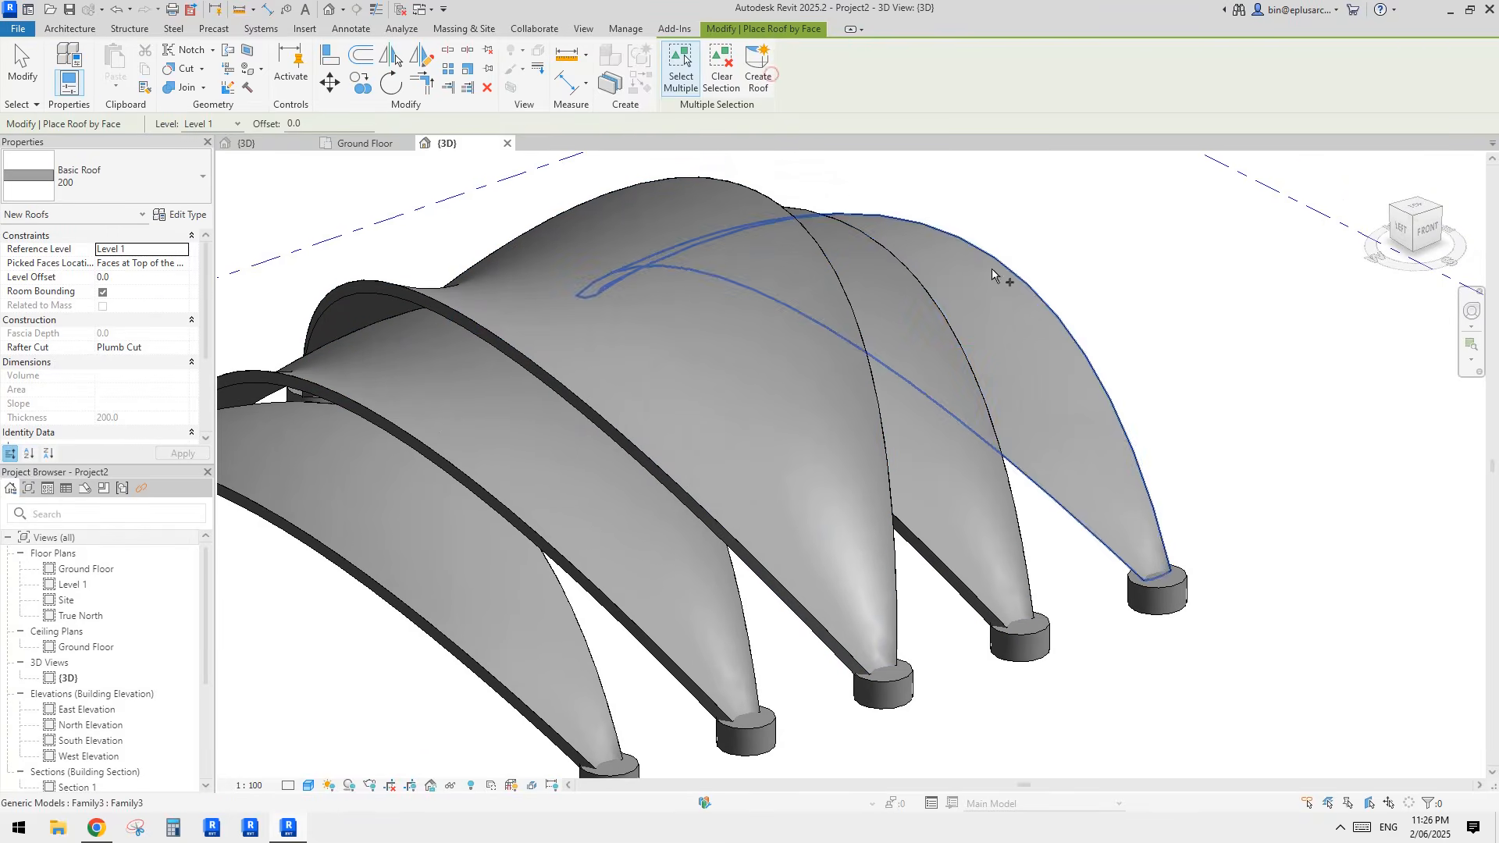
{"action": "left_click", "coordinate": [993, 300]}
{"action": "left_click", "coordinate": [758, 75]}
{"action": "middle_click_drag", "start_coordinate": [986, 366], "coordinate": [984, 254], "text": "shift"}
{"action": "left_click", "coordinate": [762, 379]}
{"action": "middle_click_drag", "start_coordinate": [761, 379], "coordinate": [1131, 565], "text": "shift"}
{"action": "key", "text": "Escape"}
Step: Finish placing roofs and set the parameter h1 of the fifth shell to -300
{"action": "left_click", "coordinate": [1004, 493]}
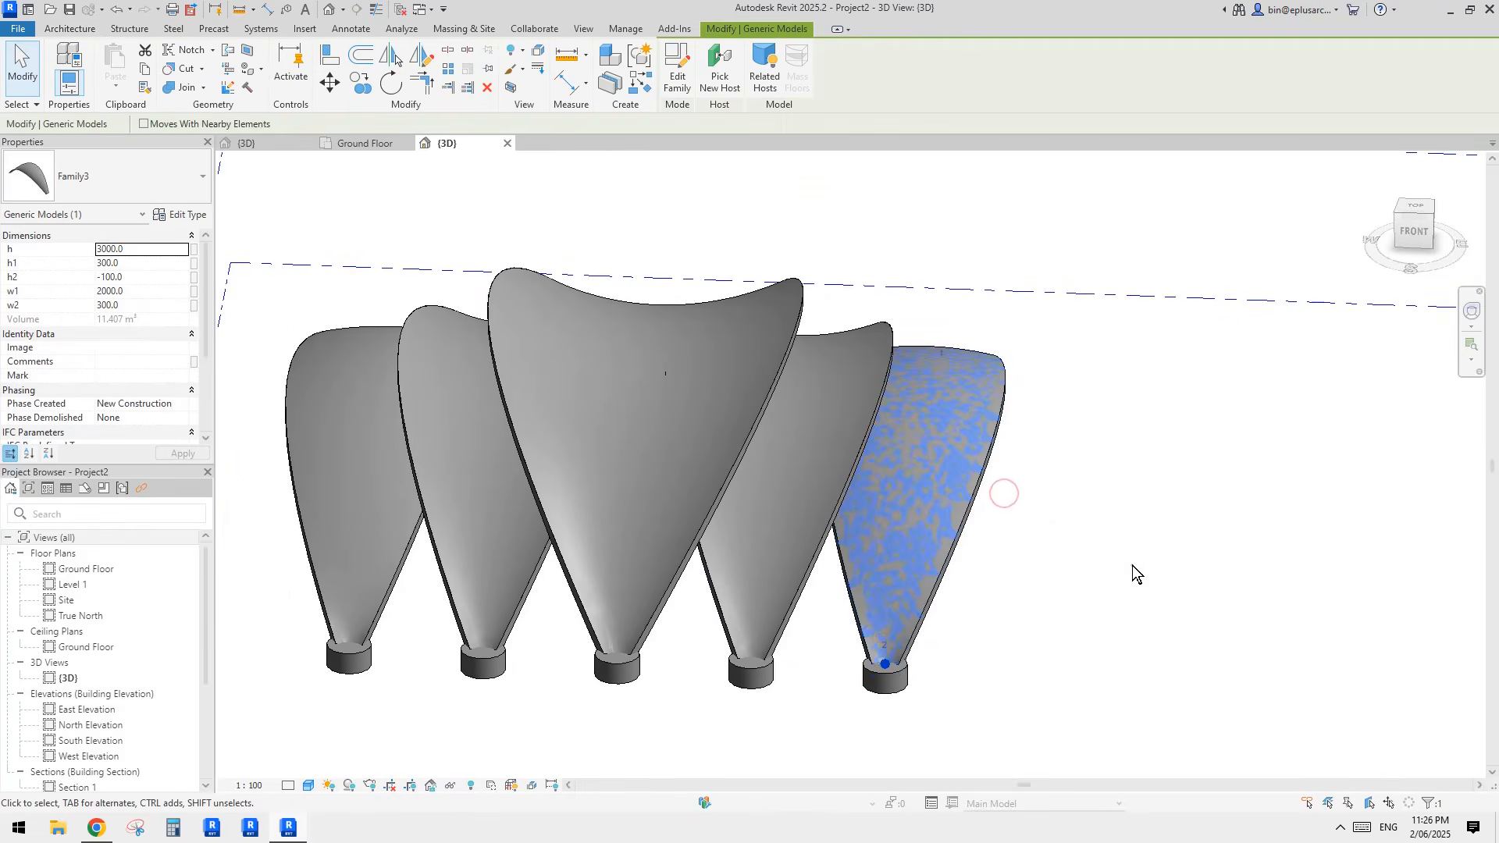
{"action": "left_click", "coordinate": [1132, 565]}
{"action": "left_click", "coordinate": [915, 462]}
{"action": "middle_click_drag", "start_coordinate": [1033, 484], "coordinate": [415, 359], "text": "shift"}
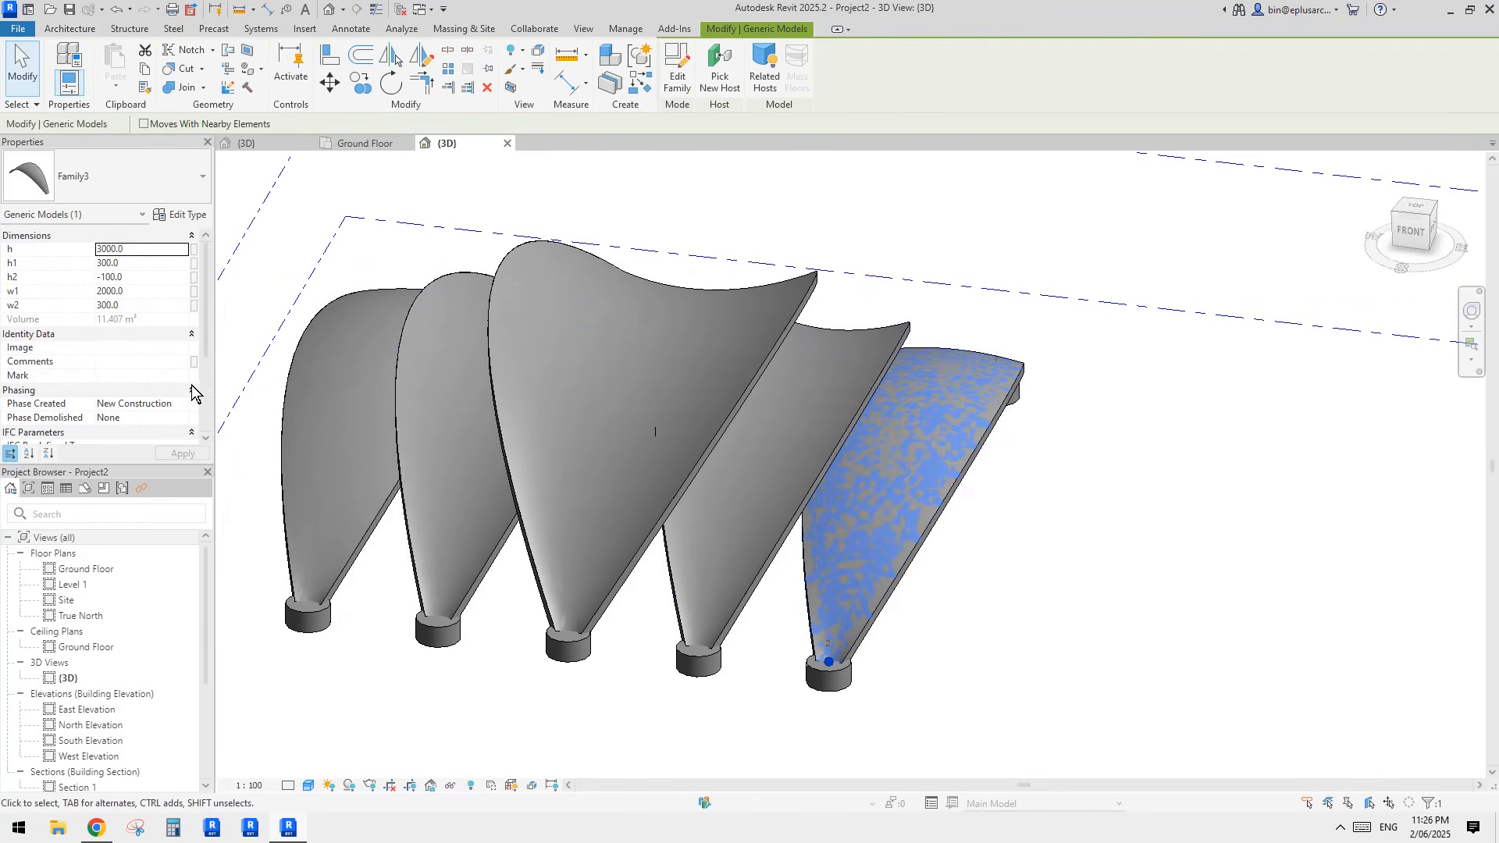
{"action": "middle_click_drag", "start_coordinate": [1013, 478], "coordinate": [954, 419], "text": "shift"}
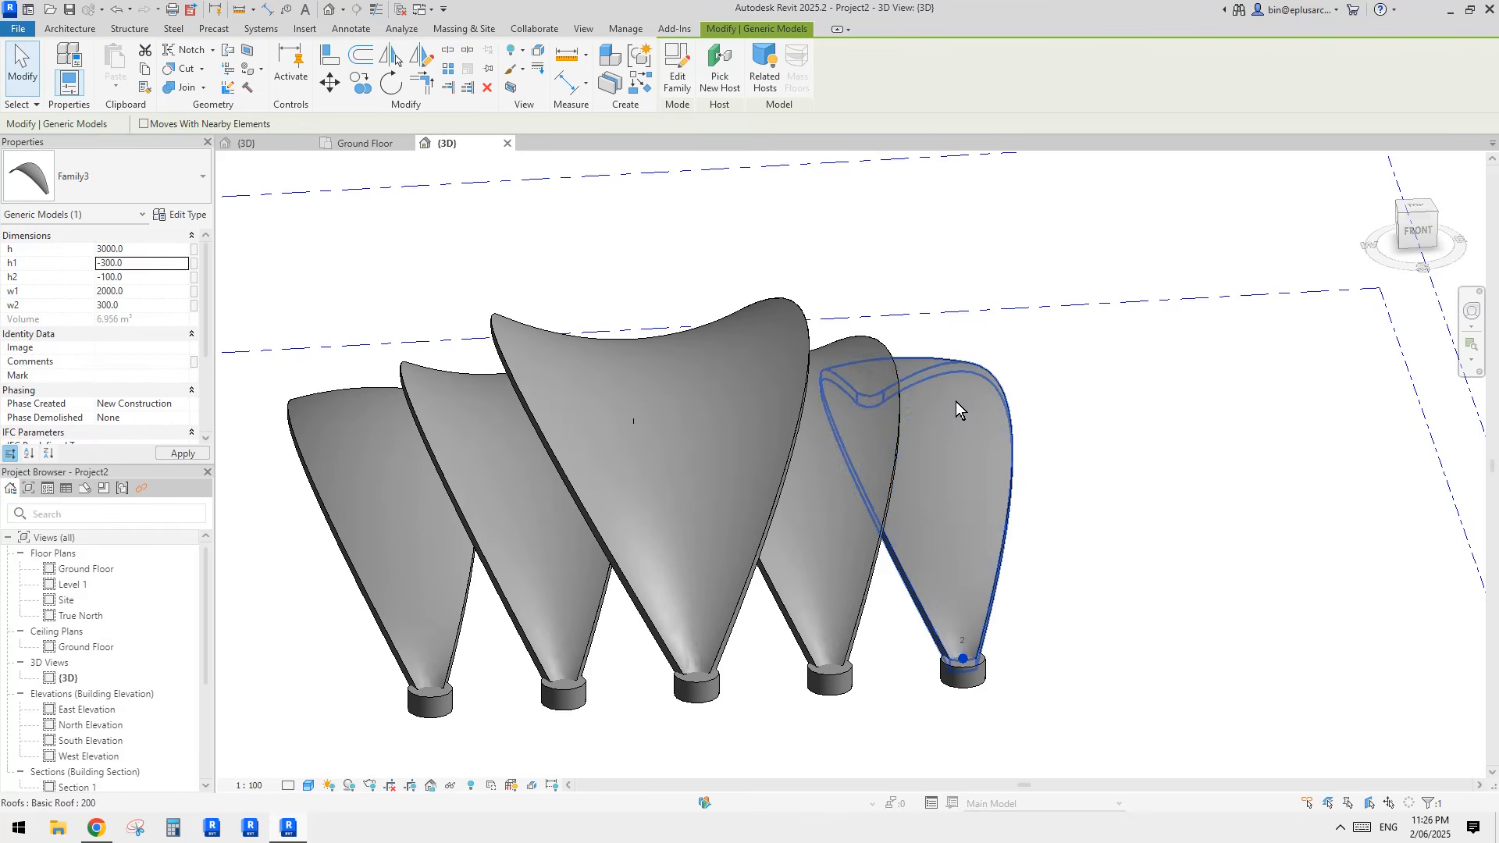
Step: Update the fifth shell's roof to match its changed face
{"action": "middle_click_drag", "start_coordinate": [955, 401], "coordinate": [932, 574], "text": "shift"}
{"action": "scroll", "coordinate": [862, 443], "scroll_direction": "down", "scroll_amount": 2}
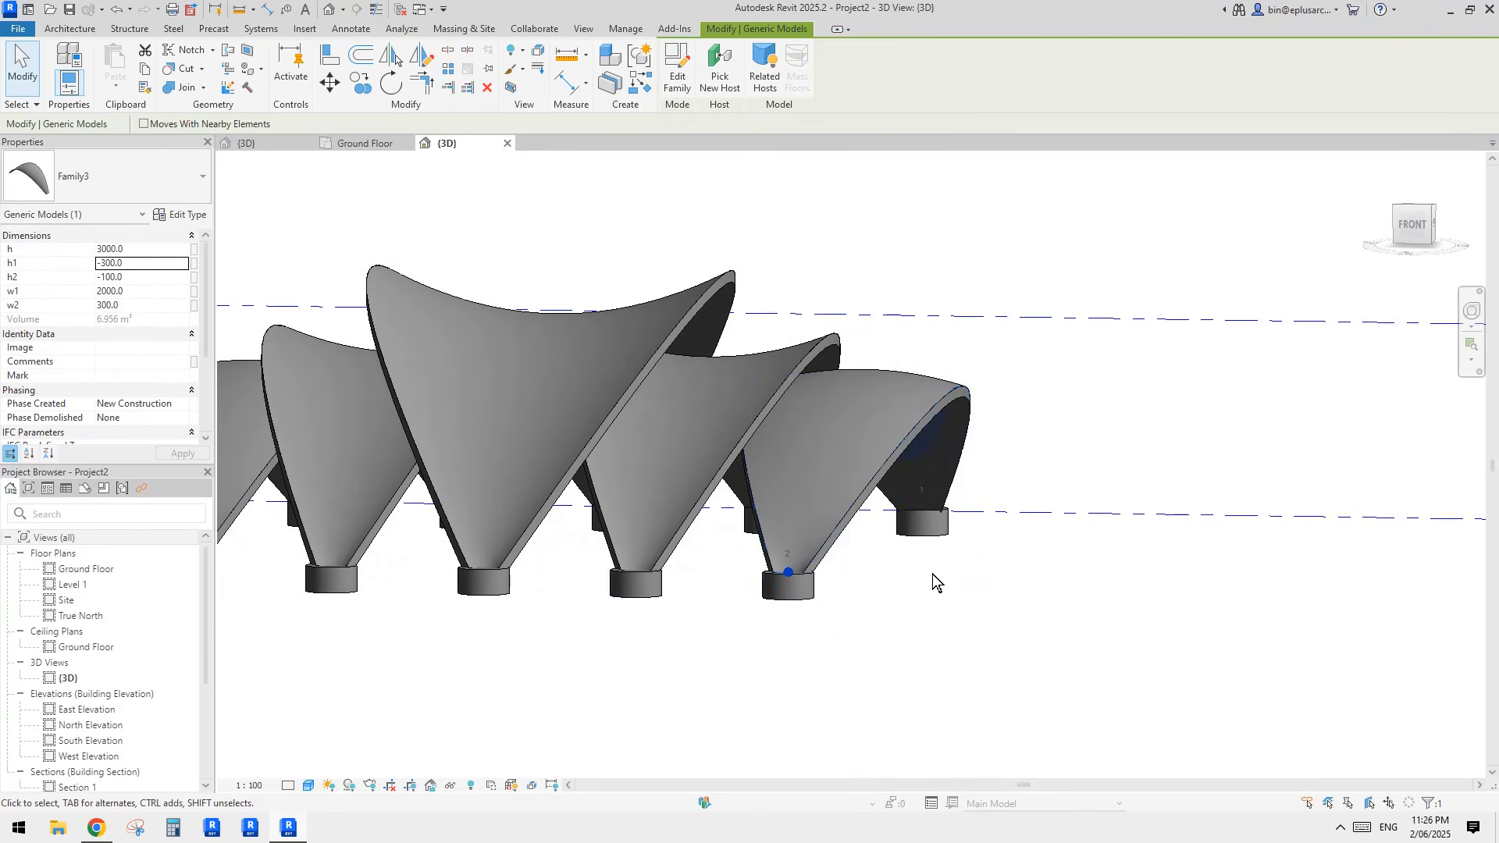
{"action": "middle_click_drag", "start_coordinate": [889, 433], "coordinate": [882, 405], "text": "shift"}
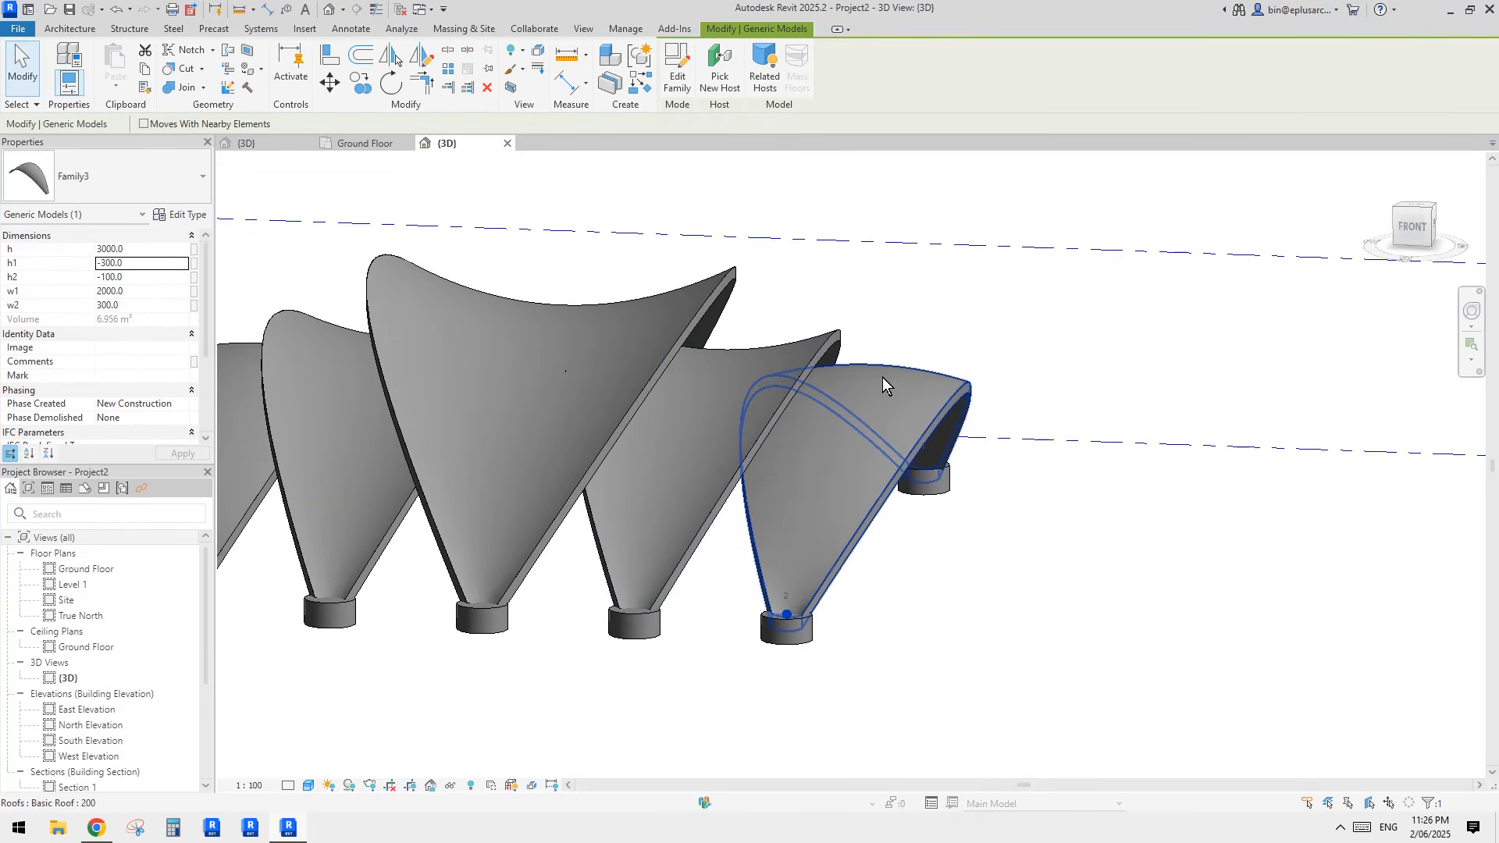
{"action": "middle_click_drag", "start_coordinate": [882, 377], "coordinate": [892, 462], "text": "shift"}
{"action": "left_click", "coordinate": [865, 451]}
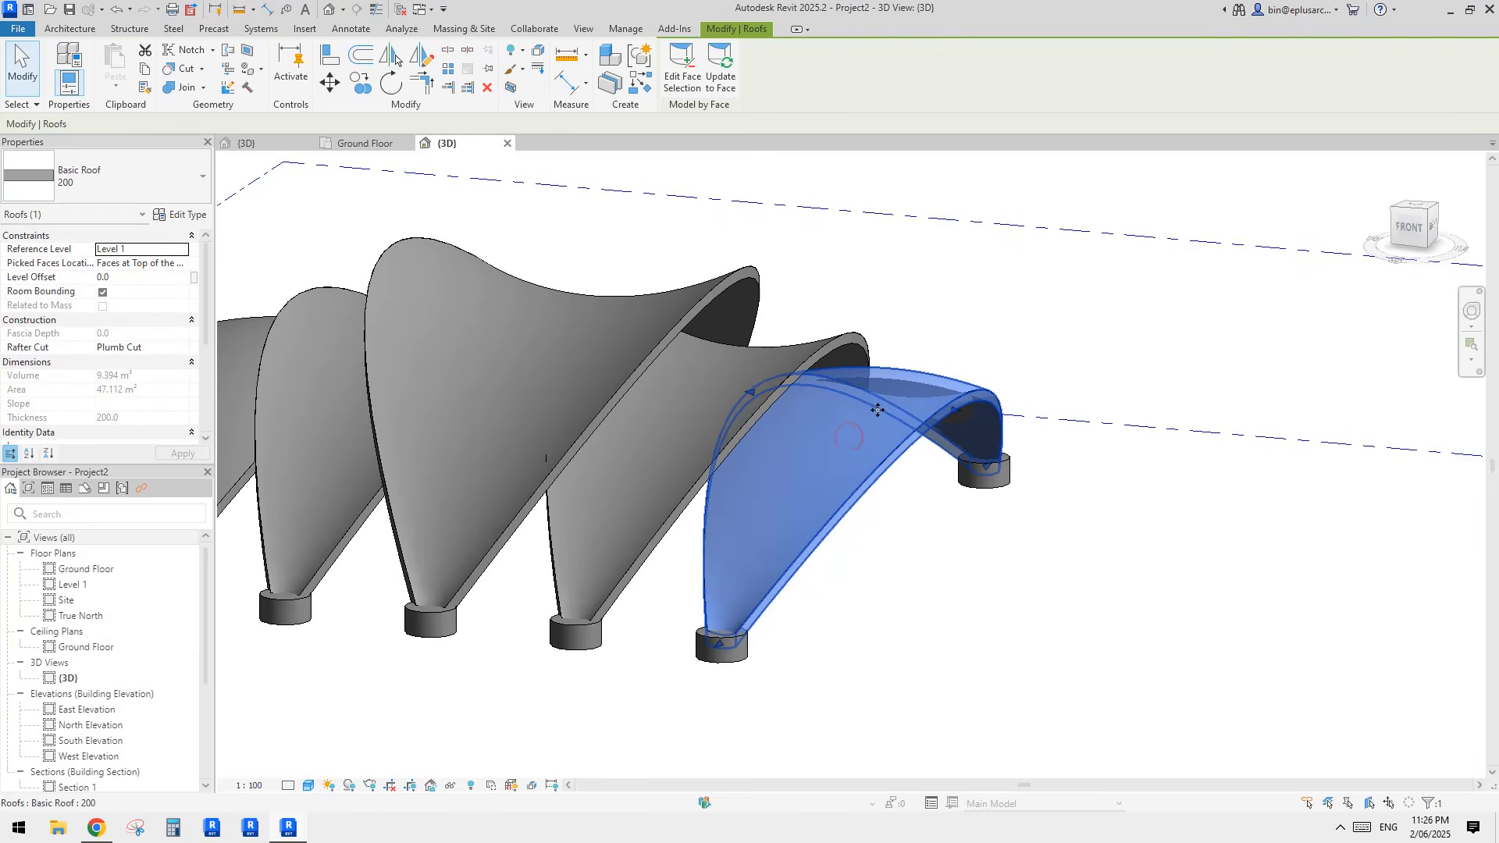
{"action": "middle_click_drag", "start_coordinate": [877, 409], "coordinate": [812, 367], "text": "shift"}
{"action": "left_click", "coordinate": [720, 76]}
{"action": "left_click", "coordinate": [1038, 249]}
{"action": "middle_click_drag", "start_coordinate": [1038, 249], "coordinate": [992, 425], "text": "shift"}
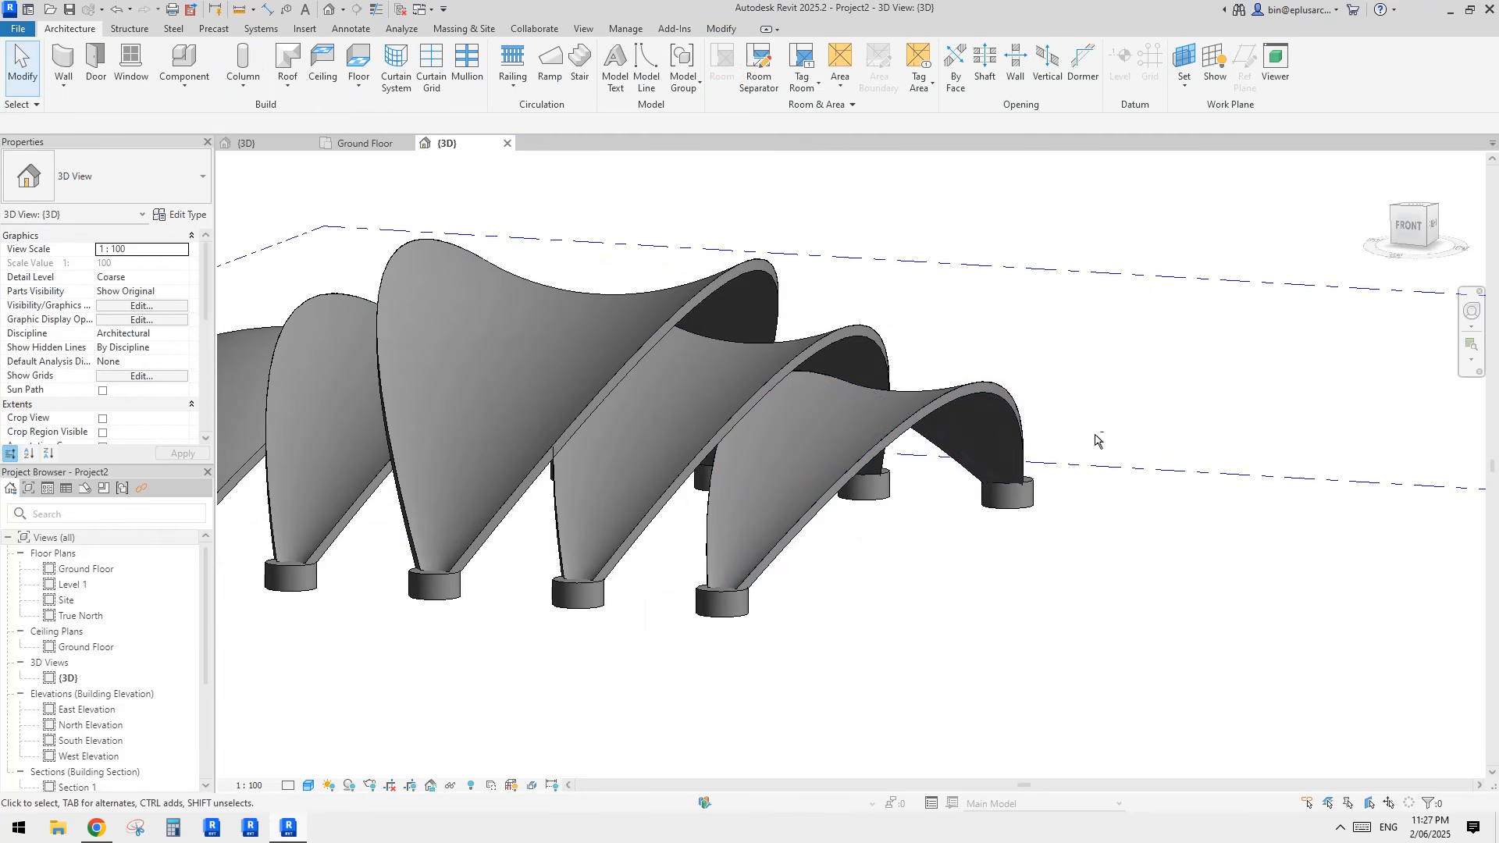
Step: Examine the five roofs in 3D and compare them with the pavilion photo in Chrome, returning to Revit
{"action": "middle_click_drag", "start_coordinate": [1095, 439], "coordinate": [874, 477], "text": "shift"}
{"action": "scroll", "coordinate": [669, 392], "scroll_direction": "up", "scroll_amount": 5}
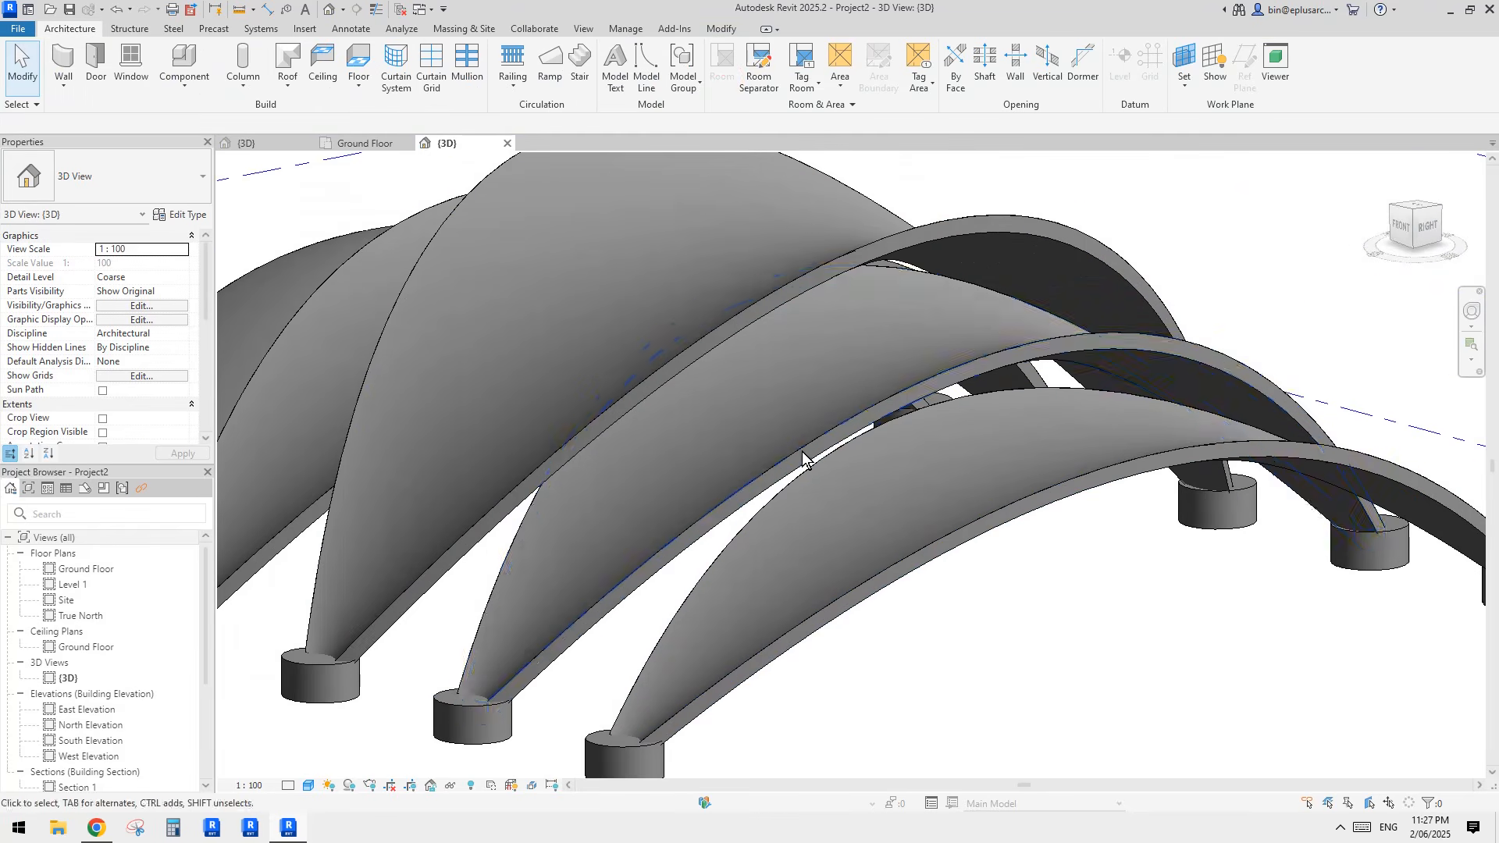
{"action": "scroll", "coordinate": [804, 458], "scroll_direction": "down", "scroll_amount": 5}
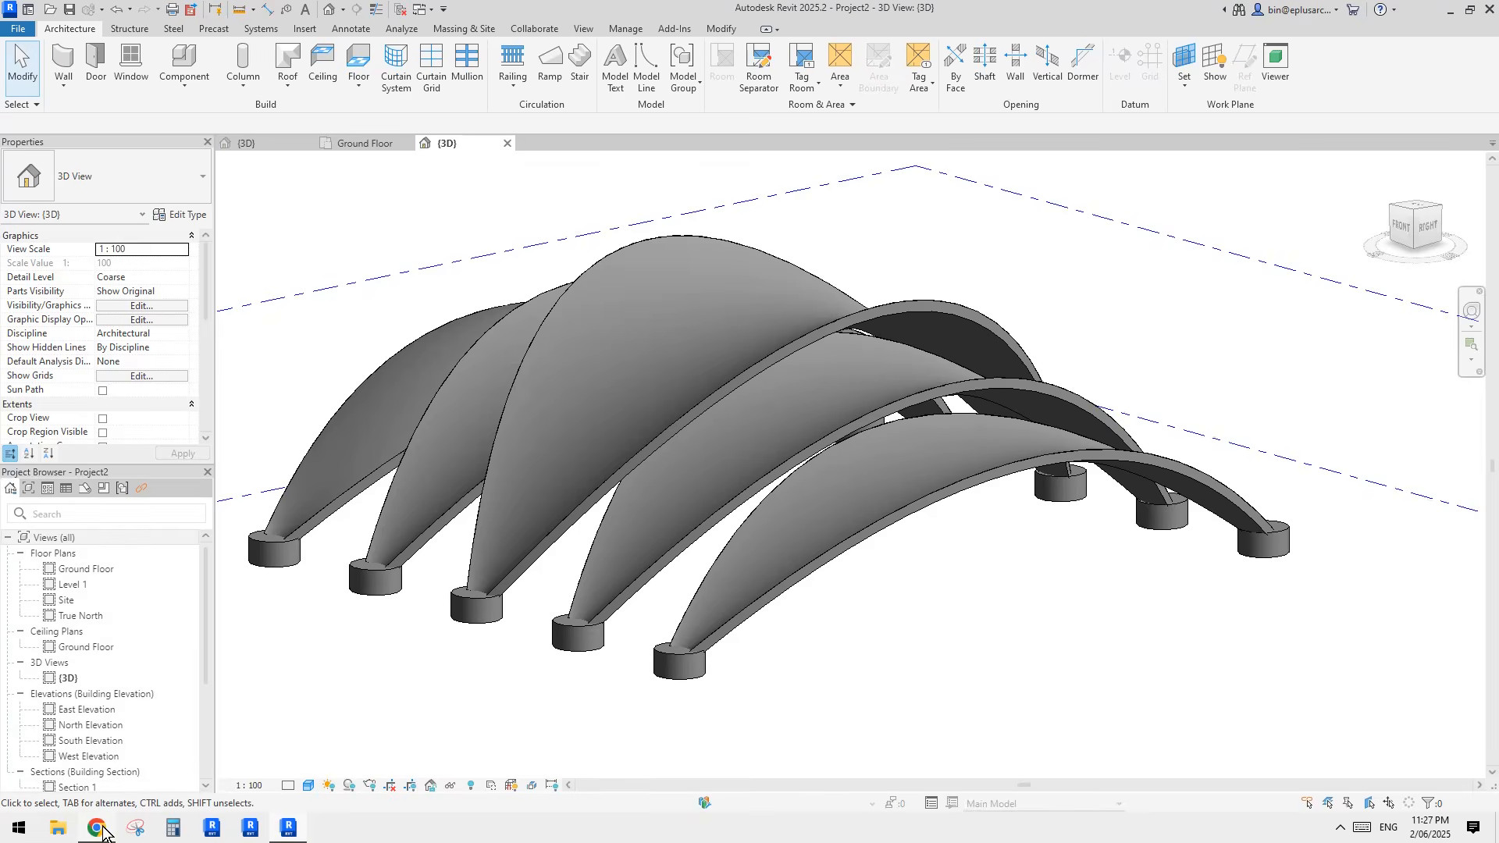
{"action": "left_click", "coordinate": [97, 829]}
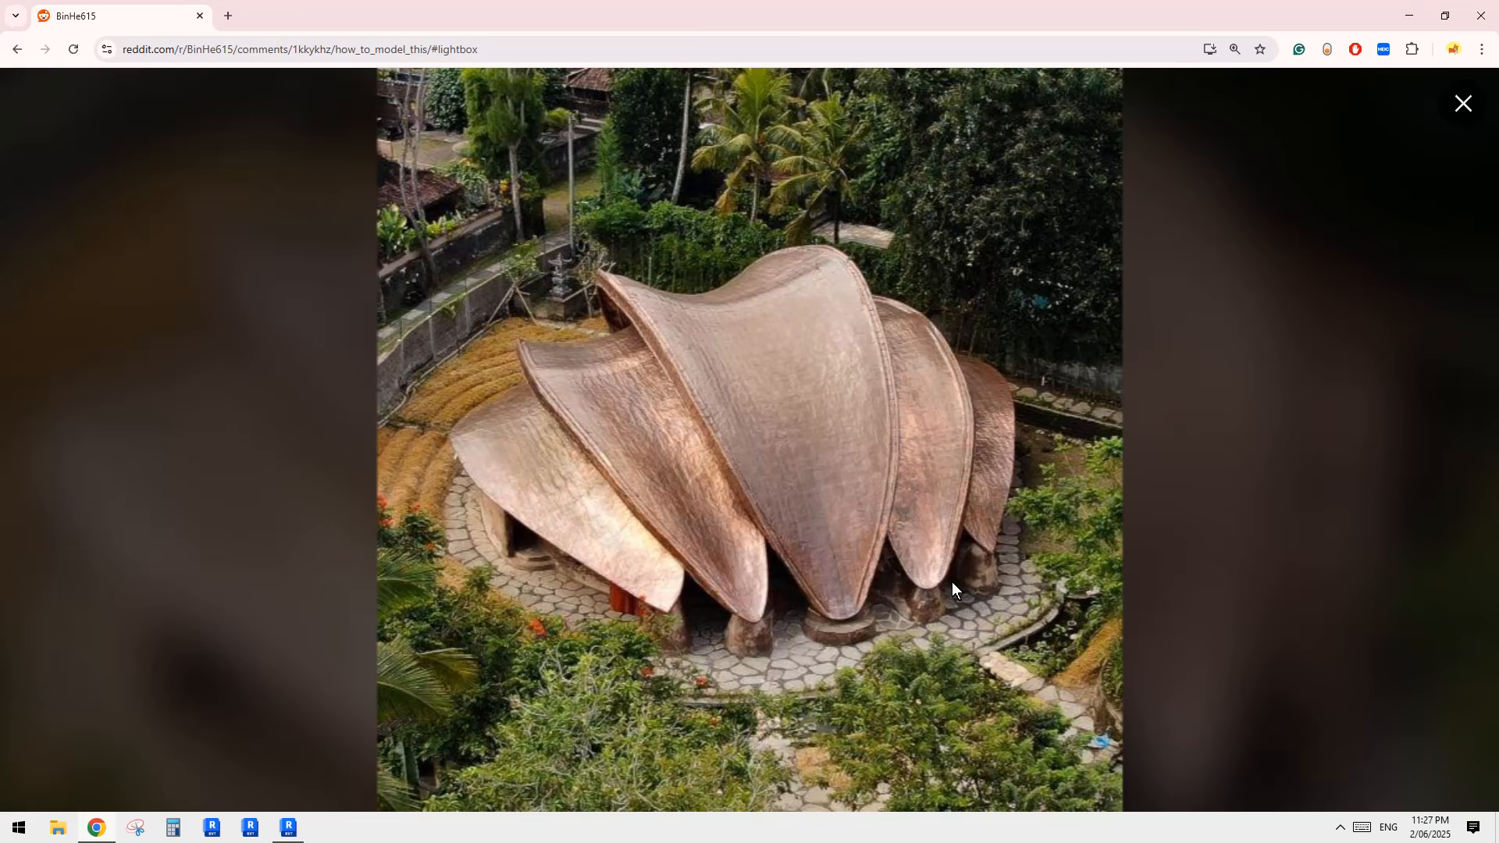
{"action": "left_click", "coordinate": [295, 818]}
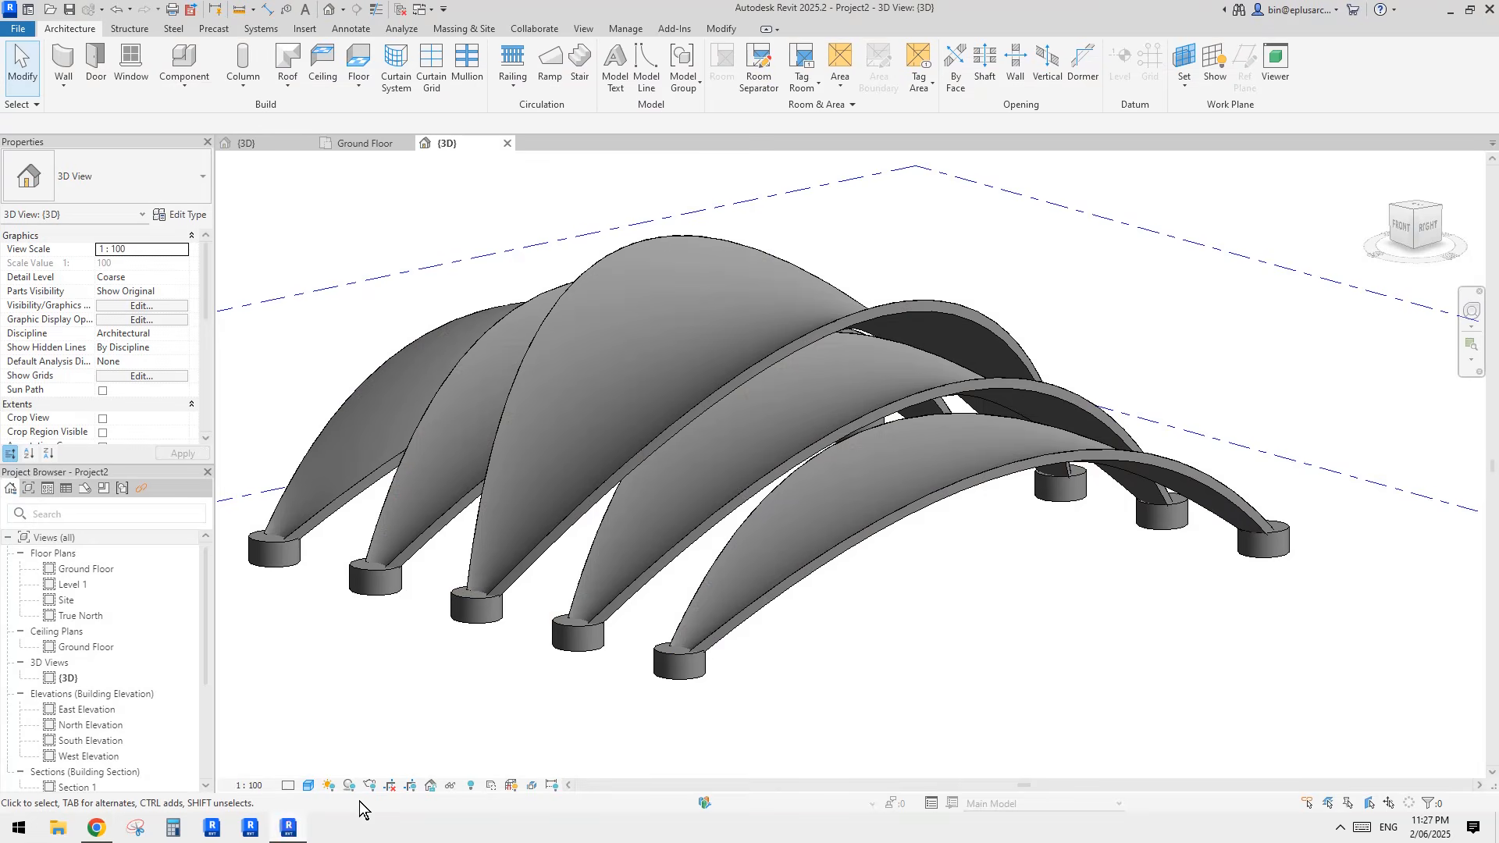
{"action": "middle_click_drag", "start_coordinate": [686, 507], "coordinate": [687, 526]}
Step: Examine the narrow base end of the shell in the family's 3D view and compare it with the project's roof bases
{"action": "left_click", "coordinate": [362, 146]}
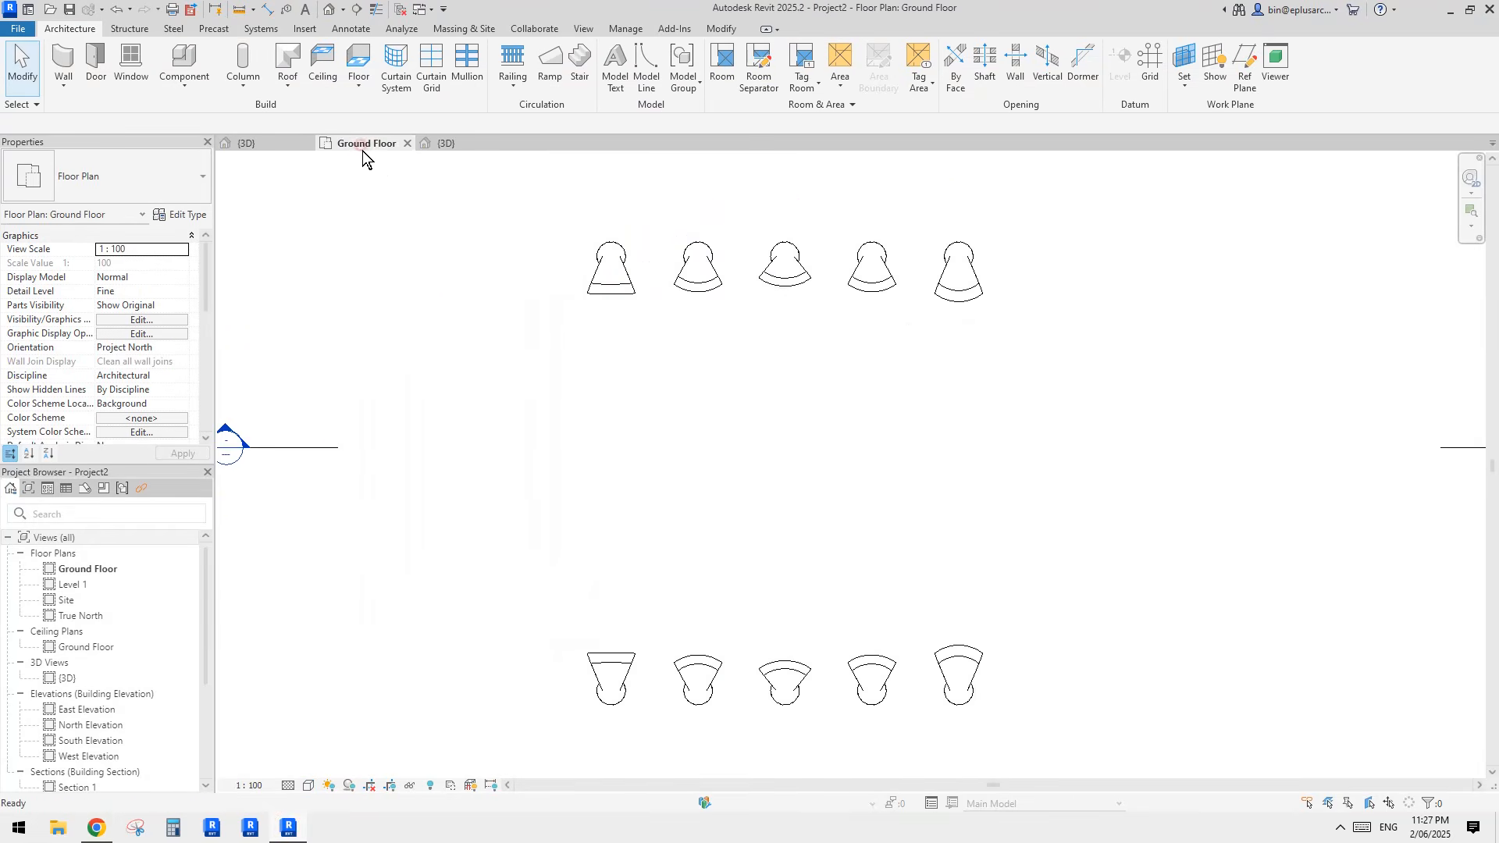
{"action": "left_click", "coordinate": [288, 142]}
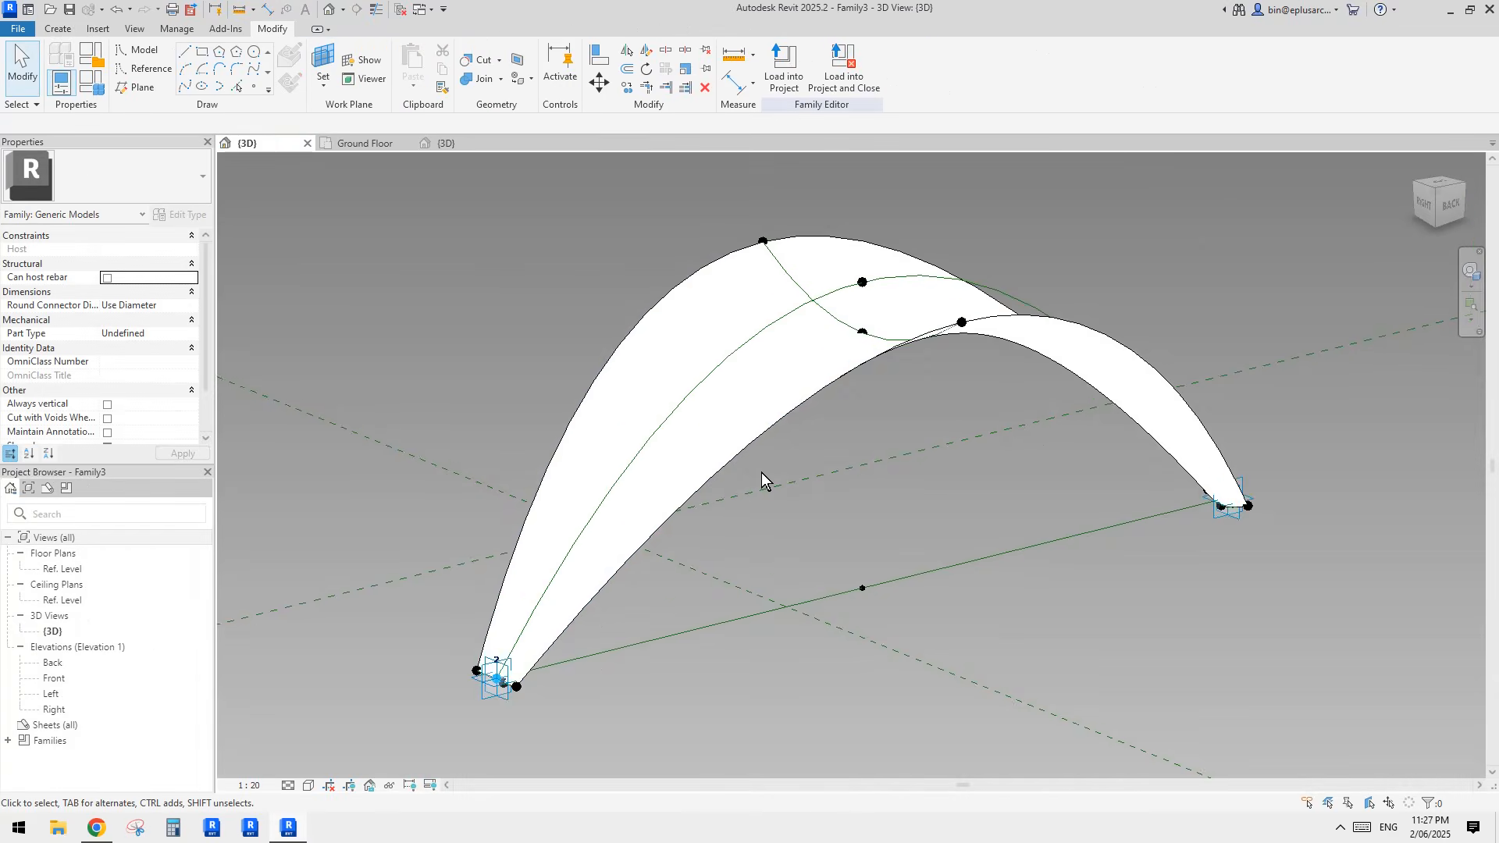
{"action": "scroll", "coordinate": [681, 539], "scroll_direction": "down", "scroll_amount": 2}
{"action": "middle_click_drag", "start_coordinate": [740, 509], "coordinate": [747, 579], "text": "shift"}
{"action": "scroll", "coordinate": [961, 449], "scroll_direction": "up", "scroll_amount": 3}
{"action": "middle_click_drag", "start_coordinate": [1060, 468], "coordinate": [920, 440], "text": "shift"}
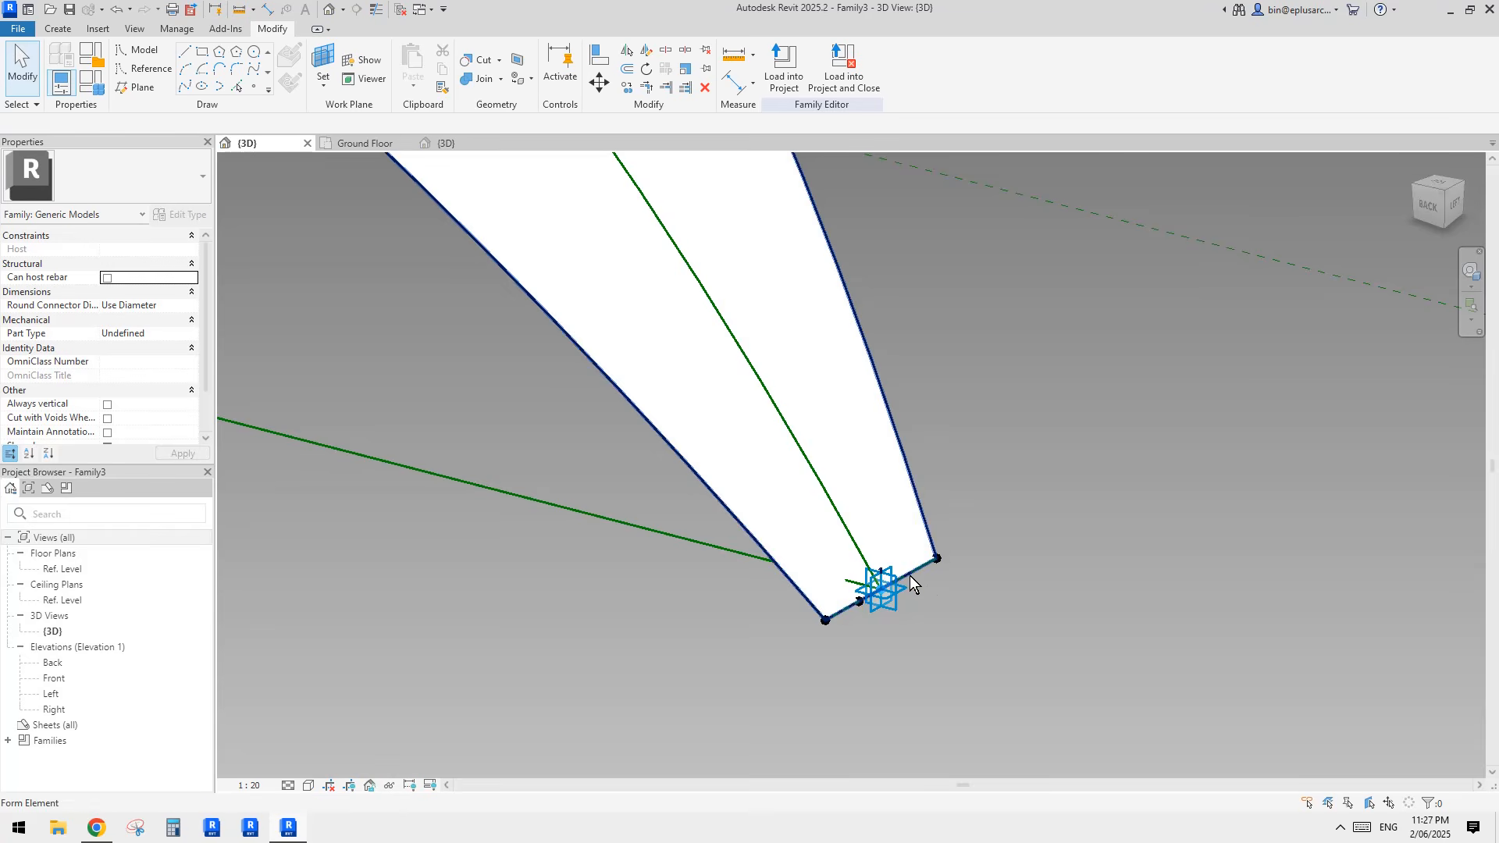
{"action": "middle_click_drag", "start_coordinate": [877, 601], "coordinate": [905, 576], "text": "shift"}
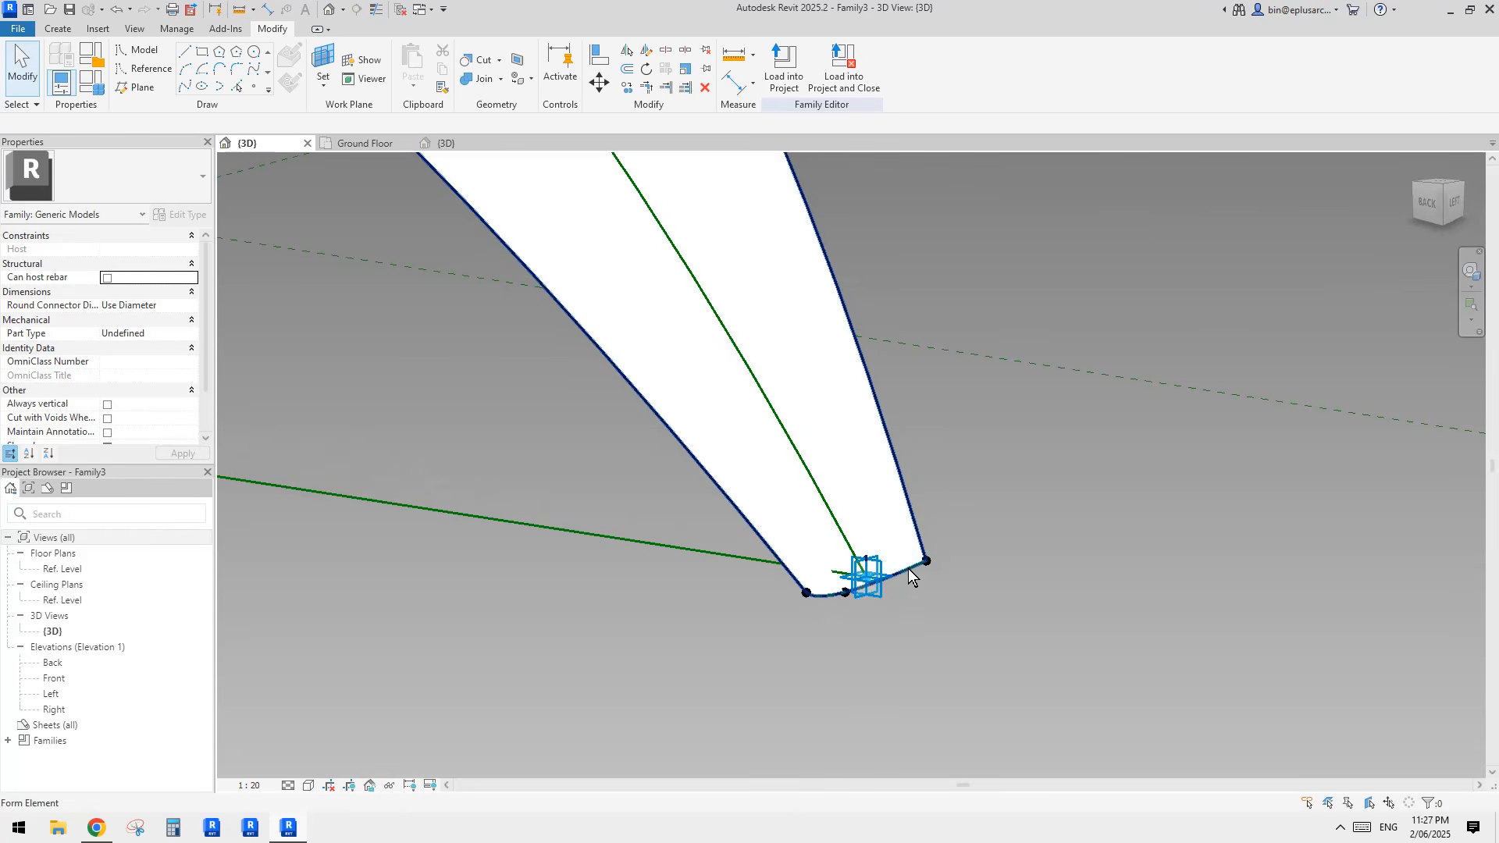
{"action": "left_click", "coordinate": [368, 145]}
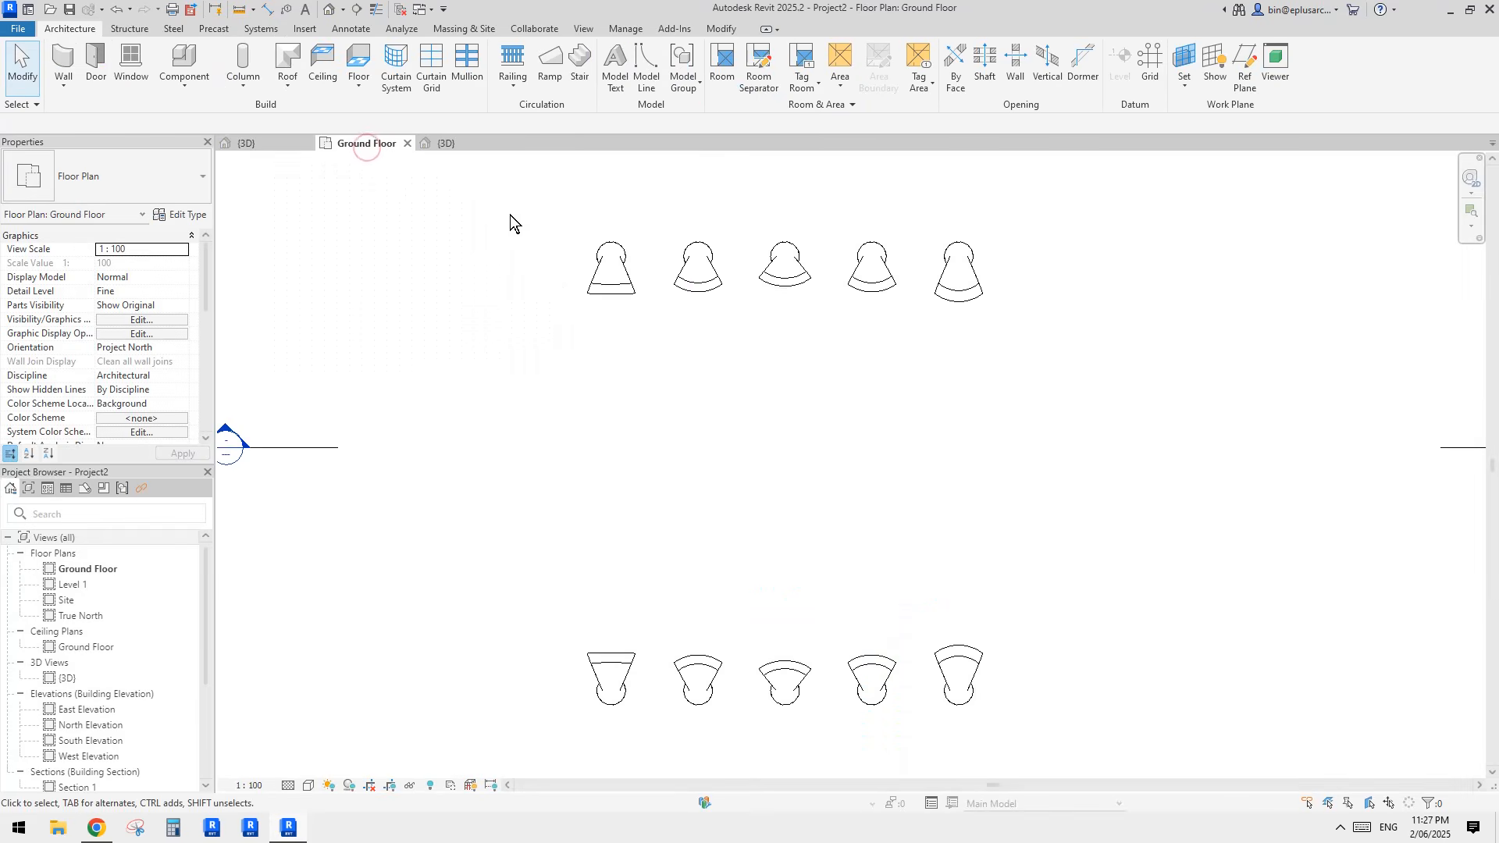
{"action": "left_click", "coordinate": [329, 9]}
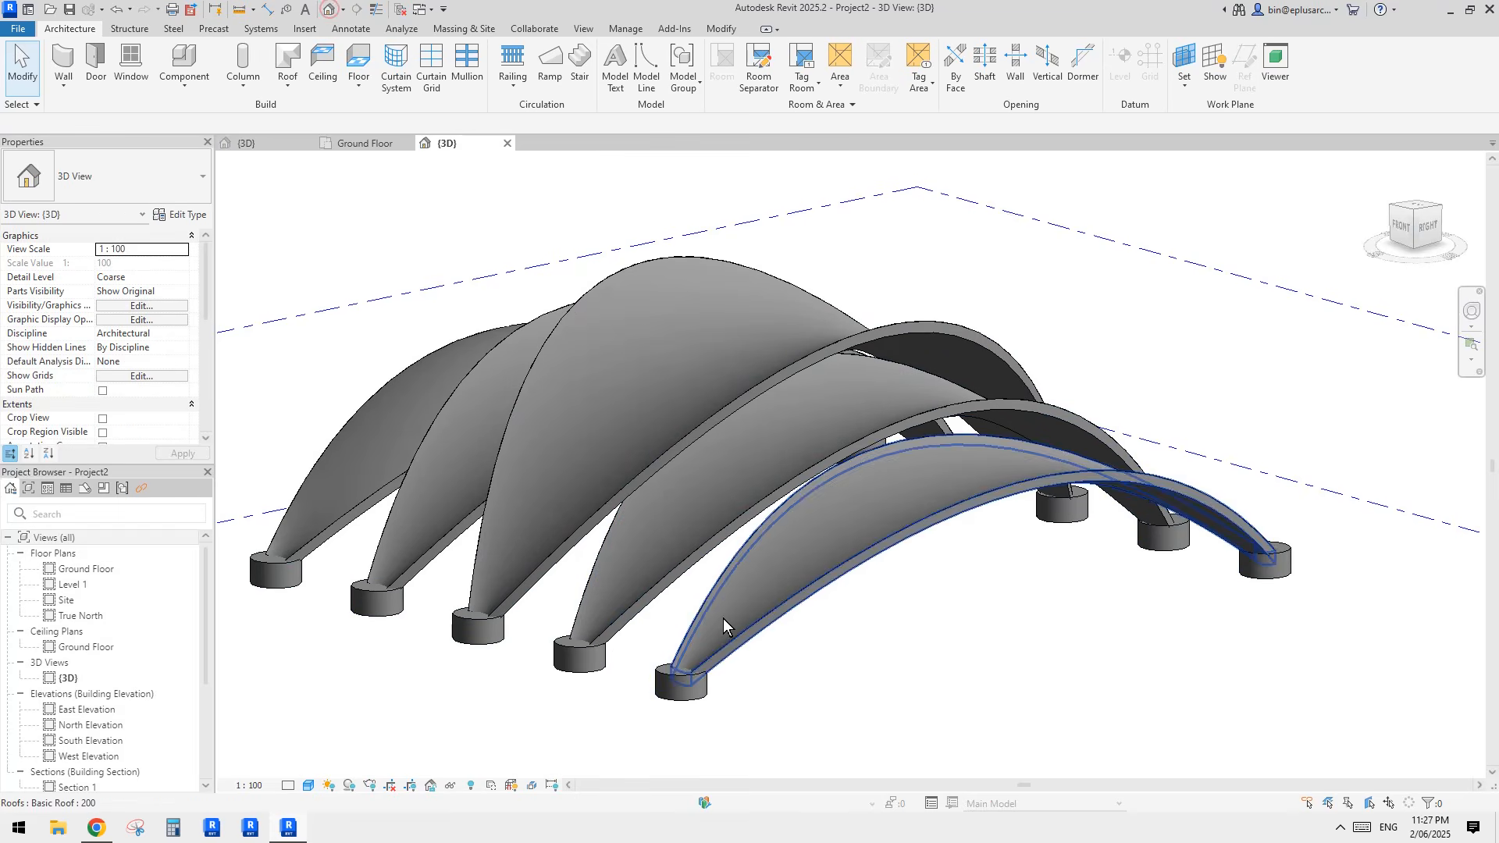
{"action": "left_click", "coordinate": [279, 143]}
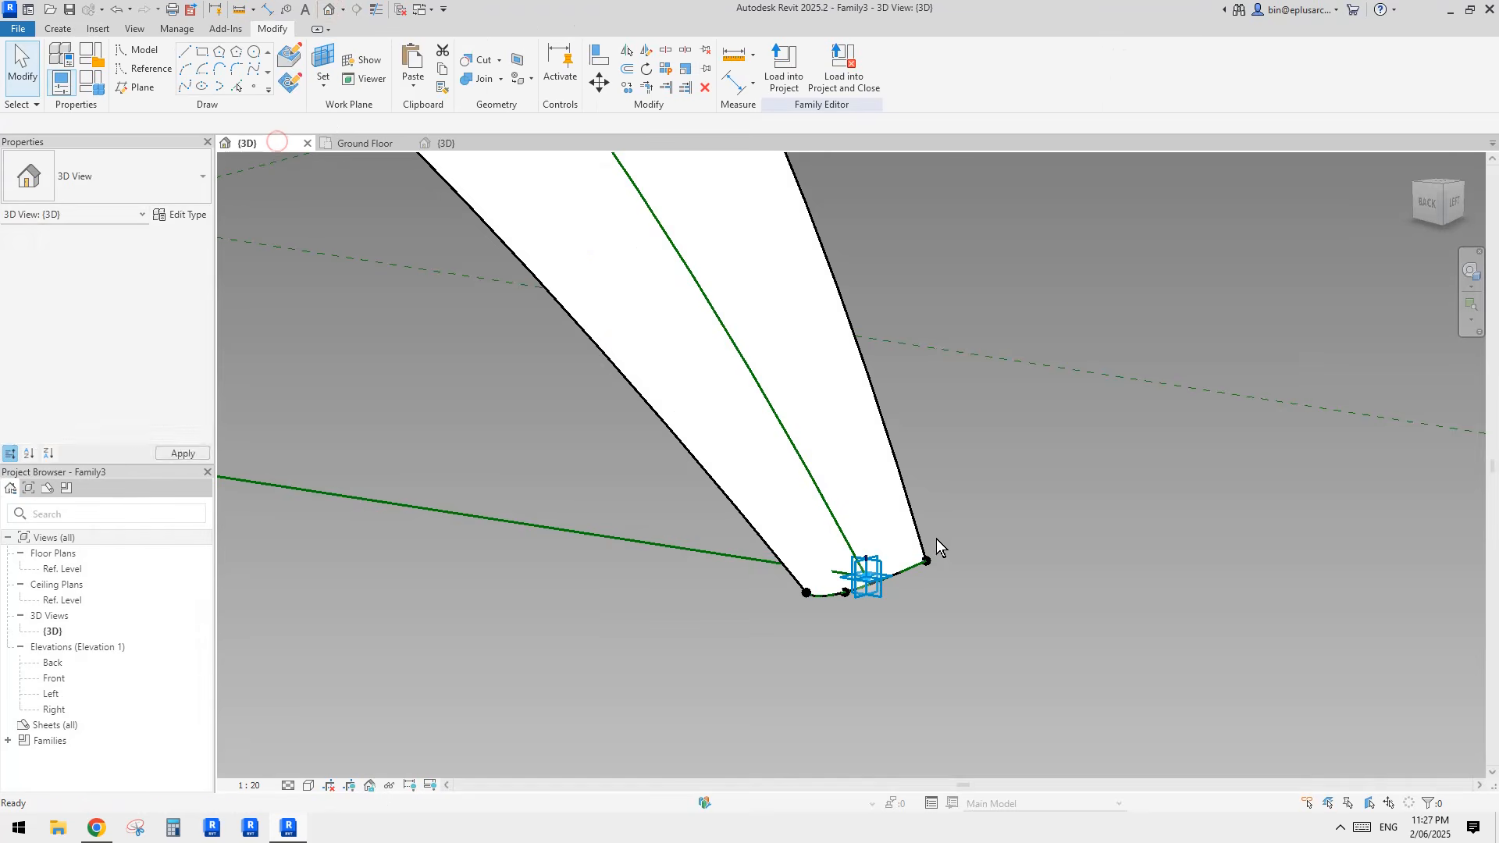
Step: Raise the reference point with the 300 offset at one corner of the shell's base edge to curve its end
{"action": "middle_click_drag", "start_coordinate": [898, 586], "coordinate": [1069, 556], "text": "shift"}
{"action": "left_click", "coordinate": [915, 576]}
{"action": "middle_click_drag", "start_coordinate": [962, 522], "coordinate": [851, 591], "text": "shift"}
{"action": "left_click", "coordinate": [923, 621]}
{"action": "scroll", "coordinate": [904, 554], "scroll_direction": "up", "scroll_amount": 1}
{"action": "left_click", "coordinate": [893, 555]}
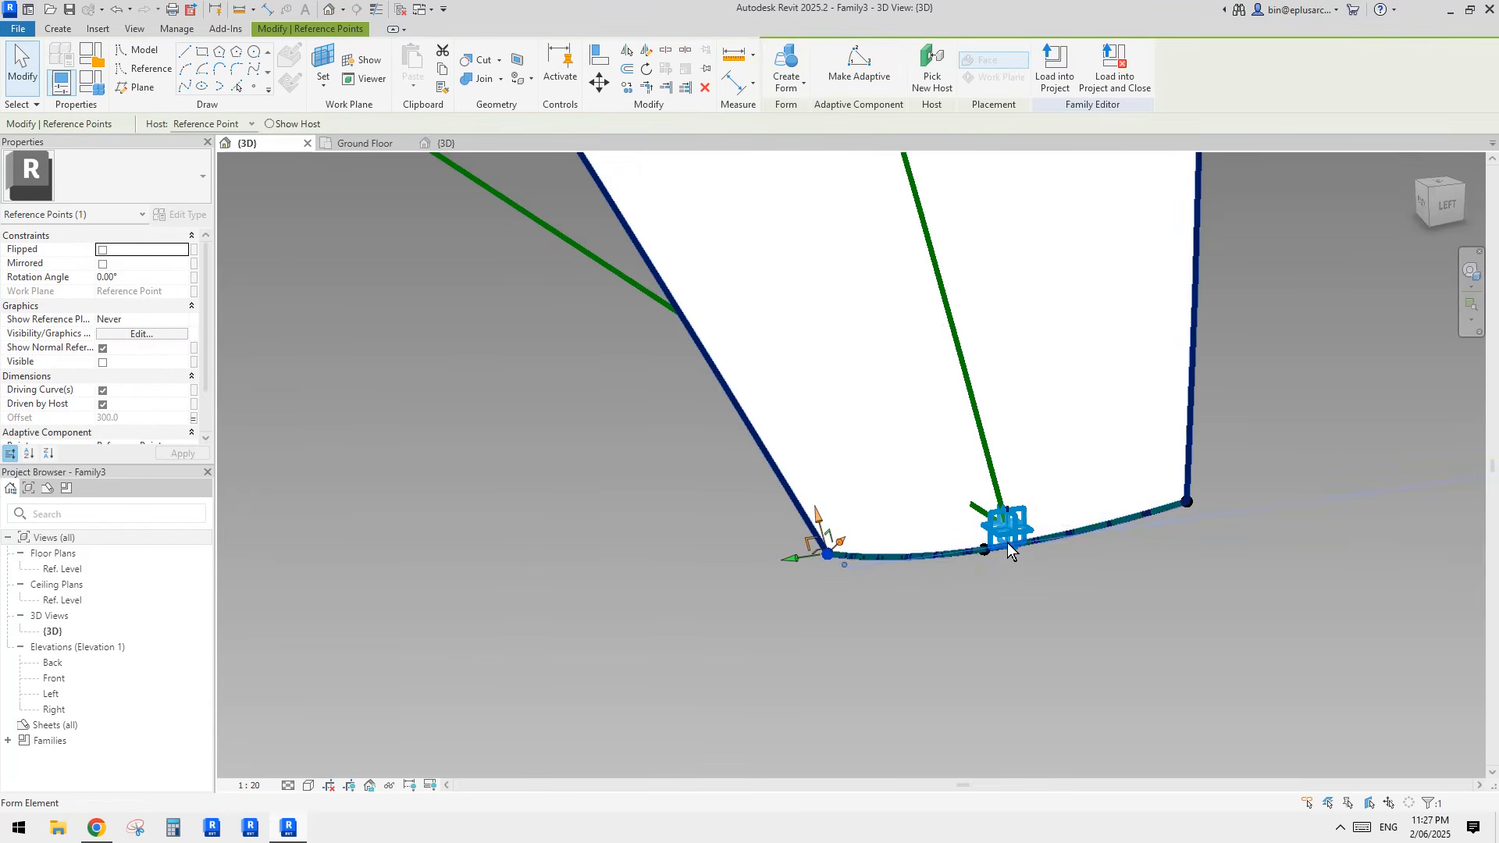
{"action": "middle_click_drag", "start_coordinate": [995, 565], "coordinate": [1062, 528], "text": "shift"}
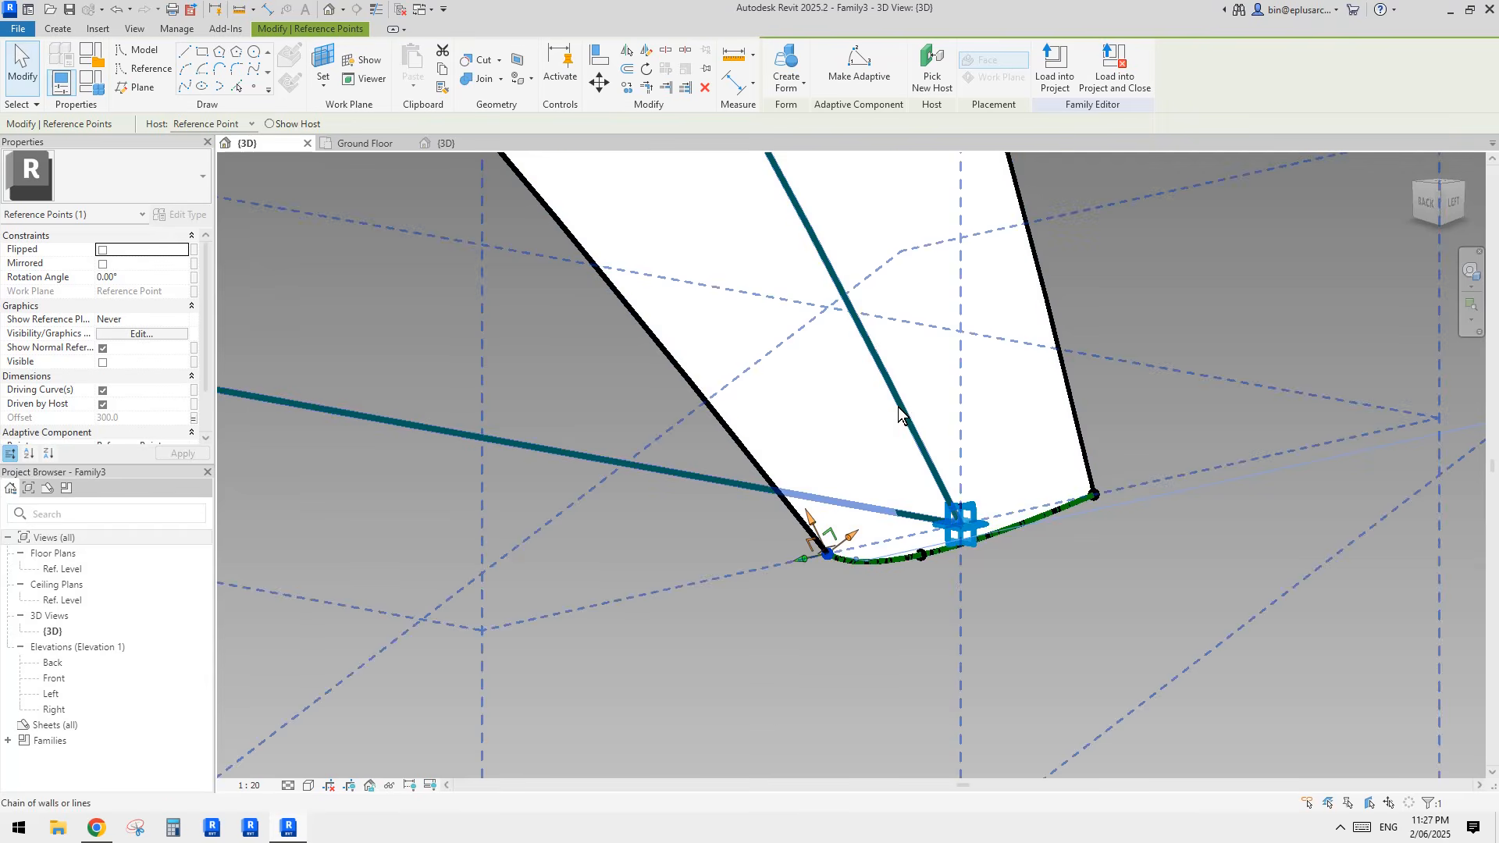
{"action": "middle_click_drag", "start_coordinate": [901, 422], "coordinate": [800, 546], "text": "shift"}
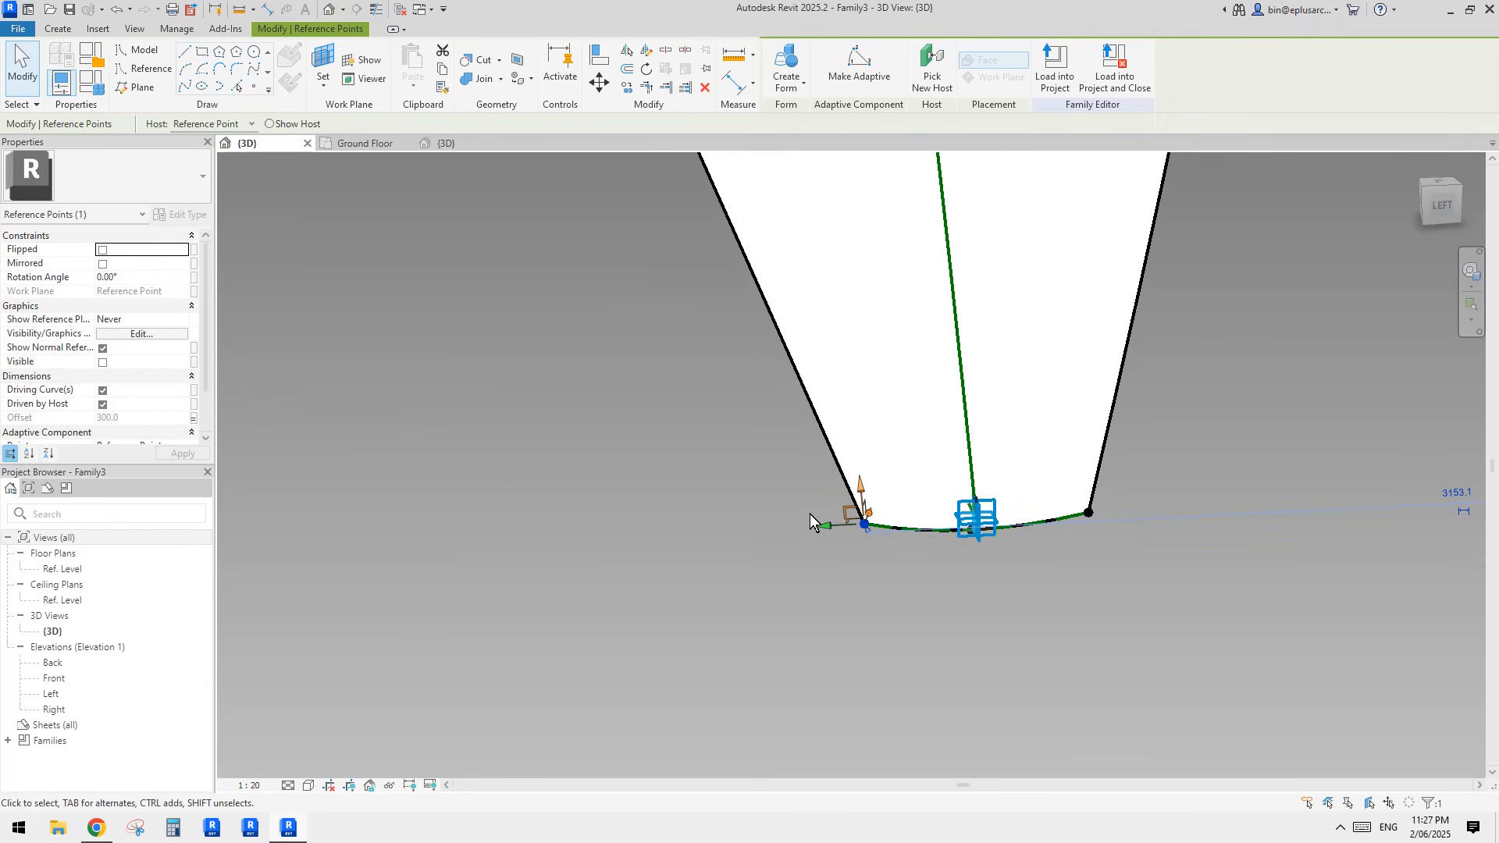
{"action": "middle_click_drag", "start_coordinate": [824, 531], "coordinate": [856, 538], "text": "shift"}
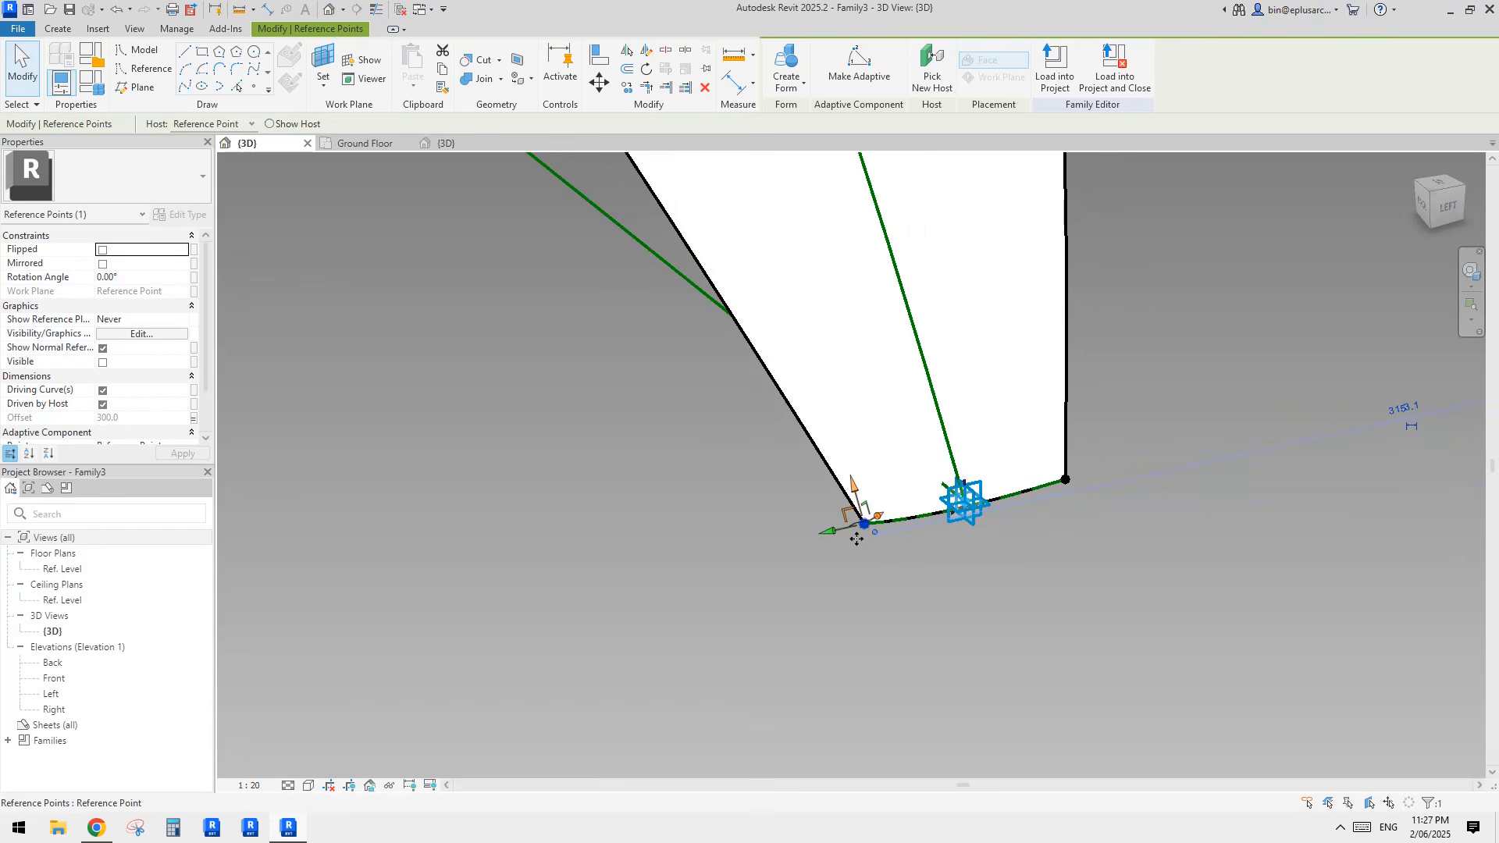
{"action": "left_click_drag", "start_coordinate": [833, 538], "coordinate": [924, 499]}
{"action": "left_click", "coordinate": [852, 478]}
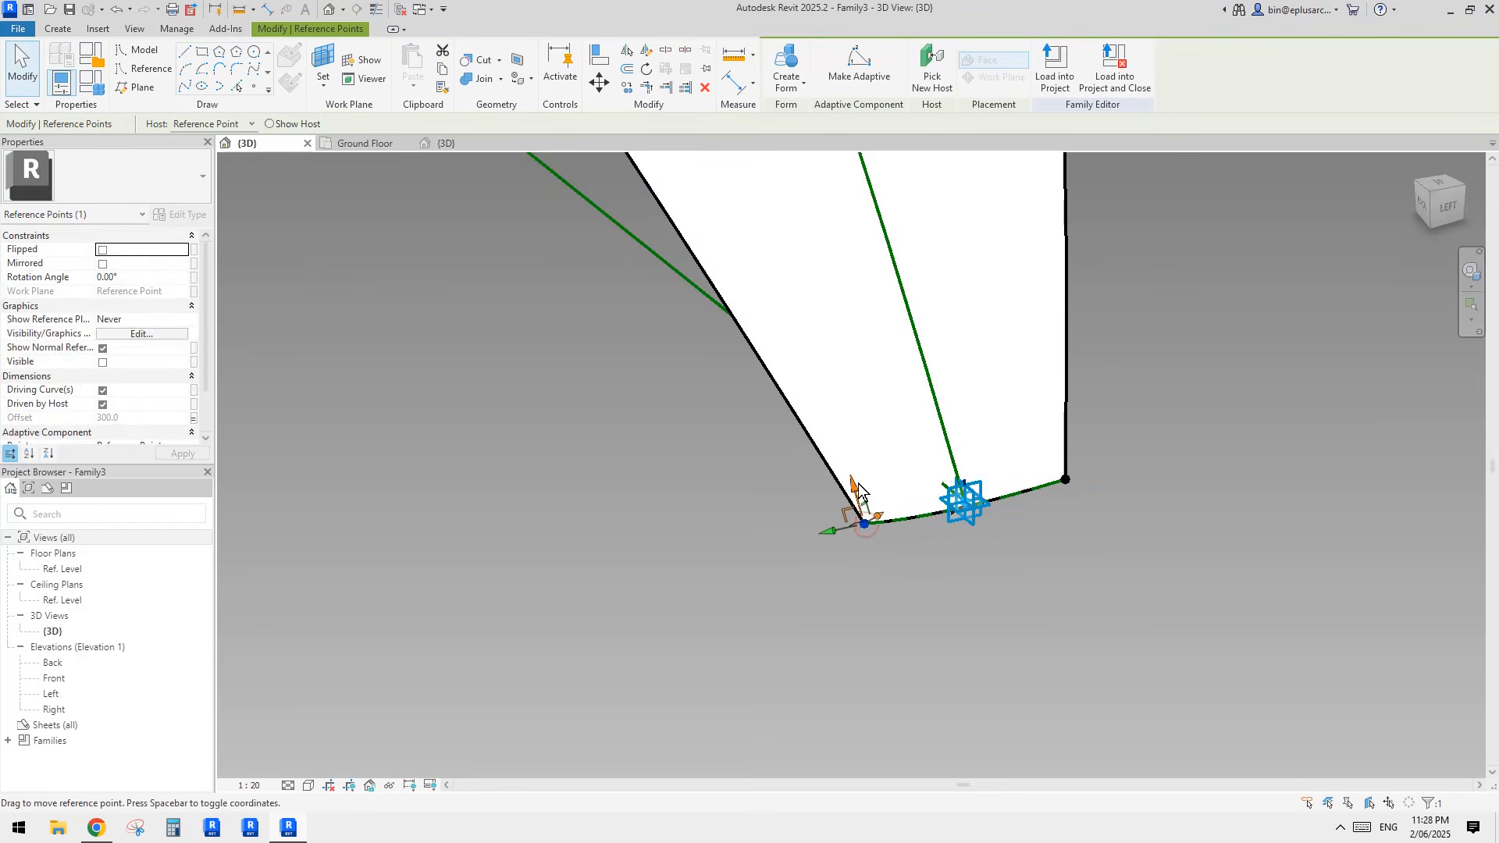
{"action": "left_click_drag", "start_coordinate": [846, 394], "coordinate": [864, 404]}
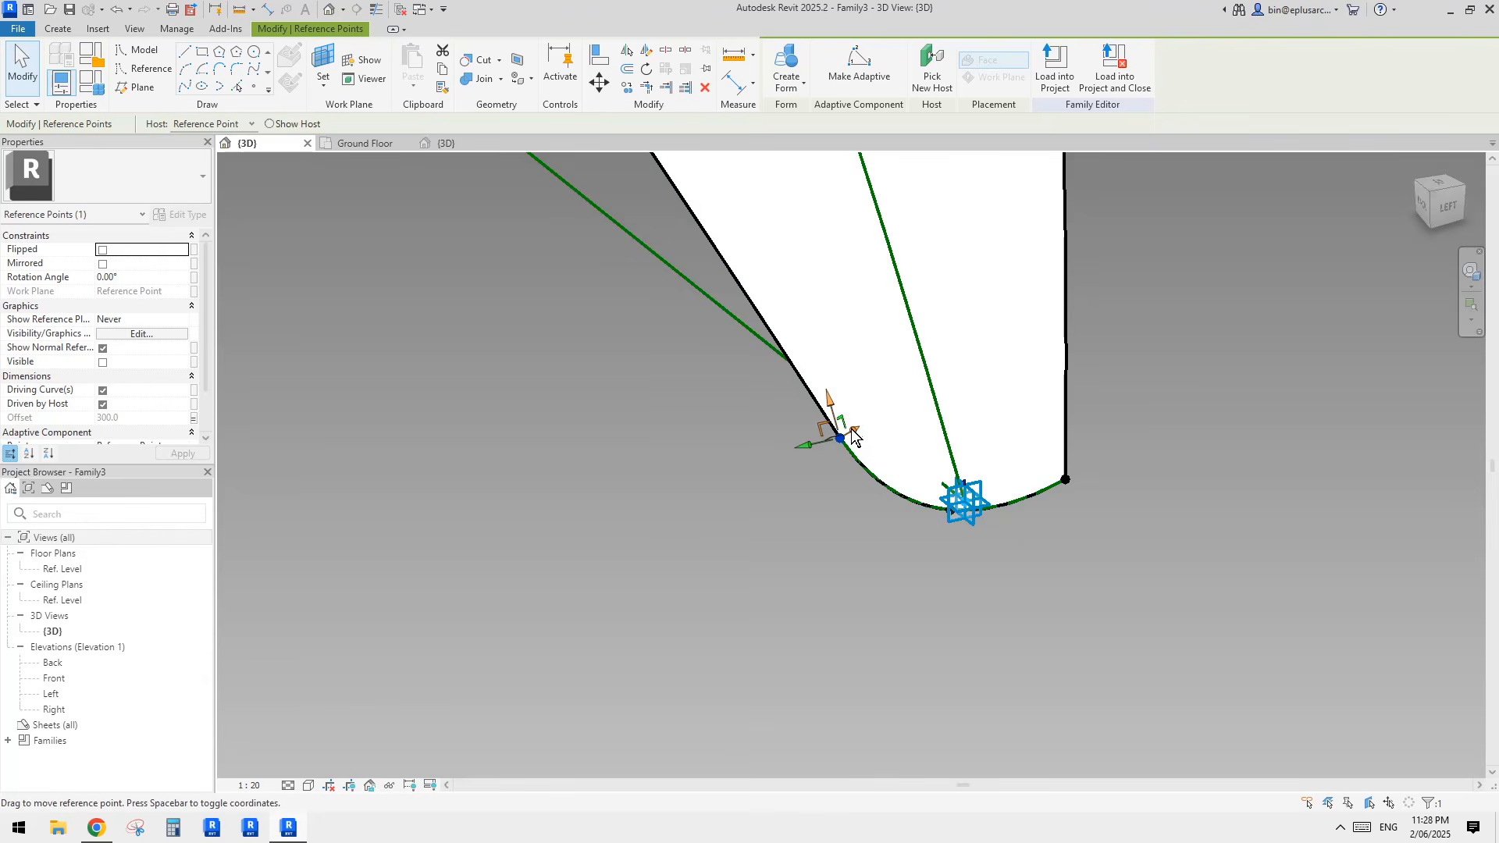
Step: Raise the opposite corner point of the base edge and lift the first corner point further to round the shell's tip
{"action": "middle_click_drag", "start_coordinate": [1022, 459], "coordinate": [1017, 499], "text": "shift"}
{"action": "left_click", "coordinate": [1036, 451]}
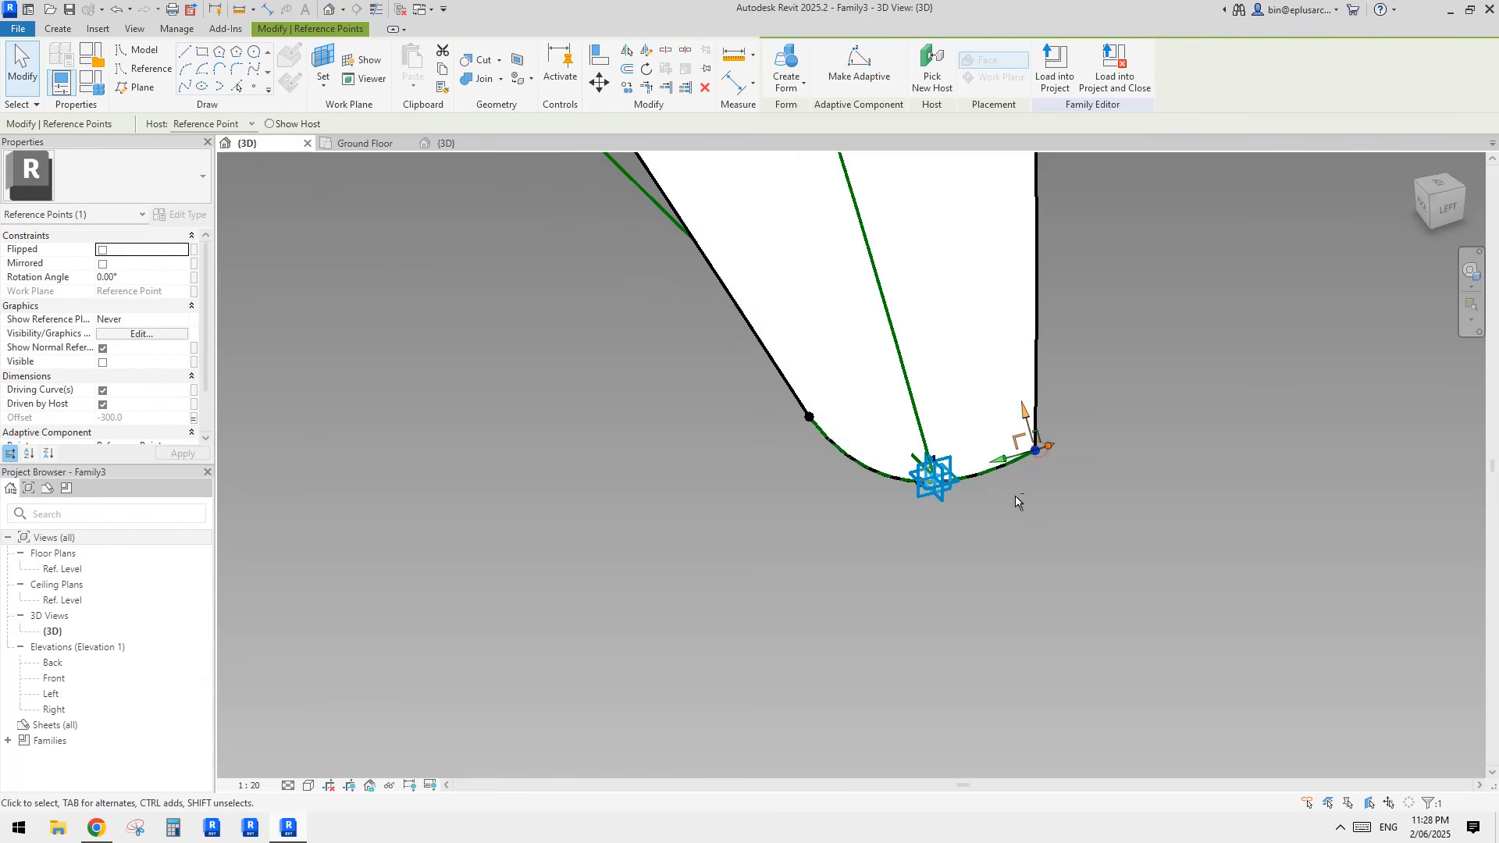
{"action": "left_click_drag", "start_coordinate": [1028, 411], "coordinate": [995, 317]}
{"action": "left_click", "coordinate": [807, 413]}
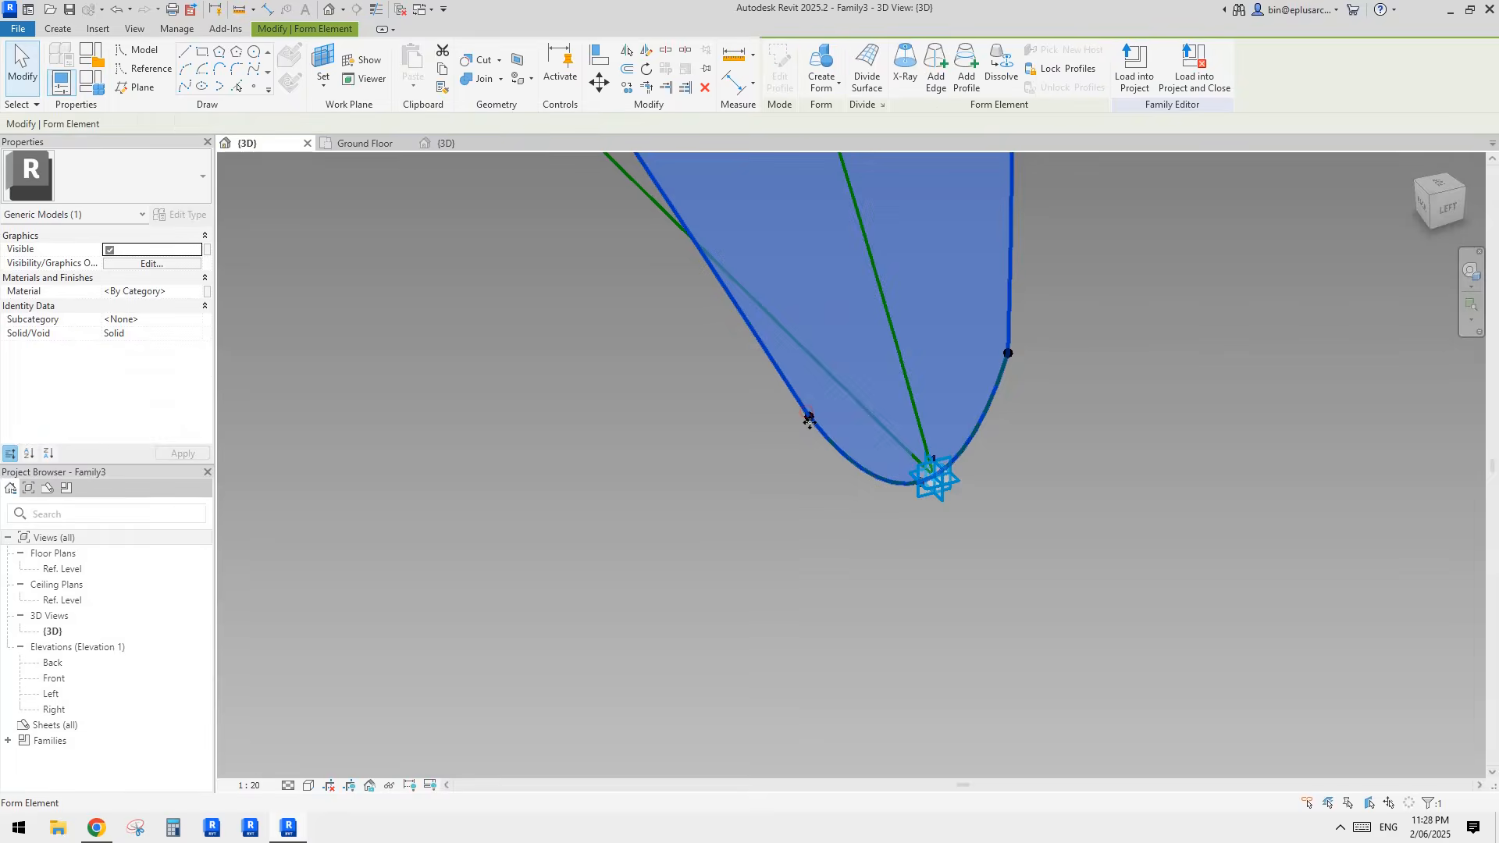
{"action": "key", "text": "Escape"}
{"action": "left_click", "coordinate": [809, 416]}
{"action": "left_click_drag", "start_coordinate": [799, 380], "coordinate": [797, 351]}
Step: Raise the reference point with the -300 offset slightly more and check the tip's shape from both sides
{"action": "middle_click_drag", "start_coordinate": [1006, 508], "coordinate": [737, 281], "text": "shift"}
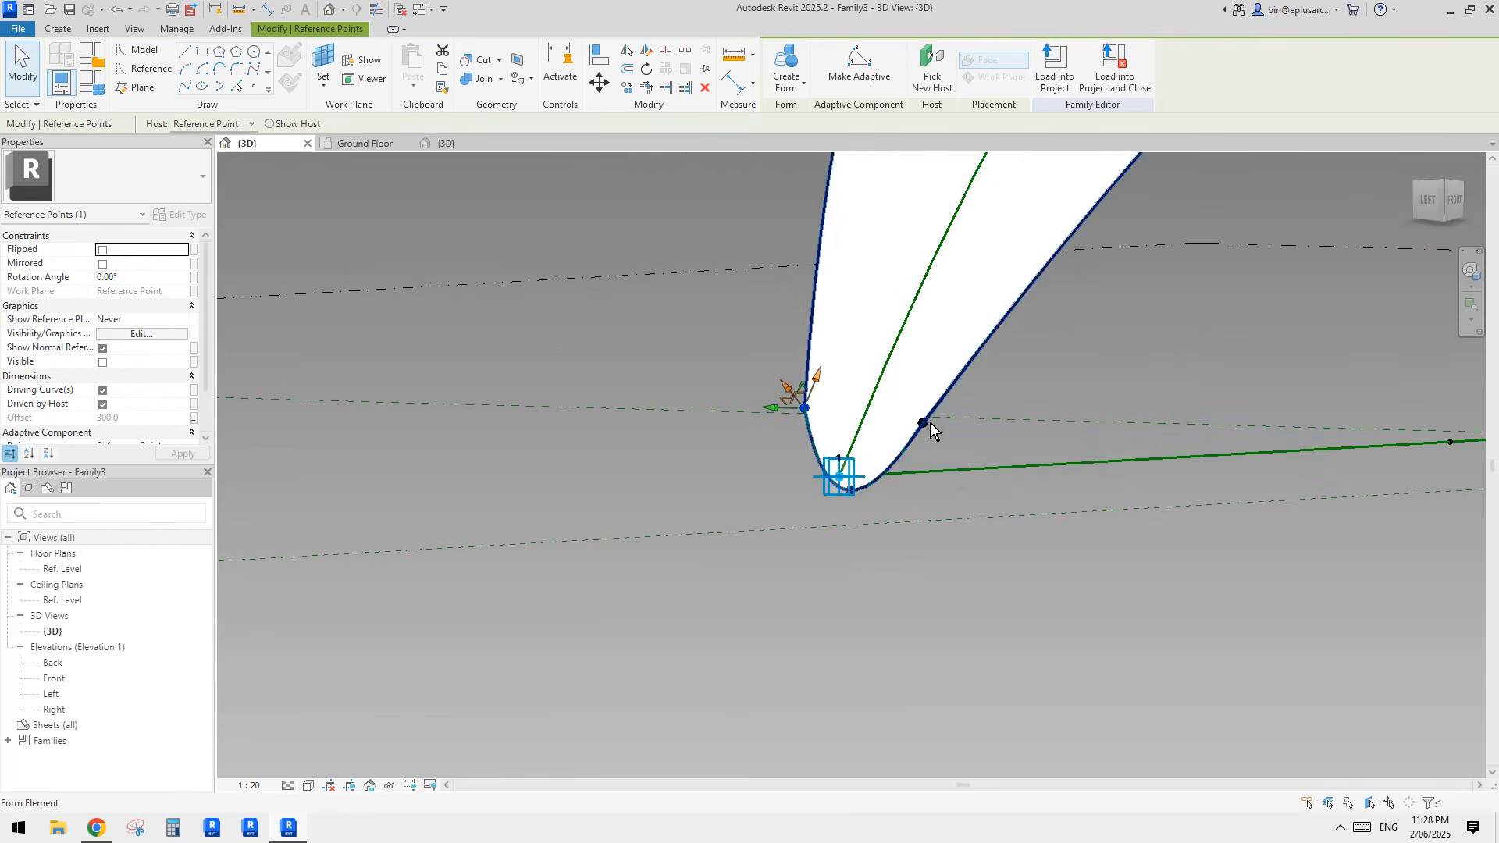
{"action": "middle_click_drag", "start_coordinate": [924, 425], "coordinate": [1032, 395], "text": "shift"}
{"action": "scroll", "coordinate": [935, 403], "scroll_direction": "up", "scroll_amount": 1}
{"action": "middle_click_drag", "start_coordinate": [934, 403], "coordinate": [774, 544], "text": "shift"}
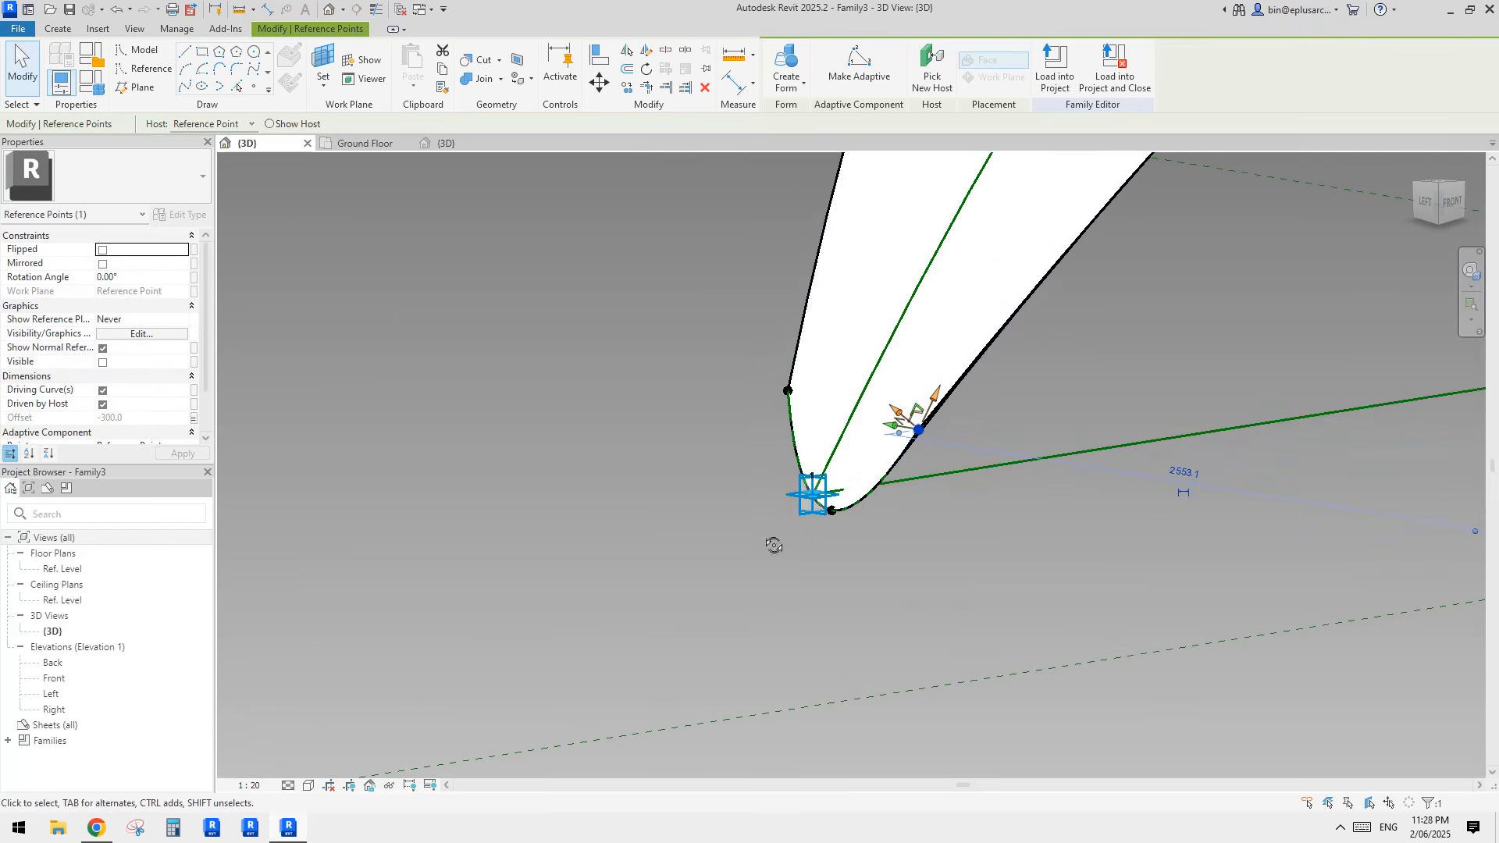
{"action": "left_click_drag", "start_coordinate": [936, 395], "coordinate": [943, 383]}
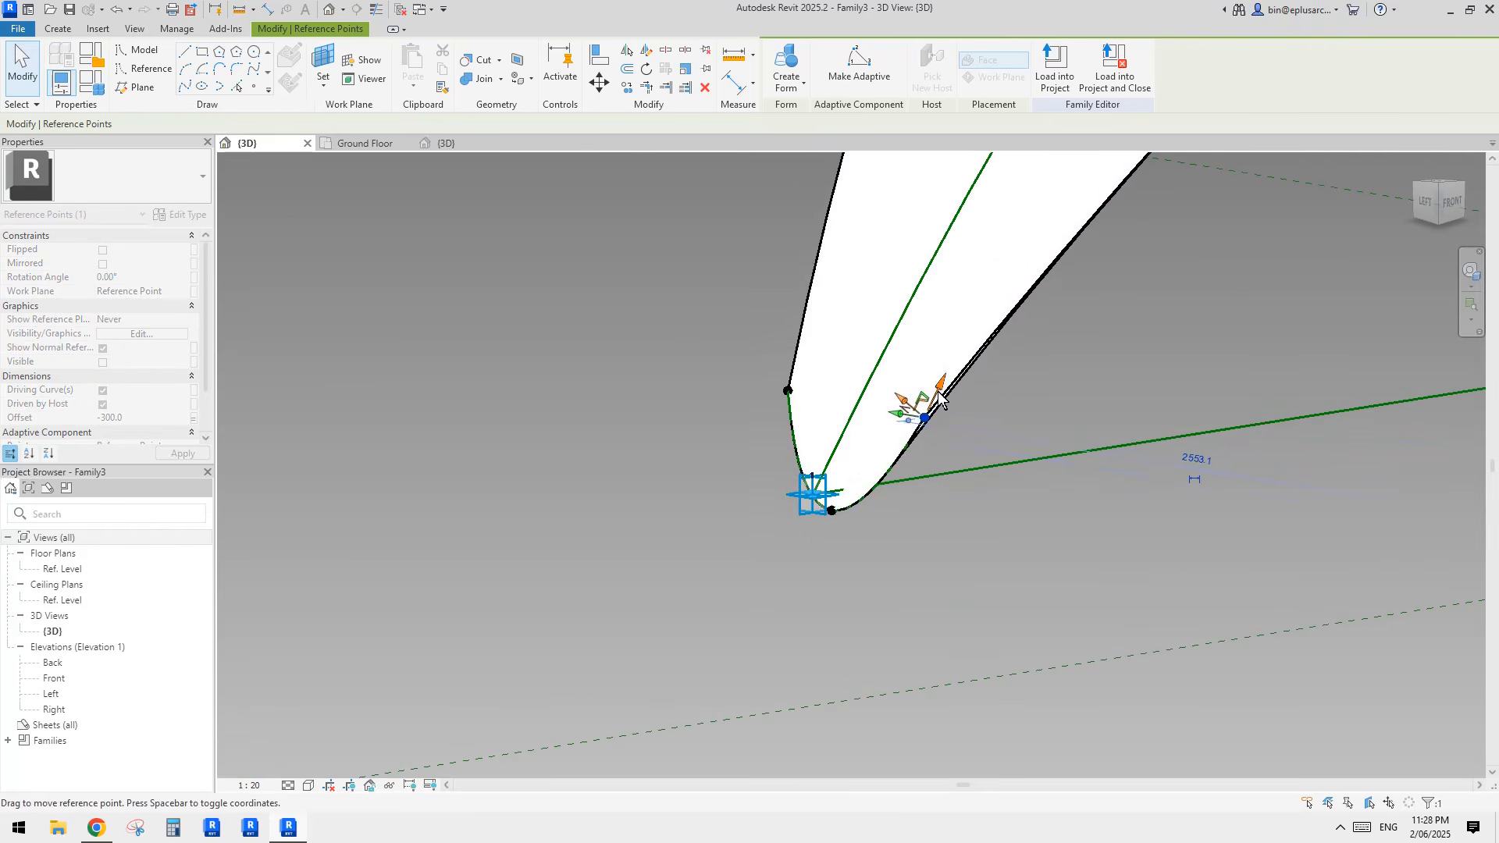
{"action": "middle_click_drag", "start_coordinate": [941, 400], "coordinate": [1088, 402], "text": "shift"}
{"action": "middle_click_drag", "start_coordinate": [889, 546], "coordinate": [1058, 552], "text": "shift"}
{"action": "left_click", "coordinate": [850, 491]}
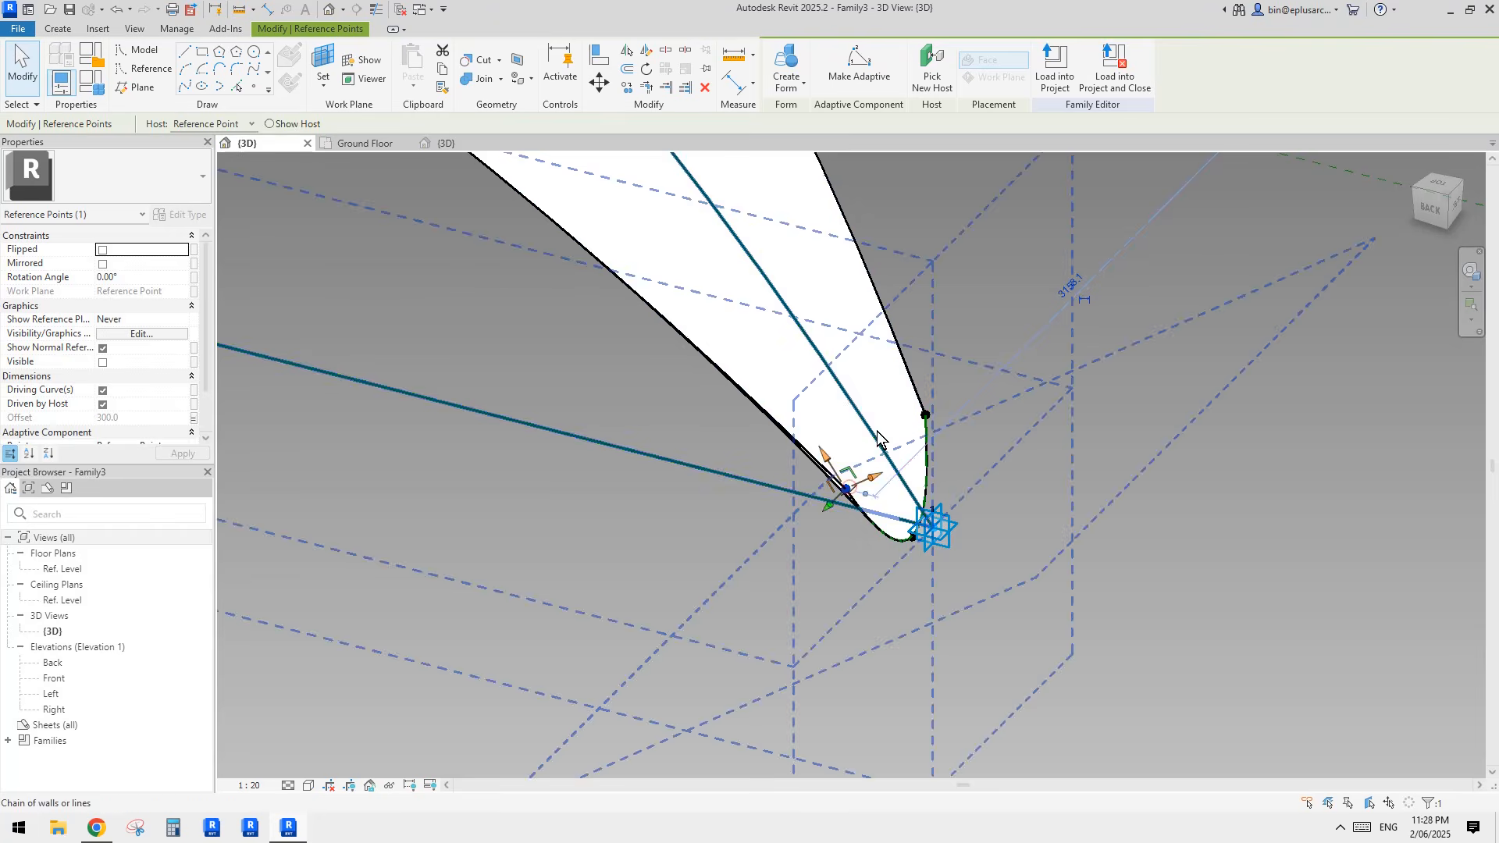
Step: Load the edited shell family into the project, overwriting the existing version
{"action": "left_click", "coordinate": [747, 73]}
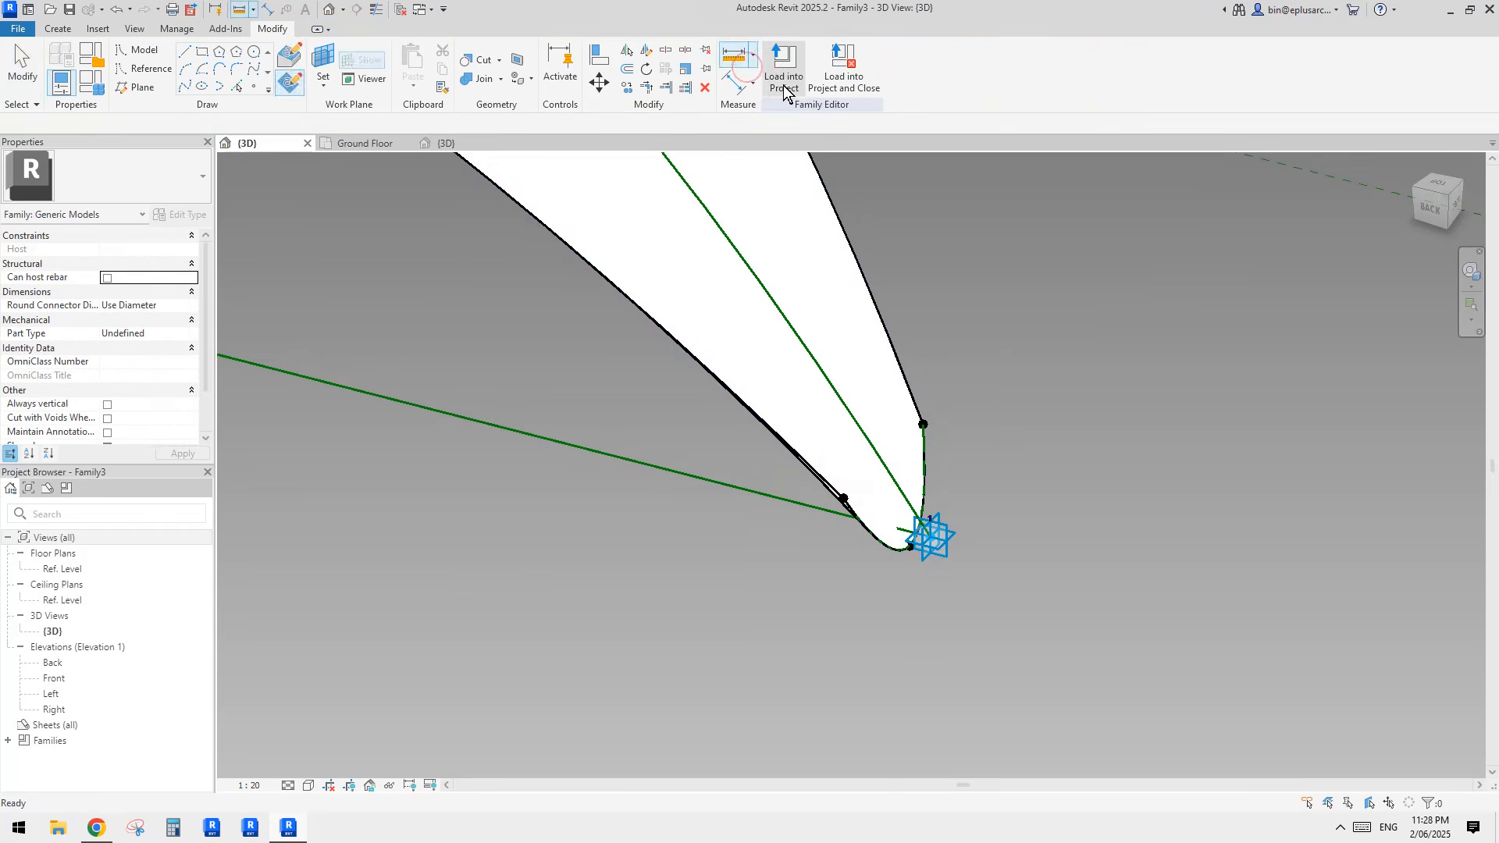
{"action": "left_click", "coordinate": [781, 78]}
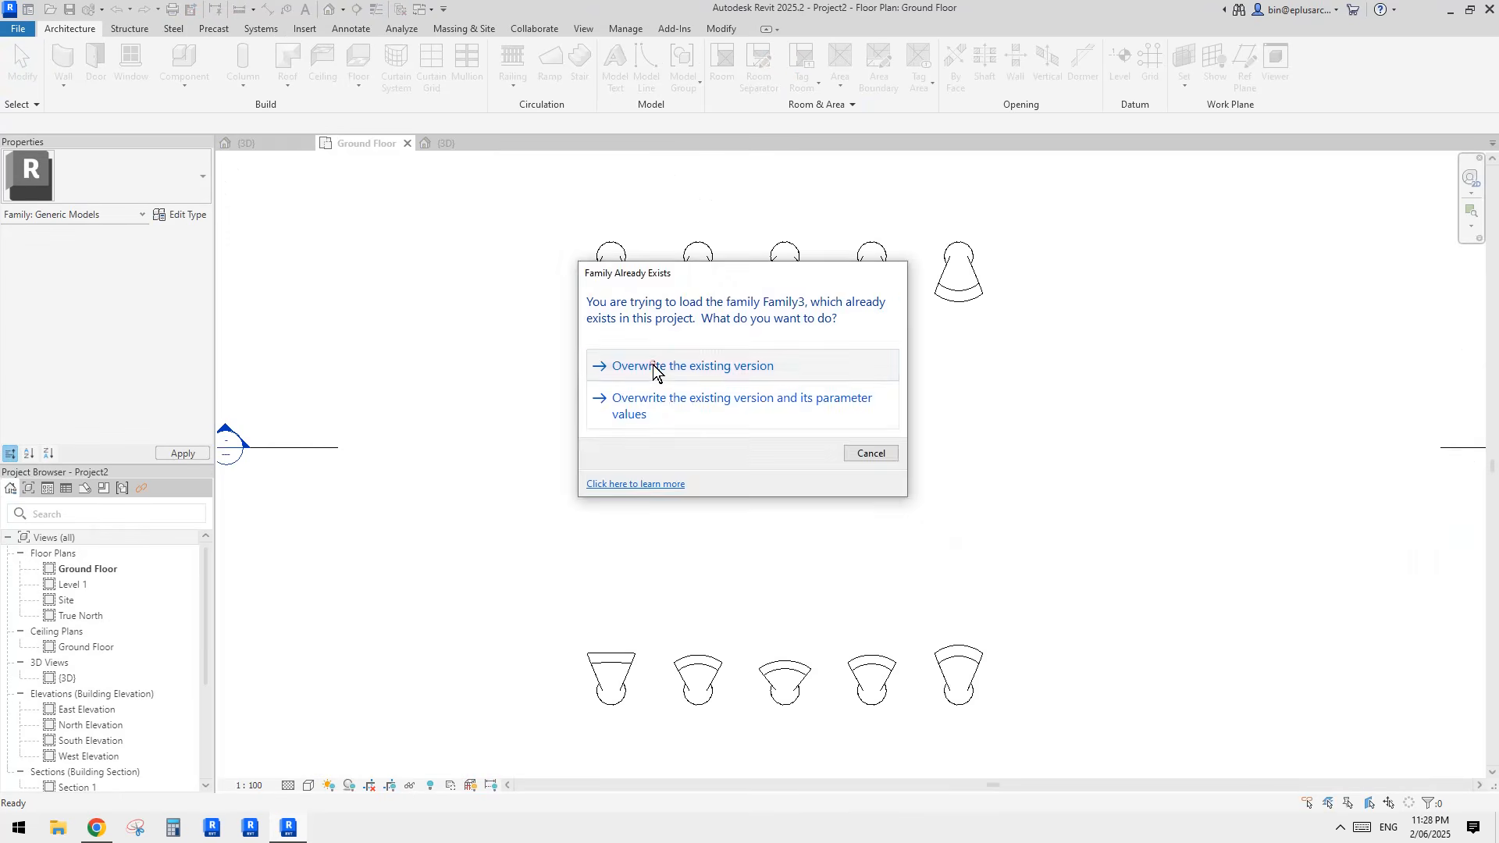
{"action": "left_click", "coordinate": [653, 367]}
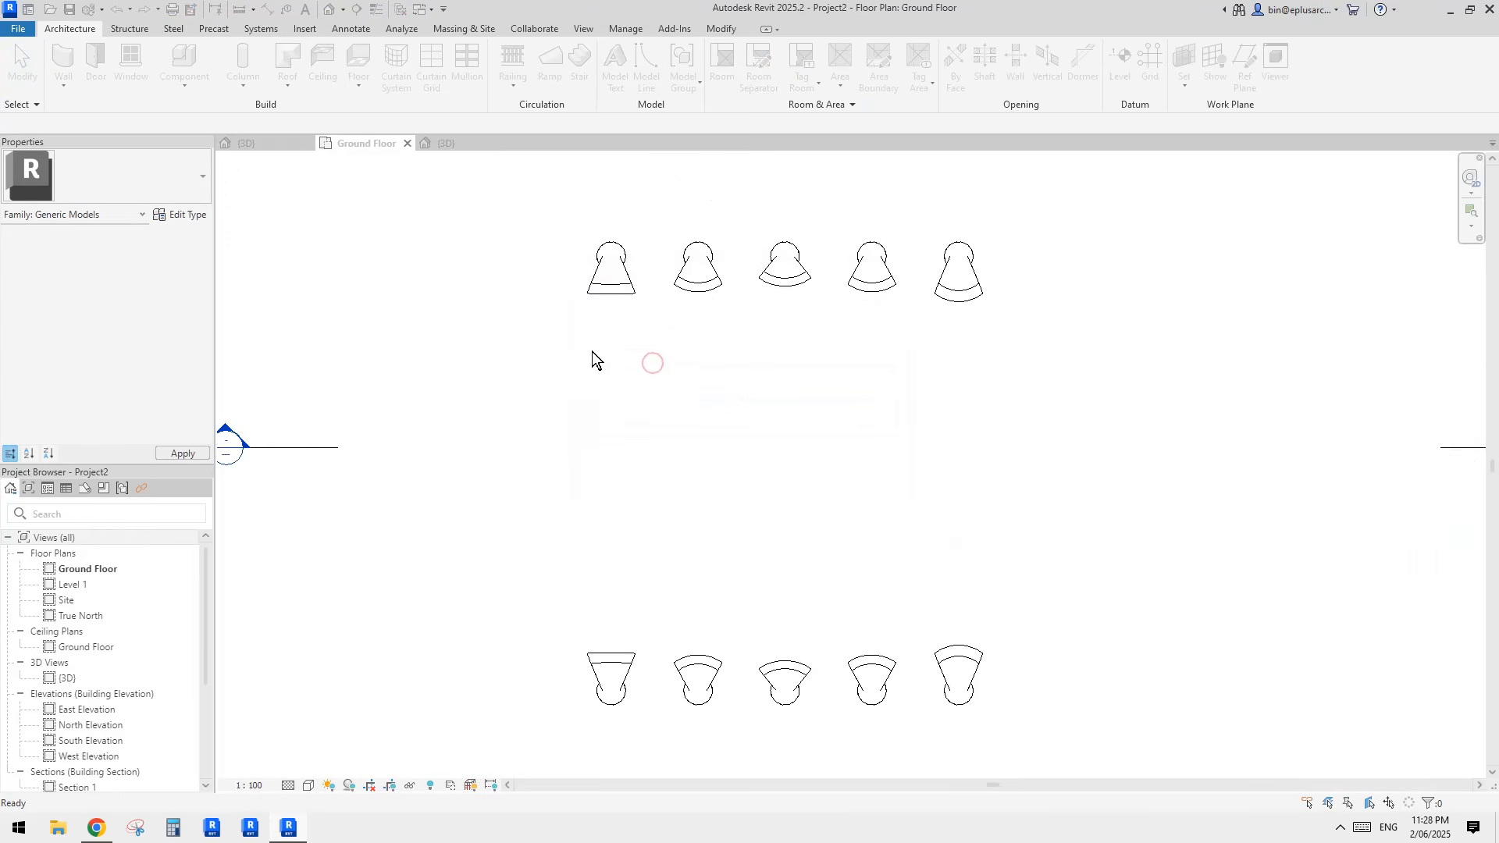
Step: In the 3D view, select all instances of the 200 mm basic roof and update them to the edited shell faces
{"action": "left_click", "coordinate": [329, 11]}
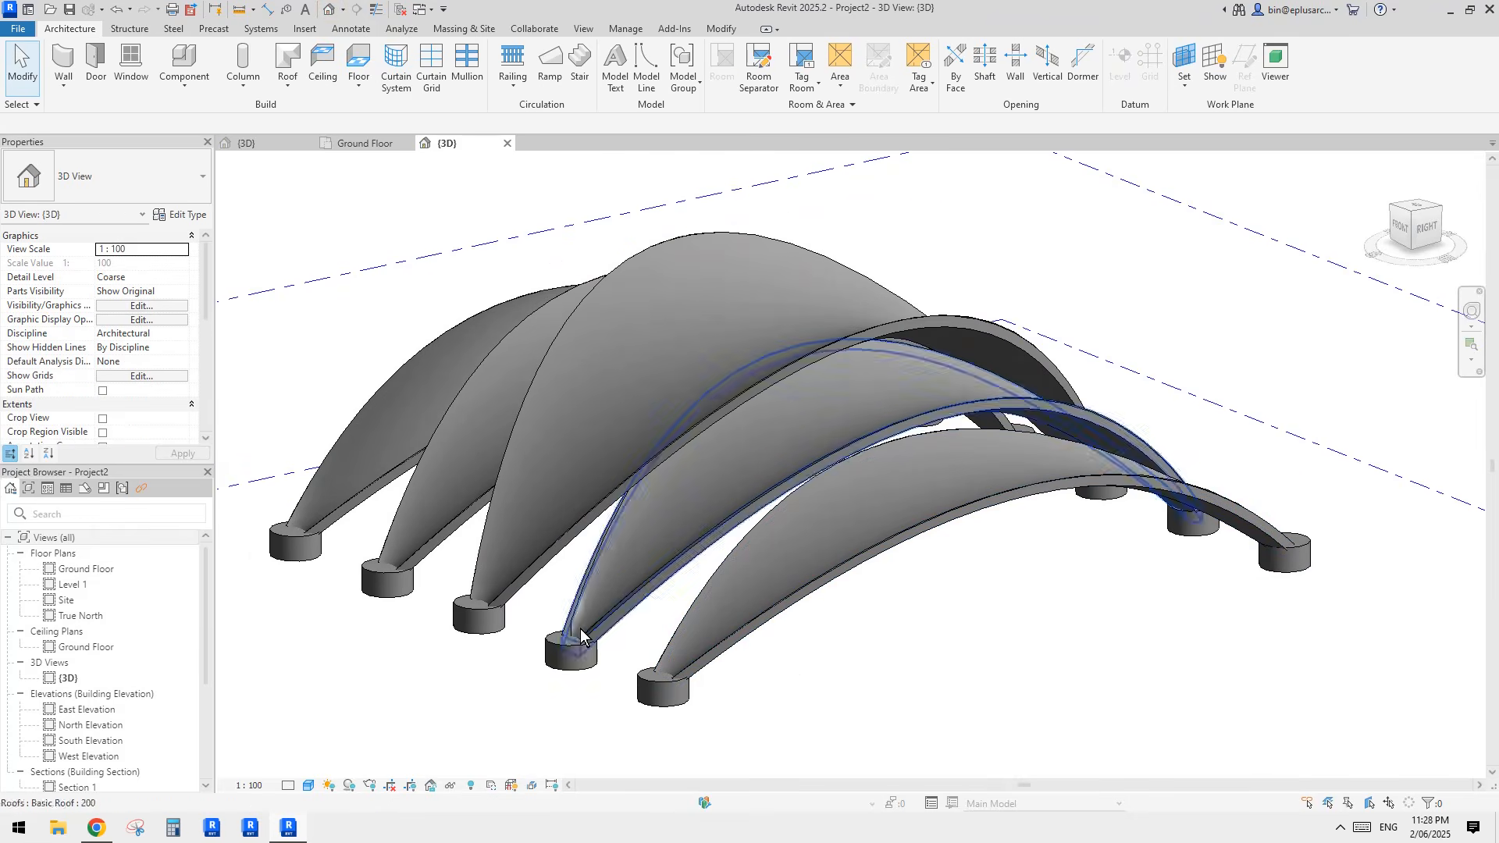
{"action": "middle_click_drag", "start_coordinate": [579, 629], "coordinate": [1028, 569]}
{"action": "scroll", "coordinate": [1029, 568], "scroll_direction": "up", "scroll_amount": 3}
{"action": "left_click", "coordinate": [929, 599]}
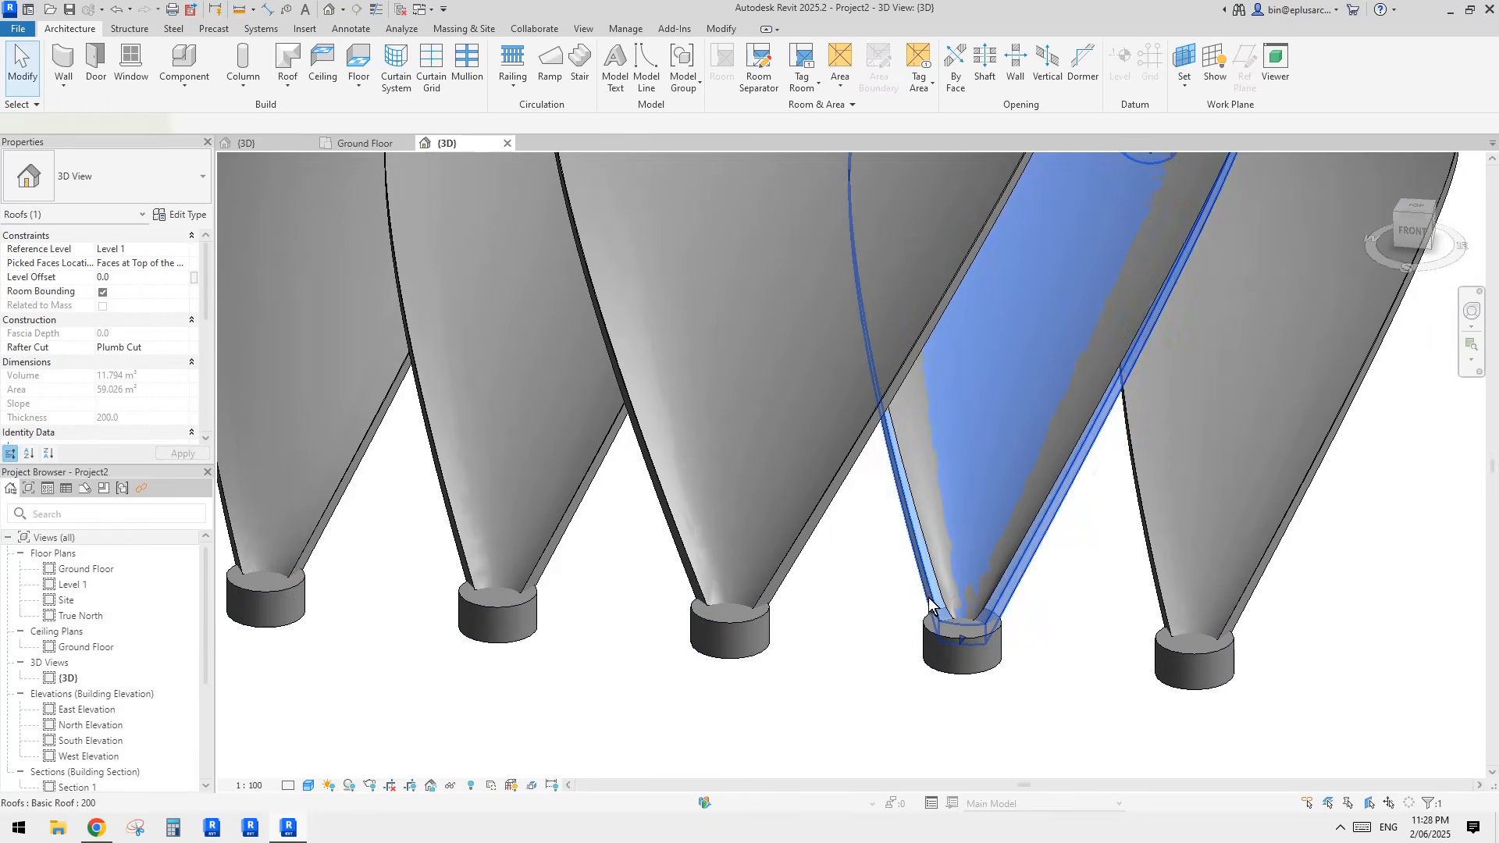
{"action": "key", "text": "s"}
{"action": "key", "text": "a"}
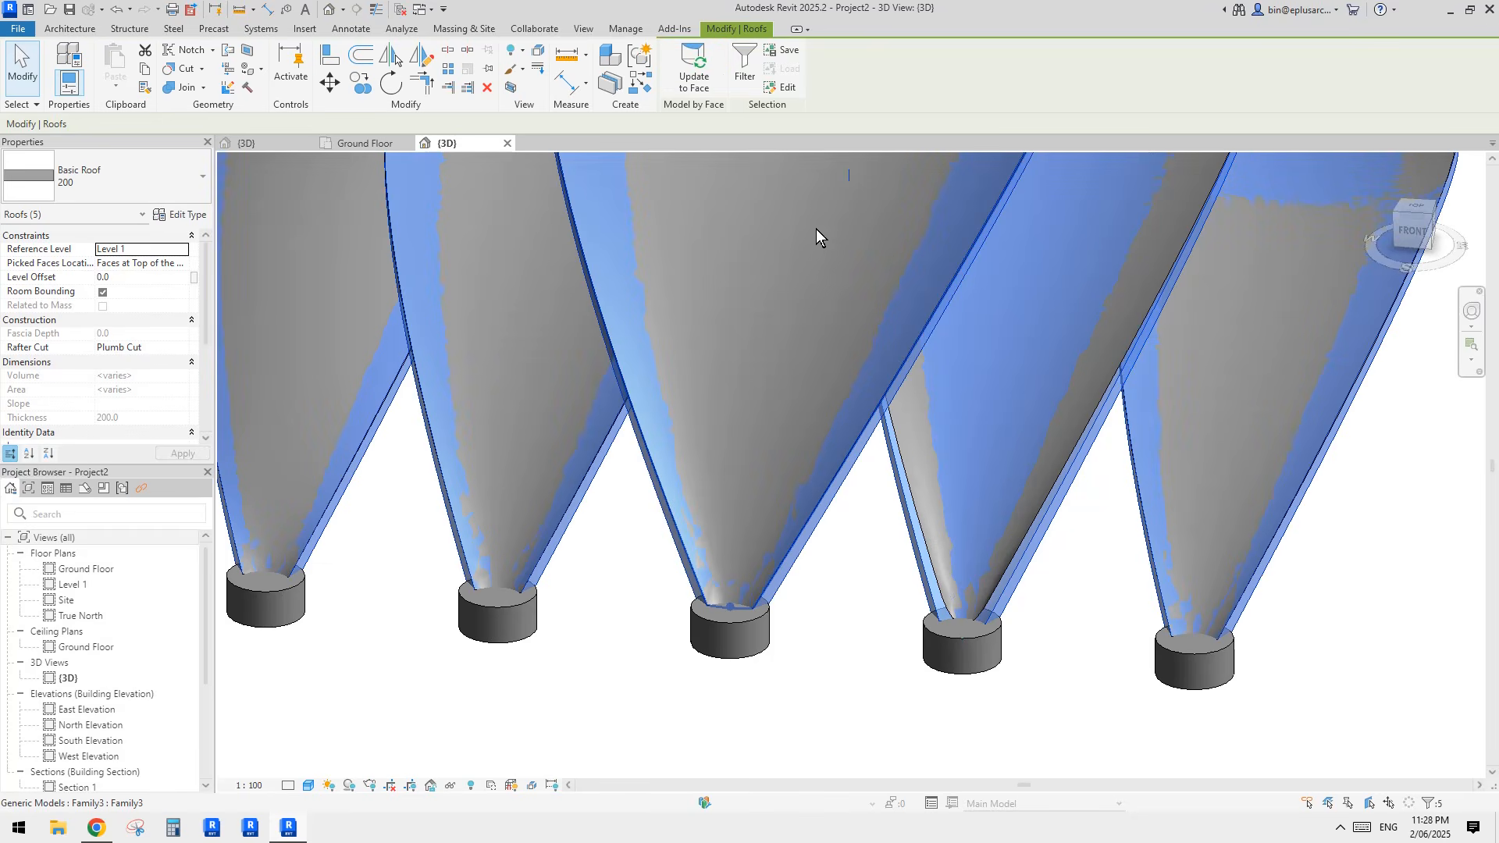
{"action": "left_click", "coordinate": [698, 84]}
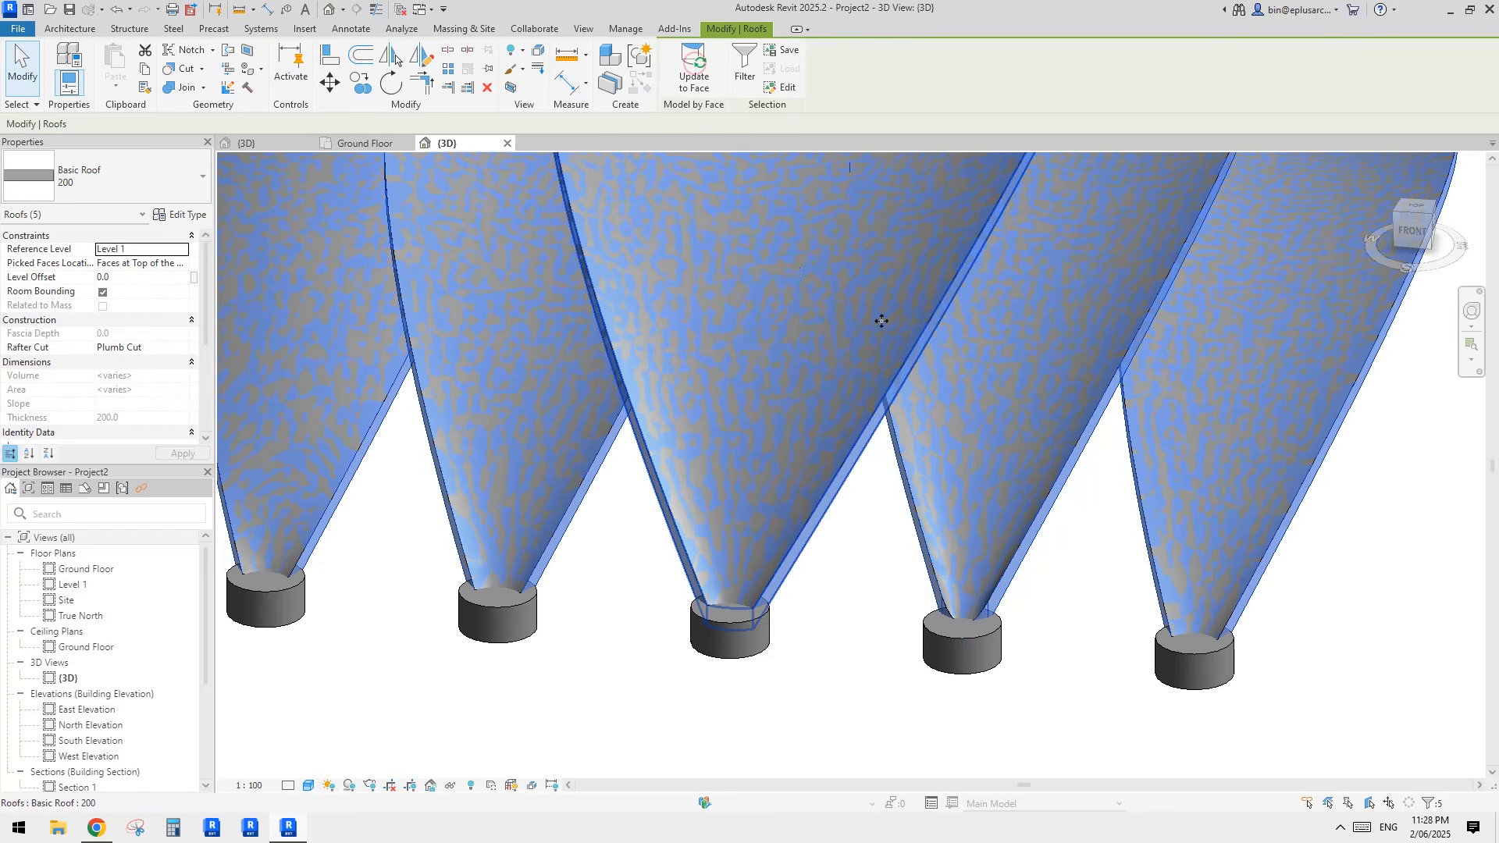
{"action": "key", "text": "Escape"}
{"action": "scroll", "coordinate": [1036, 452], "scroll_direction": "down", "scroll_amount": 3}
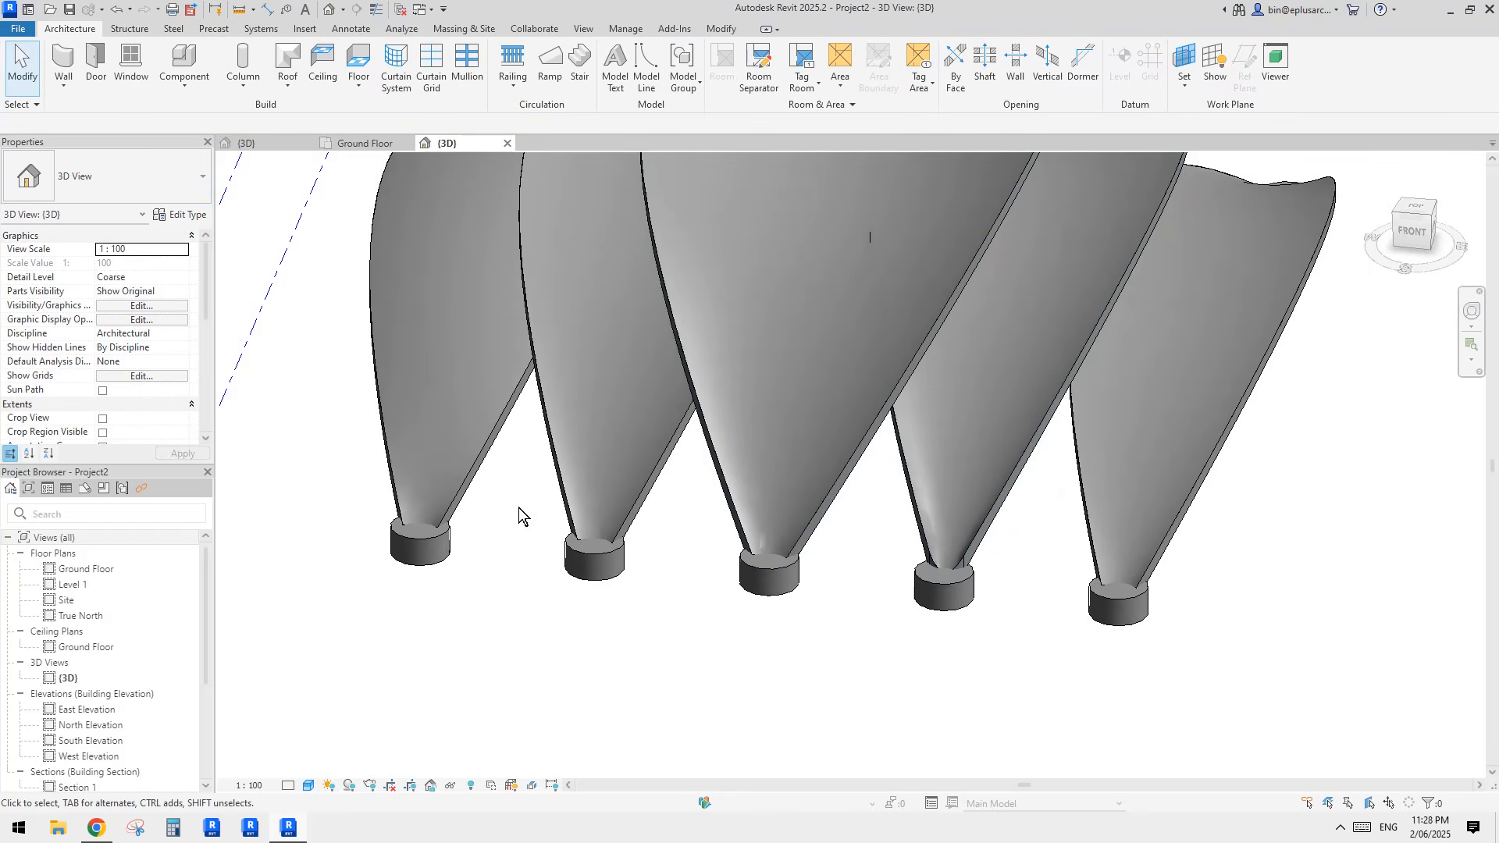
Step: Temporarily hide the cylindrical bases and examine the roof tips of the second shell and its neighbours from several sides
{"action": "scroll", "coordinate": [518, 508], "scroll_direction": "up", "scroll_amount": 2}
{"action": "left_click", "coordinate": [1096, 615]}
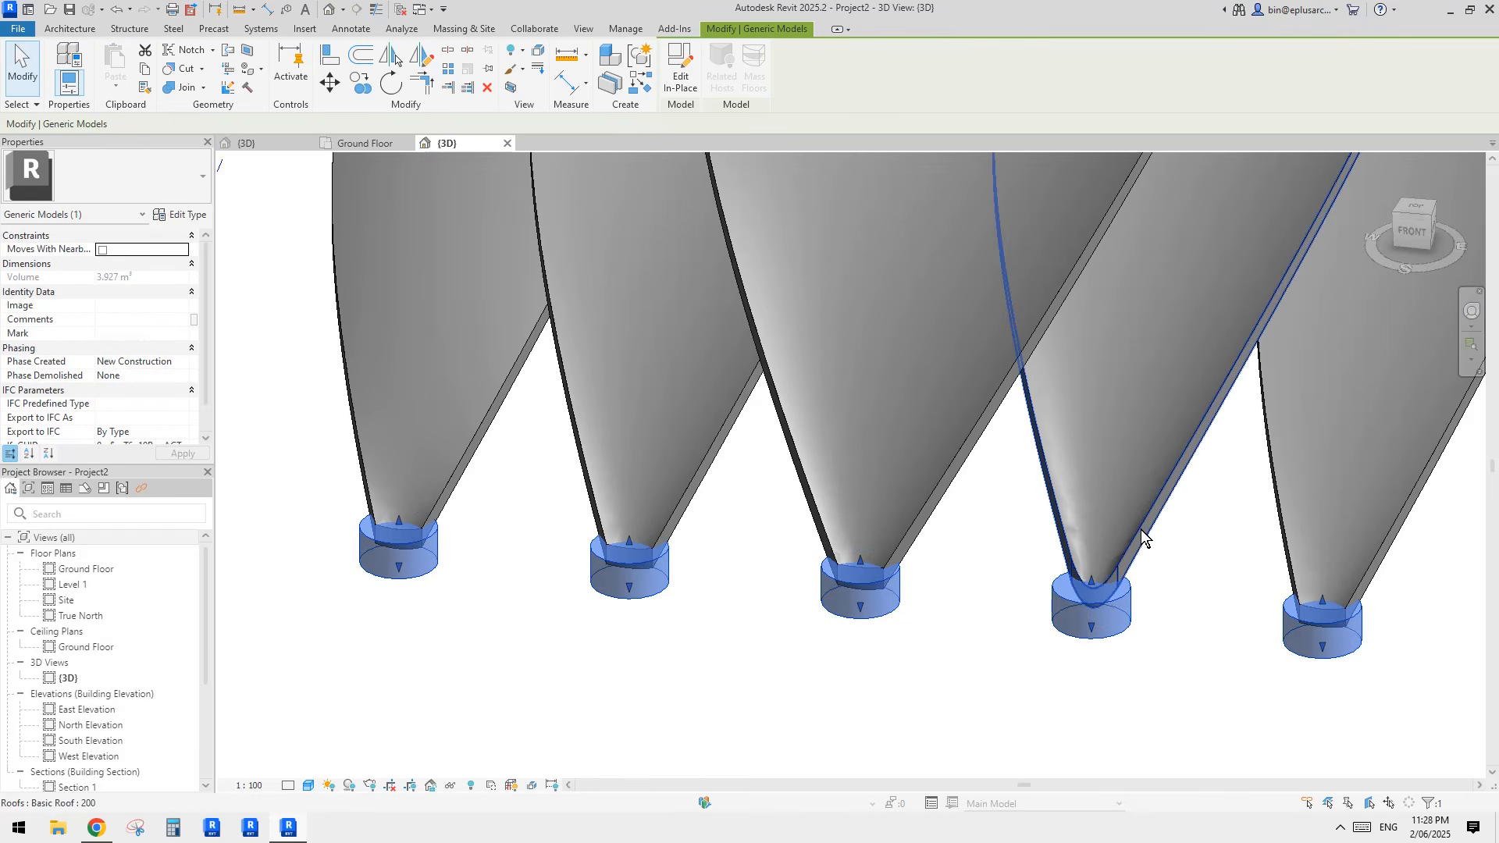
{"action": "key", "text": "h"}
{"action": "key", "text": "h"}
{"action": "middle_click_drag", "start_coordinate": [1078, 608], "coordinate": [1097, 562], "text": "shift"}
{"action": "left_click", "coordinate": [1042, 509]}
{"action": "middle_click_drag", "start_coordinate": [1042, 509], "coordinate": [760, 559], "text": "shift"}
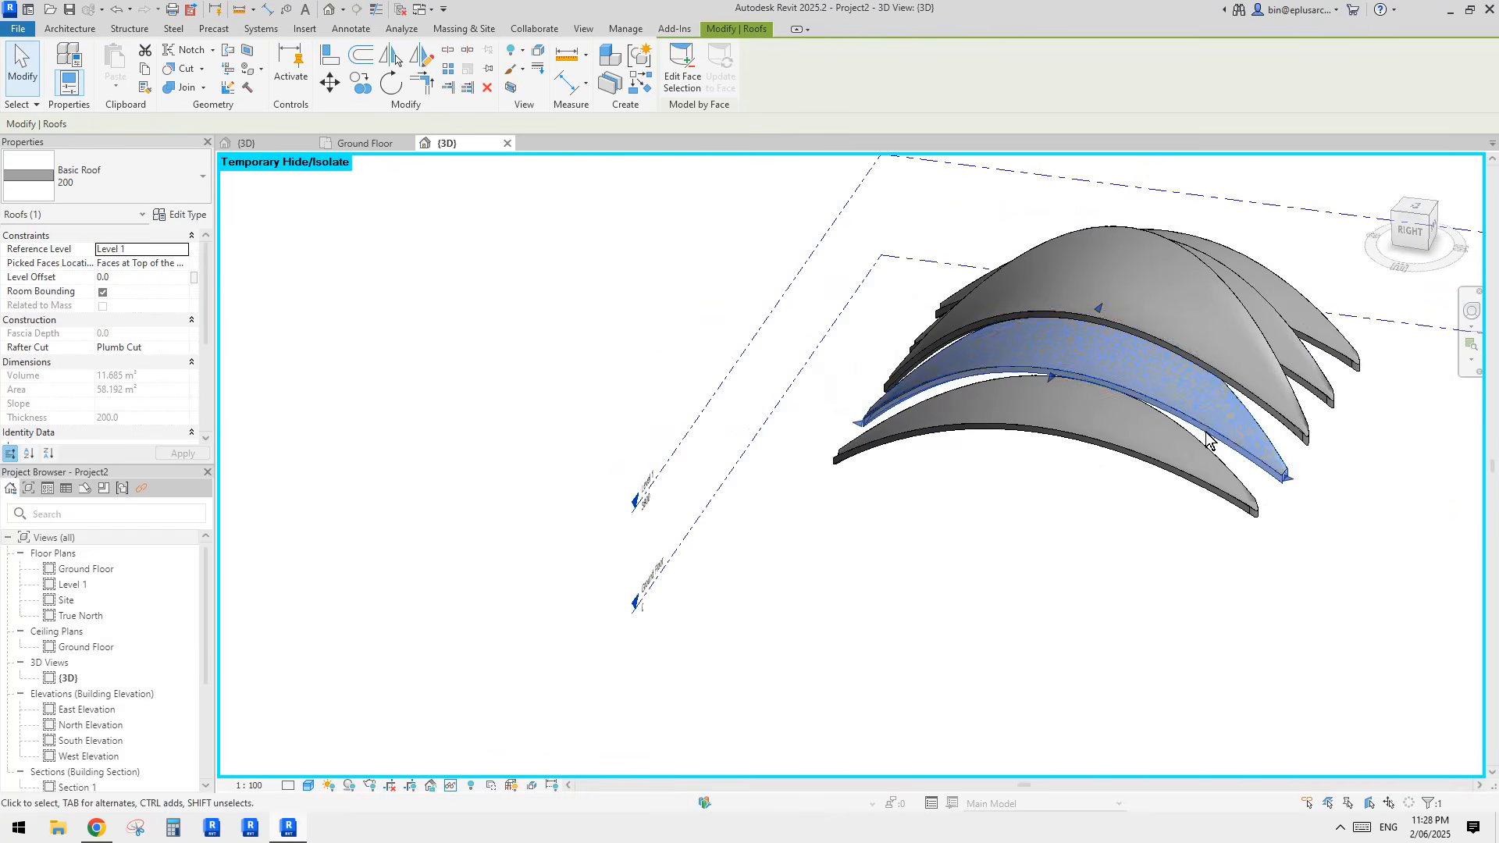
{"action": "middle_click_drag", "start_coordinate": [1206, 441], "coordinate": [1038, 536], "text": "shift"}
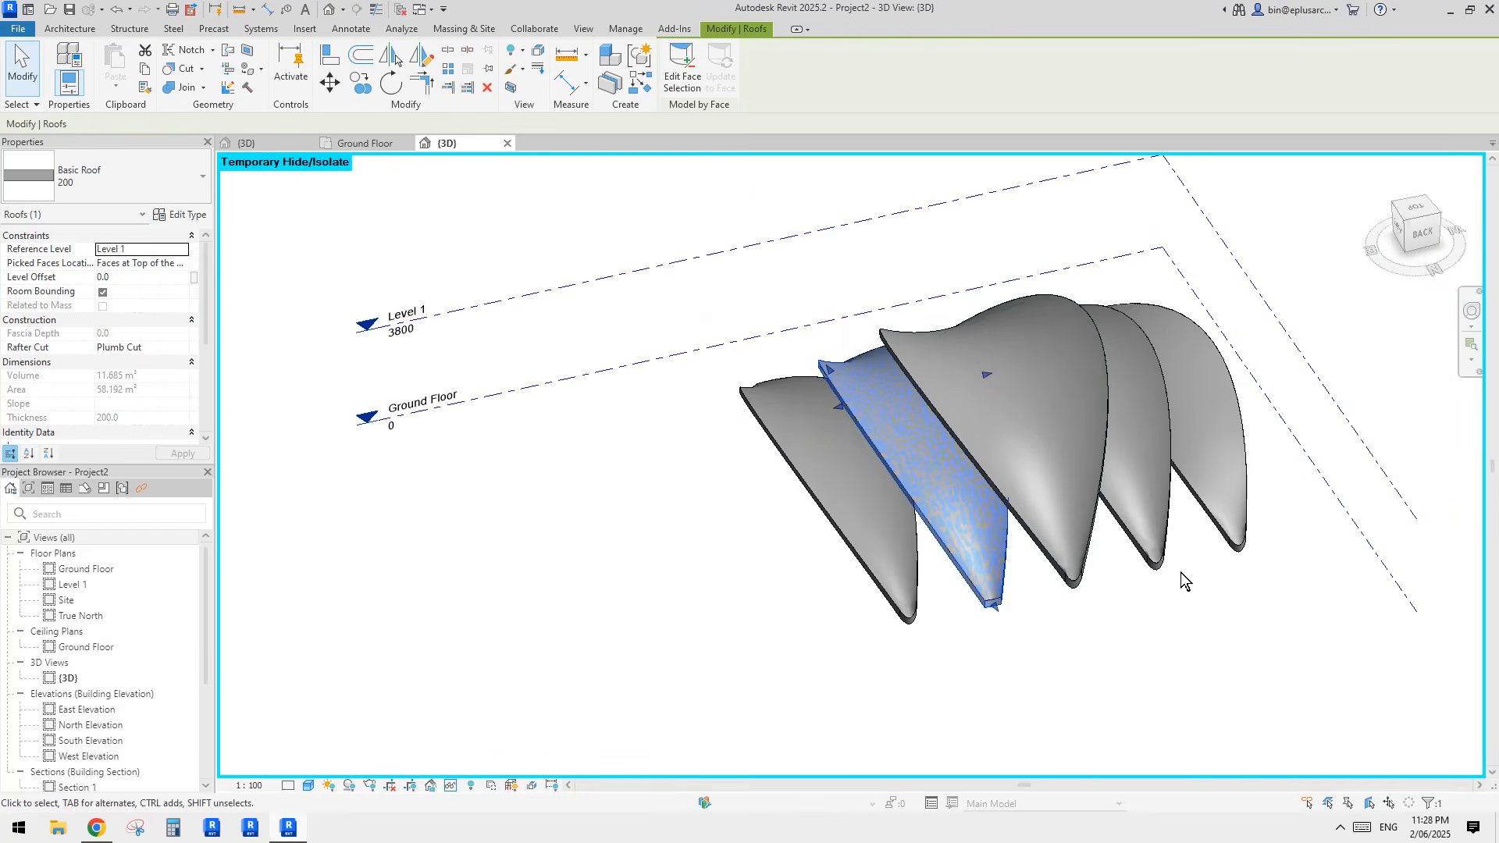
{"action": "scroll", "coordinate": [1171, 554], "scroll_direction": "up", "scroll_amount": 3}
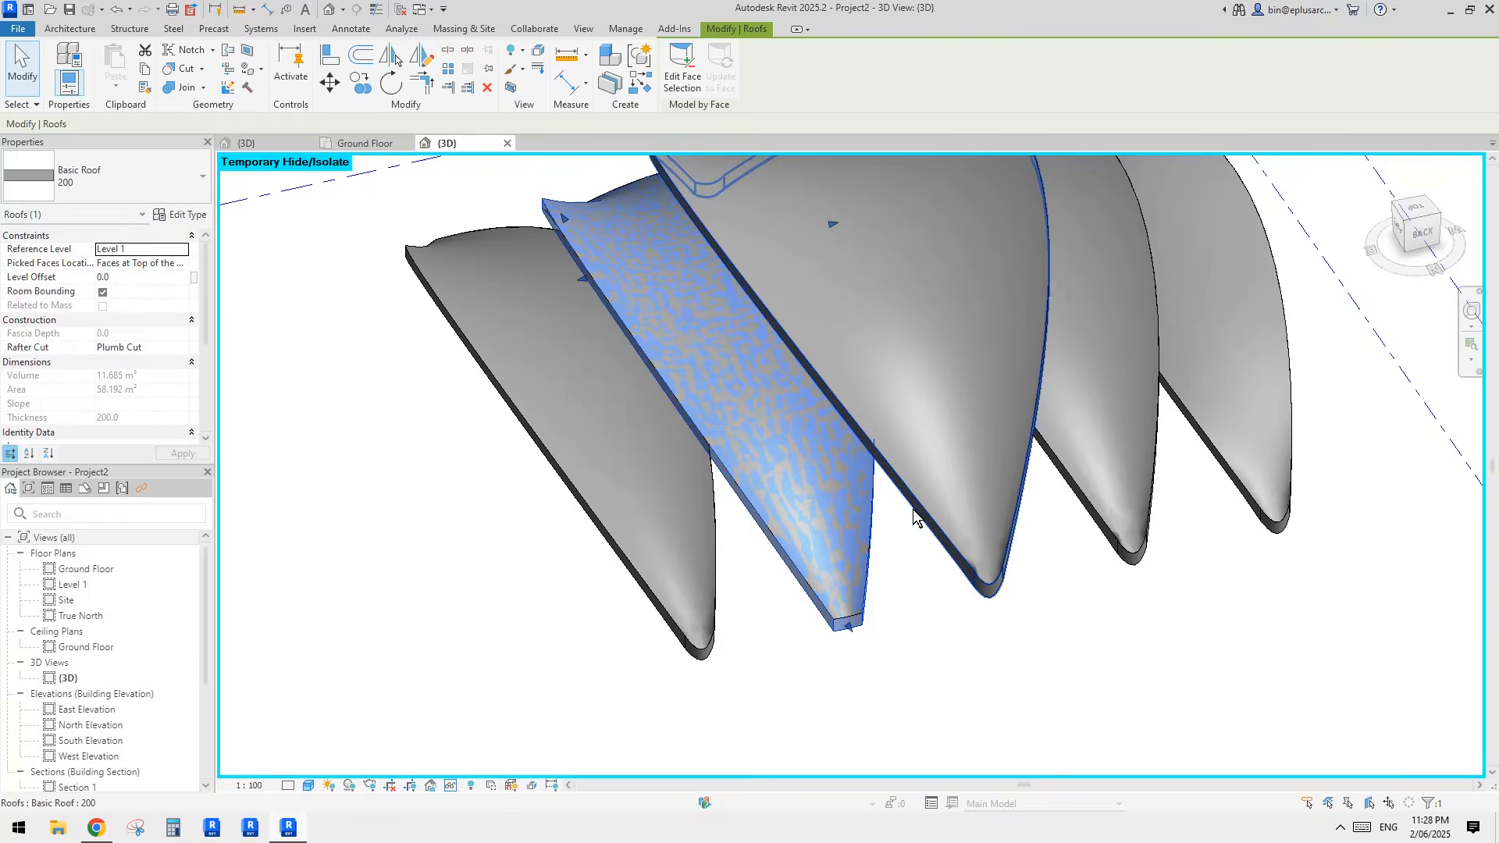
{"action": "middle_click_drag", "start_coordinate": [913, 515], "coordinate": [953, 495], "text": "shift"}
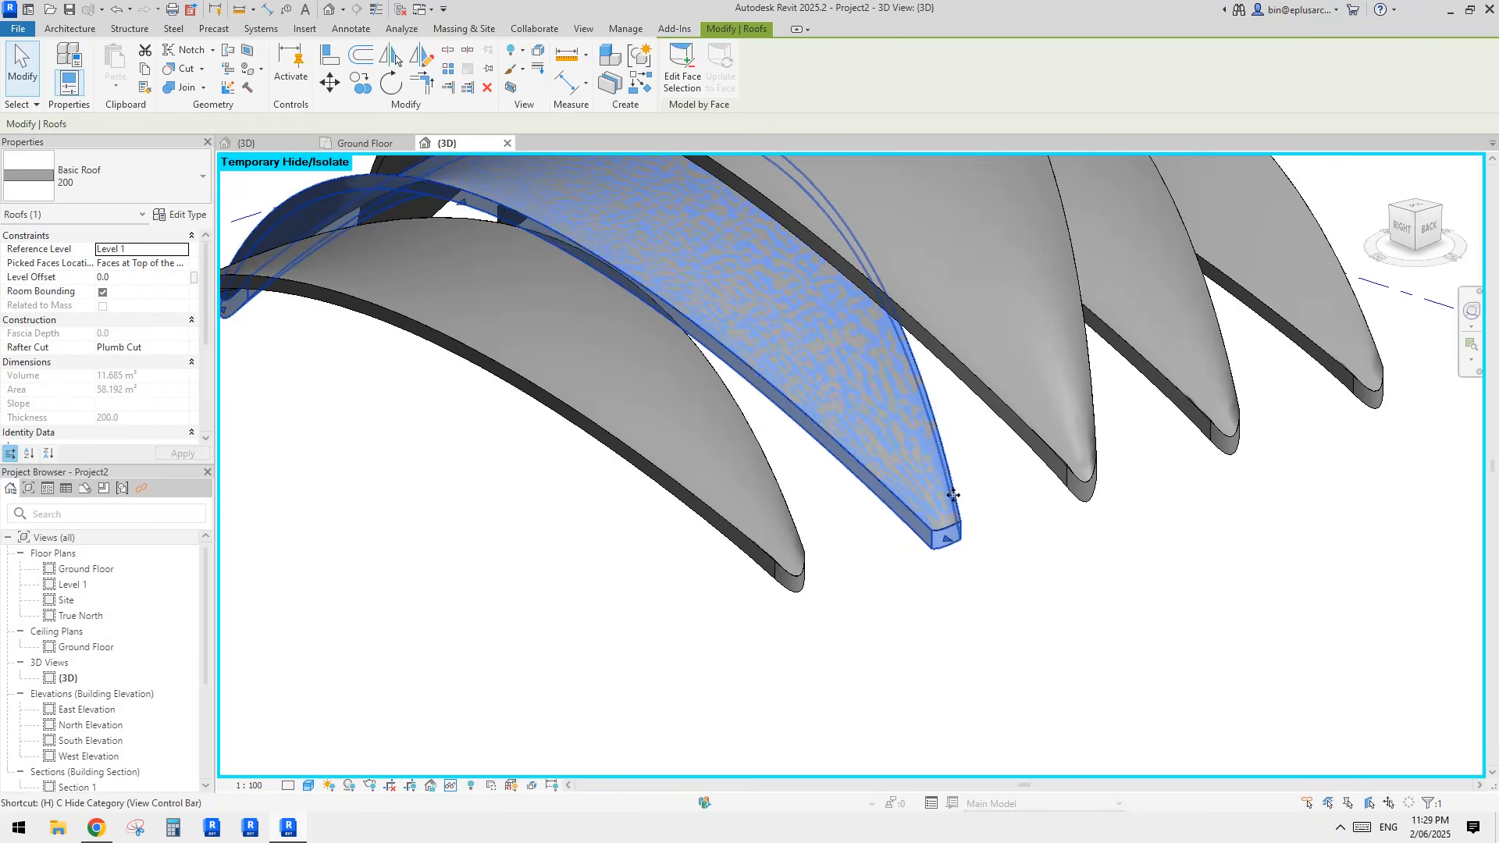
Step: Reset the temporary hide so the cylindrical bases return, and clear the roof selection
{"action": "key", "text": "r"}
{"action": "scroll", "coordinate": [962, 477], "scroll_direction": "down", "scroll_amount": 2}
{"action": "middle_click_drag", "start_coordinate": [789, 485], "coordinate": [988, 549], "text": "shift"}
{"action": "left_click", "coordinate": [868, 439]}
{"action": "middle_click_drag", "start_coordinate": [868, 439], "coordinate": [820, 538], "text": "shift"}
{"action": "left_click", "coordinate": [1290, 622]}
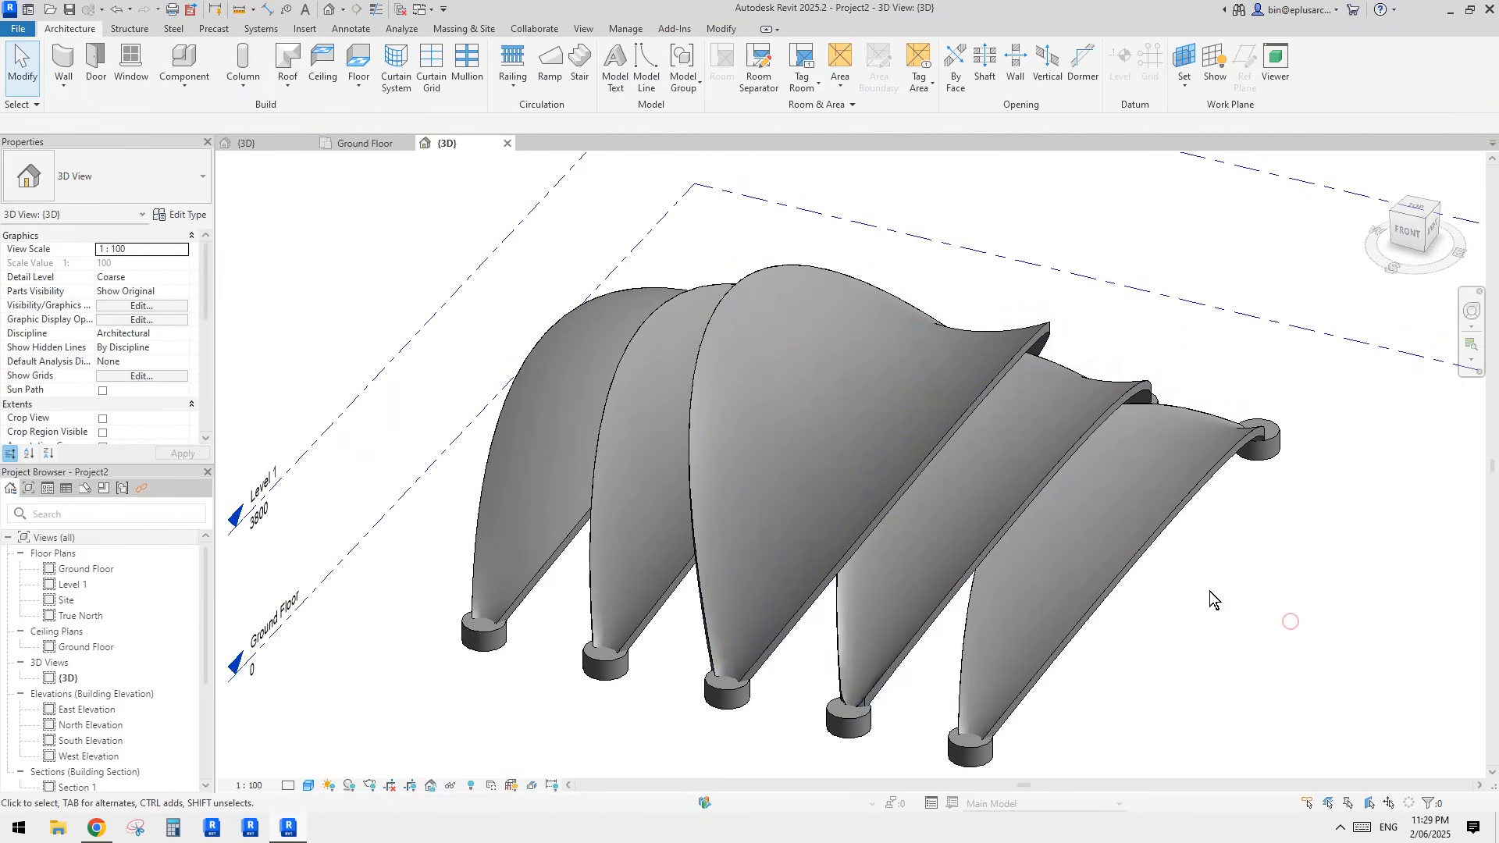
Step: Select the tallest middle shell and examine the whole pavilion around it from several angles
{"action": "middle_click_drag", "start_coordinate": [1172, 595], "coordinate": [1043, 583]}
{"action": "left_click", "coordinate": [738, 365]}
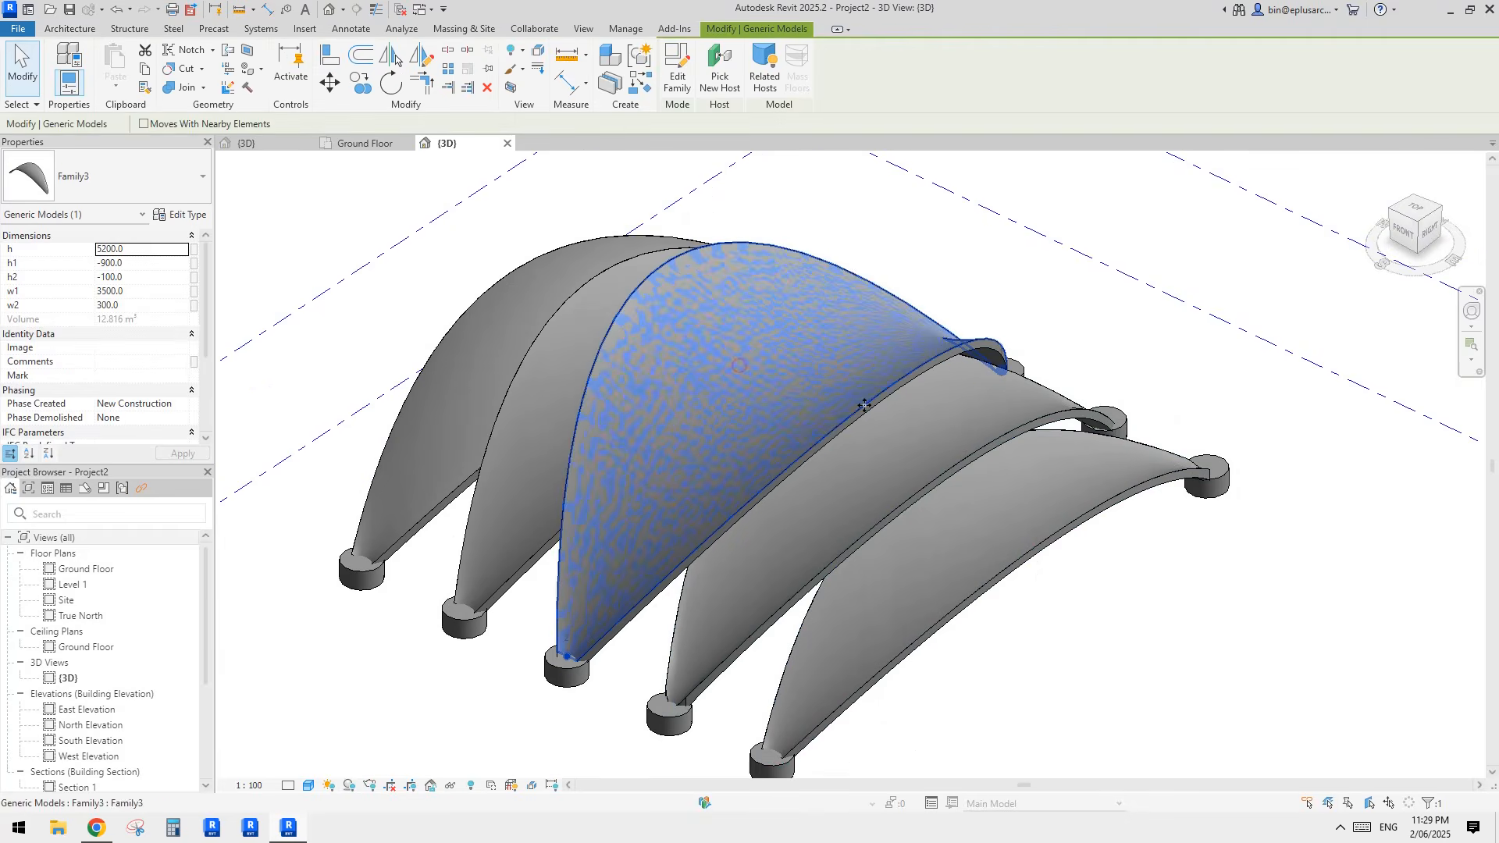
{"action": "middle_click_drag", "start_coordinate": [864, 406], "coordinate": [999, 363], "text": "shift"}
{"action": "scroll", "coordinate": [864, 424], "scroll_direction": "up", "scroll_amount": 3}
{"action": "scroll", "coordinate": [992, 381], "scroll_direction": "down", "scroll_amount": 2}
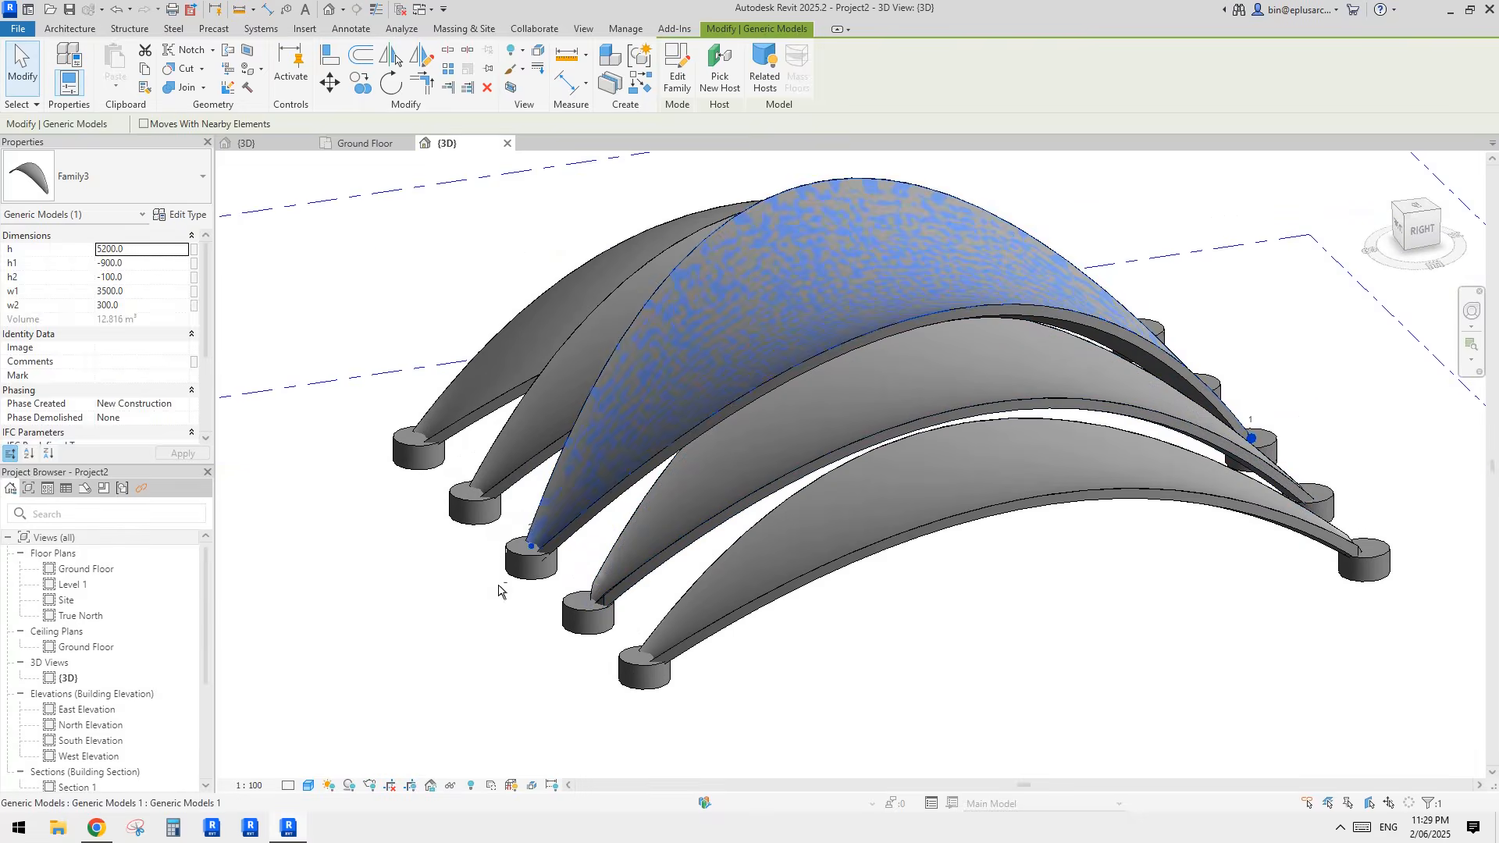
{"action": "key", "text": "Escape"}
Step: Switch to Chrome, go back from the reference photo to the Reddit community's post list, and select the page address
{"action": "left_click", "coordinate": [96, 827]}
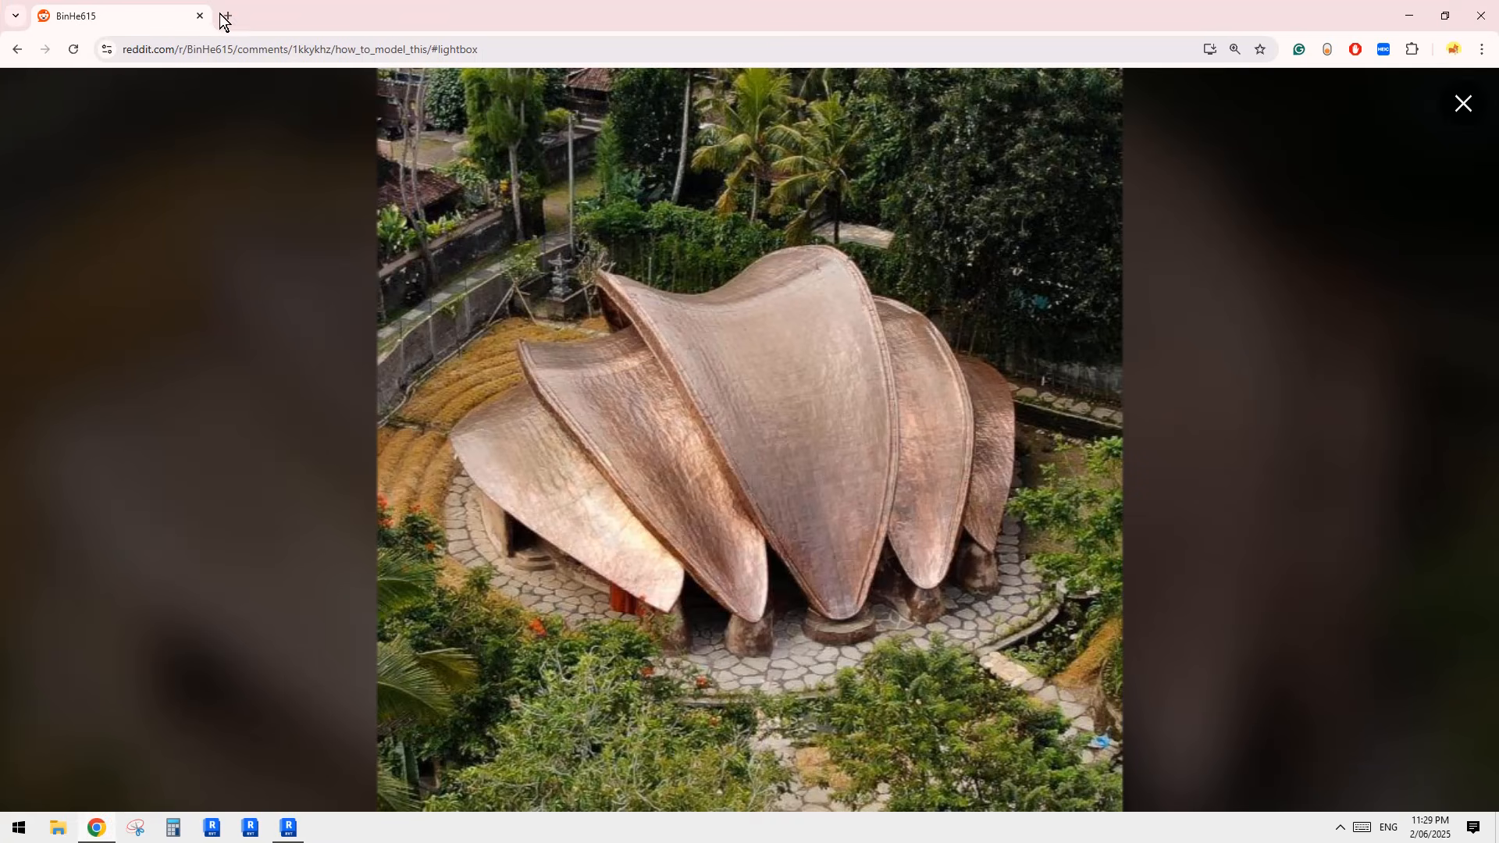
{"action": "left_click", "coordinate": [17, 51]}
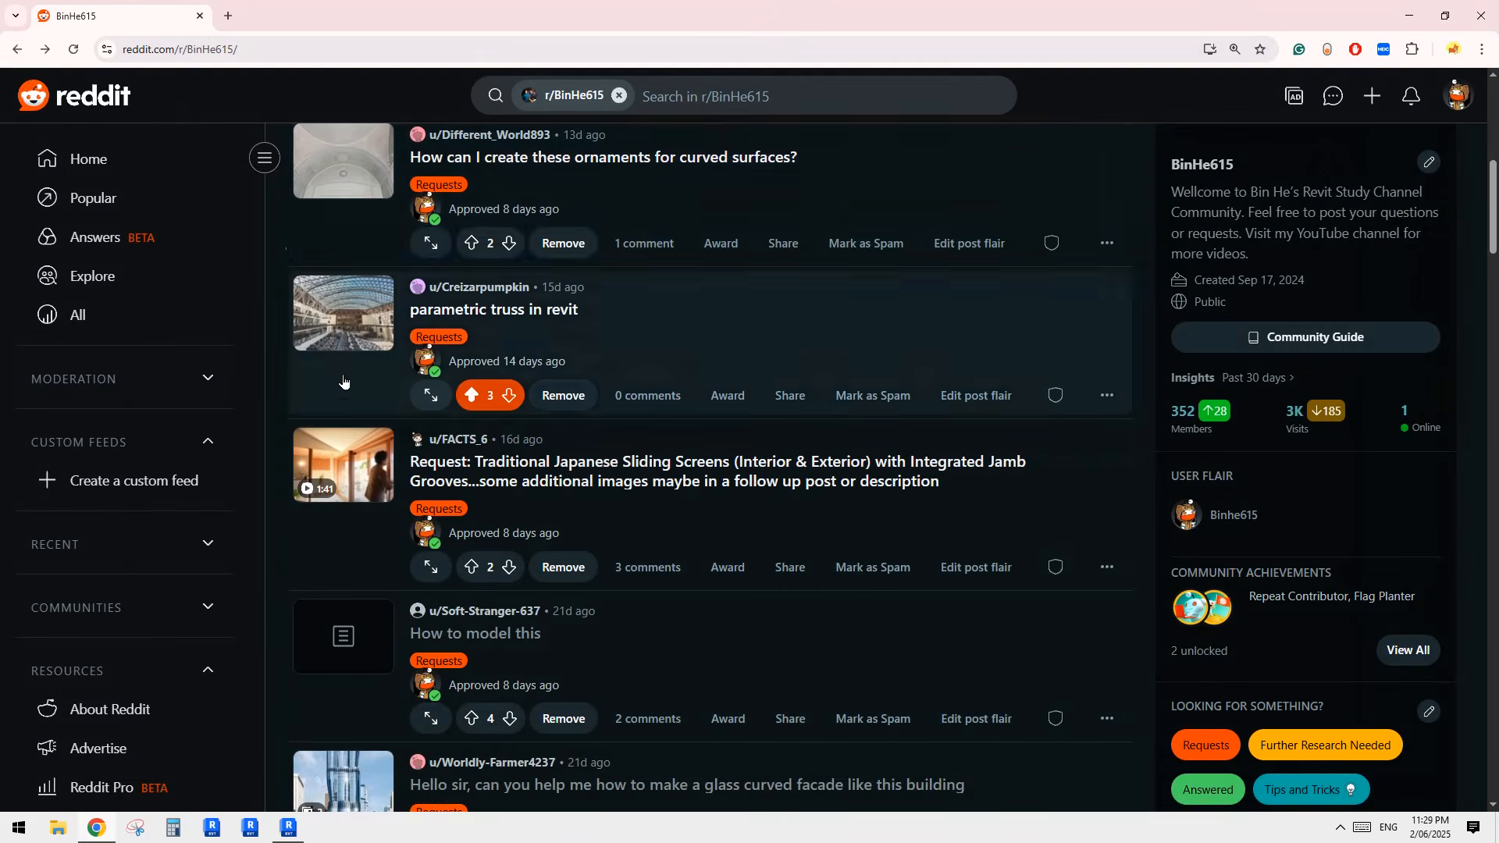
{"action": "left_click", "coordinate": [234, 49]}
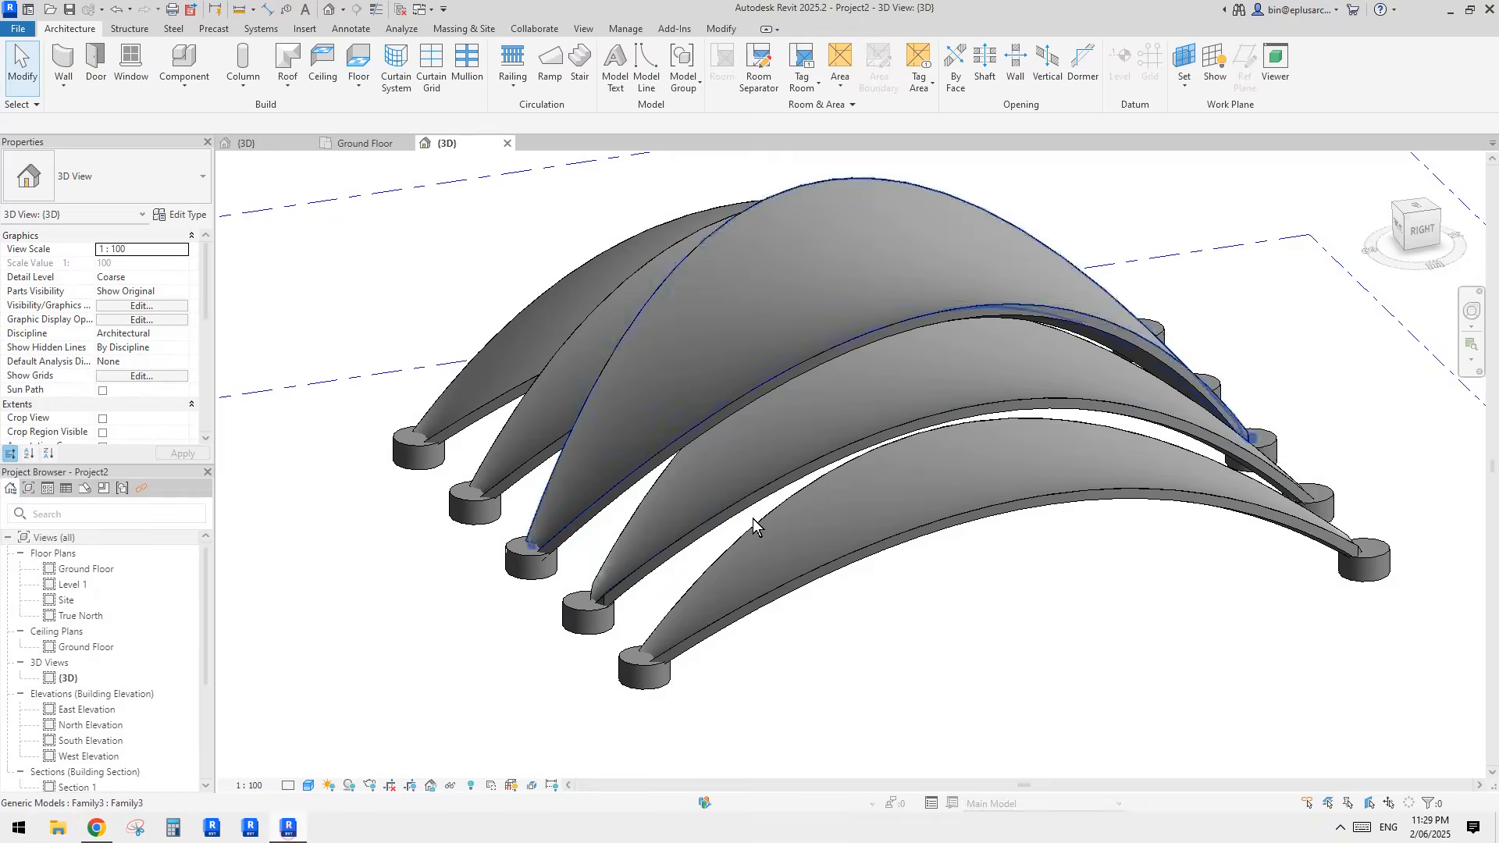
{"action": "middle_click_drag", "start_coordinate": [753, 519], "coordinate": [911, 490], "text": "shift"}
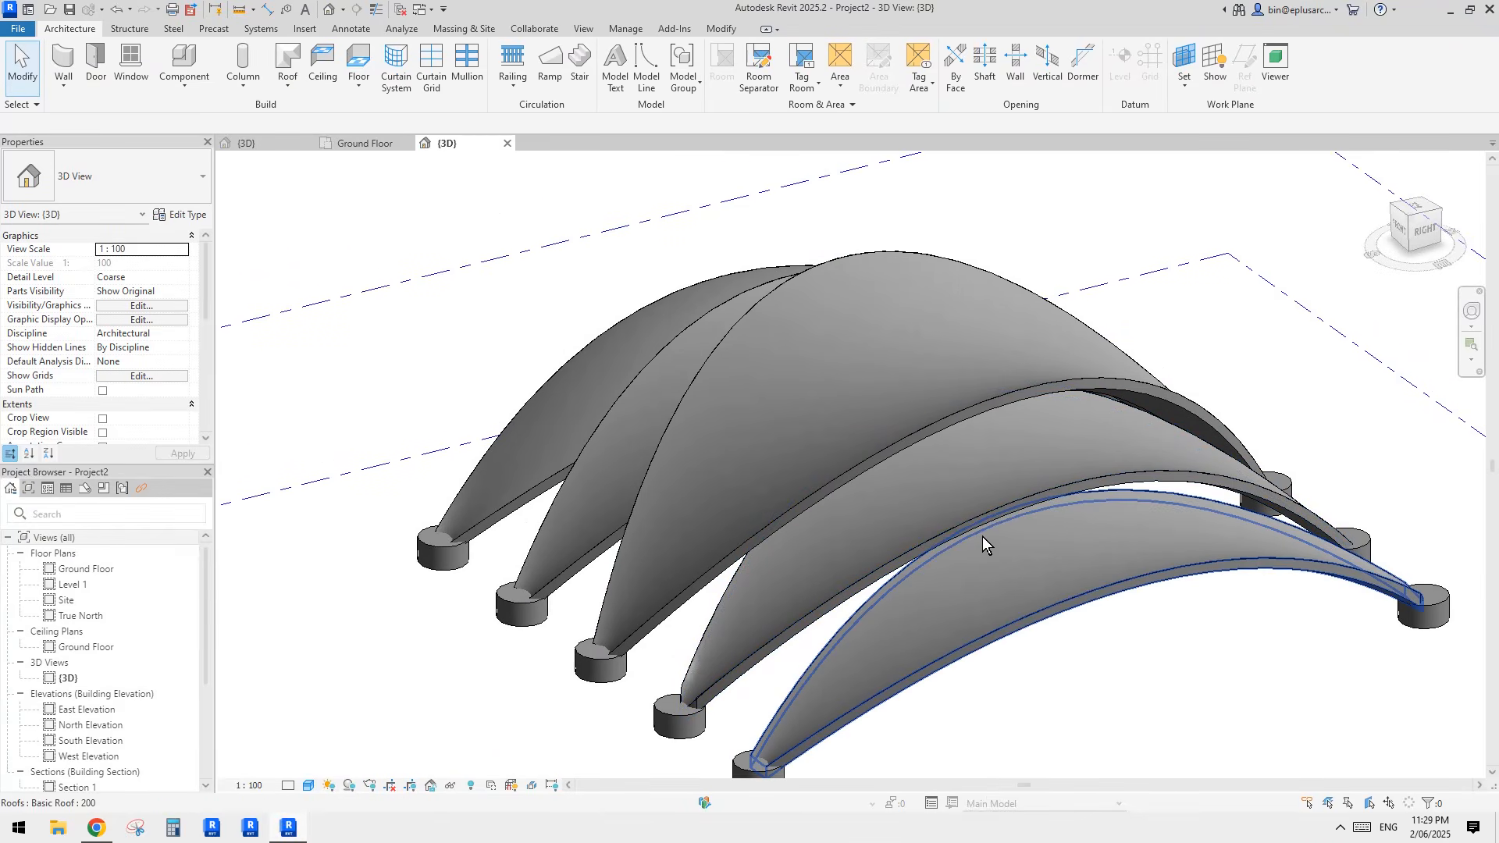